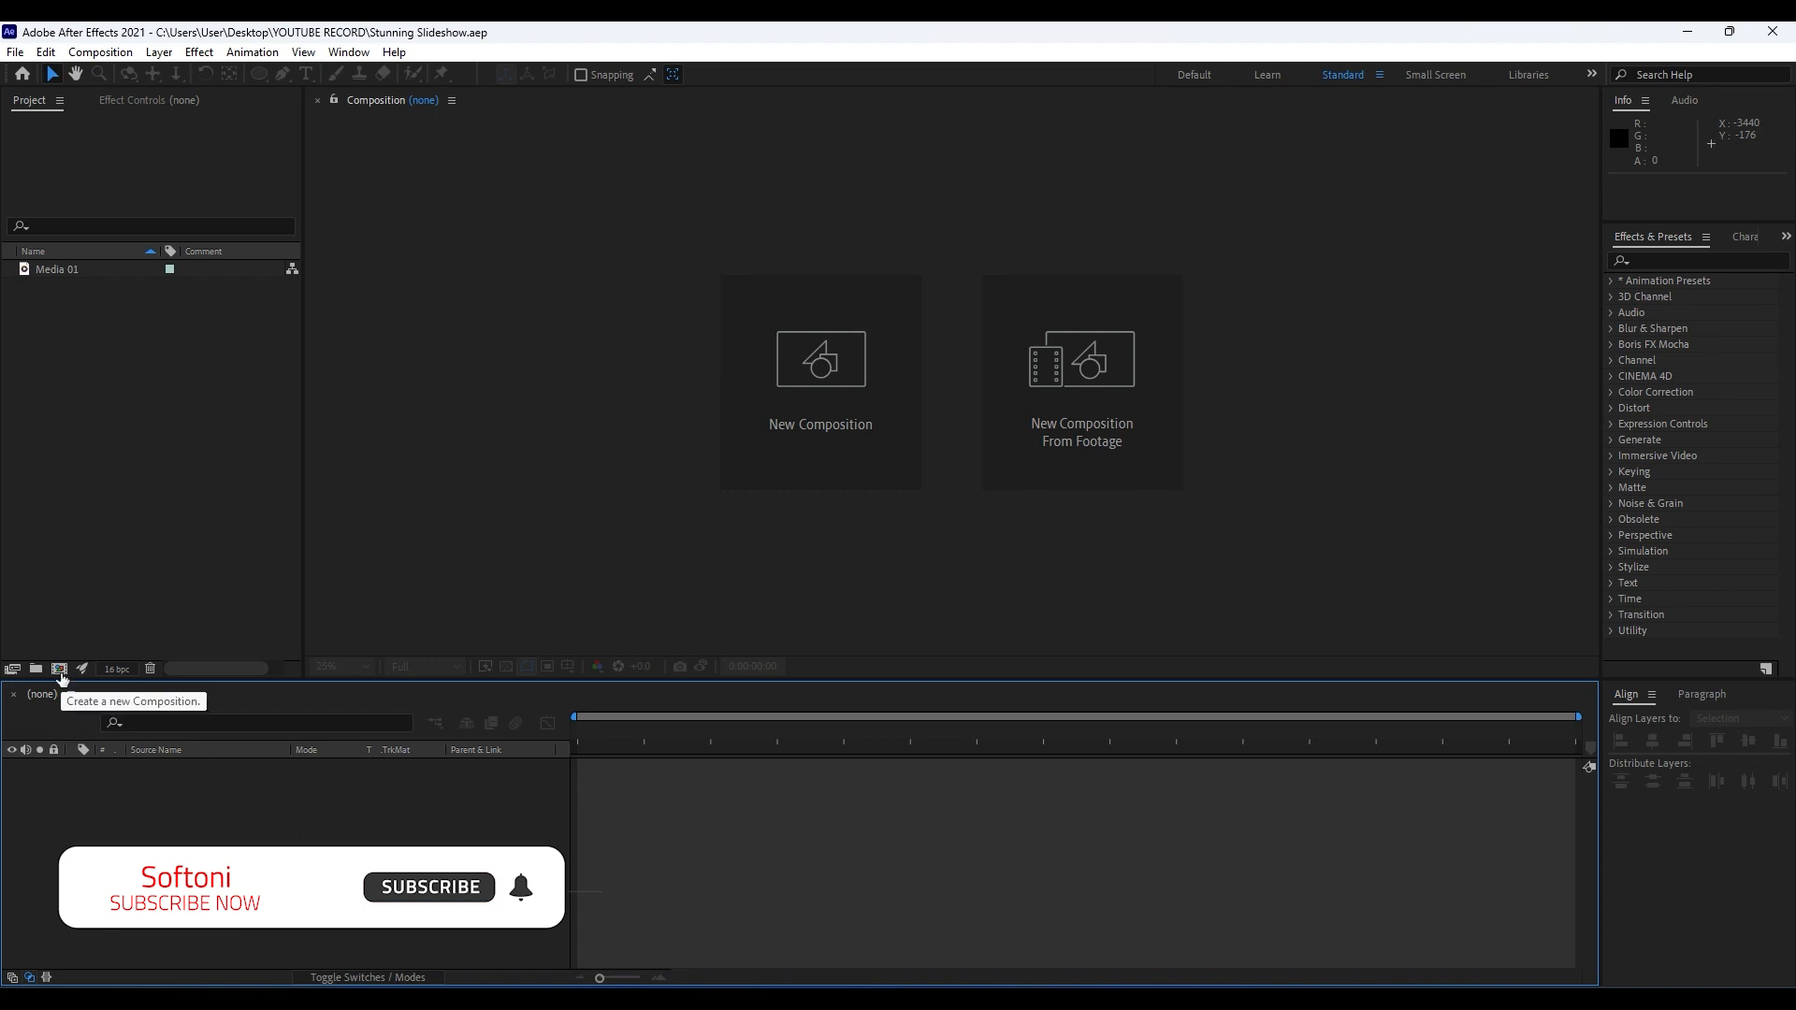
# Create a composition named Final with a width of 3840 px and a height of 2160 px.
pyautogui.click(60, 669)
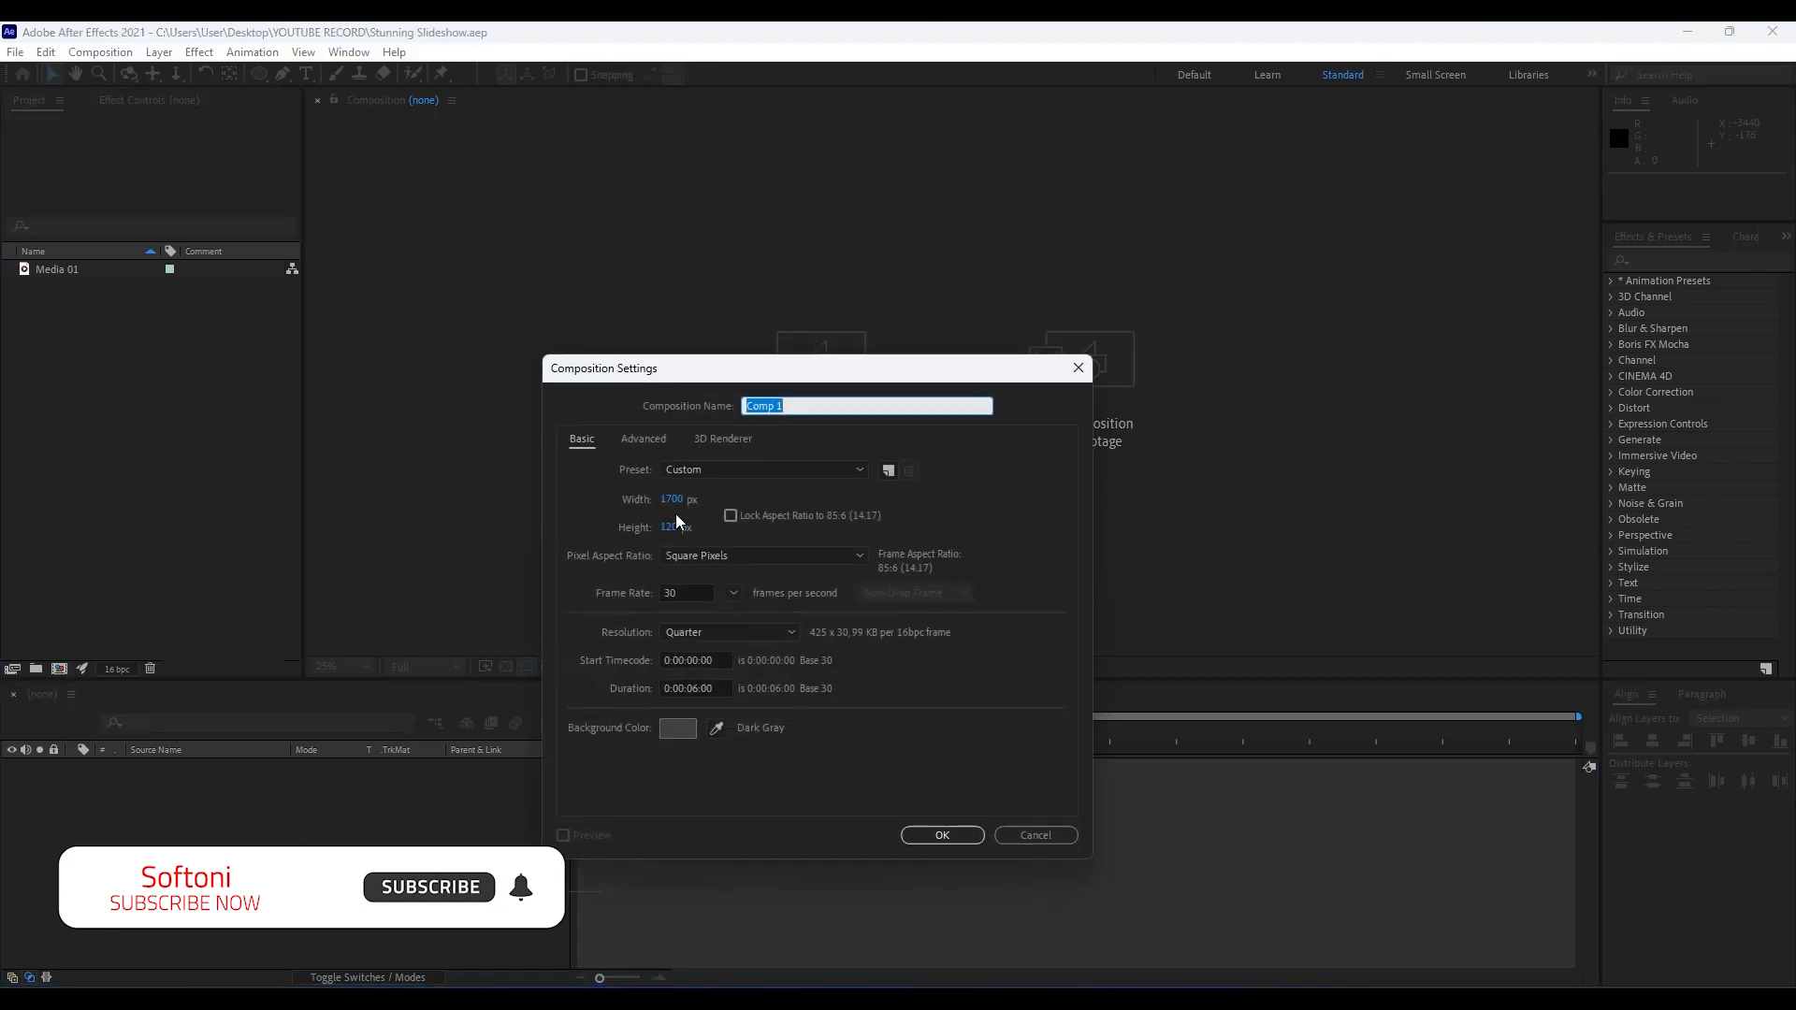
pyautogui.write('Final')
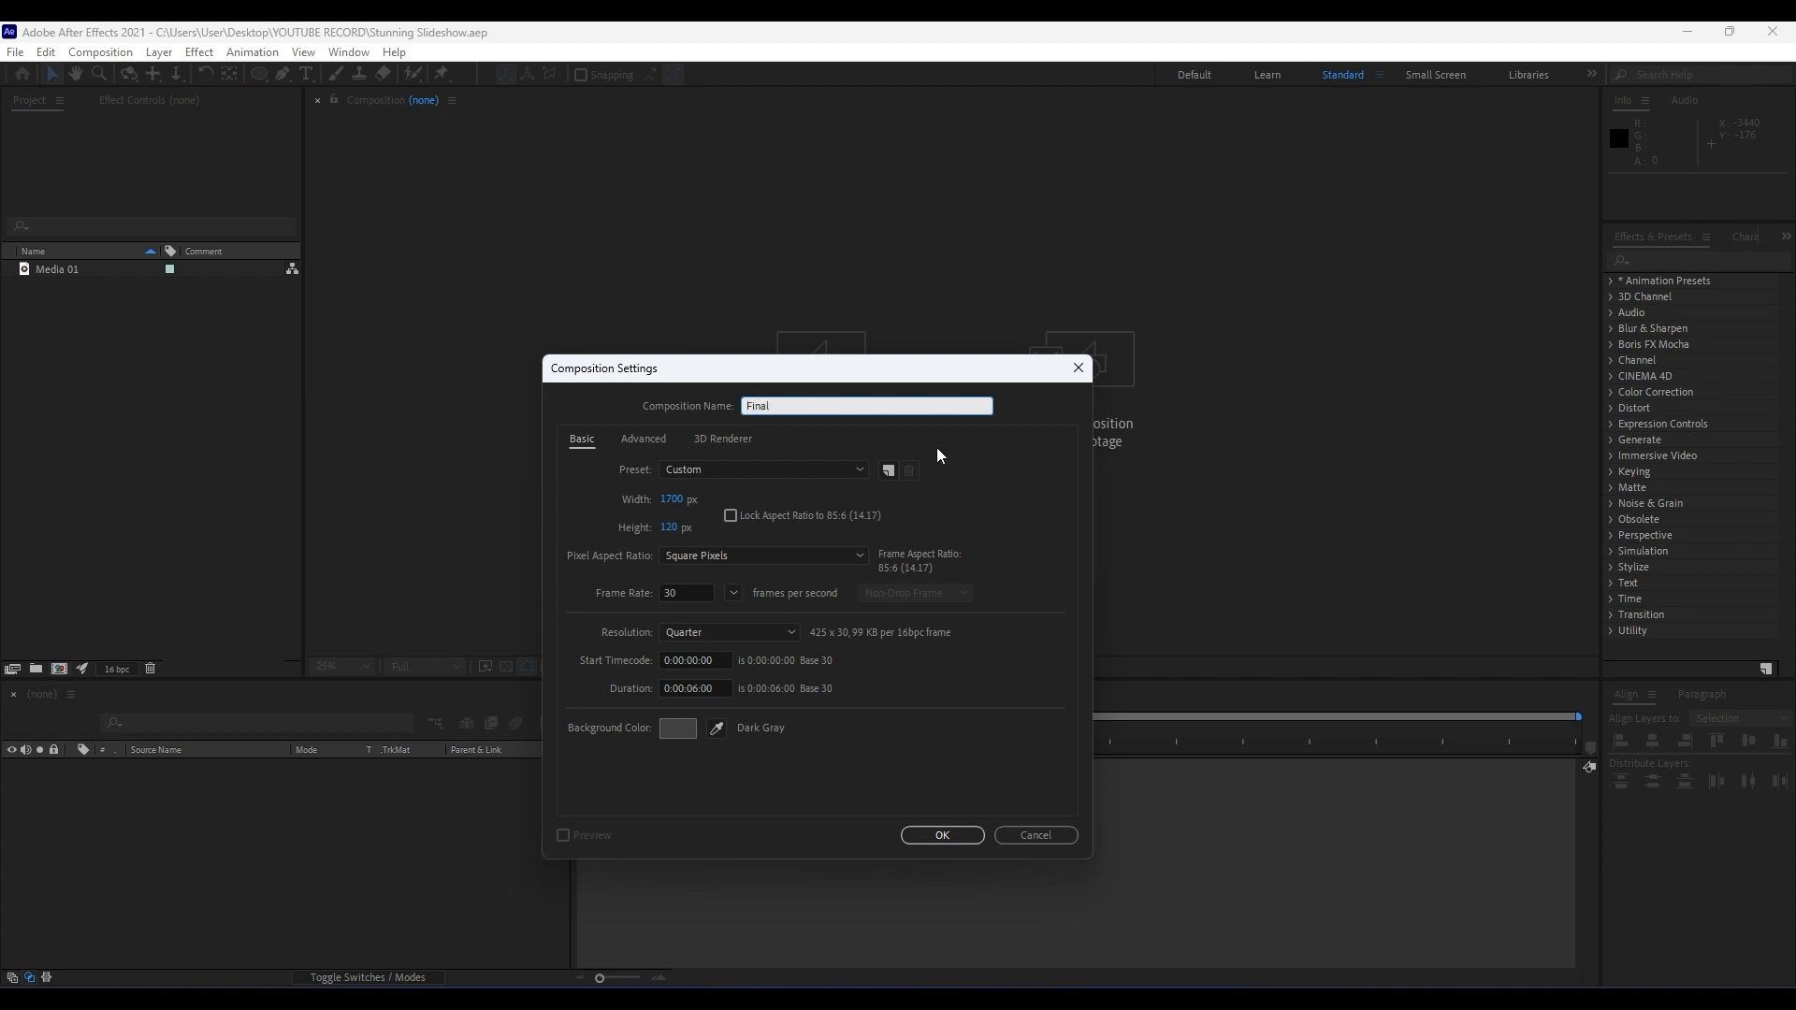
pyautogui.click(671, 501)
pyautogui.write('38')
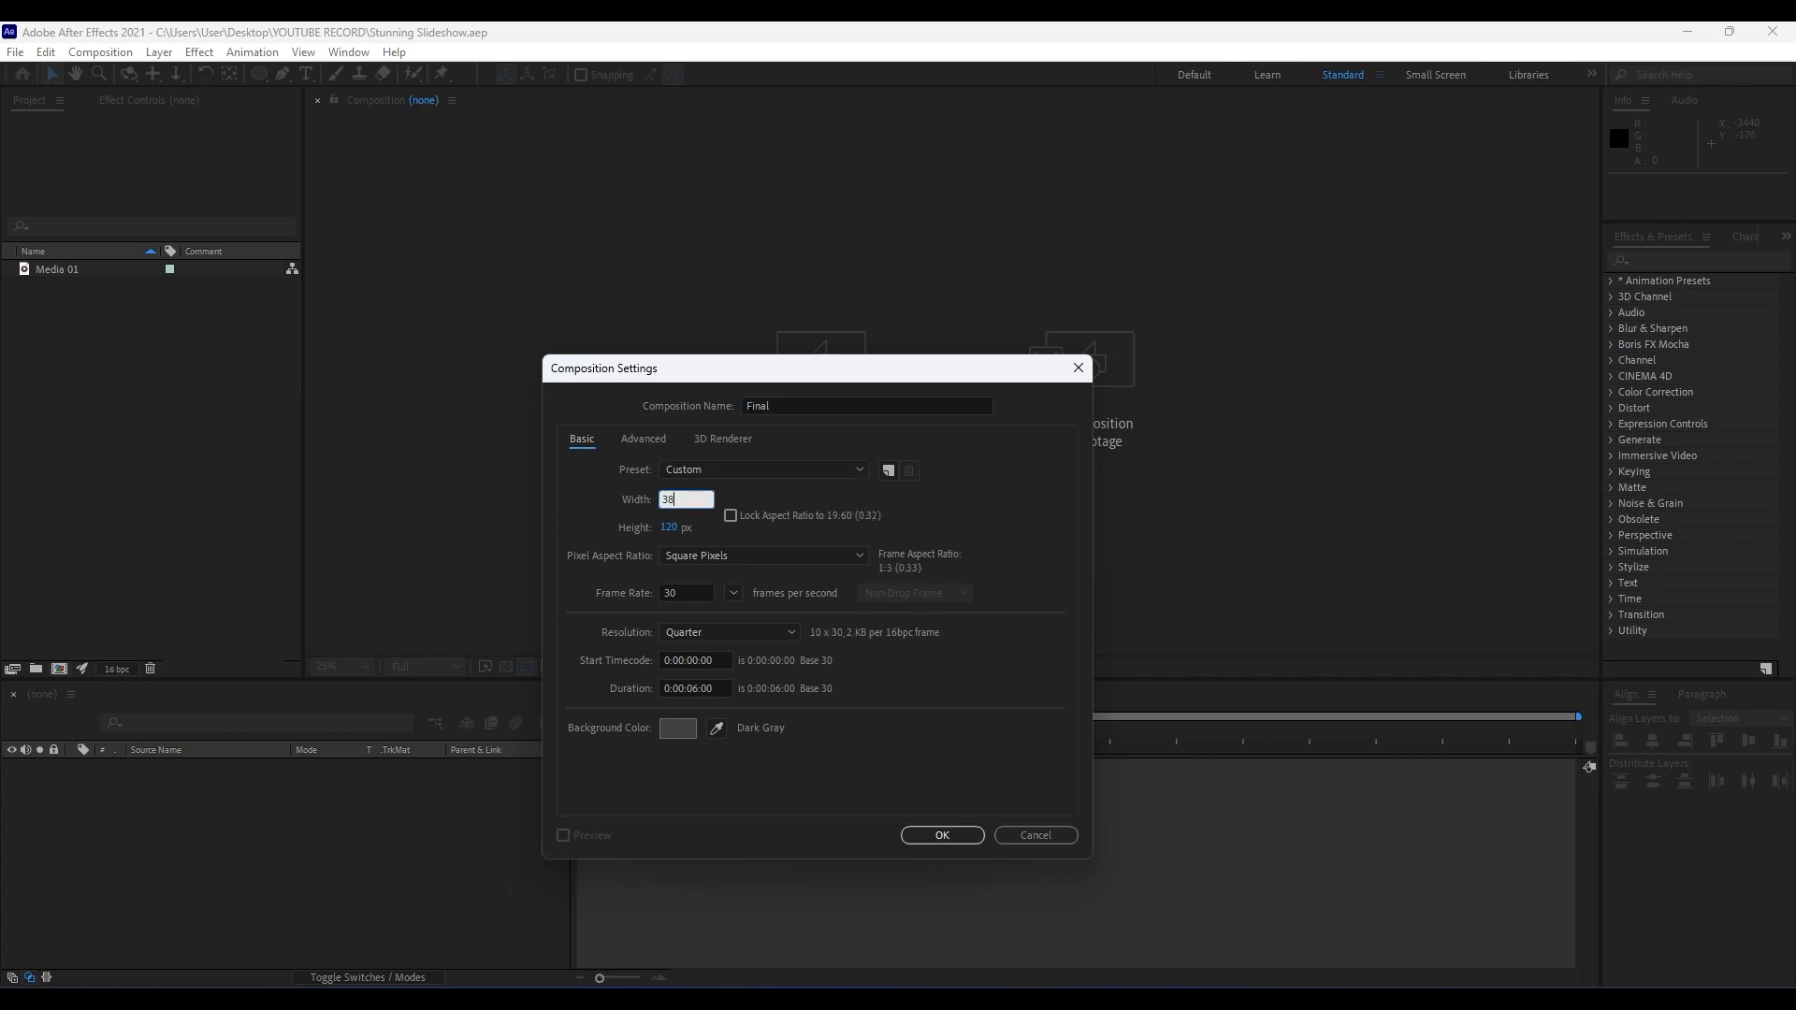
pyautogui.write('40')
pyautogui.click(663, 526)
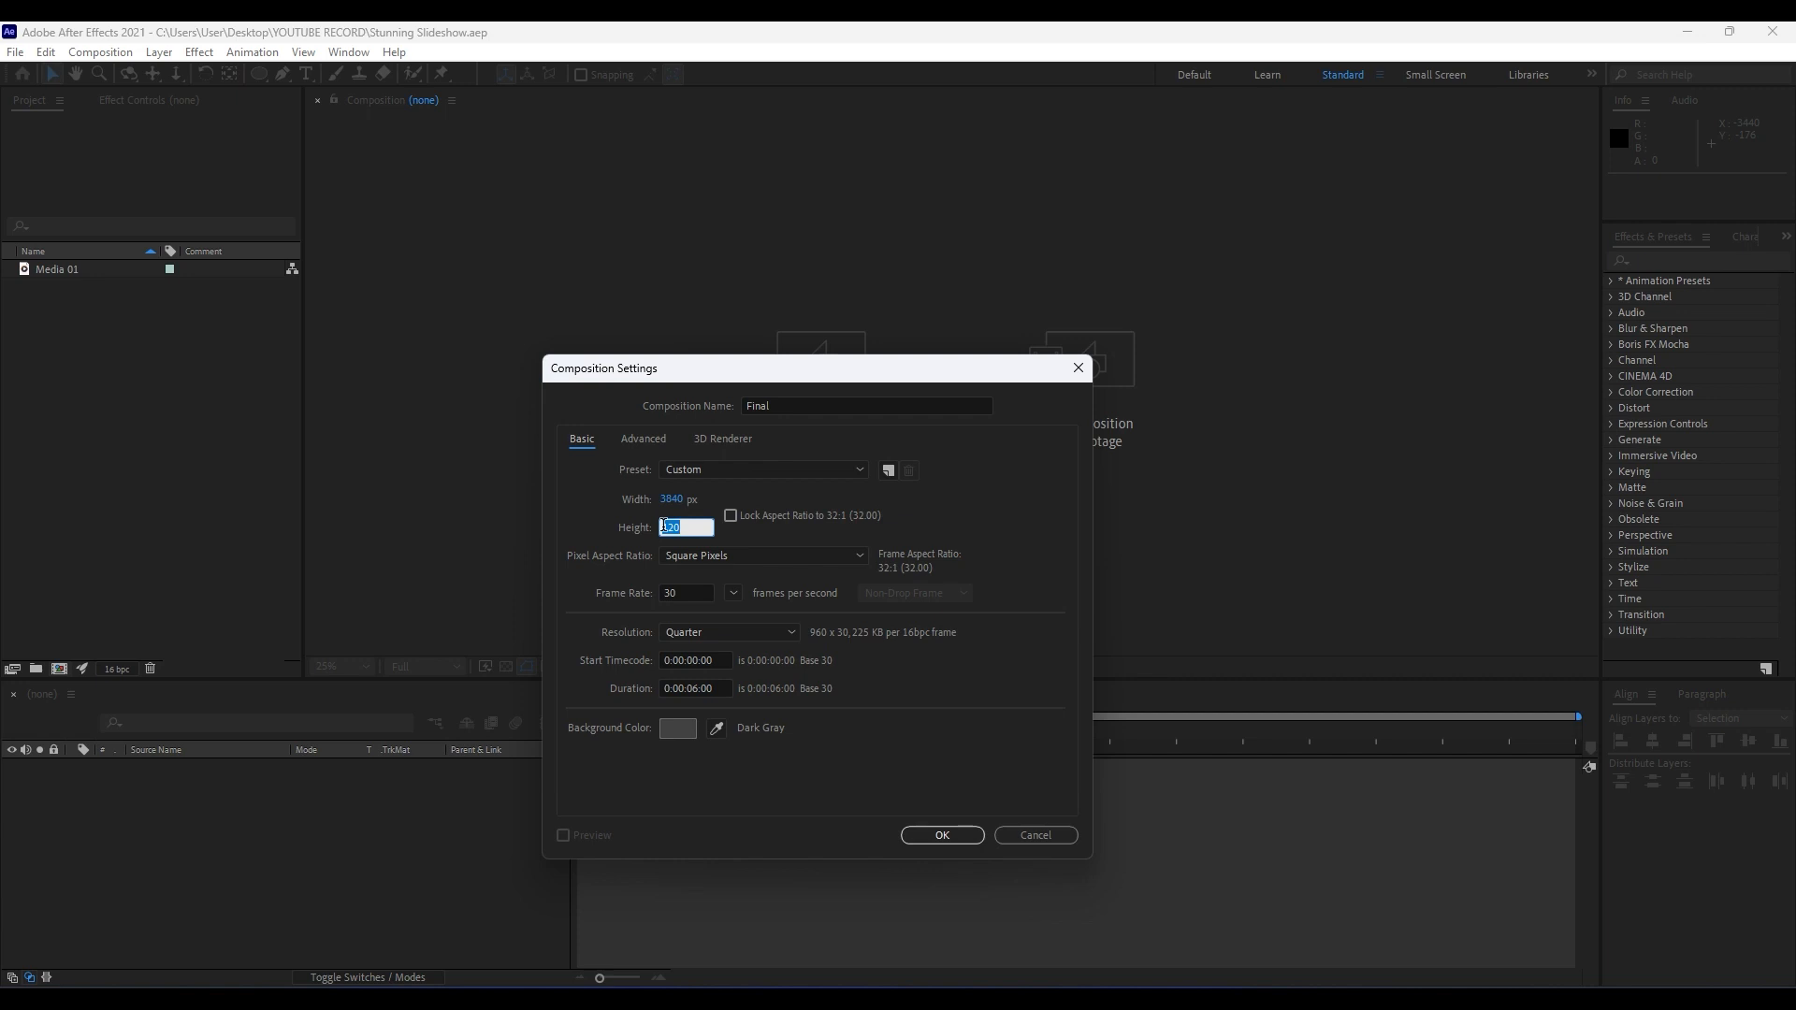
pyautogui.write('2160')
pyautogui.click(942, 834)
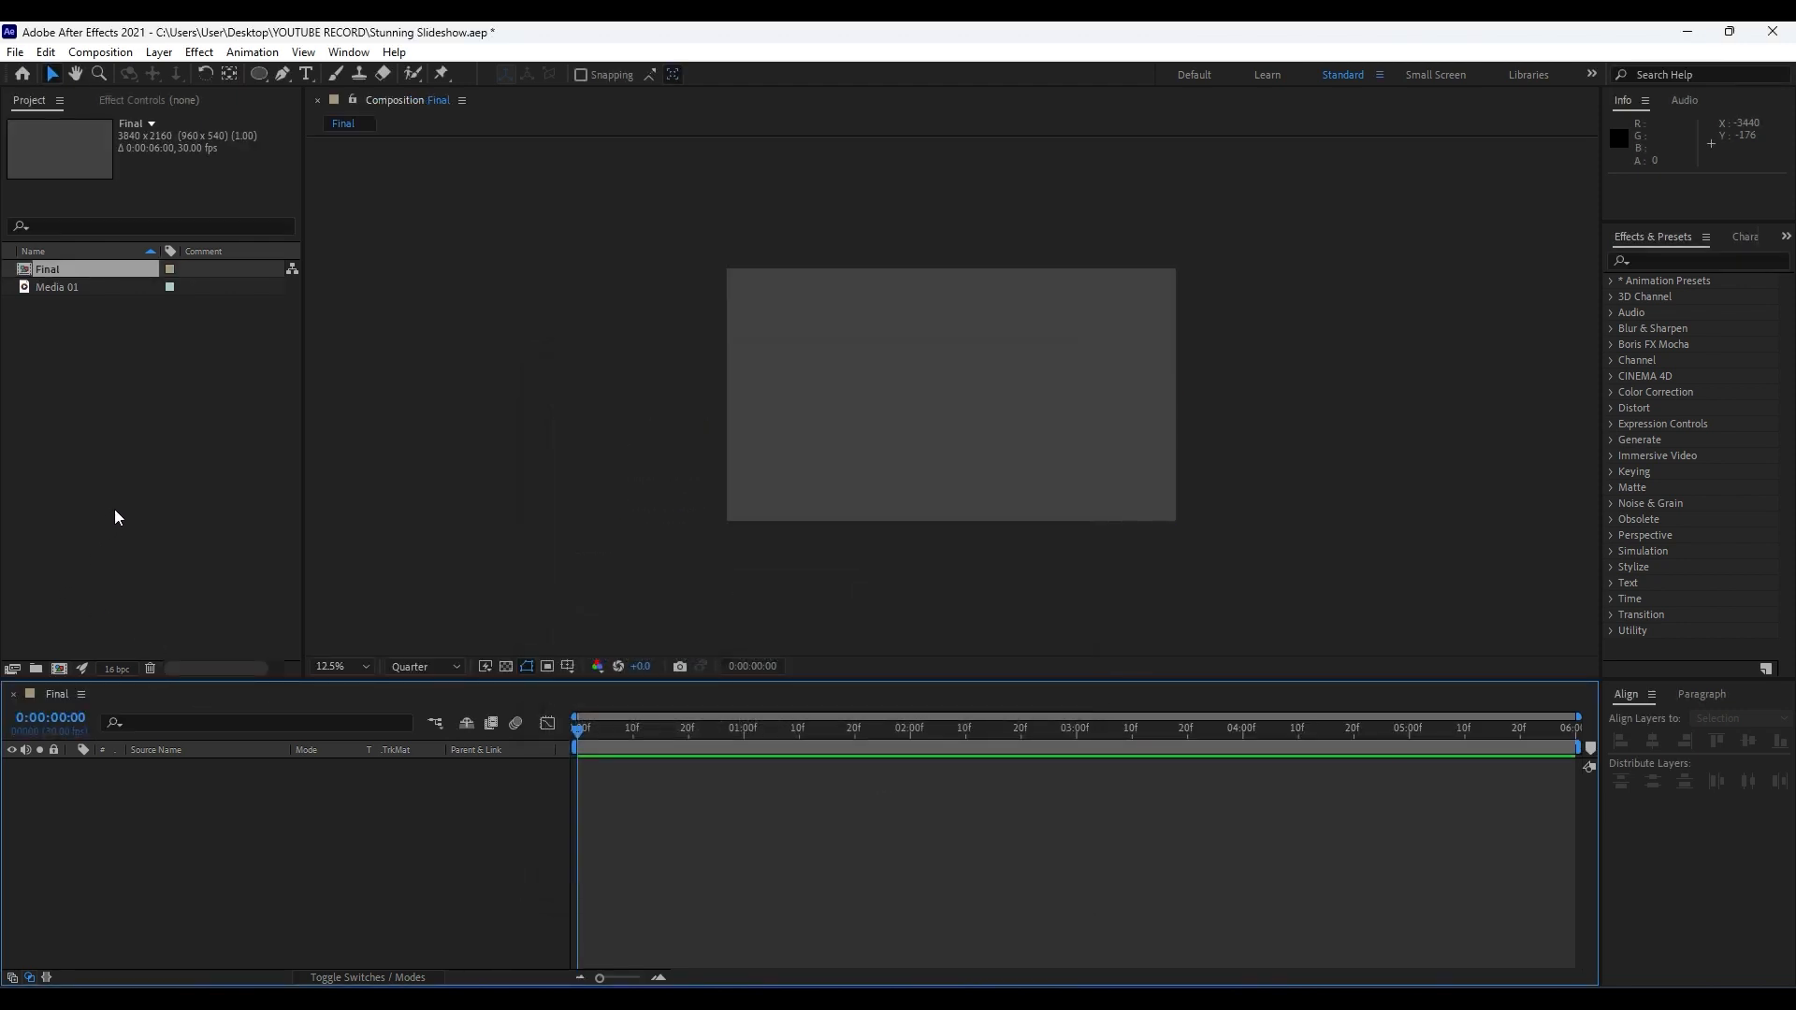
# Create a second composition named Media 01 with the same settings as the Final composition.
pyautogui.click(59, 668)
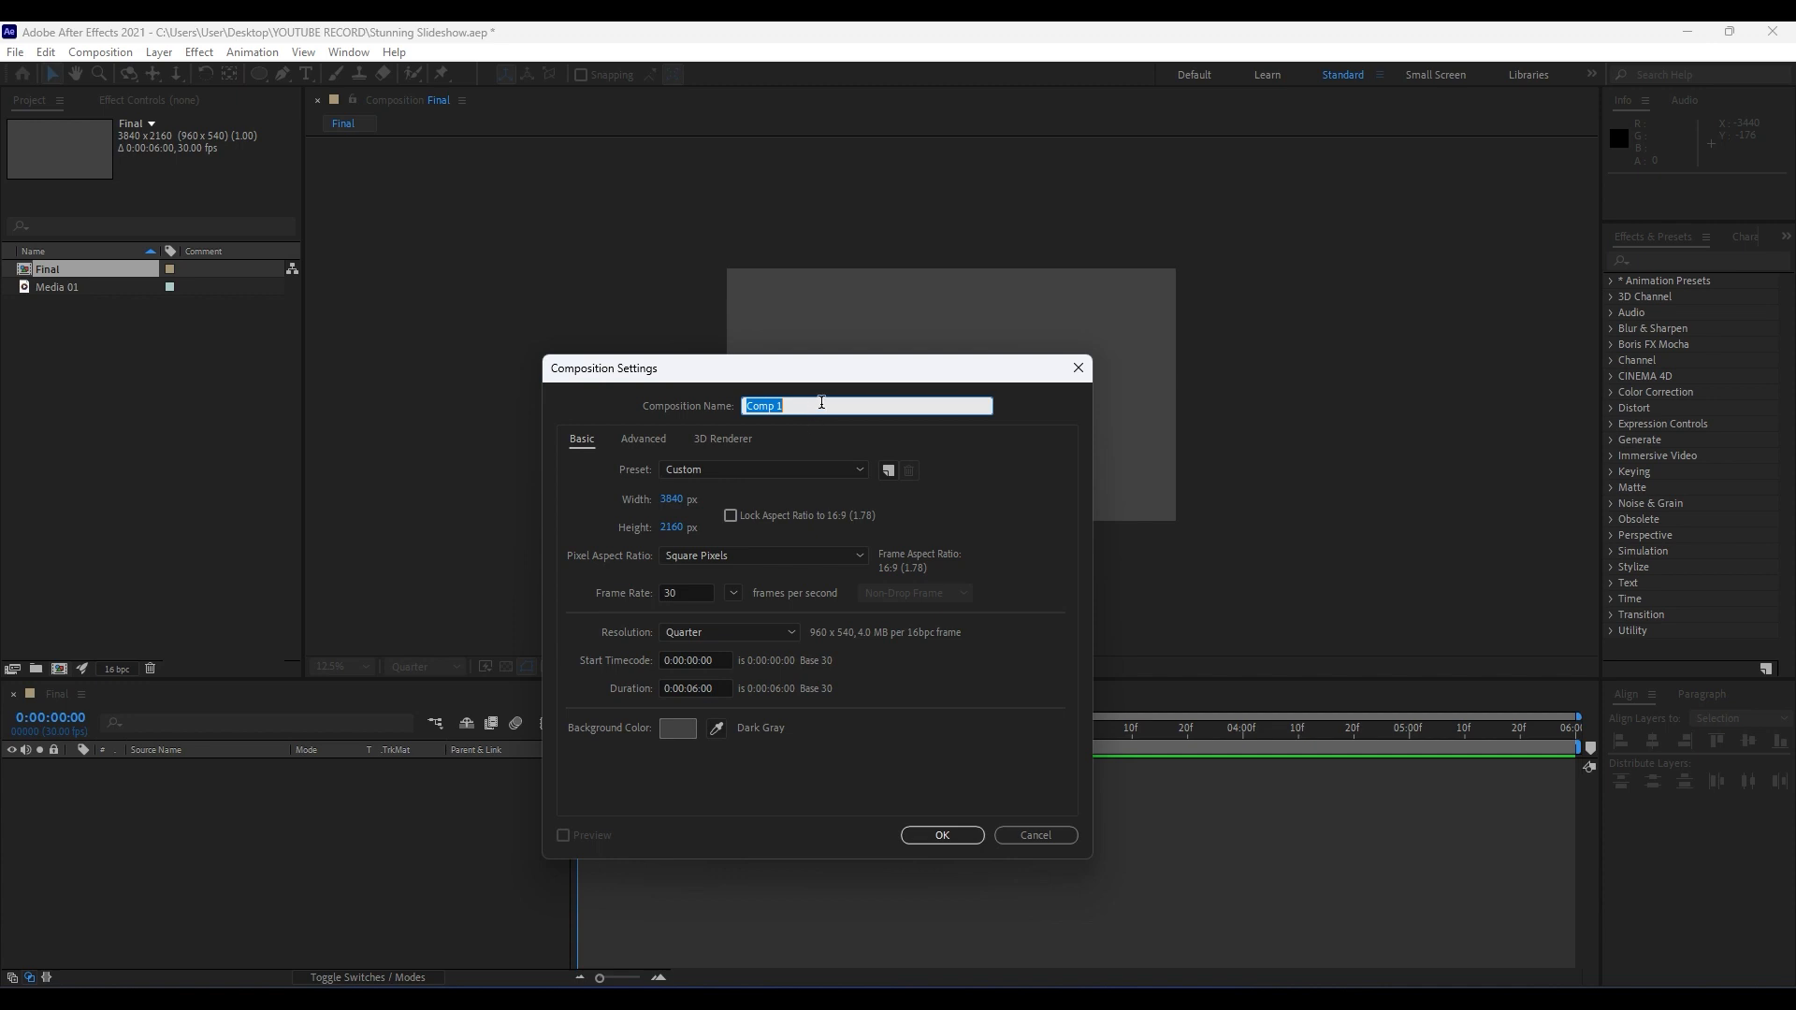
pyautogui.write('Media 01')
pyautogui.click(933, 839)
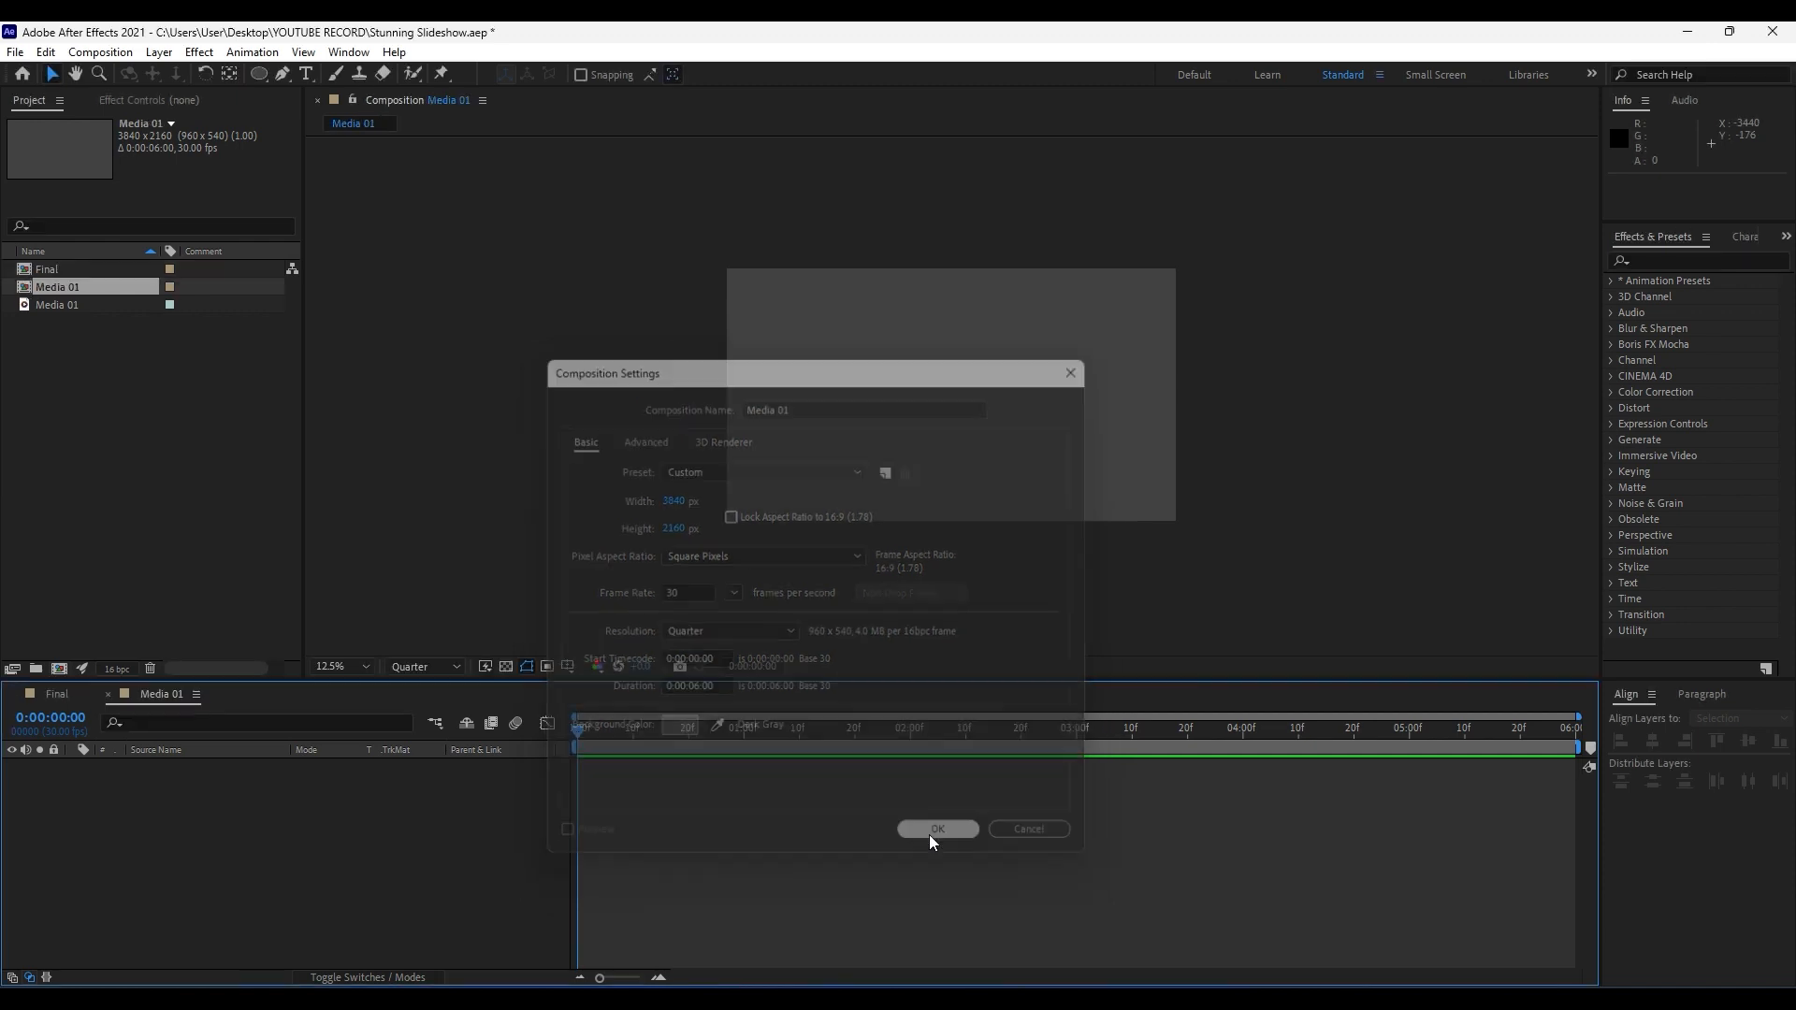
# Add the Media 01 video footage to the Media 01 composition and close that composition's timeline.
pyautogui.click(55, 304)
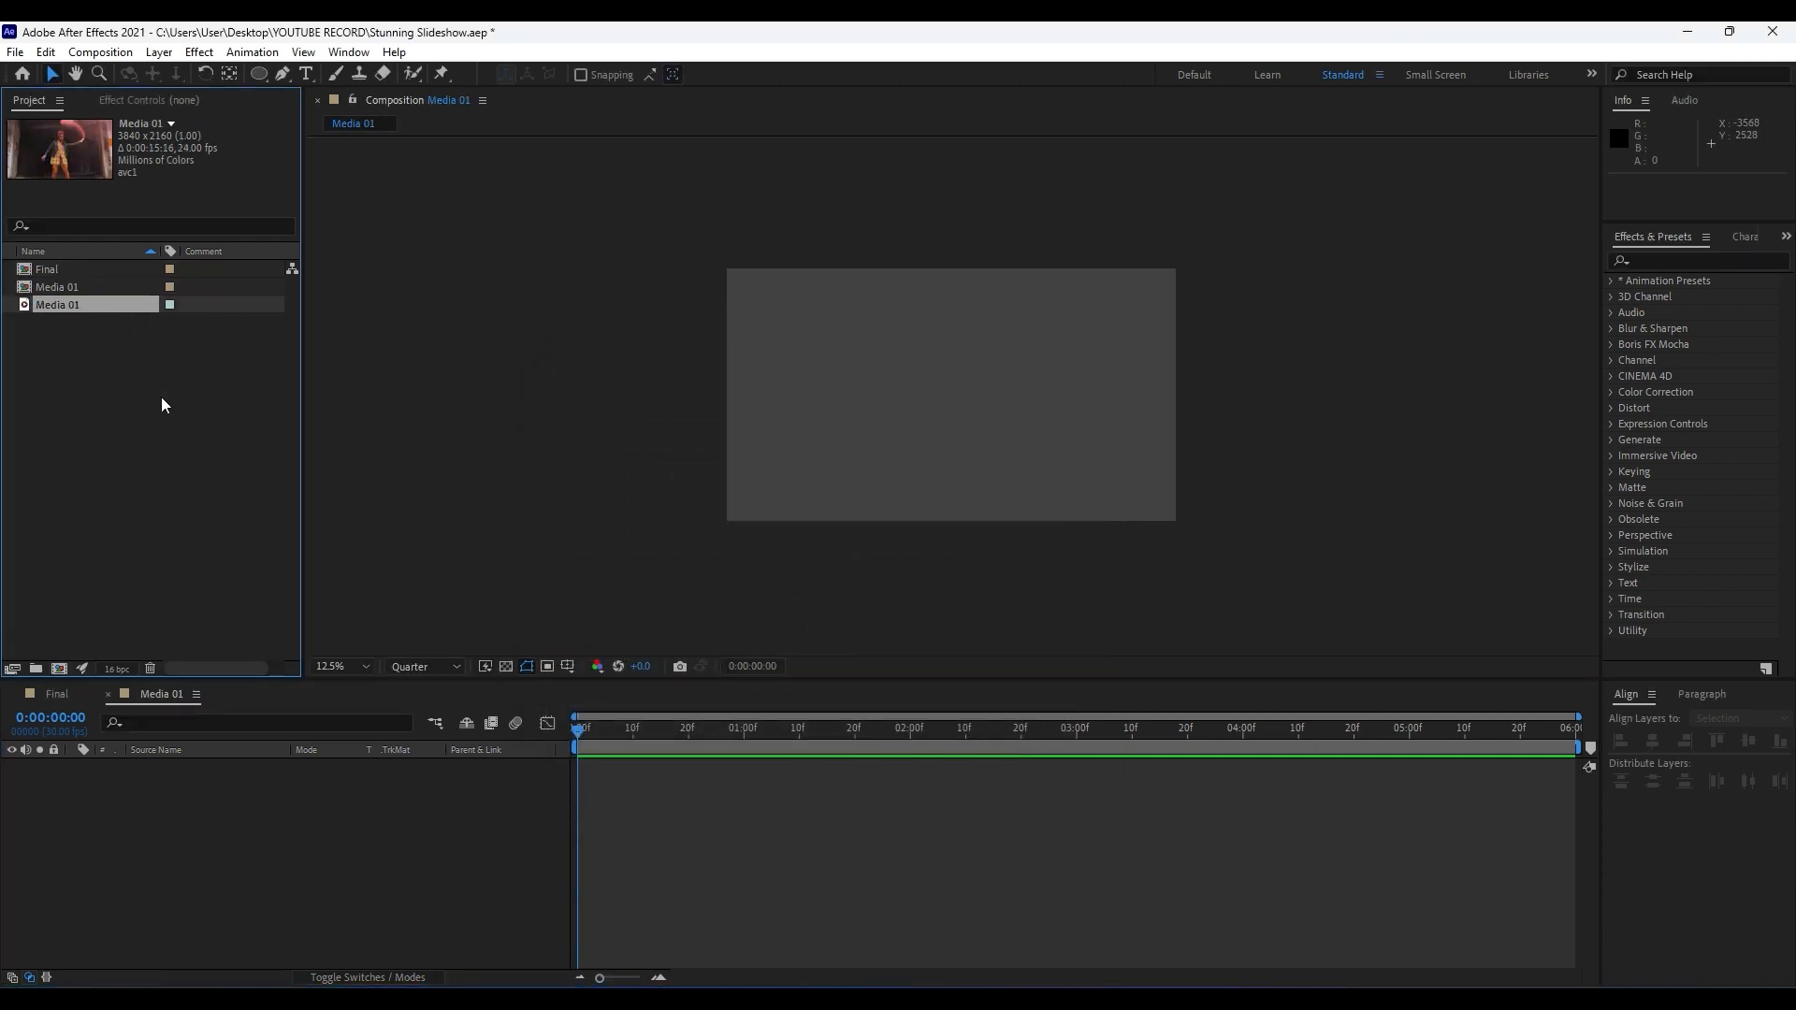
pyautogui.click(64, 289)
pyautogui.click(71, 305)
pyautogui.moveTo(53, 302); pyautogui.dragTo(251, 875)
pyautogui.click(107, 695)
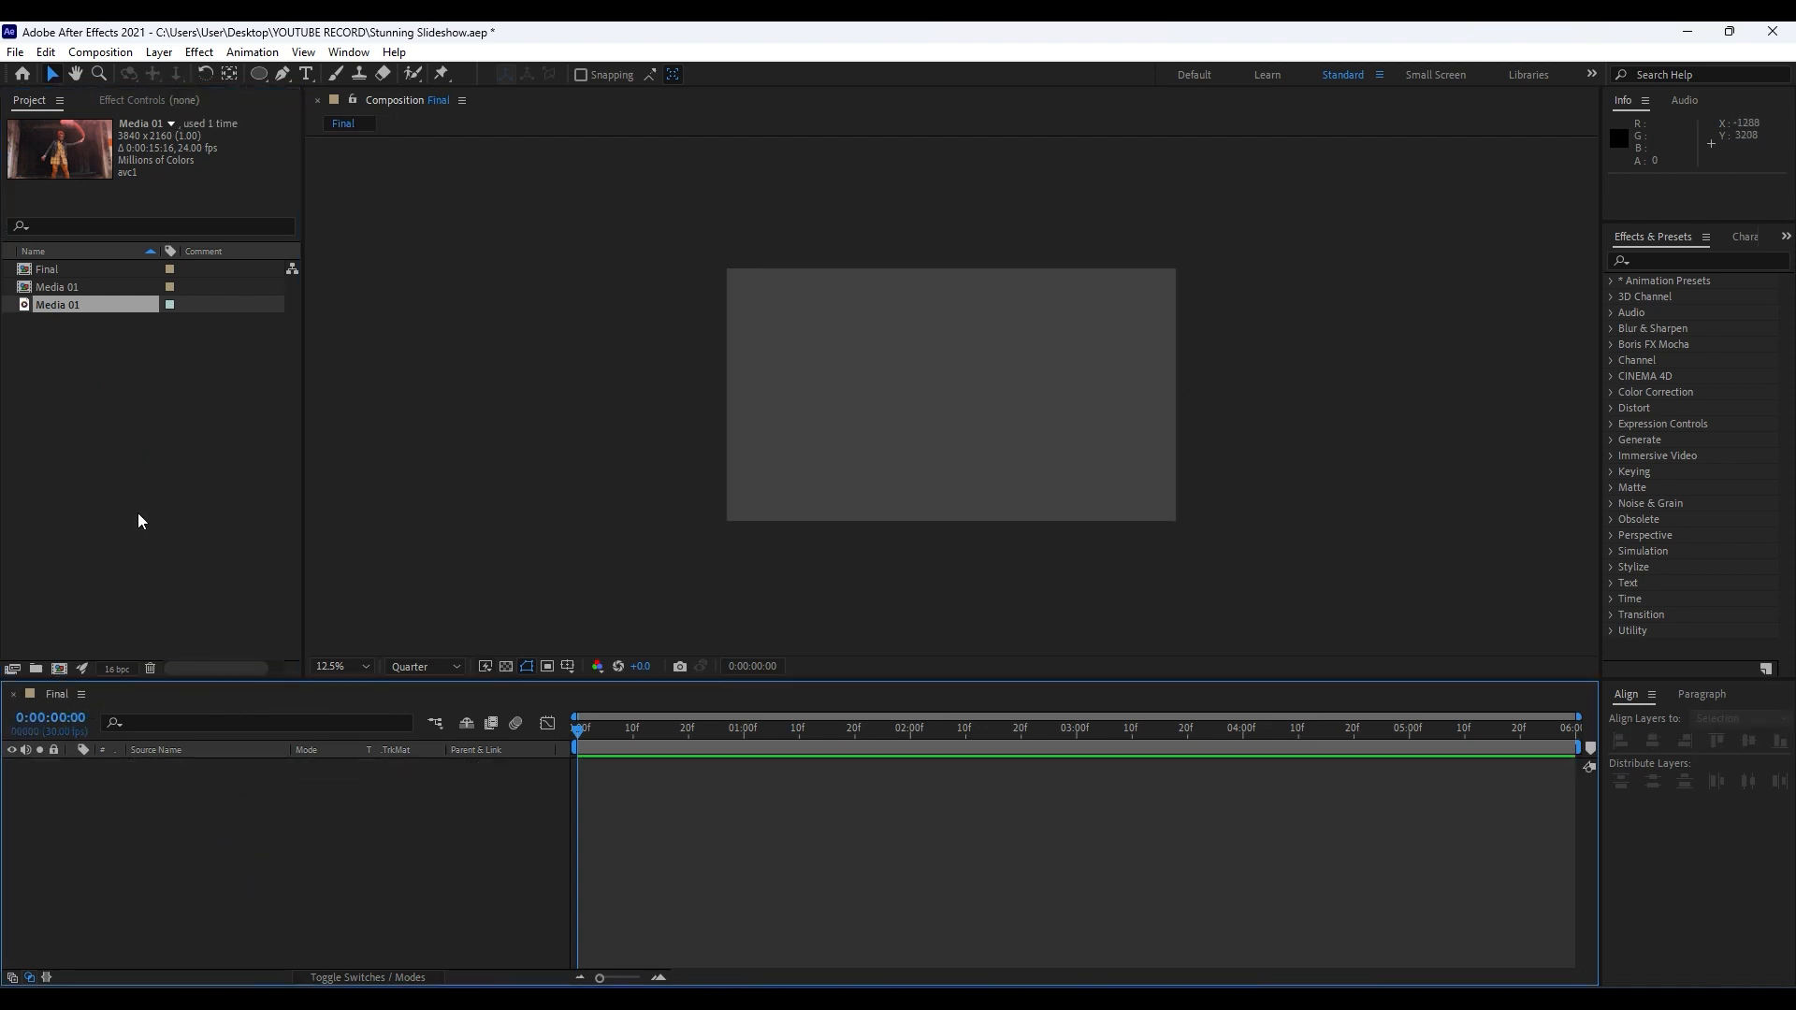
# Place the Media 01 composition in the Final timeline and duplicate its layer.
pyautogui.click(77, 290)
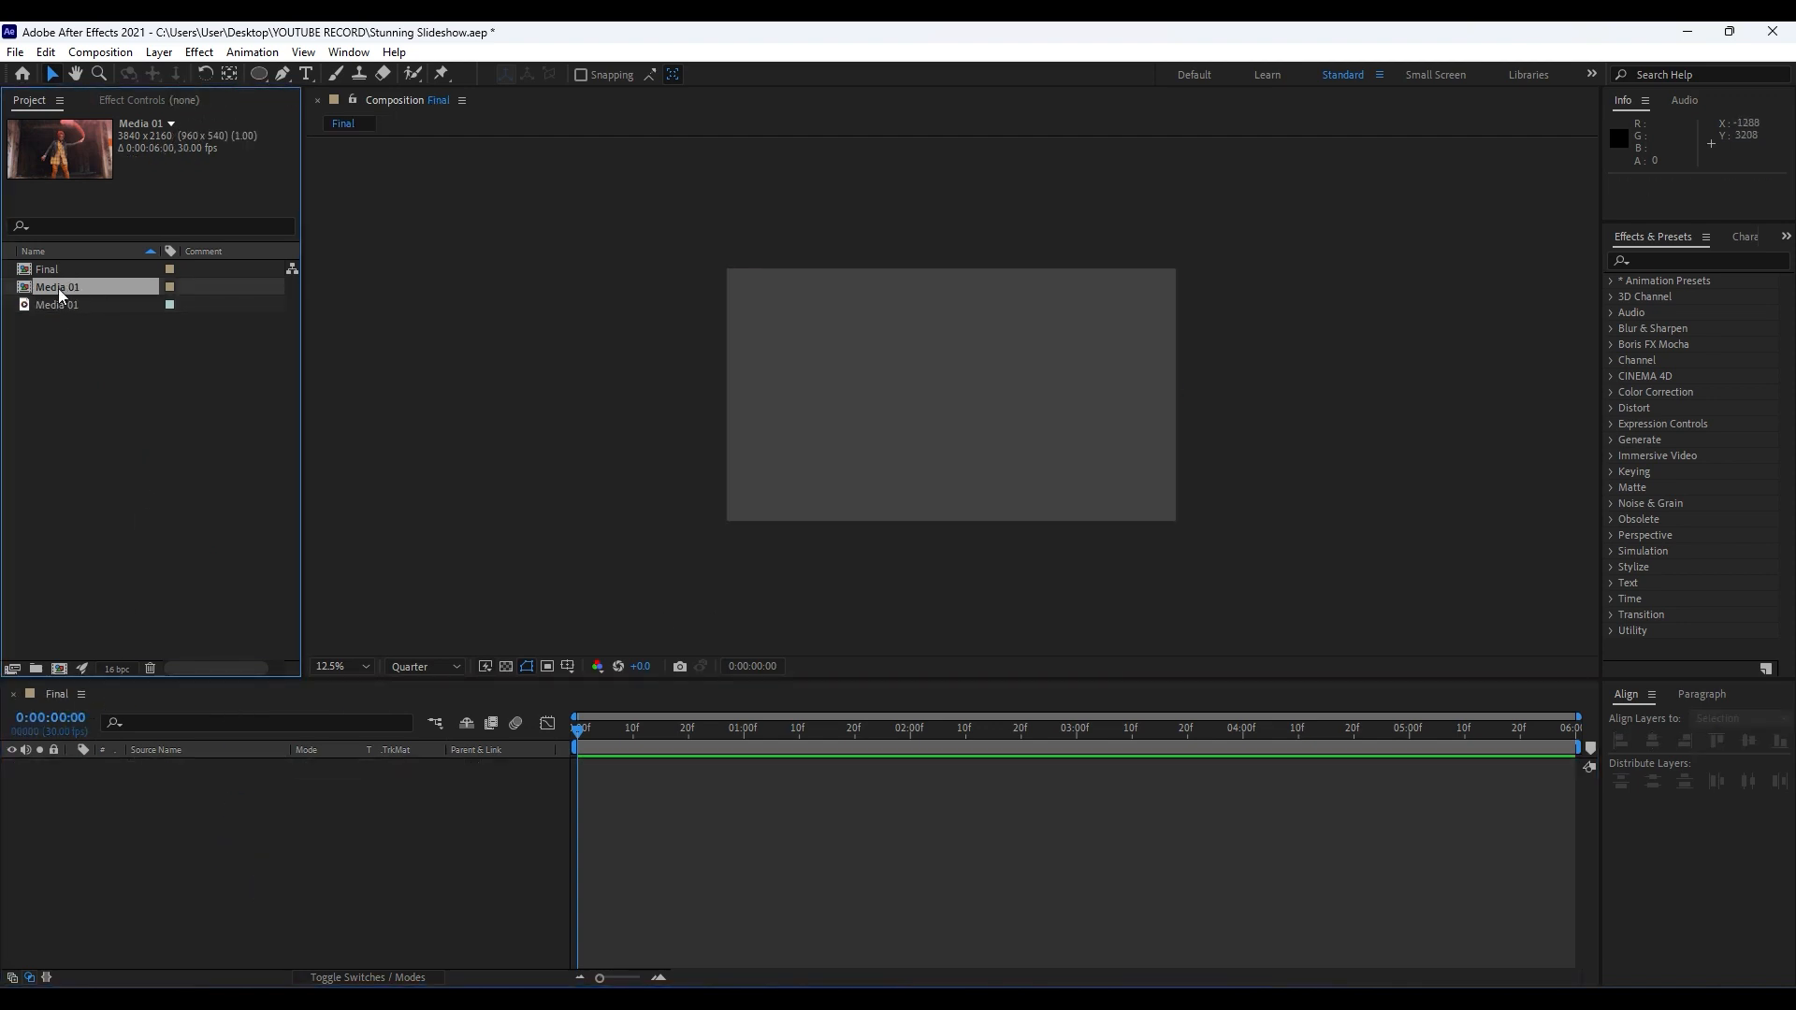
pyautogui.moveTo(60, 287); pyautogui.dragTo(266, 922)
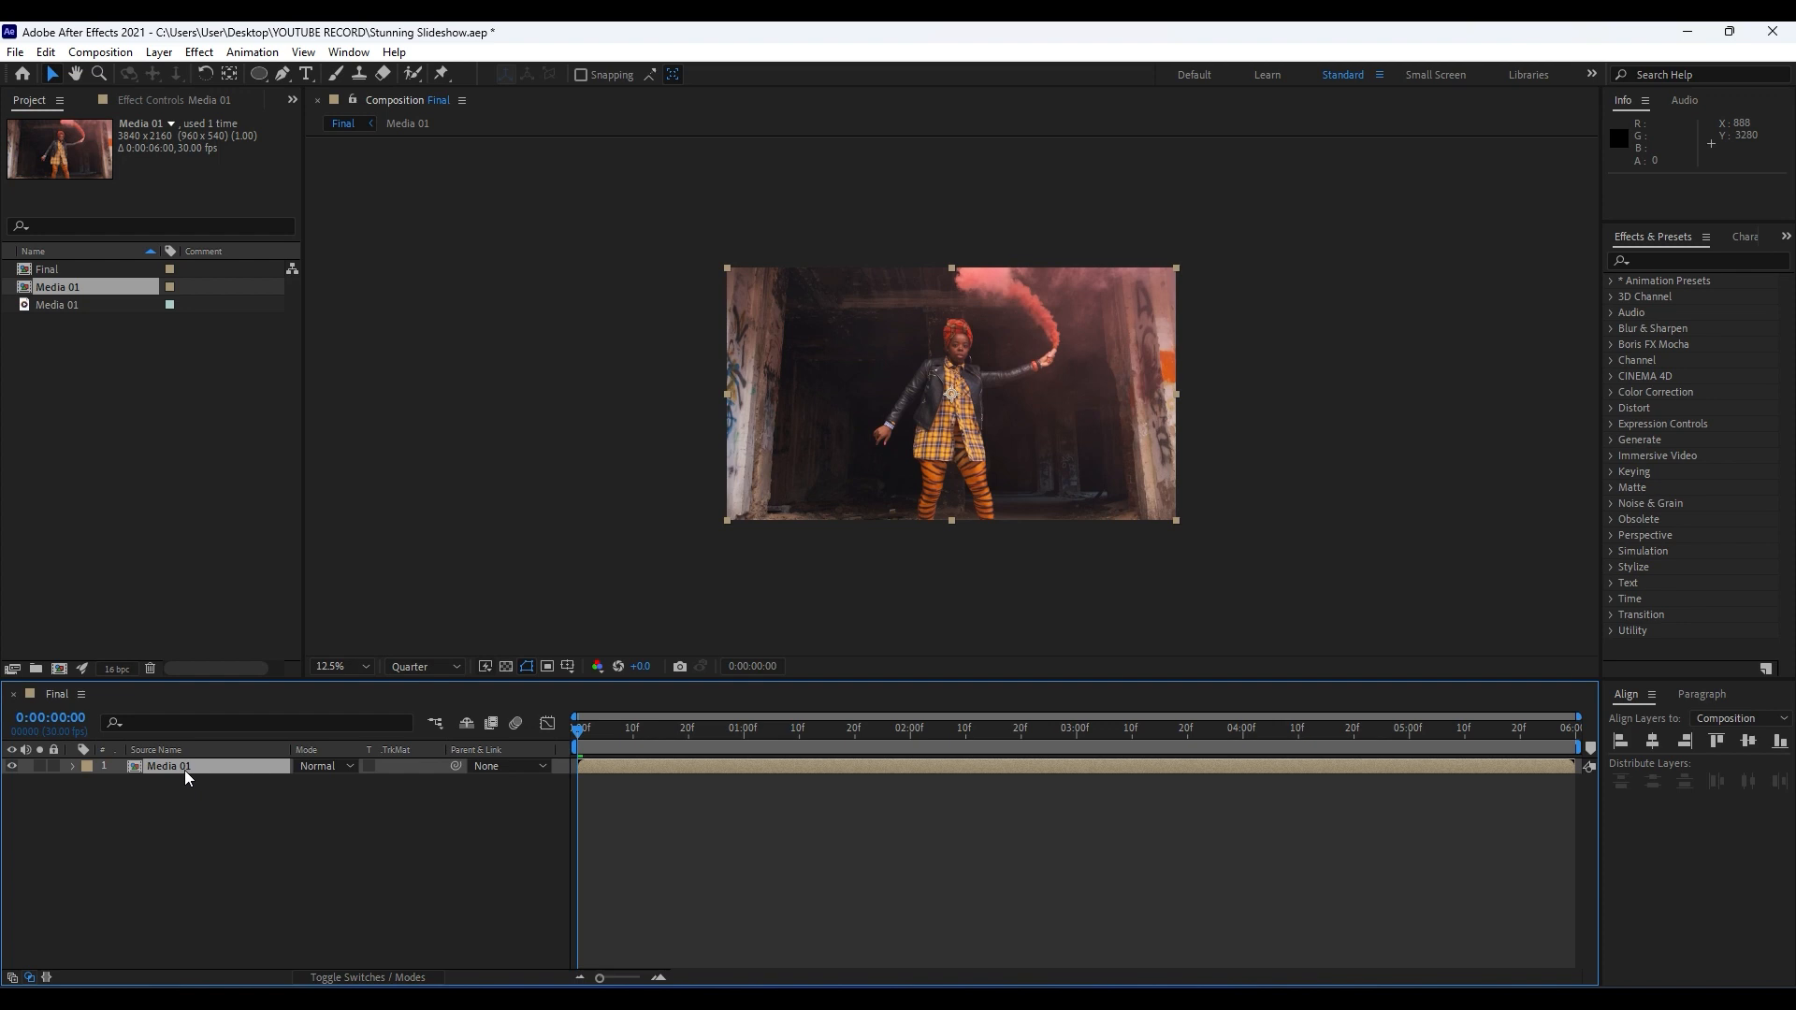
pyautogui.click(45, 53)
pyautogui.click(153, 300)
pyautogui.click(201, 823)
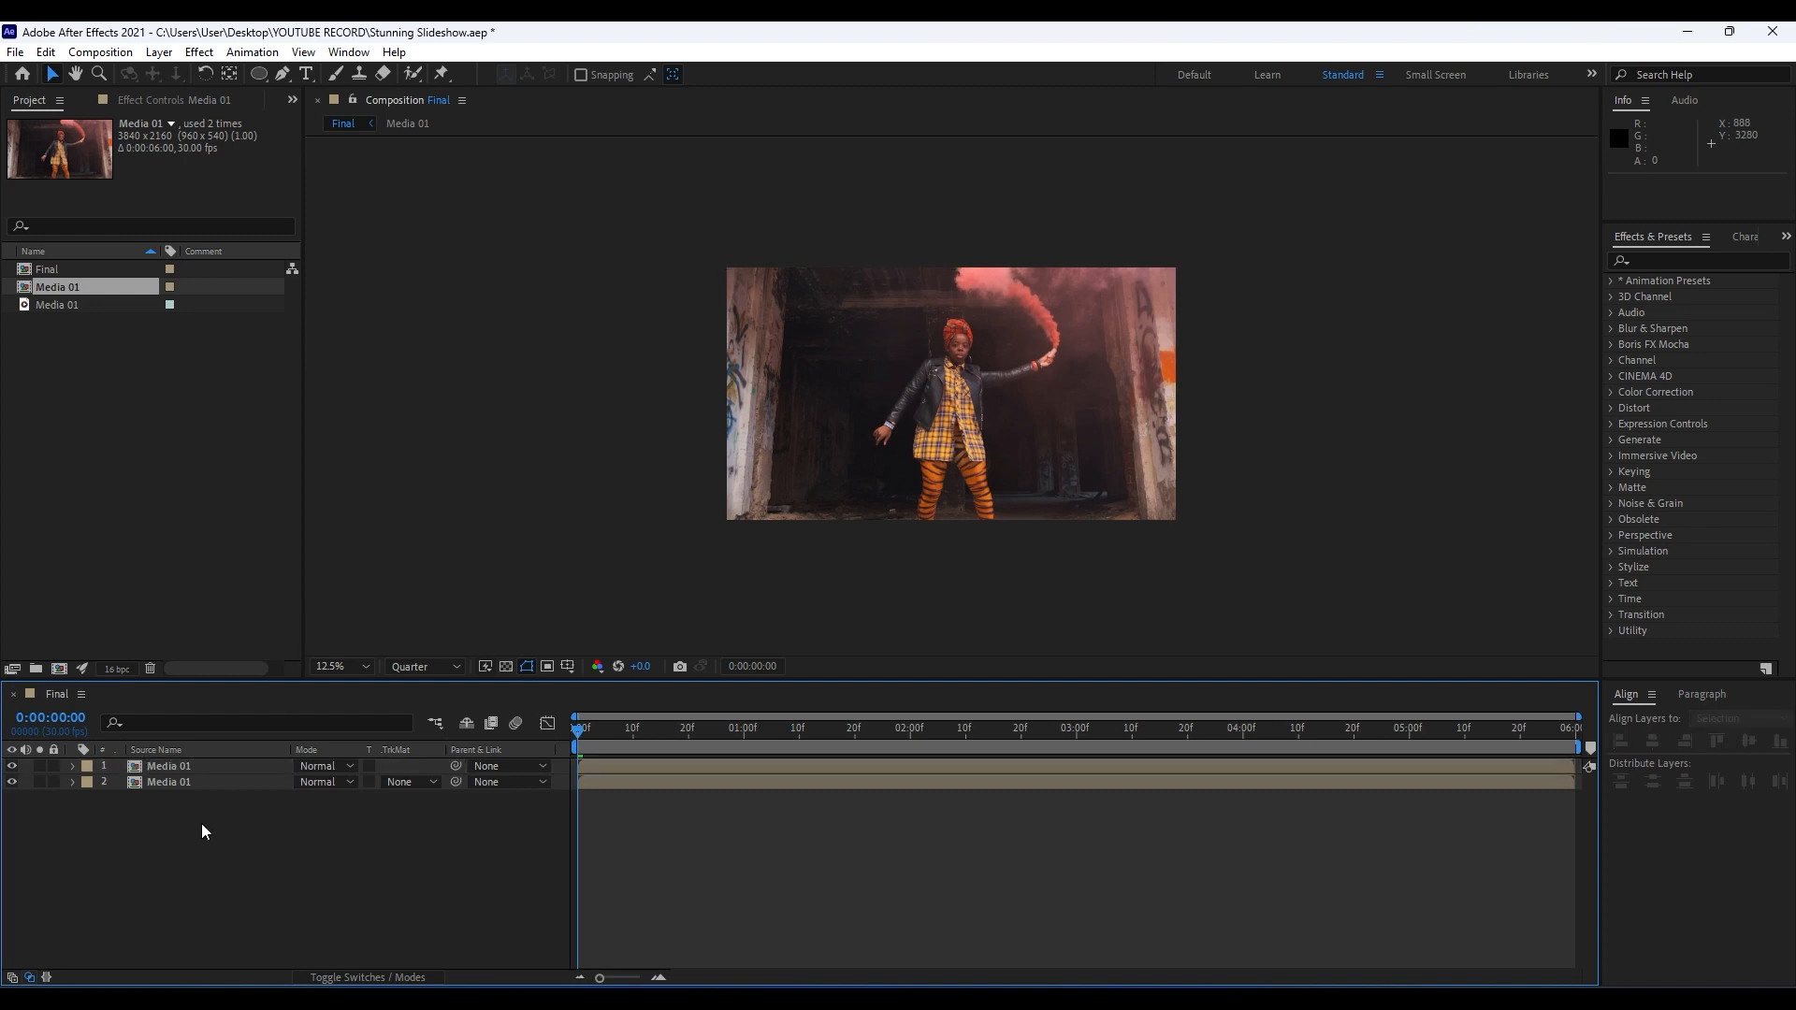
# Find the CC Ball Action effect and apply it to the upper Media 01 layer.
pyautogui.click(179, 768)
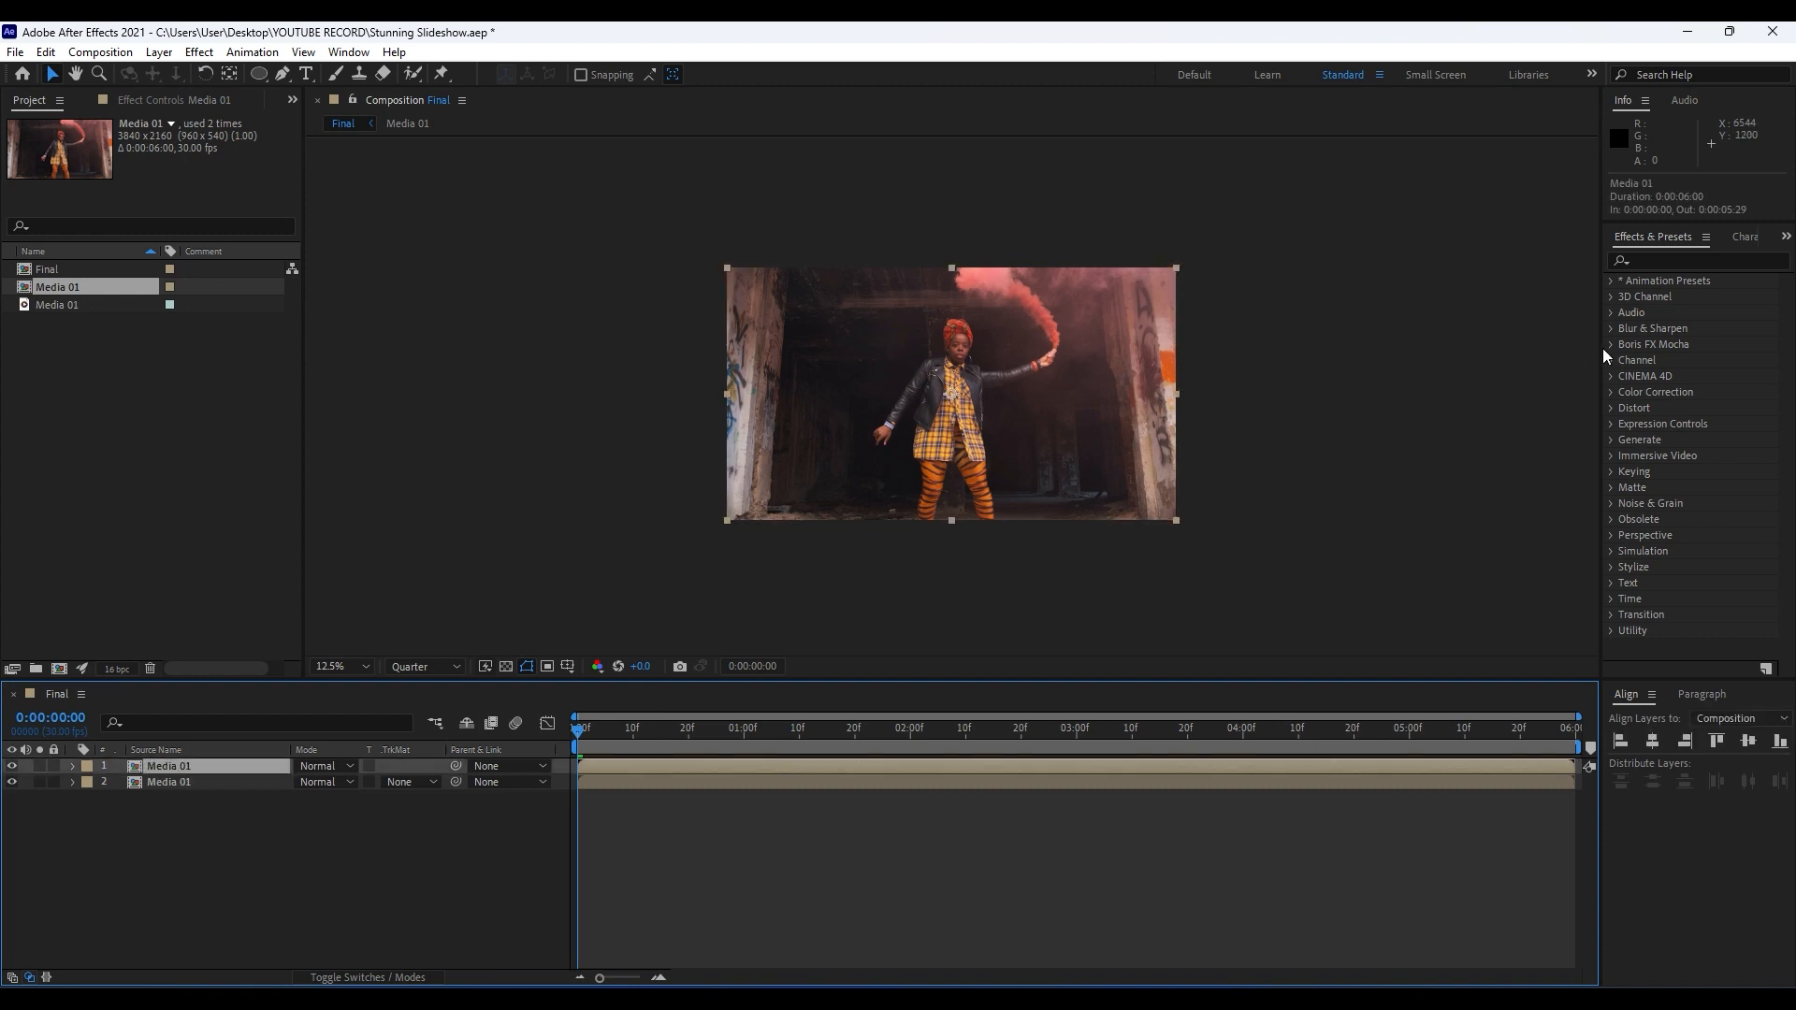
pyautogui.click(1664, 261)
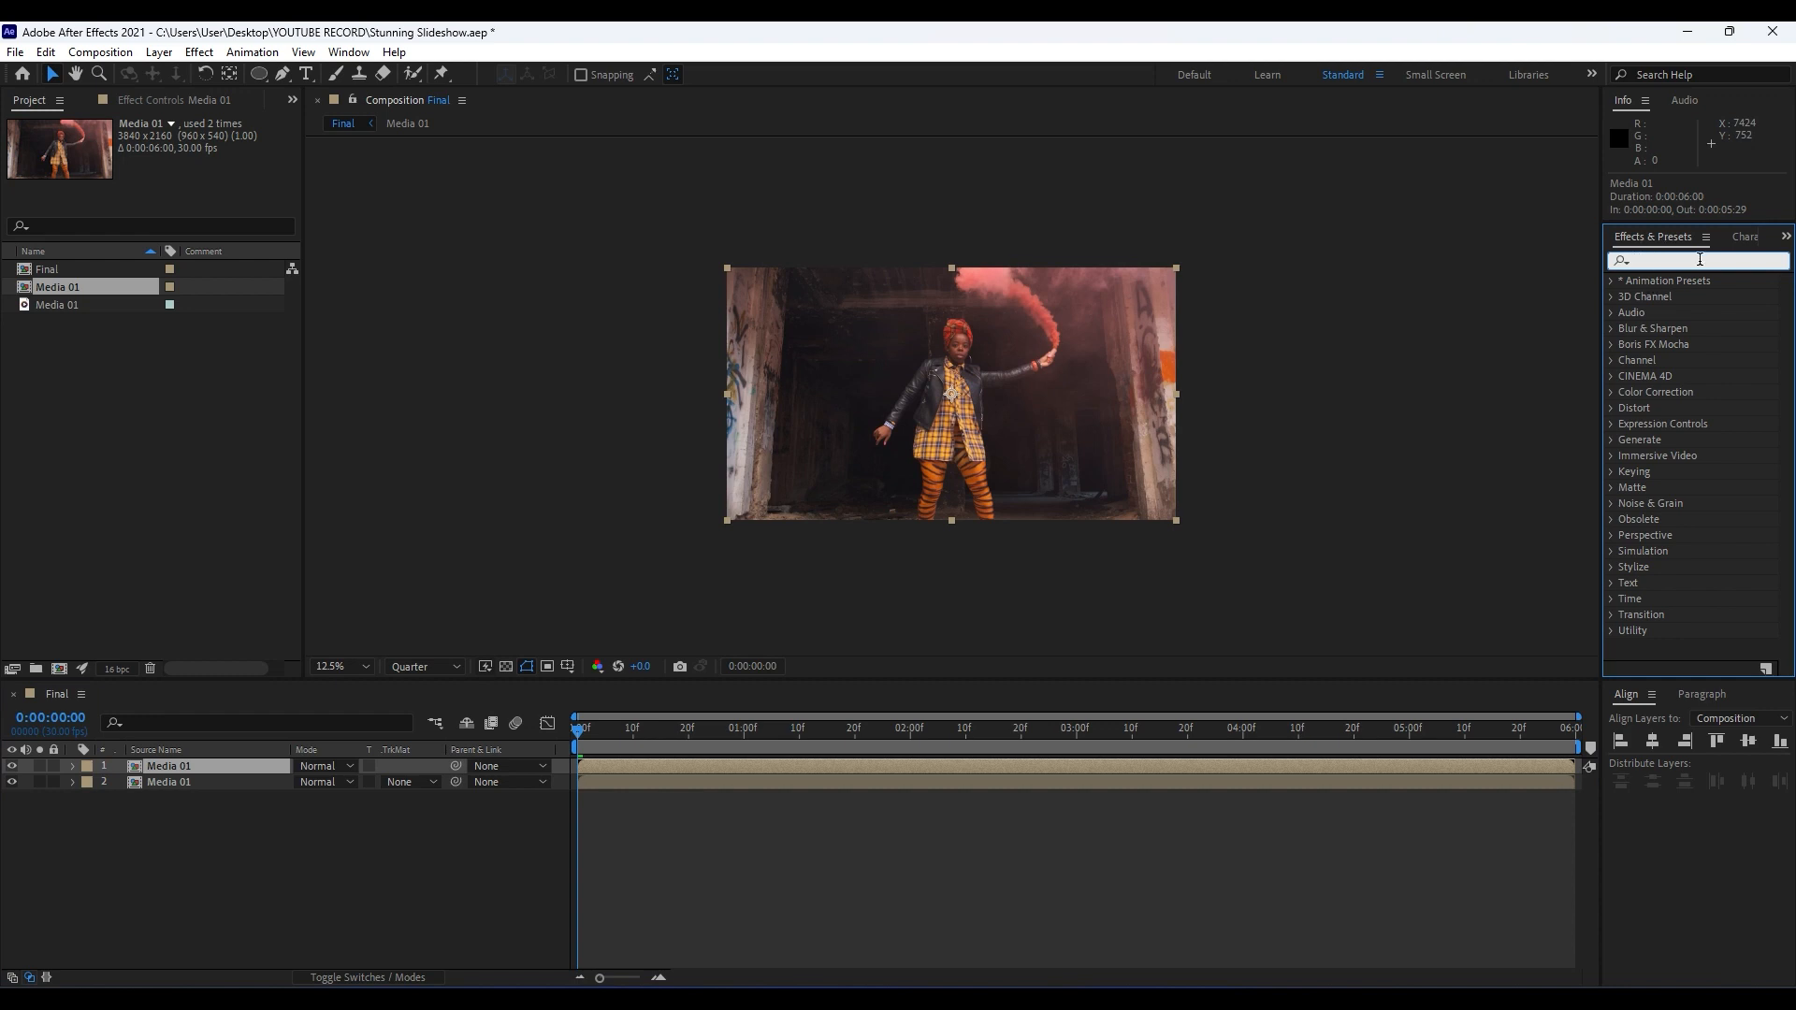
pyautogui.click(353, 52)
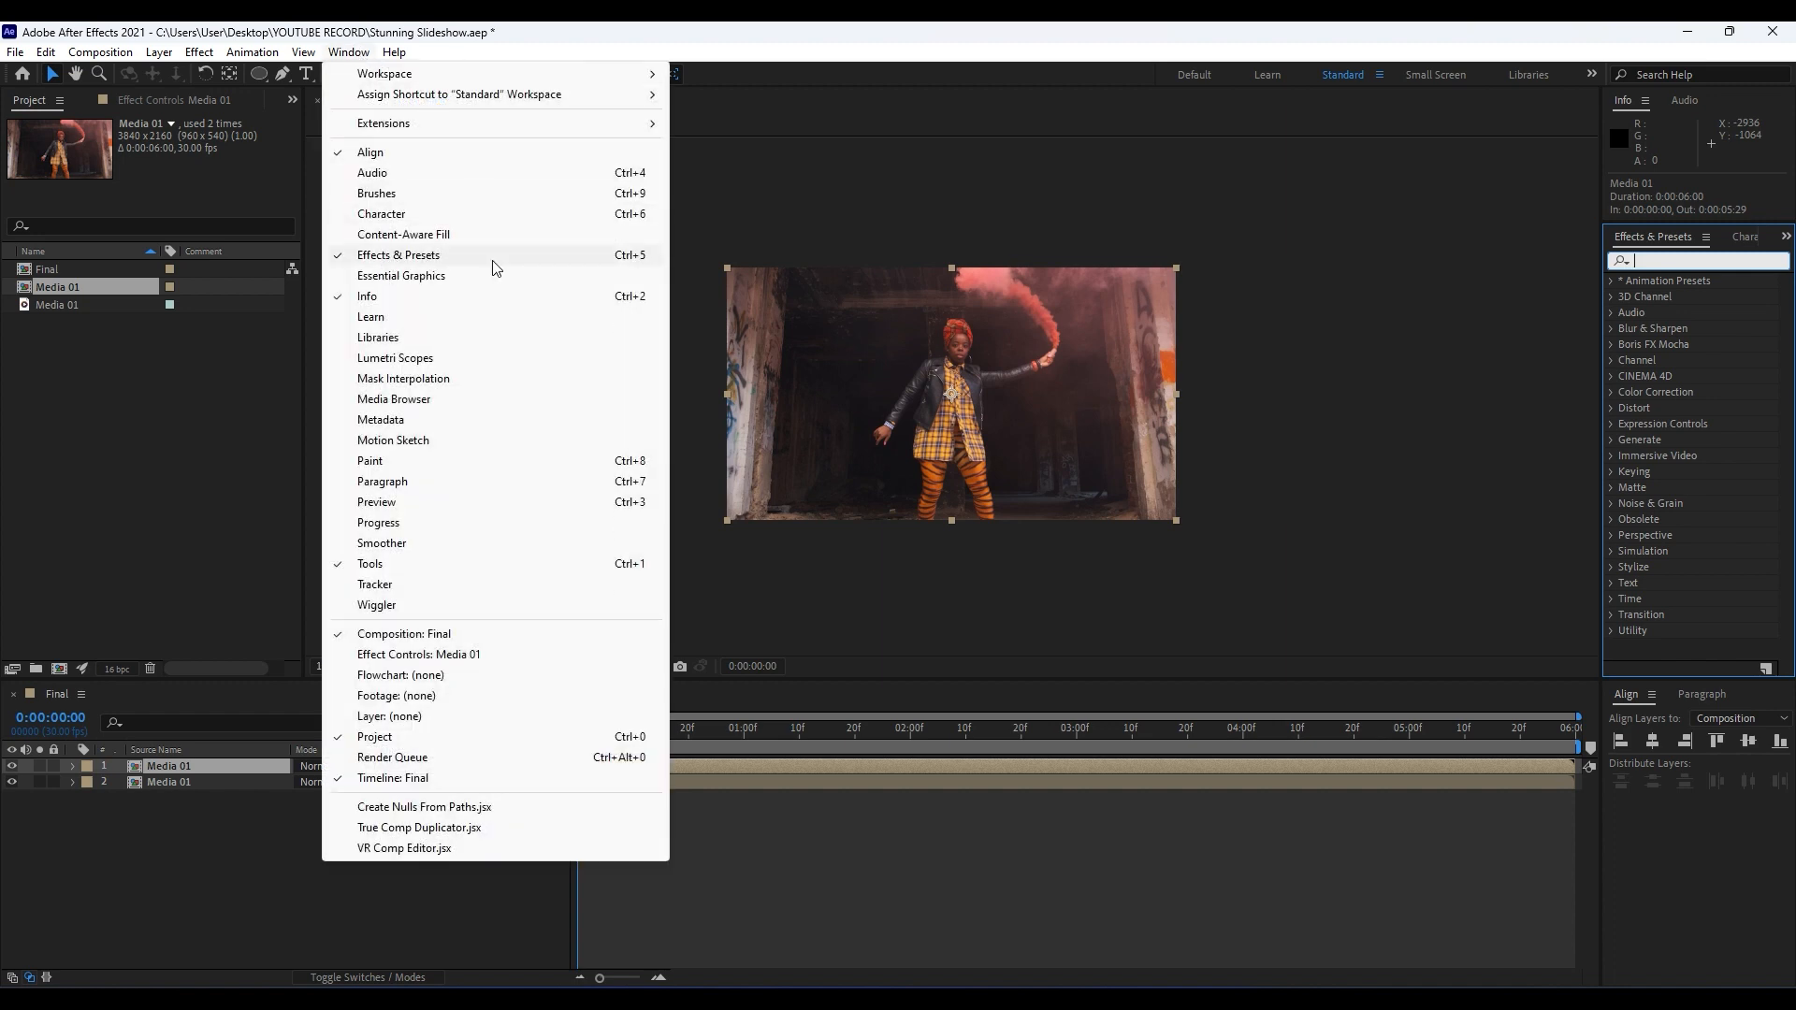
pyautogui.click(1665, 258)
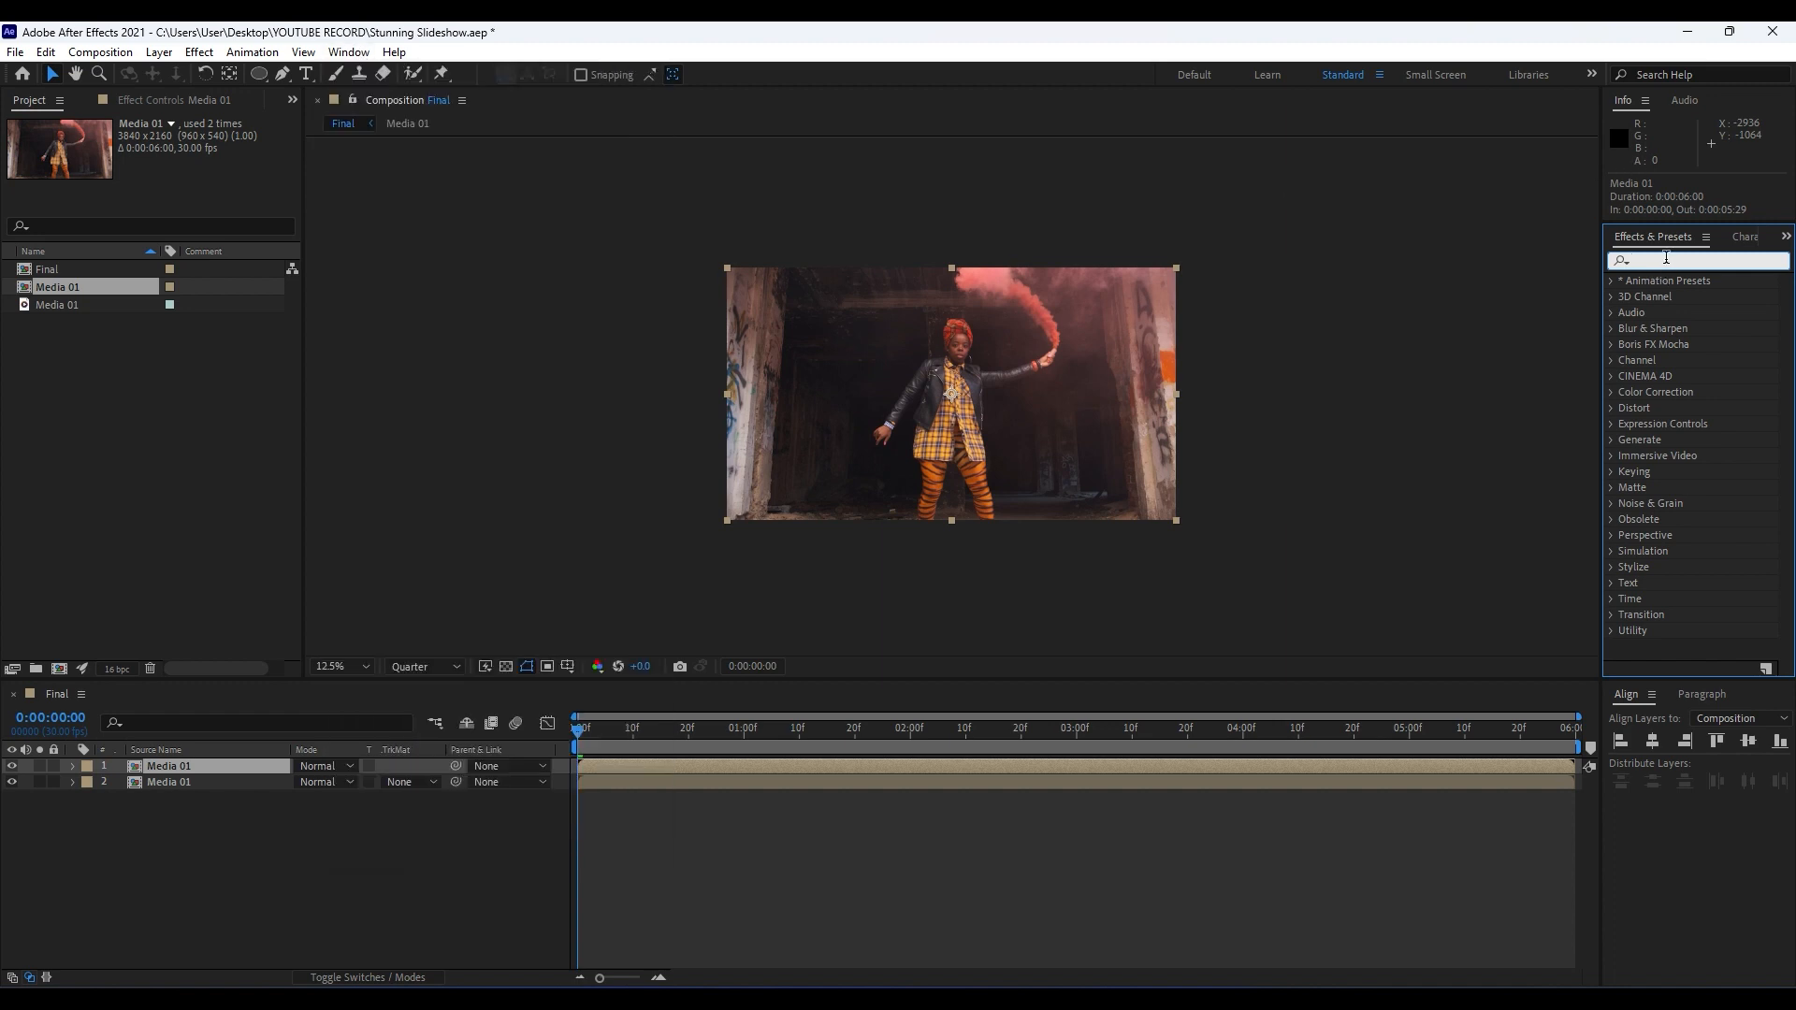
pyautogui.write('cc ball')
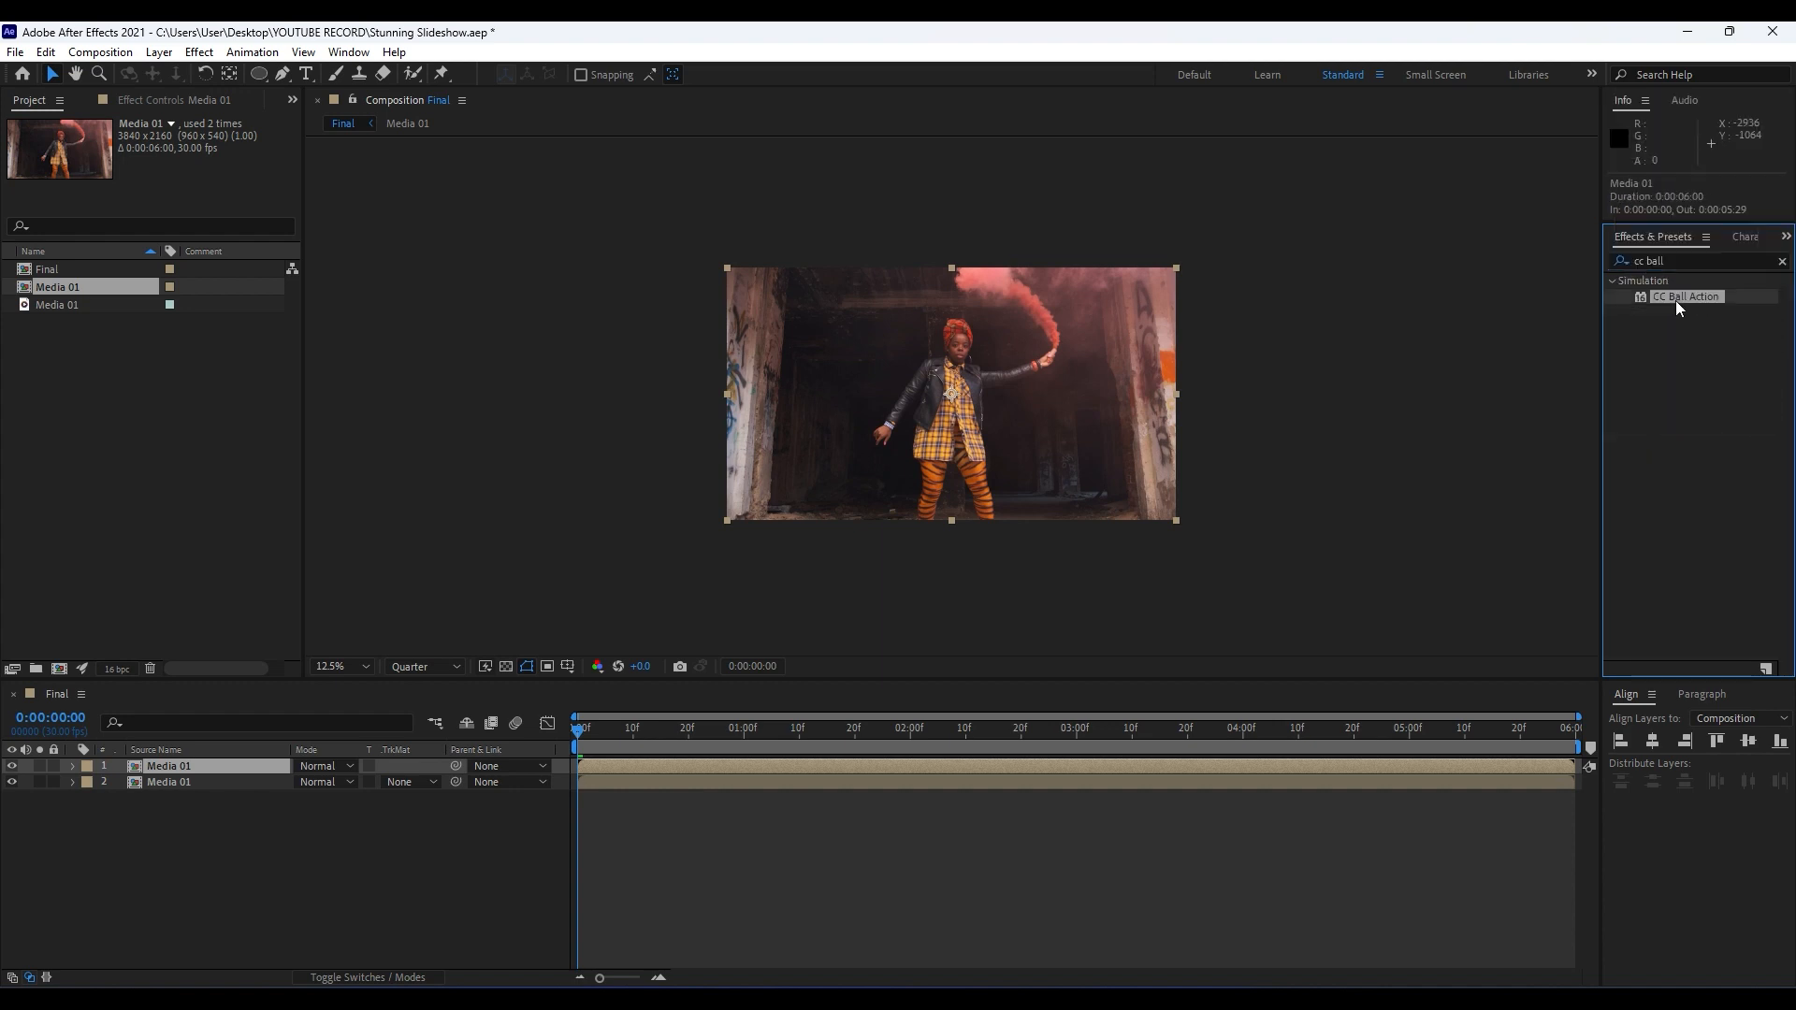
pyautogui.moveTo(1675, 300); pyautogui.dragTo(184, 769)
# Inspect the ball grid up close and set the CC Ball Action Scatter to 260.
pyautogui.scroll(1, 1026, 481)
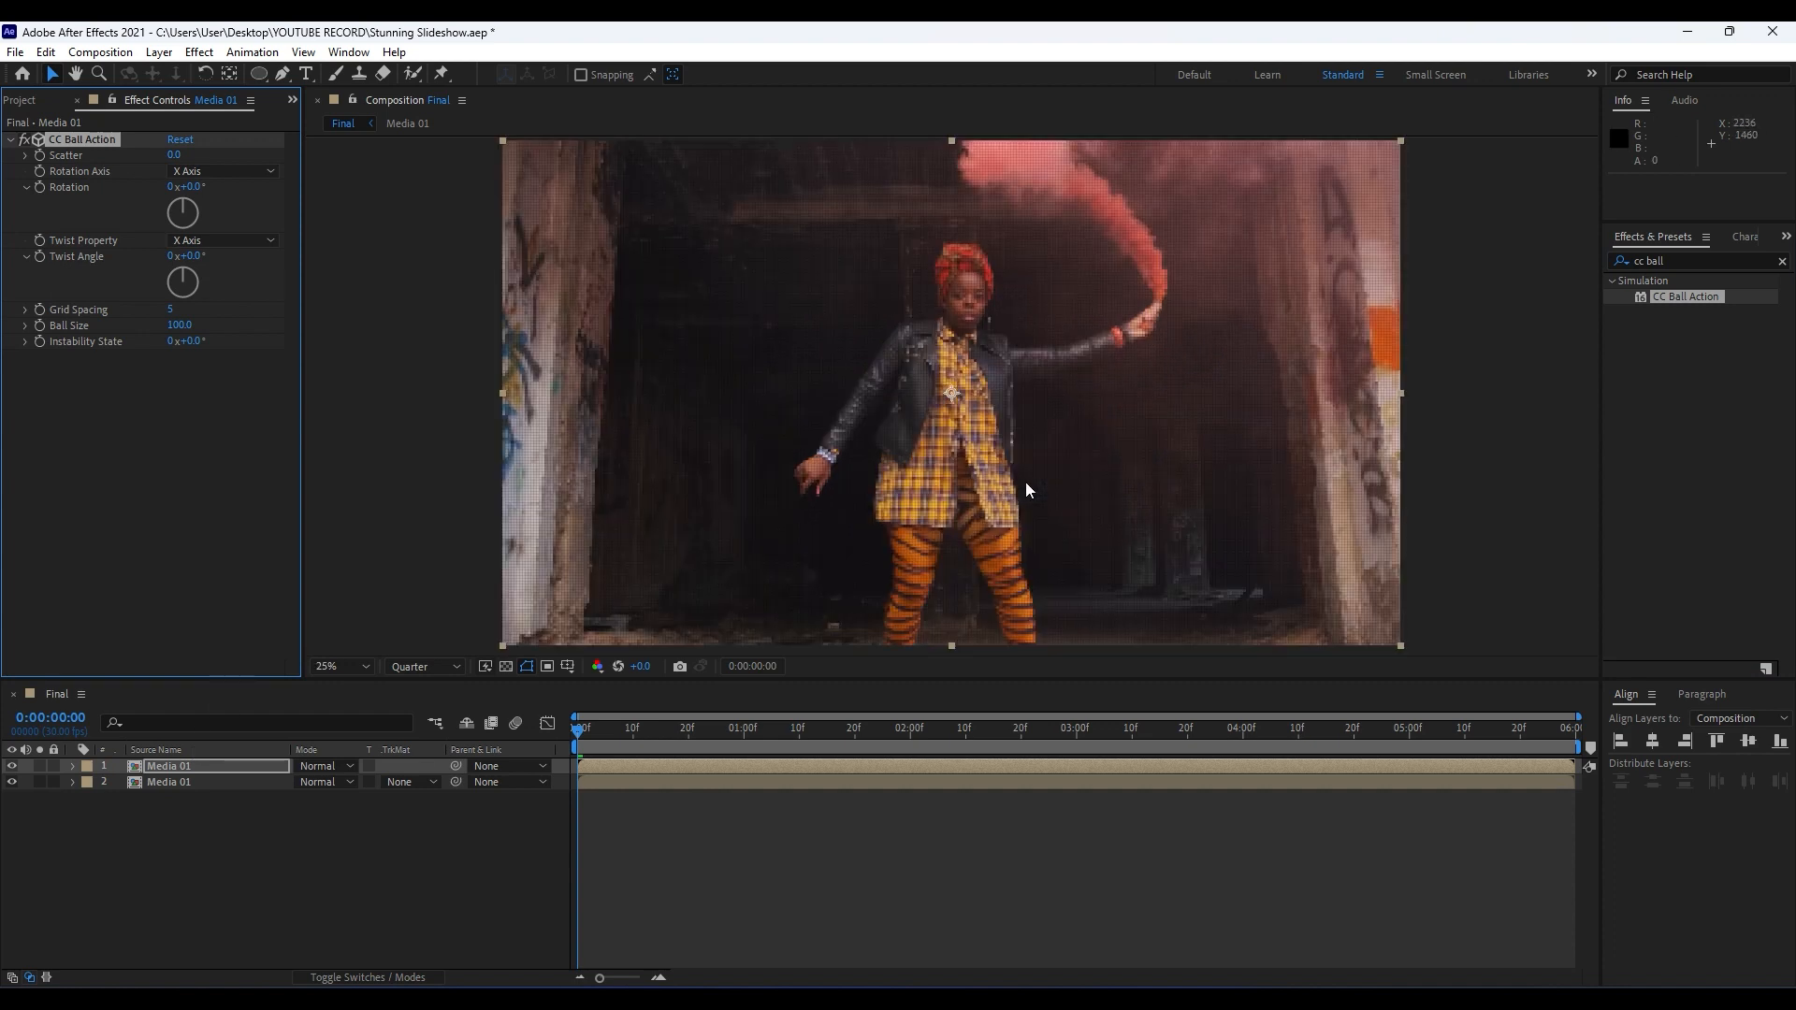
pyautogui.scroll(2, 1025, 481)
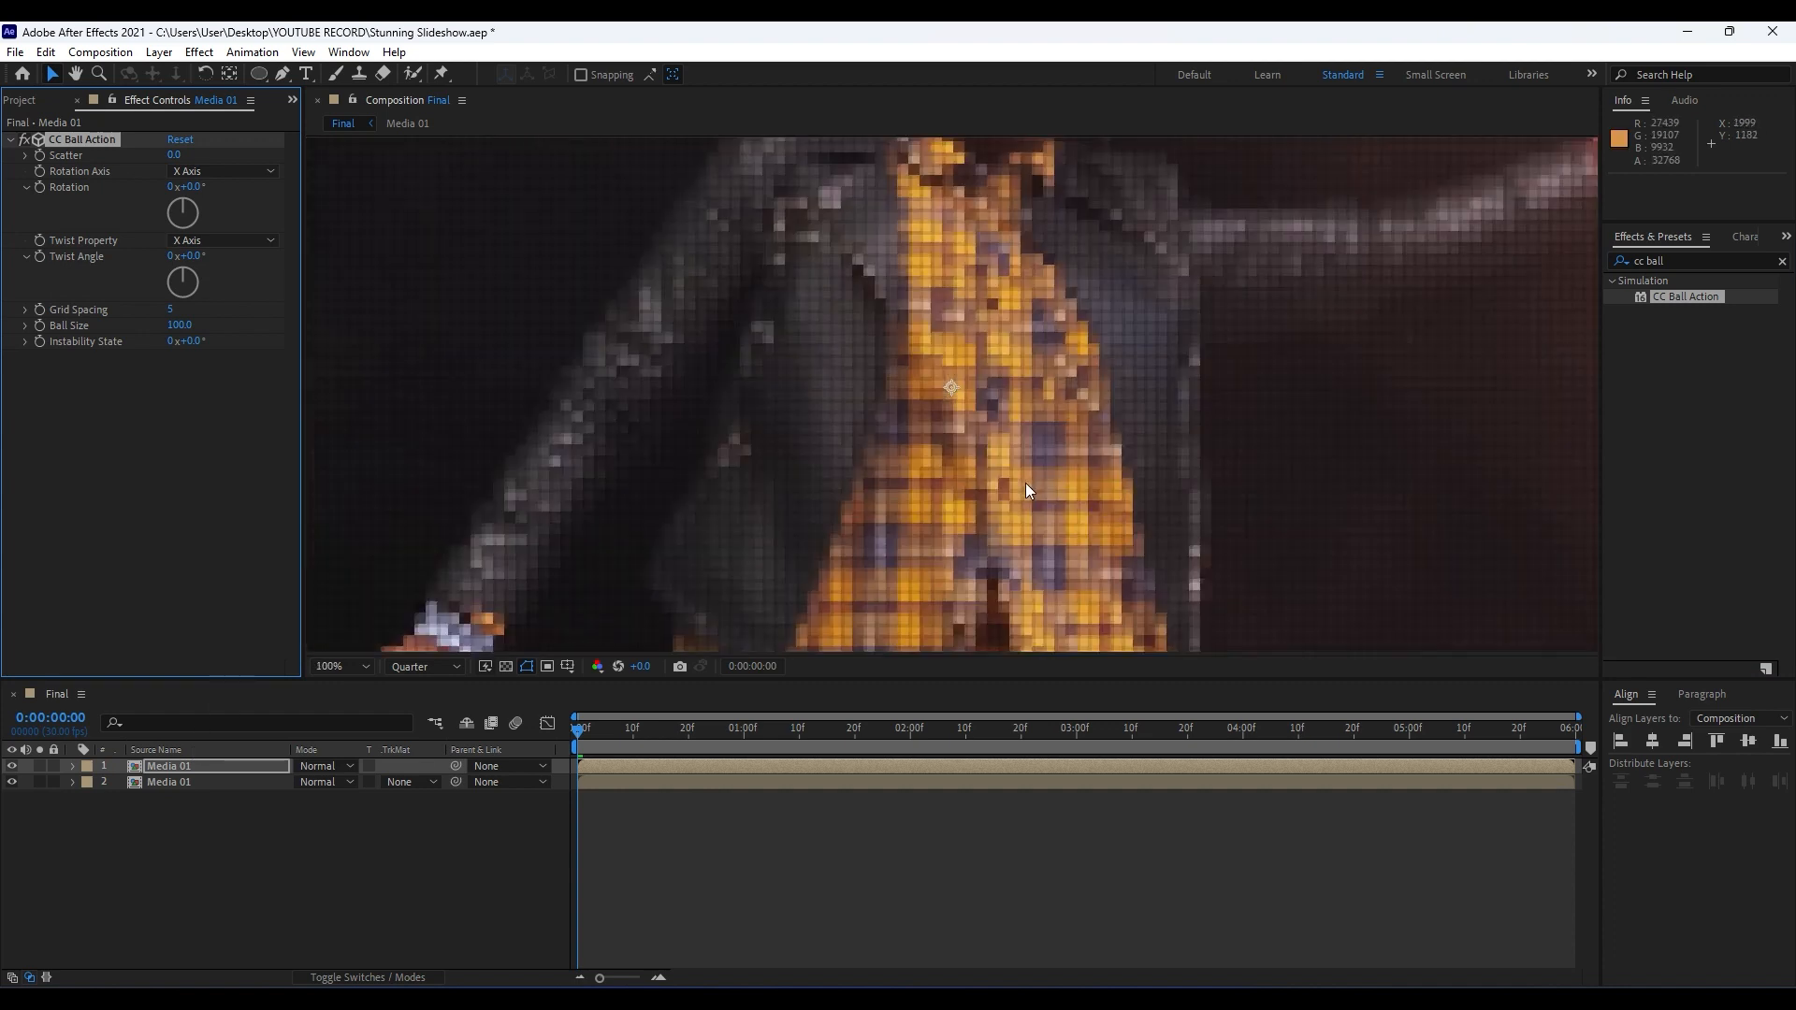
pyautogui.scroll(-3, 1026, 484)
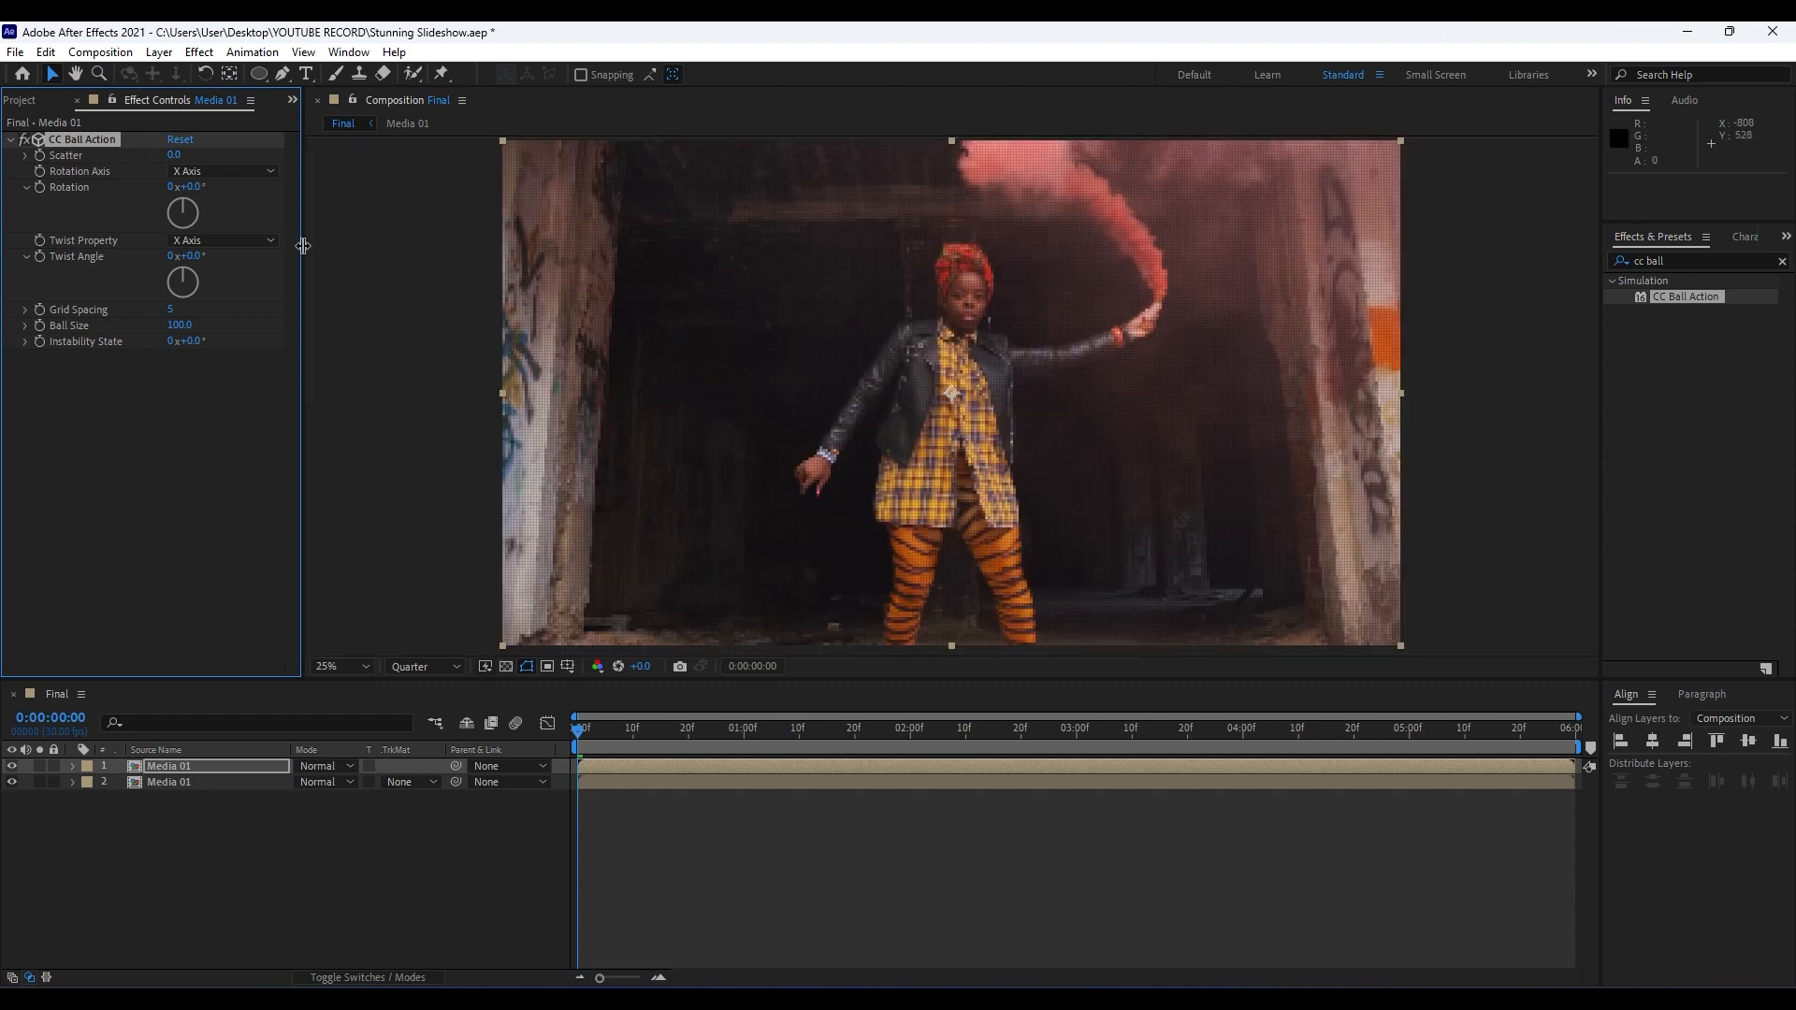
pyautogui.click(174, 156)
pyautogui.write('260')
pyautogui.press('Return')
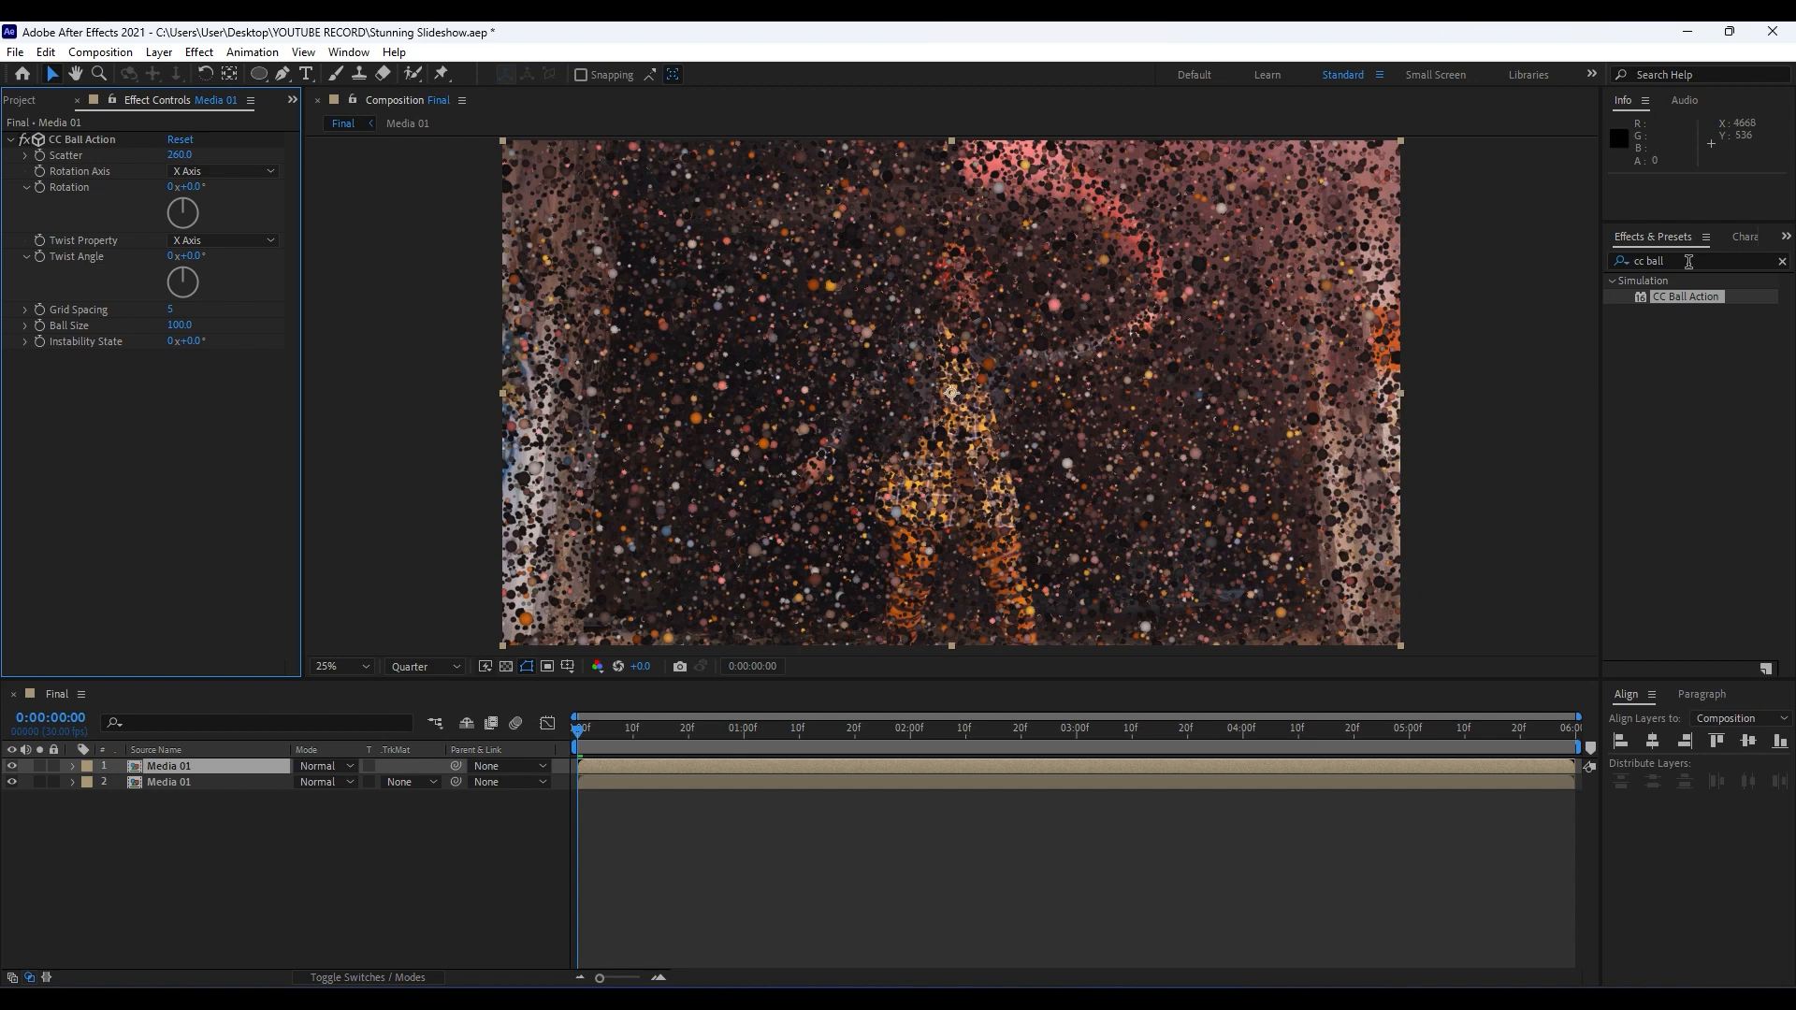
# Apply the Fill effect after CC Ball Action on the upper layer and set its color to white (FFFFFF).
pyautogui.hotkey('ctrl', '5')
pyautogui.write('fill')
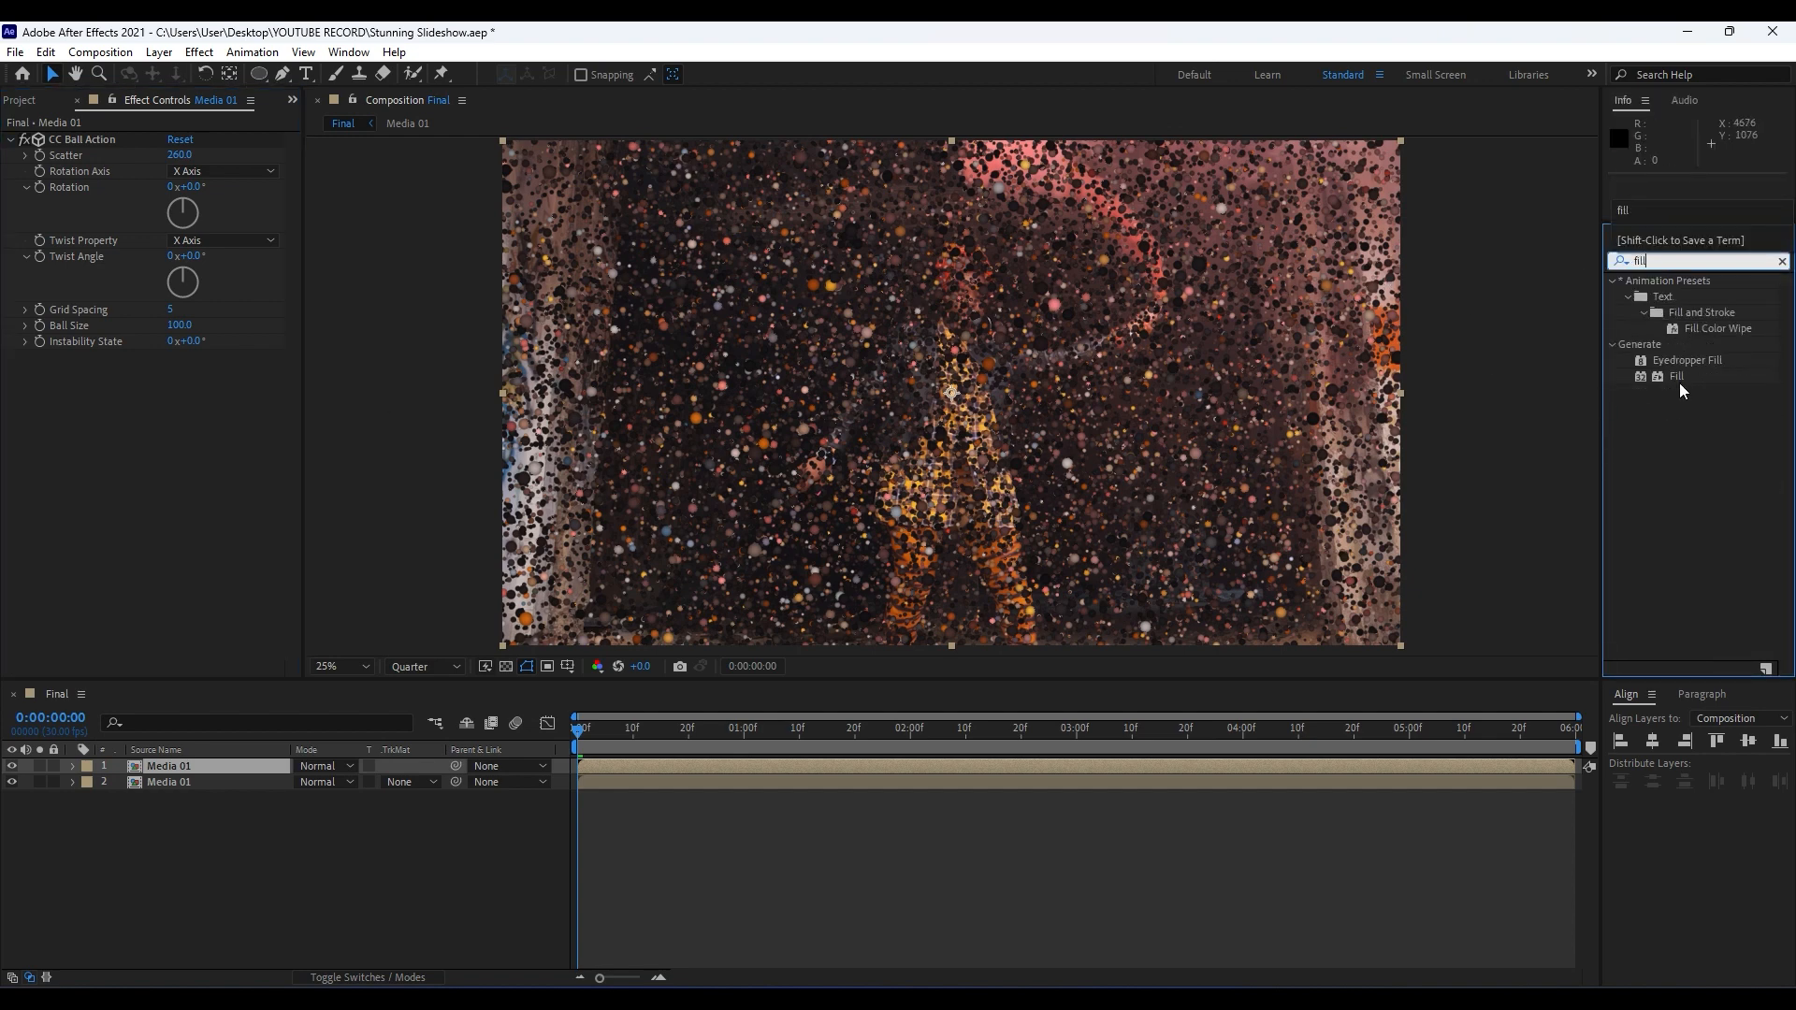
pyautogui.moveTo(1681, 385); pyautogui.dragTo(144, 428)
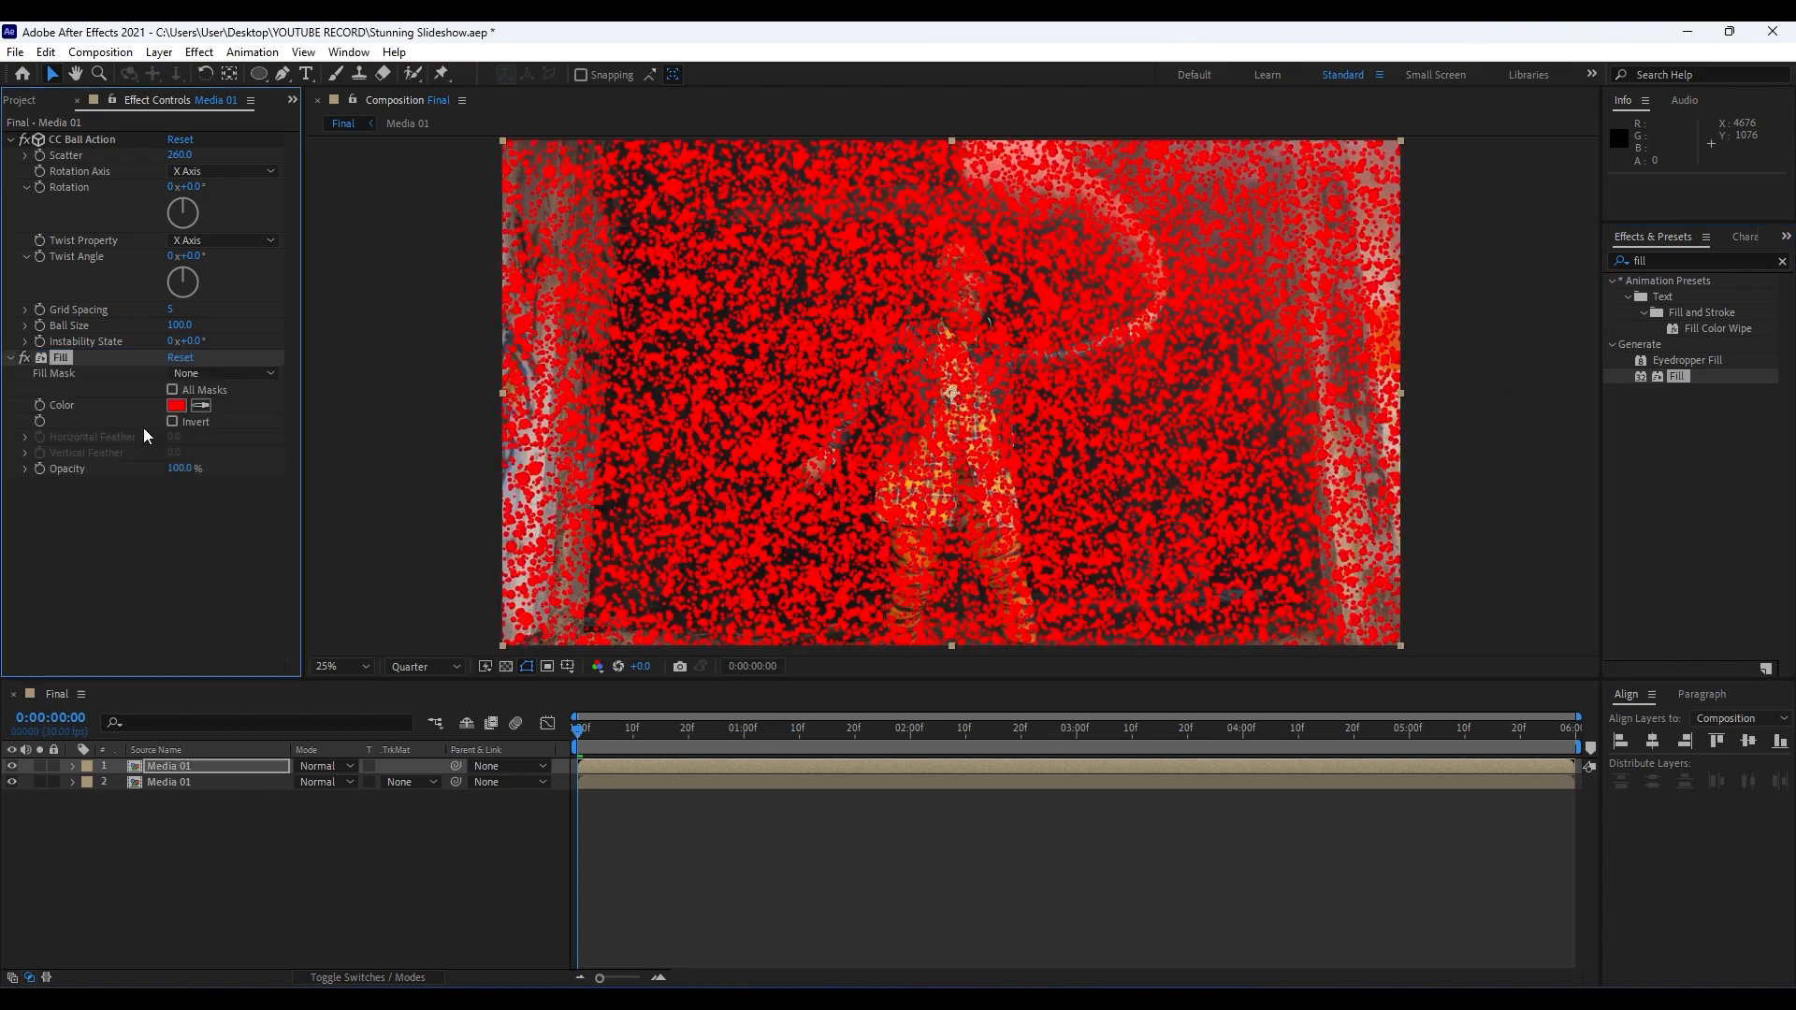
pyautogui.click(176, 405)
pyautogui.moveTo(739, 666); pyautogui.dragTo(471, 476)
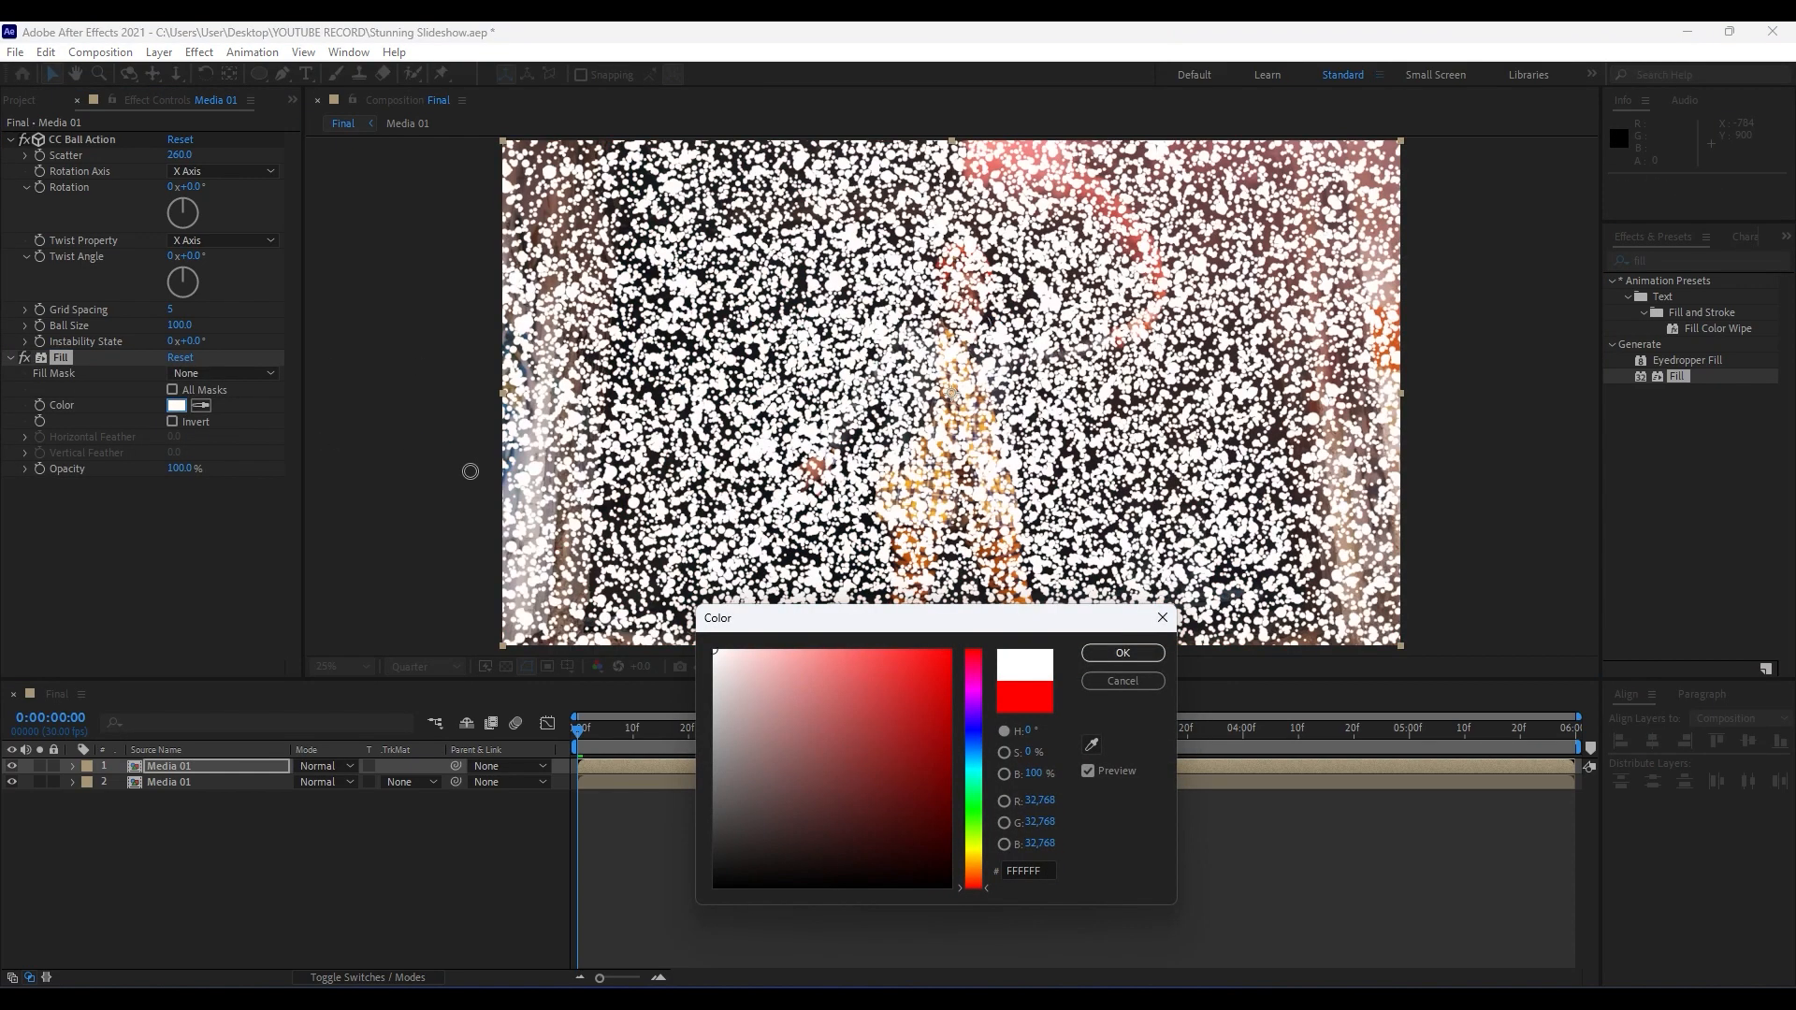
pyautogui.click(1116, 655)
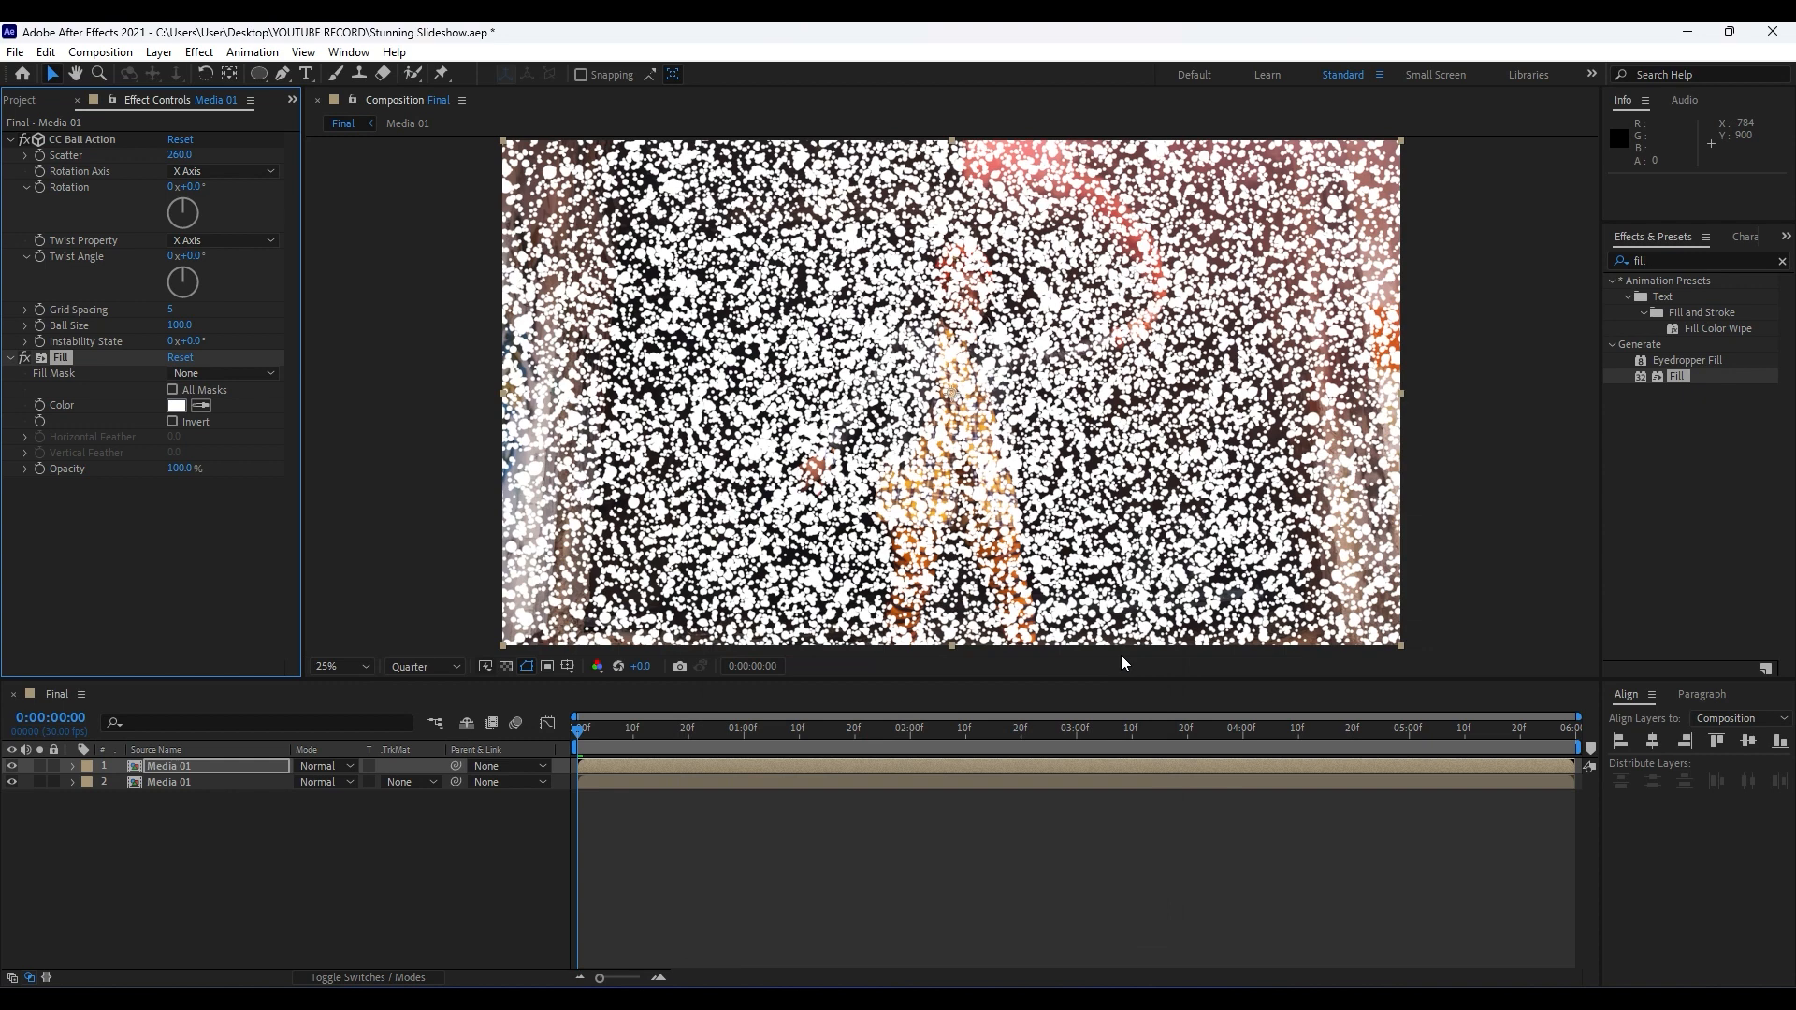
# Set the CC Ball Action Grid Spacing to 20 and Ball Size to 3, and scrub through the start of the timeline.
pyautogui.click(172, 310)
pyautogui.write('20')
pyautogui.click(199, 541)
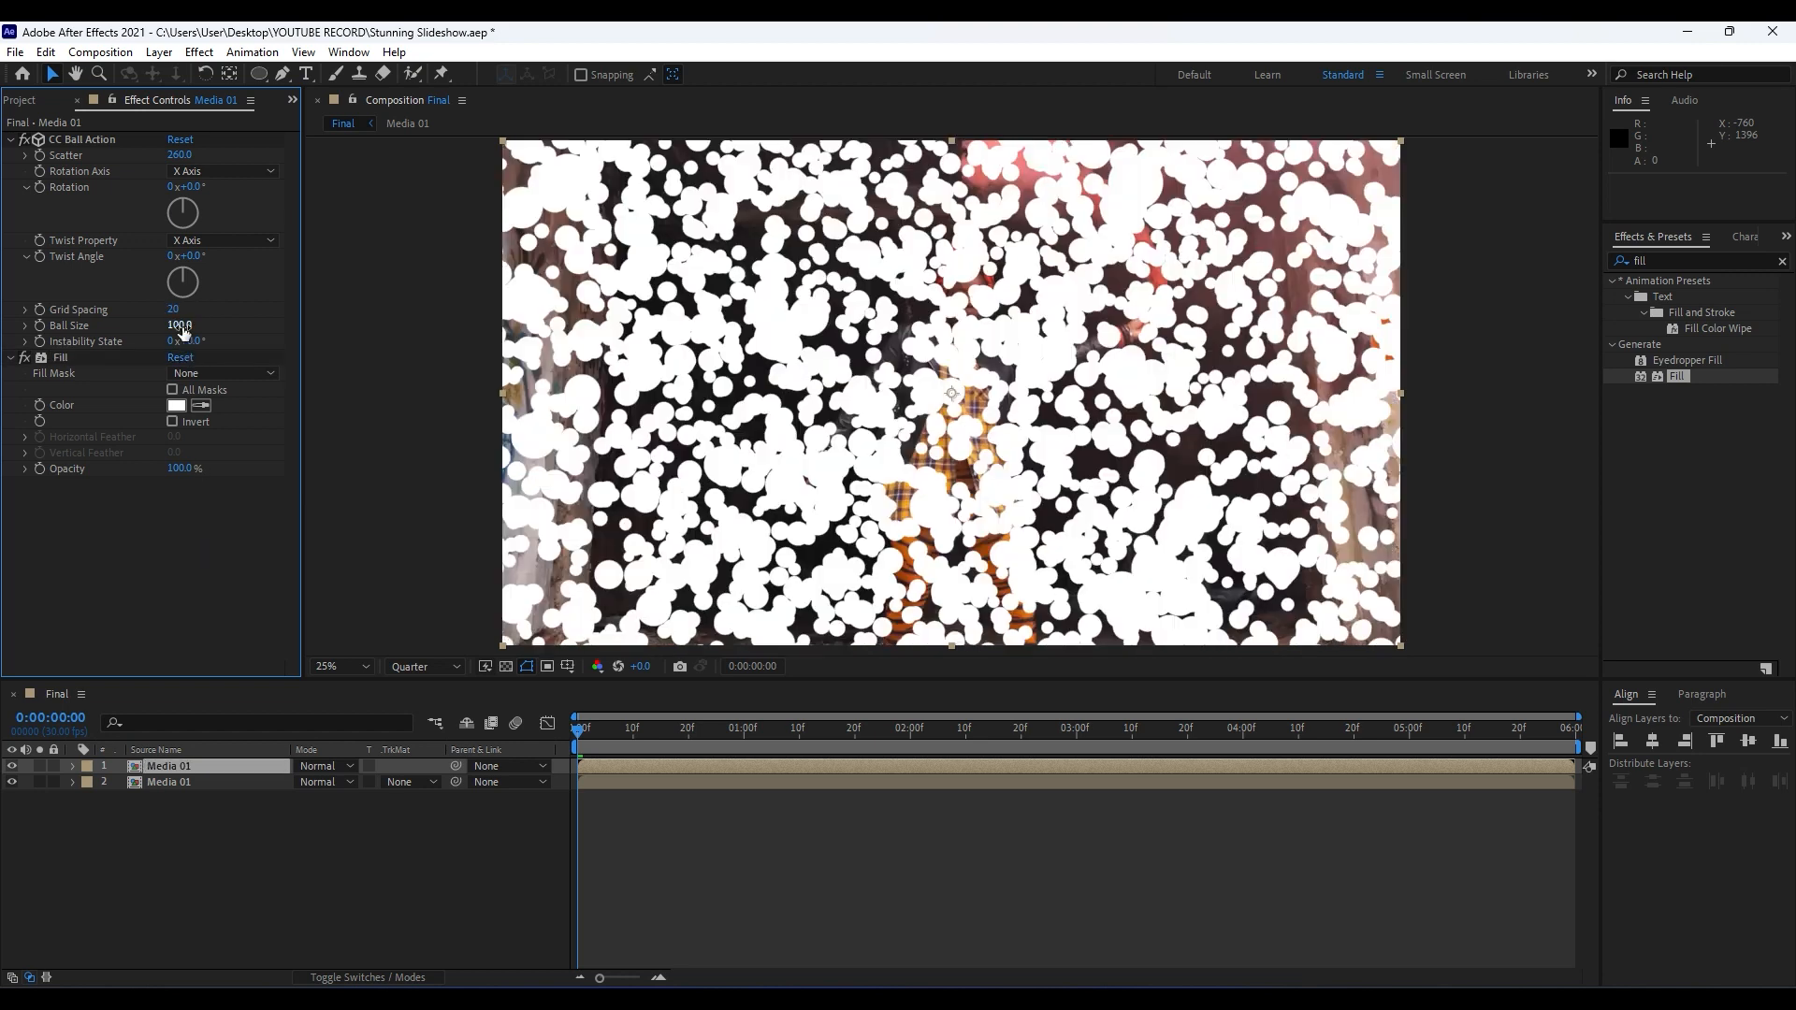
pyautogui.click(181, 326)
pyautogui.write('3')
pyautogui.click(196, 552)
pyautogui.moveTo(593, 738); pyautogui.dragTo(491, 738)
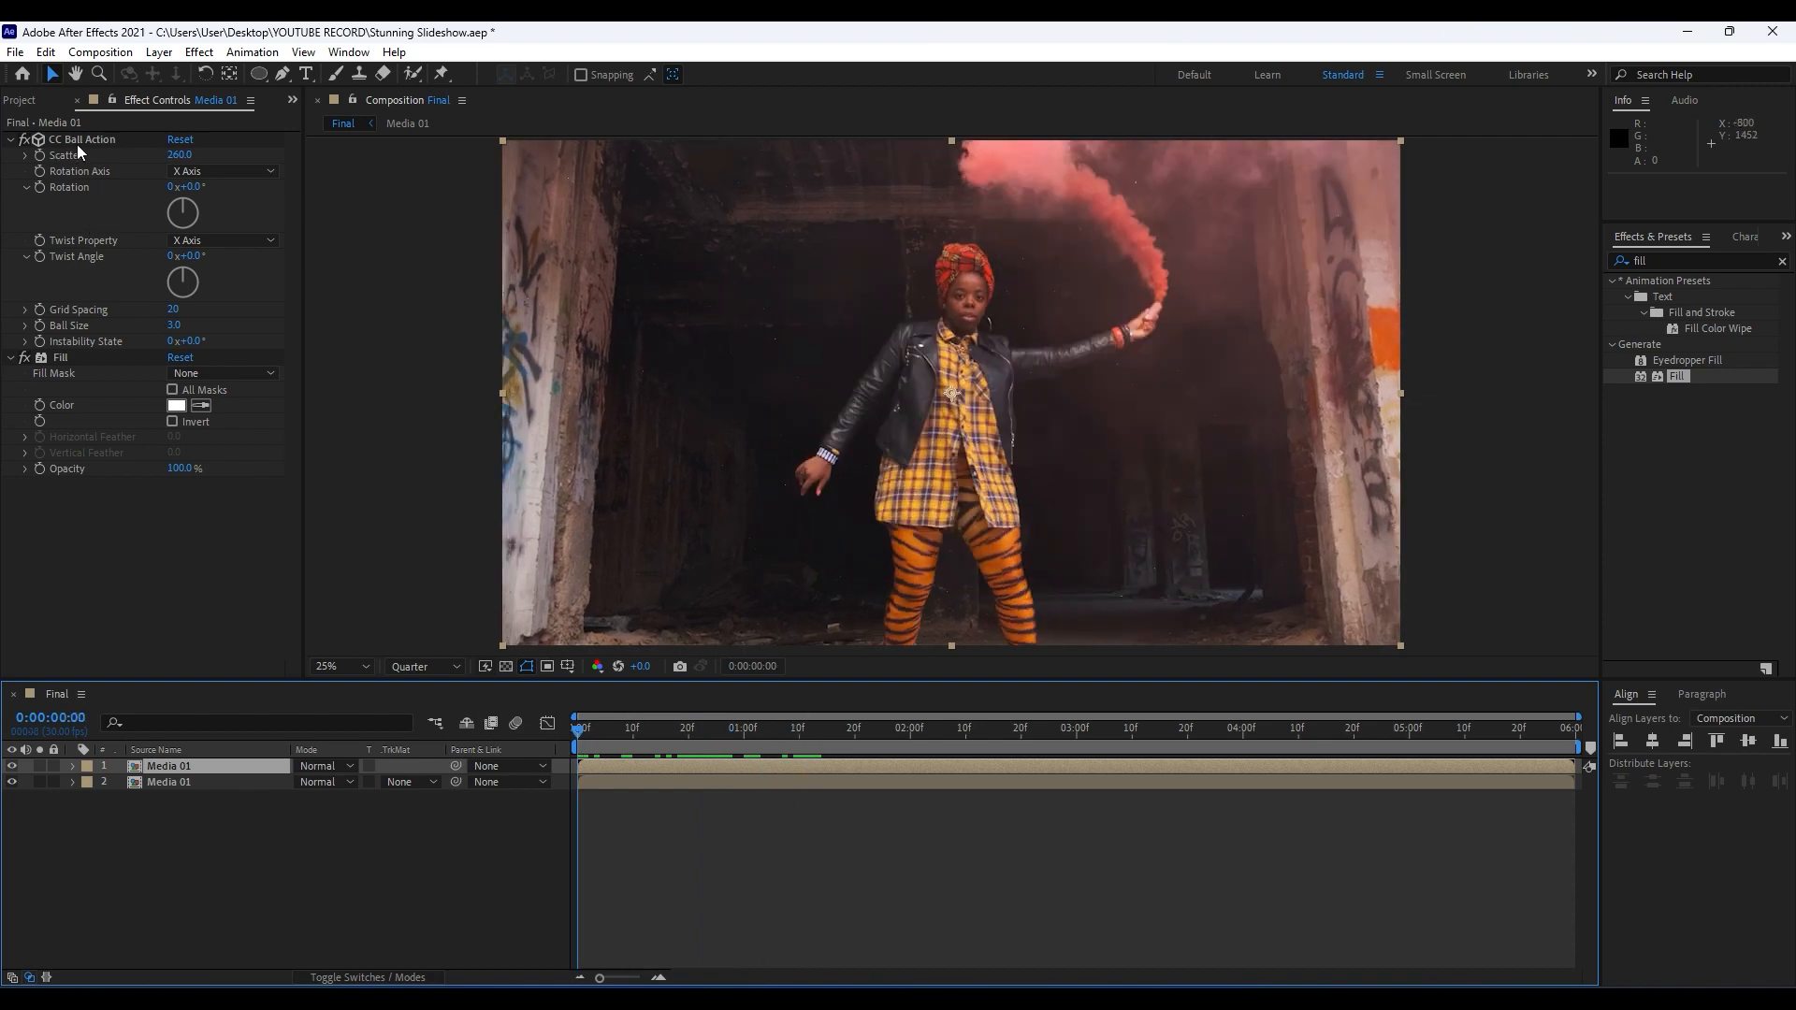
# Enable keyframing for the CC Ball Action Rotation at the first frame and set it to 270°.
pyautogui.click(36, 188)
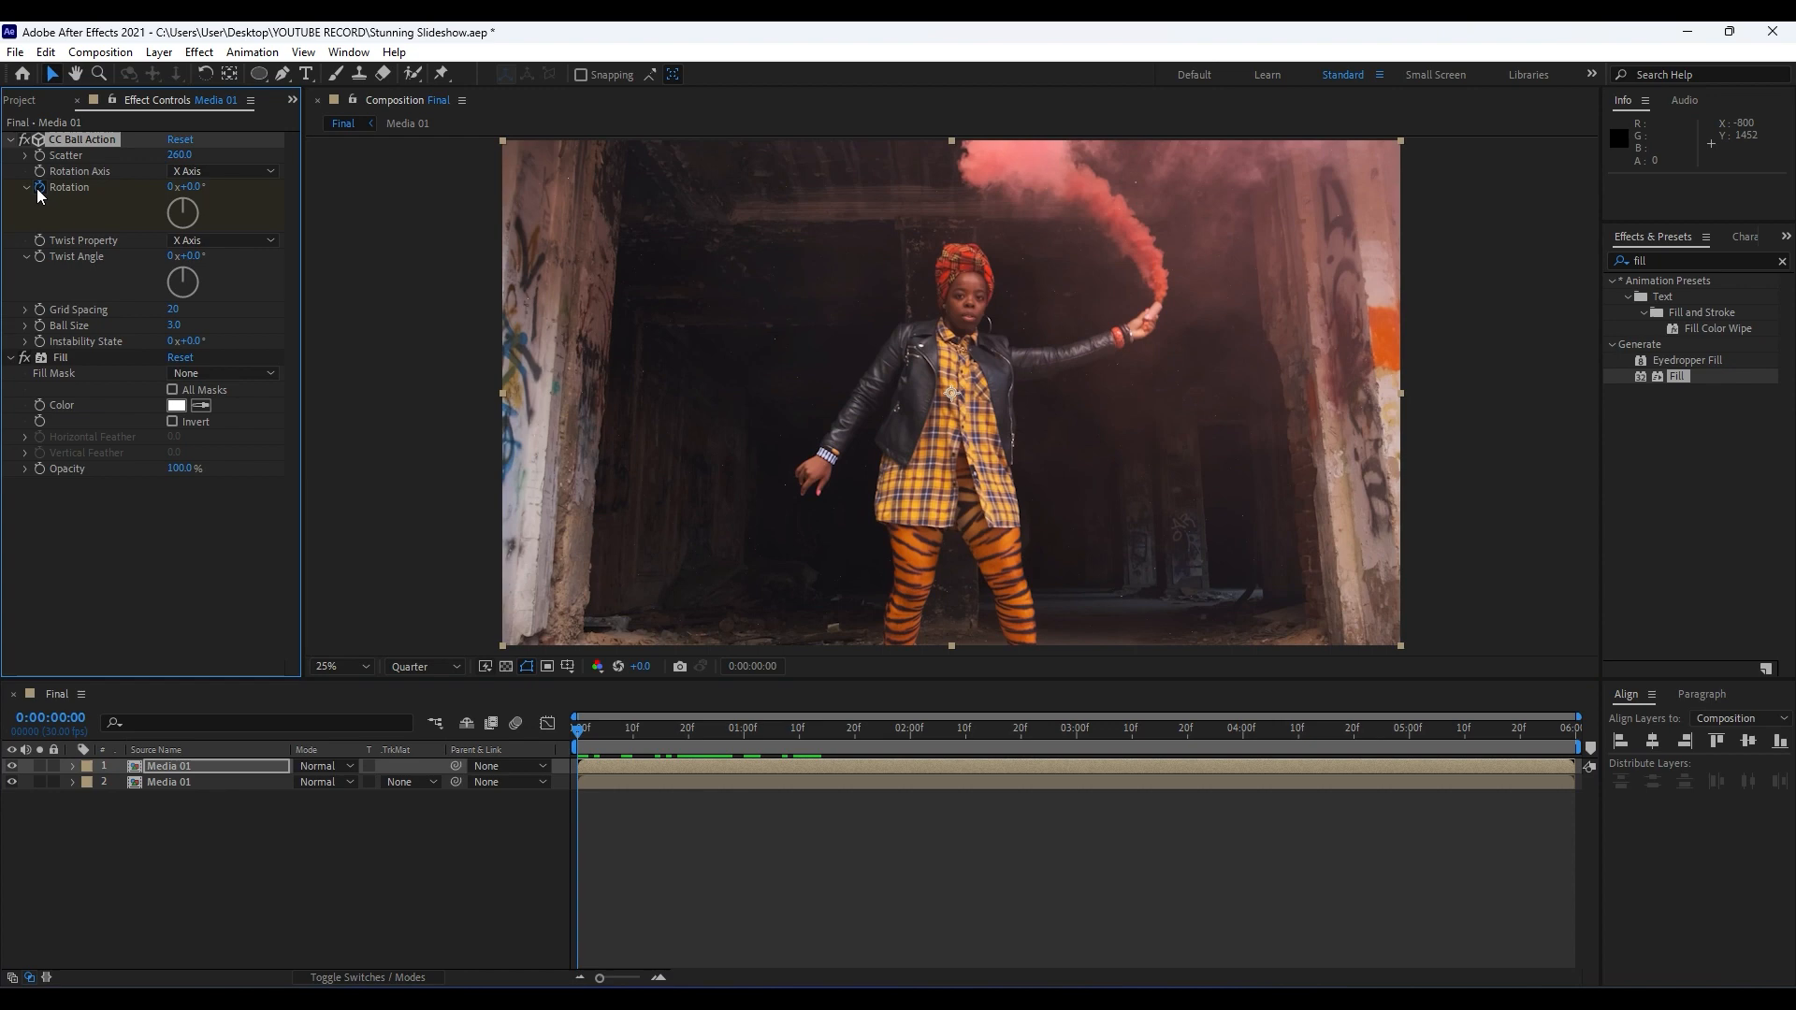
pyautogui.click(192, 187)
pyautogui.write('270')
pyautogui.click(256, 640)
# Set the CC Ball Action Rotation to 350° at 0:00:05:29 and preview the particle animation.
pyautogui.moveTo(597, 738); pyautogui.dragTo(1575, 739)
pyautogui.click(198, 188)
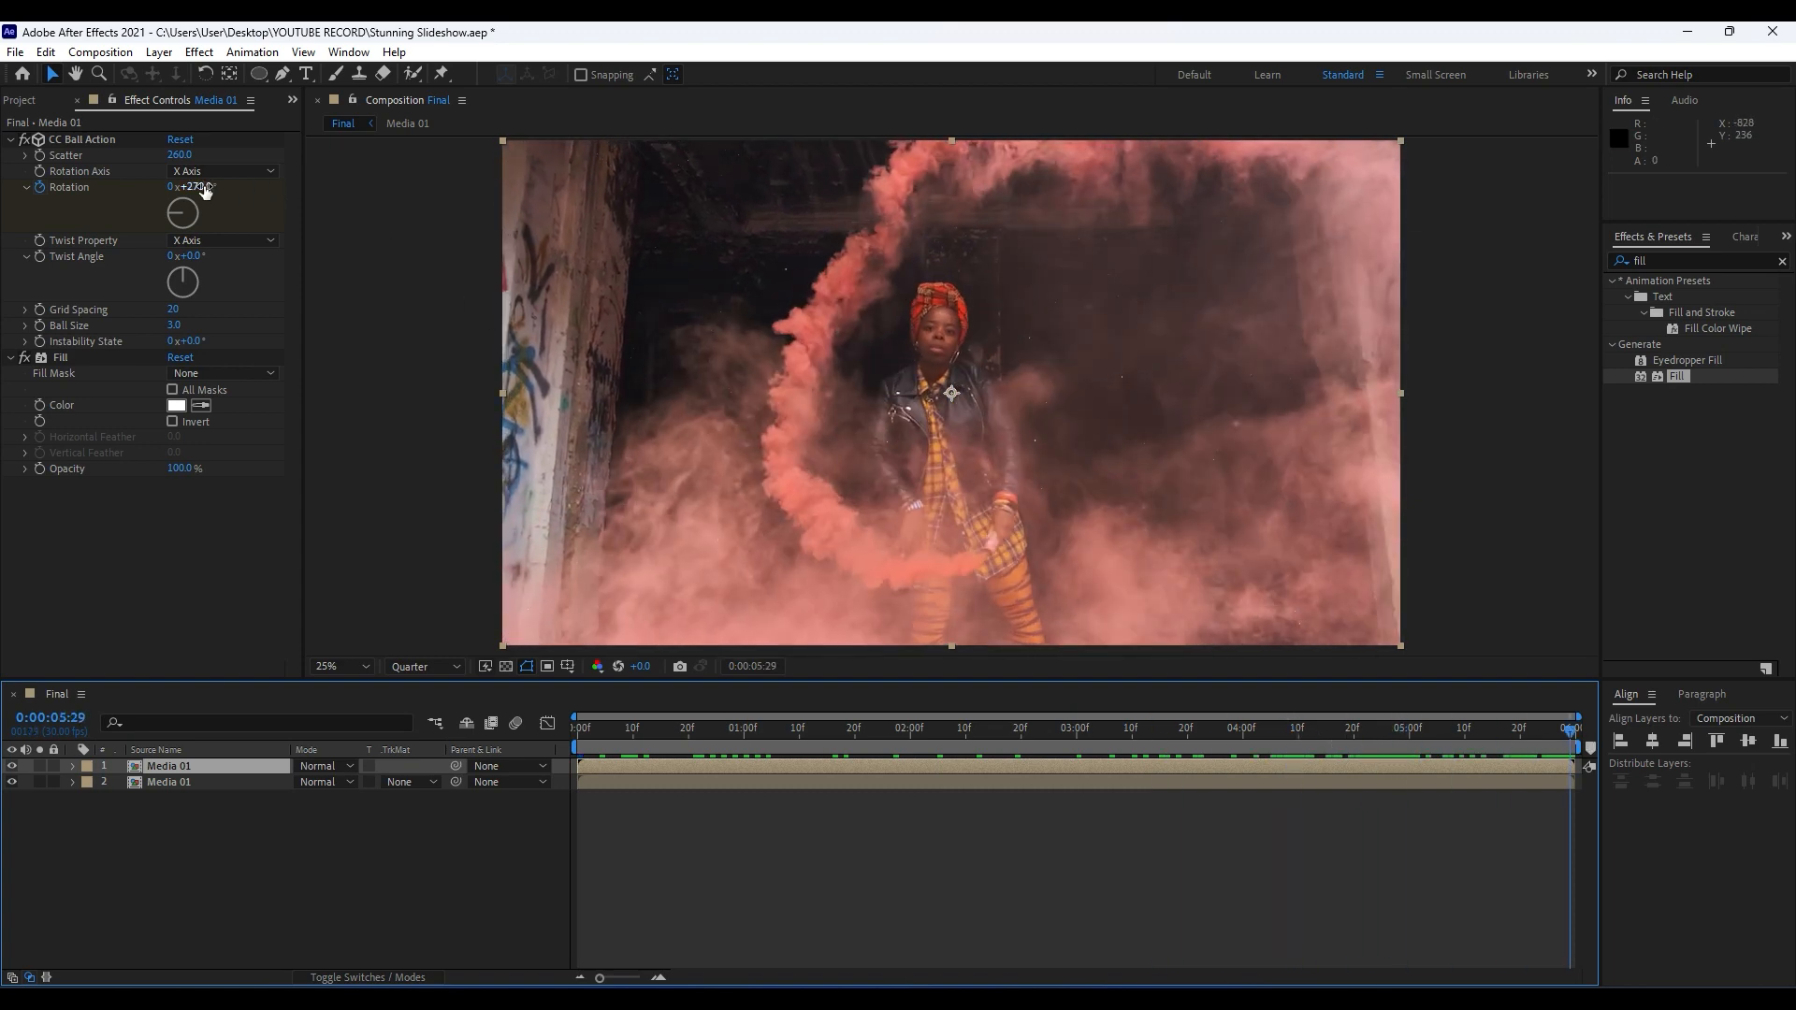
pyautogui.write('3')
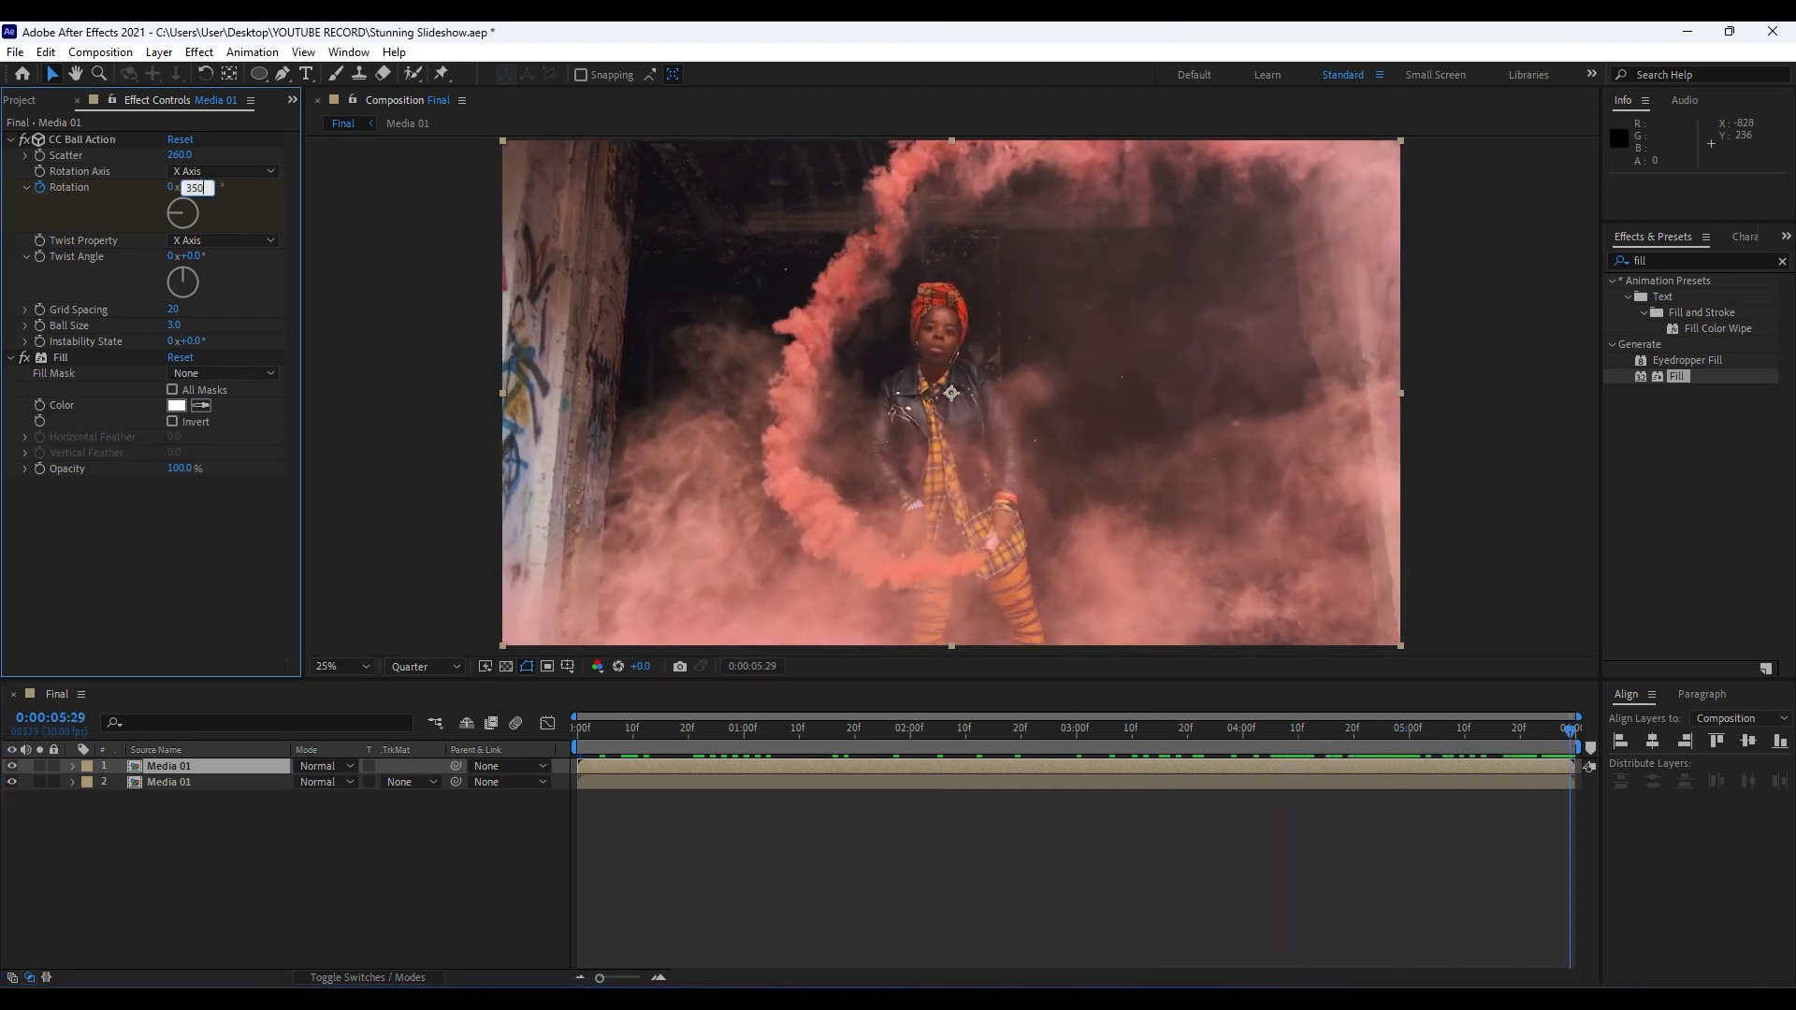
pyautogui.write('50')
pyautogui.press('Return')
pyautogui.press('space')
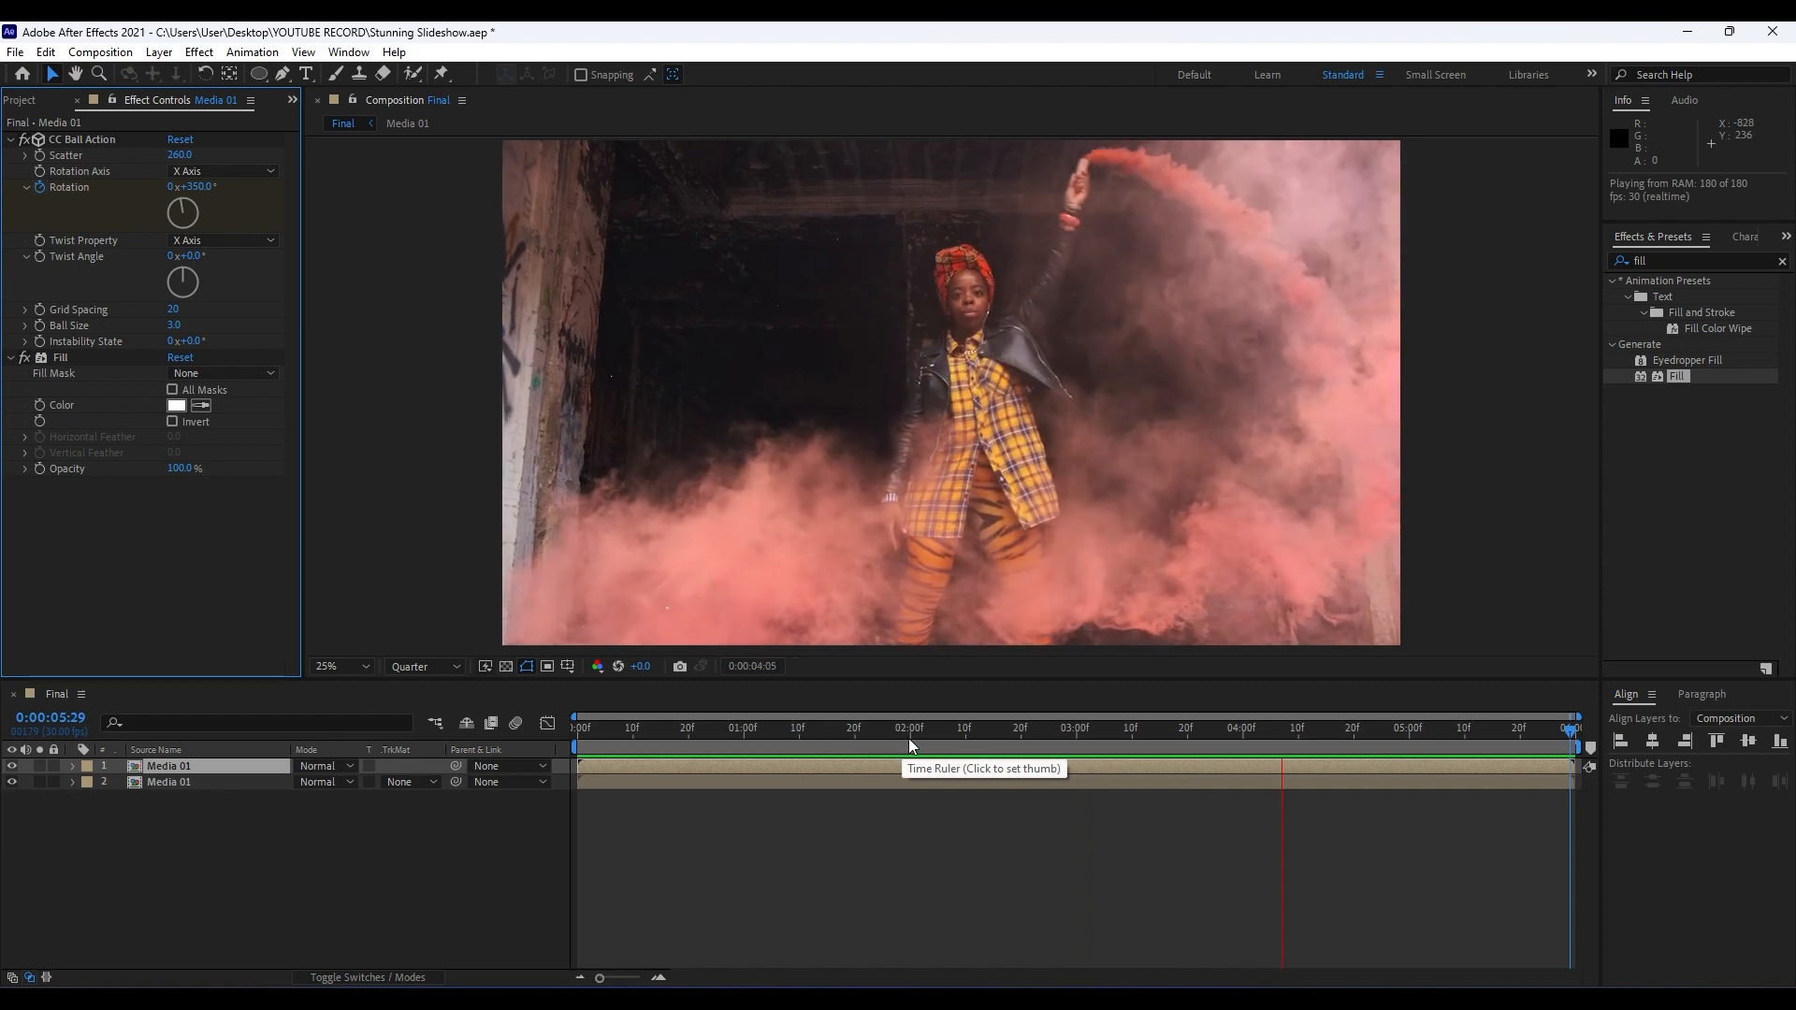
pyautogui.moveTo(922, 734); pyautogui.dragTo(1154, 731)
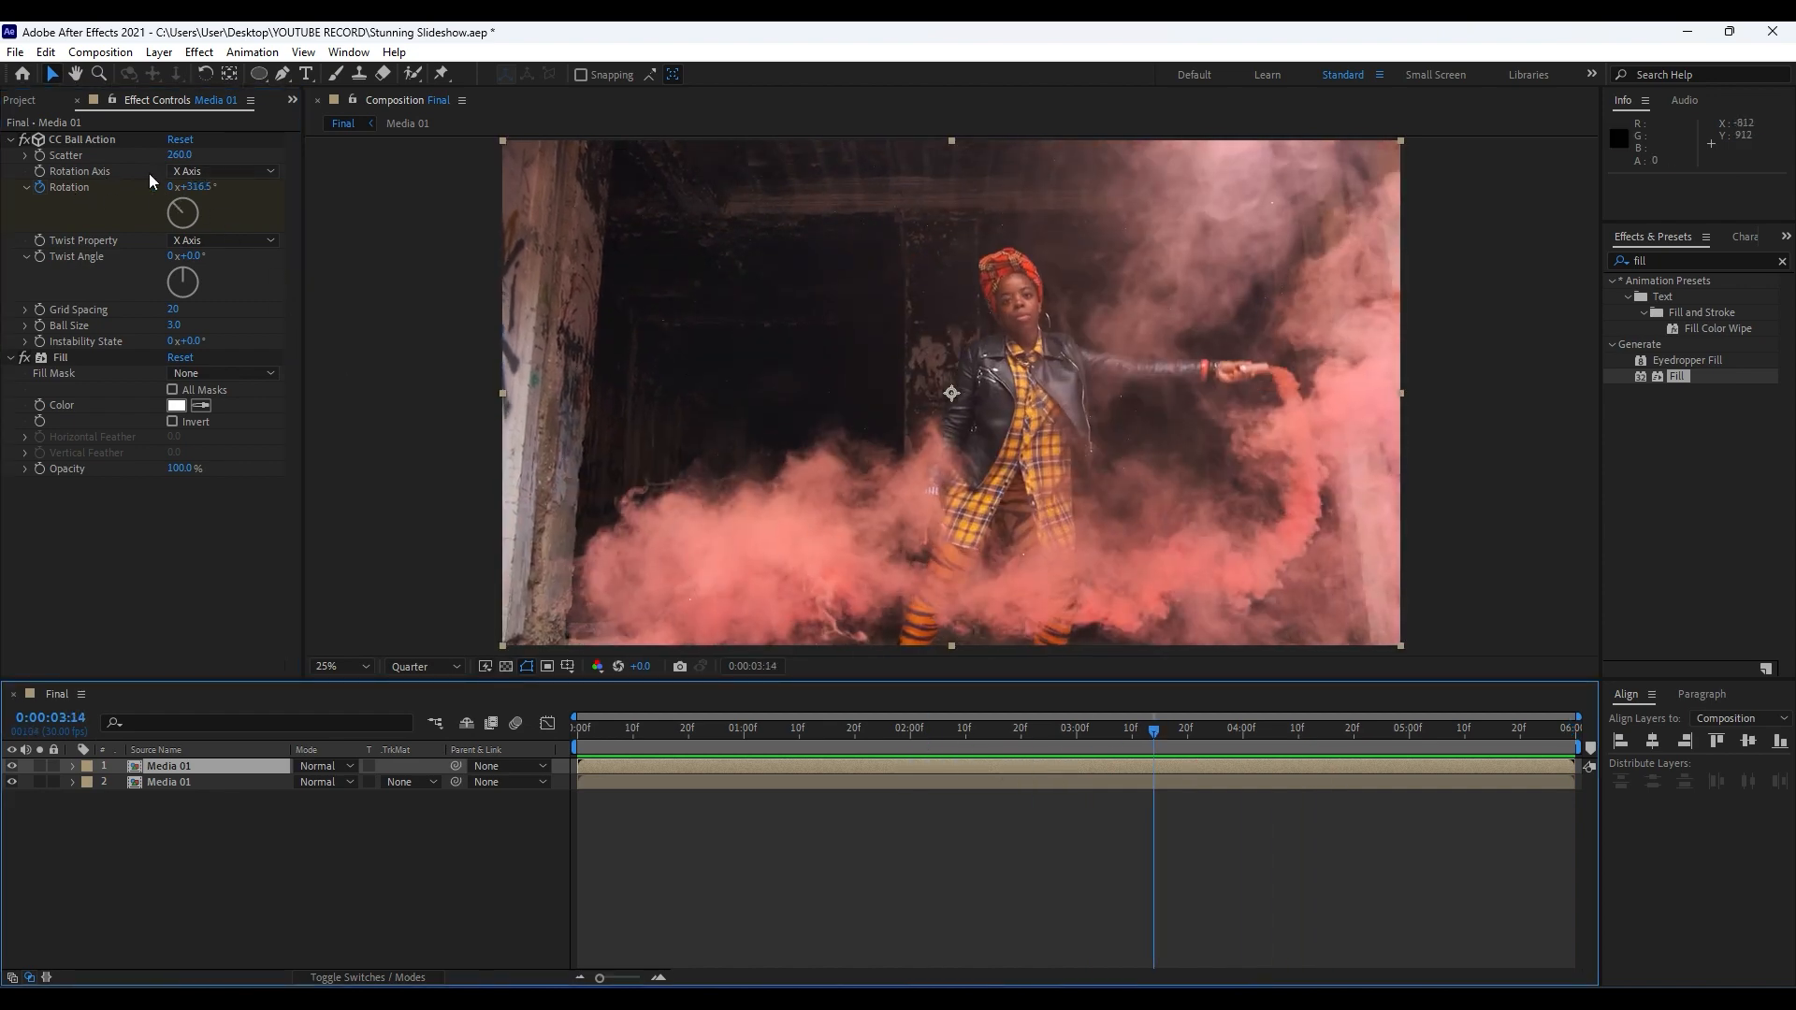
# Change the CC Ball Action Rotation Axis to Z Axis and play back the composition.
pyautogui.click(208, 172)
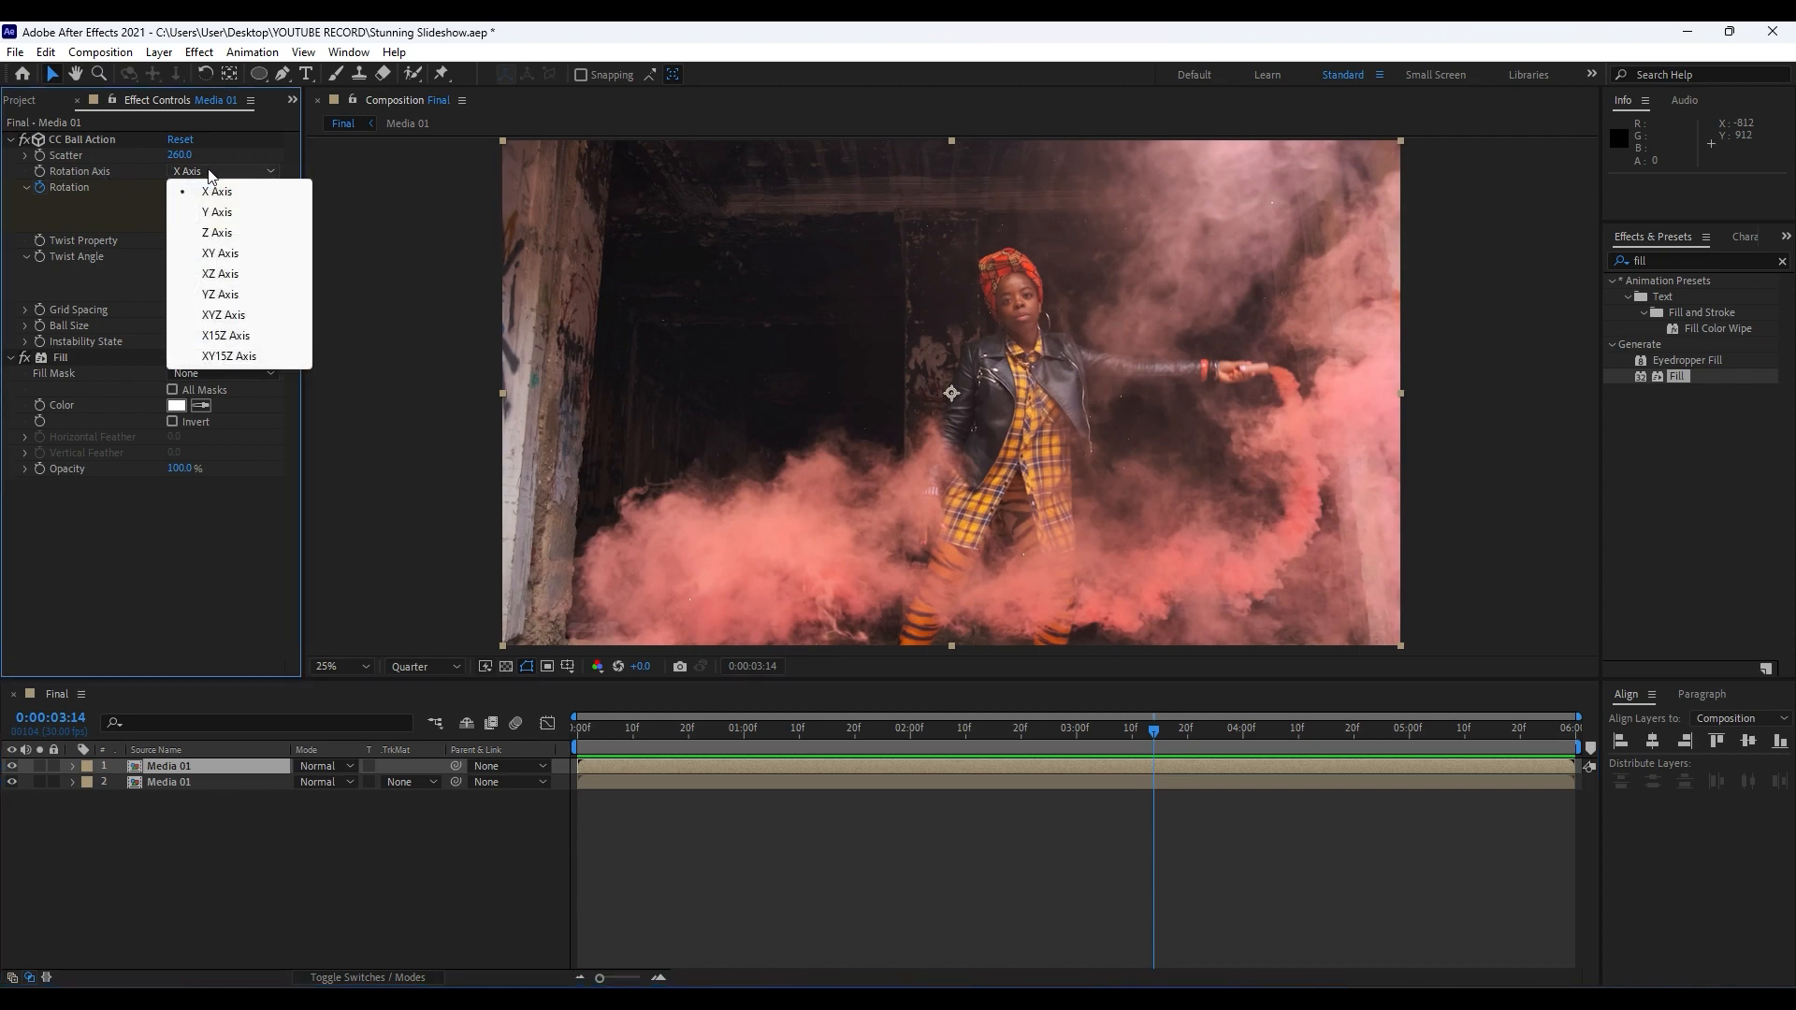
pyautogui.click(222, 232)
pyautogui.click(317, 870)
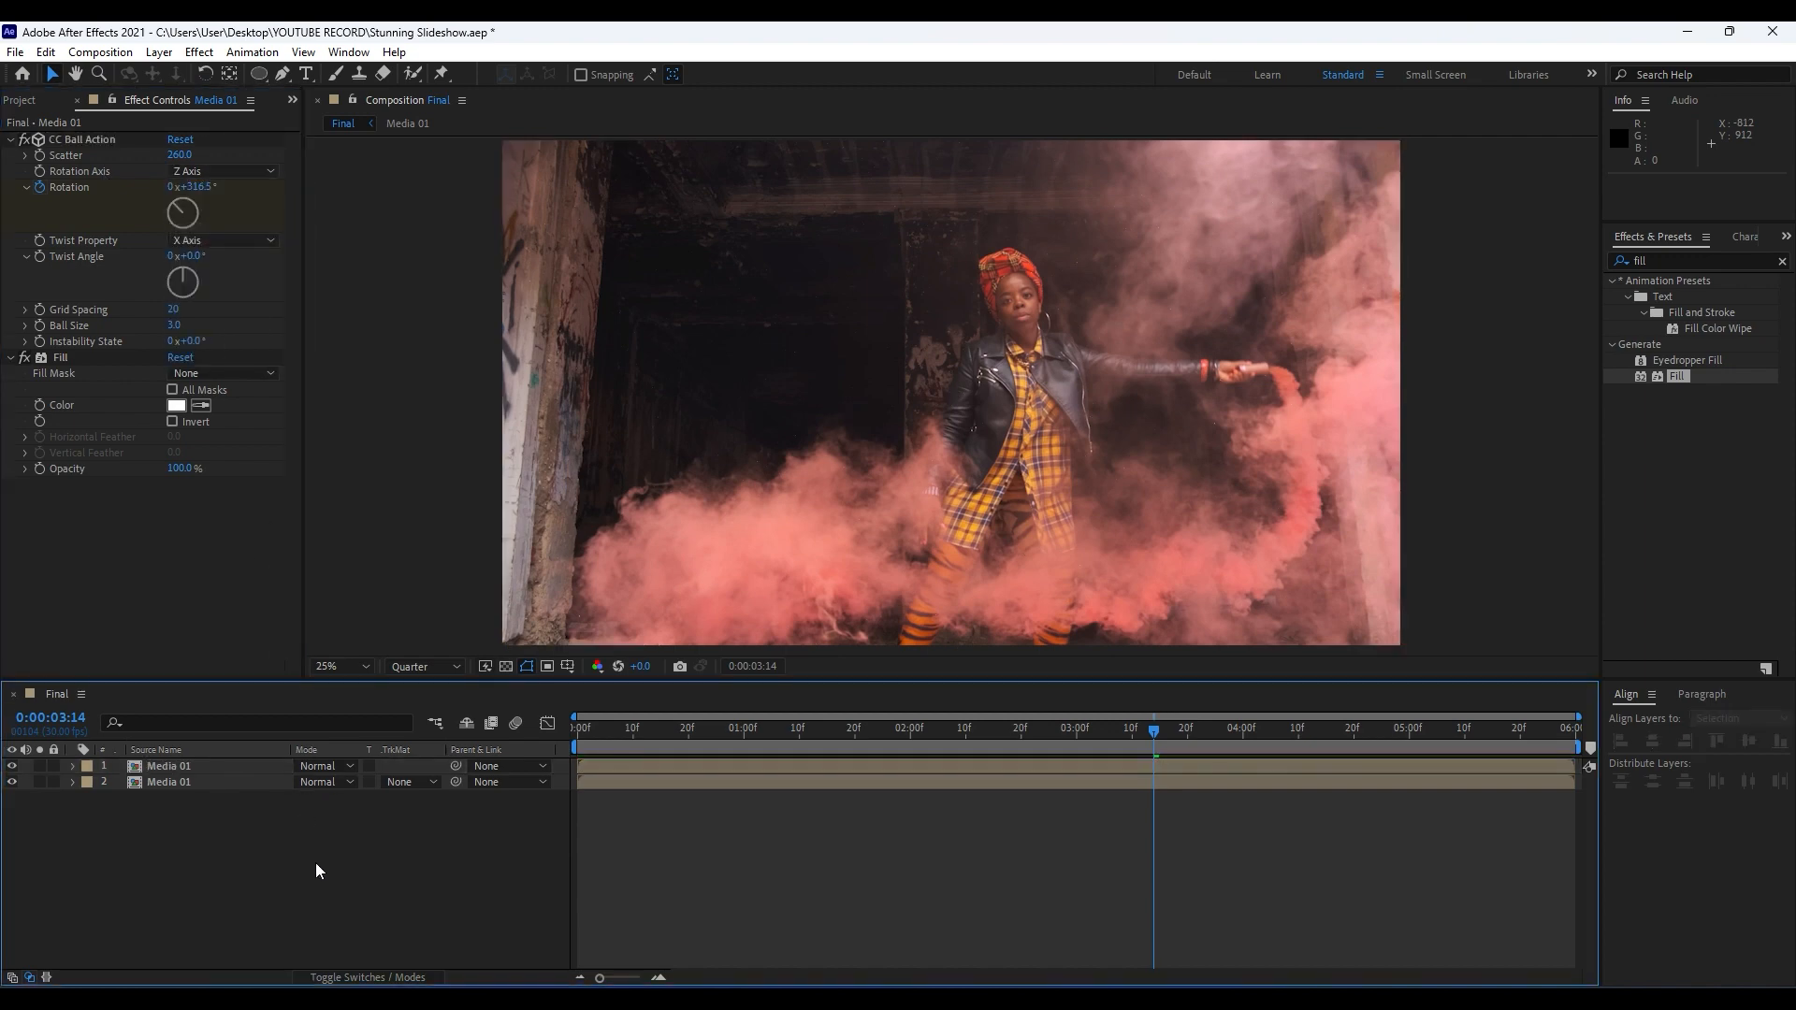
pyautogui.press('space')
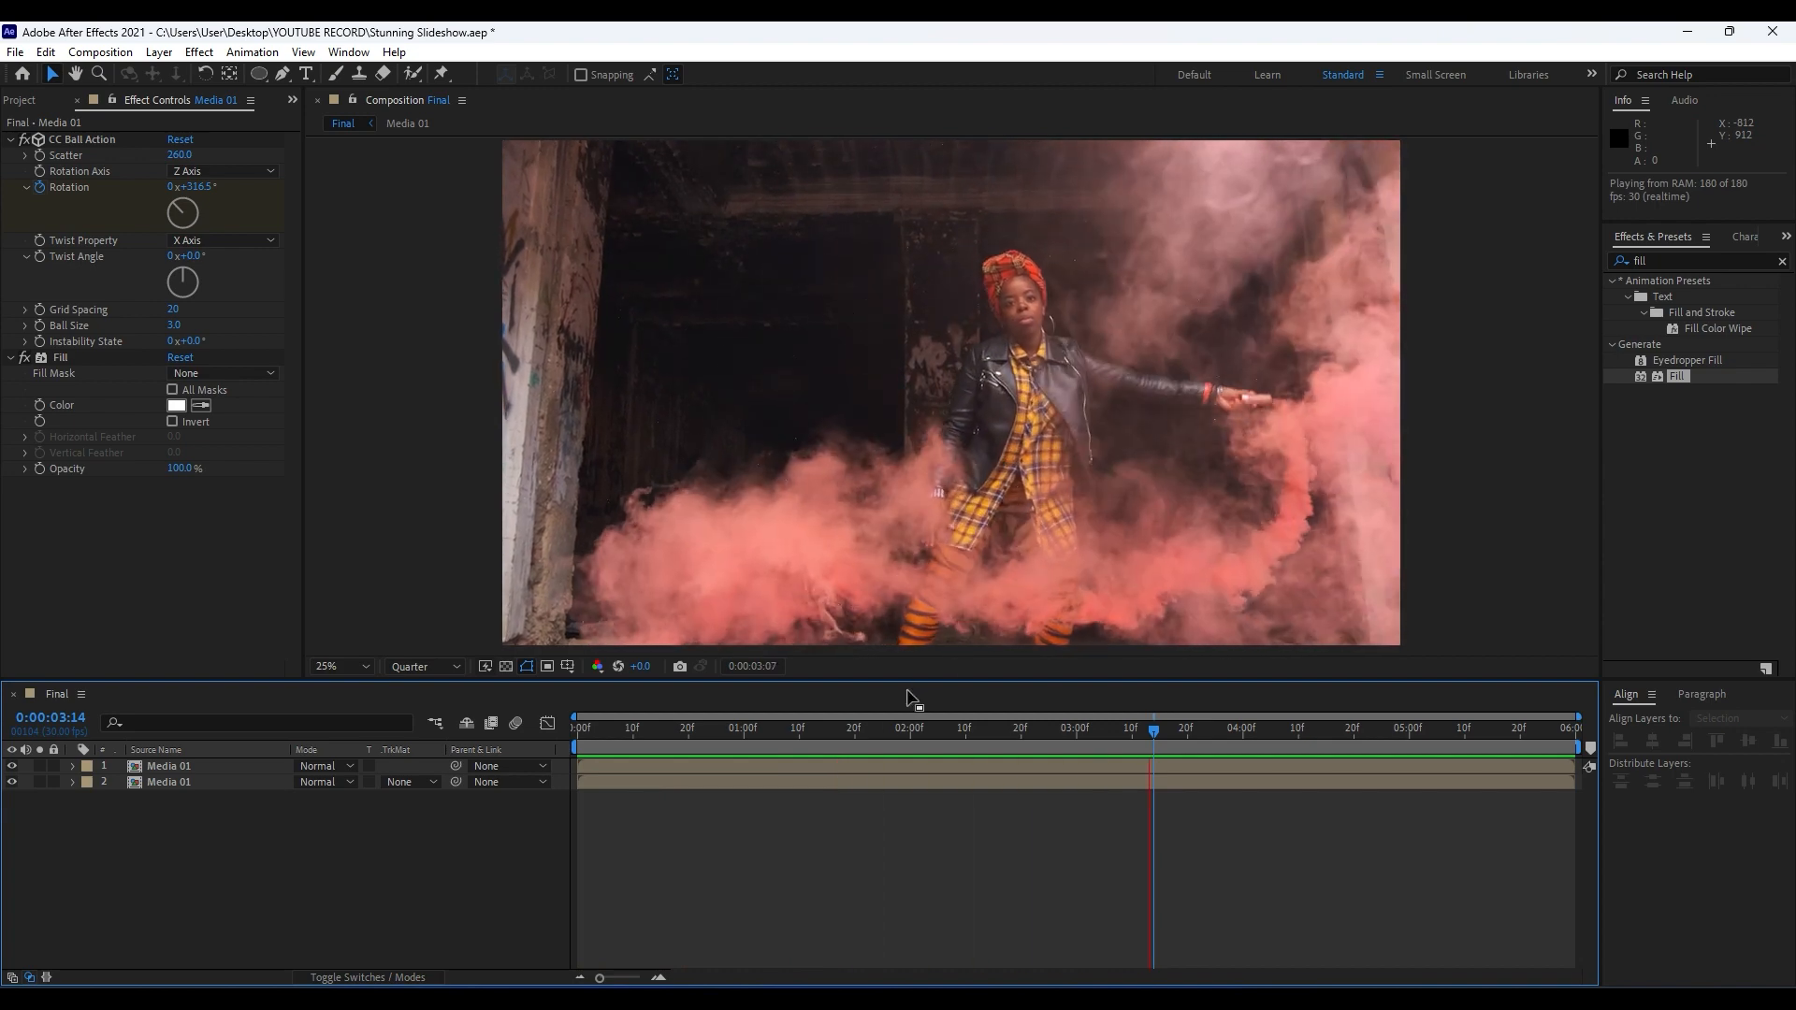
# Find the Glow effect and apply it to the upper Media 01 layer holding the particles.
pyautogui.moveTo(855, 739); pyautogui.dragTo(893, 724)
pyautogui.click(1665, 259)
pyautogui.write('g')
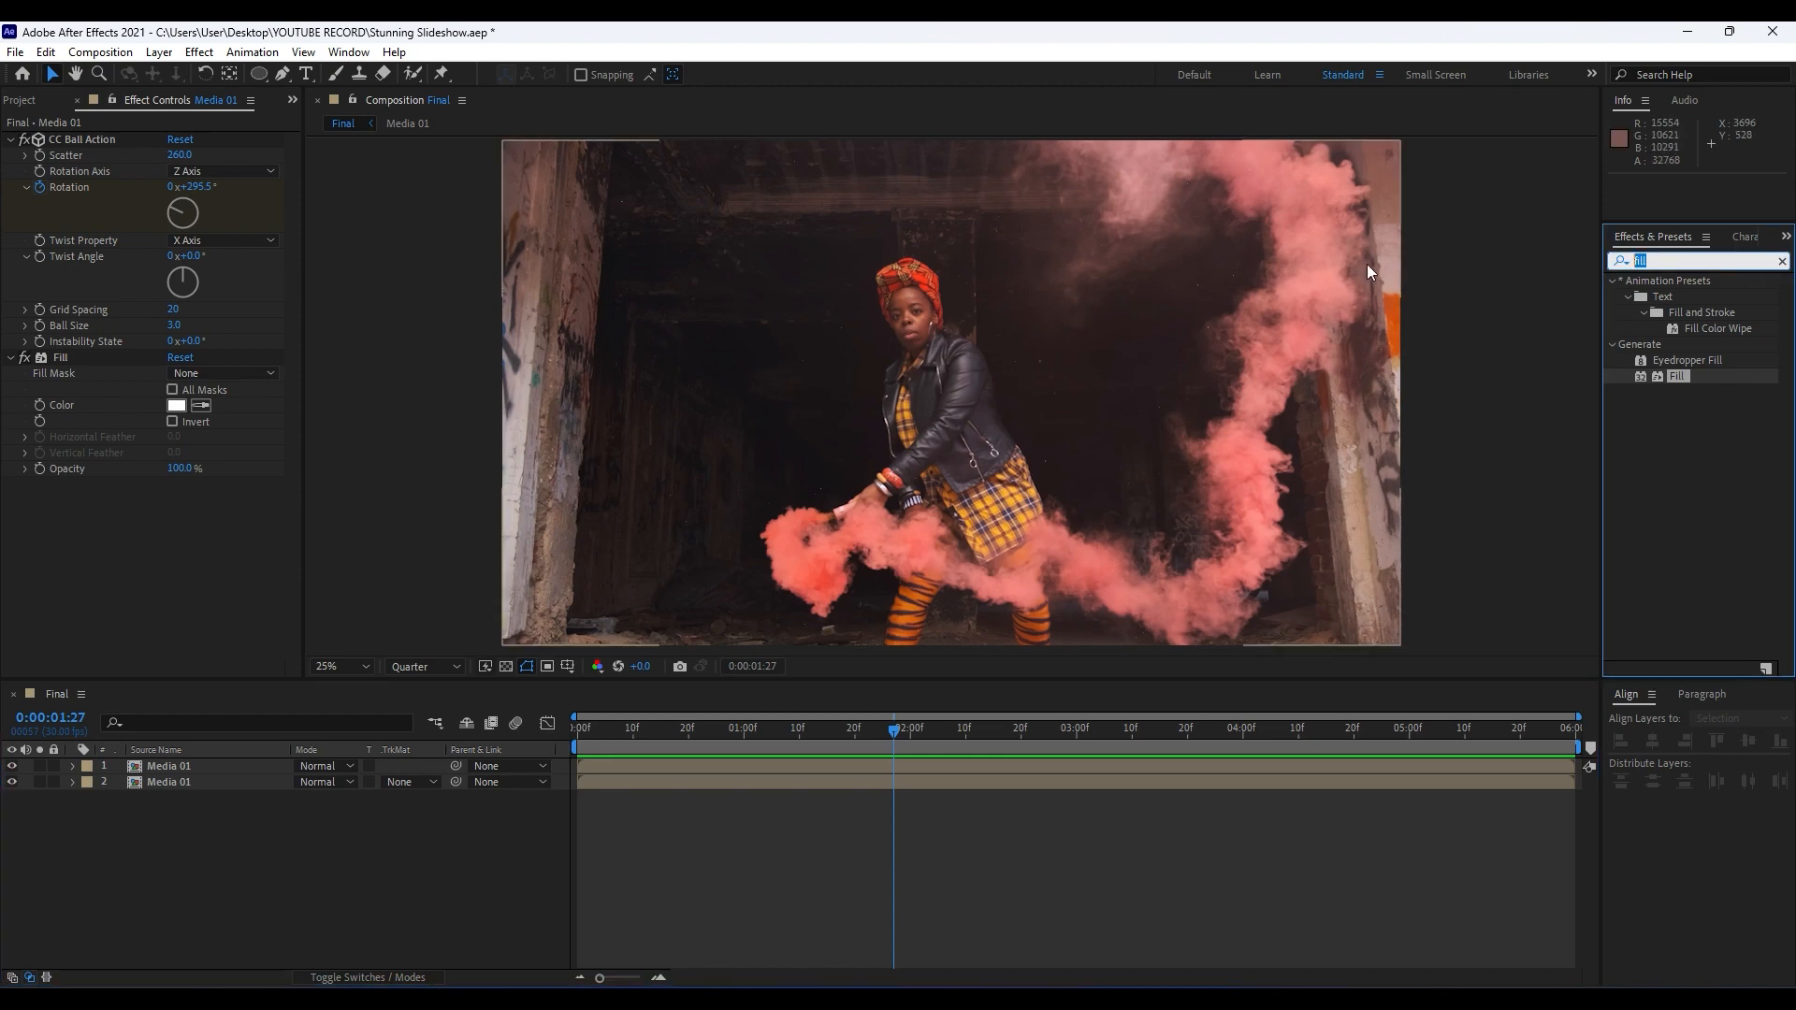
pyautogui.write('low')
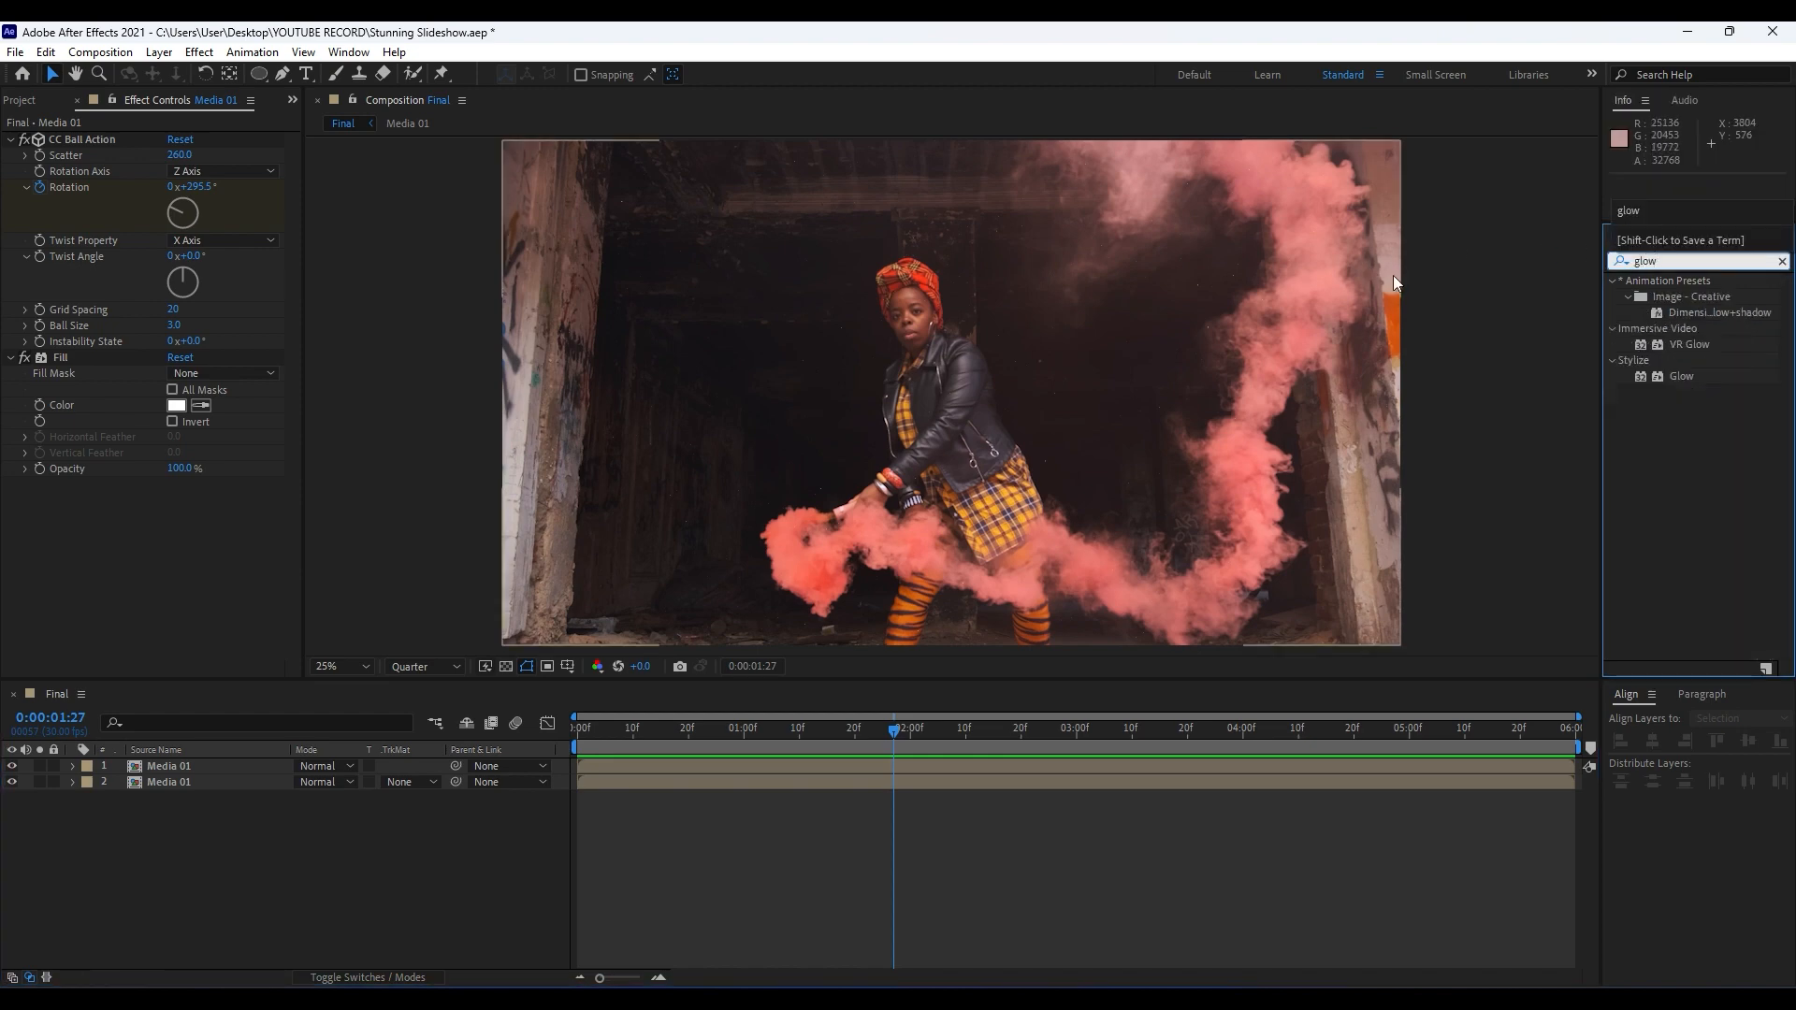
pyautogui.moveTo(1674, 378); pyautogui.dragTo(769, 608)
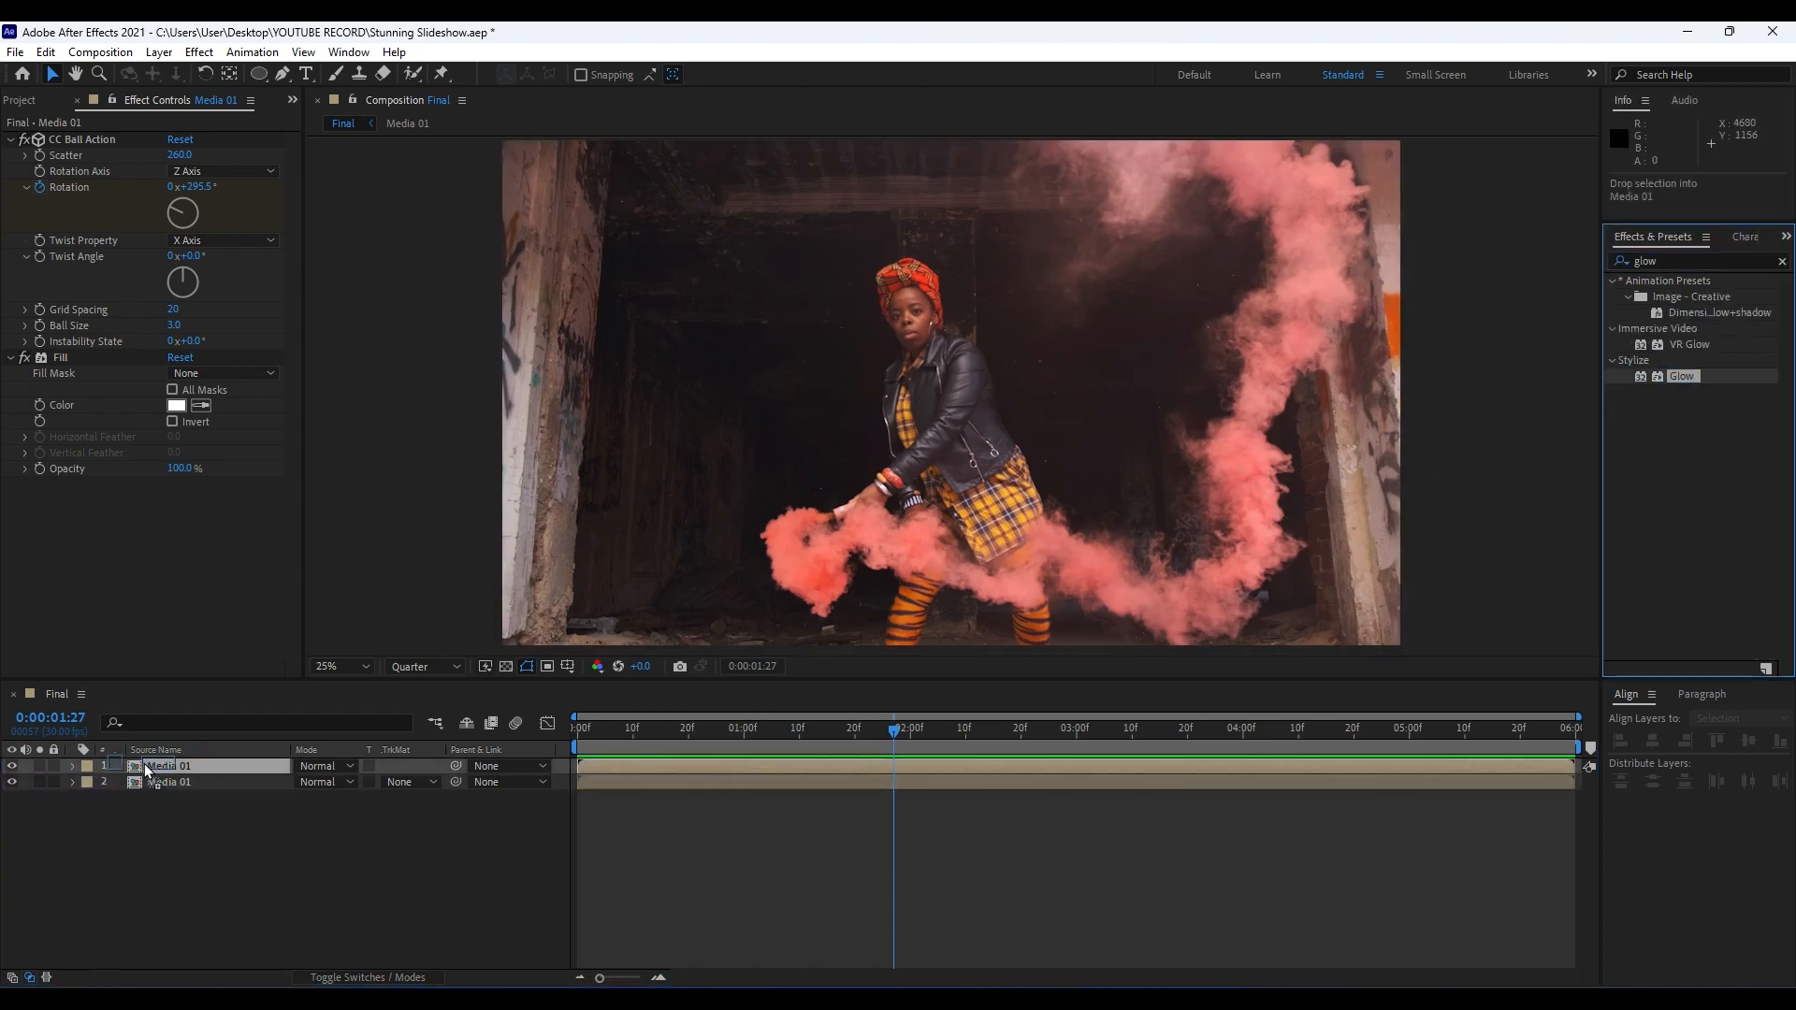
# Duplicate the Glow effect on the upper Media 01 layer and preview the brighter particles.
pyautogui.scroll(-2, 69, 411)
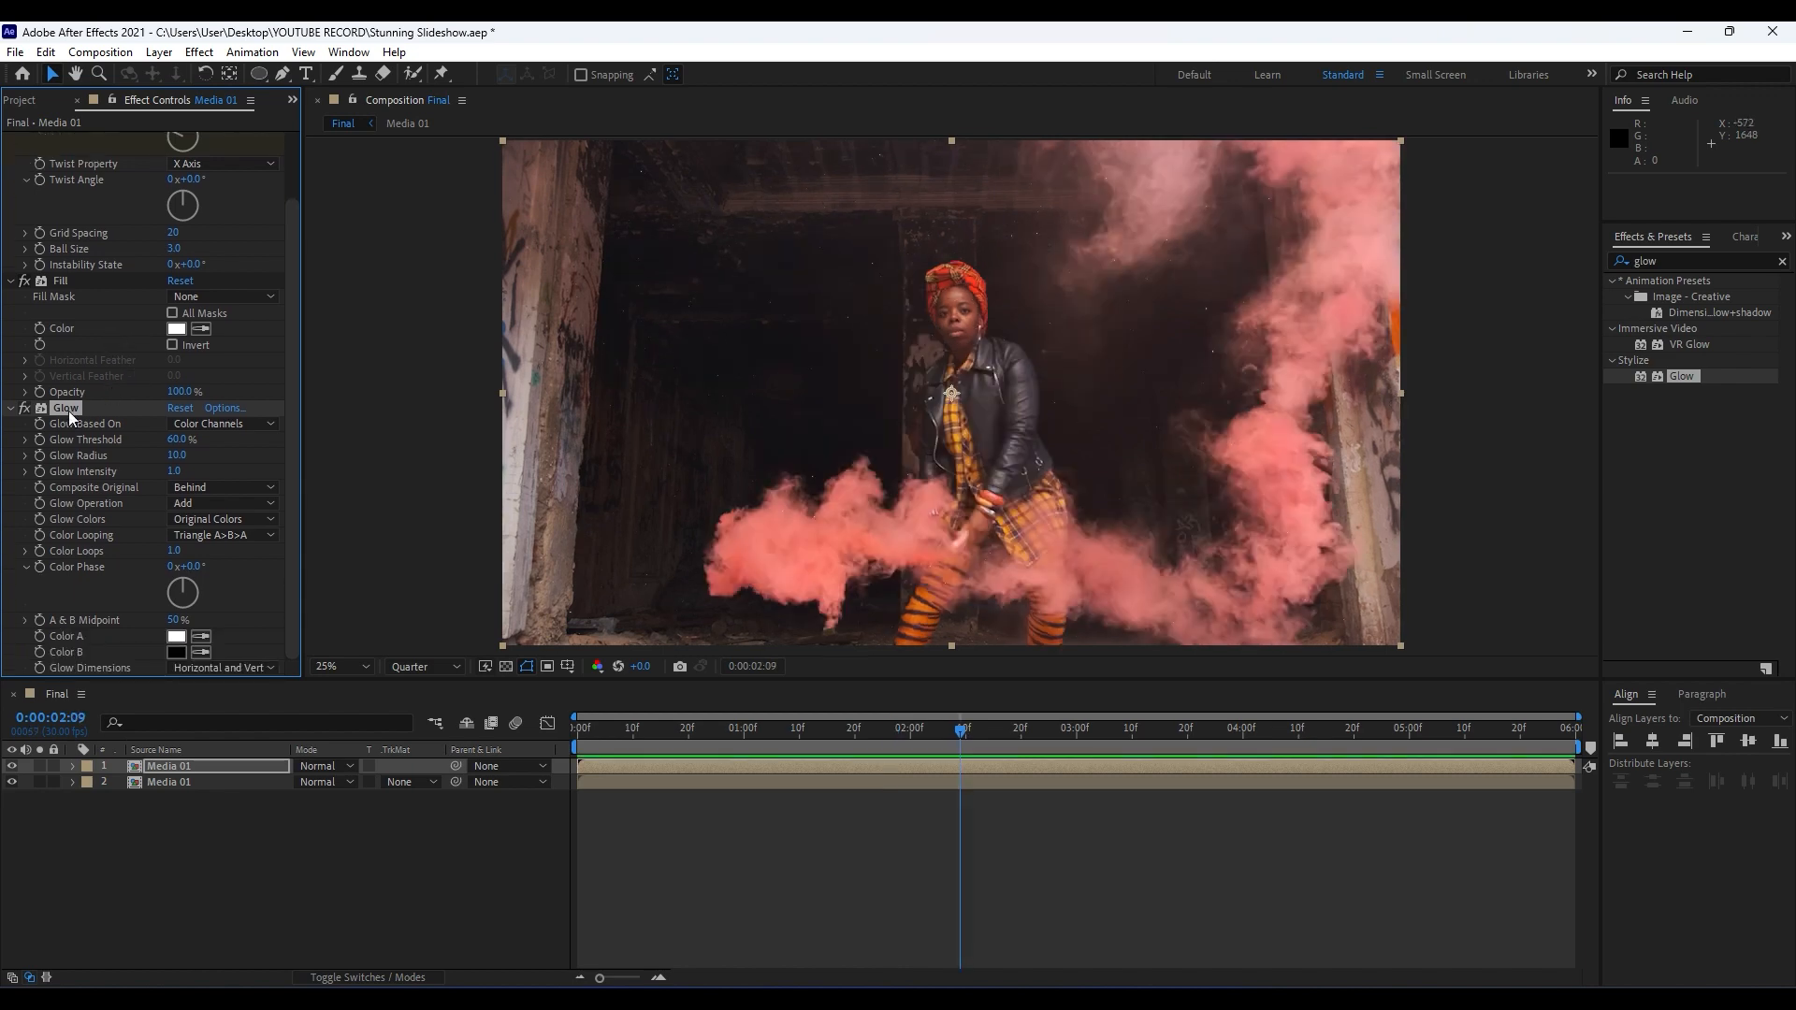
pyautogui.hotkey('ctrl', 'd')
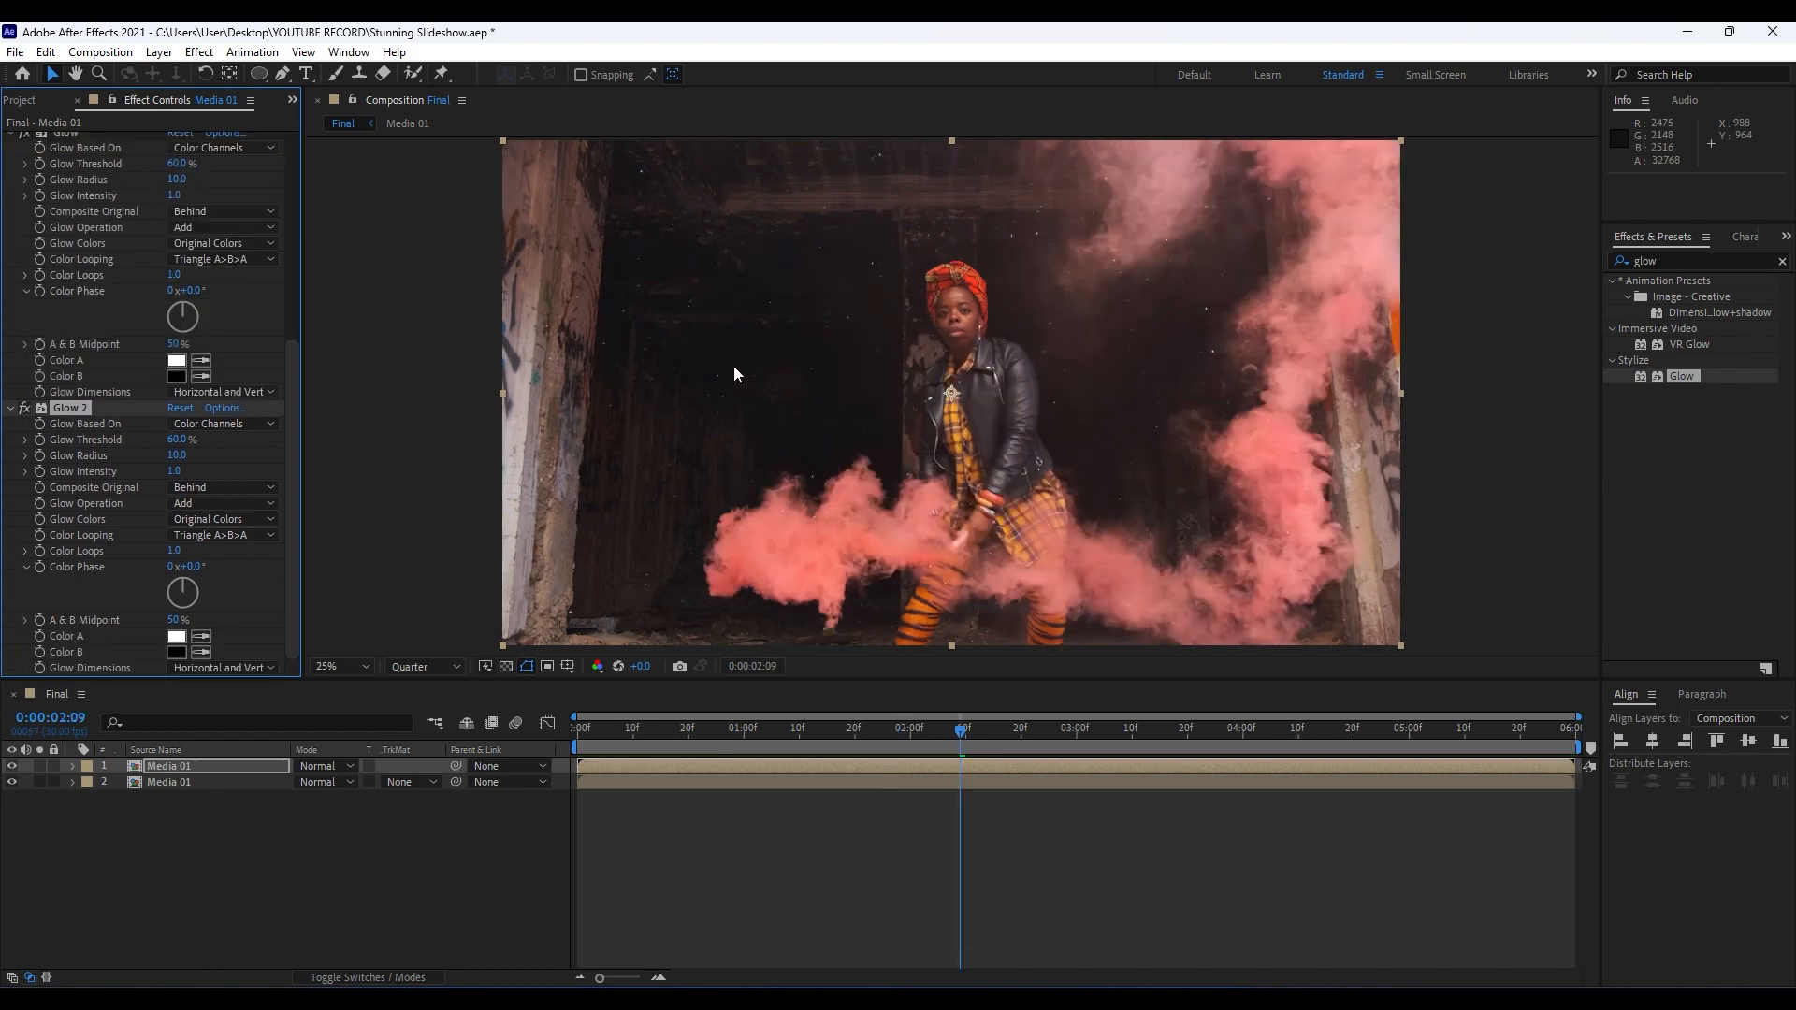
pyautogui.press('space')
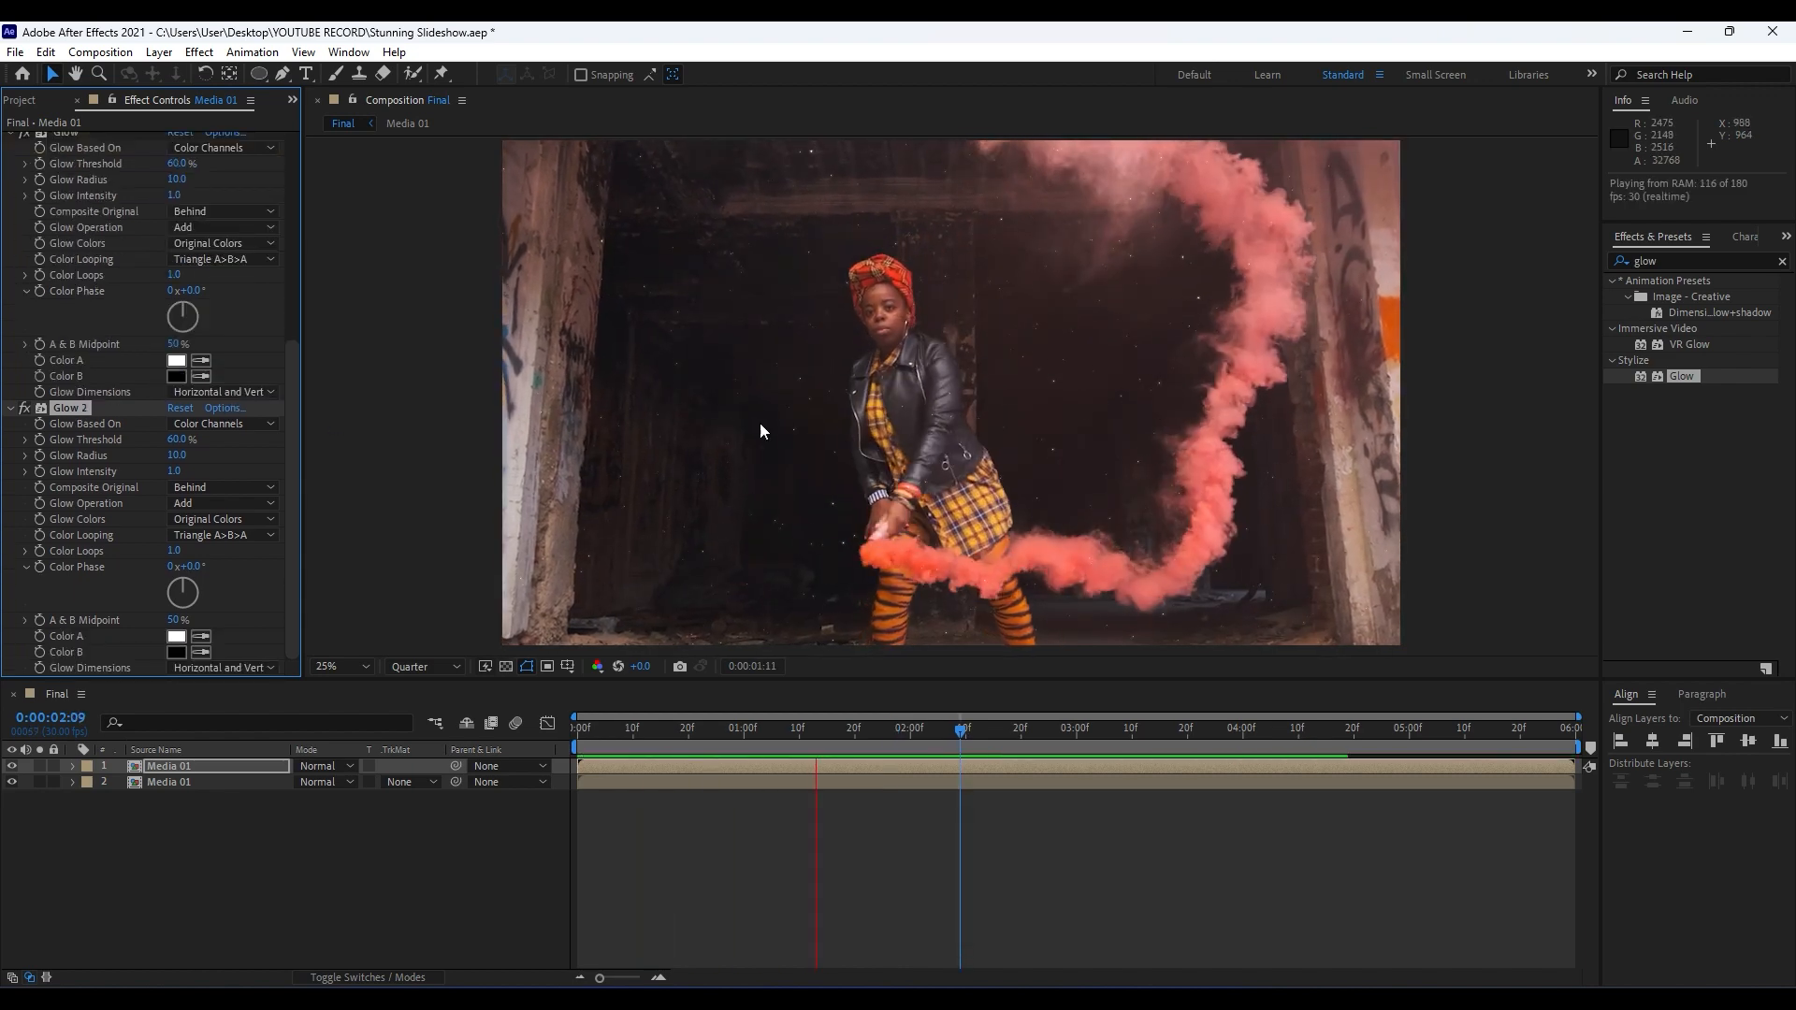
# Move the current time to 0:00:01:27, save the project and close the layer's effect controls.
pyautogui.moveTo(939, 730); pyautogui.dragTo(893, 735)
pyautogui.hotkey('ctrl', 's')
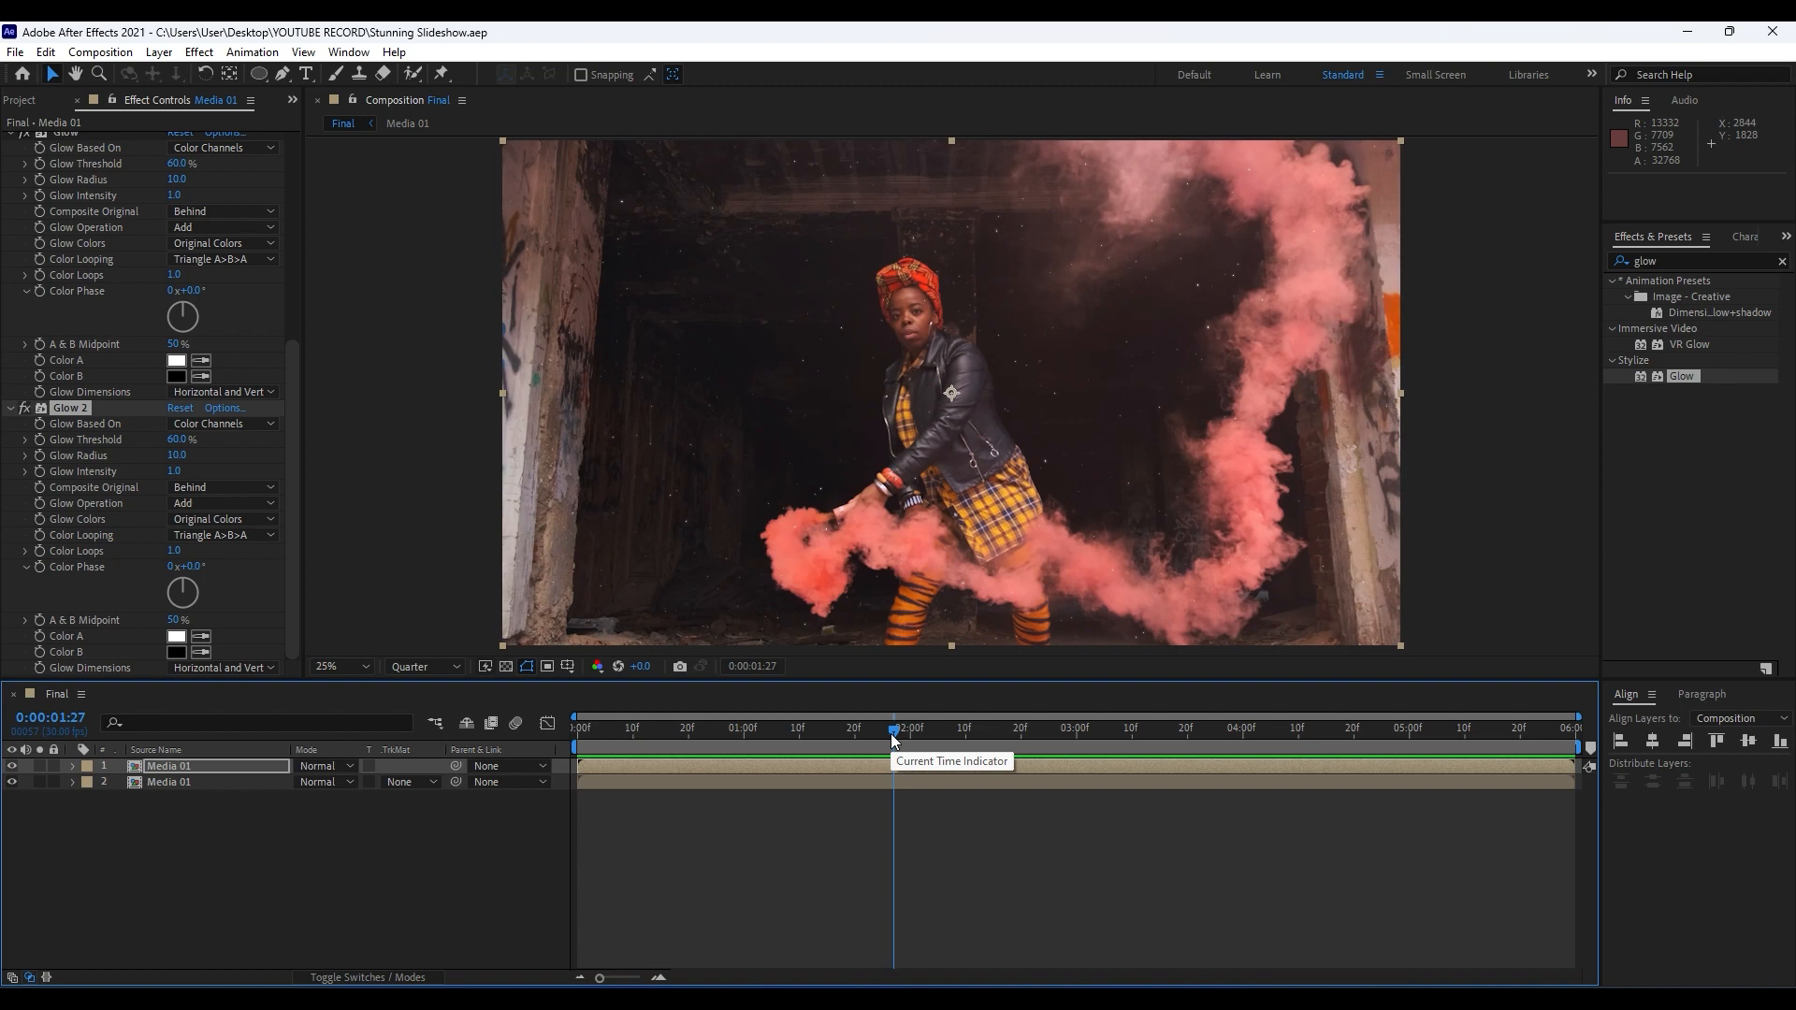
pyautogui.scroll(5, 82, 382)
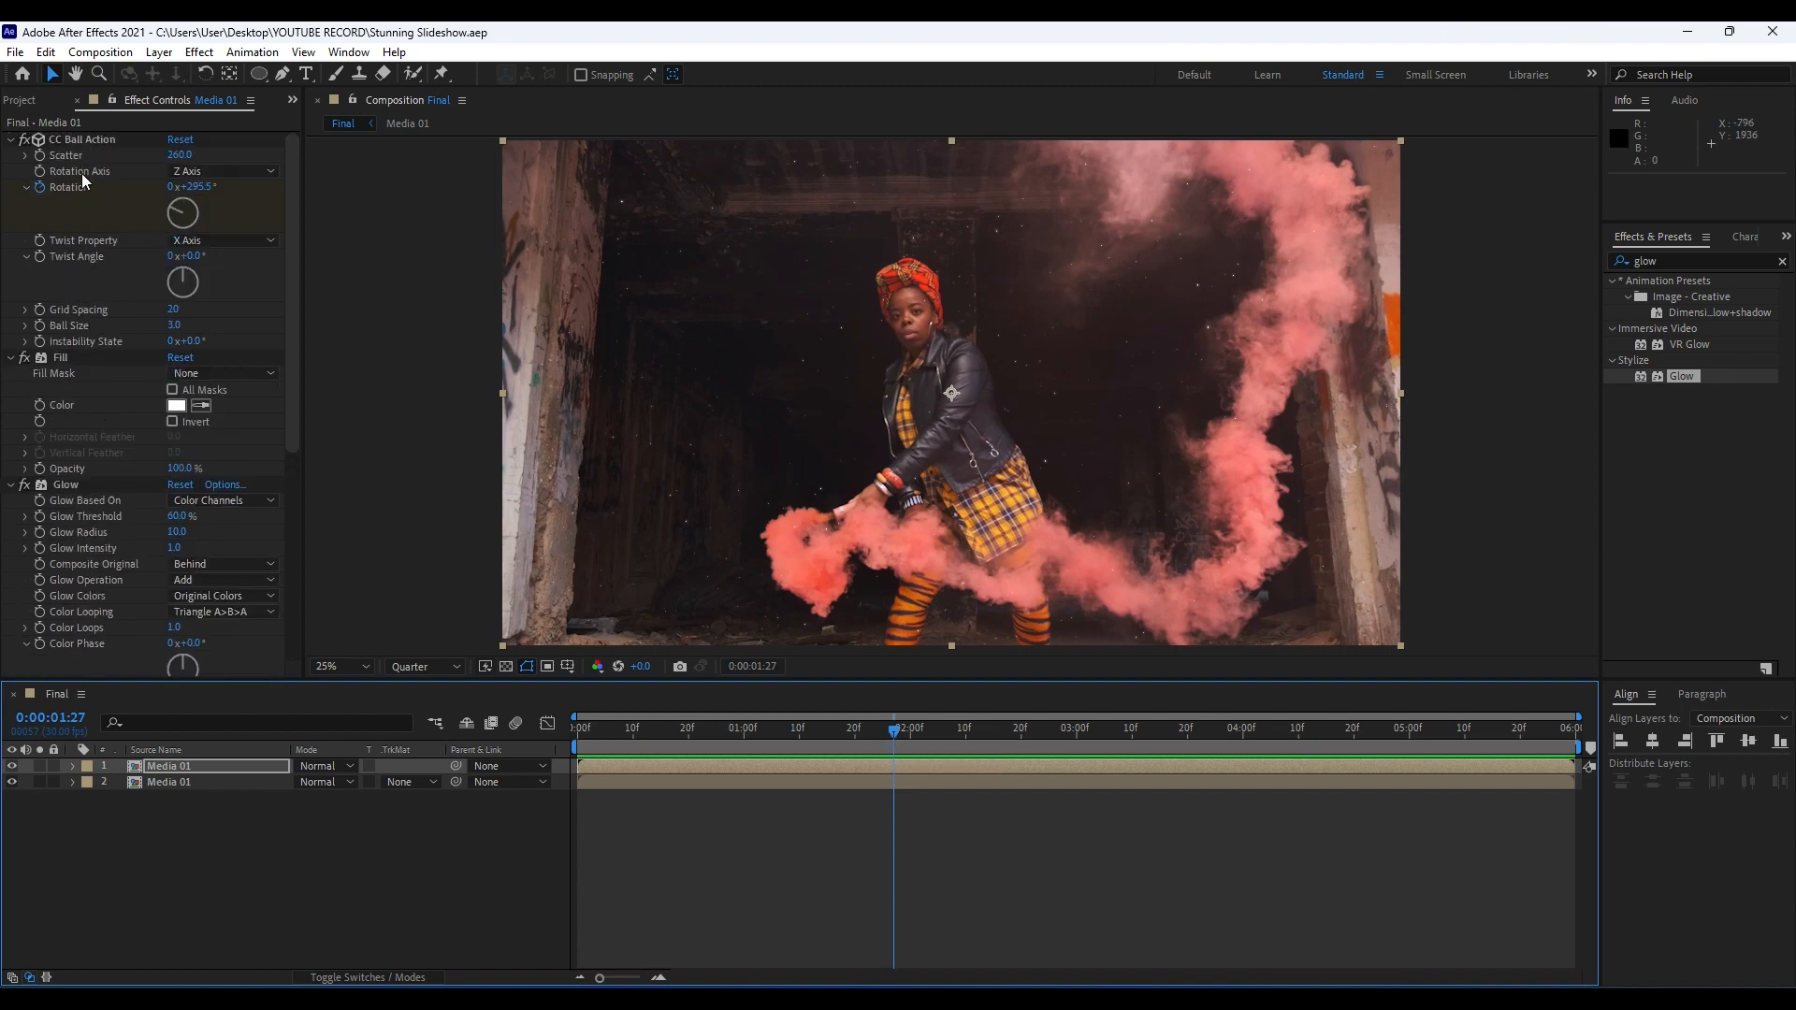
pyautogui.click(76, 105)
# Create a black 3840 x 2160 solid layer named Grid in the Final composition.
pyautogui.rightClick(256, 886)
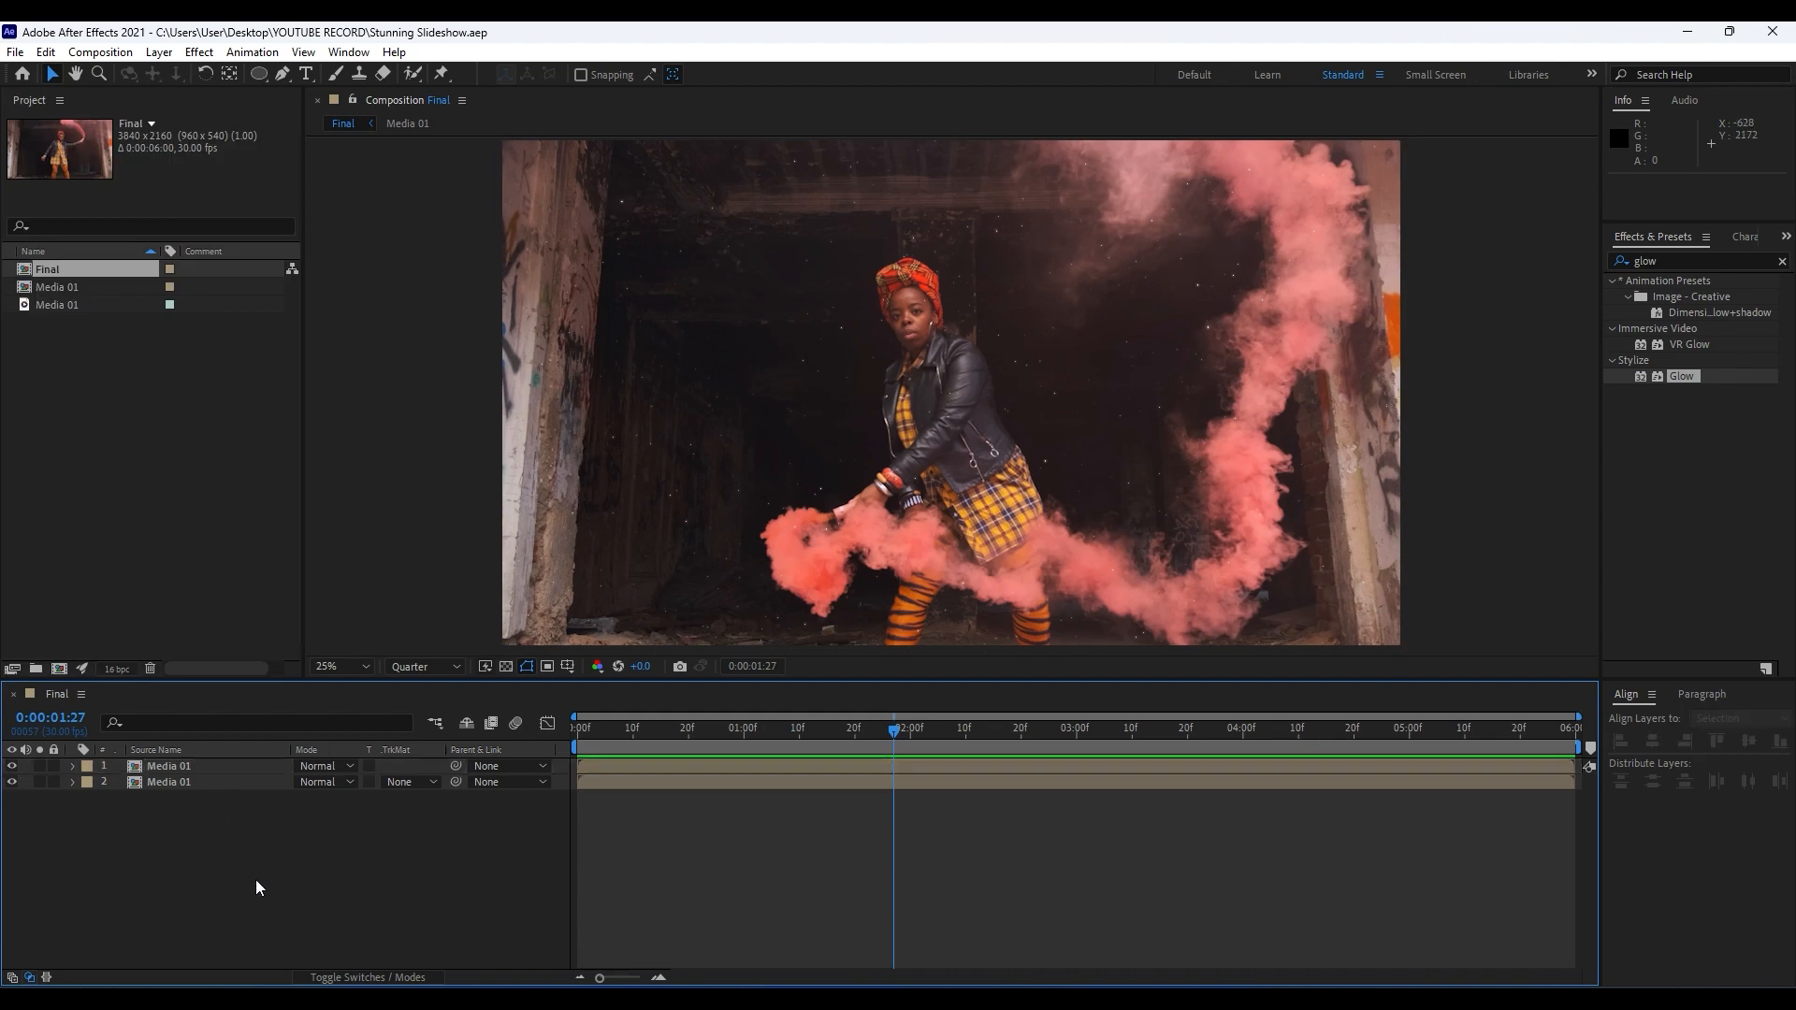
pyautogui.moveTo(338, 648)
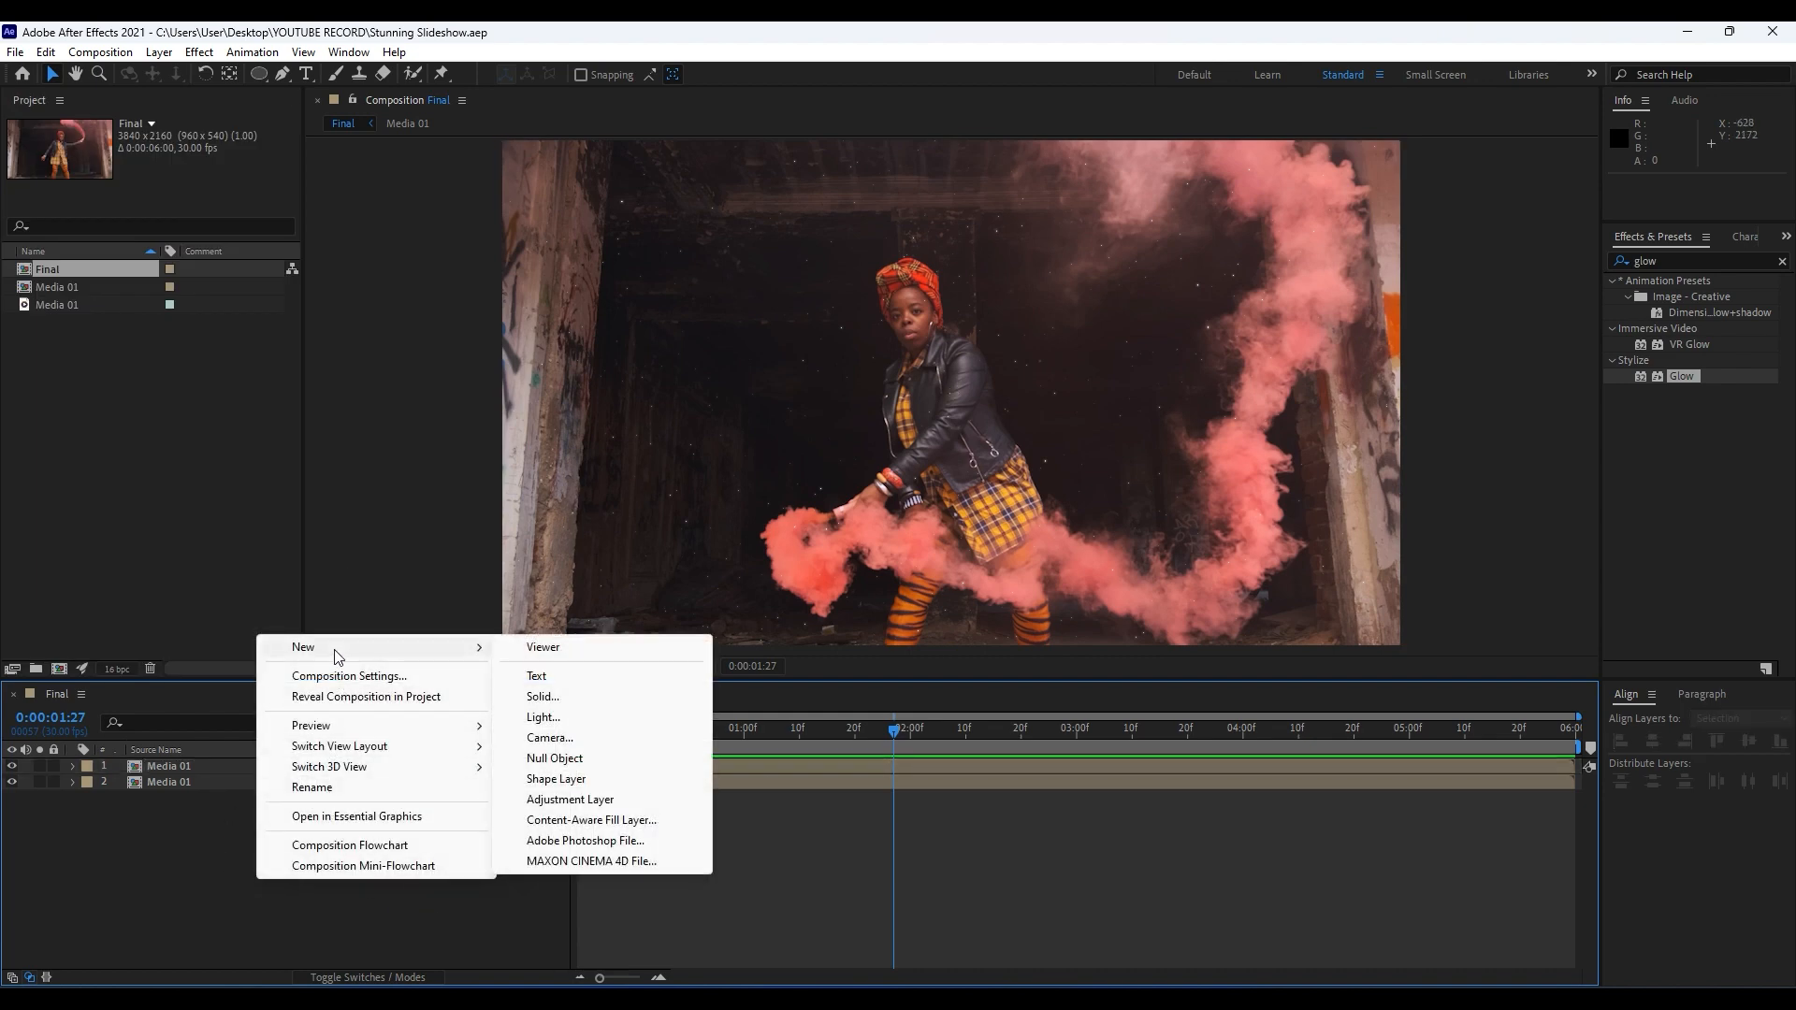
pyautogui.click(569, 694)
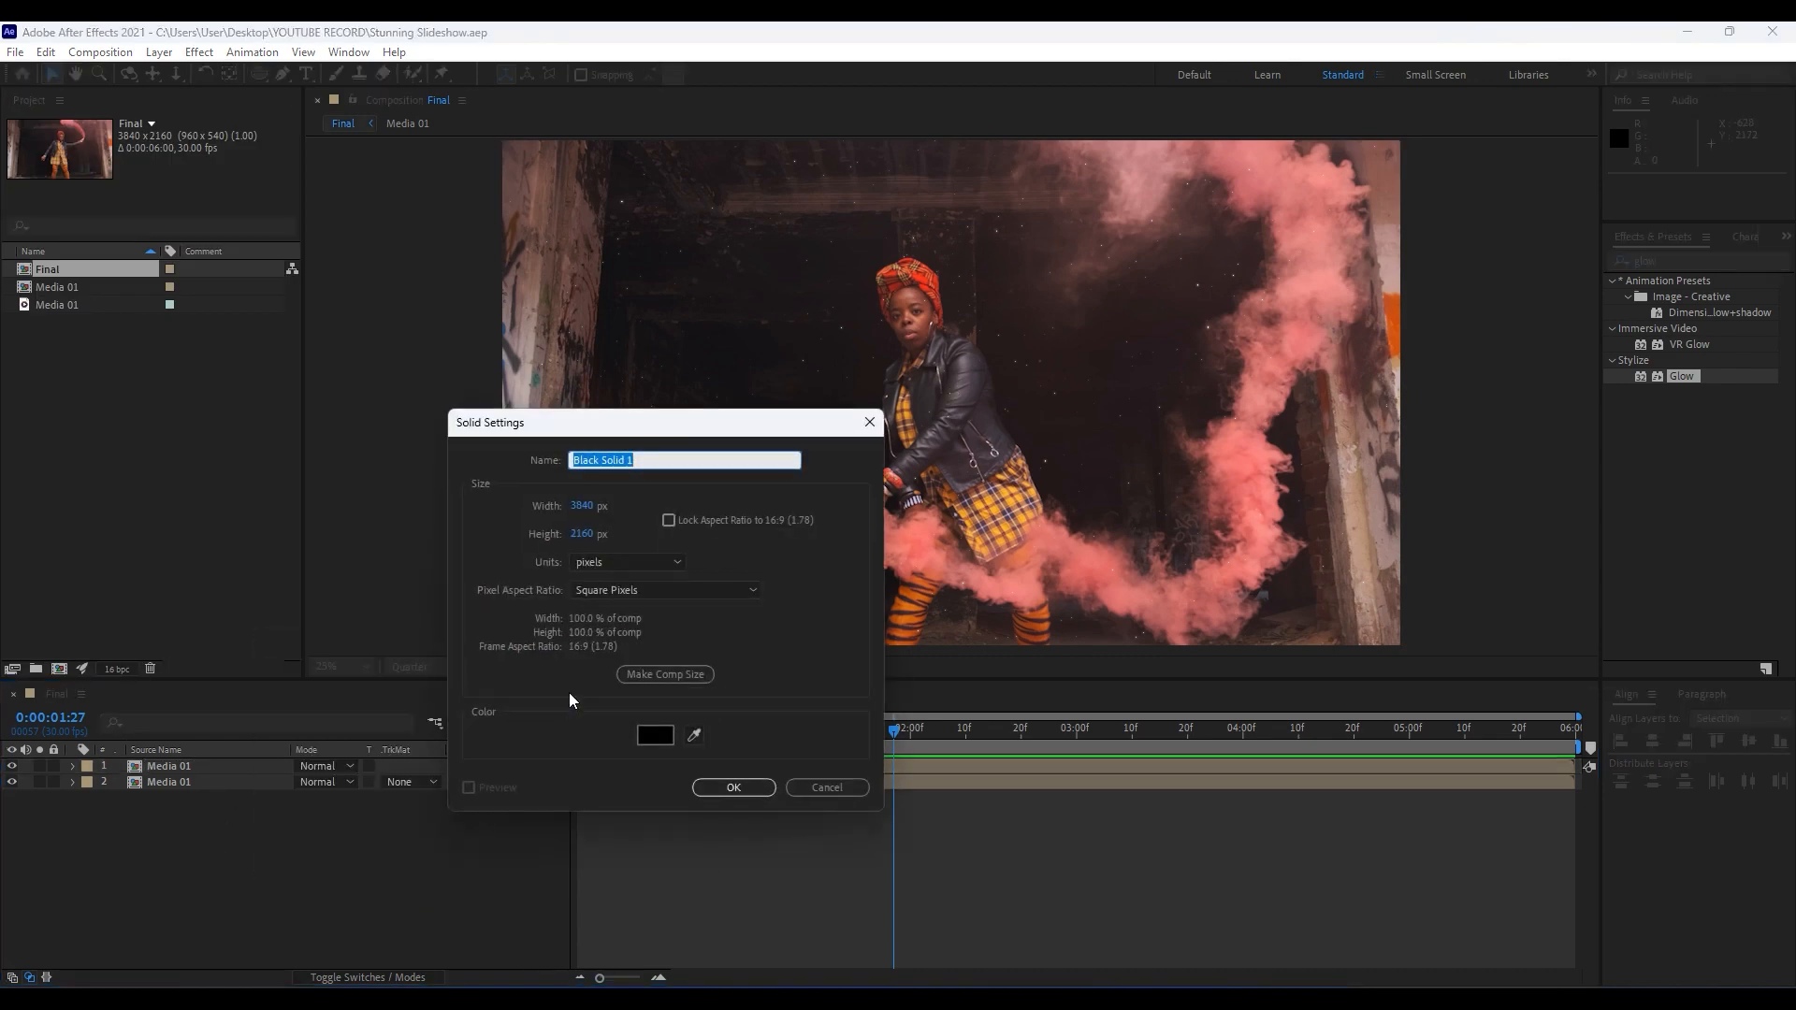
pyautogui.write('Grid')
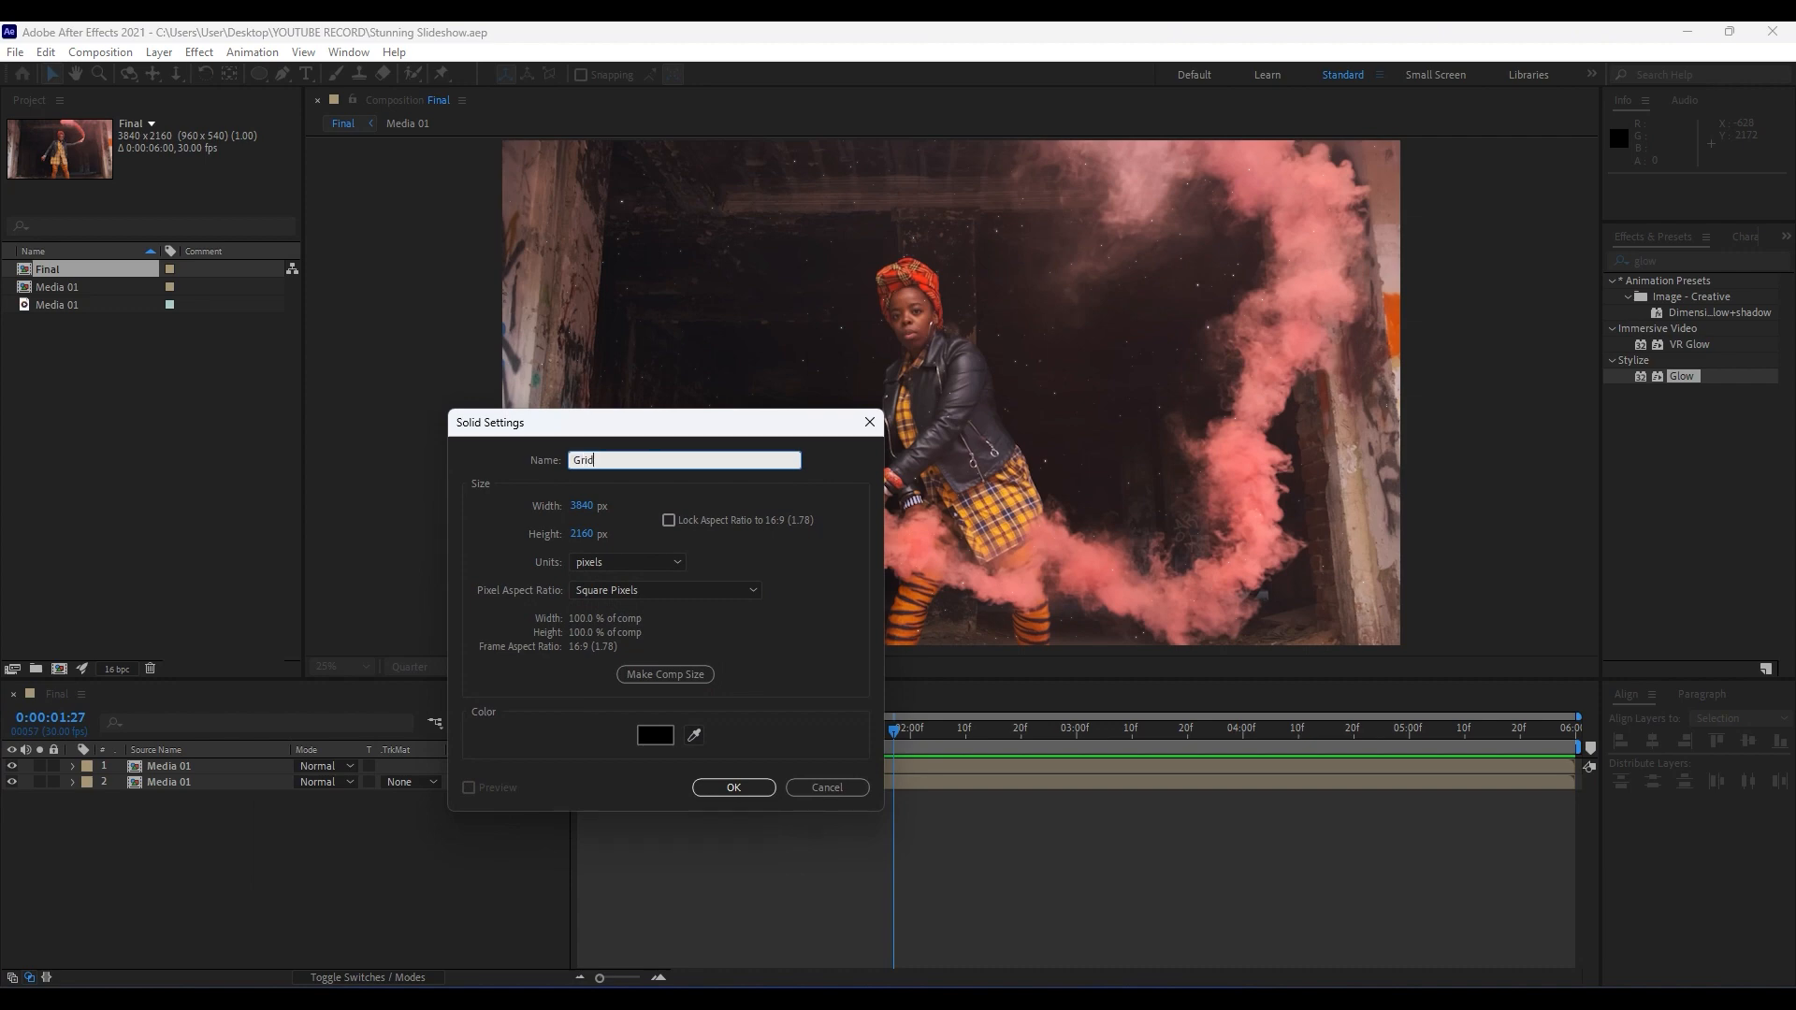
pyautogui.click(748, 791)
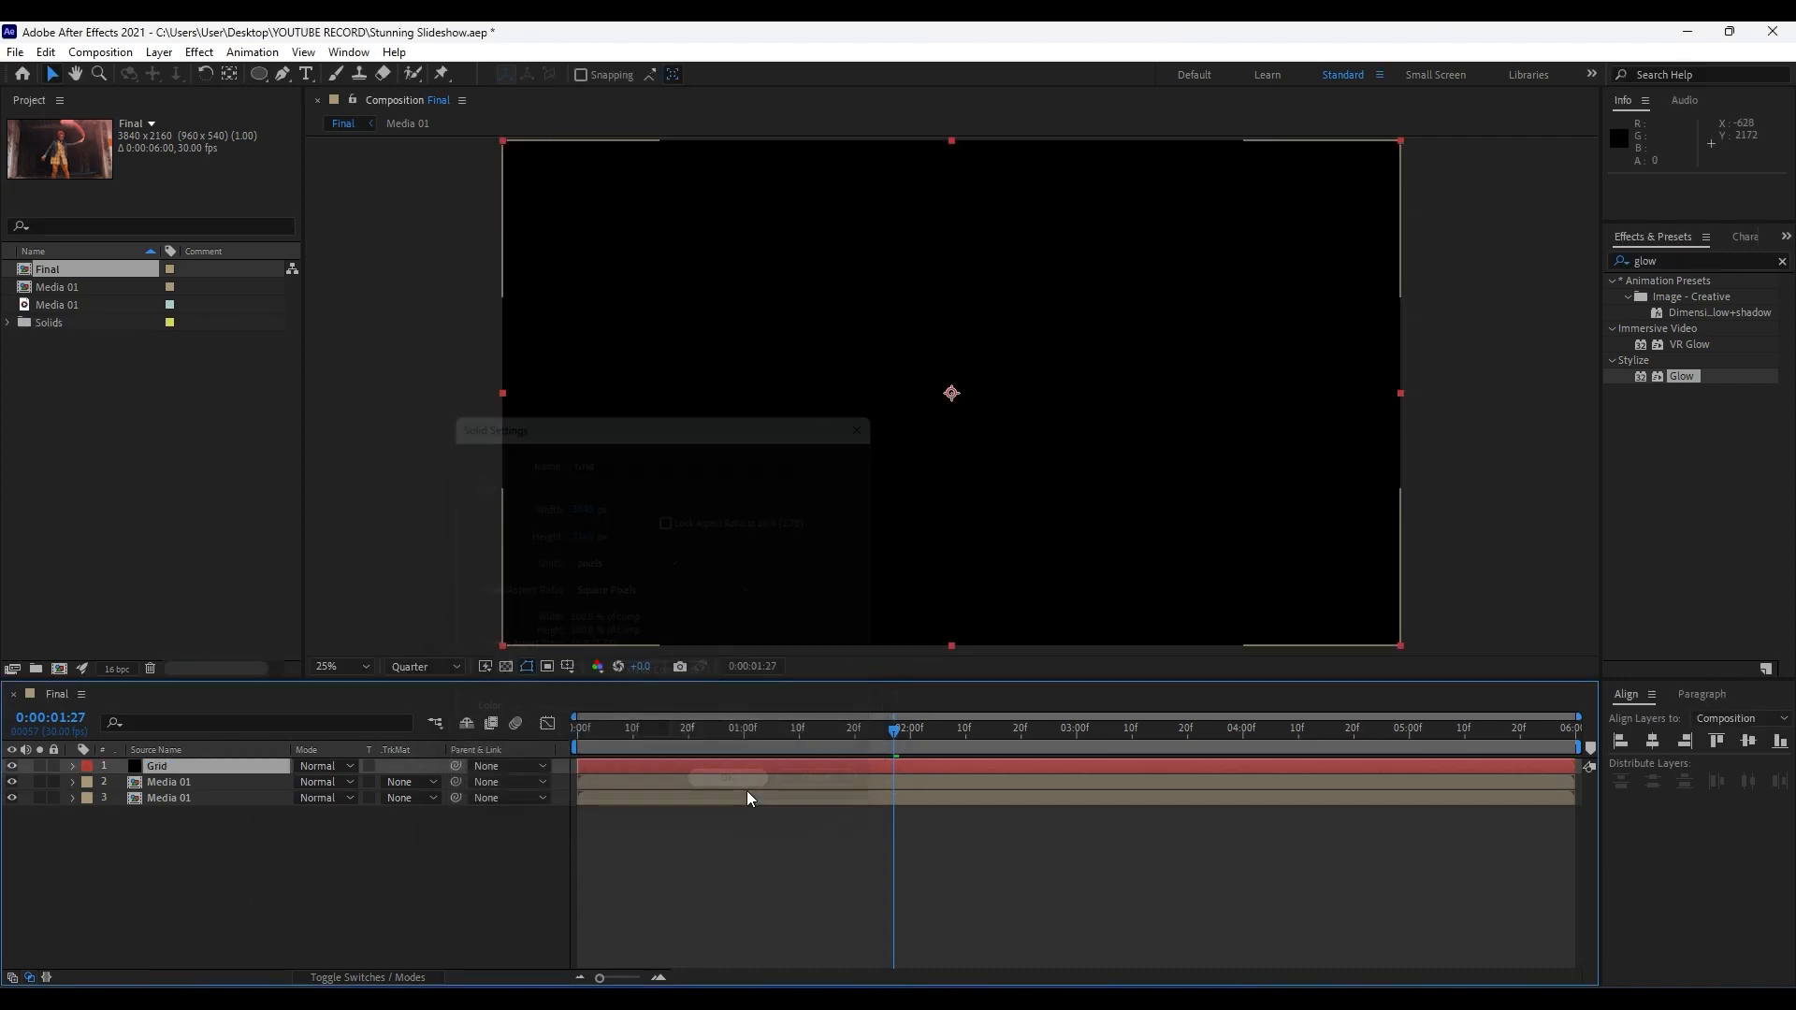
# Find the Generate category's Grid effect and apply it to the Grid solid.
pyautogui.click(1677, 261)
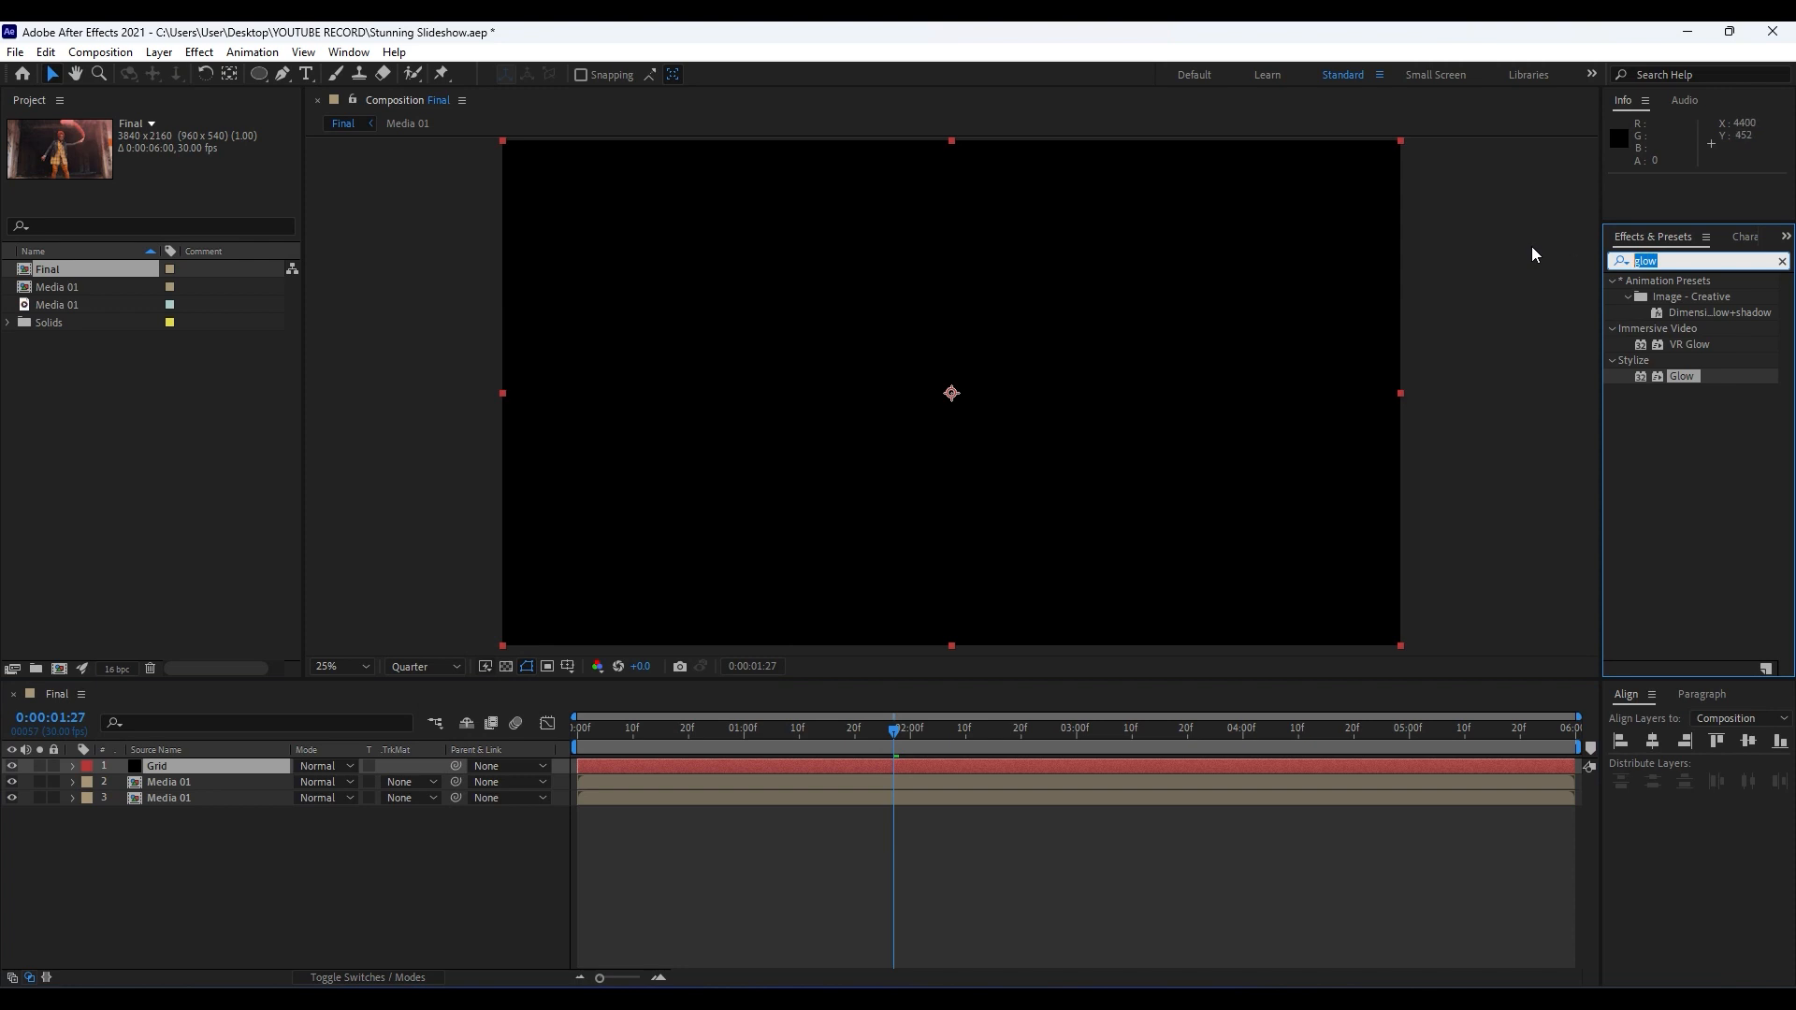
pyautogui.write('grid')
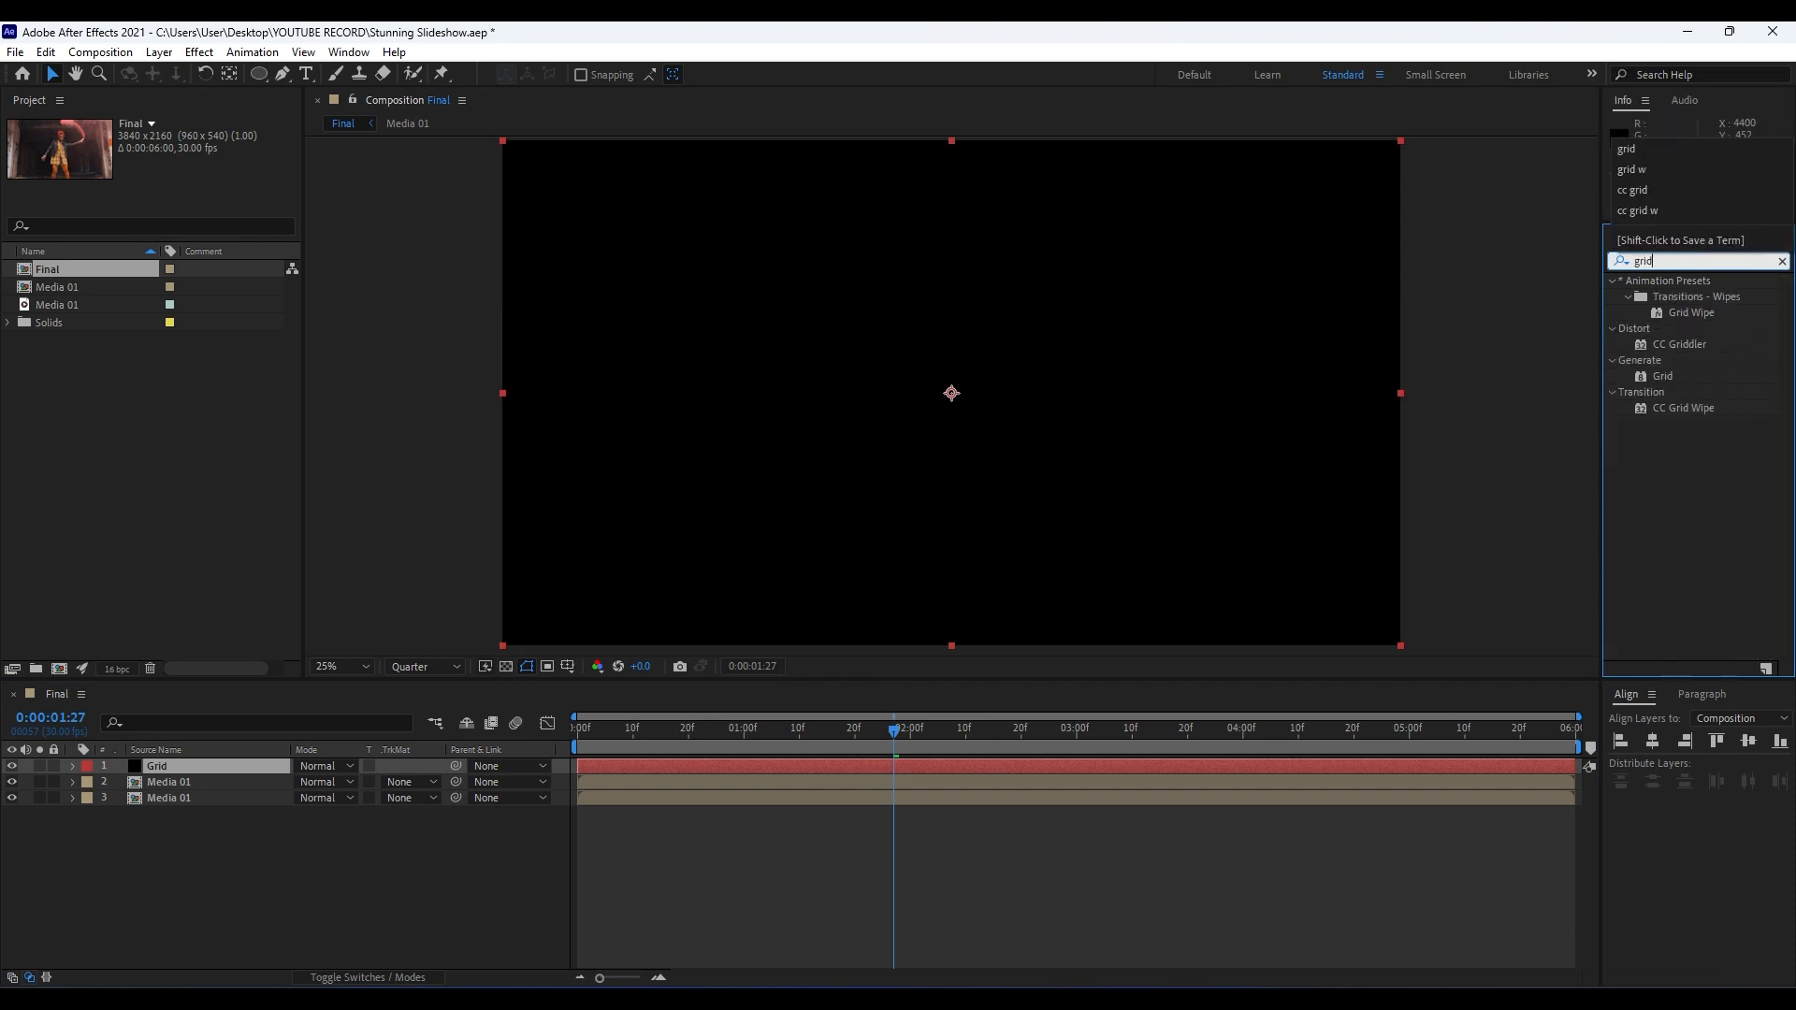
pyautogui.moveTo(1670, 377); pyautogui.dragTo(199, 776)
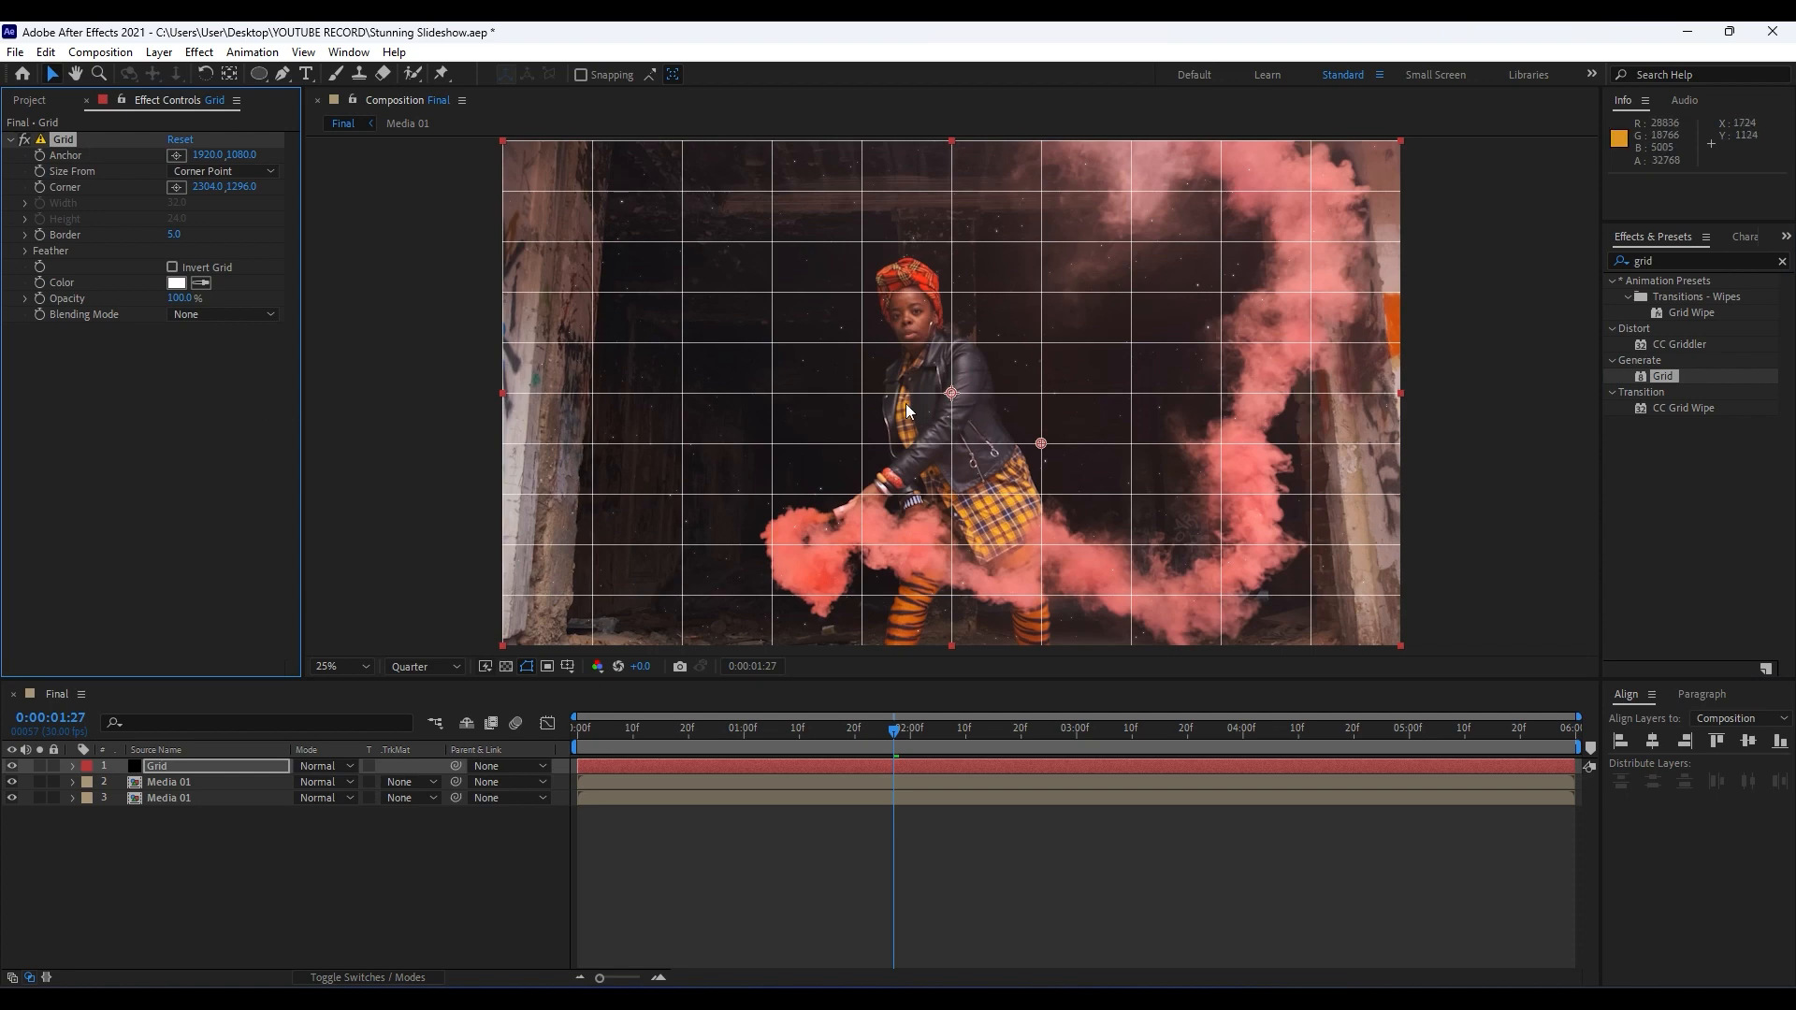
# Switch the Grid effect's Size From option to Width Slider and set its Width to 75.
pyautogui.scroll(-1, 924, 449)
pyautogui.scroll(3, 924, 449)
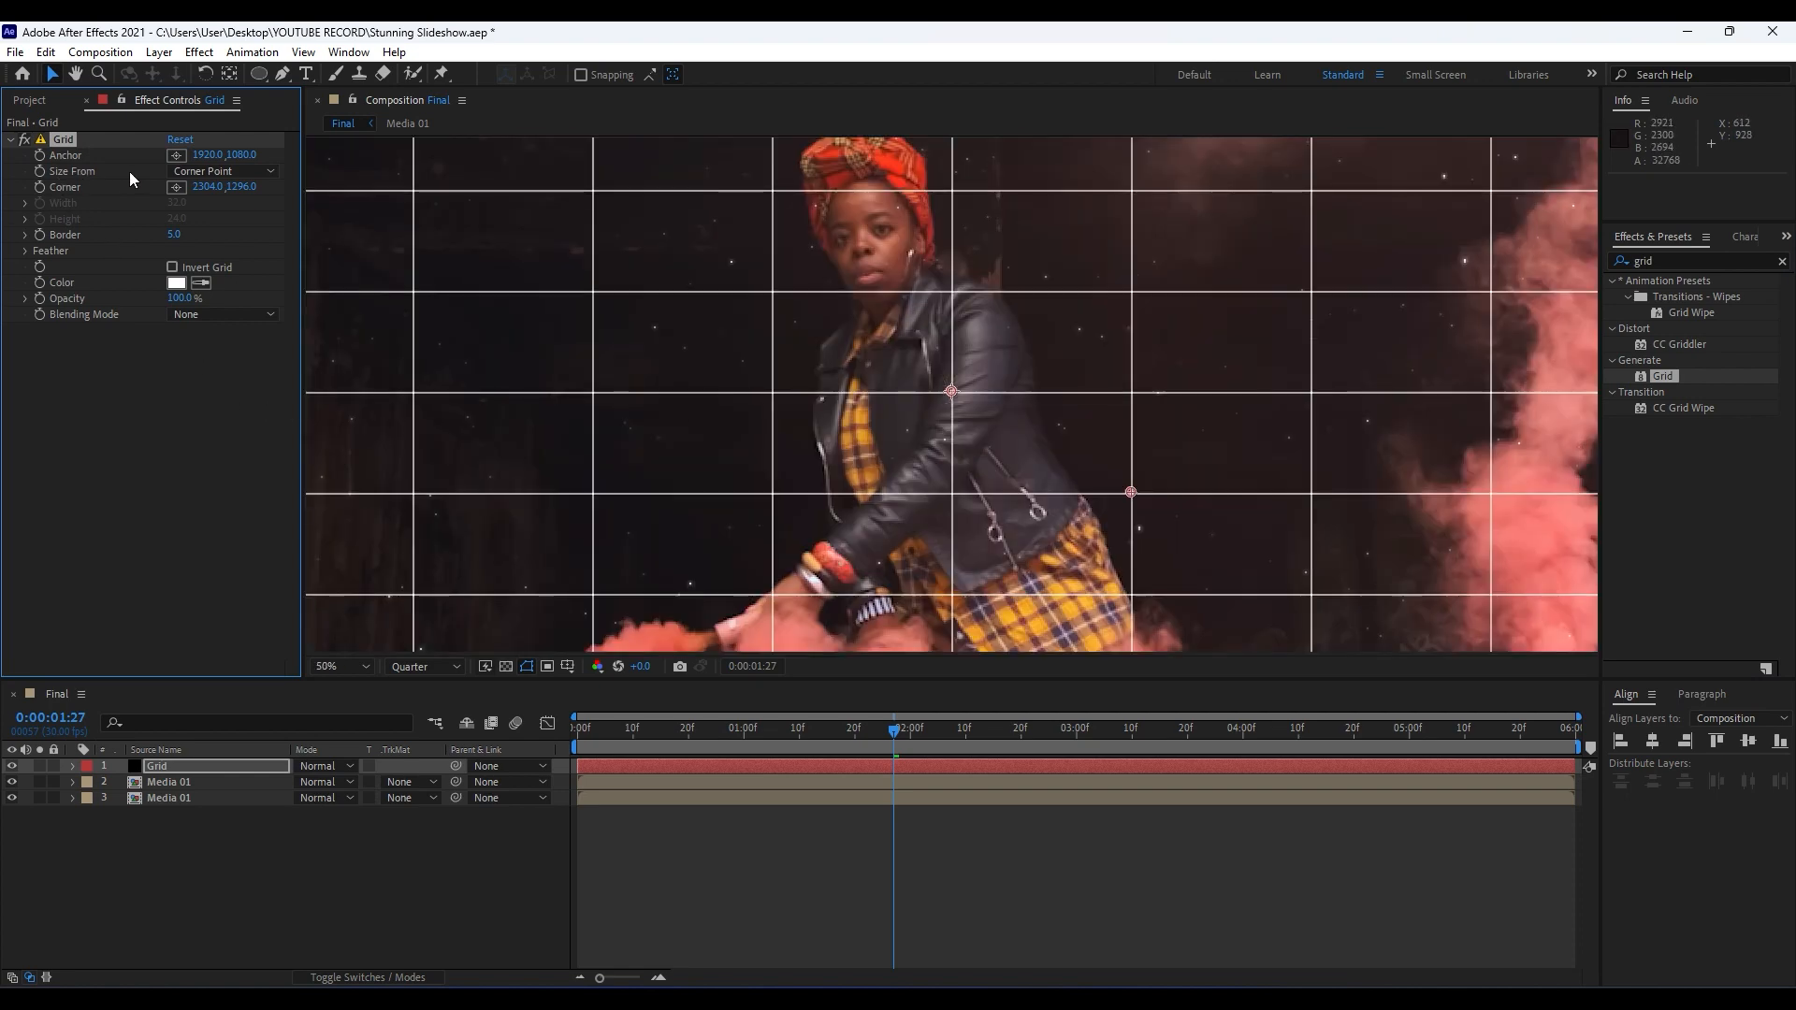
pyautogui.click(211, 173)
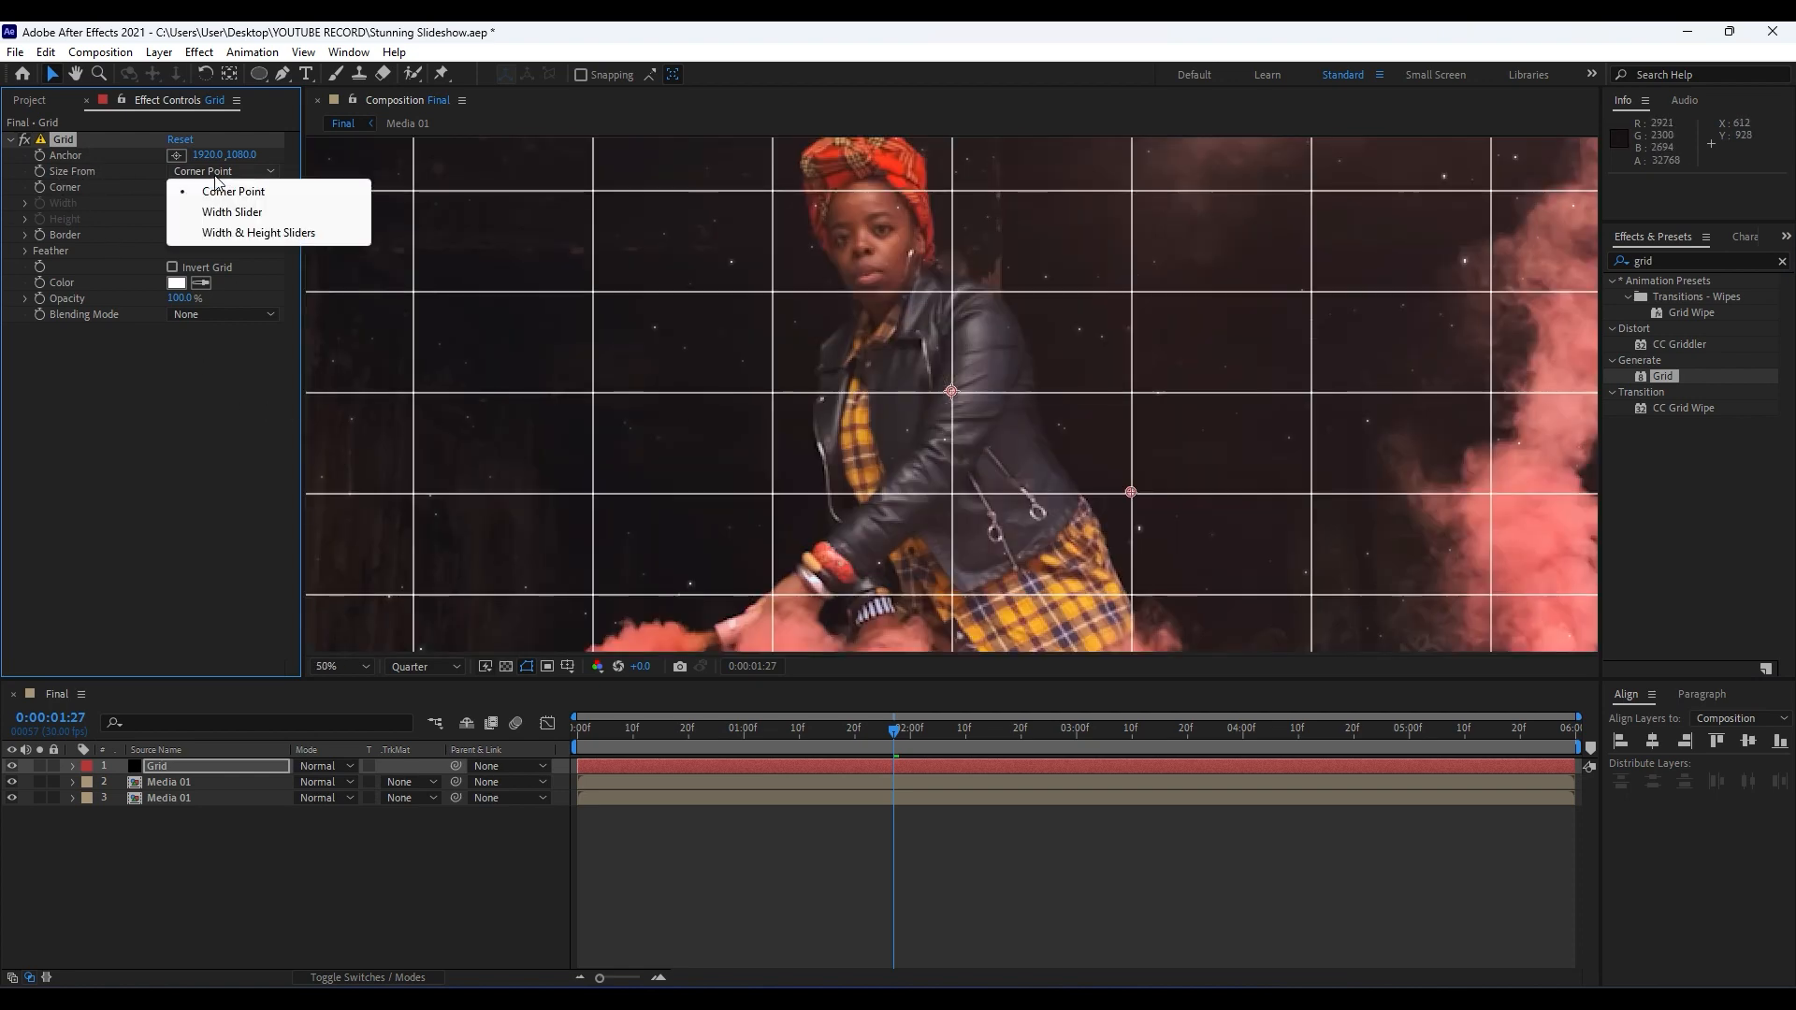
pyautogui.click(261, 211)
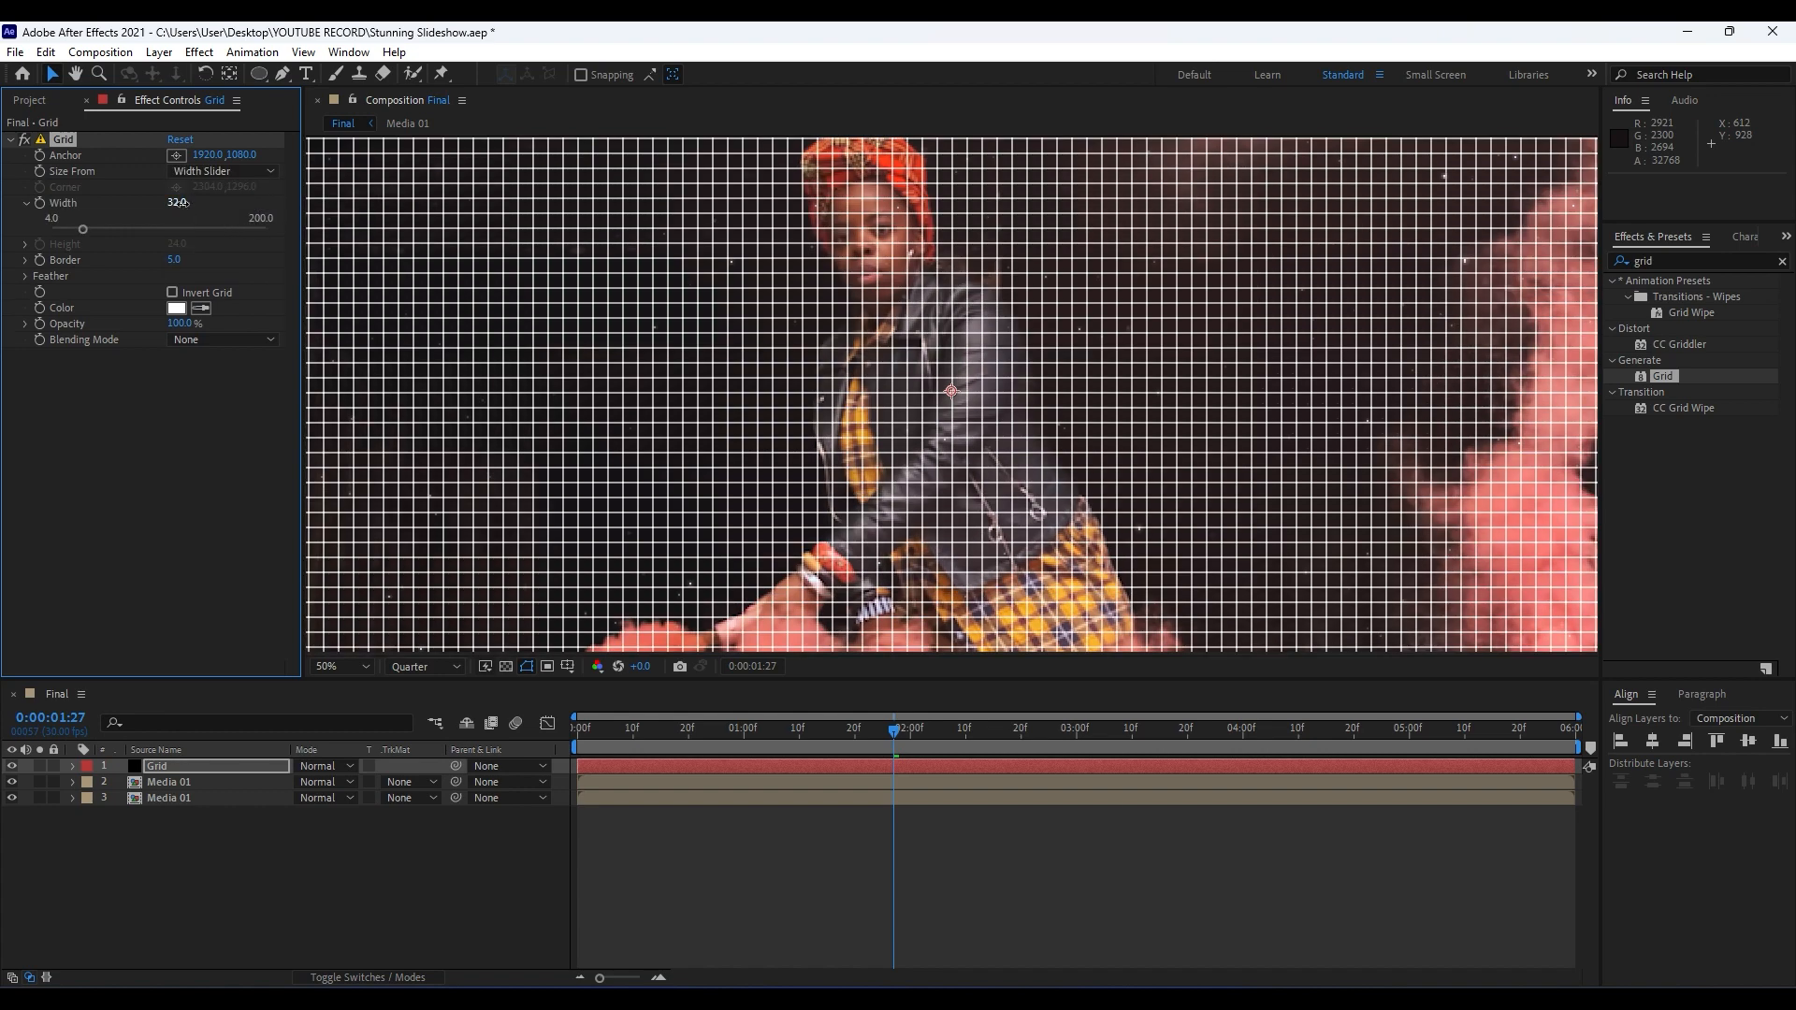
pyautogui.click(176, 203)
pyautogui.write('75')
pyautogui.click(414, 439)
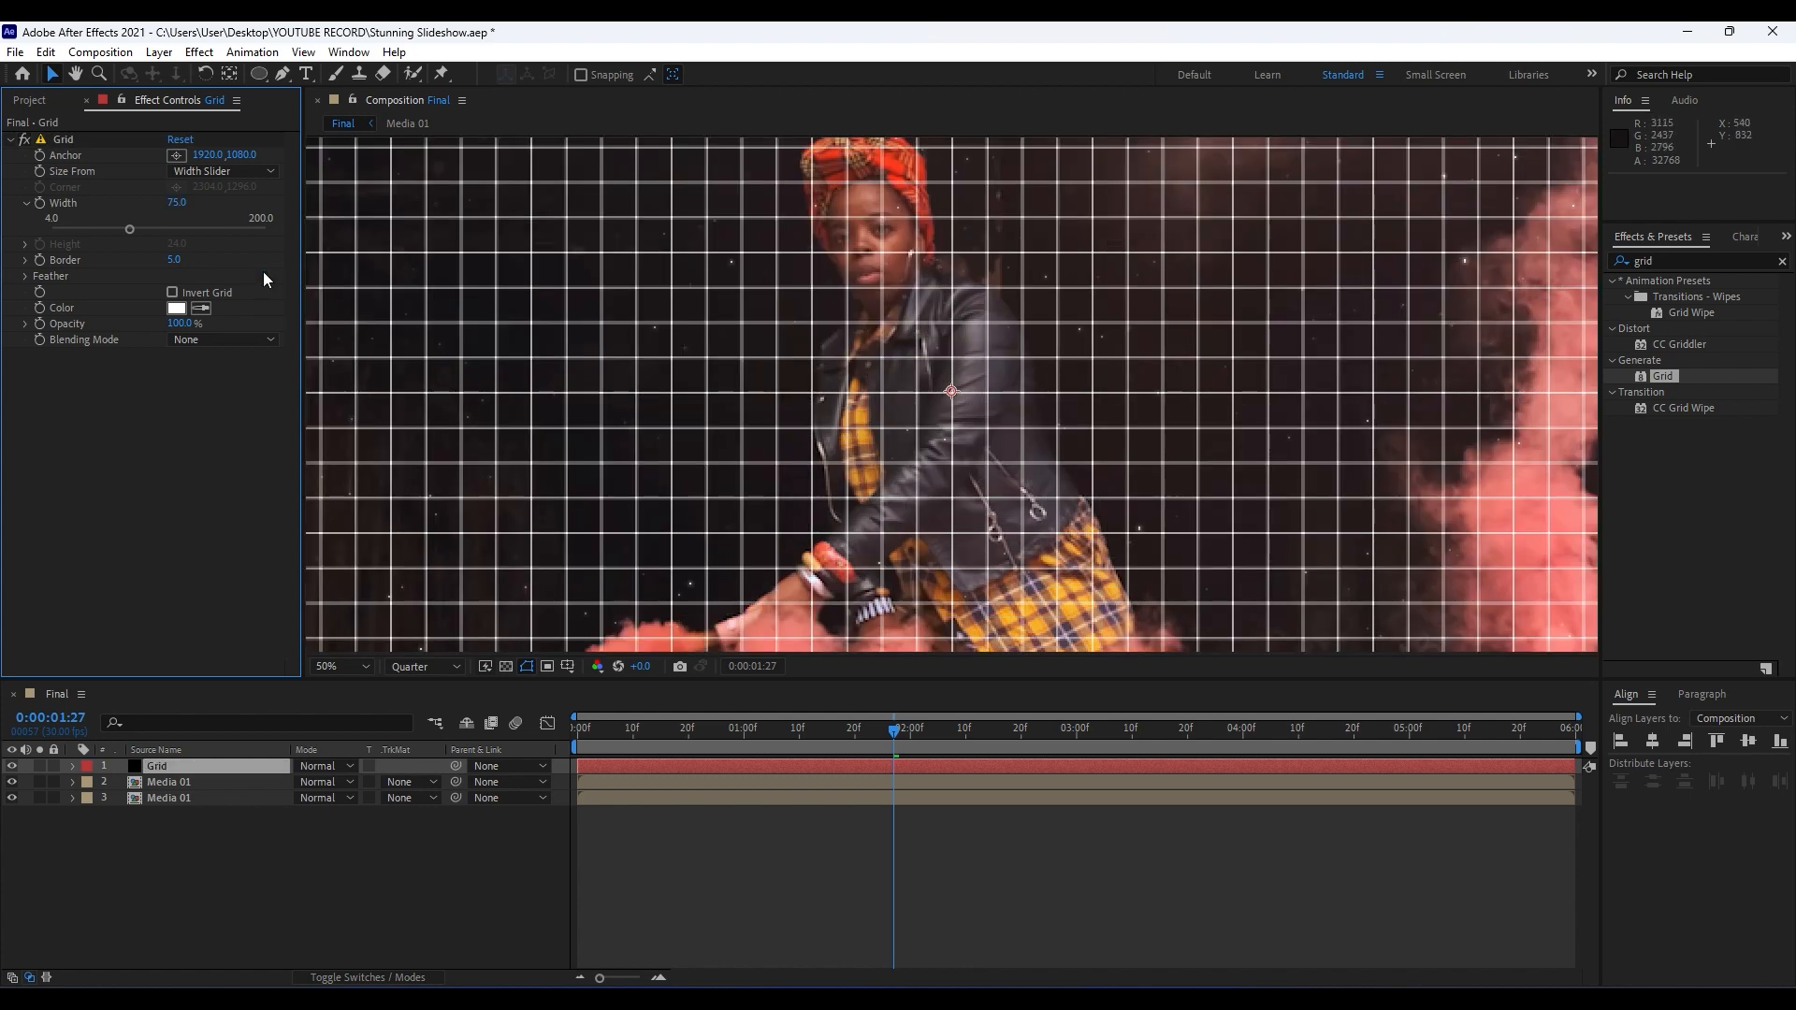
# Try a Border value of 20 for the Grid effect.
pyautogui.click(172, 262)
pyautogui.write('20')
pyautogui.press('Return')
# Set the Grid effect's Border to 0.5 and its Opacity to 30%.
pyautogui.click(177, 261)
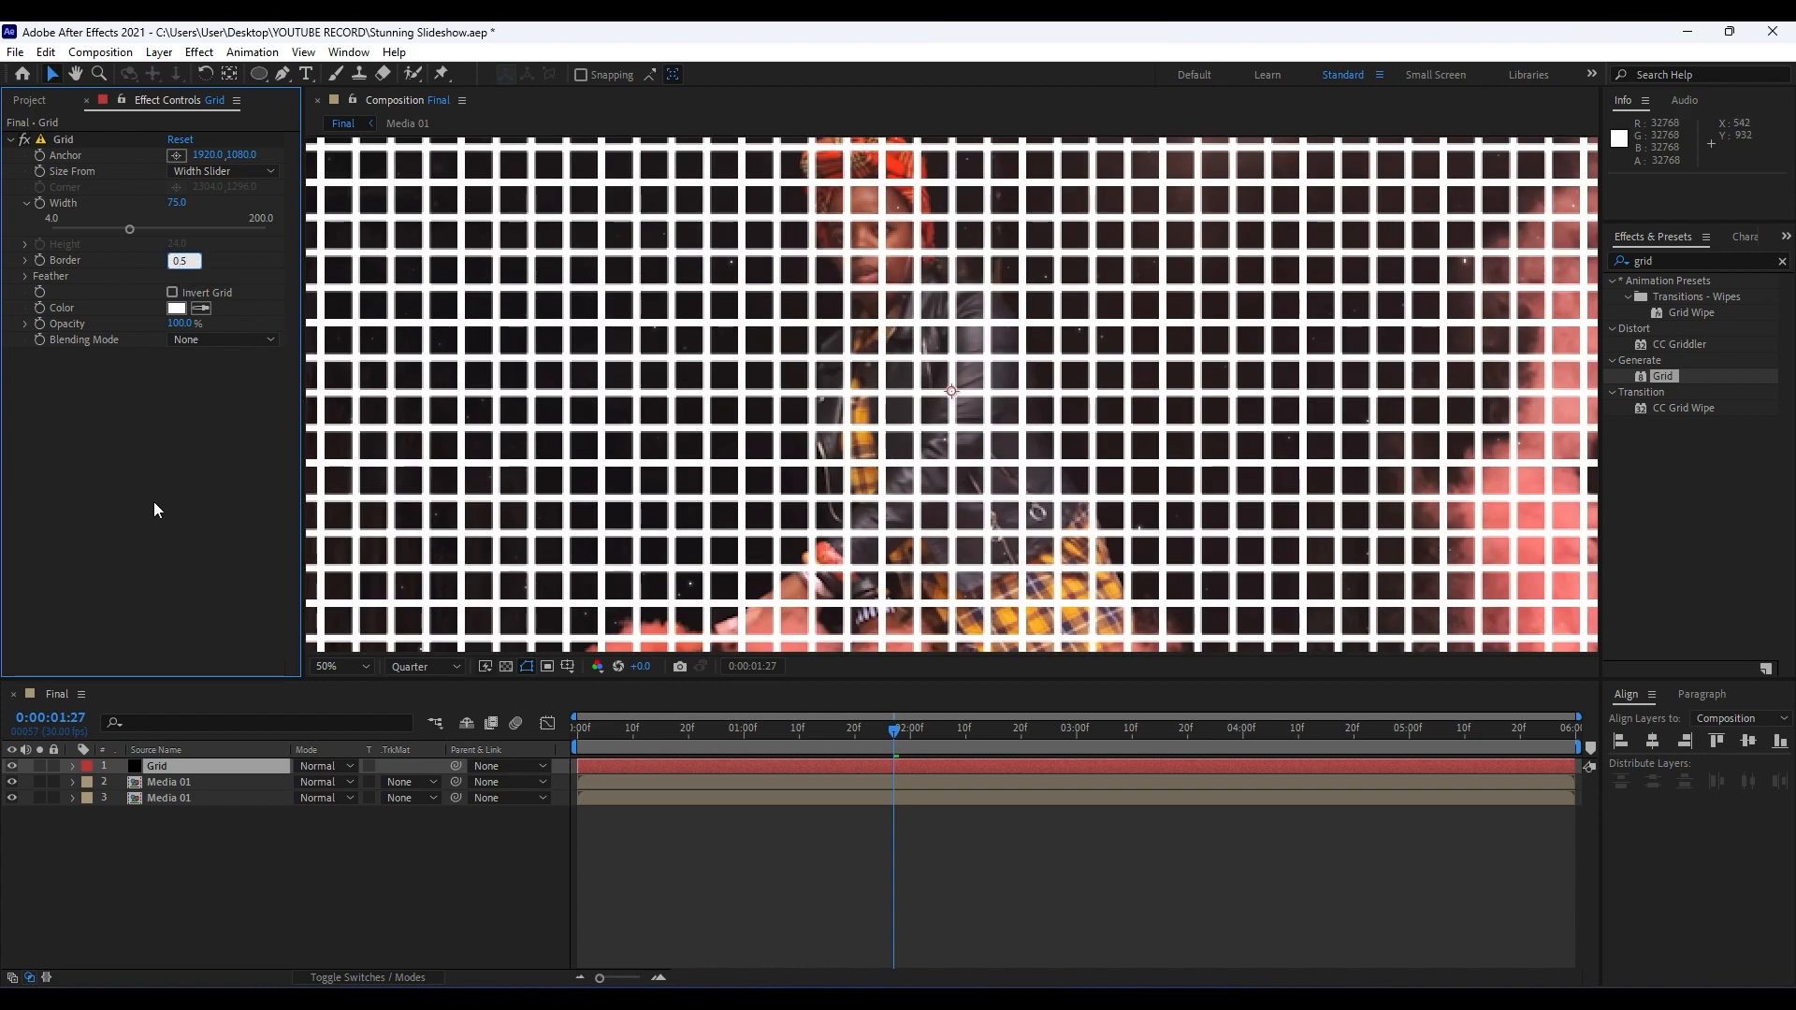
pyautogui.write('0.5')
pyautogui.press('Return')
pyautogui.click(181, 324)
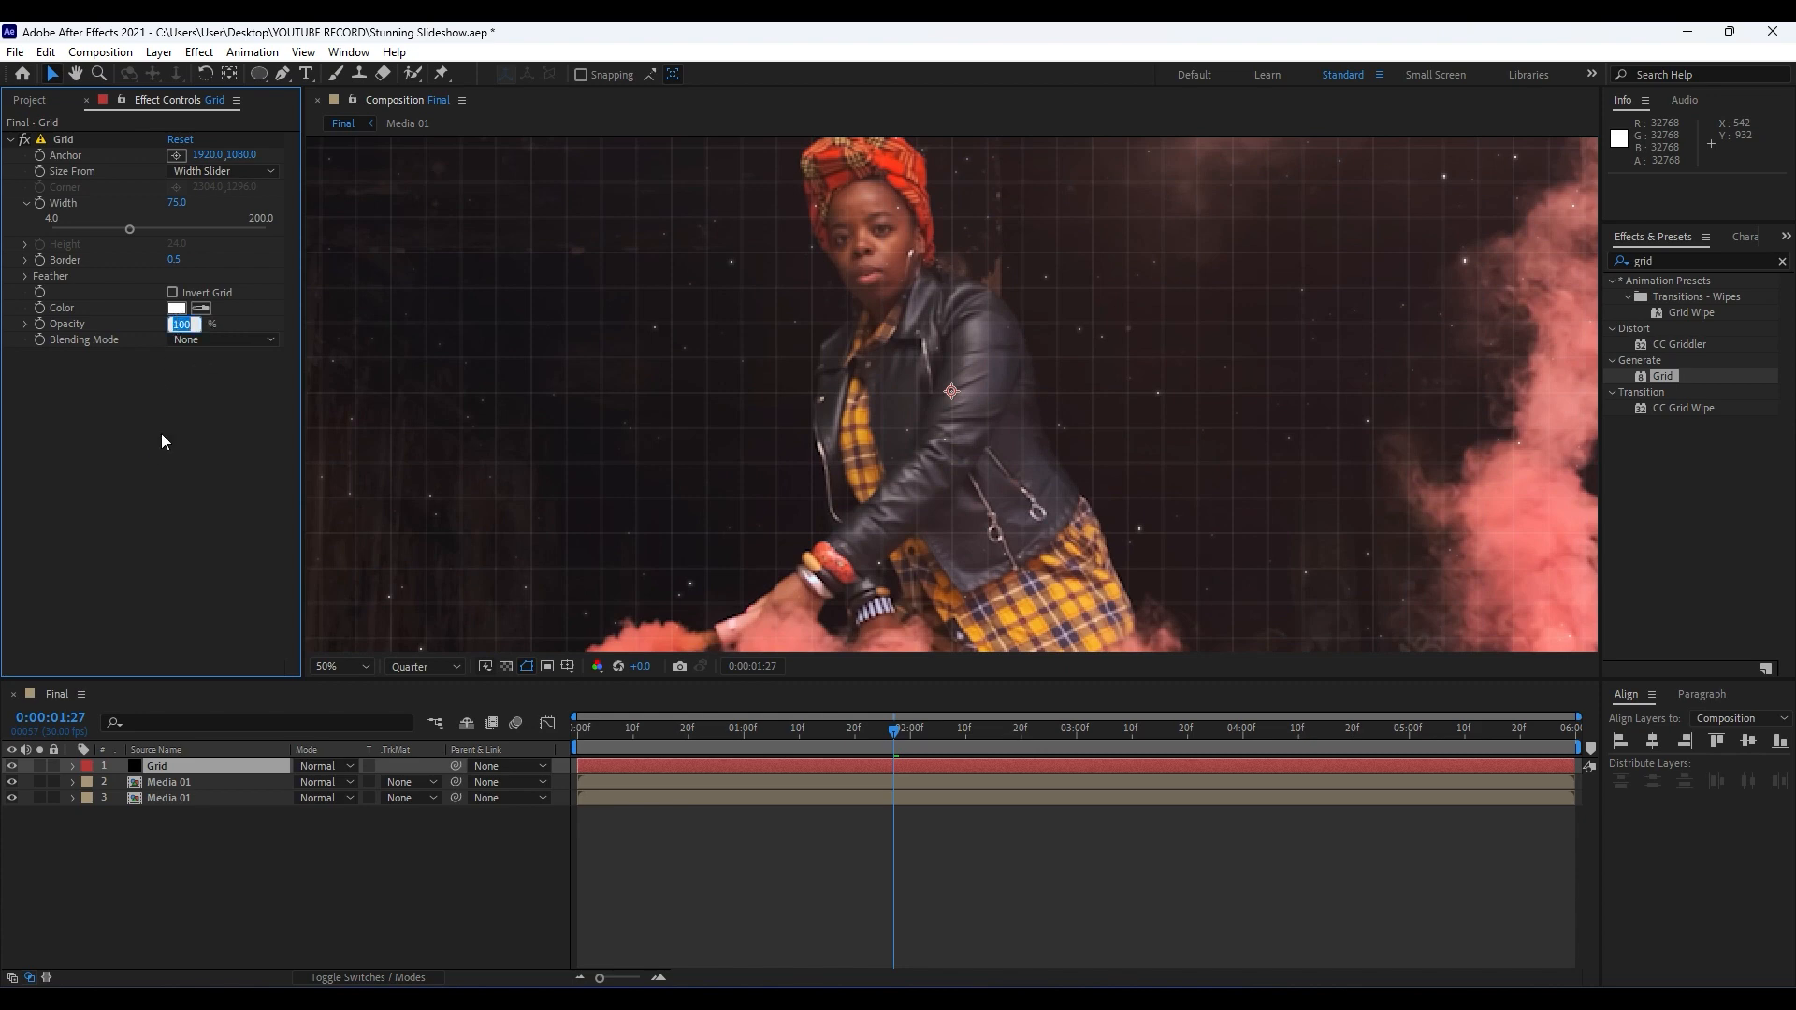
pyautogui.write('30')
pyautogui.press('Return')
# Examine the fine grid overlay on the footage at different magnifications.
pyautogui.scroll(-1, 964, 419)
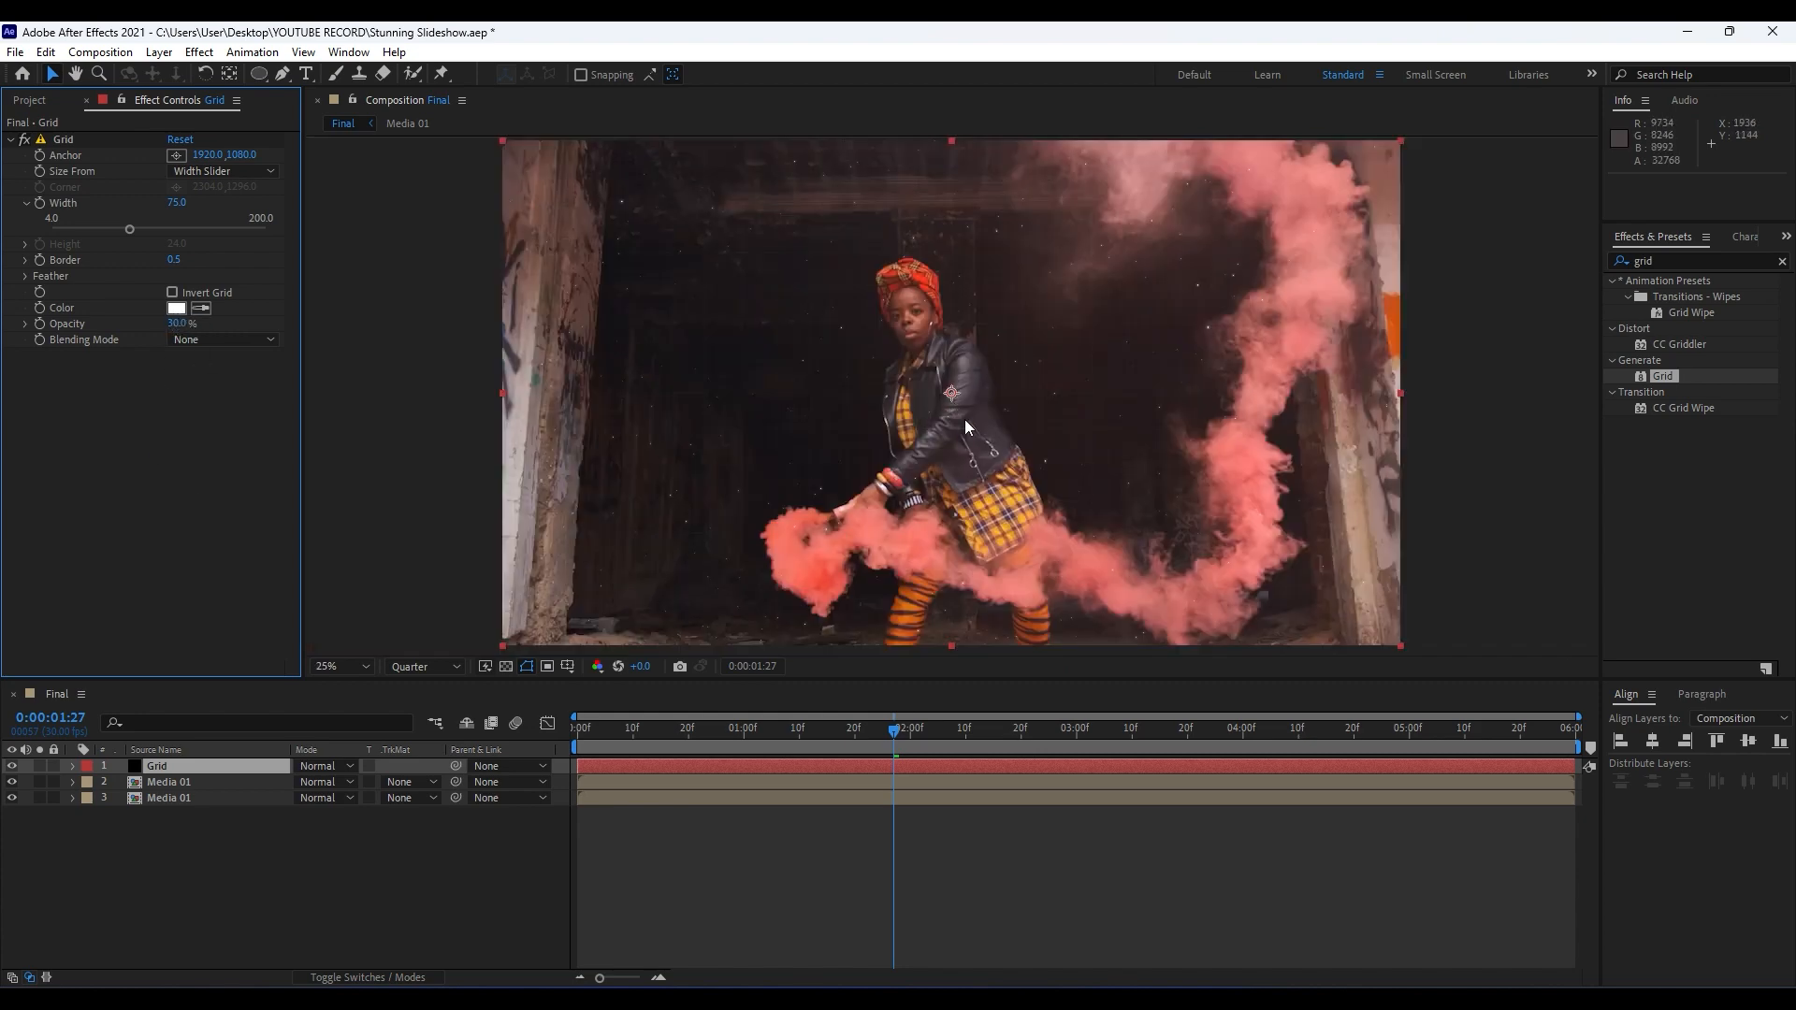
pyautogui.scroll(-1, 995, 456)
pyautogui.scroll(1, 995, 457)
pyautogui.scroll(2, 860, 492)
pyautogui.scroll(-2, 861, 492)
pyautogui.scroll(2, 947, 442)
pyautogui.scroll(-2, 949, 450)
# Add an adjustment layer above the Grid layer and rename it Colors.
pyautogui.click(86, 100)
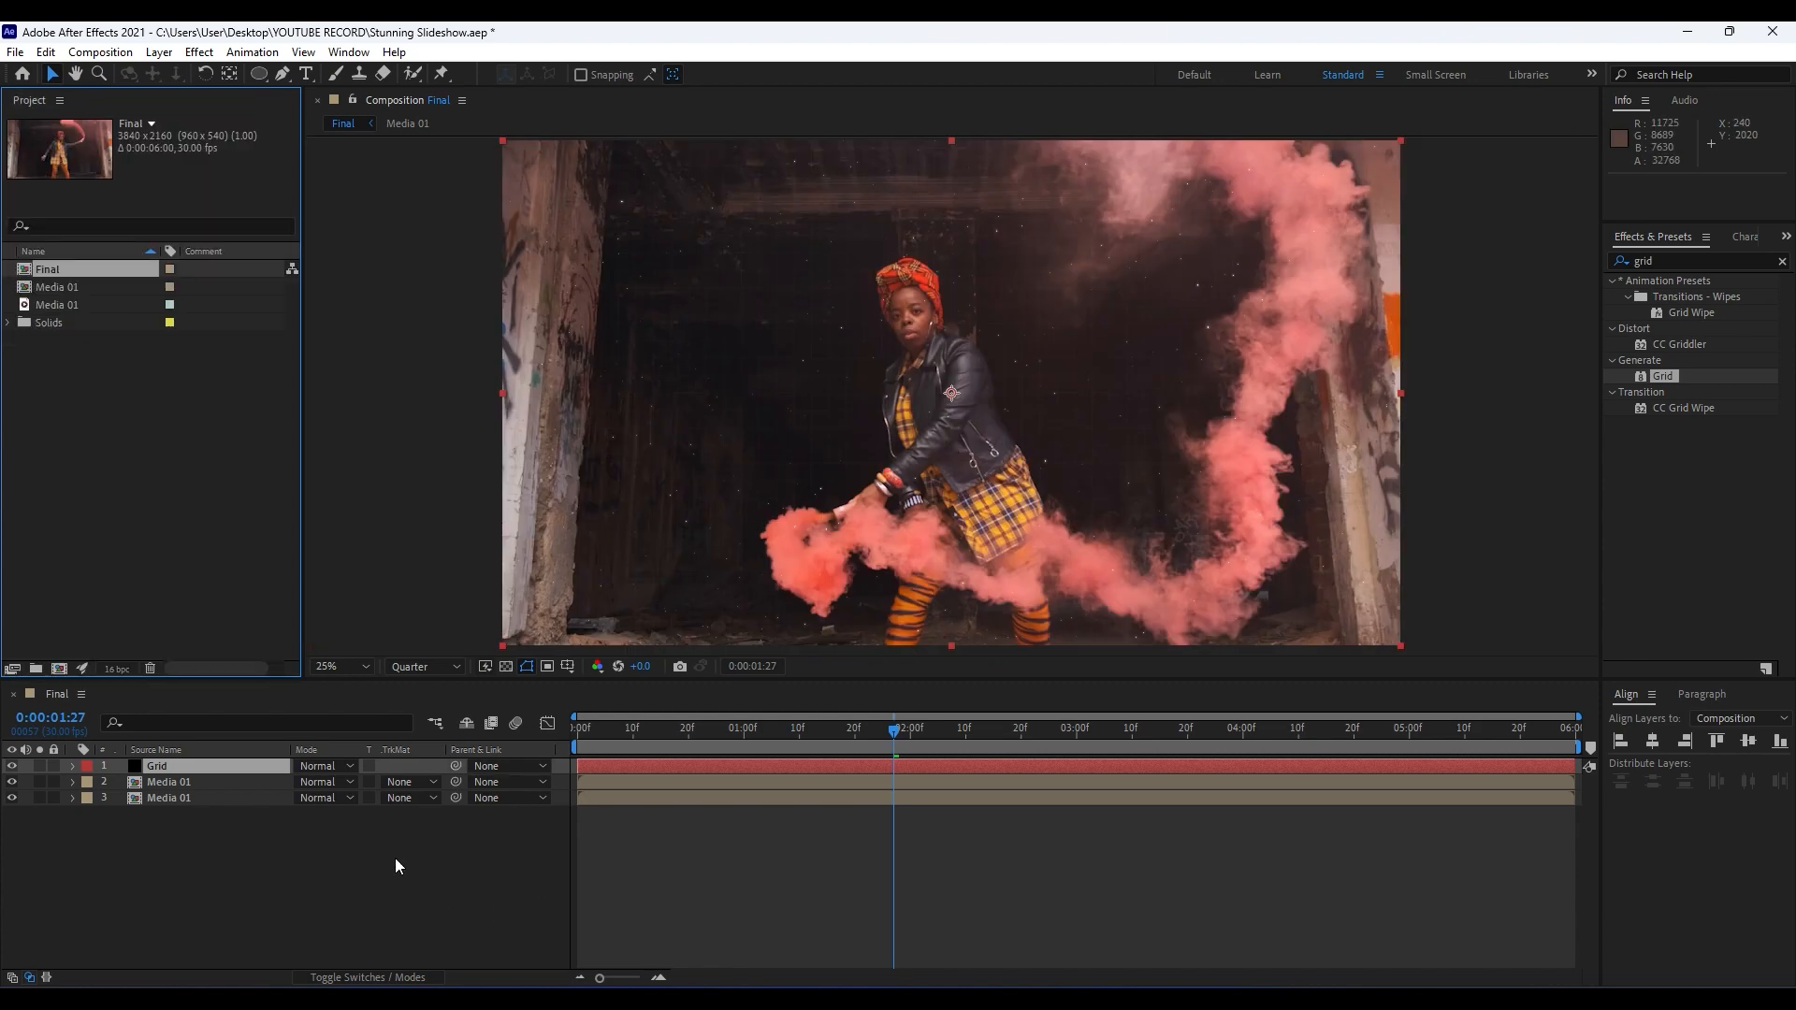
pyautogui.rightClick(243, 855)
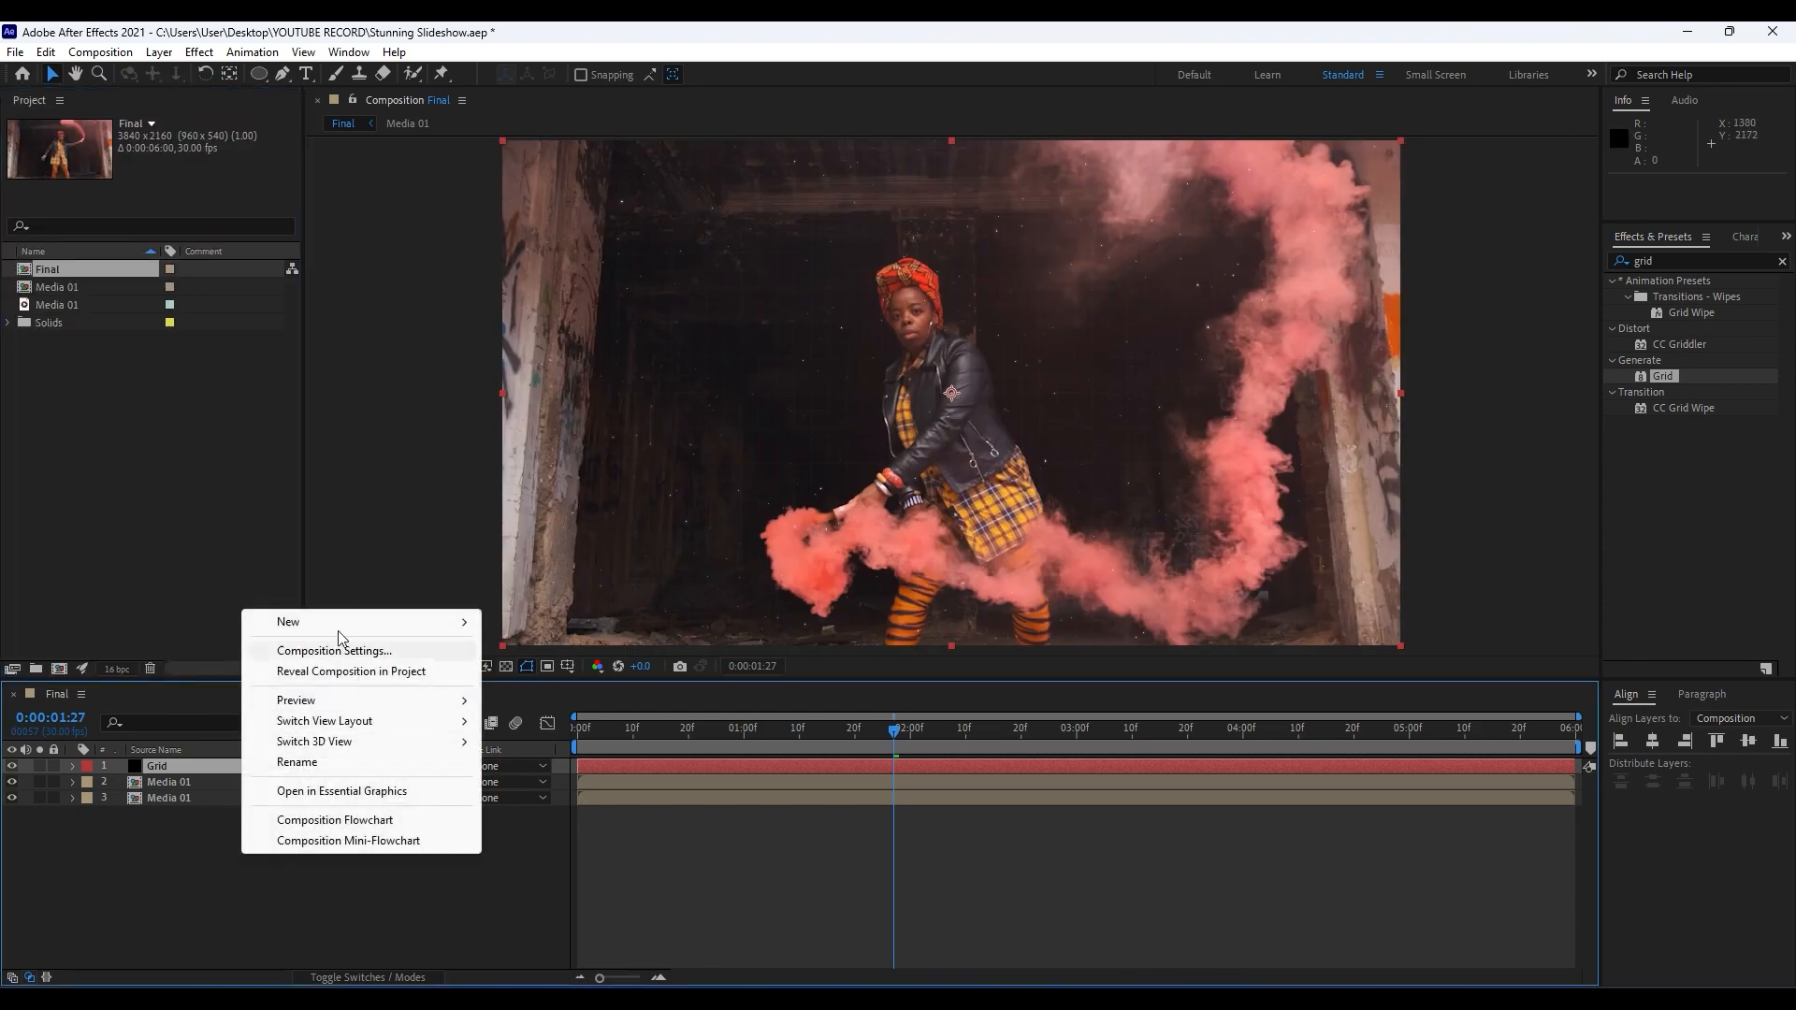
pyautogui.moveTo(345, 623)
pyautogui.click(574, 784)
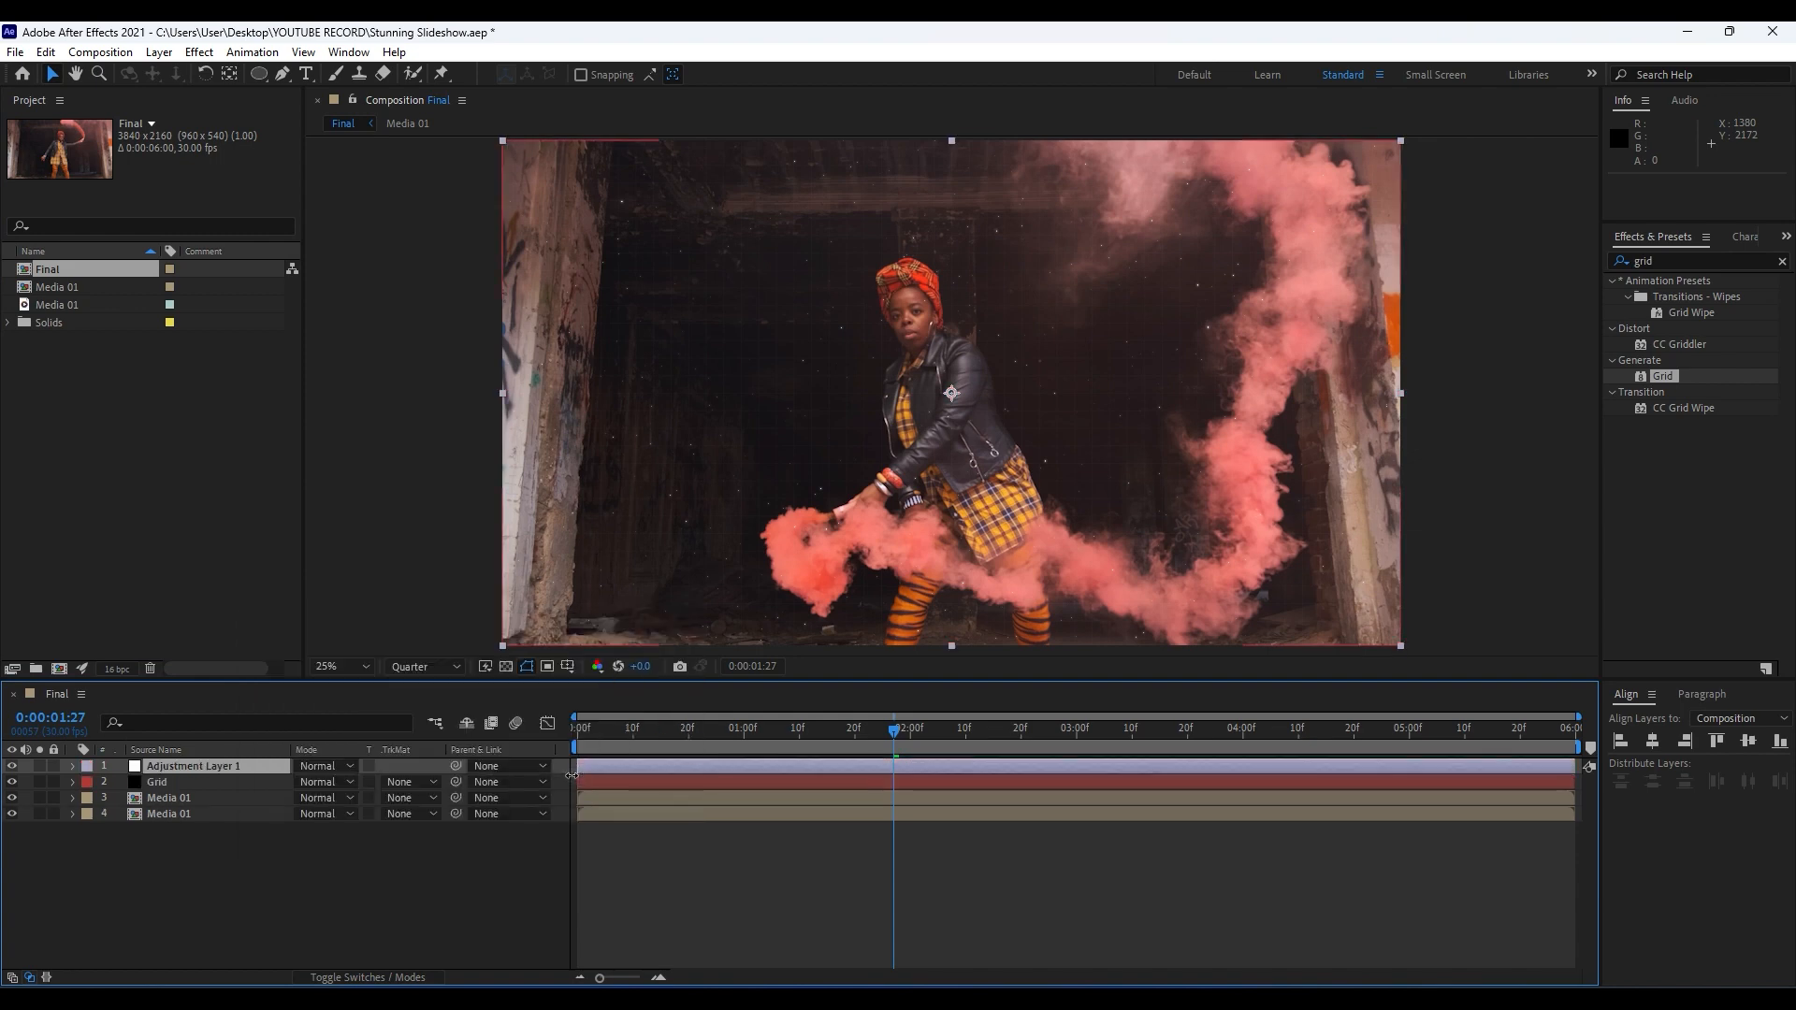
pyautogui.press('Return')
pyautogui.write('Colors')
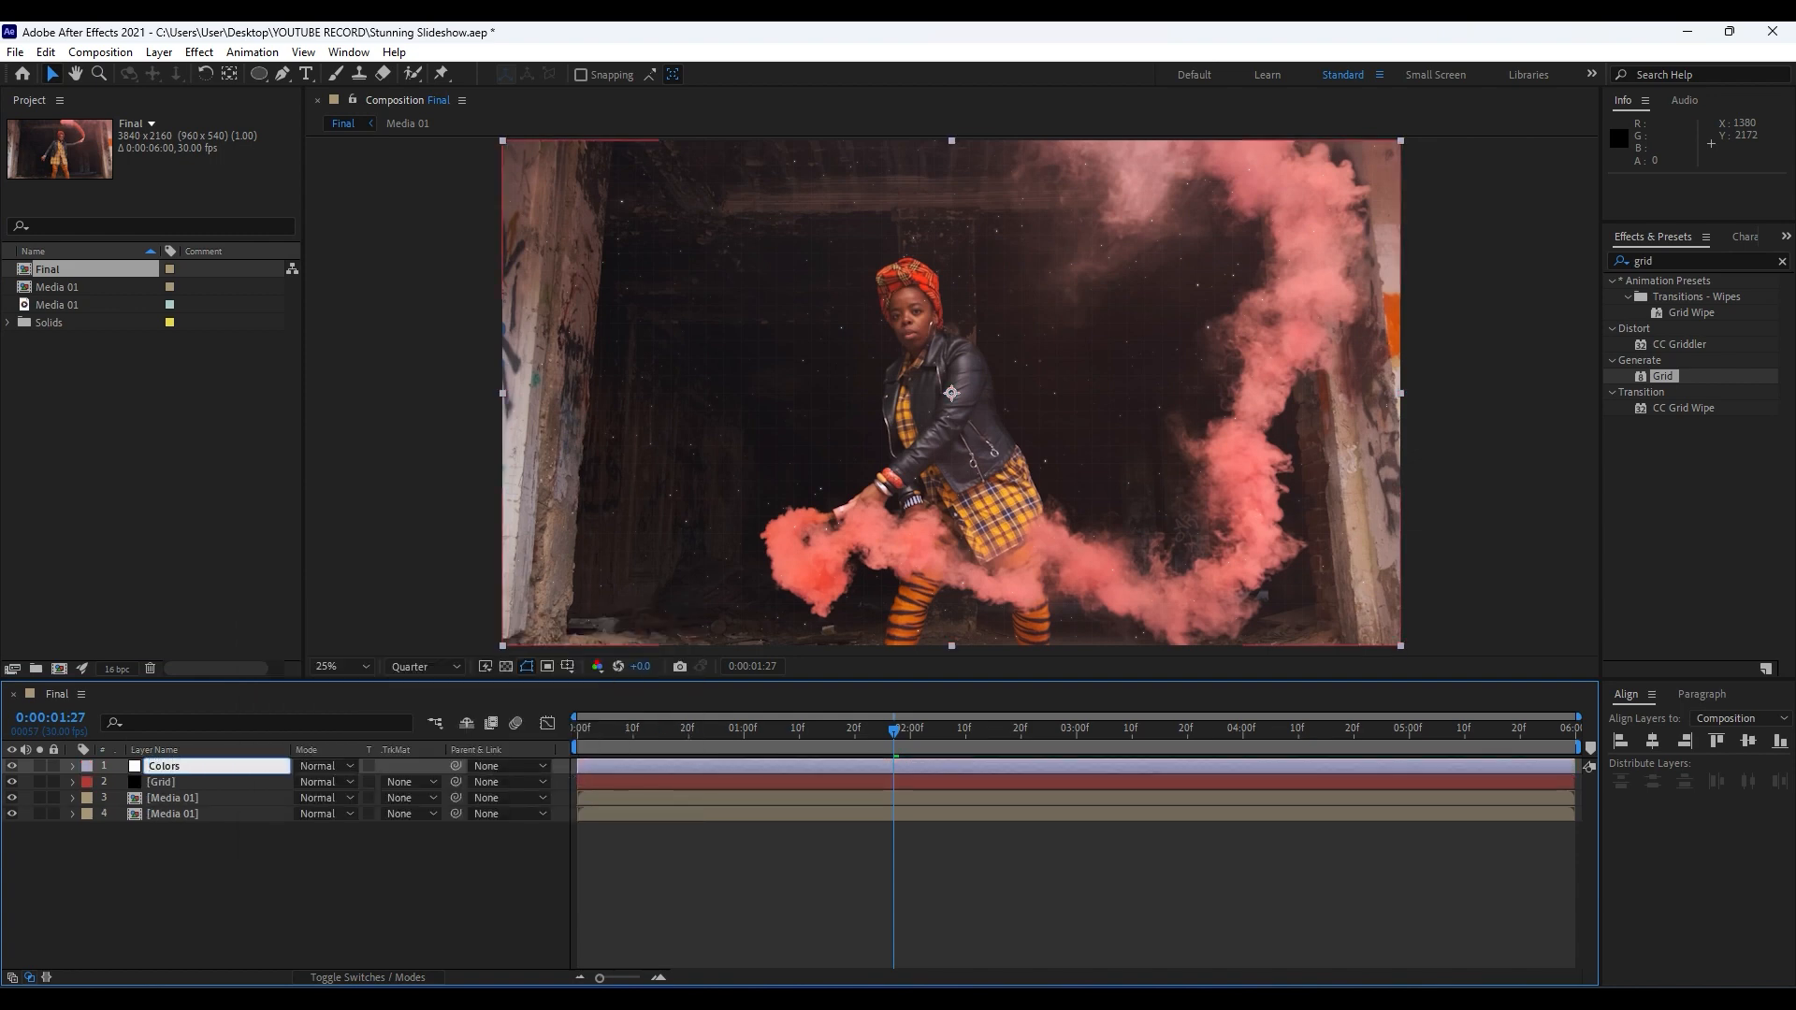
pyautogui.click(261, 921)
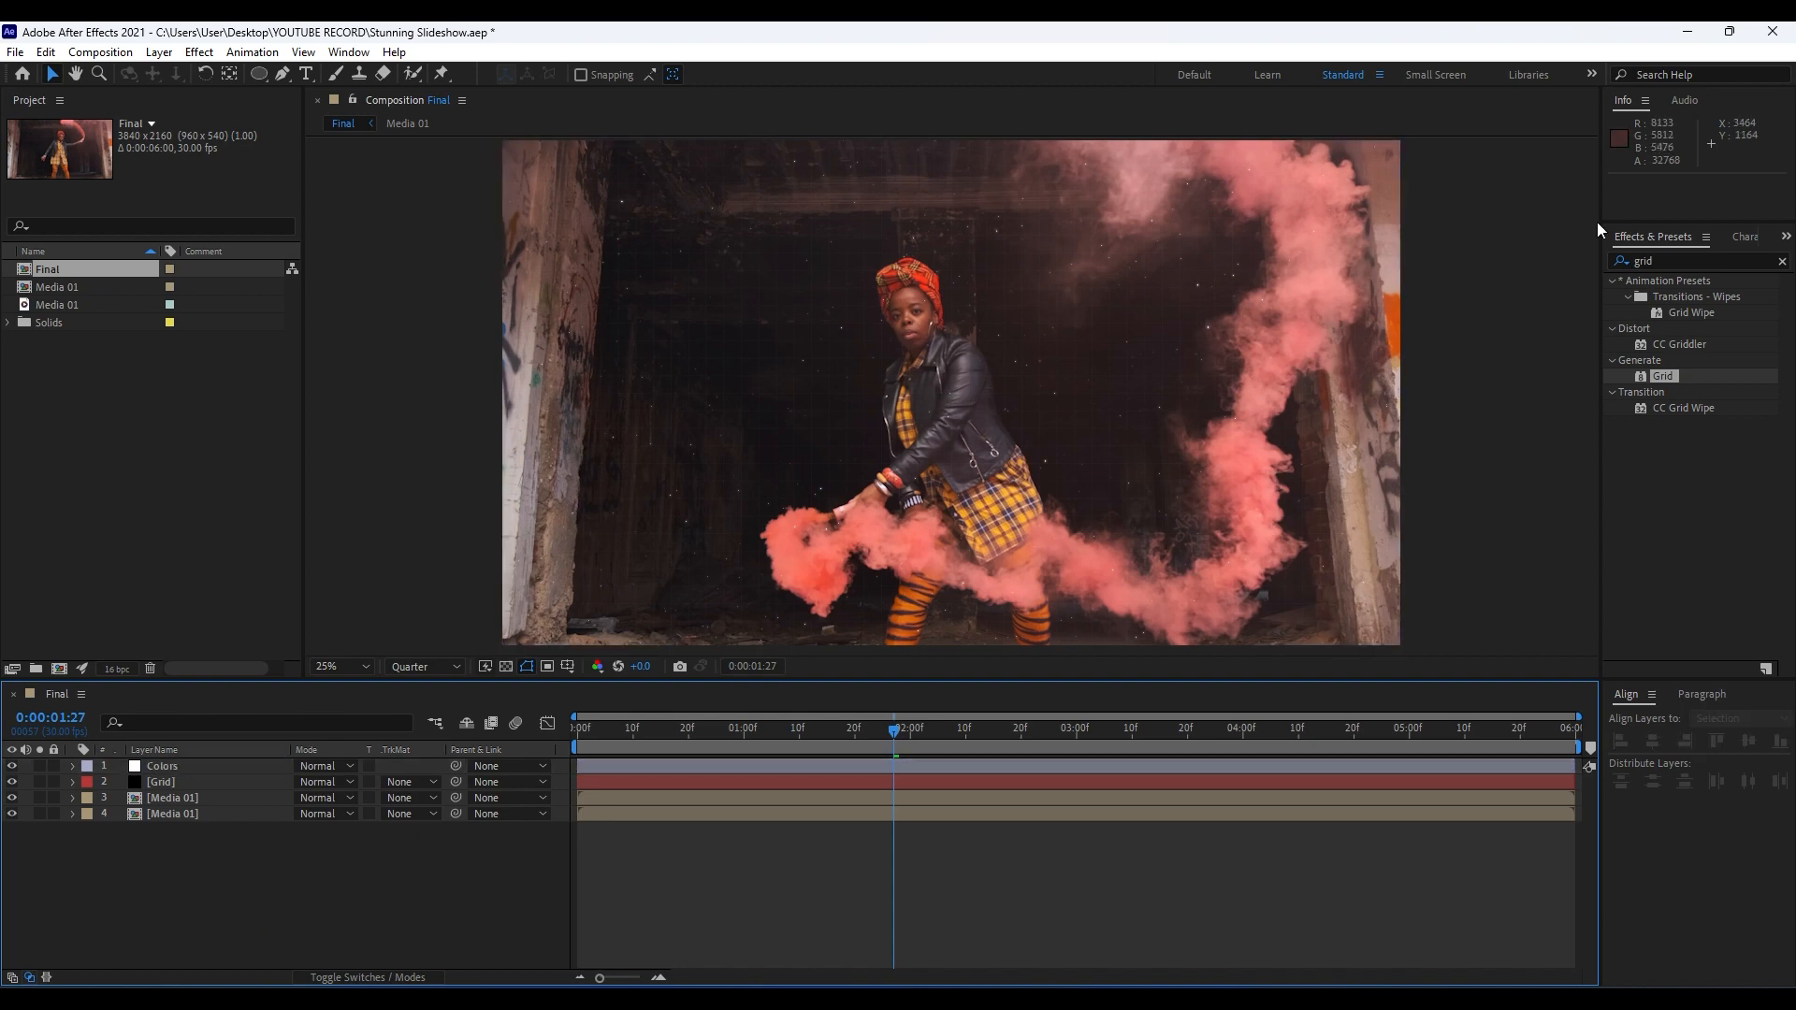
# Find the 4-Color Gradient effect and apply it to the Colors adjustment layer.
pyautogui.click(1700, 258)
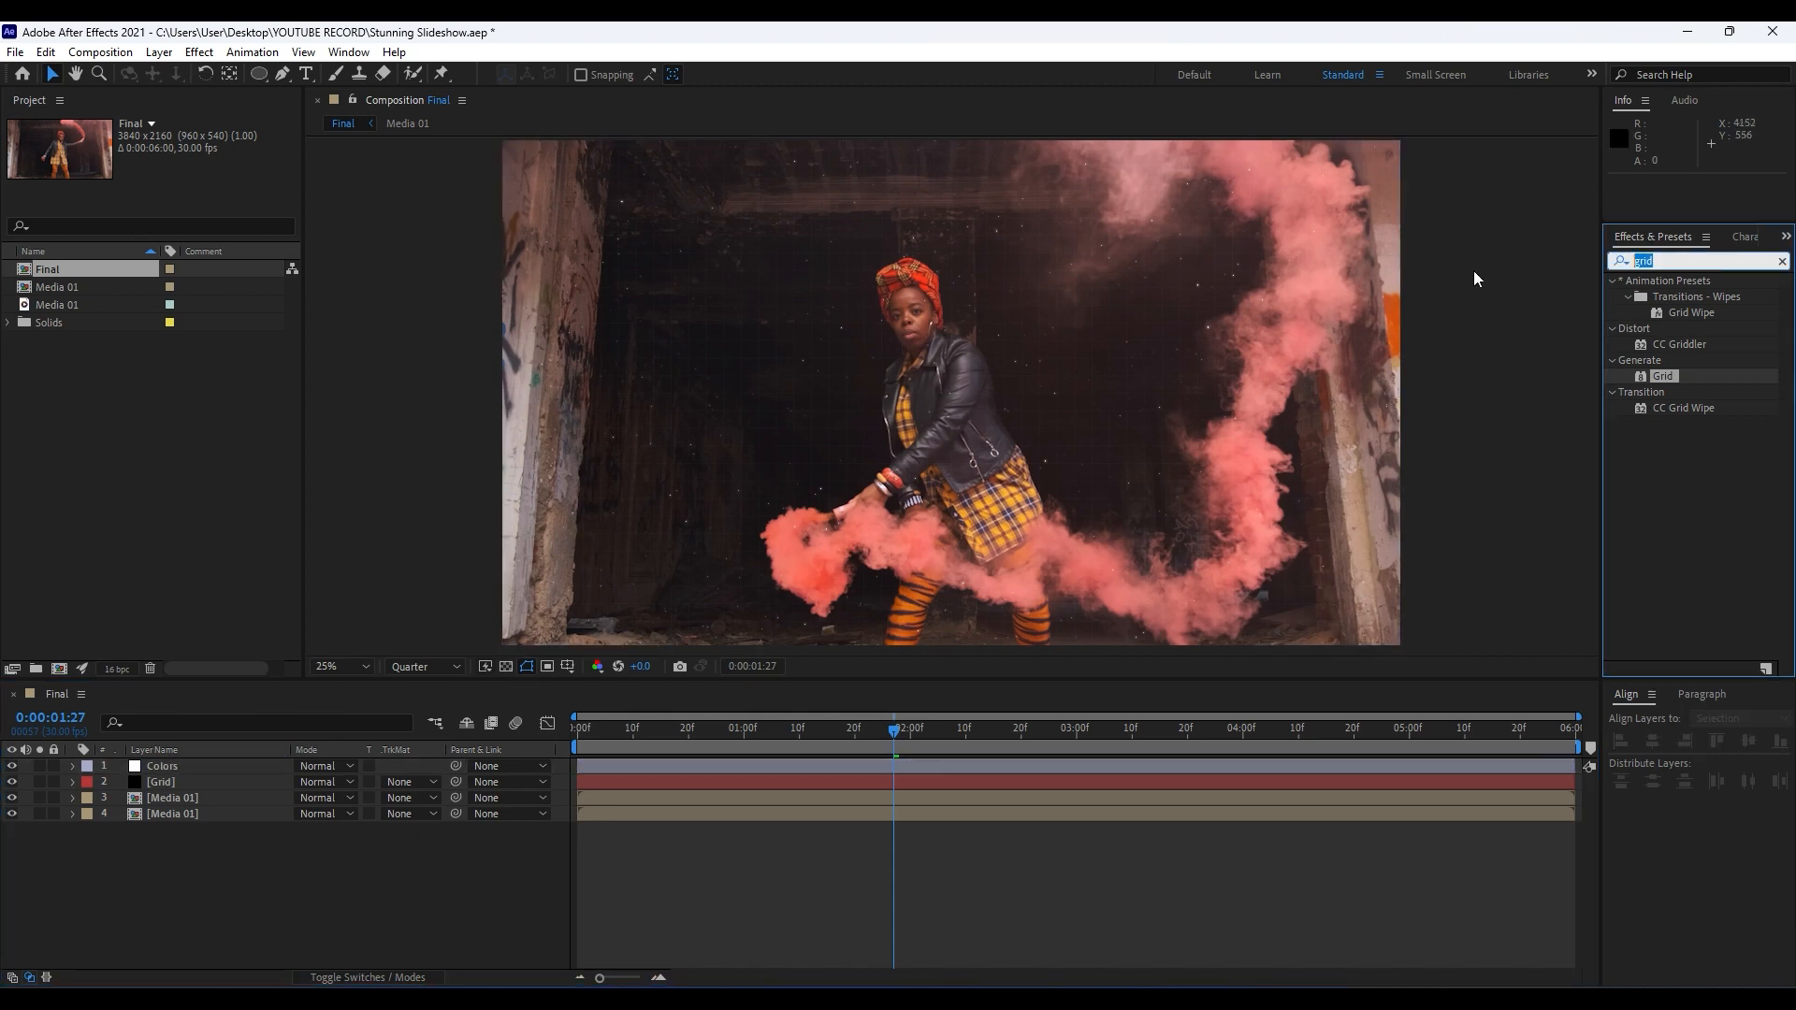
pyautogui.write('4-4')
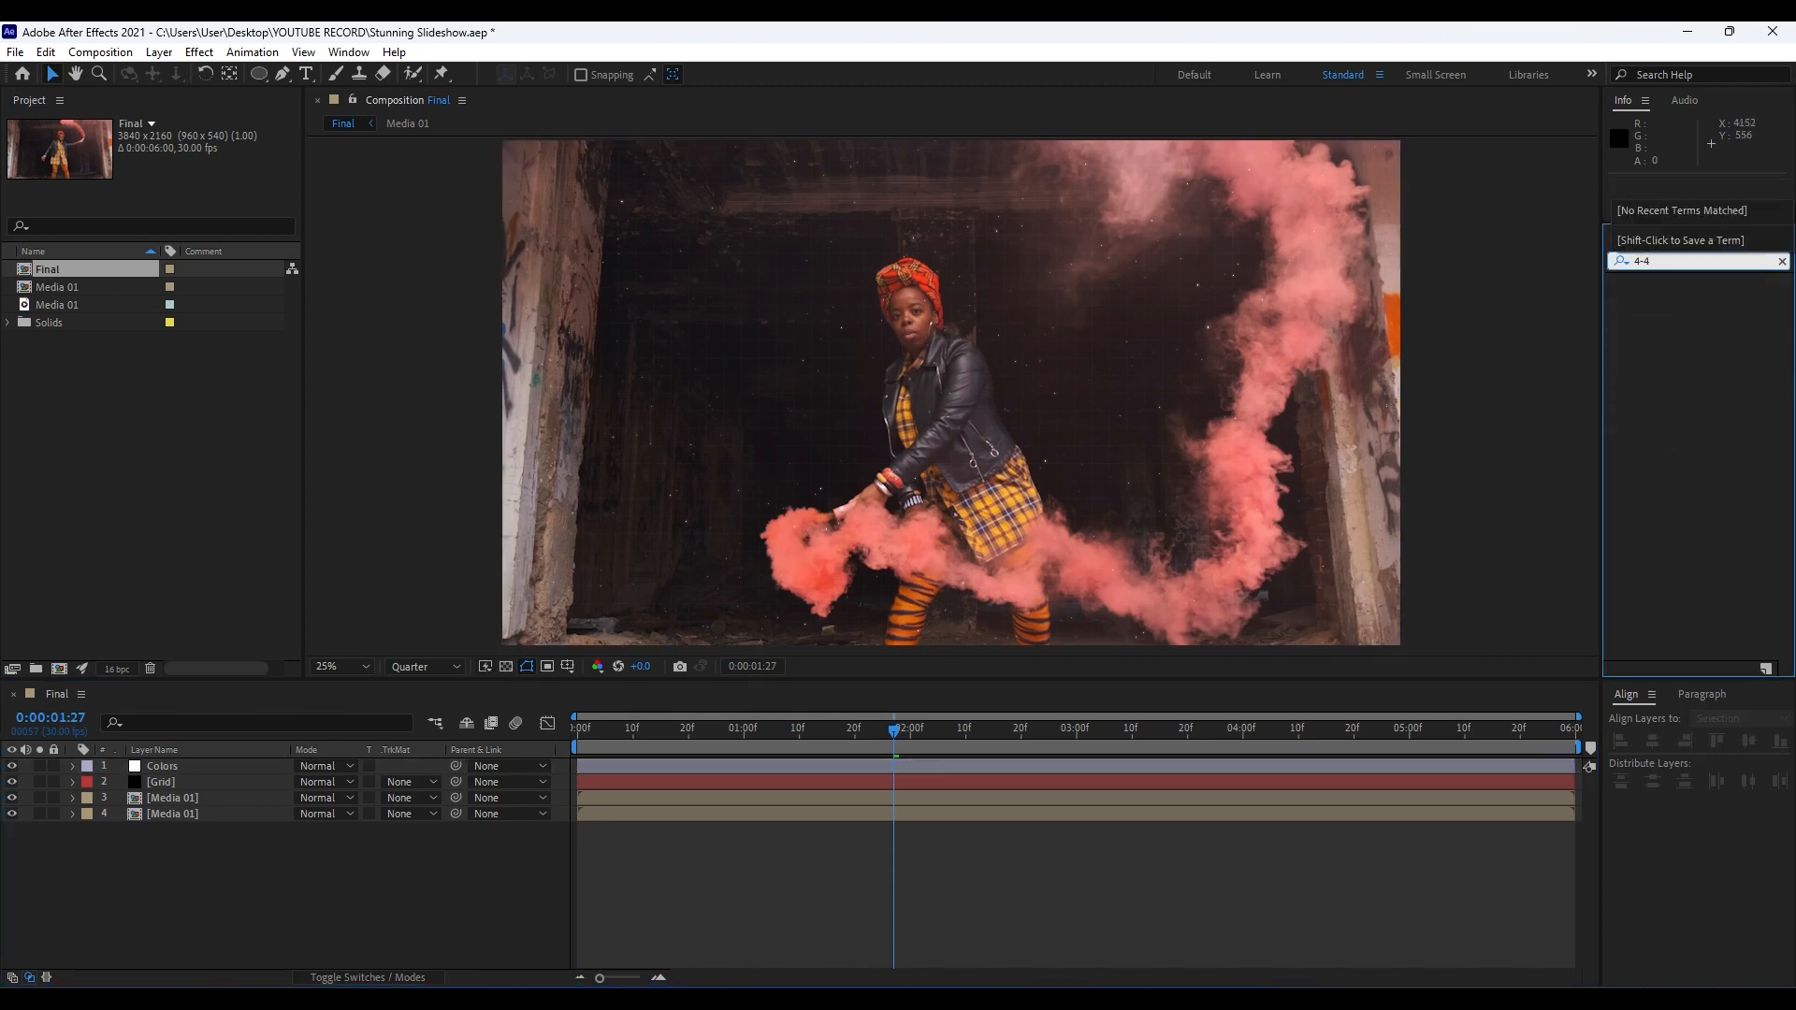
pyautogui.press('BackSpace')
pyautogui.moveTo(1691, 296); pyautogui.dragTo(200, 769)
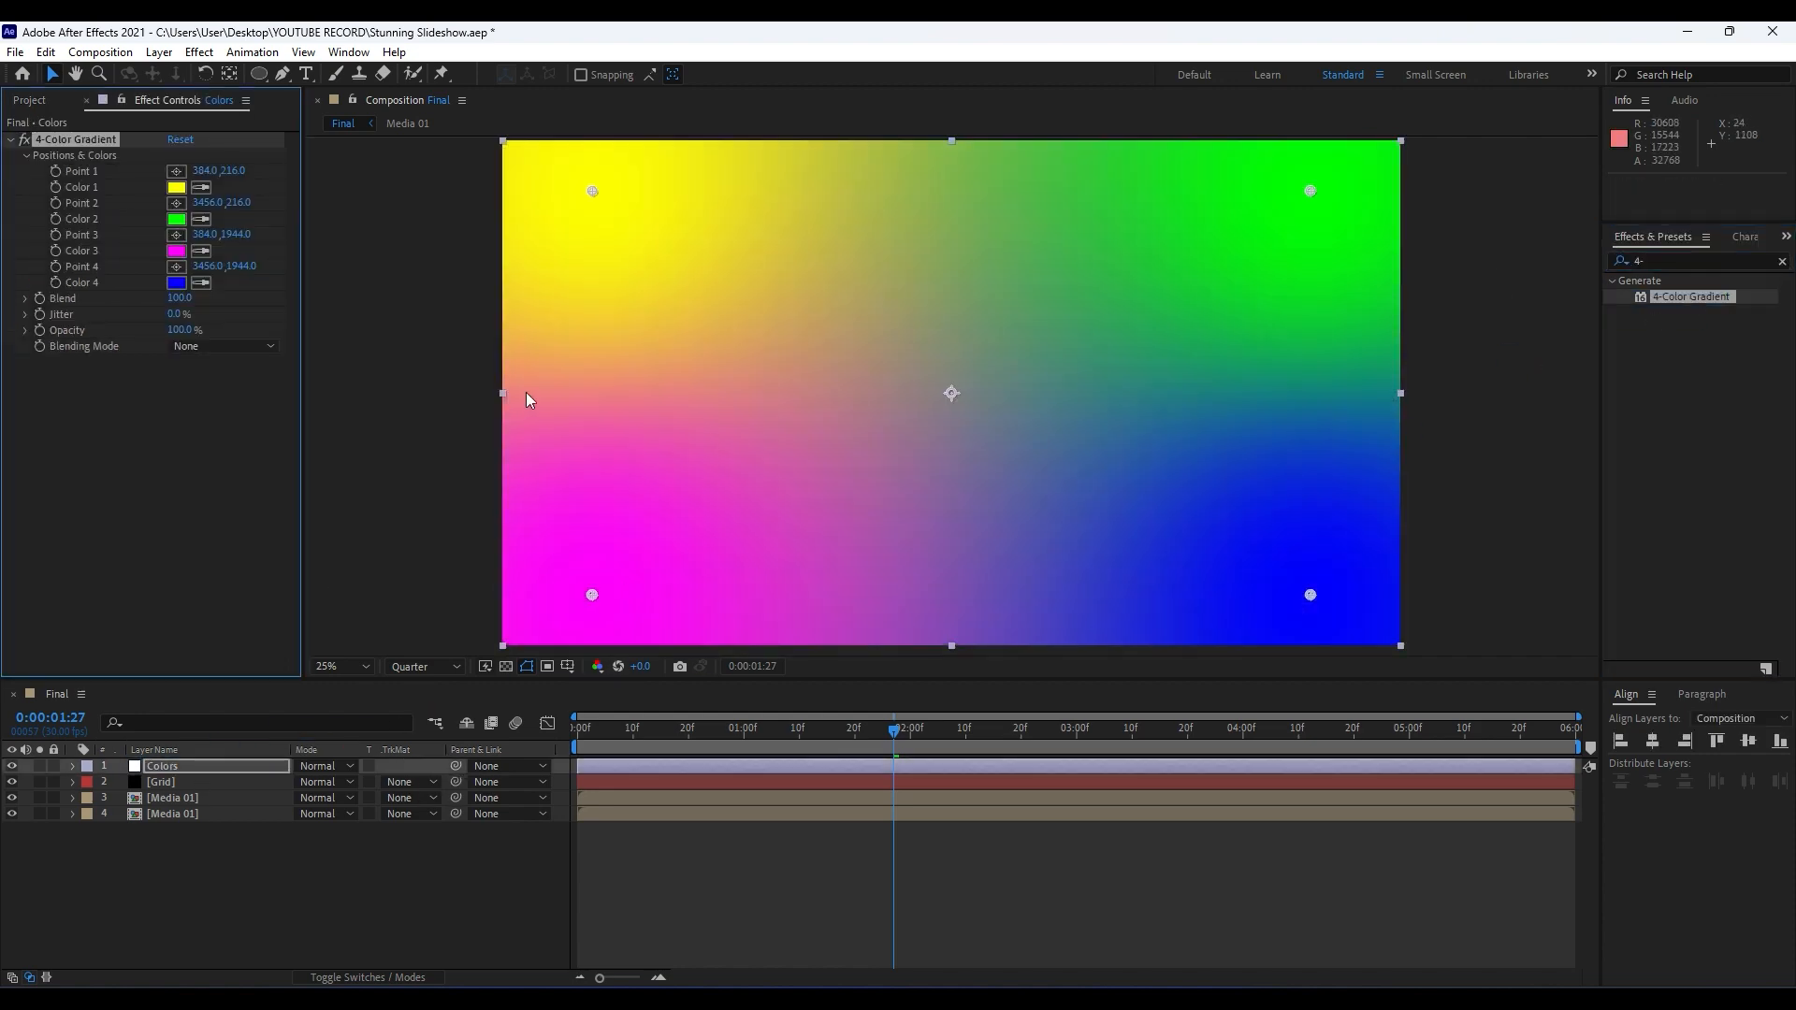
# Move gradient Point 1 to about (-272, -664) and Point 2 to about (3088, -336), above the frame.
pyautogui.scroll(-1, 594, 350)
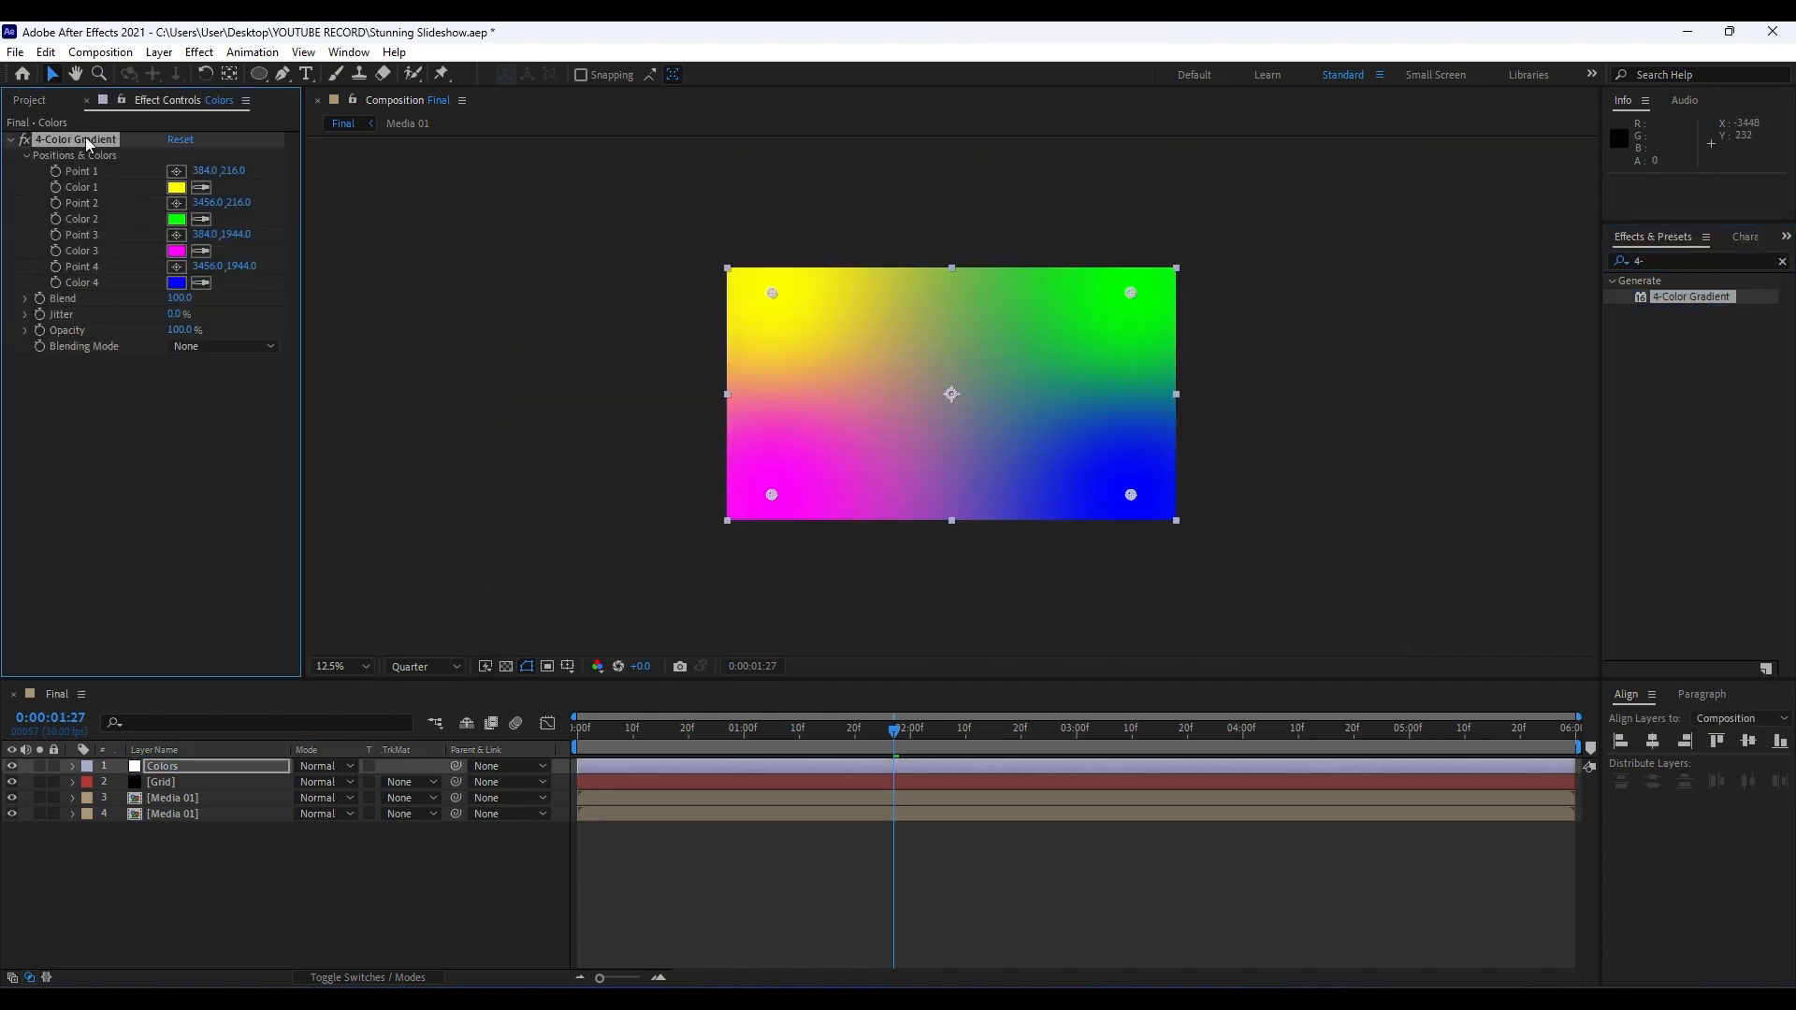
pyautogui.moveTo(769, 292); pyautogui.dragTo(694, 190)
pyautogui.moveTo(1130, 293); pyautogui.dragTo(1087, 228)
# Move gradient Point 3 to about (544, 3720) and Point 4 to about (4064, 4280), below the frame.
pyautogui.scroll(-1, 774, 501)
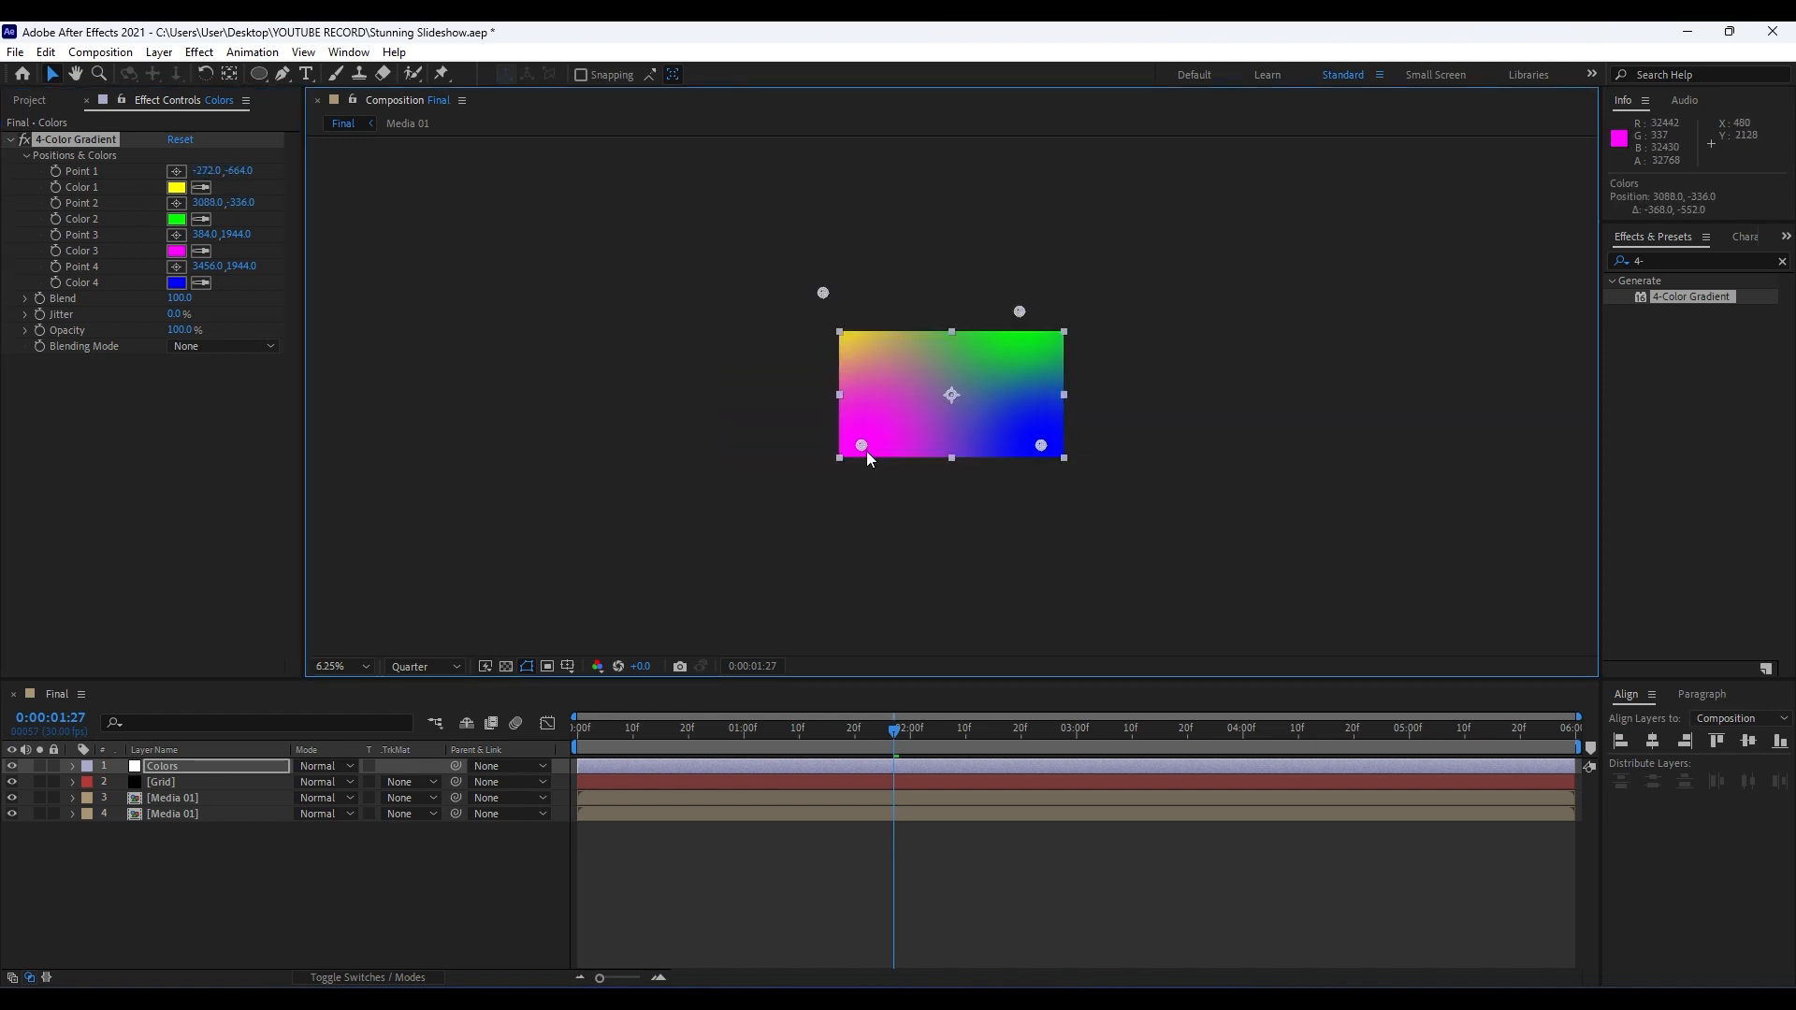
pyautogui.moveTo(862, 446); pyautogui.dragTo(871, 549)
pyautogui.moveTo(1047, 456); pyautogui.dragTo(1080, 581)
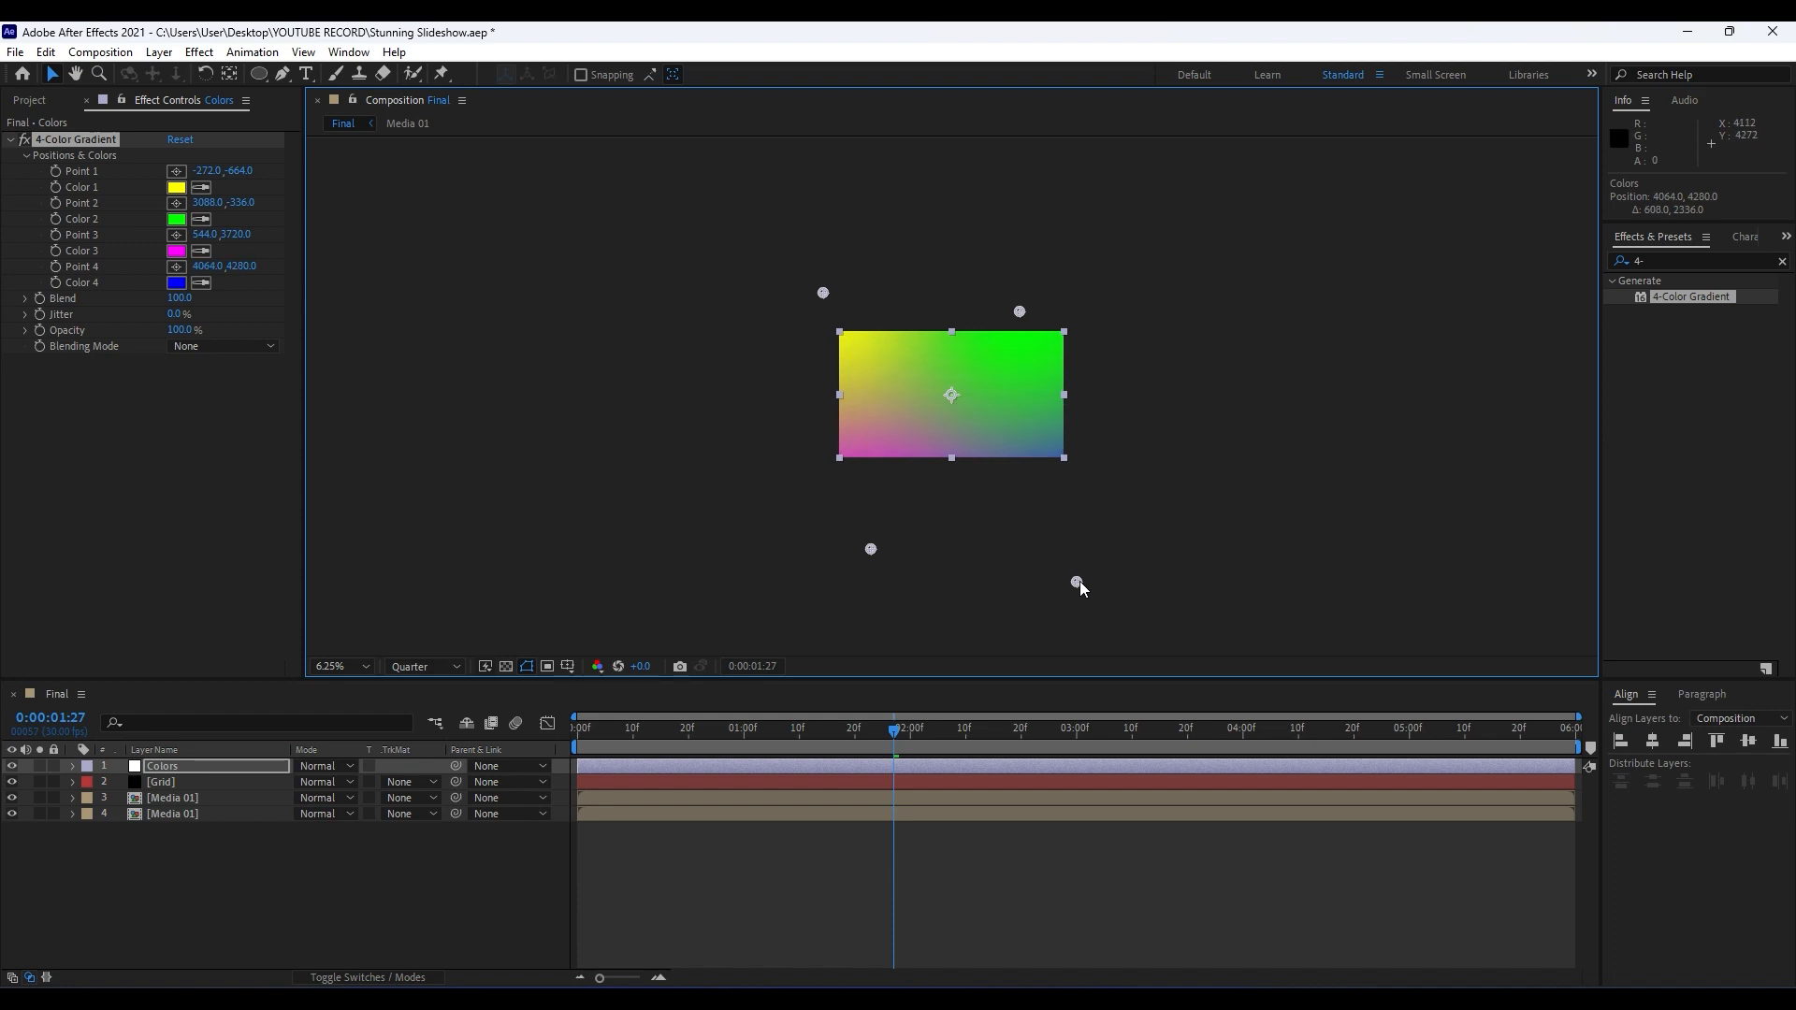
pyautogui.scroll(1, 975, 464)
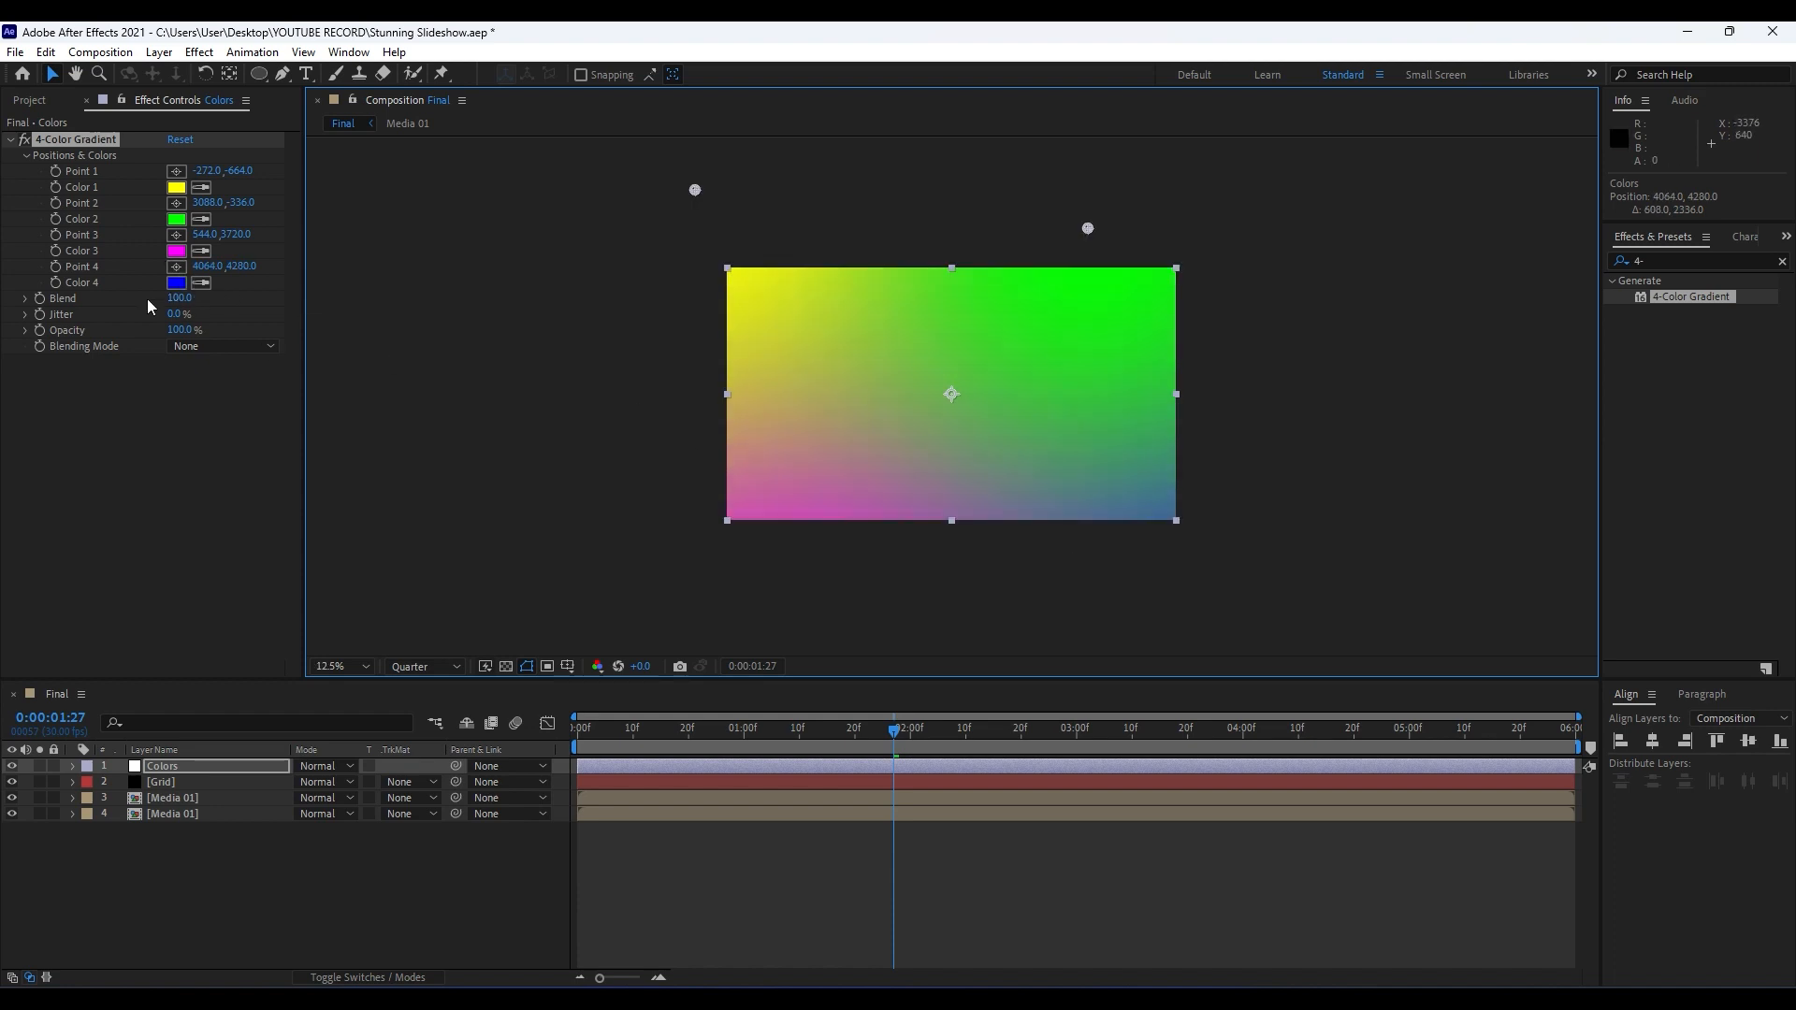
# Sample the Color 4 blue into gradient Color 3 and adjust Color 3 to 005AFF.
pyautogui.click(202, 251)
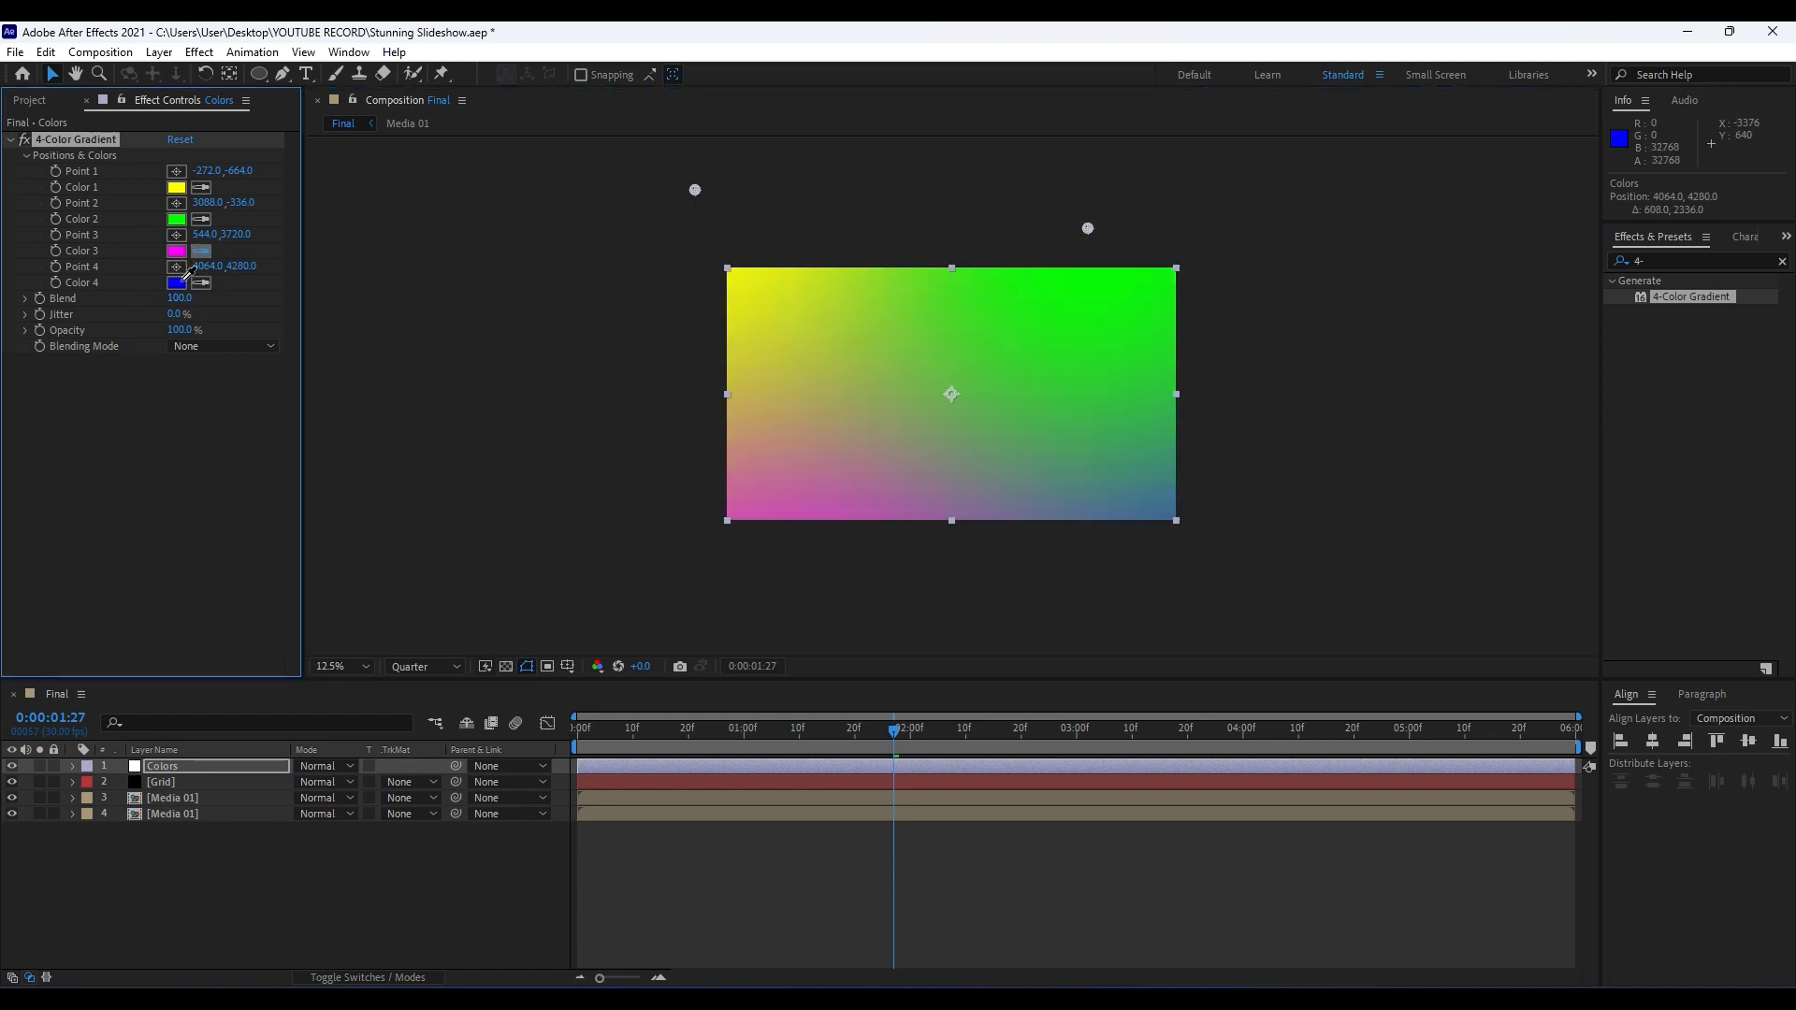
pyautogui.click(176, 283)
pyautogui.click(175, 251)
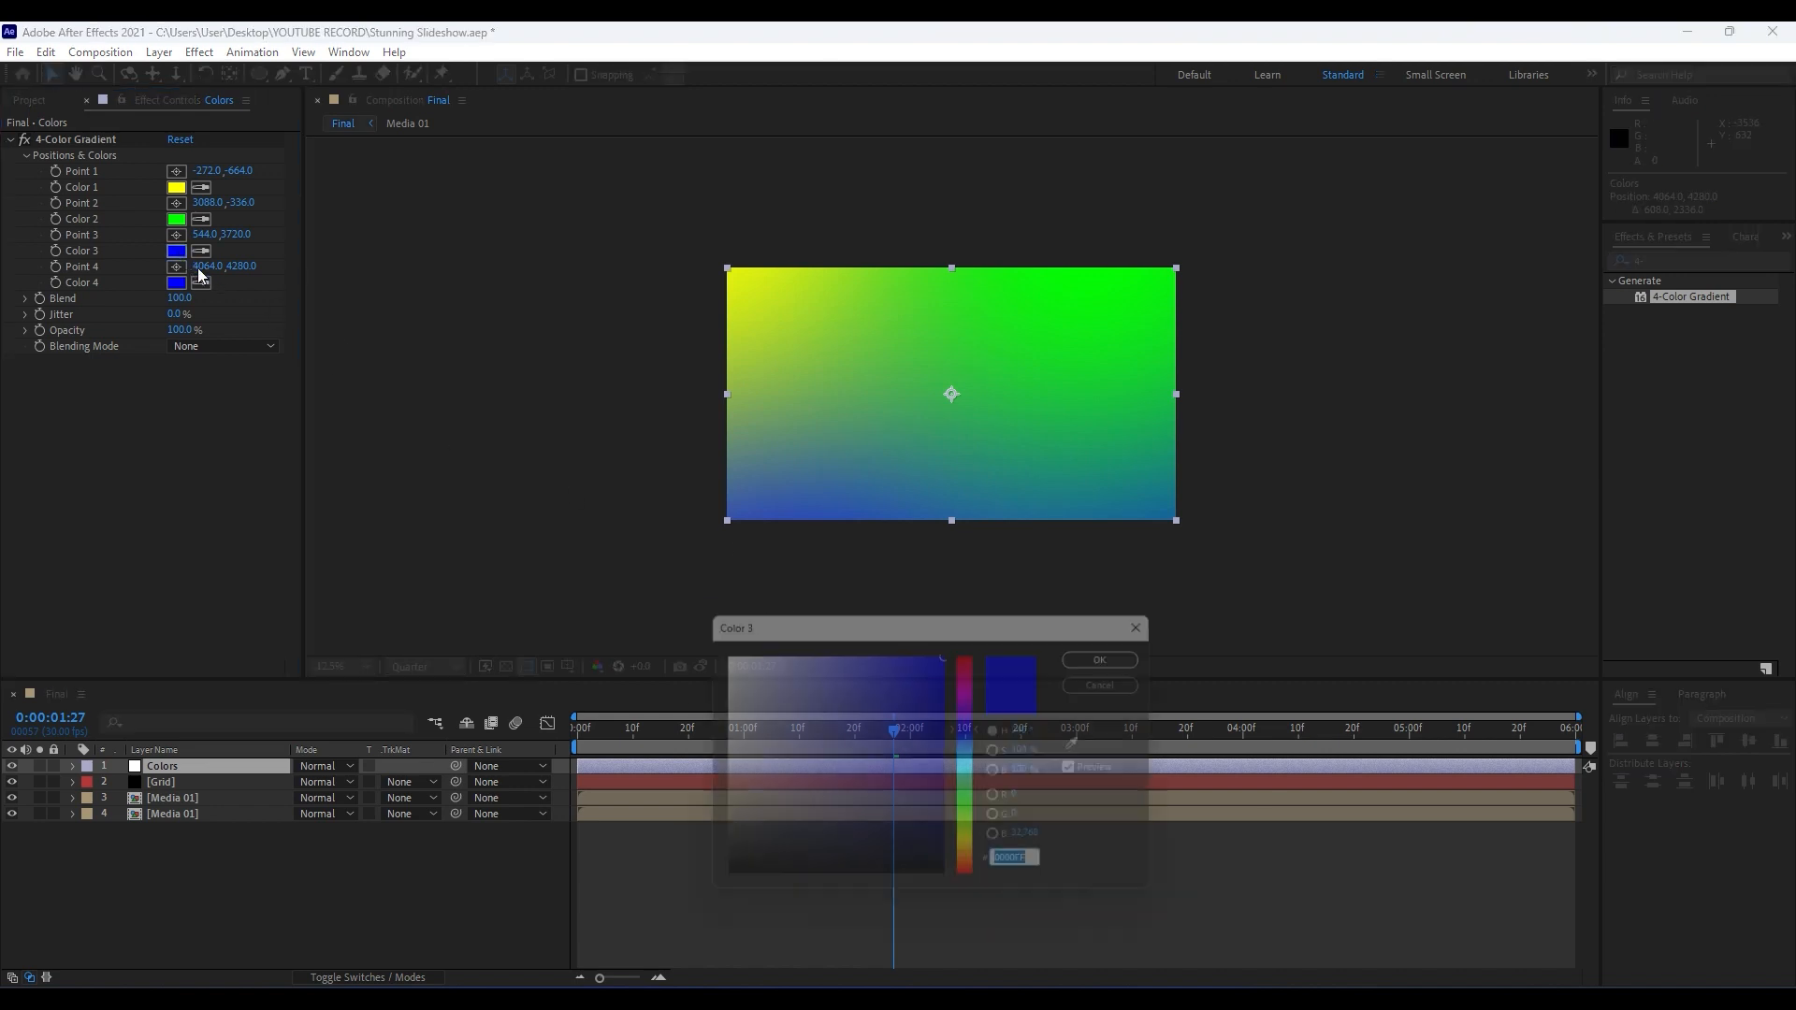
pyautogui.click(968, 743)
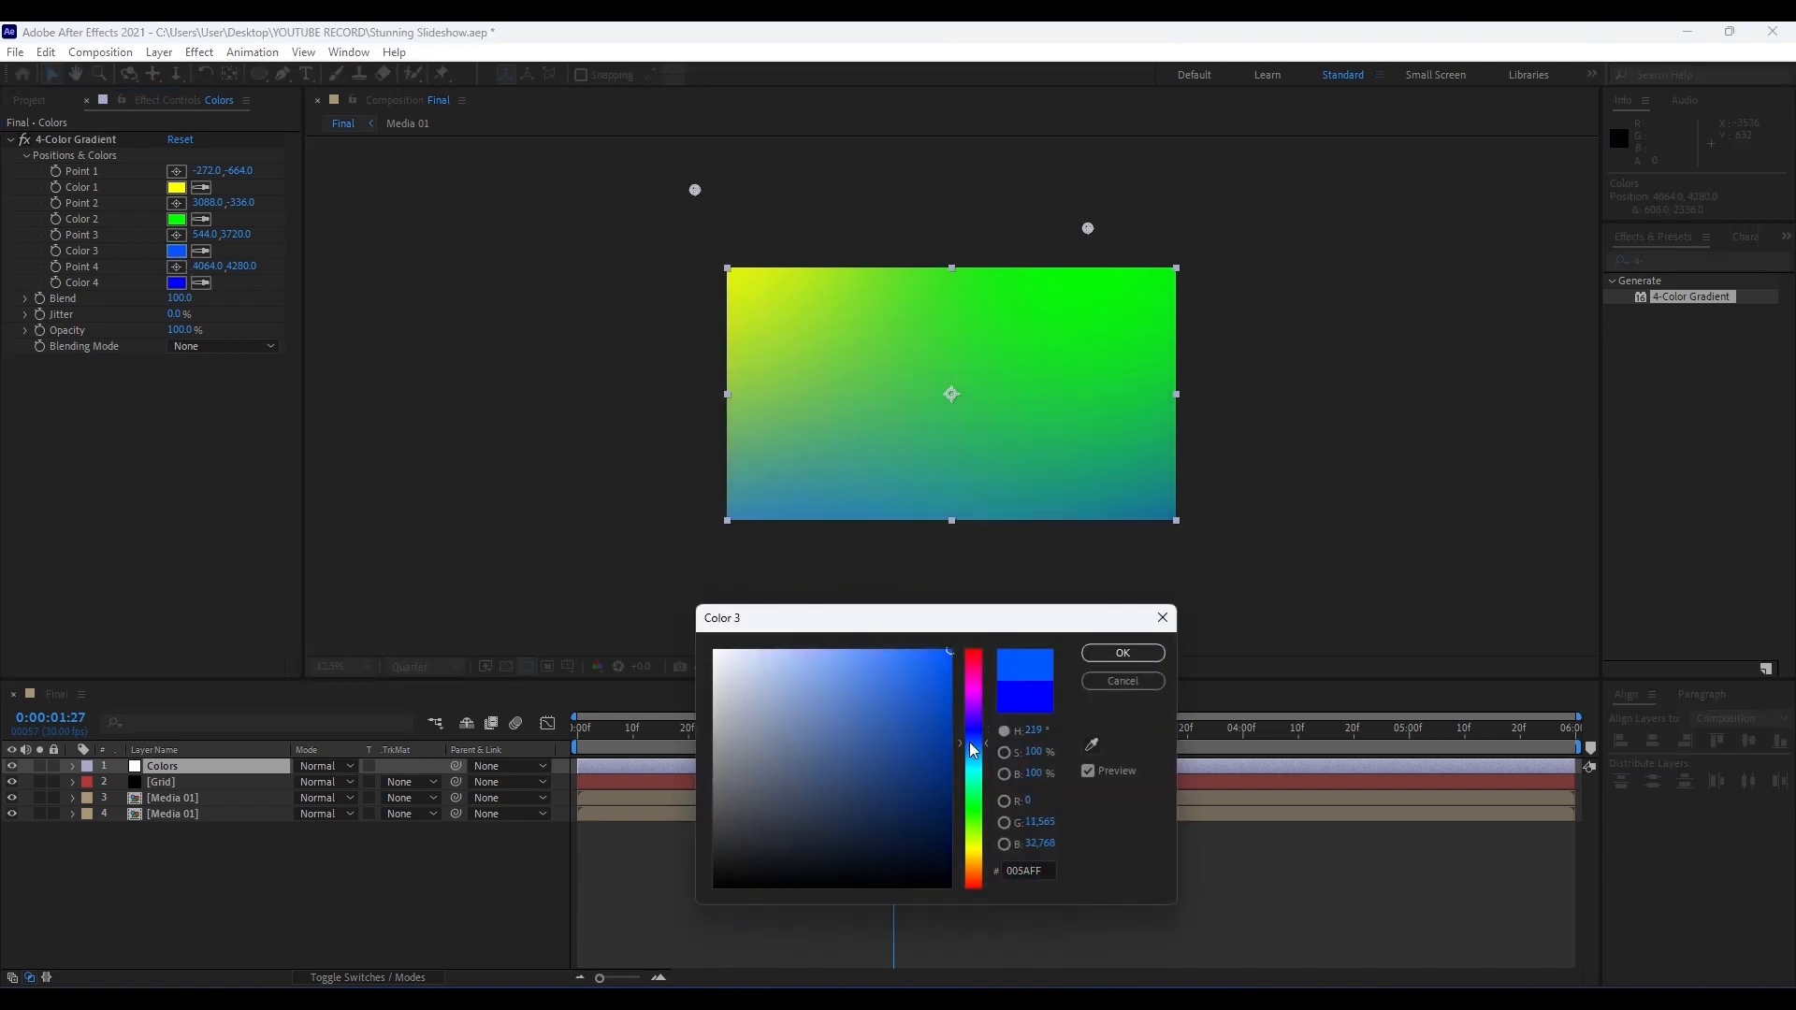
pyautogui.click(1123, 653)
# Replace gradient Color 2 and Color 1 with the pure blue sampled from the effect's existing blue swatches.
pyautogui.click(203, 220)
pyautogui.click(176, 282)
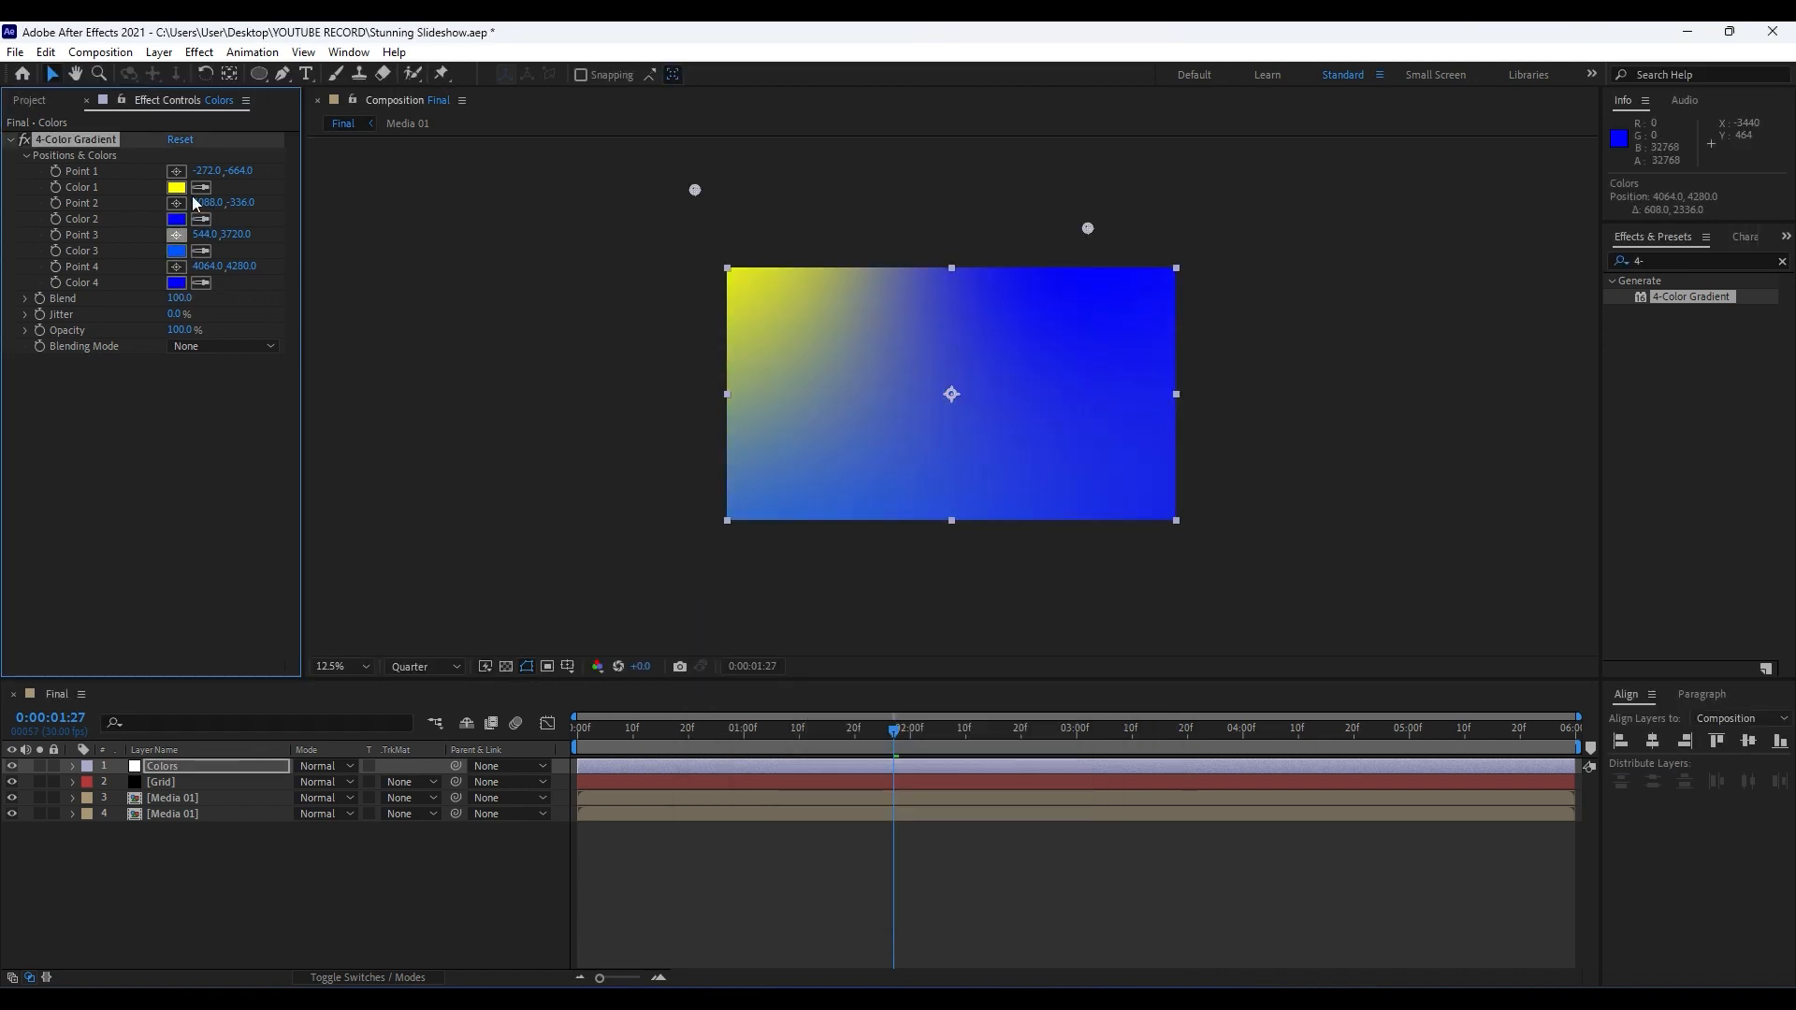
pyautogui.click(201, 187)
pyautogui.click(183, 221)
# Shift the hue of gradient Color 2 to the lighter blue 008AFF.
pyautogui.click(178, 221)
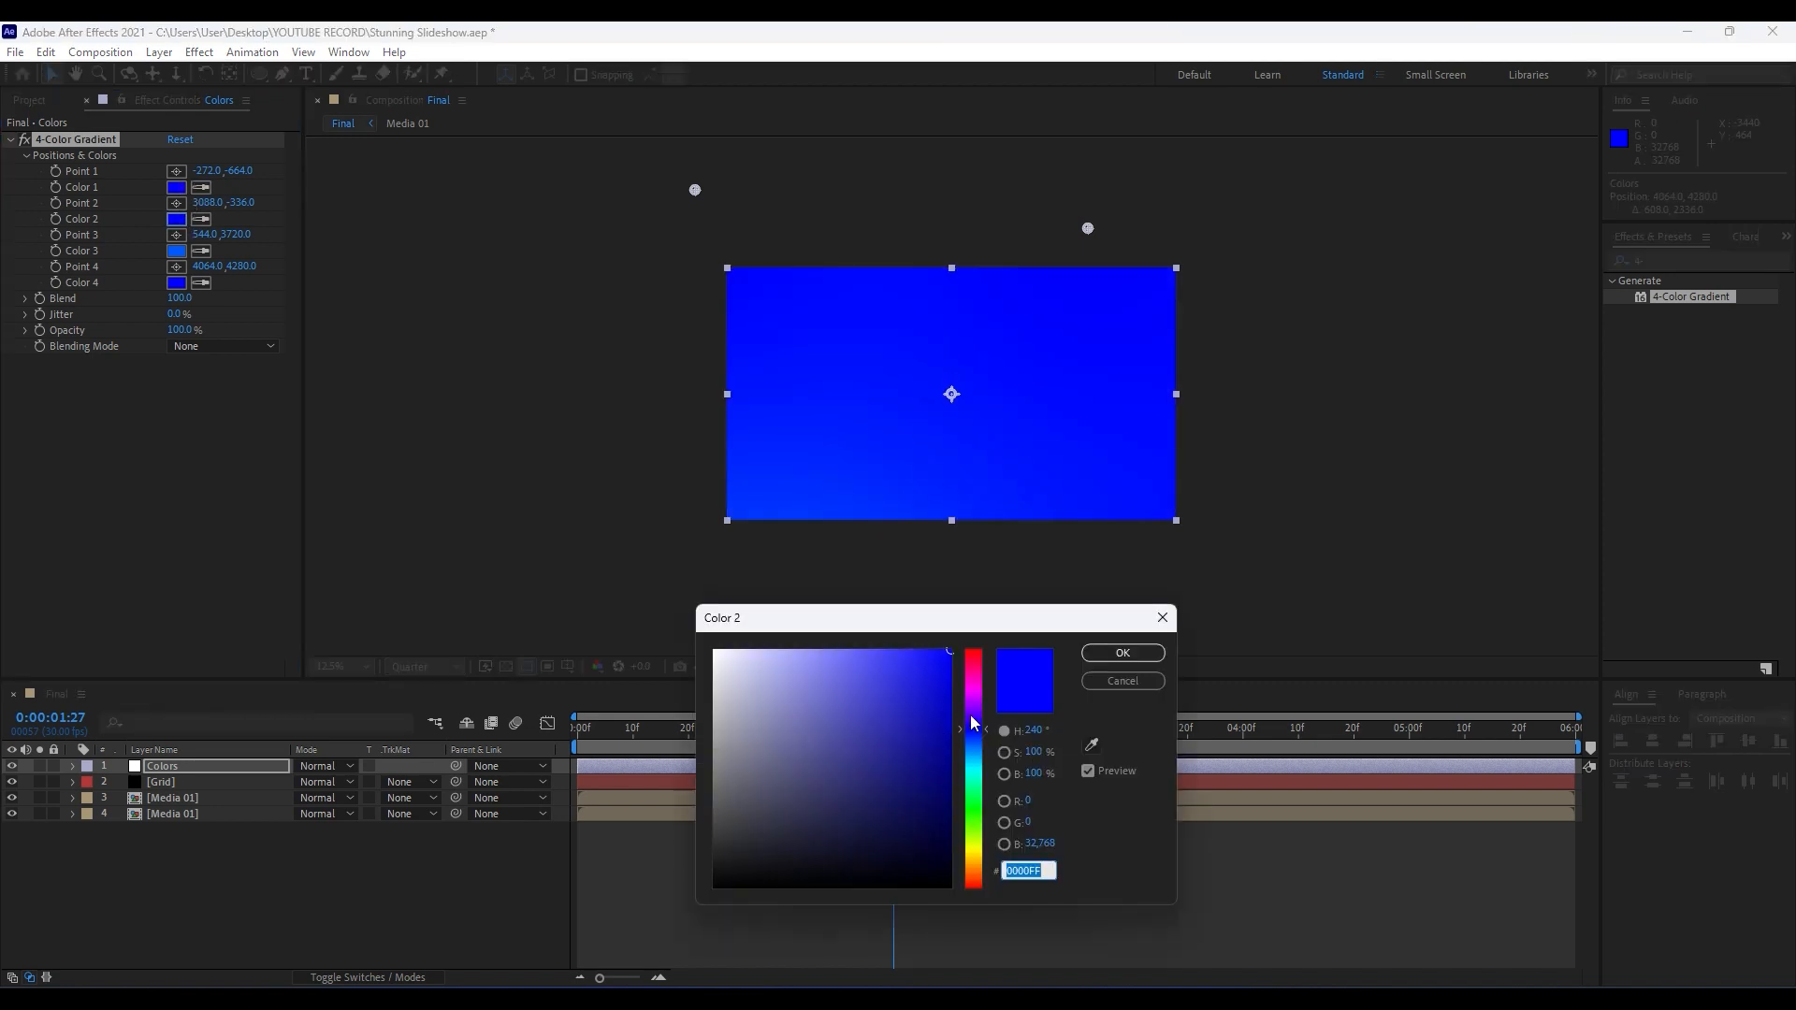
pyautogui.click(977, 749)
pyautogui.moveTo(978, 749); pyautogui.dragTo(976, 752)
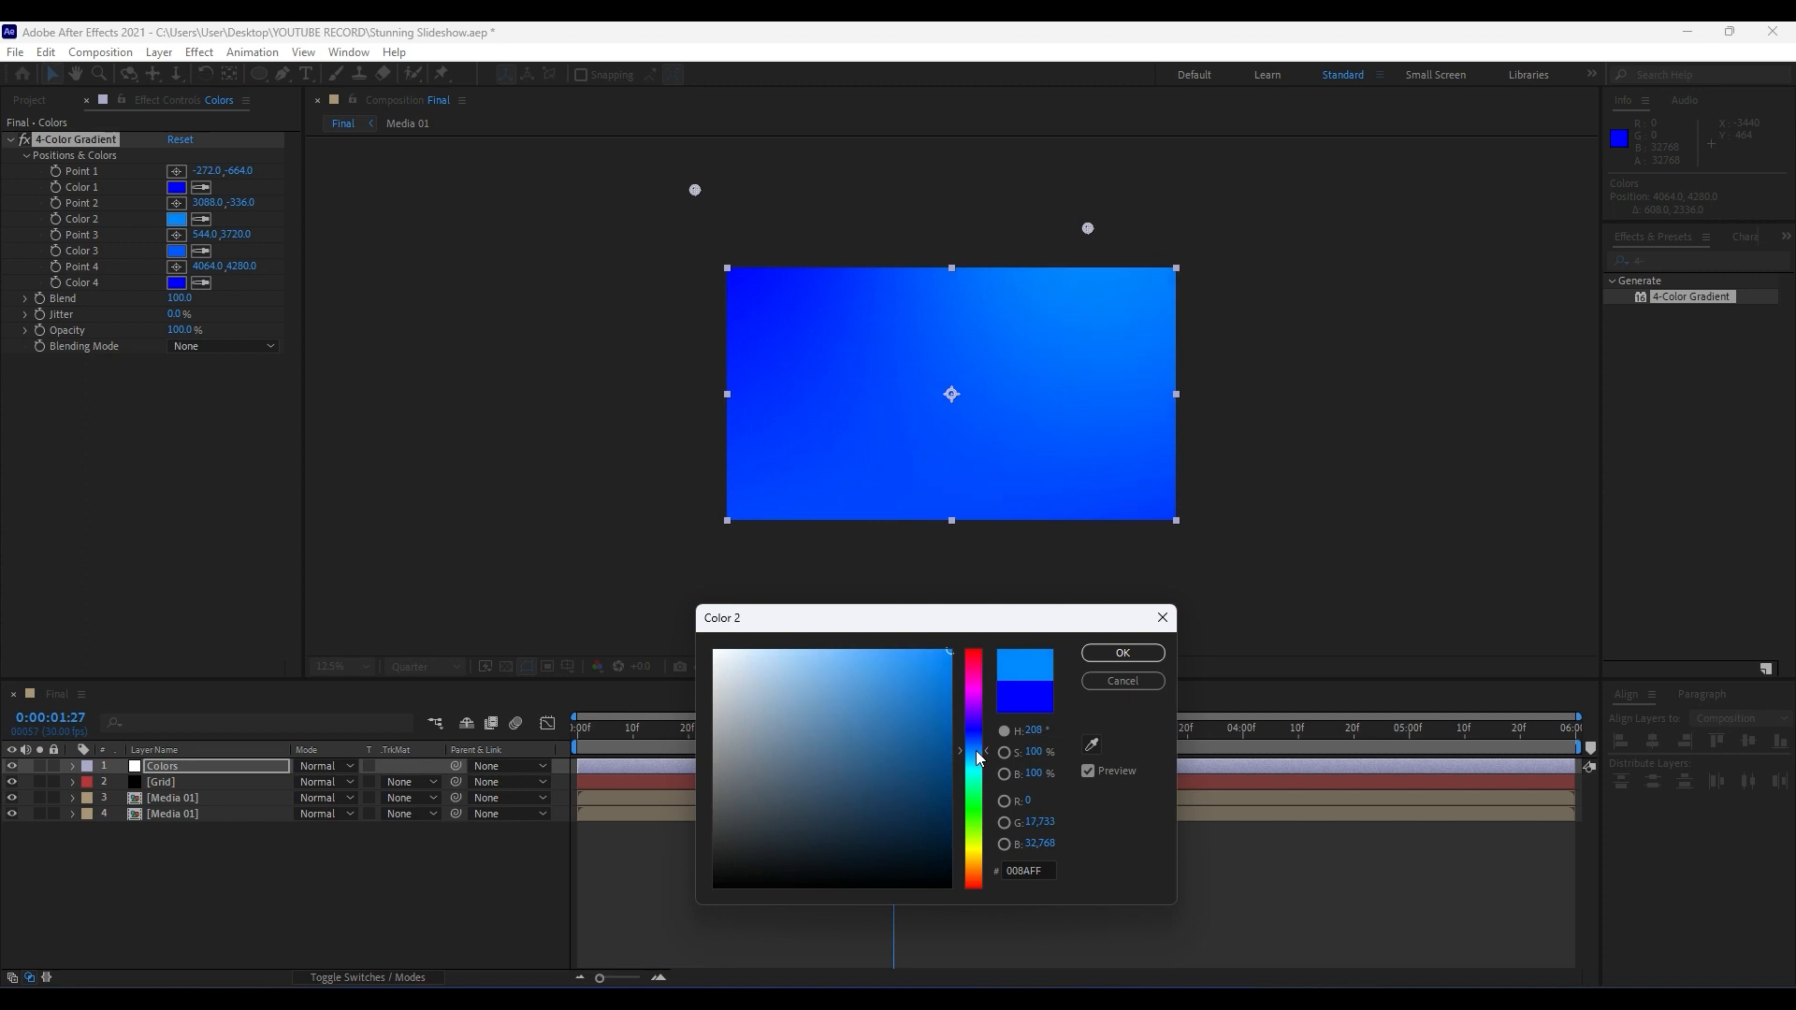
pyautogui.click(1108, 656)
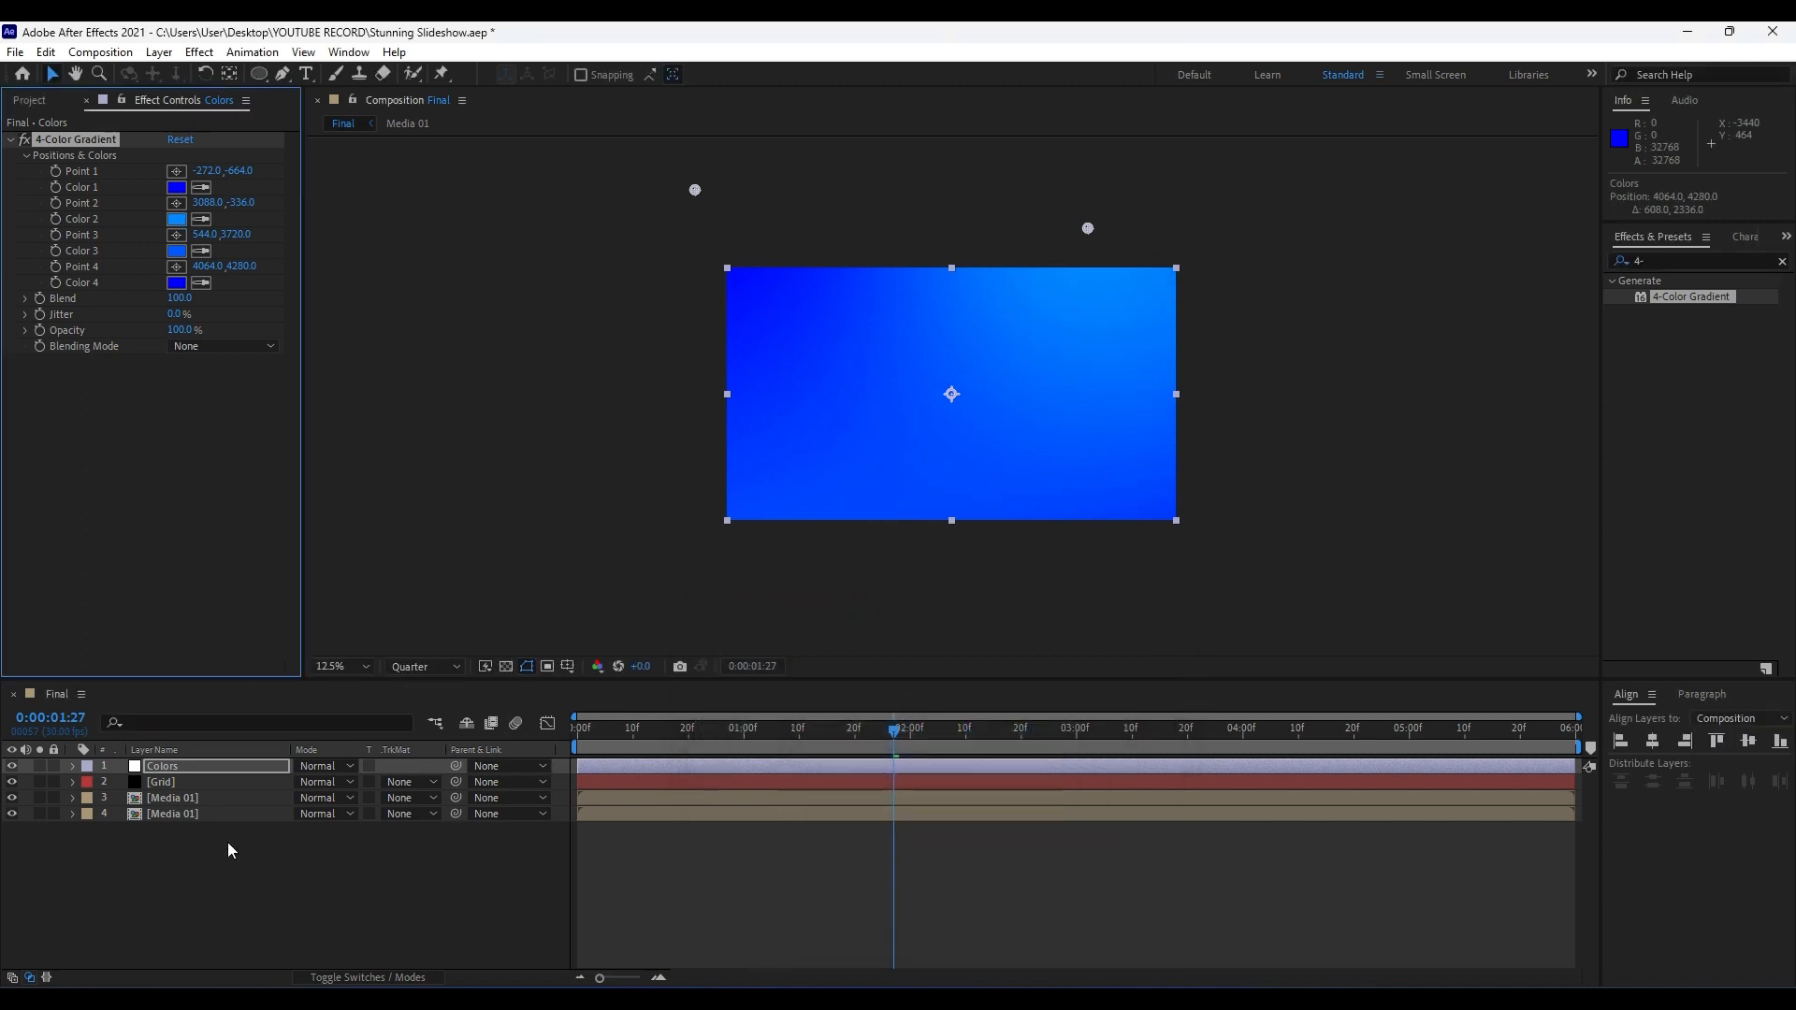
# Set the Colors layer's blending mode to Overlay.
pyautogui.click(315, 768)
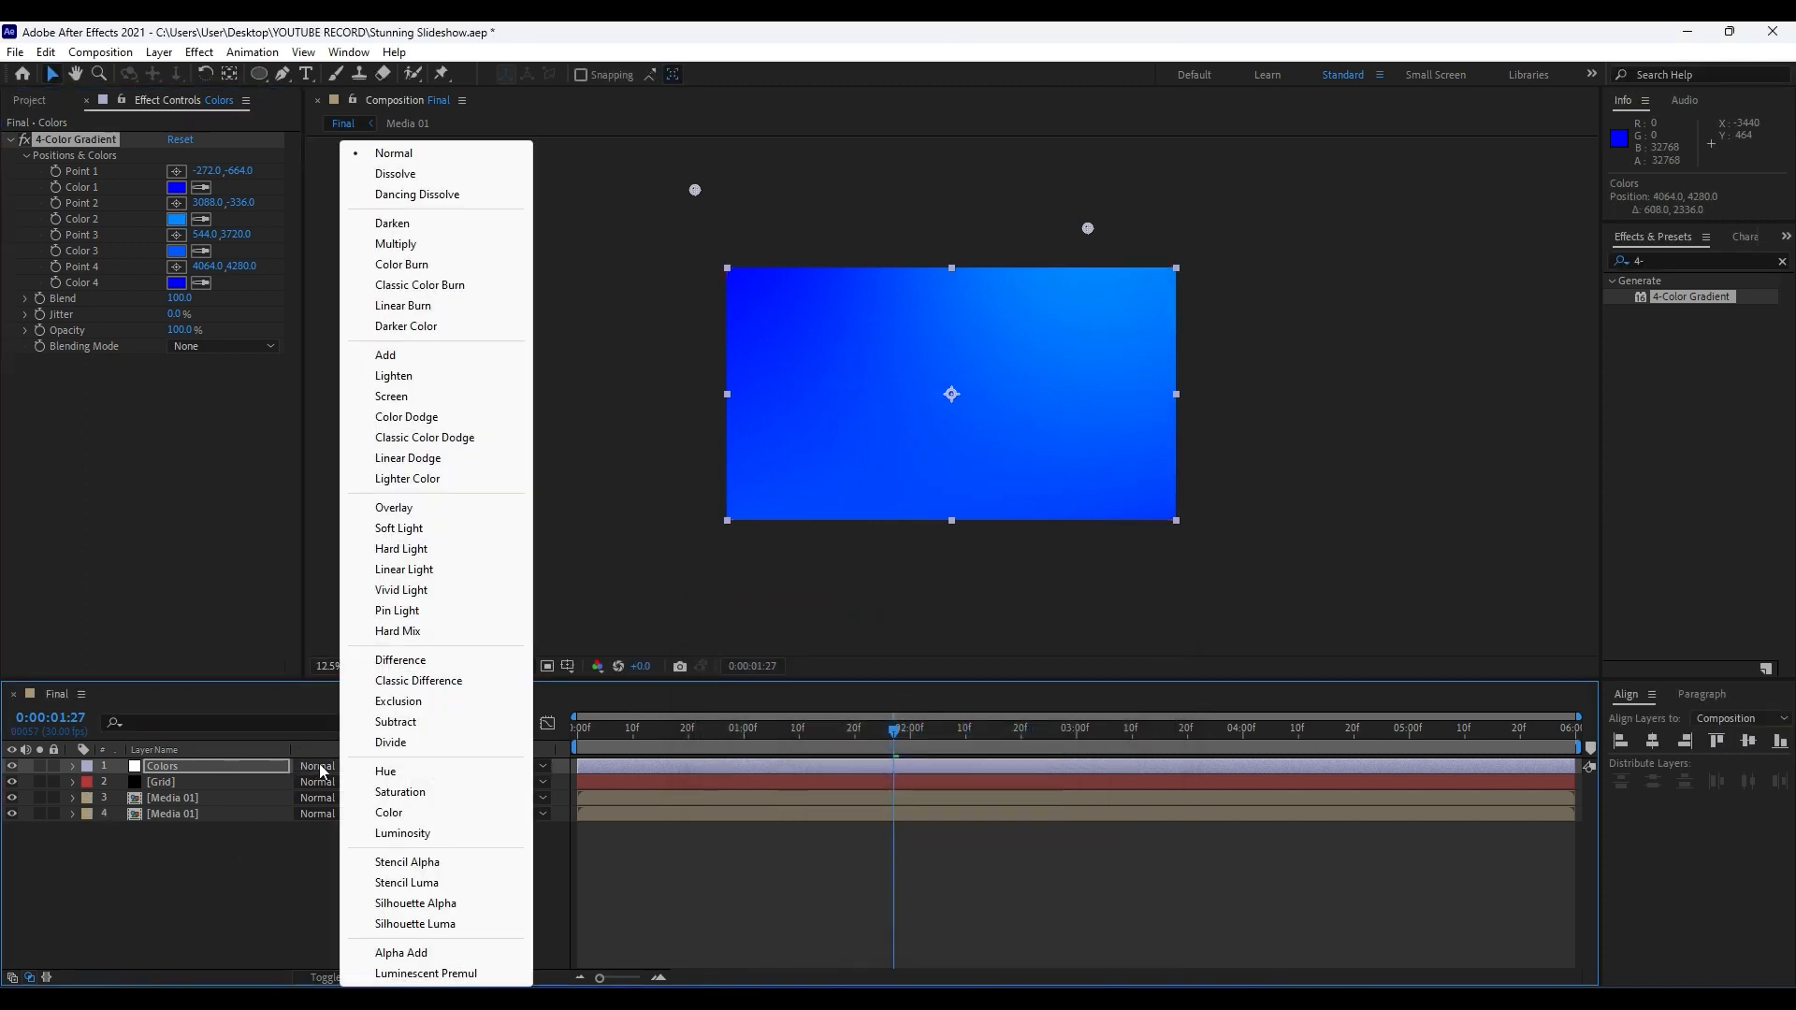
pyautogui.click(432, 510)
pyautogui.press('.')
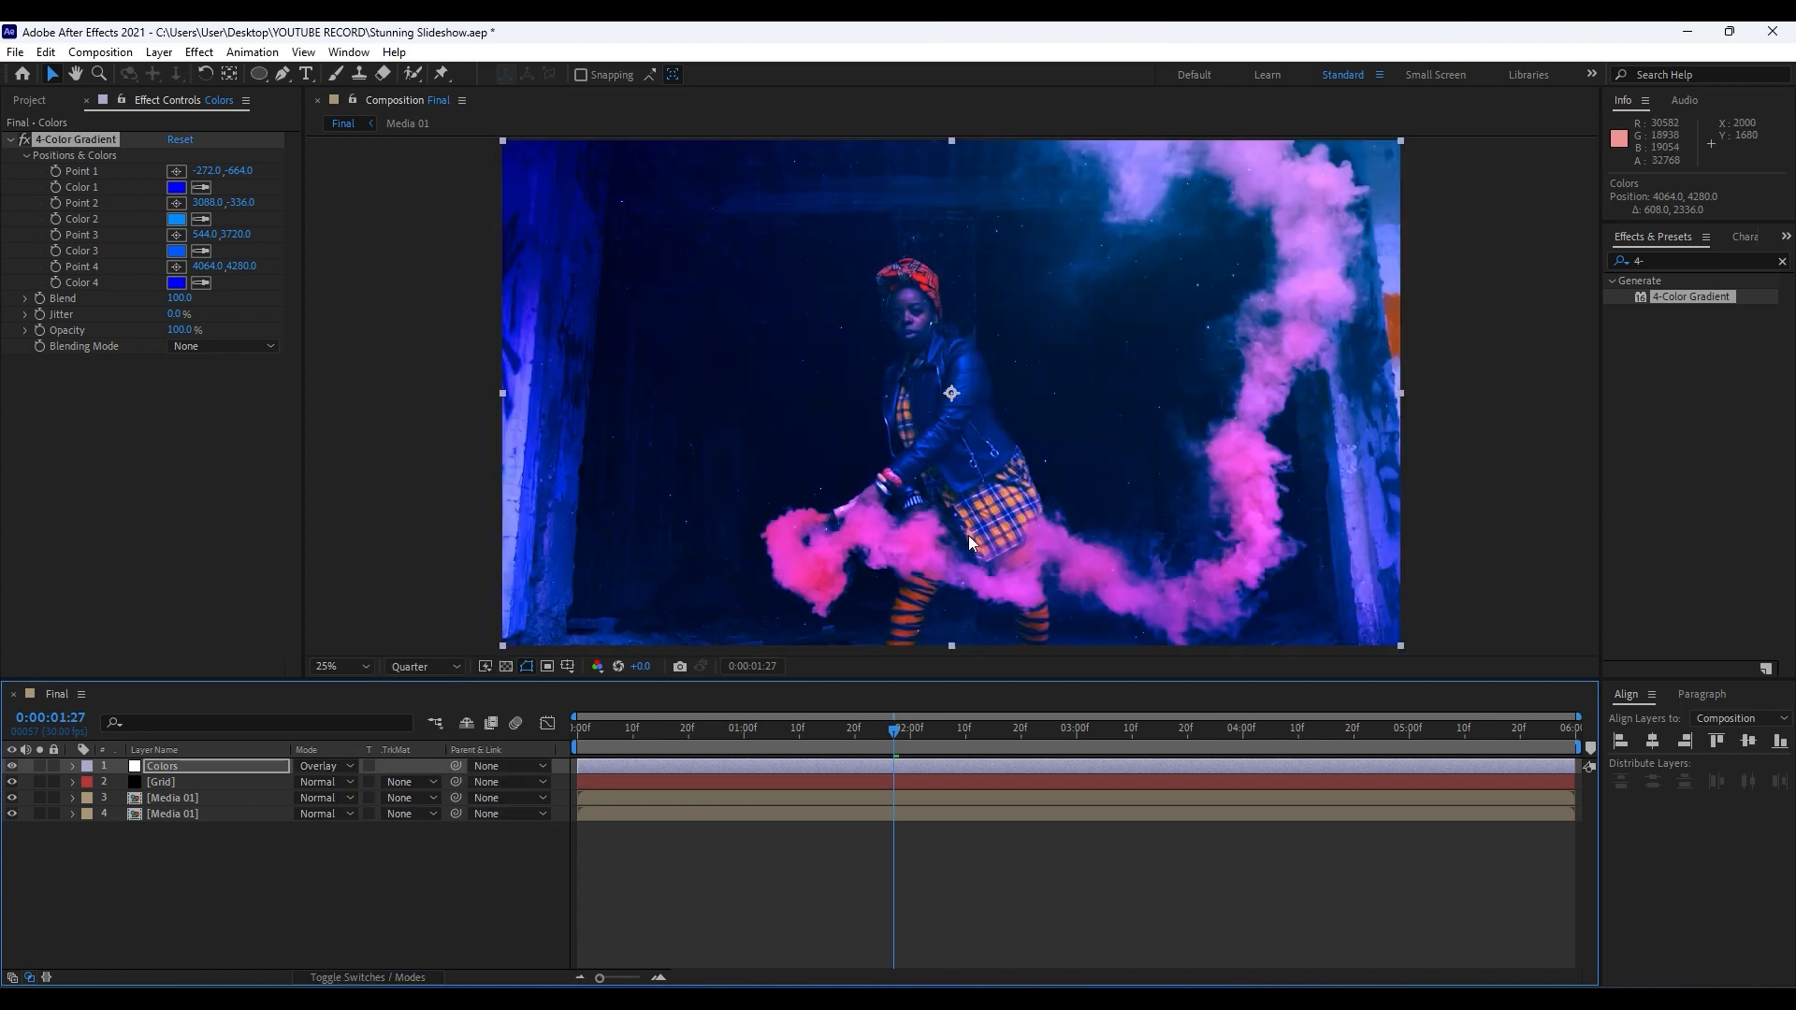
# Set the Colors layer's opacity to 80% and preview the composition up to about 0:00:02:21.
pyautogui.press('t')
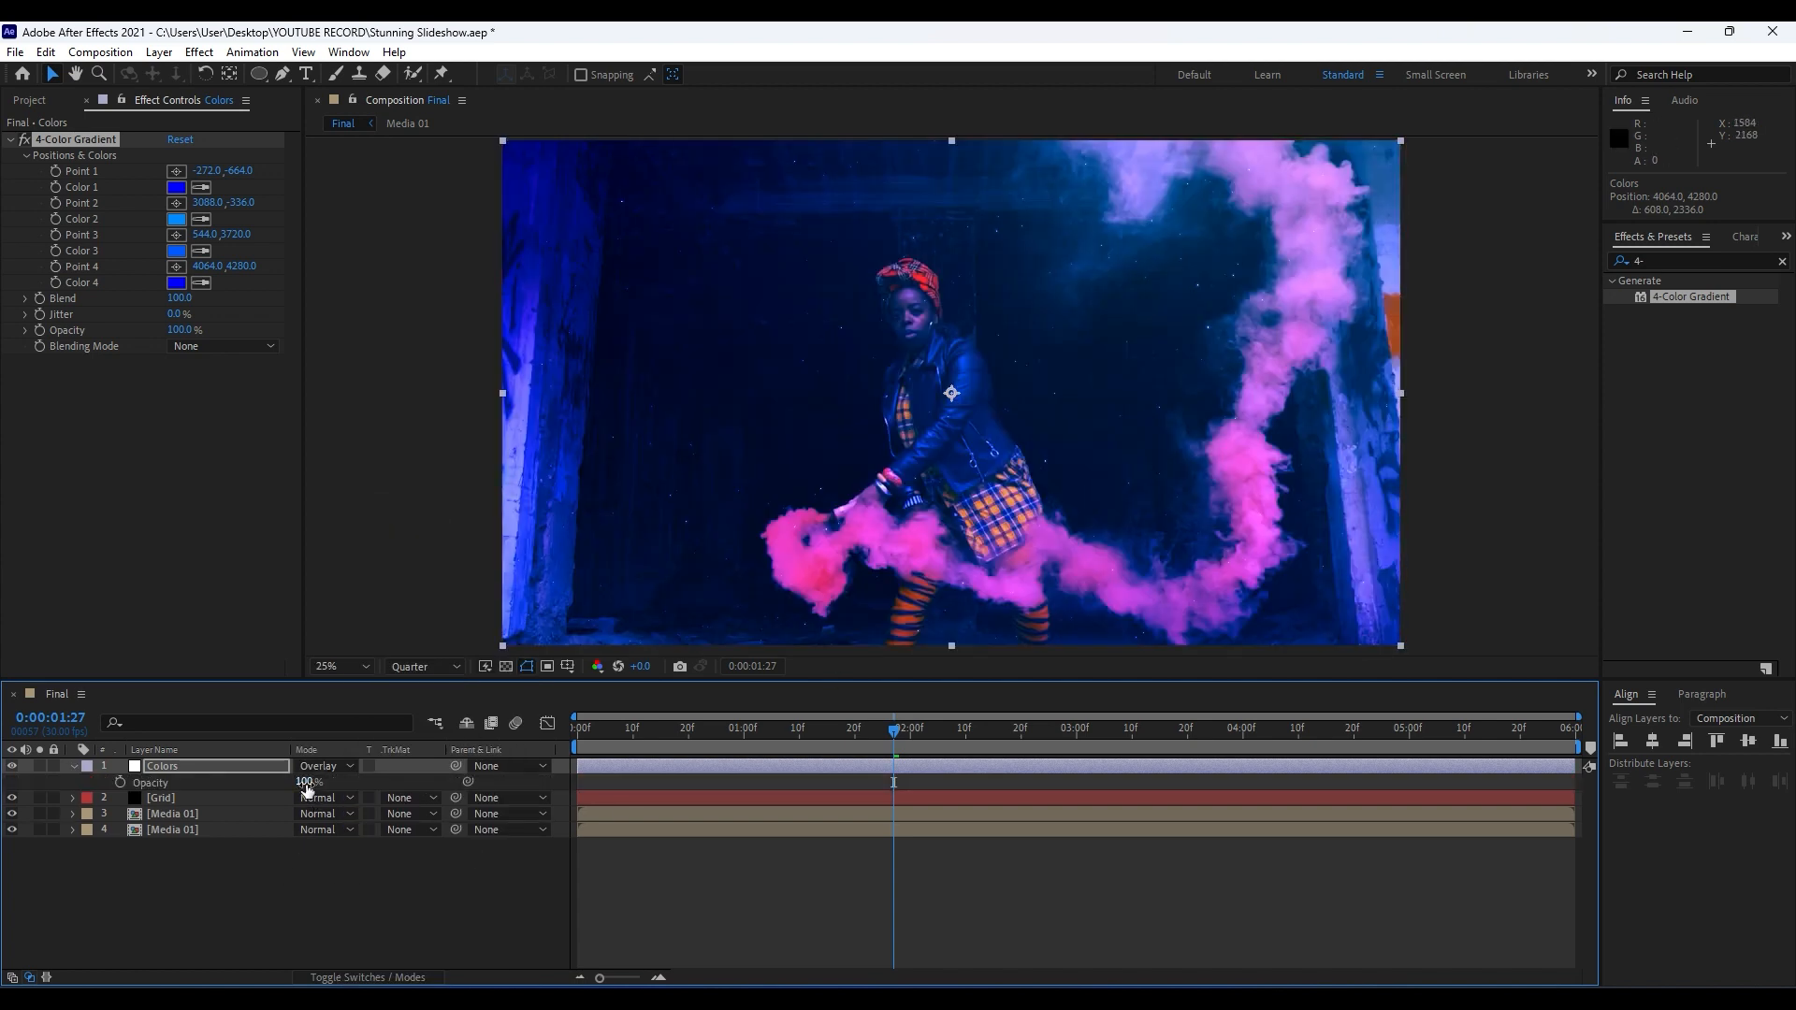
pyautogui.moveTo(308, 788)
pyautogui.mouseDown()
pyautogui.moveTo(262, 788)
pyautogui.moveTo(382, 797)
pyautogui.moveTo(287, 795)
pyautogui.moveTo(304, 790)
pyautogui.mouseUp()
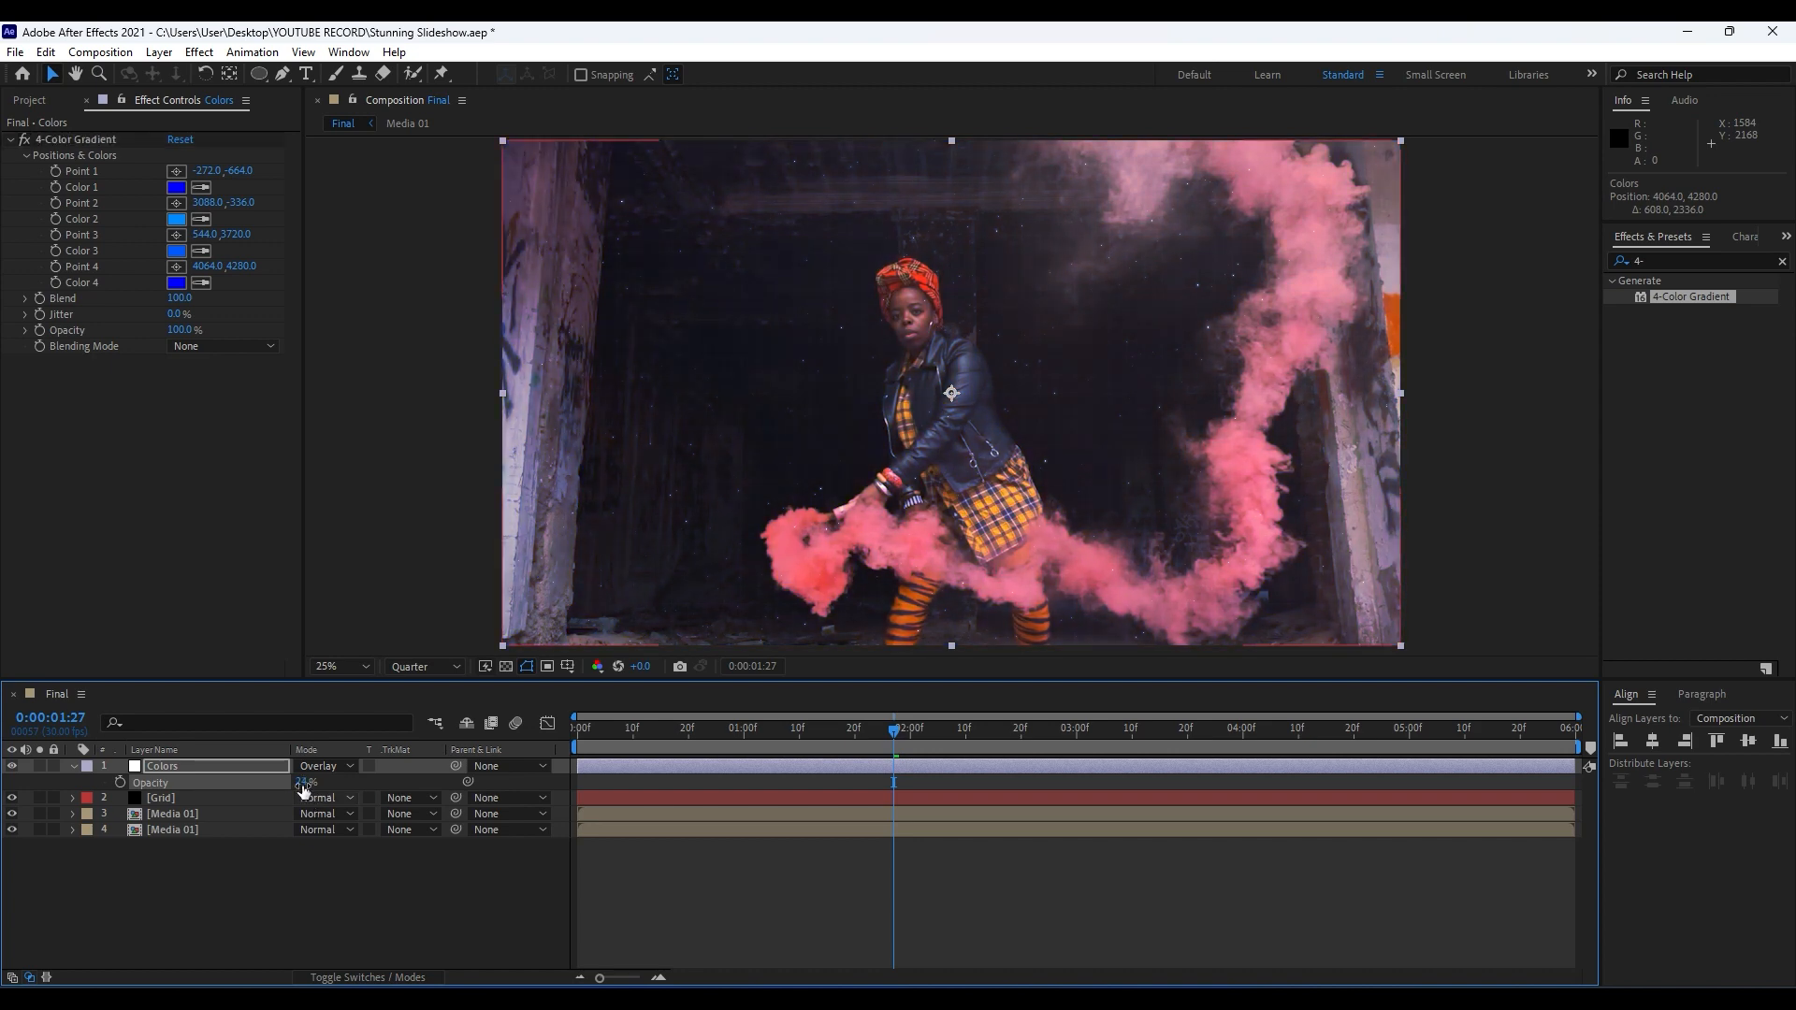
pyautogui.click(300, 783)
pyautogui.write('80')
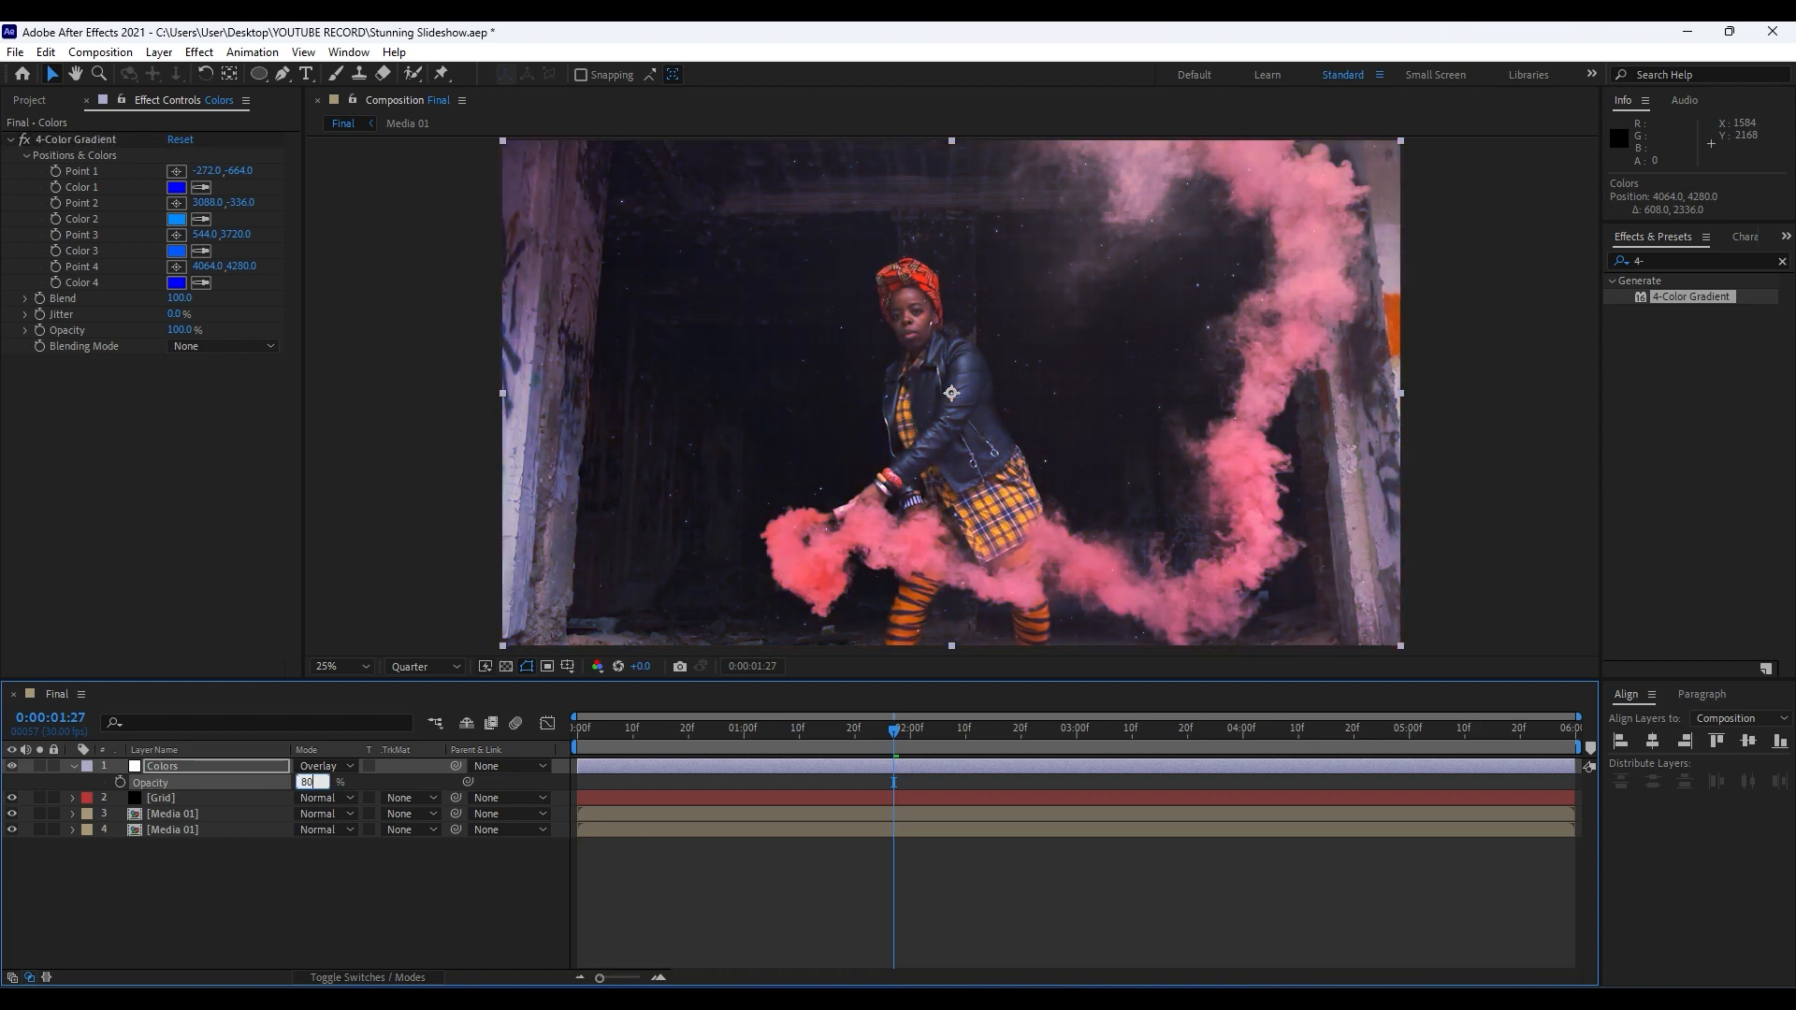
pyautogui.click(530, 890)
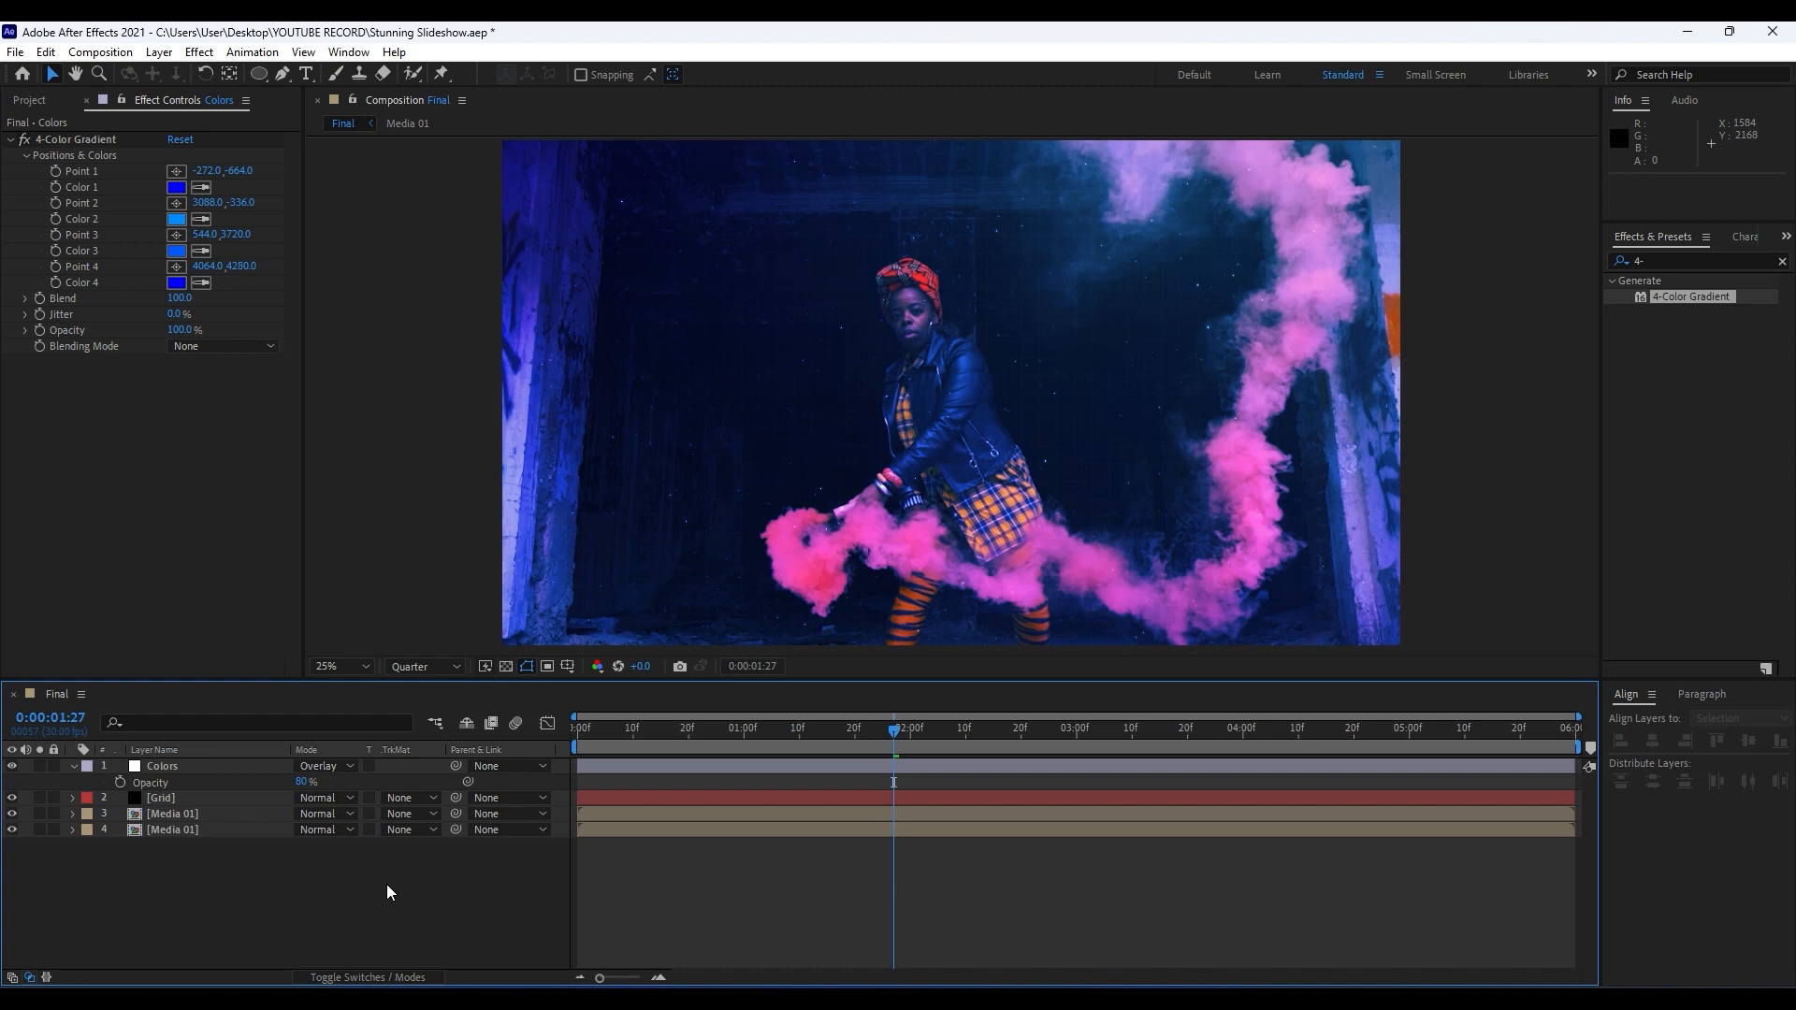
pyautogui.press('space')
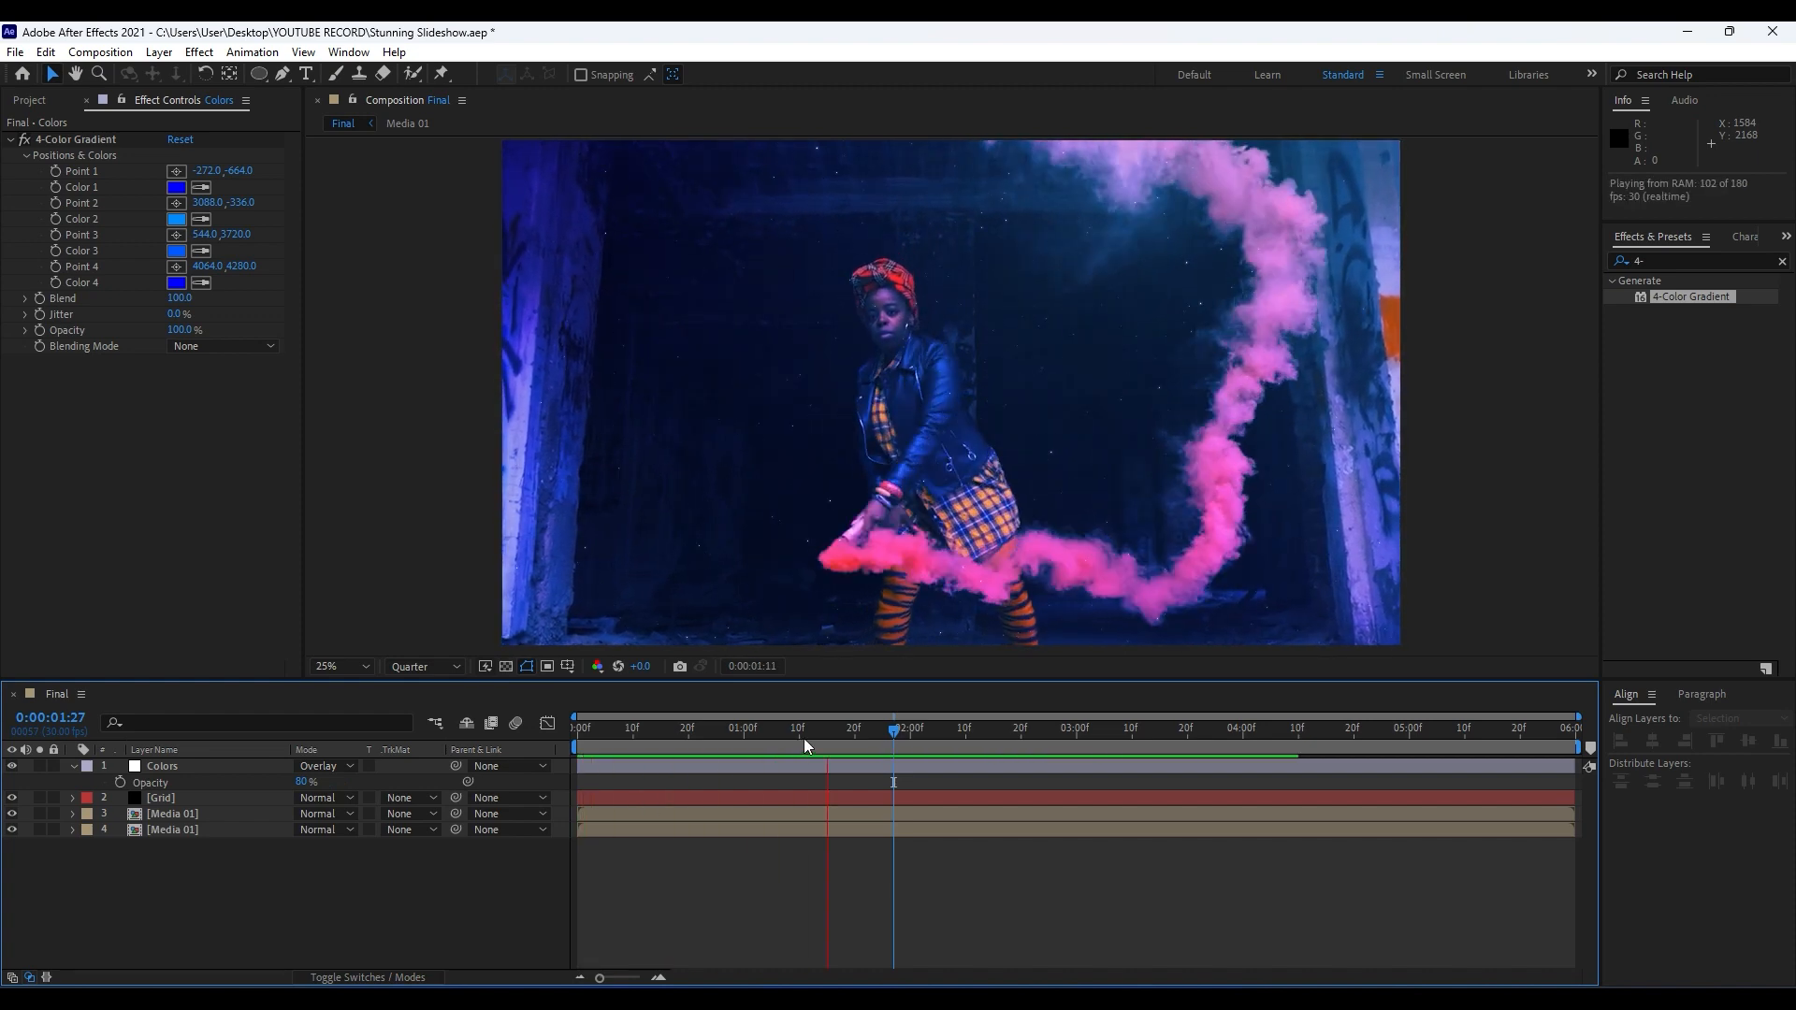
pyautogui.moveTo(895, 739); pyautogui.dragTo(1028, 748)
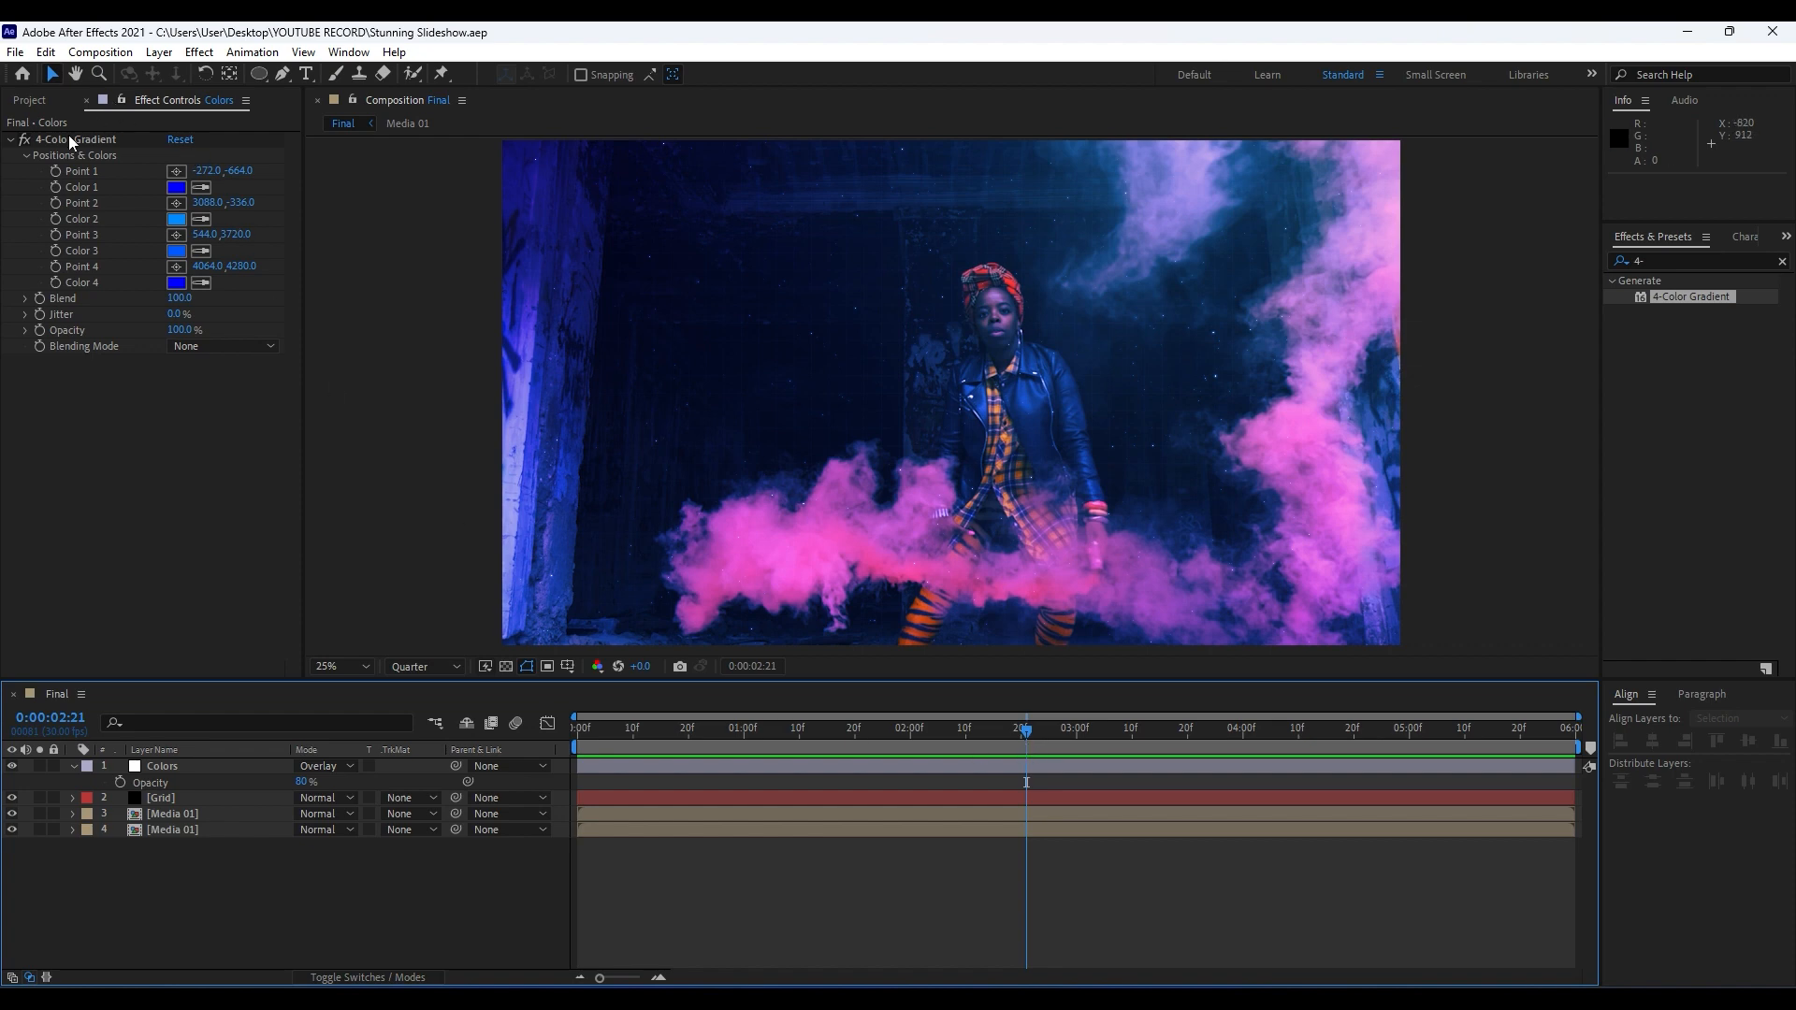
# Create a new composition named Text 01 with a width of 1700 px and a height of 130 px.
pyautogui.click(85, 101)
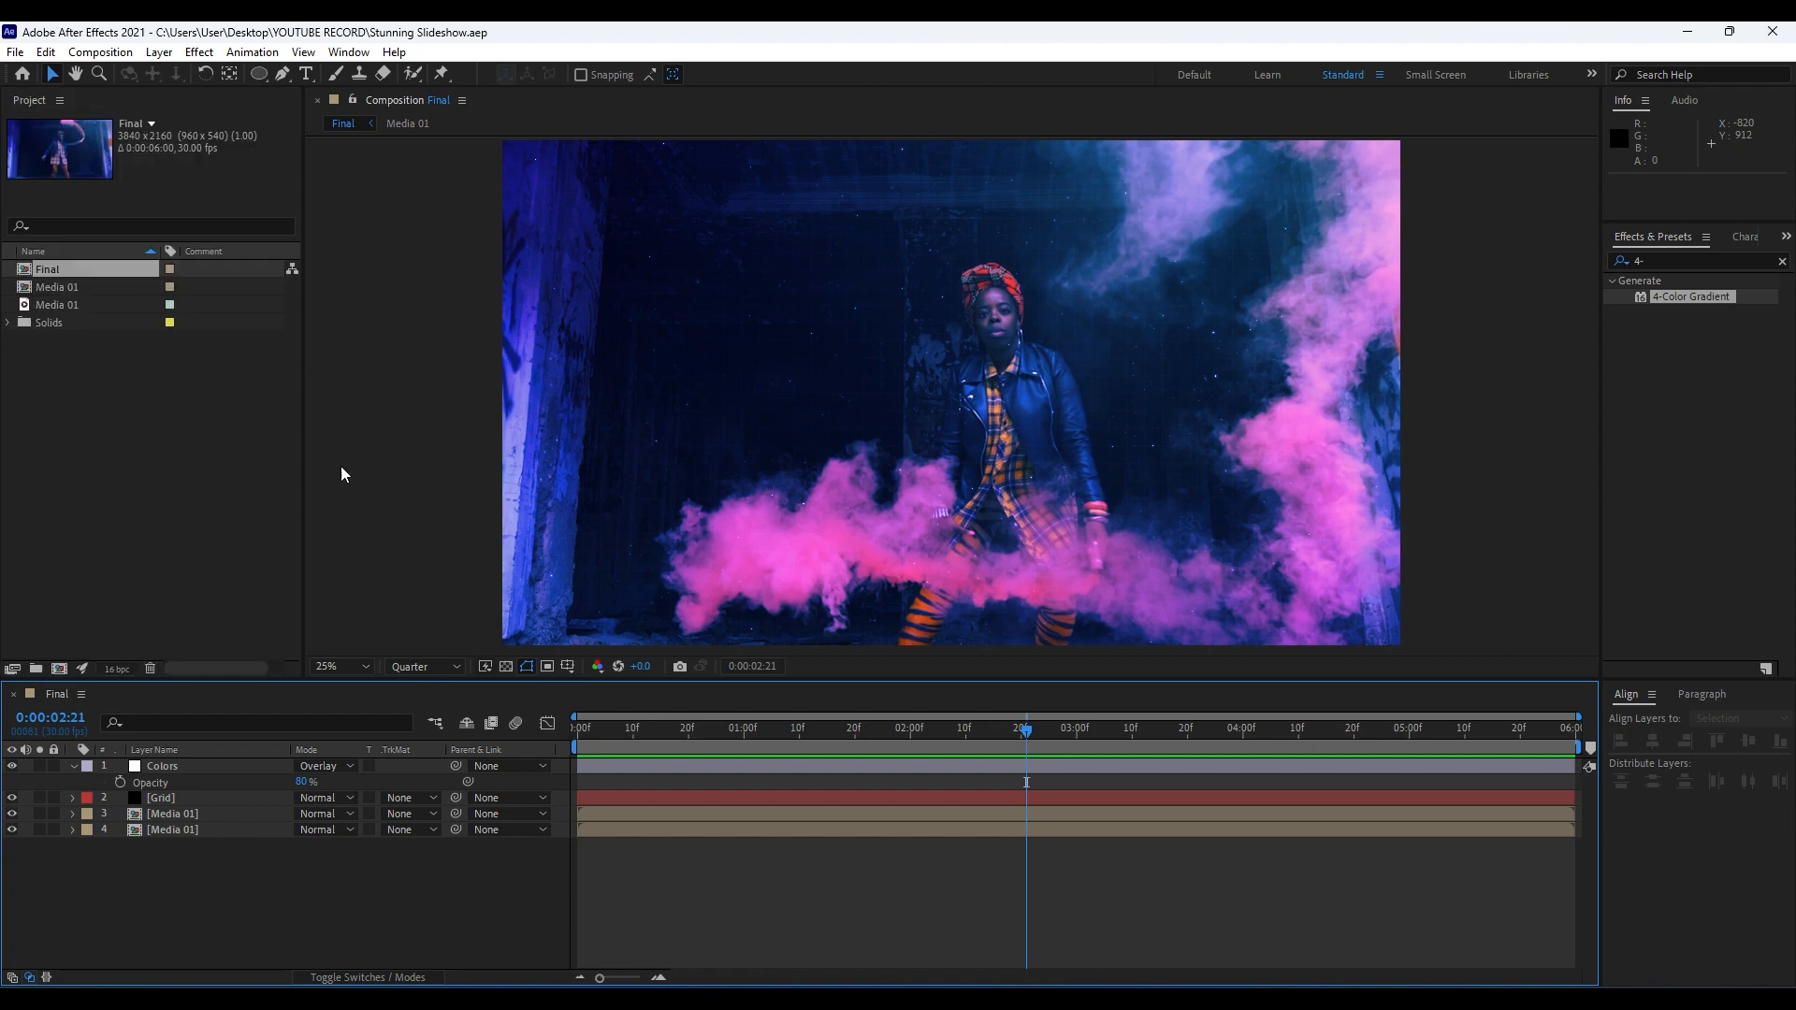
pyautogui.click(60, 668)
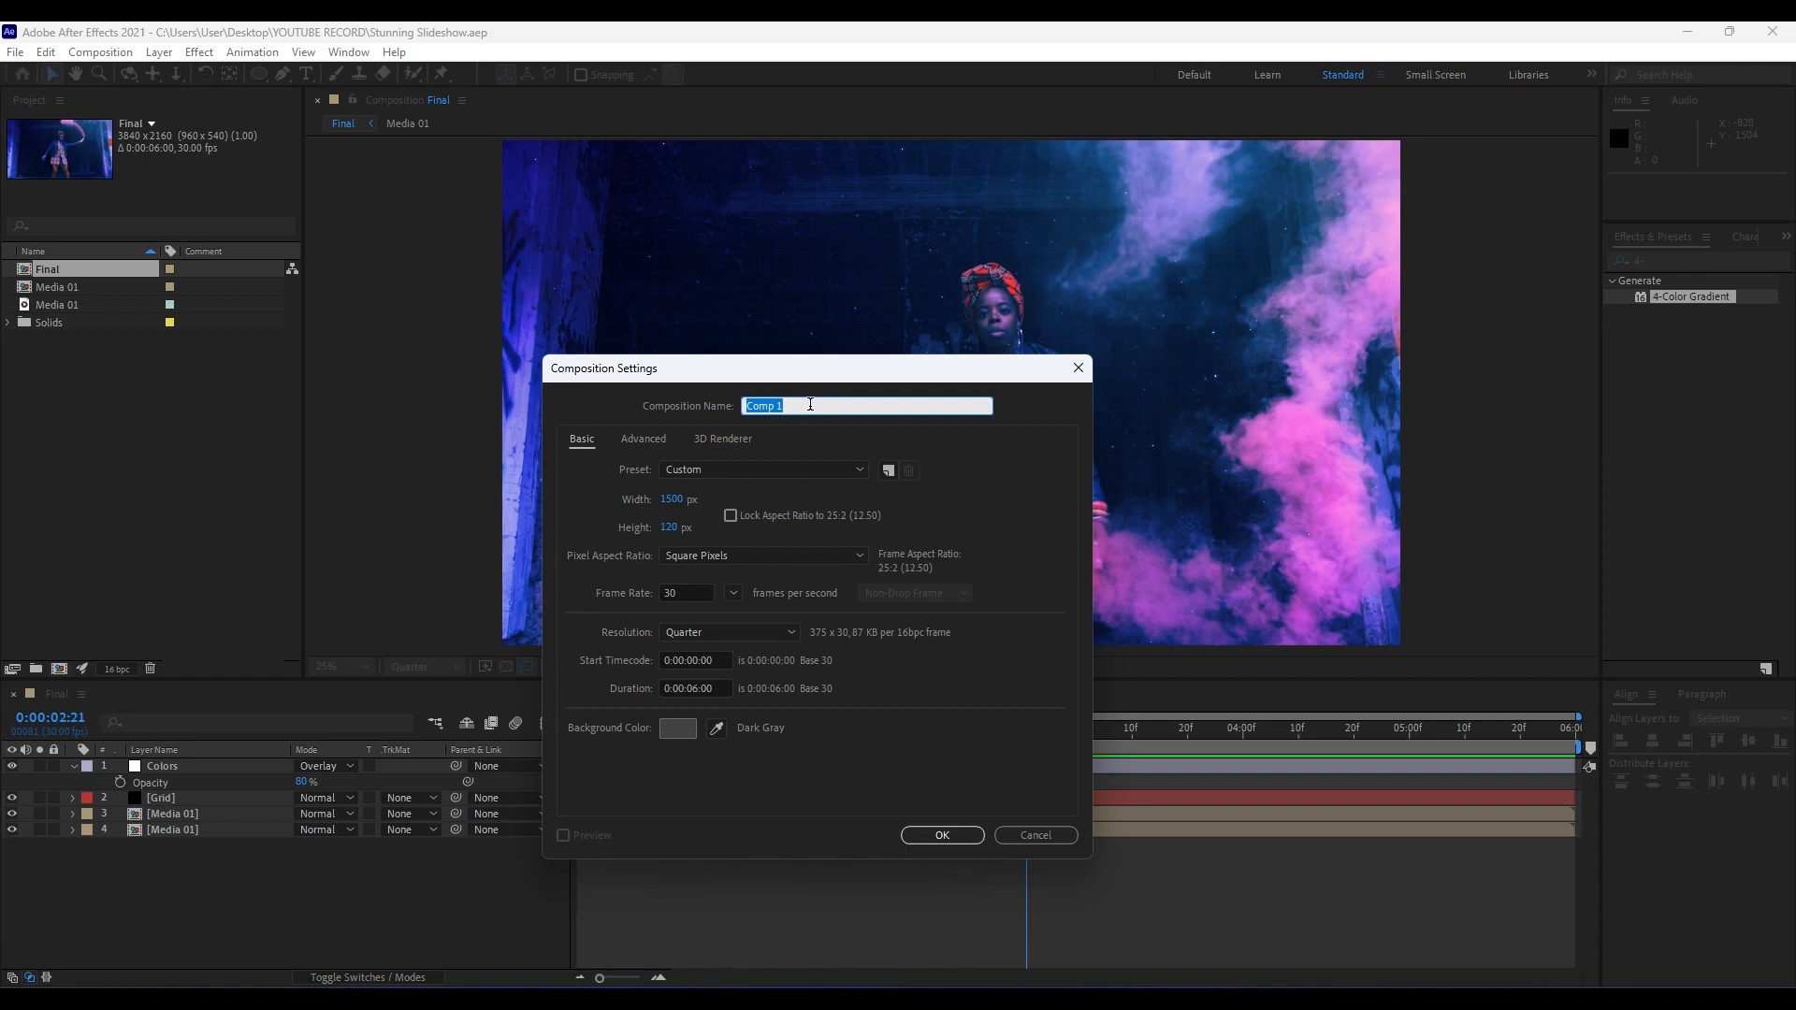
pyautogui.write('Text 01')
pyautogui.click(672, 499)
pyautogui.write('1700')
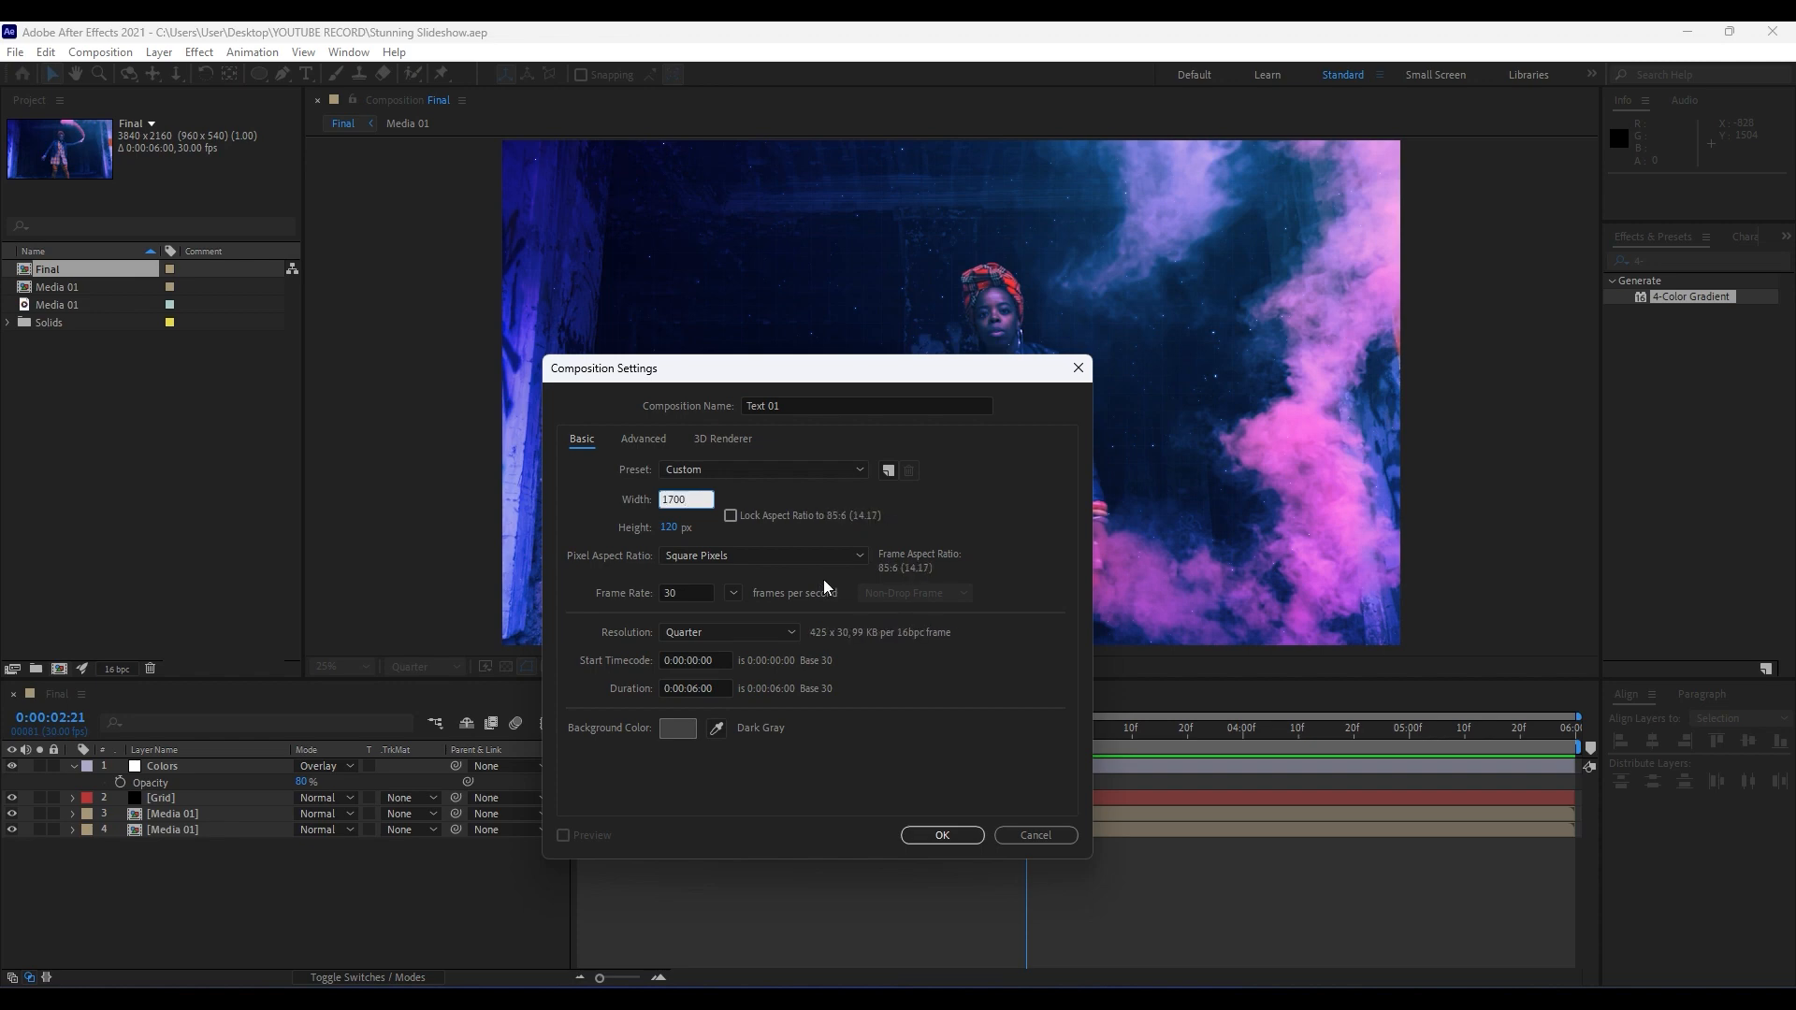
pyautogui.press('Tab')
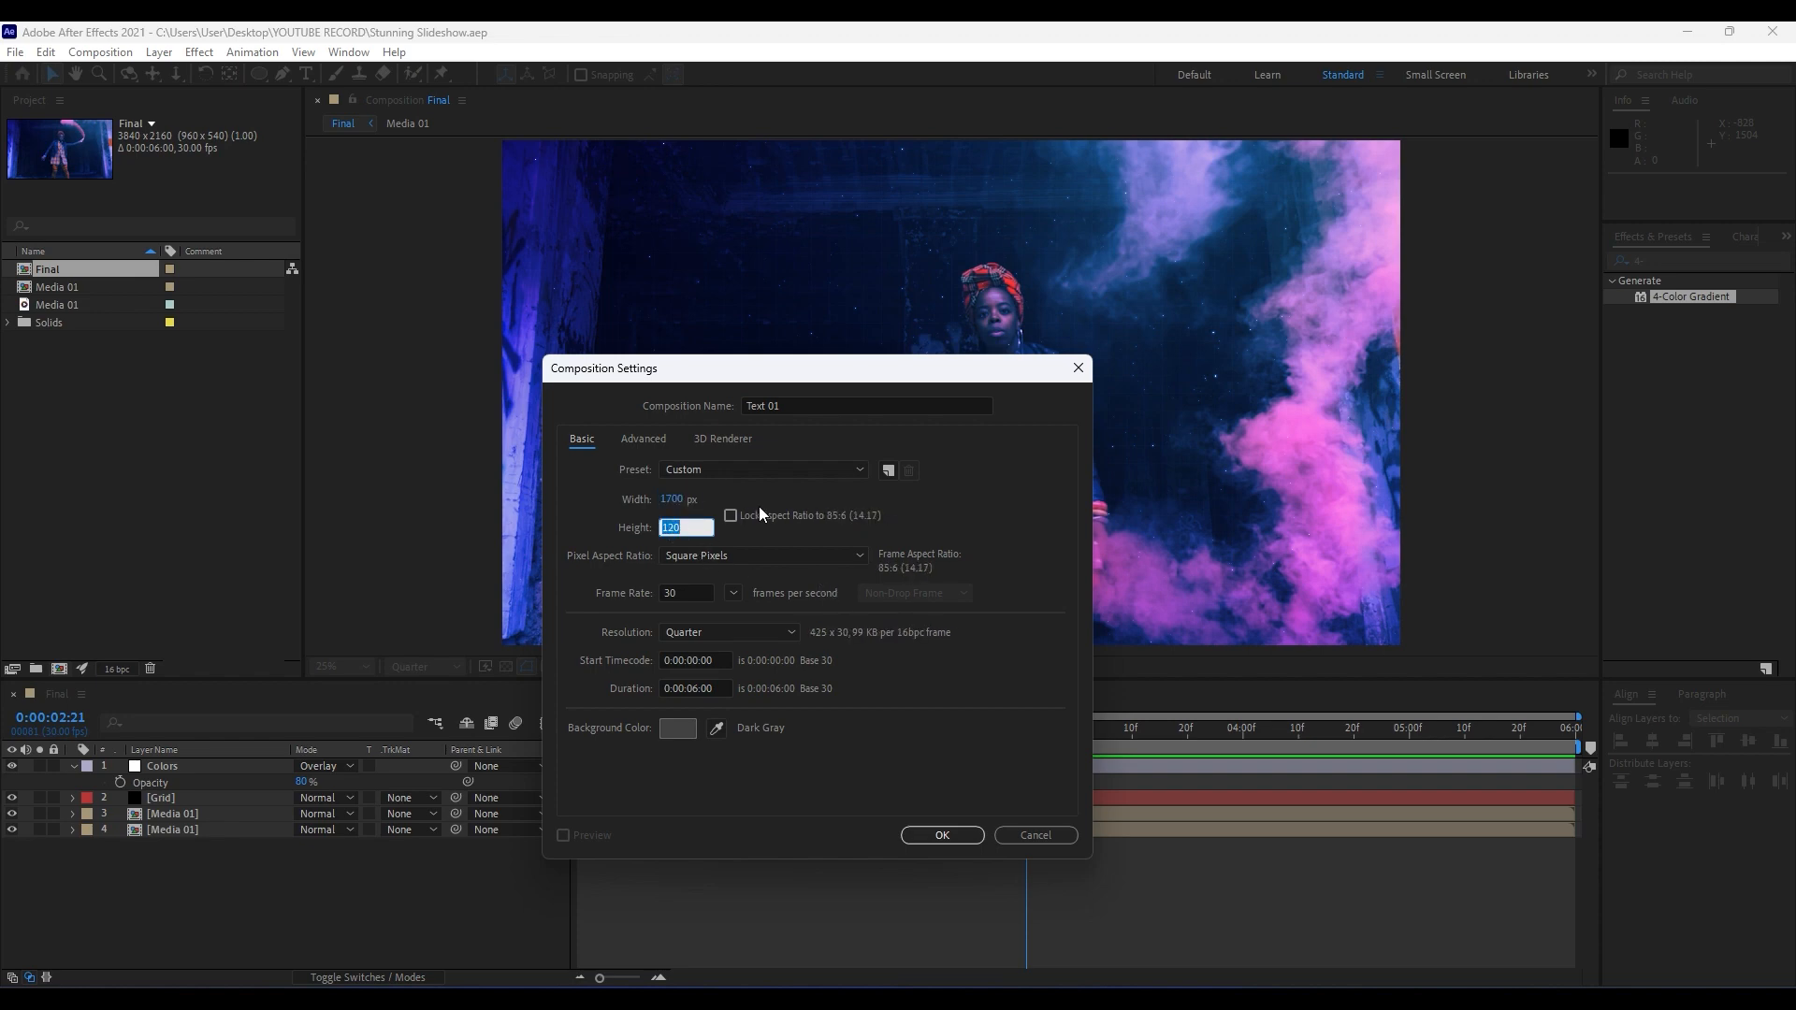
pyautogui.write('130')
pyautogui.click(941, 836)
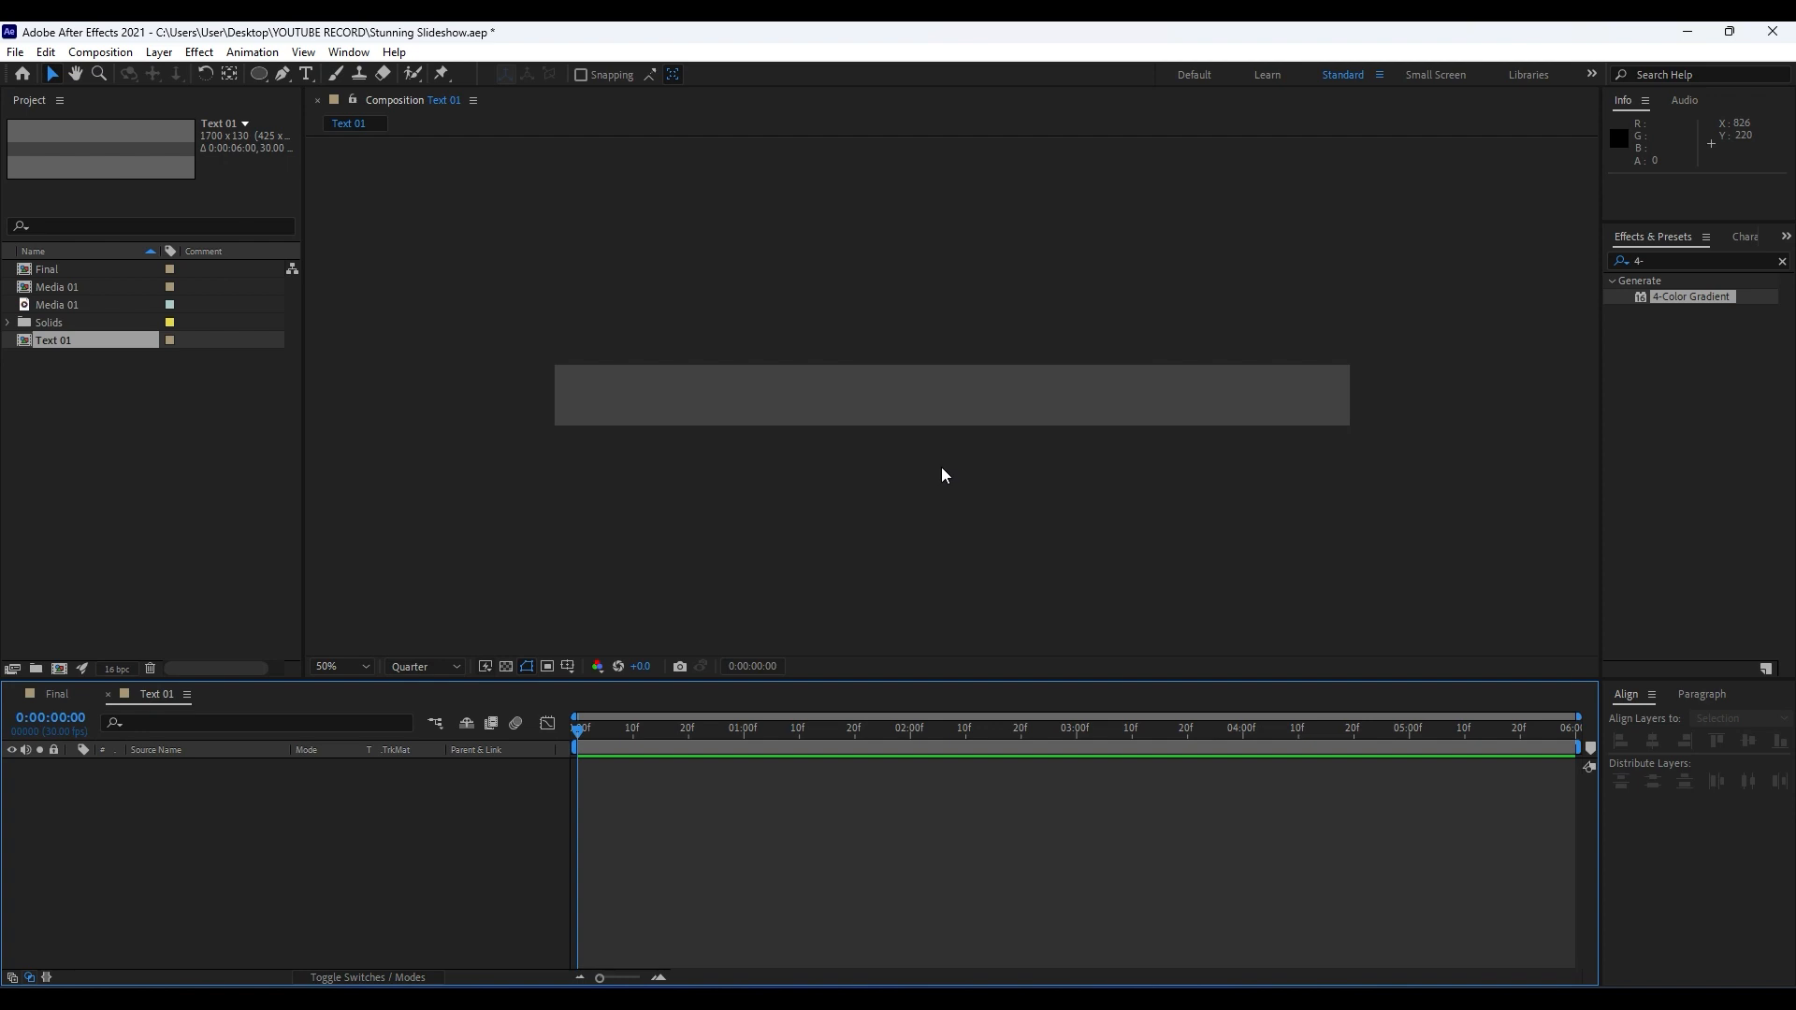
# Add a text layer reading CREATIVE in the Text 01 composition.
pyautogui.click(306, 74)
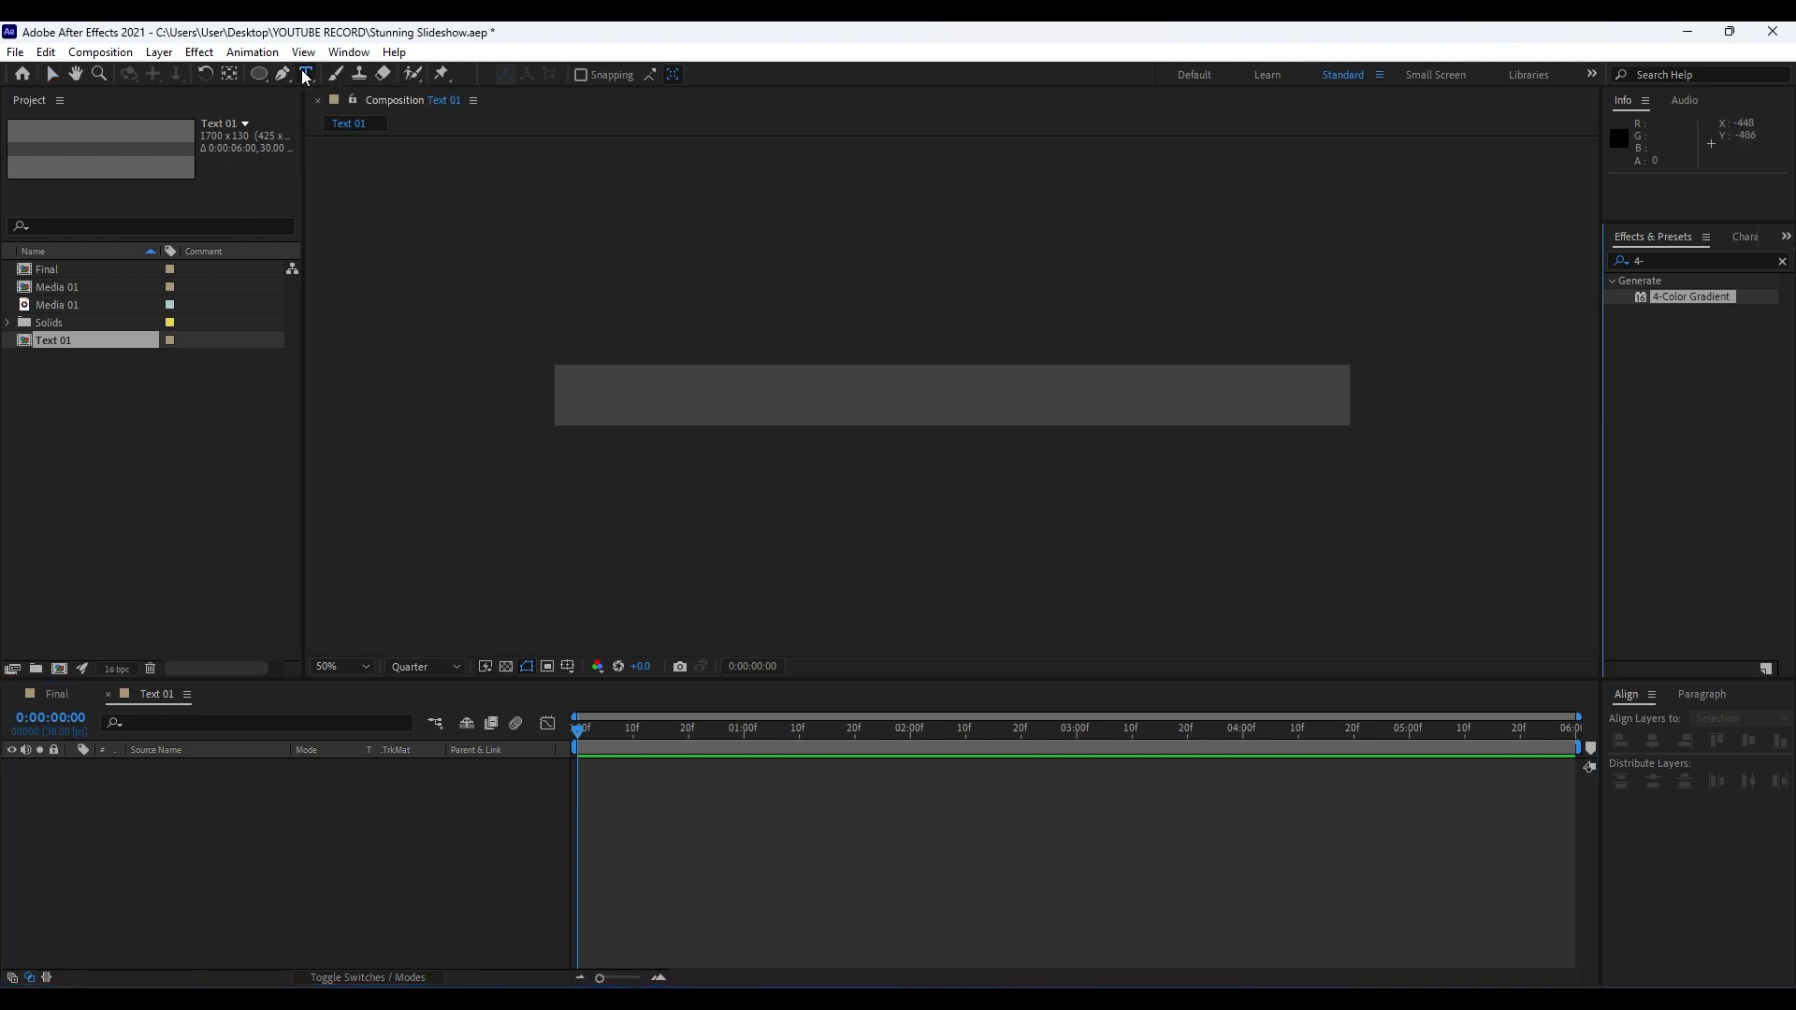
pyautogui.click(758, 412)
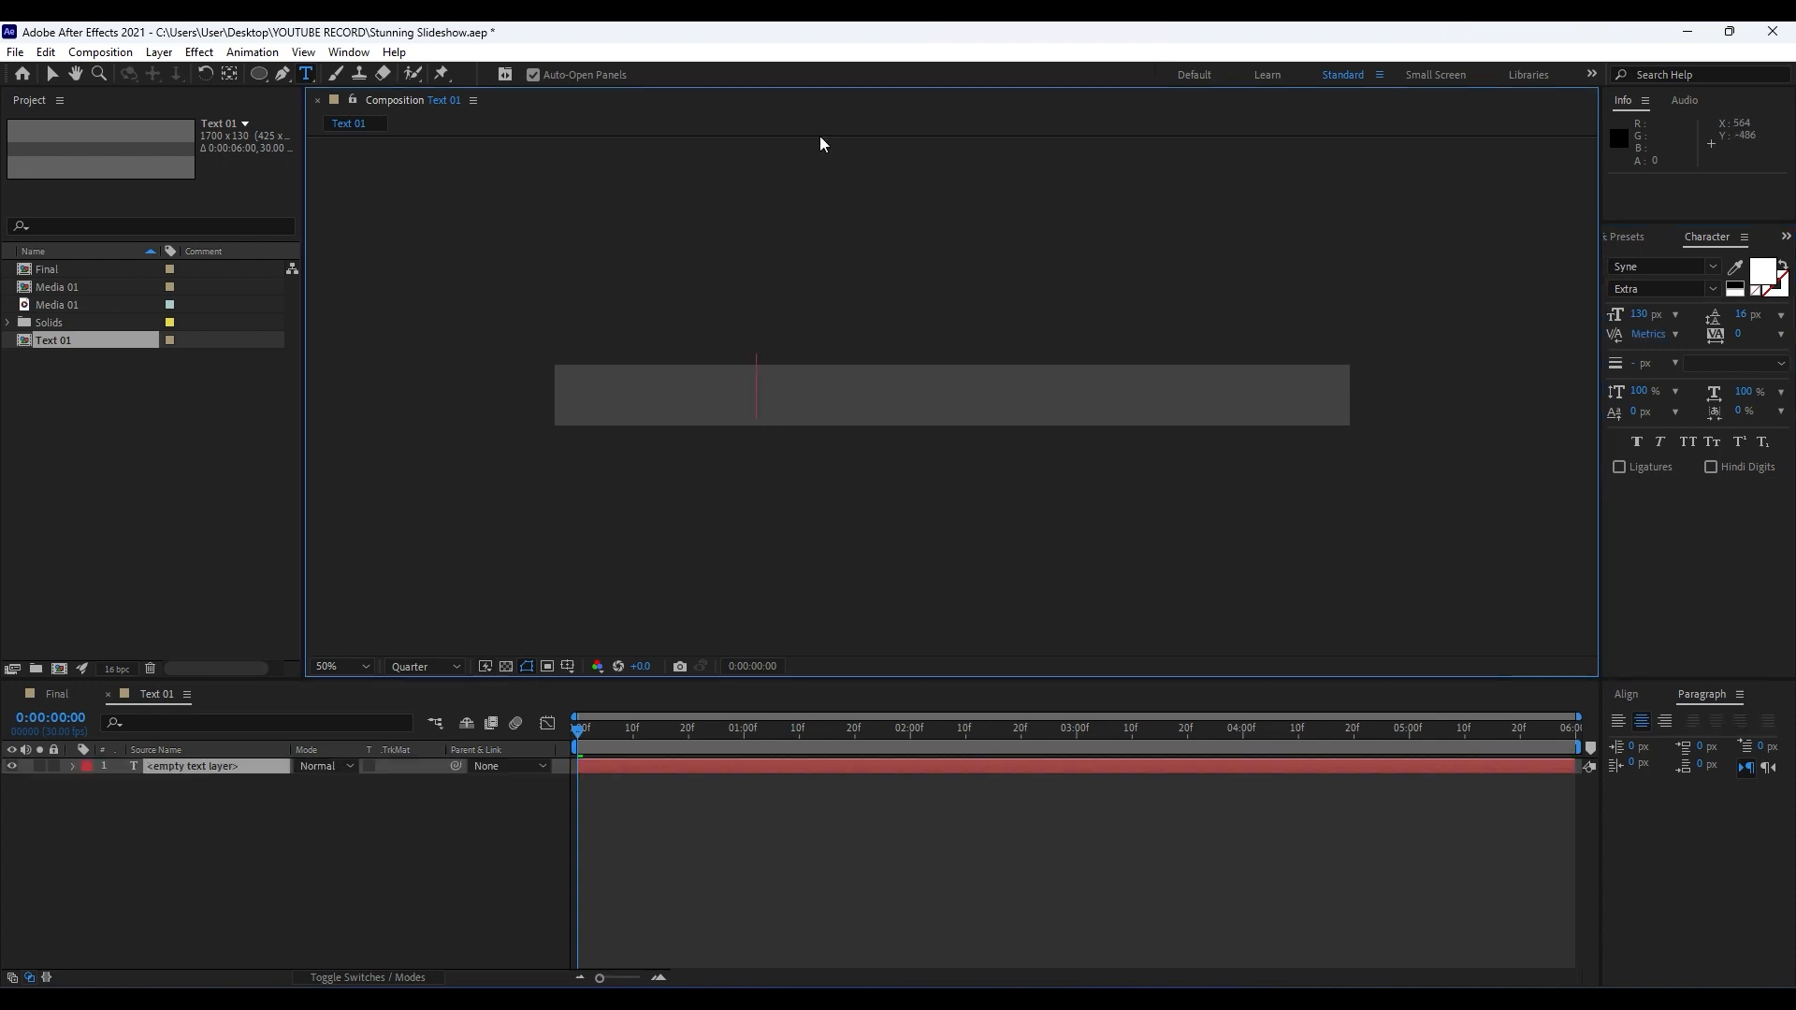
pyautogui.write('CREATIVE')
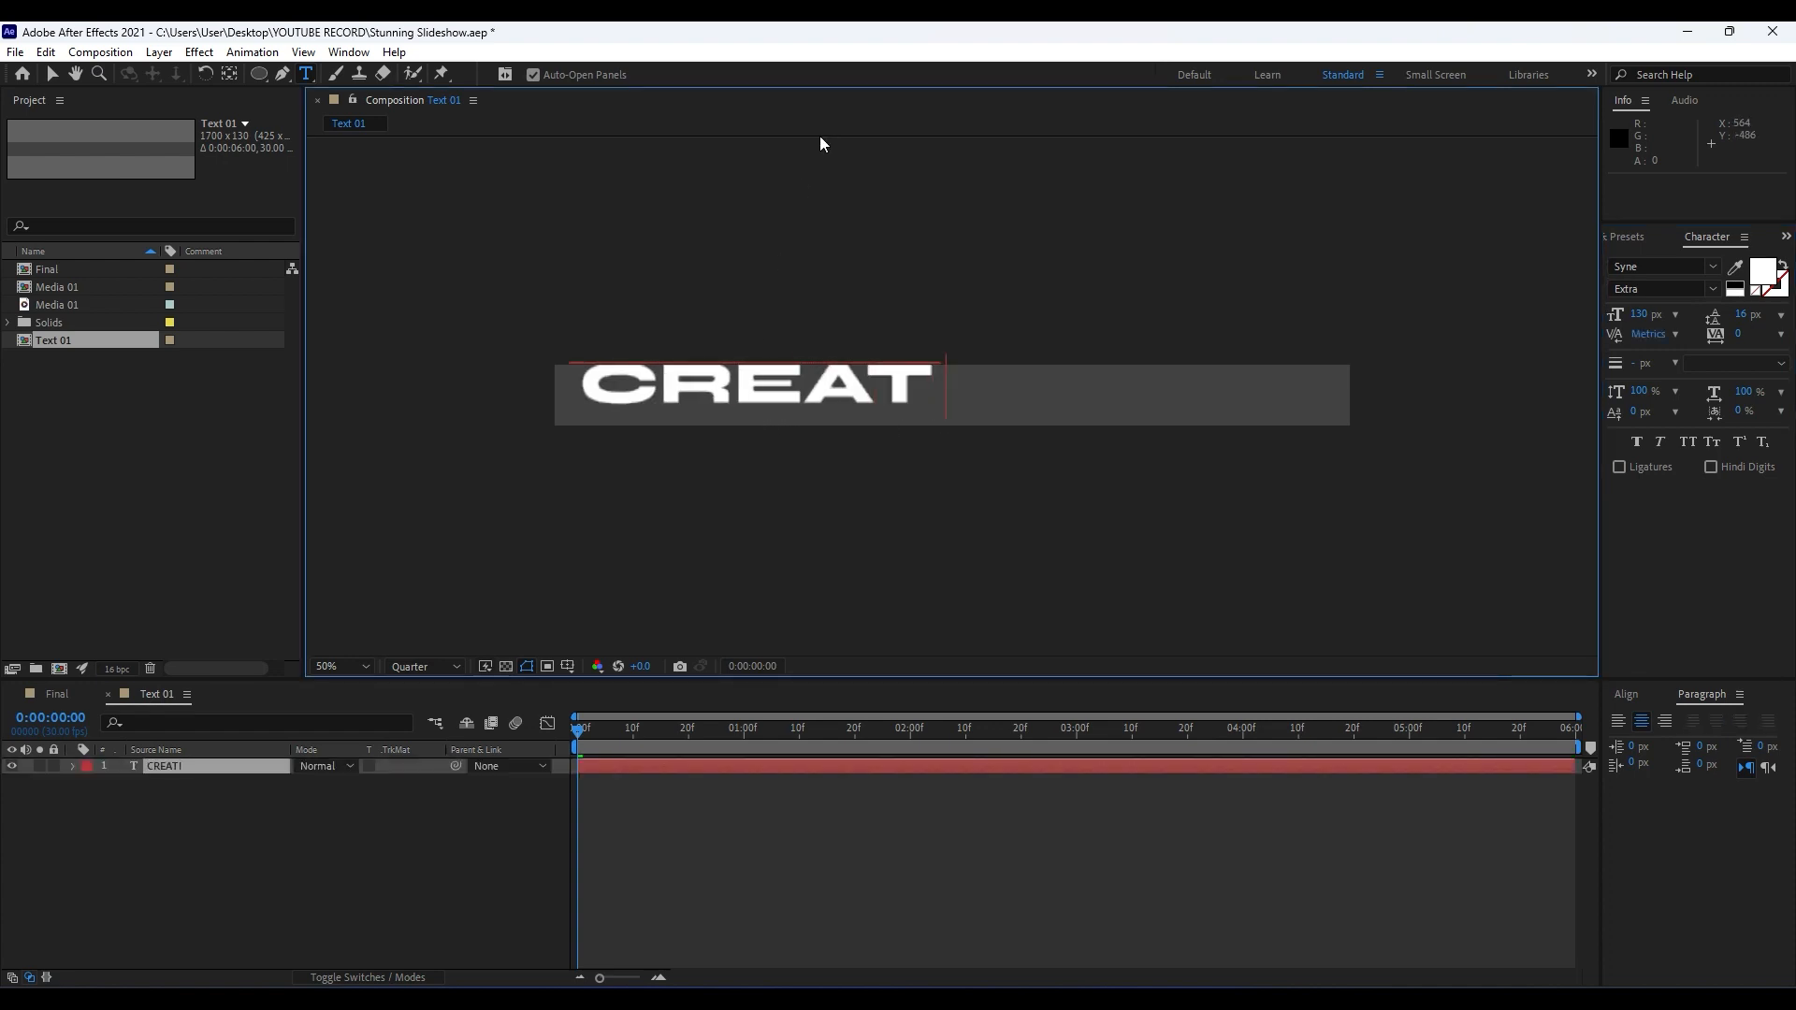
pyautogui.click(222, 859)
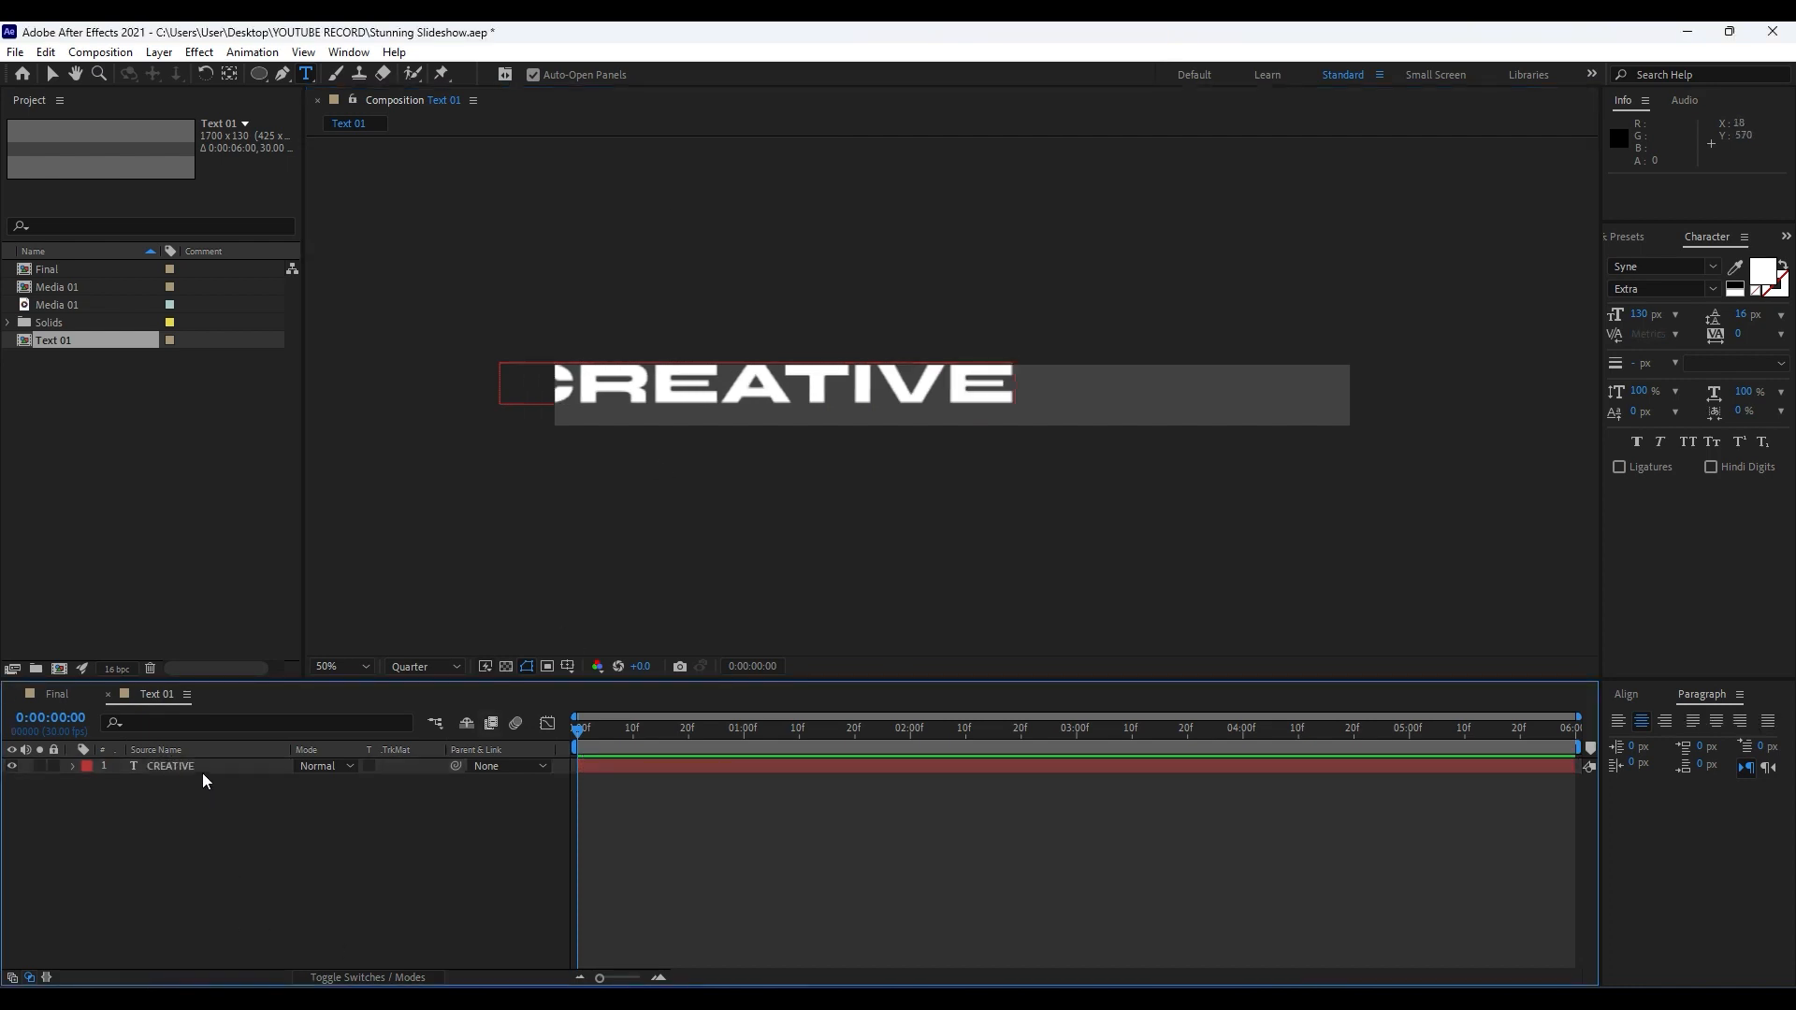
# Center the CREATIVE text layer horizontally and vertically in the composition.
pyautogui.click(204, 771)
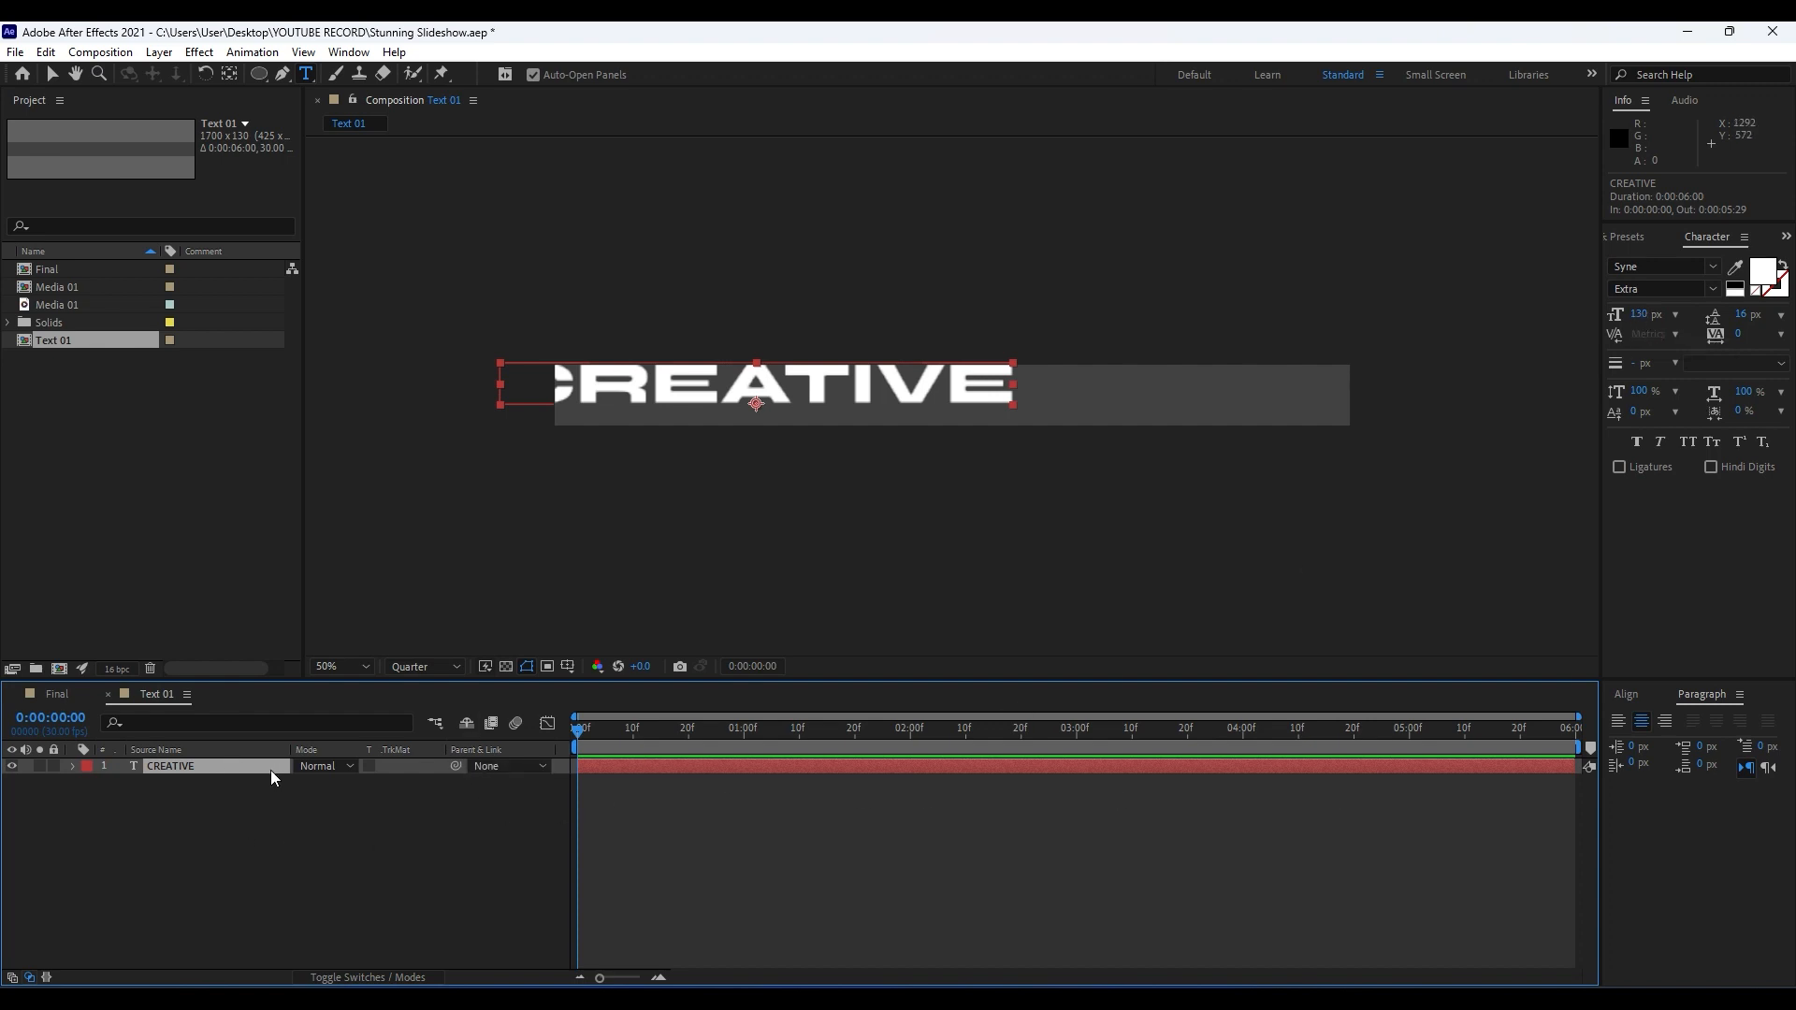
pyautogui.click(1626, 694)
pyautogui.click(1653, 741)
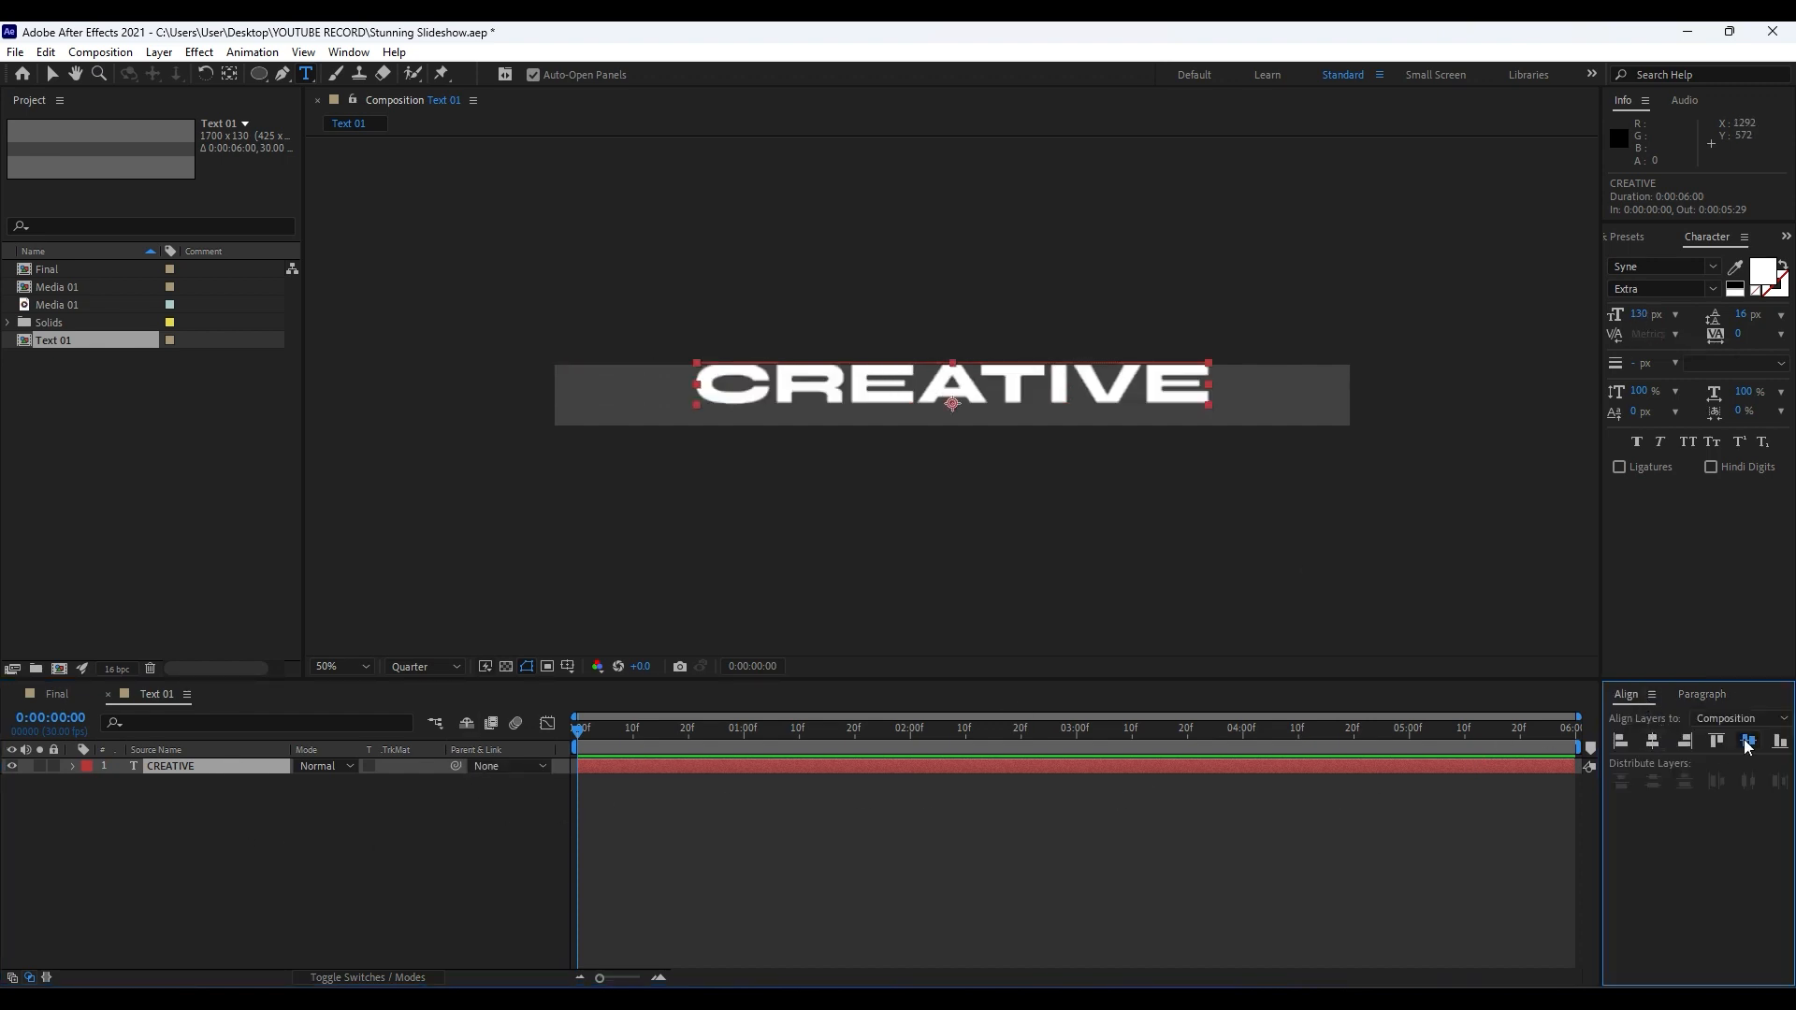
pyautogui.click(1747, 742)
pyautogui.click(263, 856)
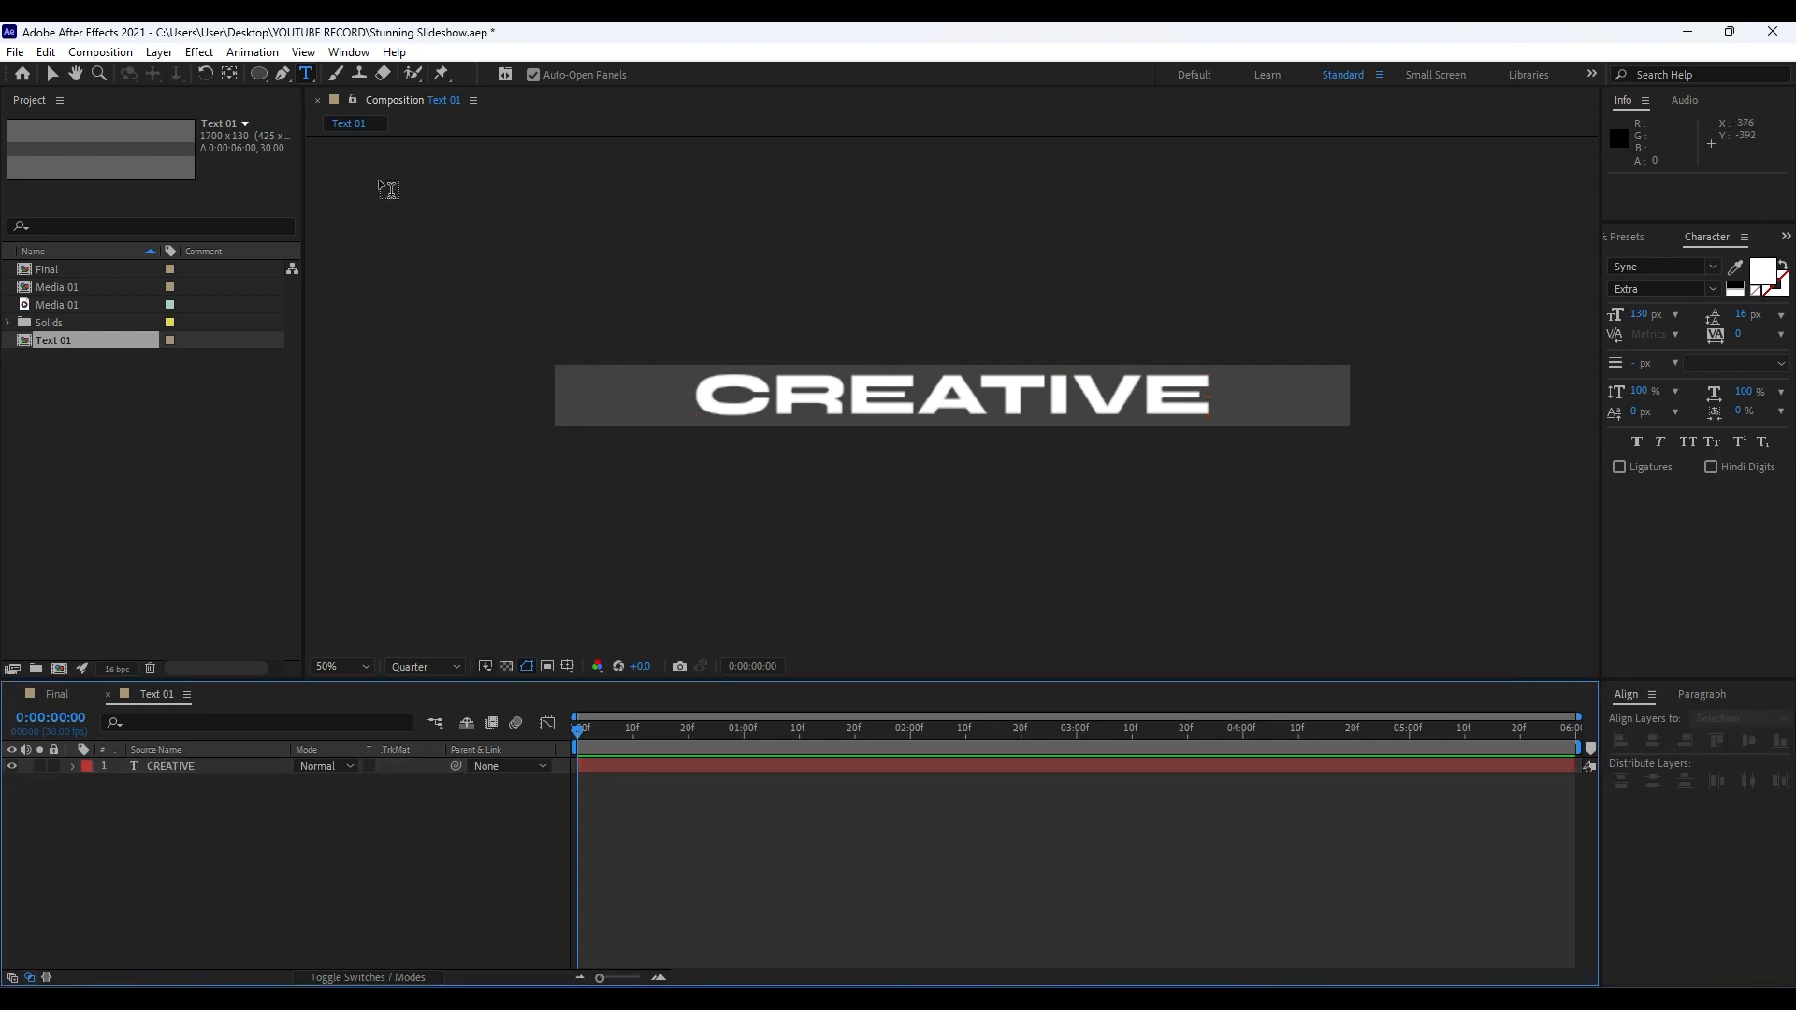
pyautogui.click(348, 52)
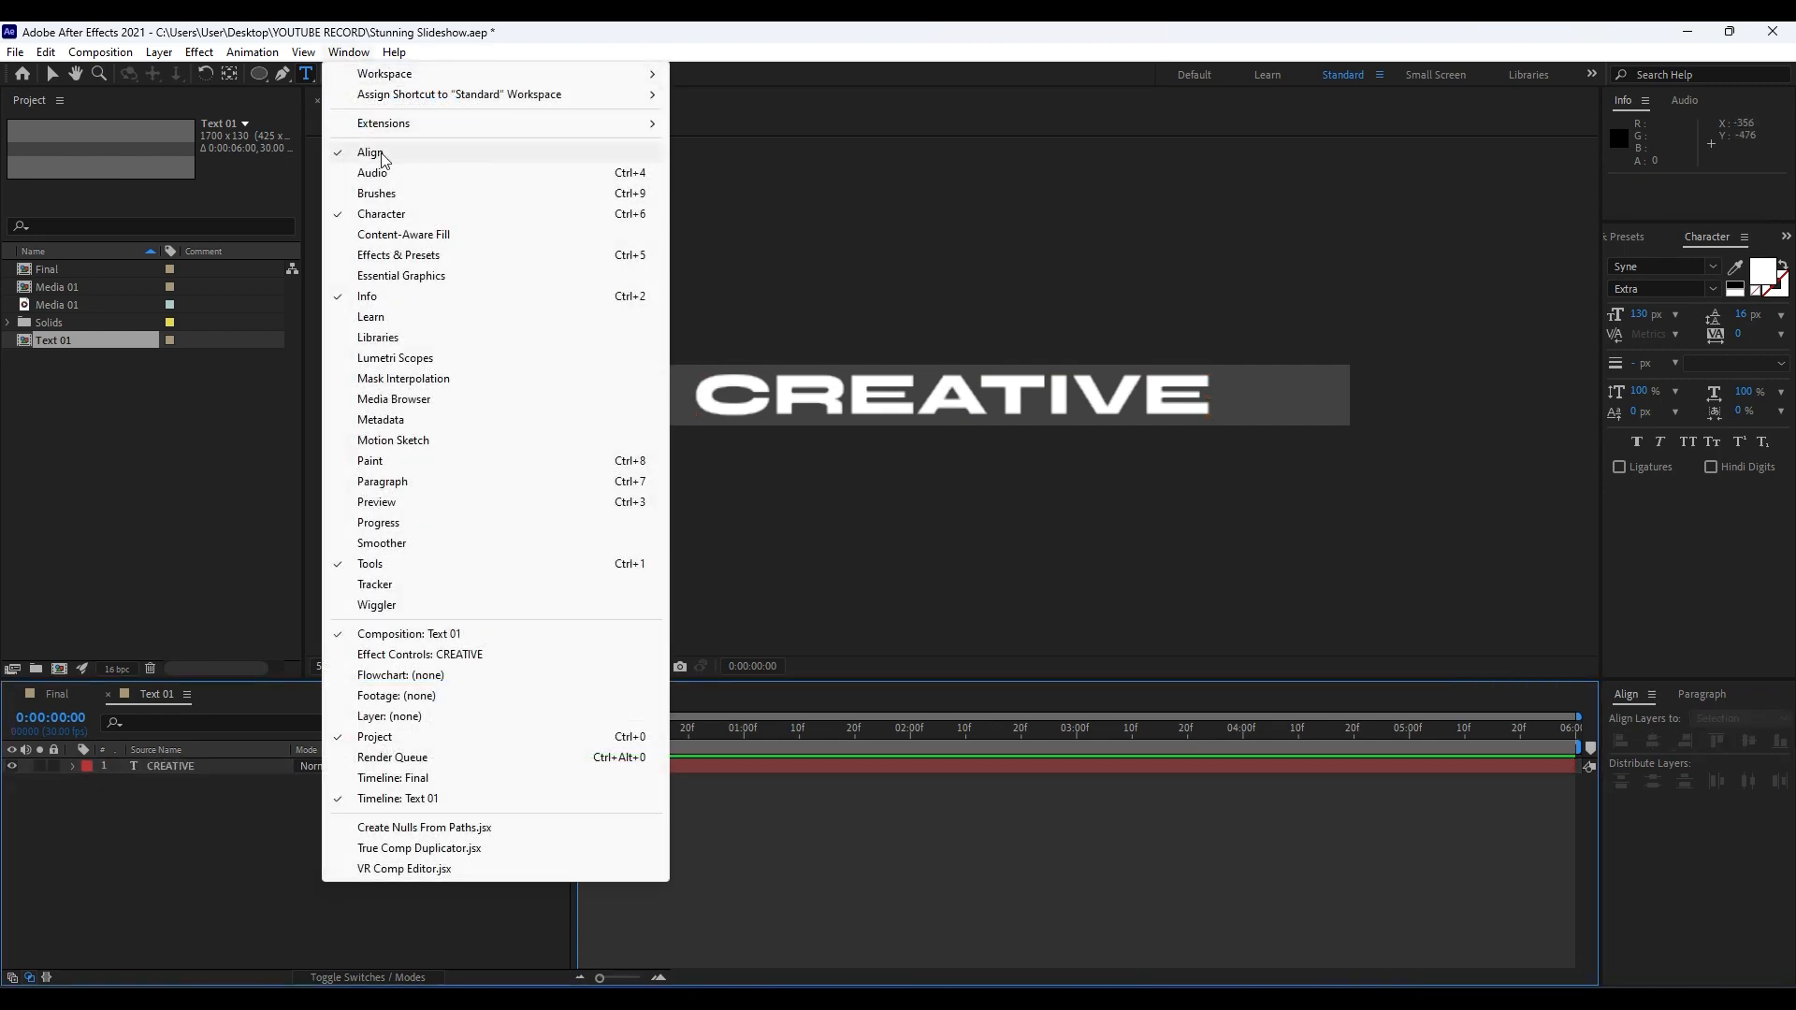
pyautogui.click(168, 846)
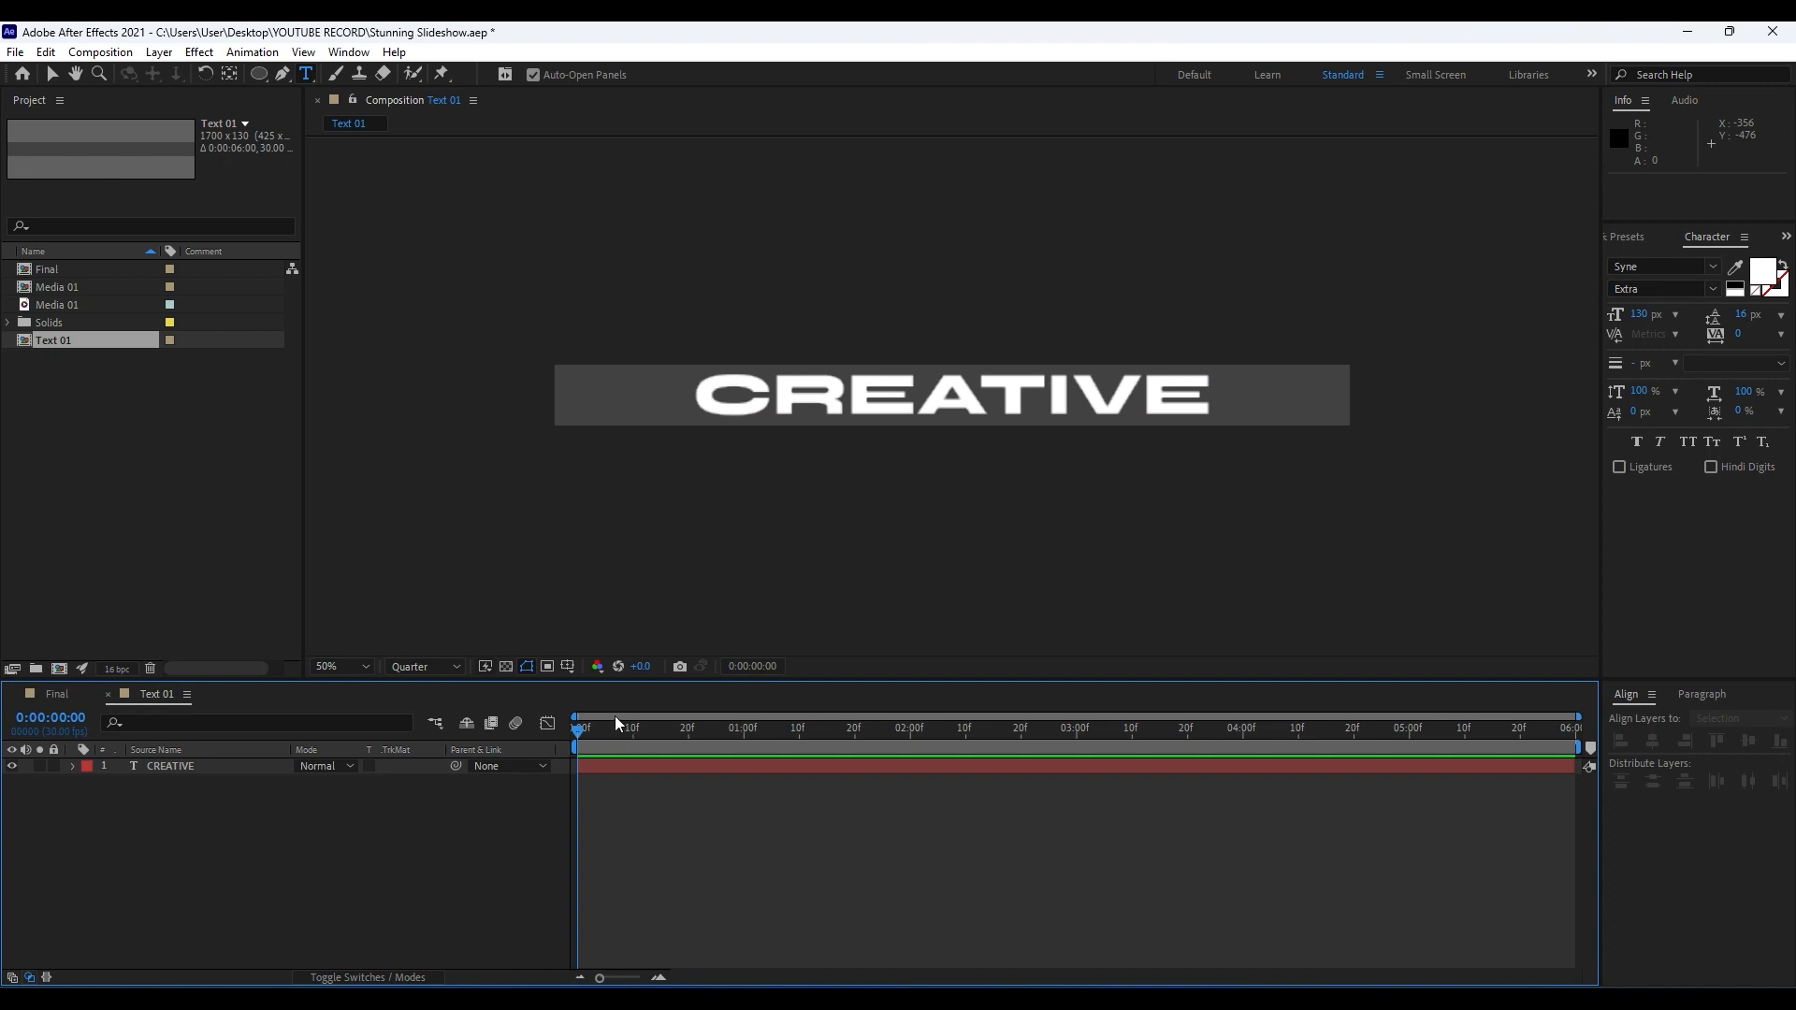
# Add a Tracking animator to the CREATIVE text layer.
pyautogui.click(73, 766)
pyautogui.click(435, 784)
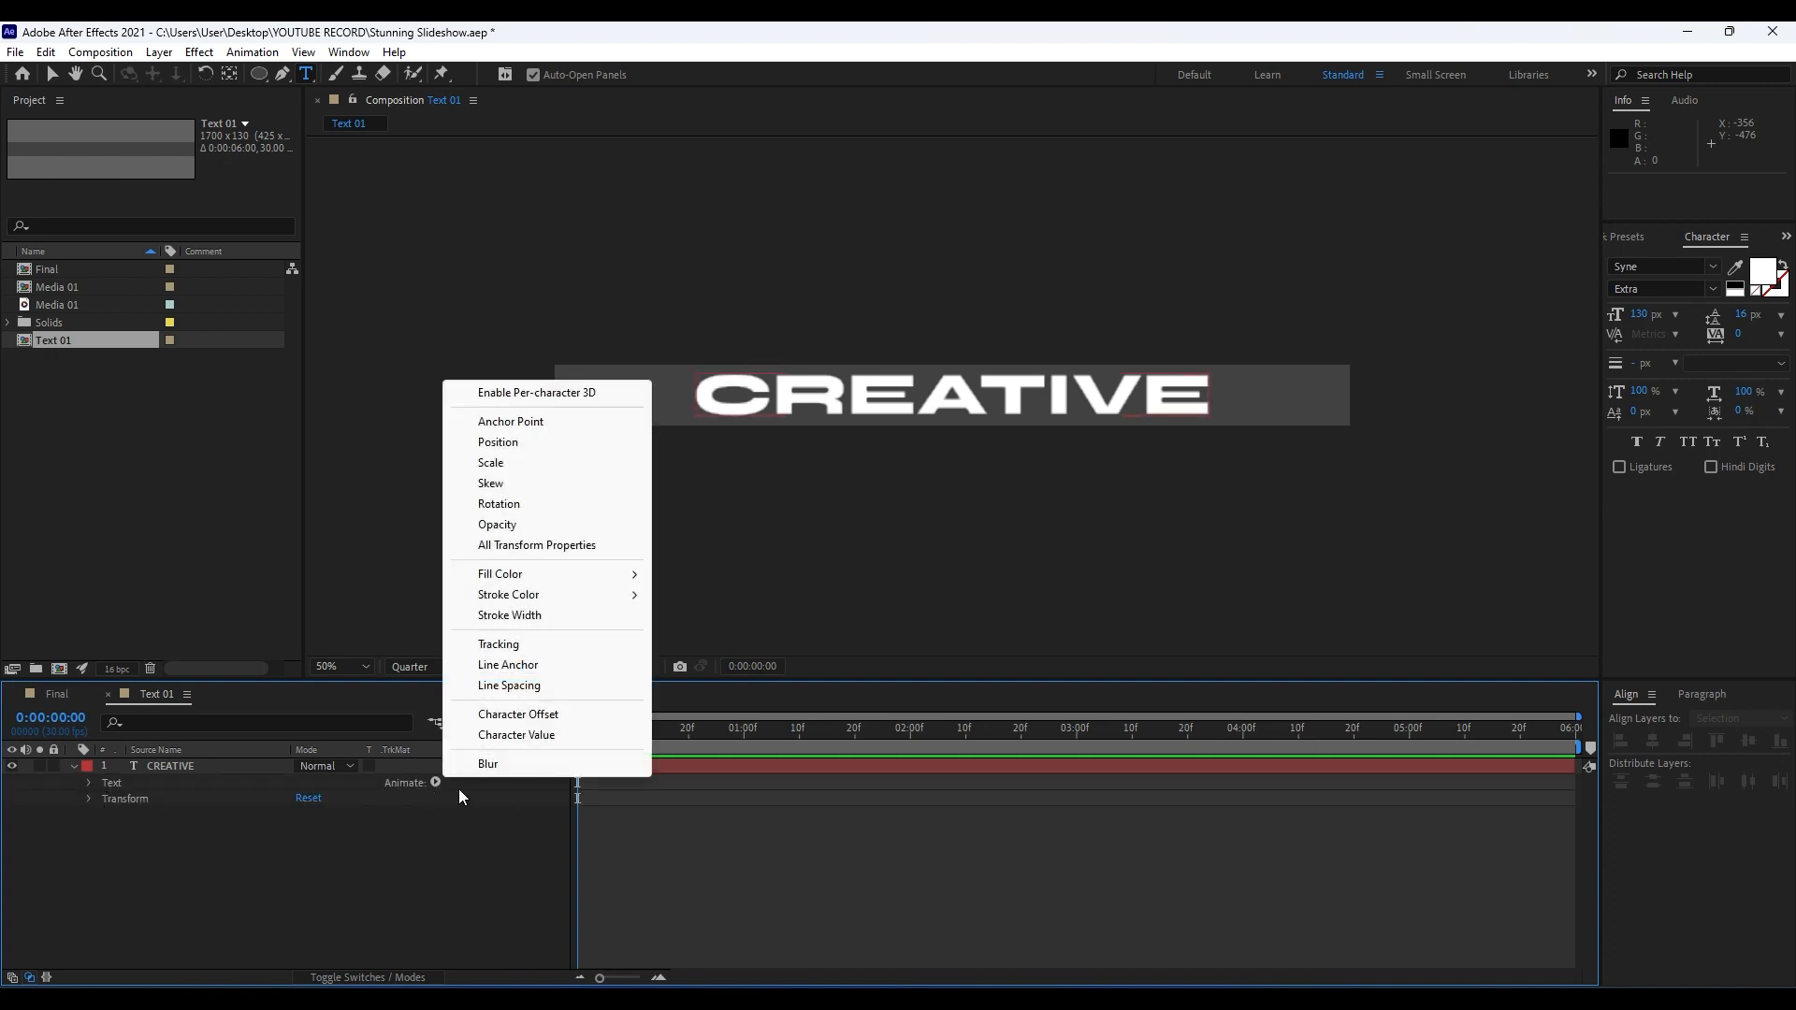
pyautogui.click(543, 646)
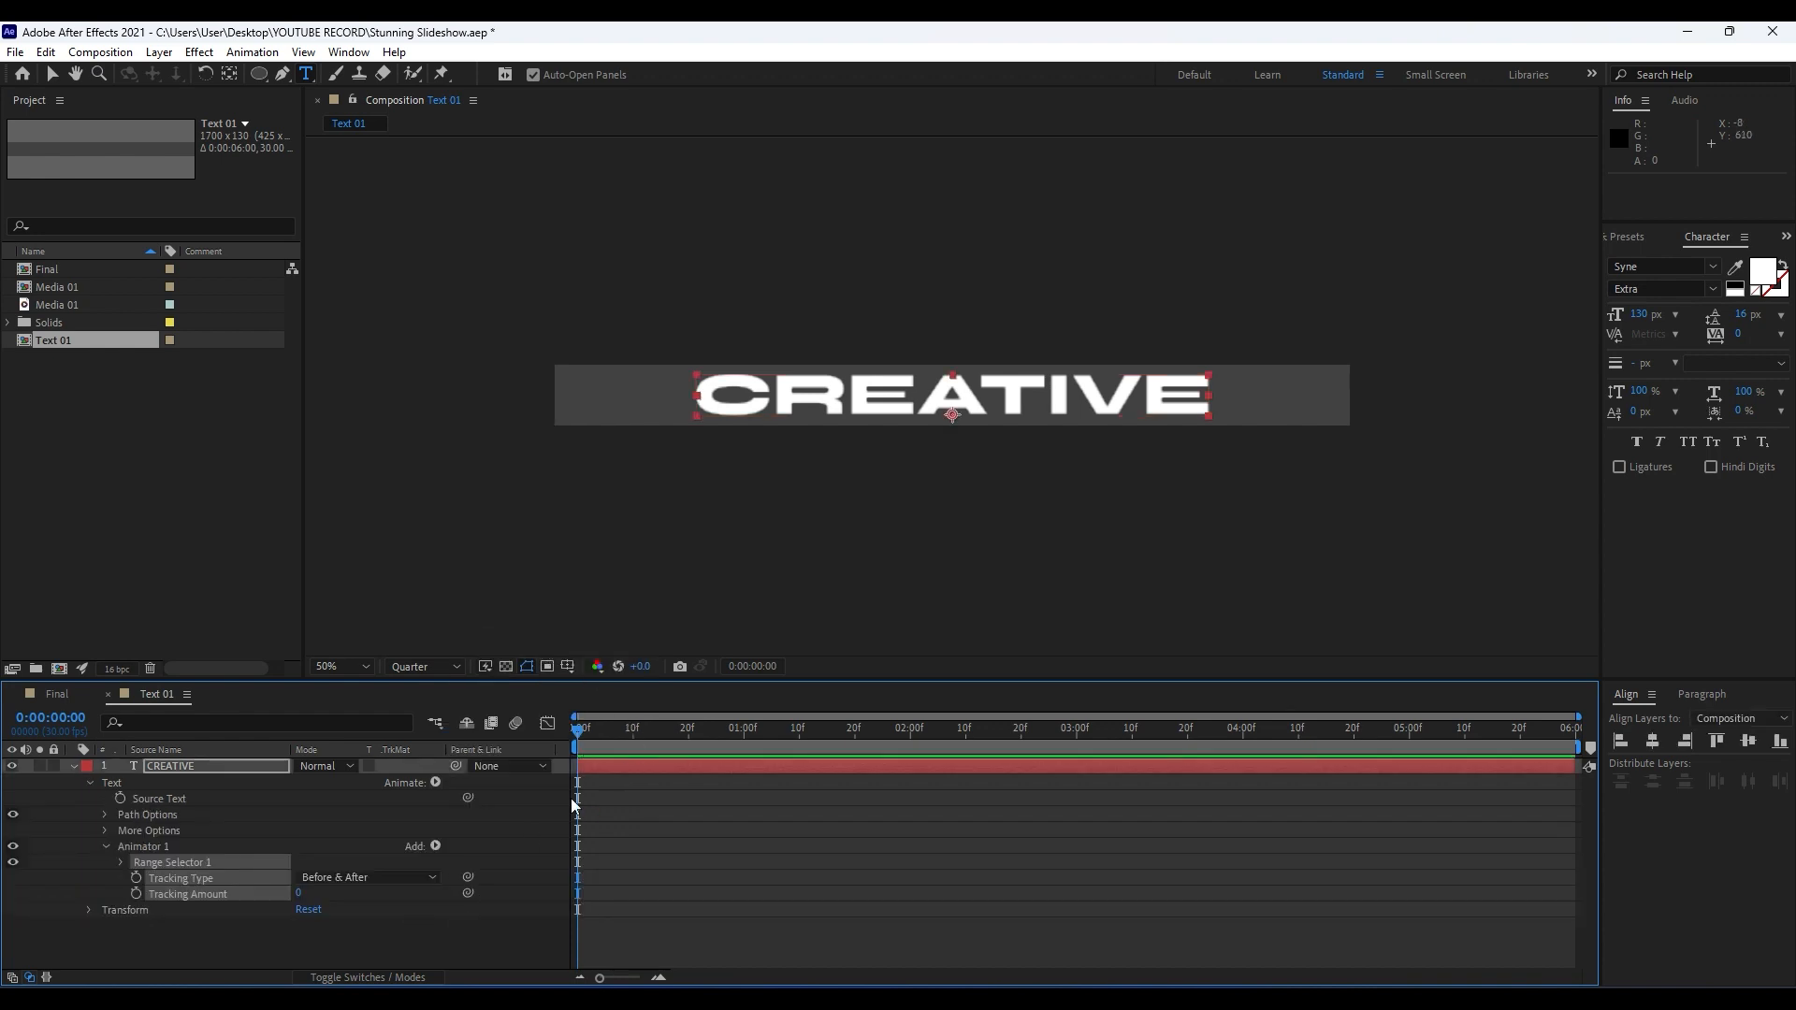
pyautogui.click(369, 906)
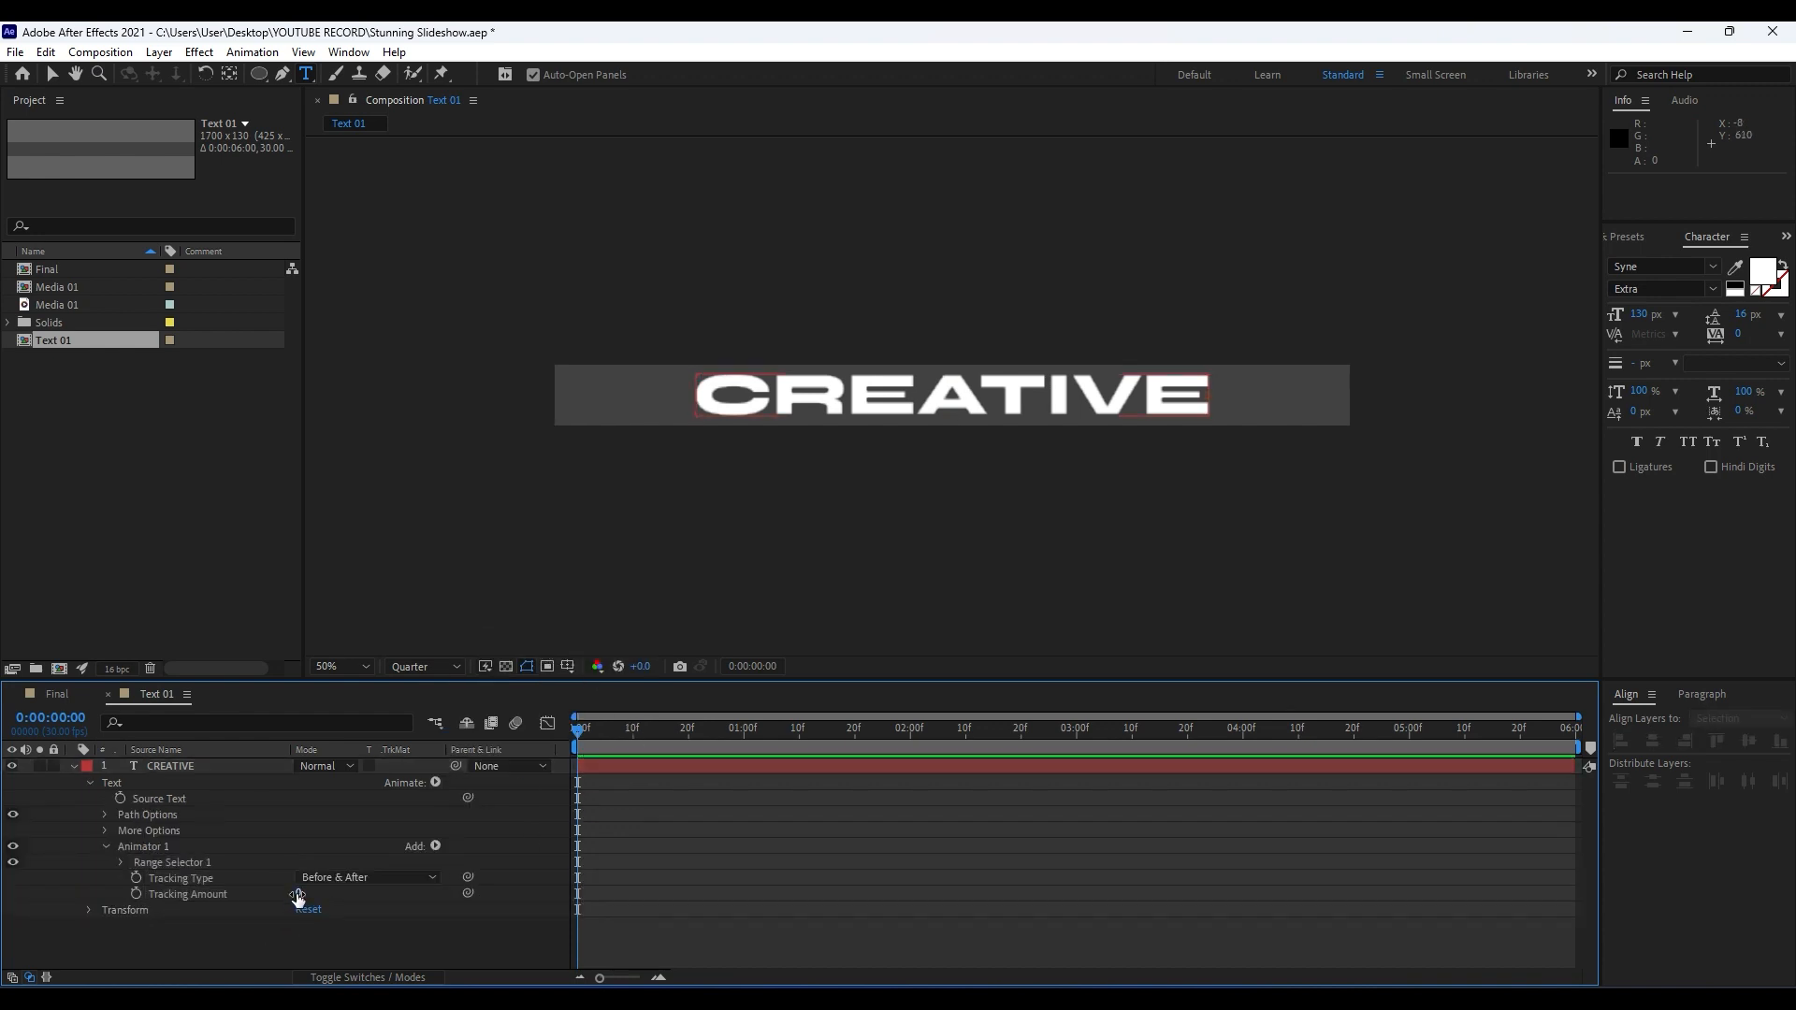
# Set the animator's Tracking Amount to 60 and keyframe it at 0:00:00:00.
pyautogui.moveTo(298, 893)
pyautogui.mouseDown()
pyautogui.moveTo(343, 896)
pyautogui.moveTo(313, 907)
pyautogui.mouseUp()
pyautogui.click(303, 893)
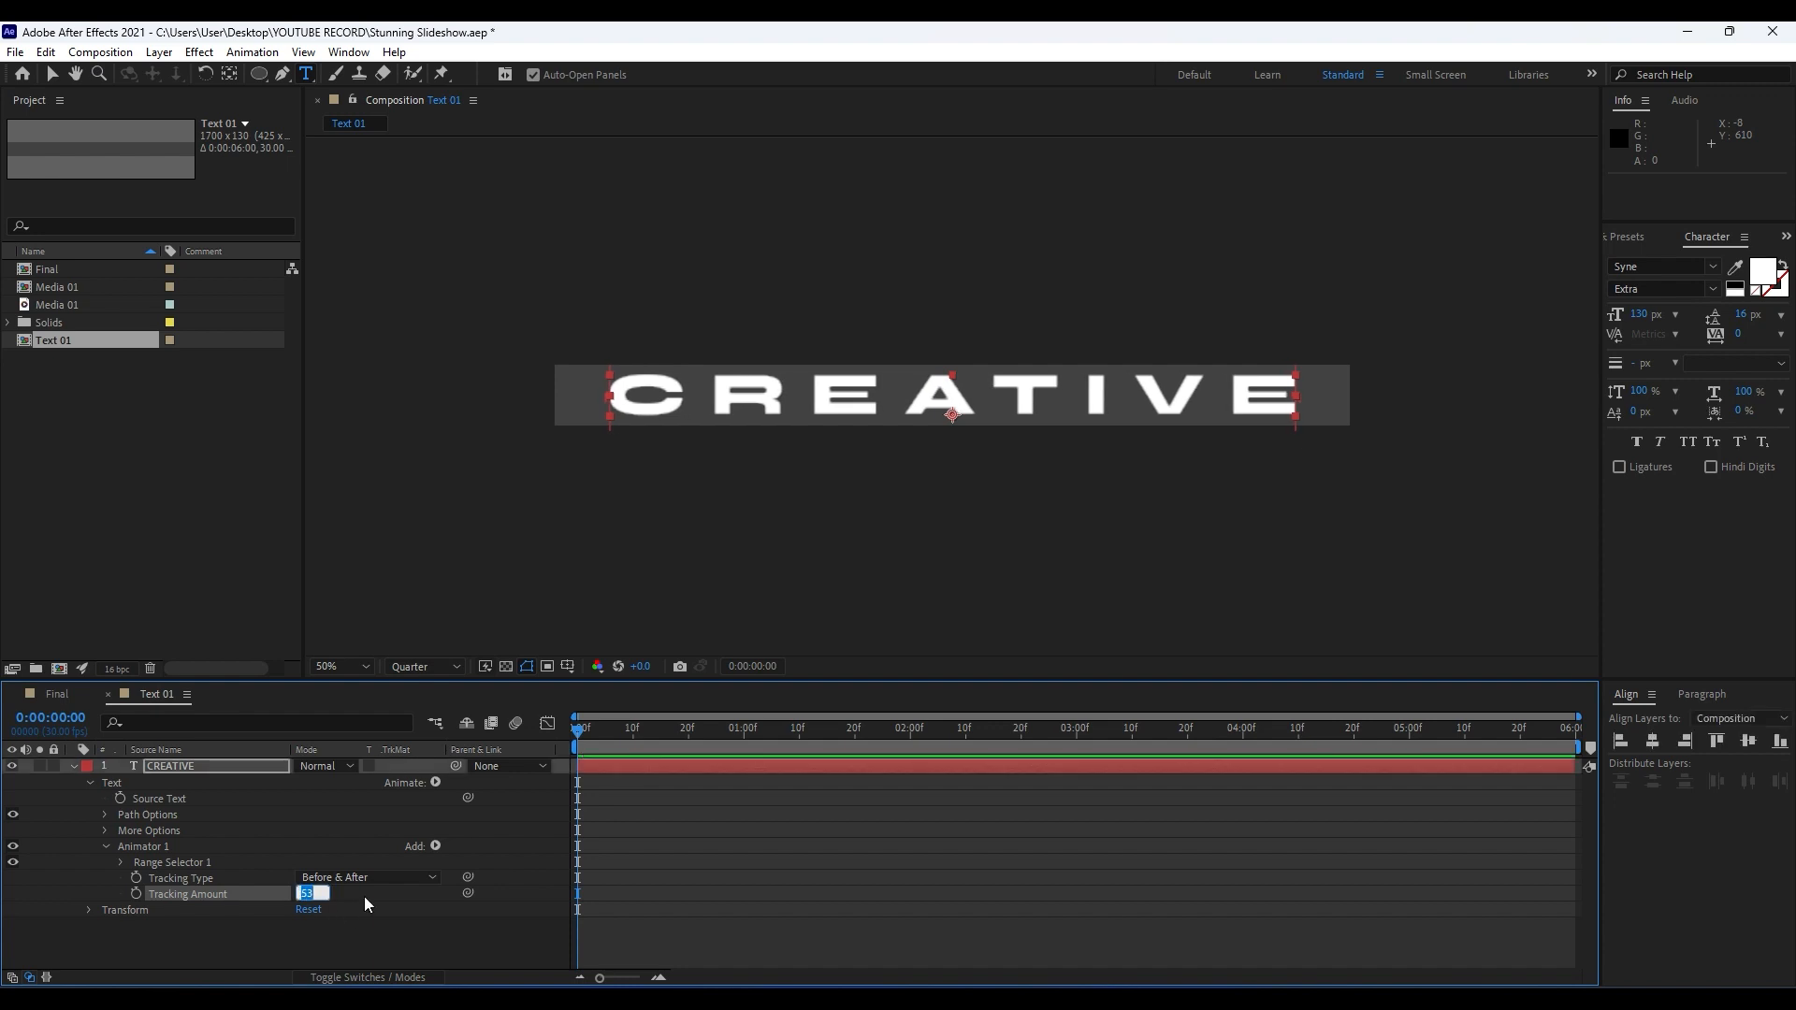
pyautogui.write('60')
pyautogui.click(279, 942)
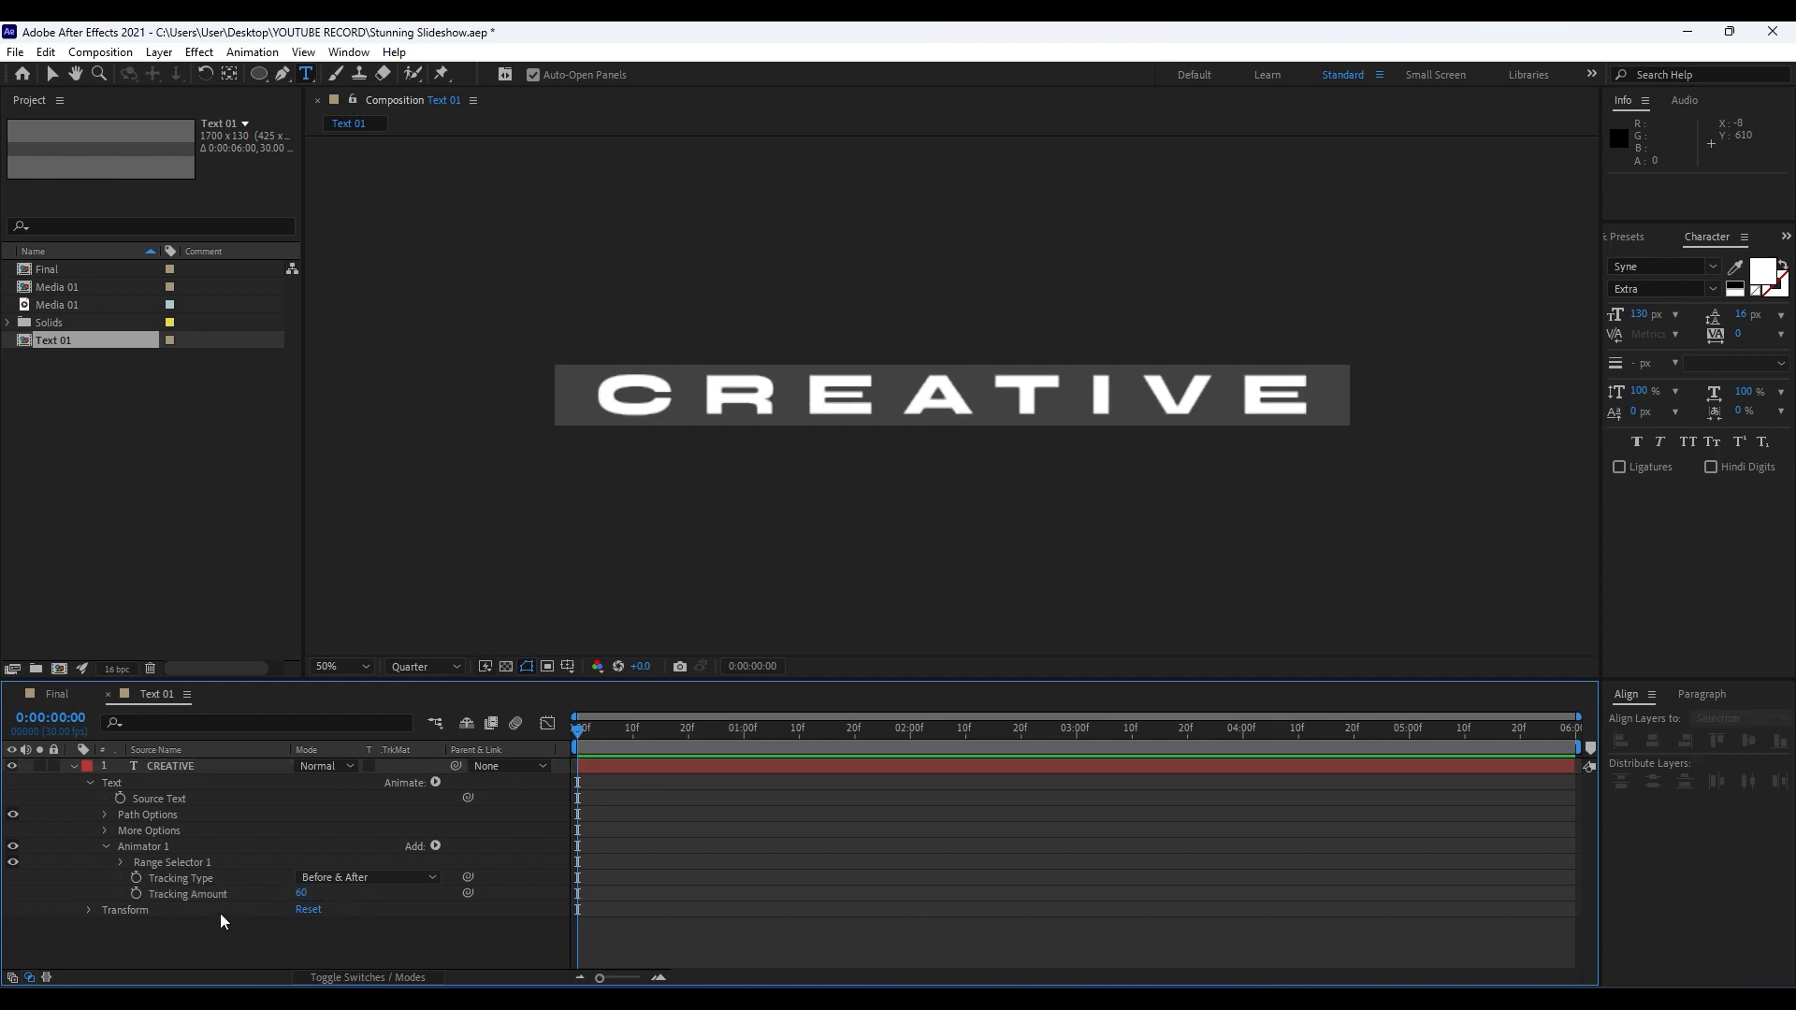
pyautogui.click(136, 895)
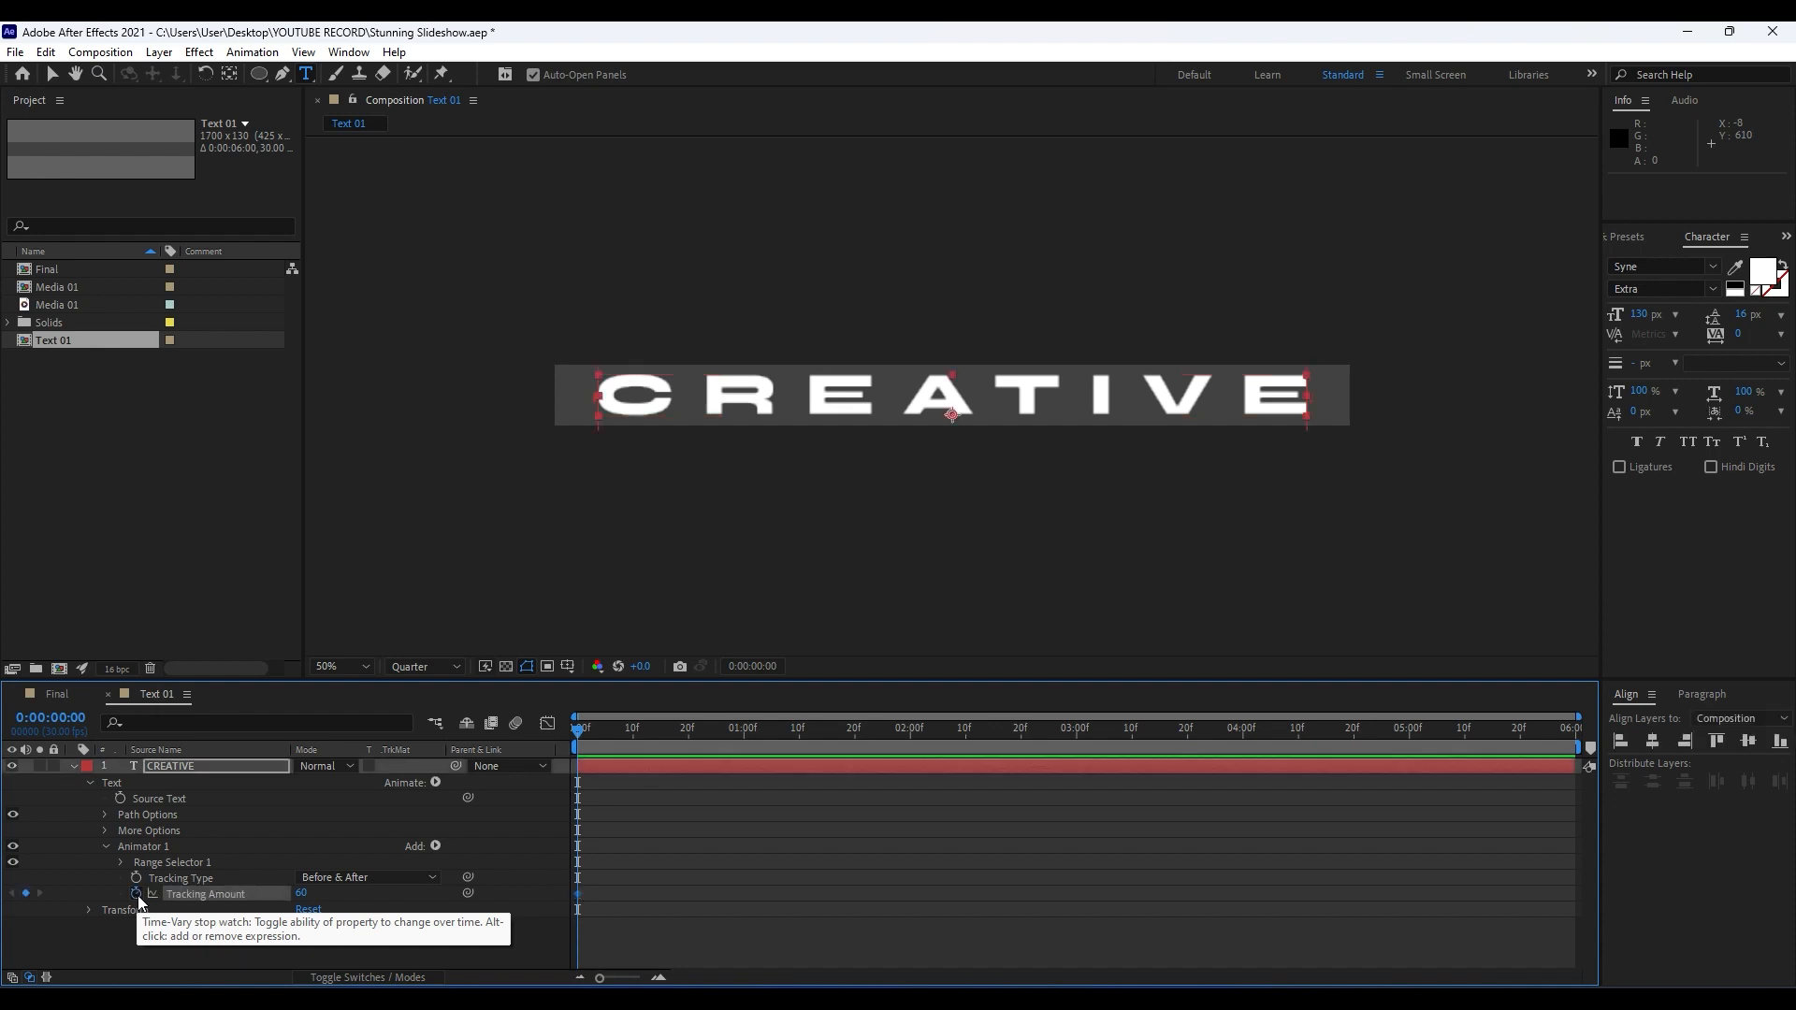
# Keyframe the CREATIVE text's Tracking Amount at 0 at 0:00:05:29 and preview the animation.
pyautogui.moveTo(580, 741); pyautogui.dragTo(1593, 751)
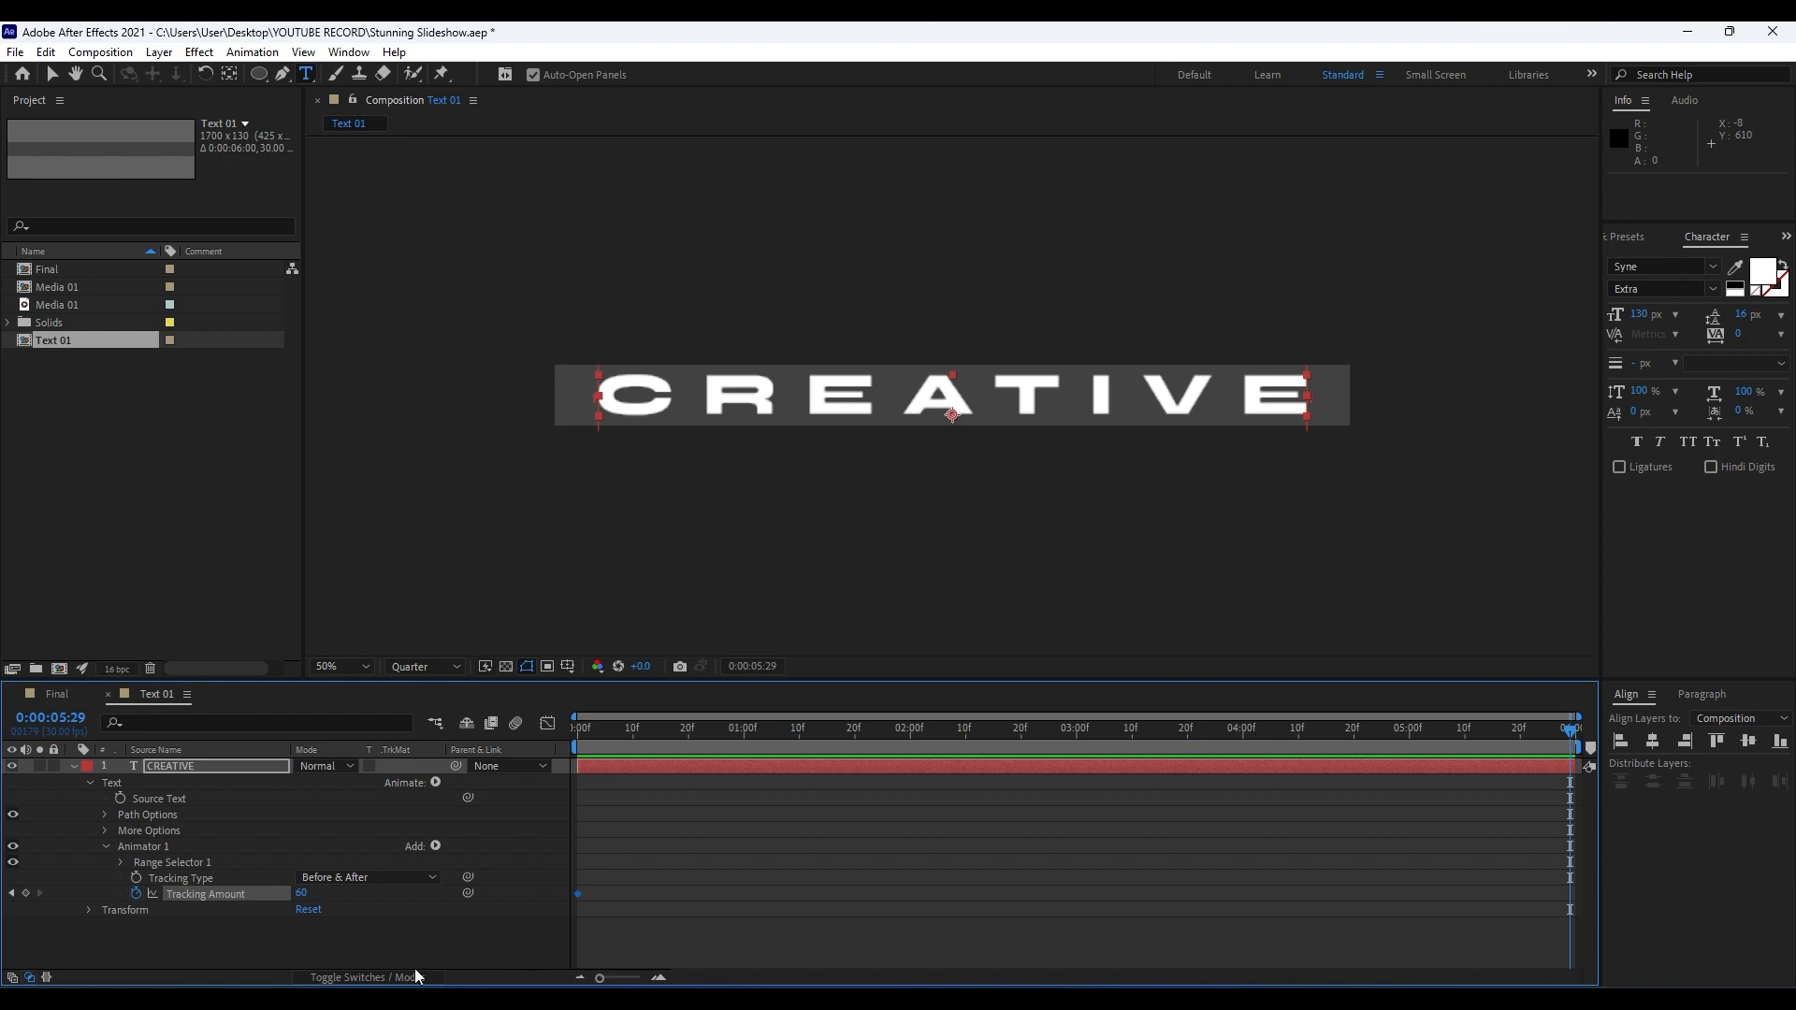
pyautogui.click(302, 893)
pyautogui.write('0')
pyautogui.click(326, 940)
pyautogui.press('space')
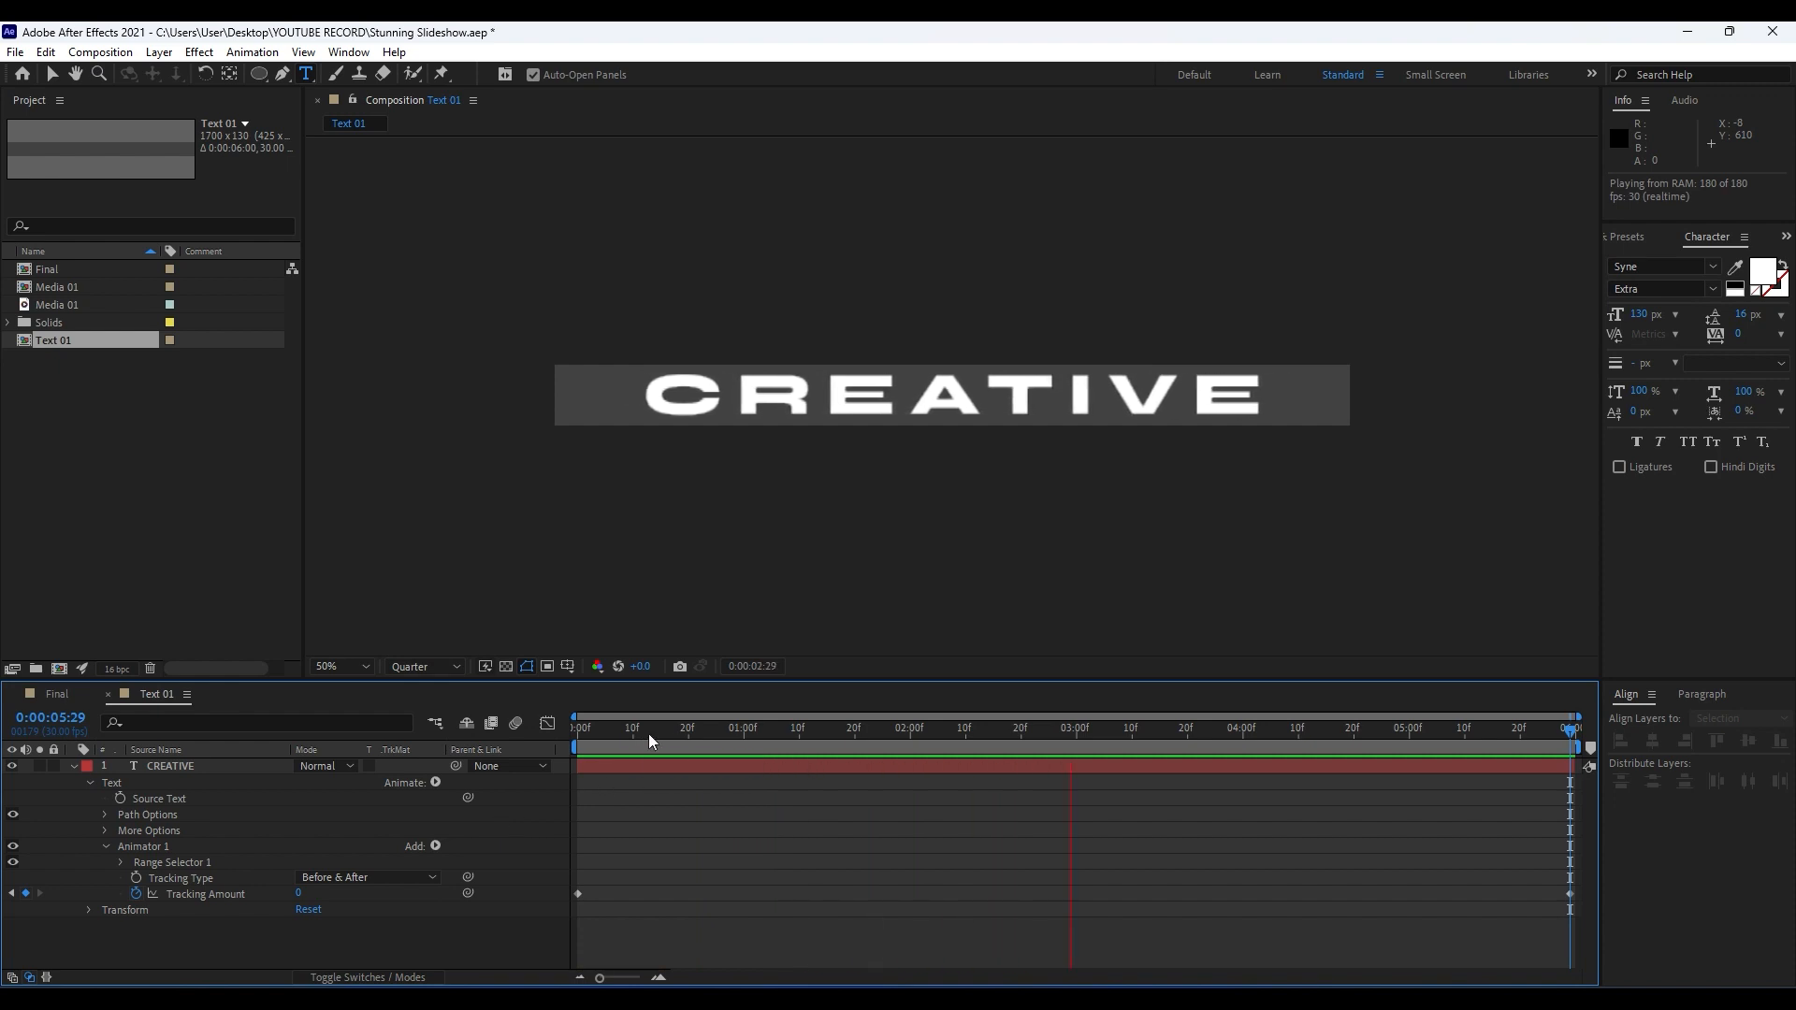
# Add a Position animator to the CREATIVE text layer at 0:00:00:00 and set its vertical value to 30.
pyautogui.moveTo(649, 734); pyautogui.dragTo(367, 771)
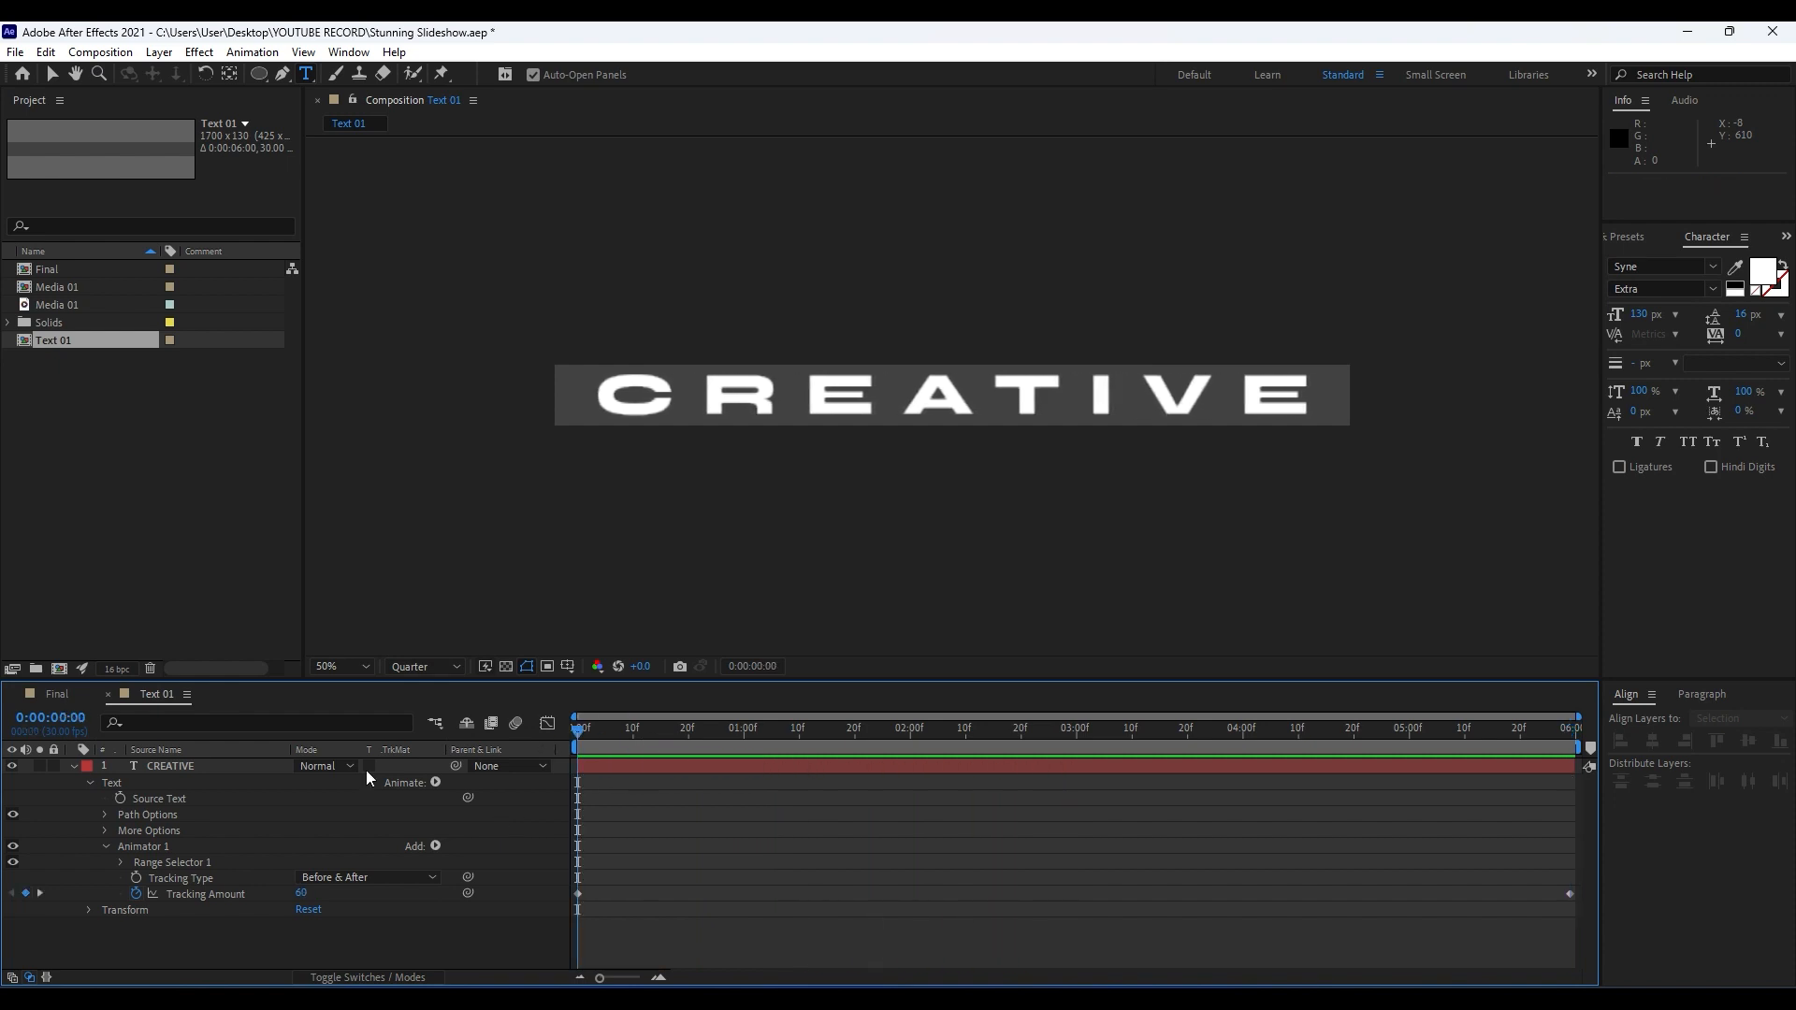
pyautogui.click(104, 847)
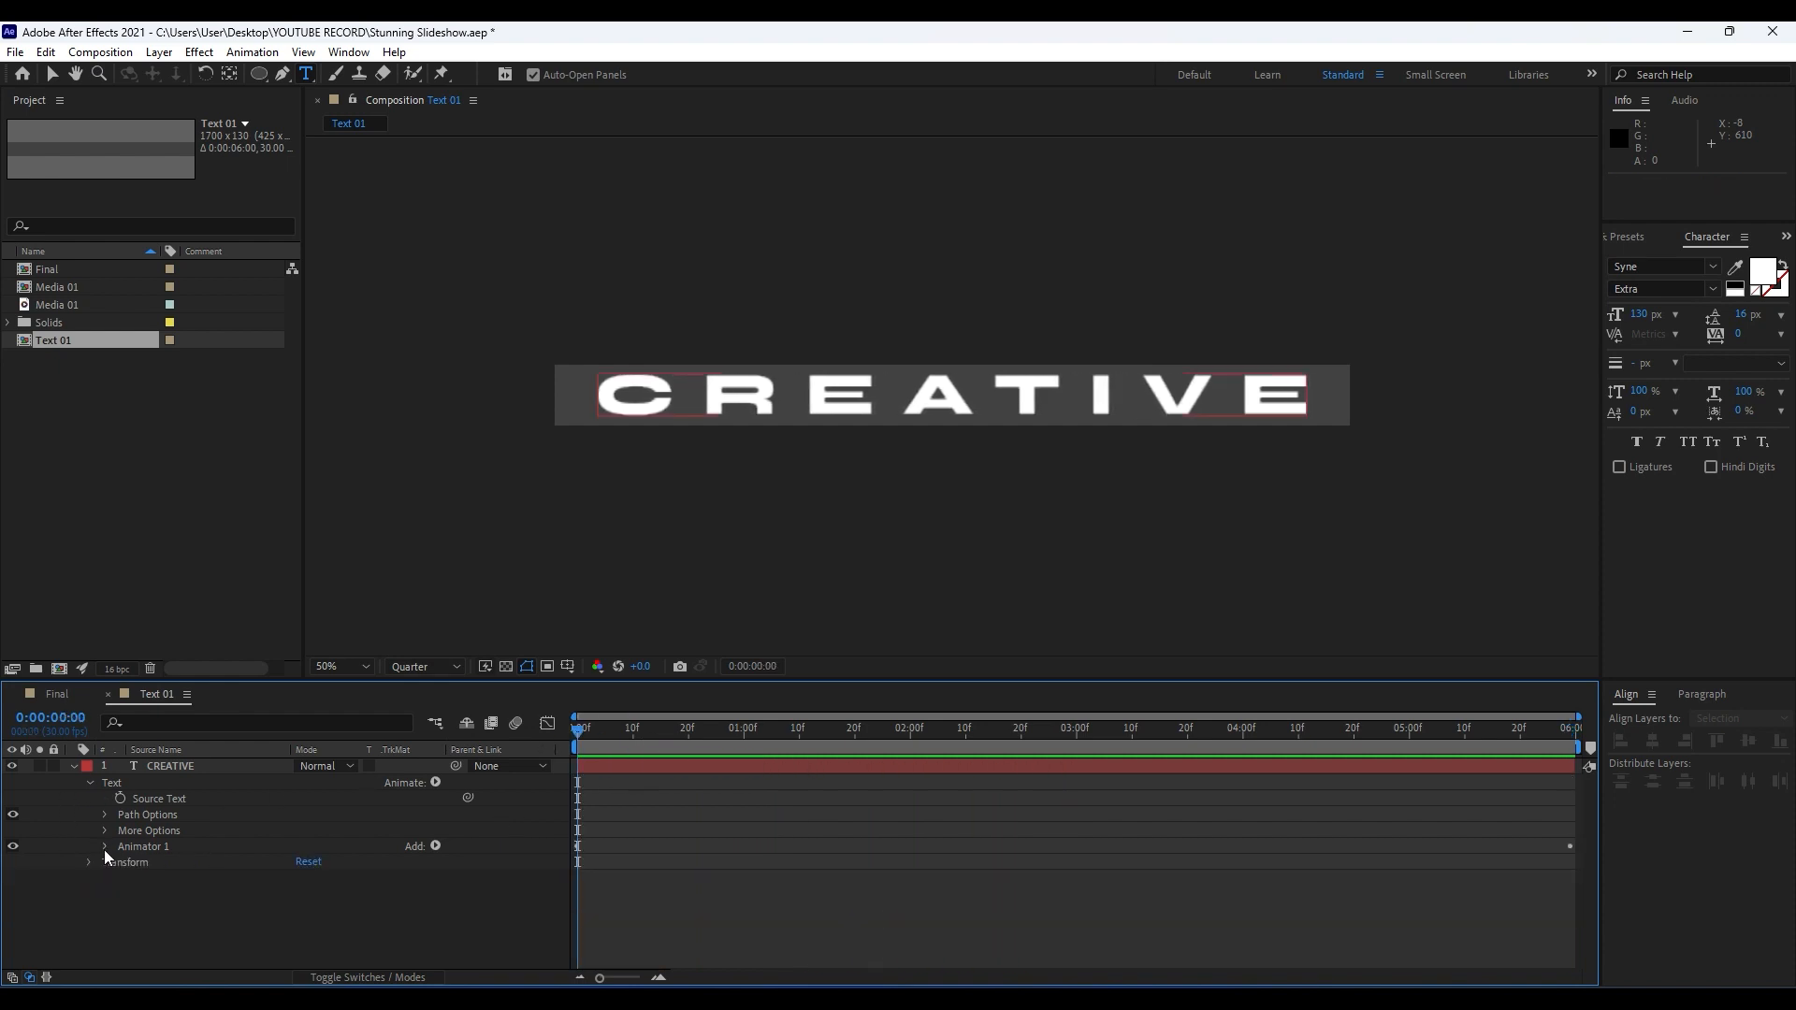
pyautogui.click(436, 782)
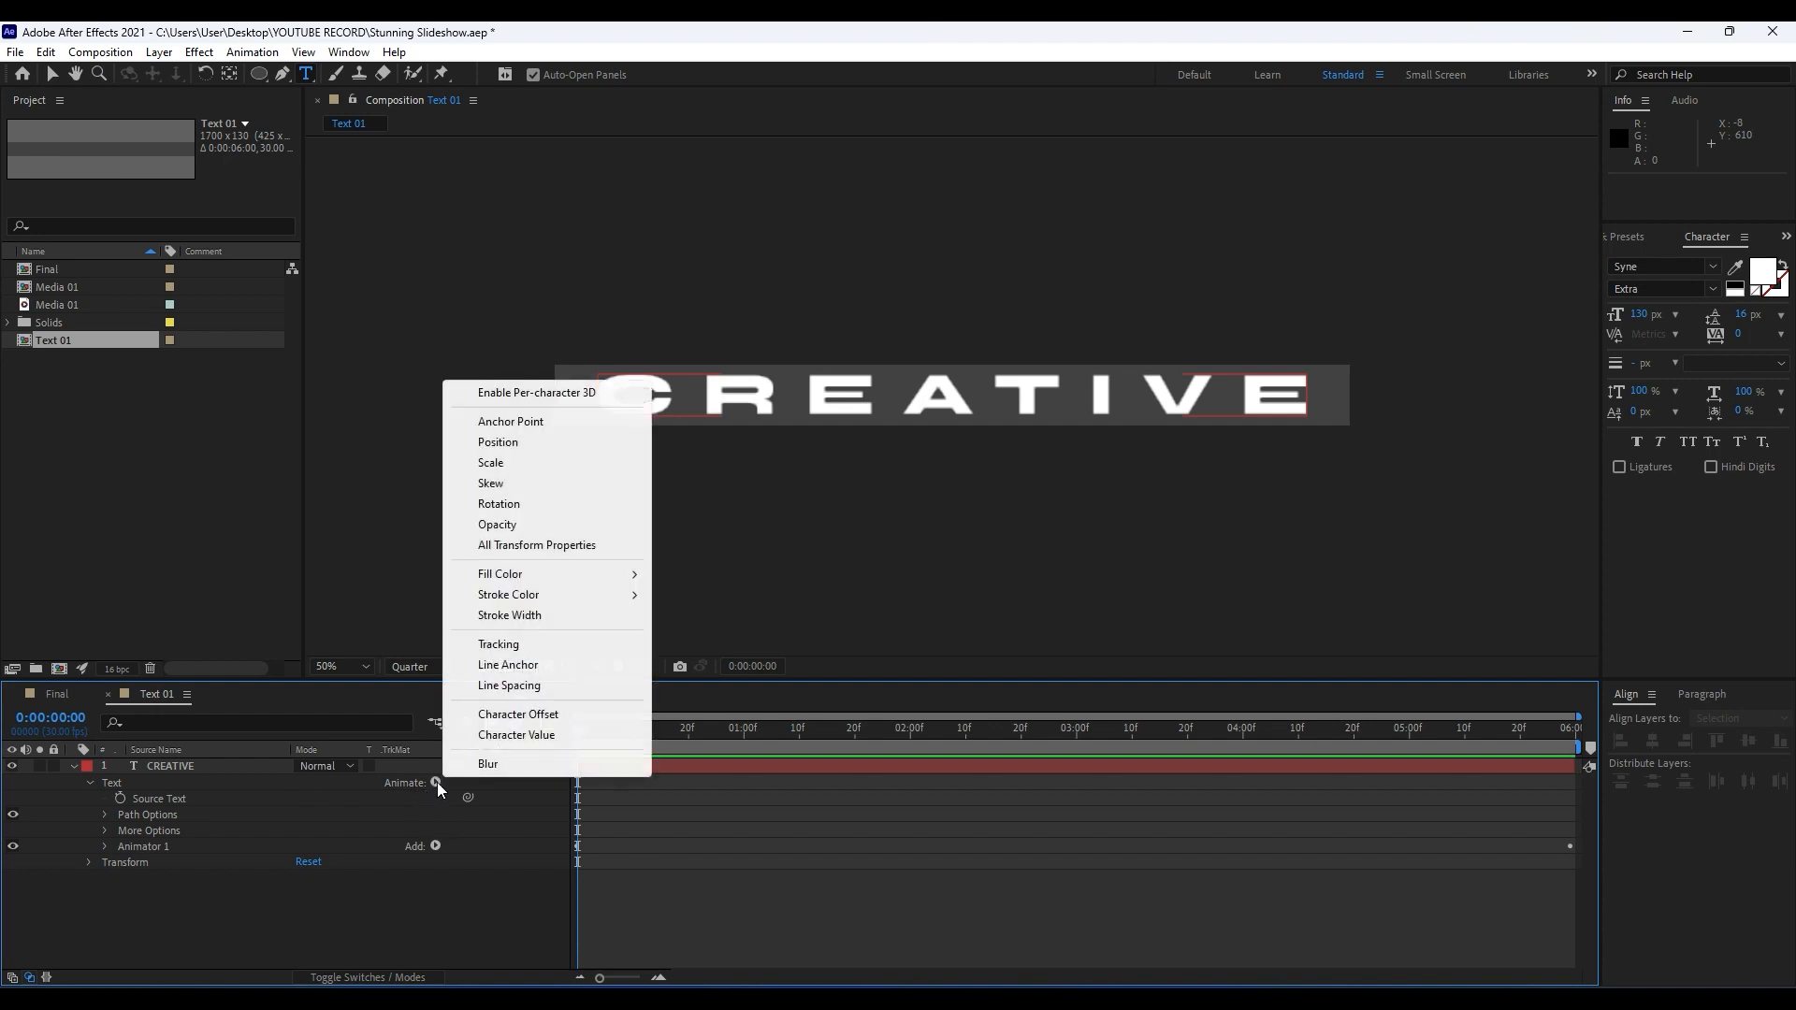
pyautogui.click(505, 442)
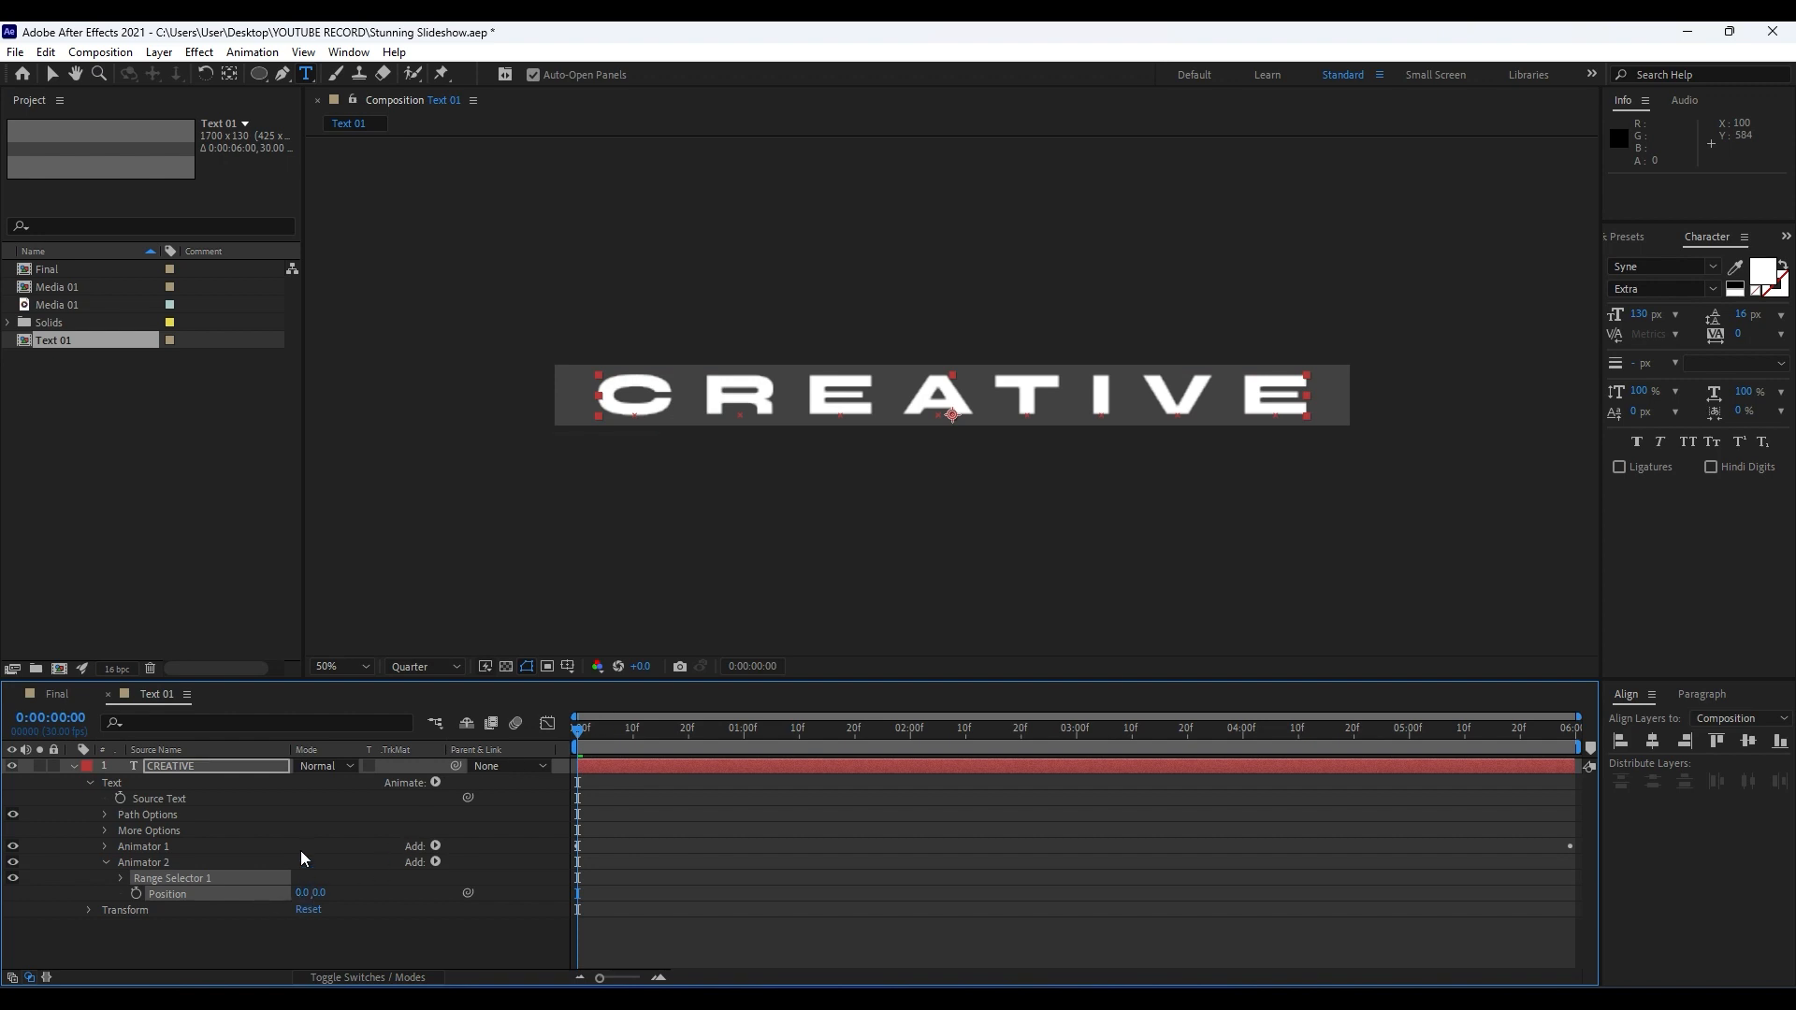
pyautogui.moveTo(319, 900); pyautogui.dragTo(358, 909)
pyautogui.click(326, 893)
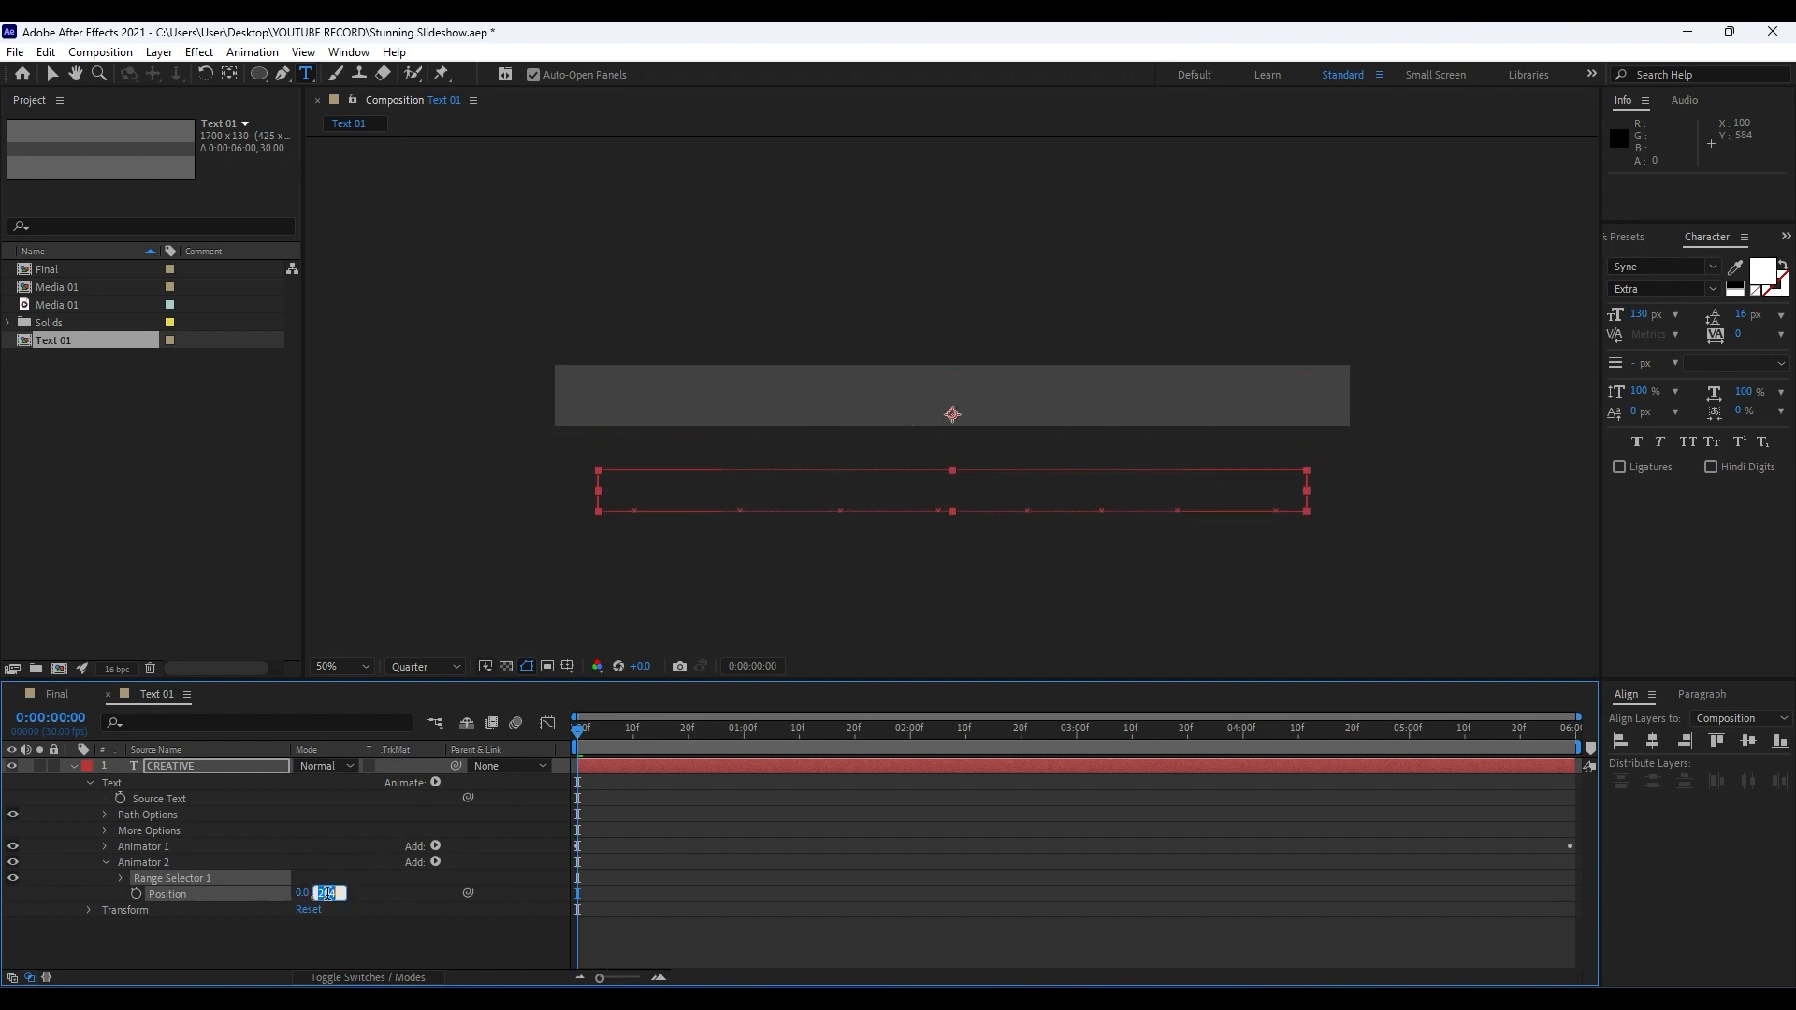
pyautogui.write('30')
pyautogui.click(192, 921)
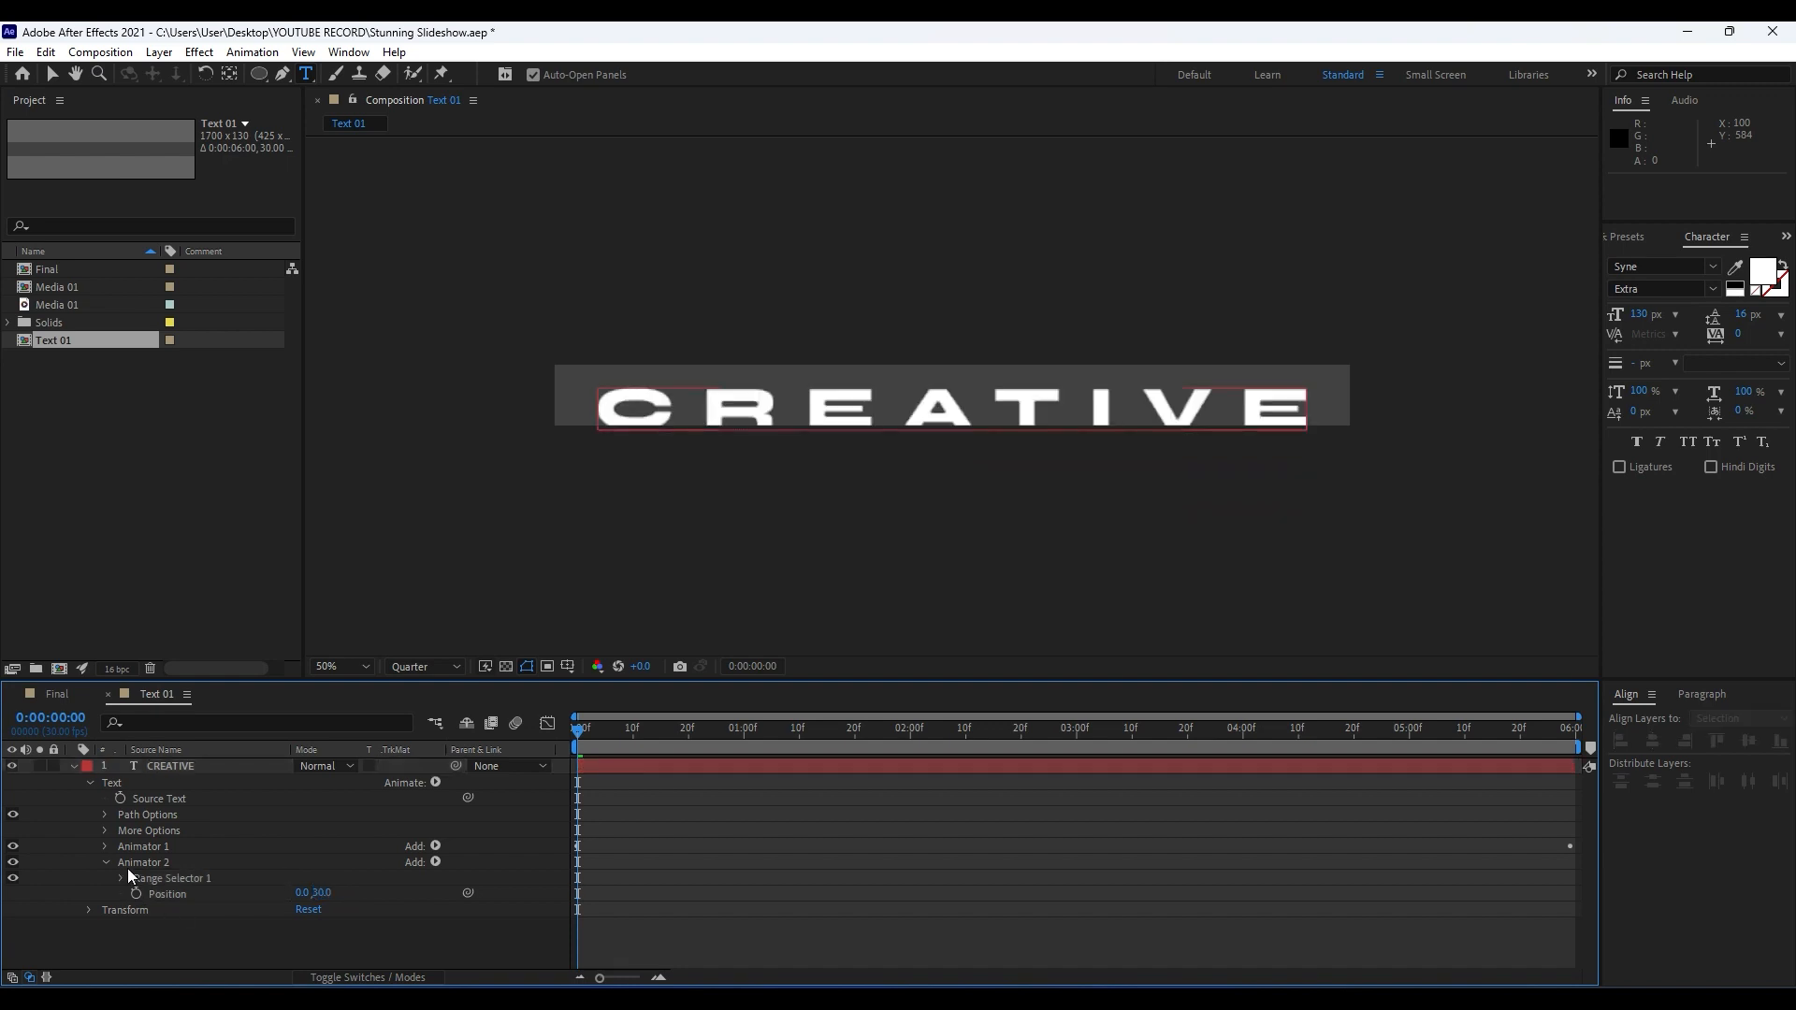
# Keyframe the Position animator's Range Selector Offset at -100% at 0:00:00:00.
pyautogui.click(121, 878)
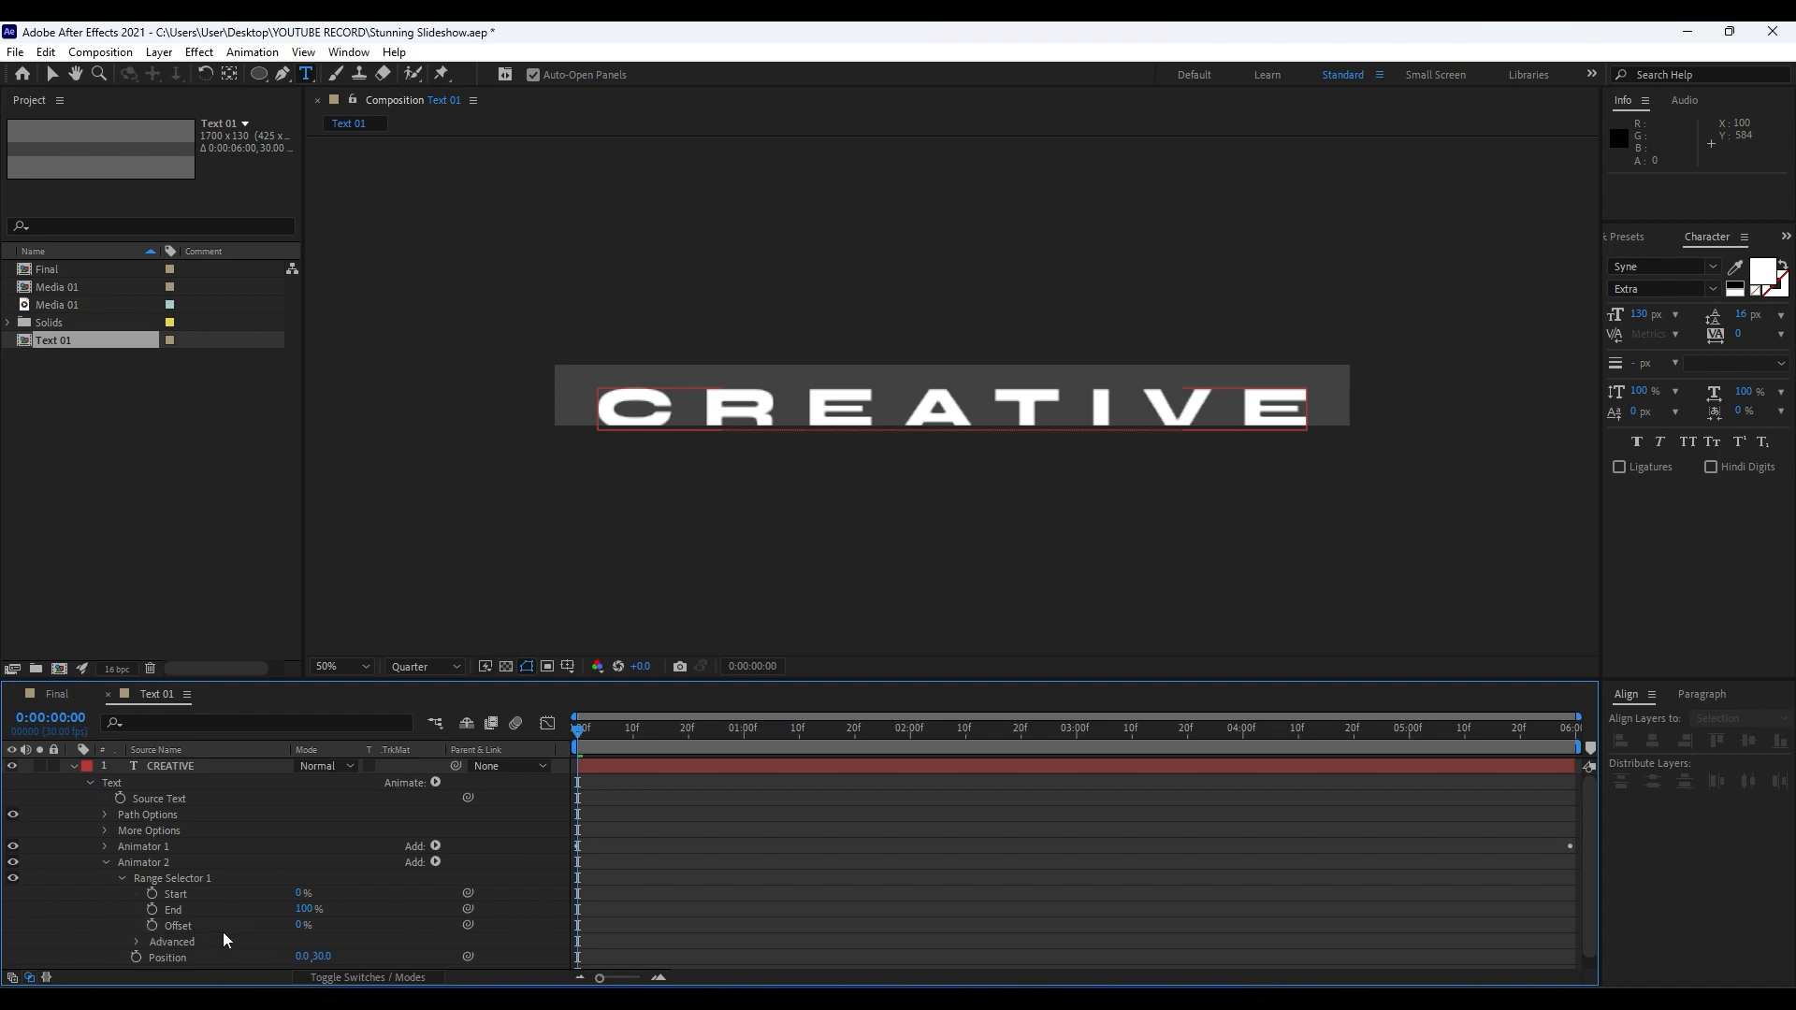
pyautogui.click(152, 925)
pyautogui.click(300, 925)
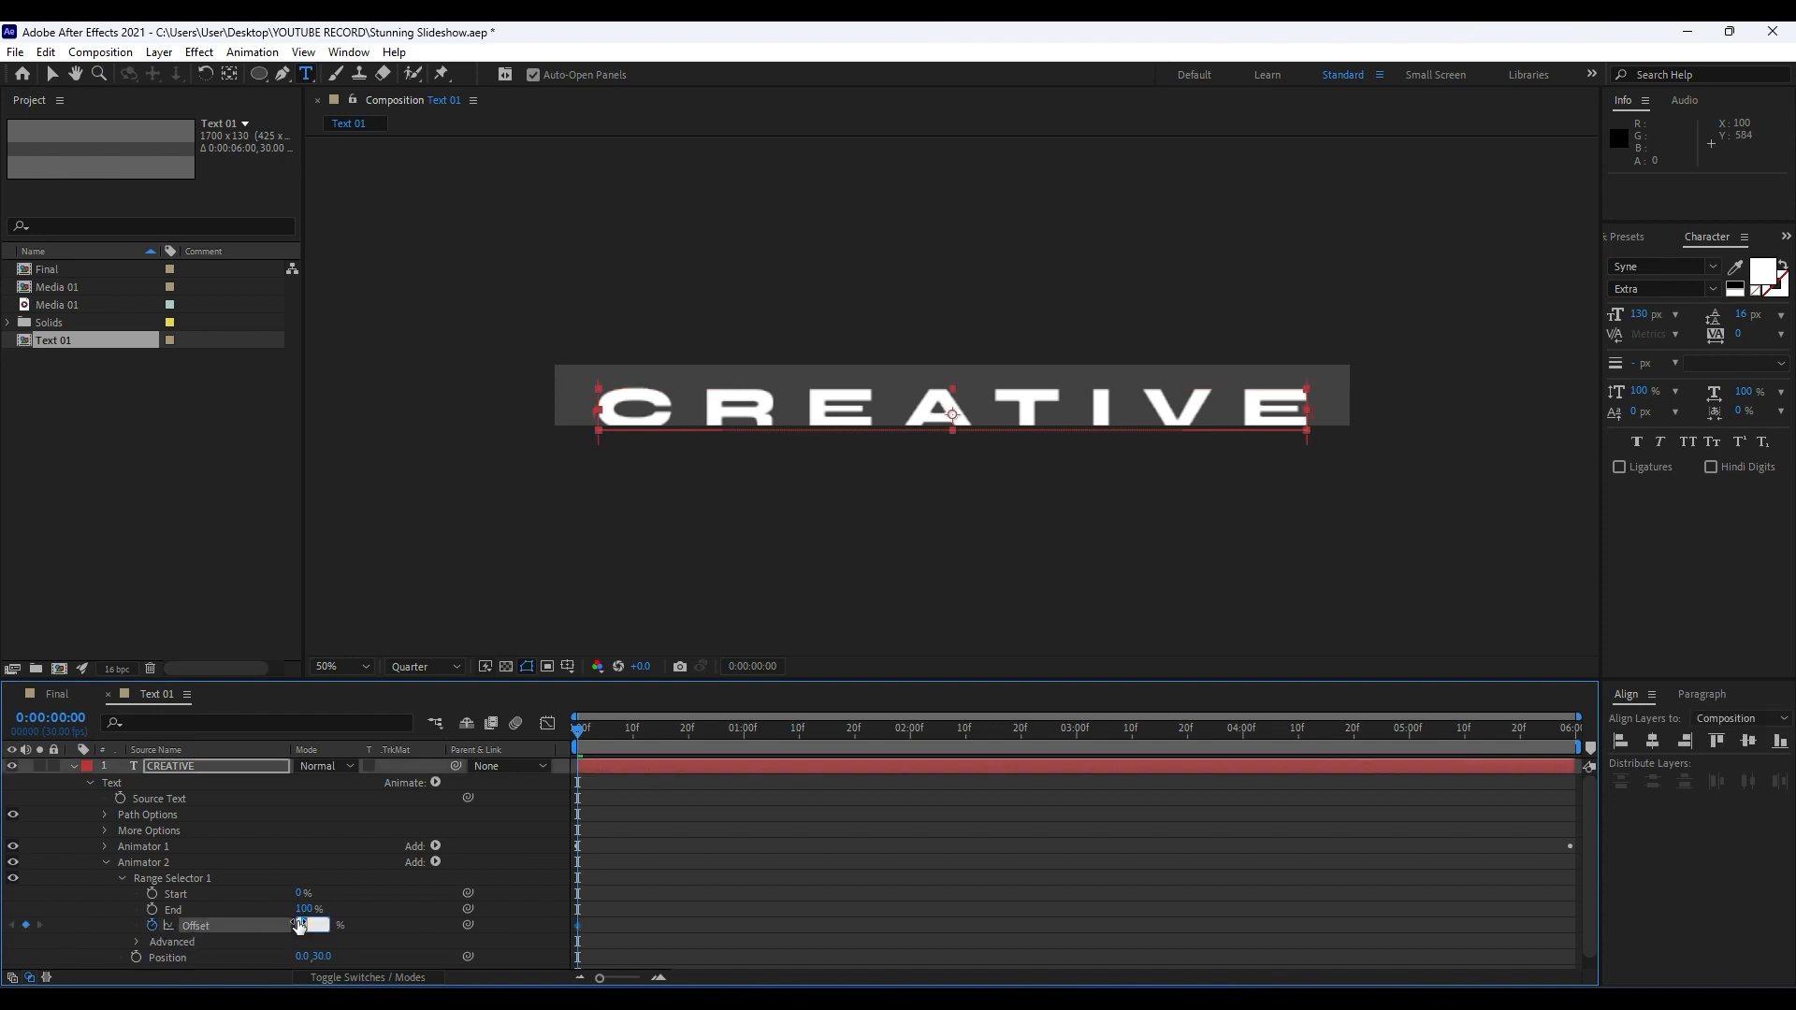
pyautogui.write('-100')
pyautogui.click(269, 846)
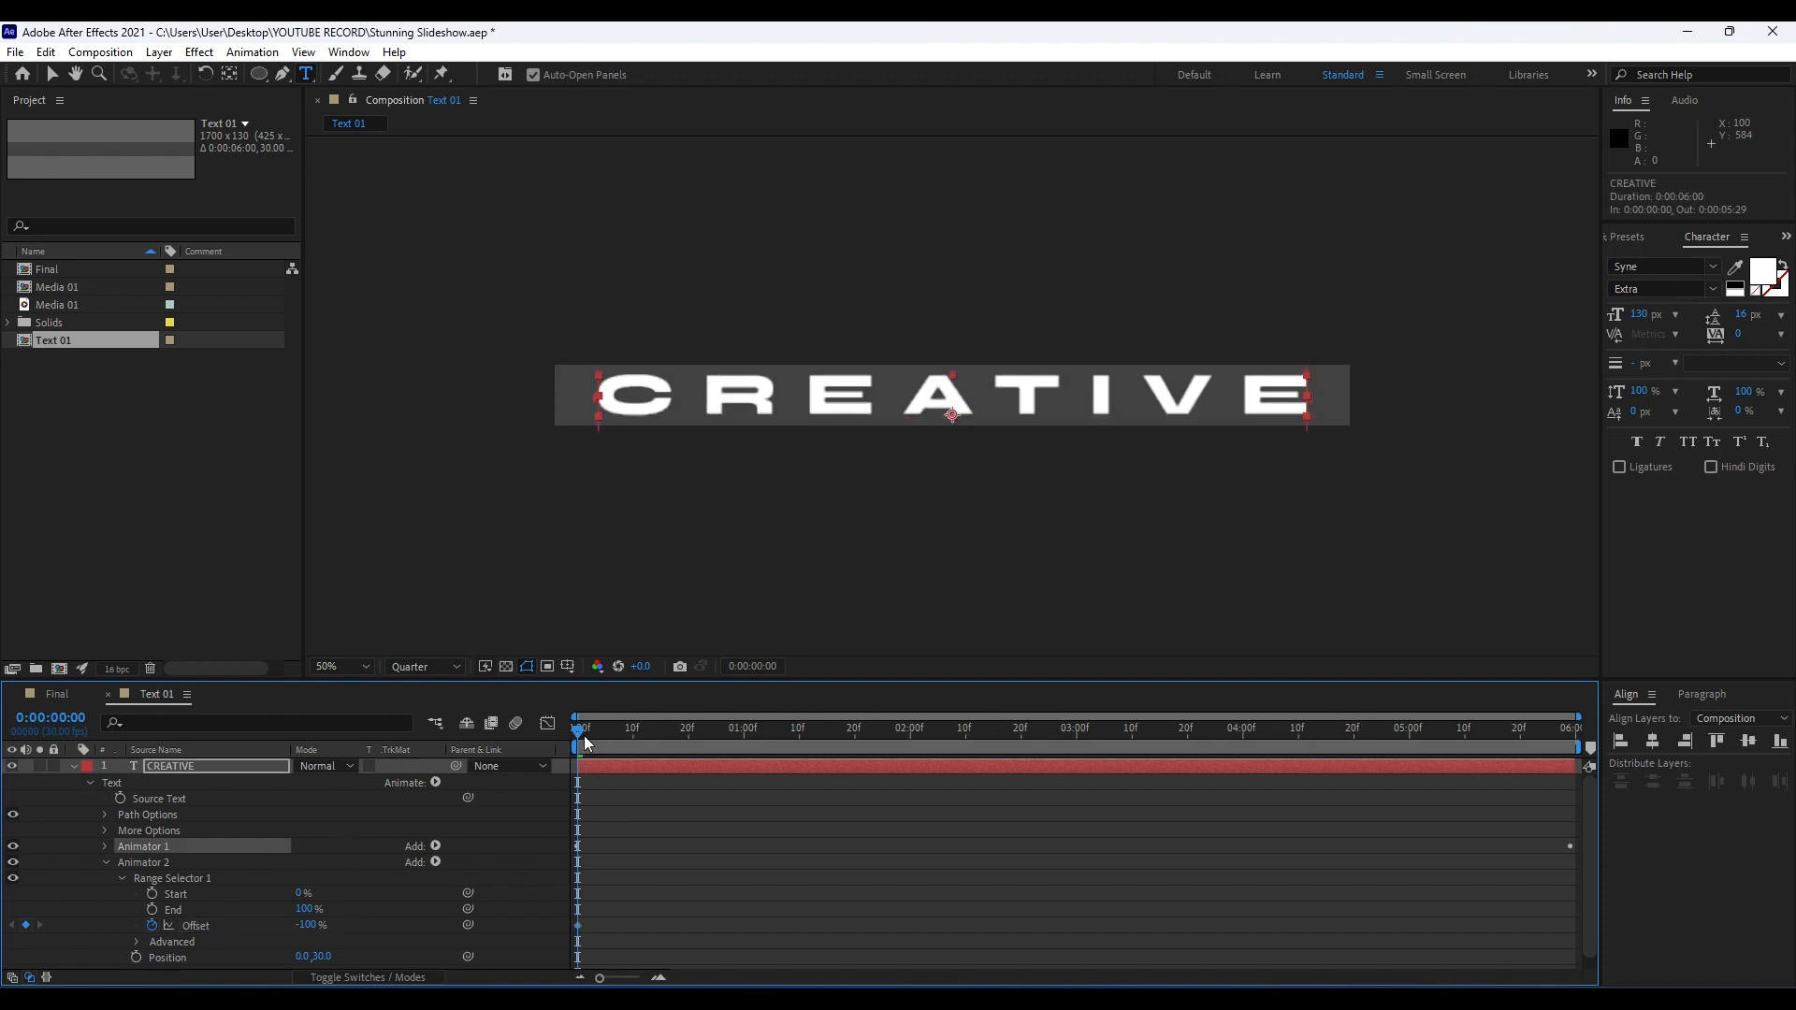
# Add a 100% keyframe to the Range Selector Offset at 0:00:02:00.
pyautogui.click(917, 745)
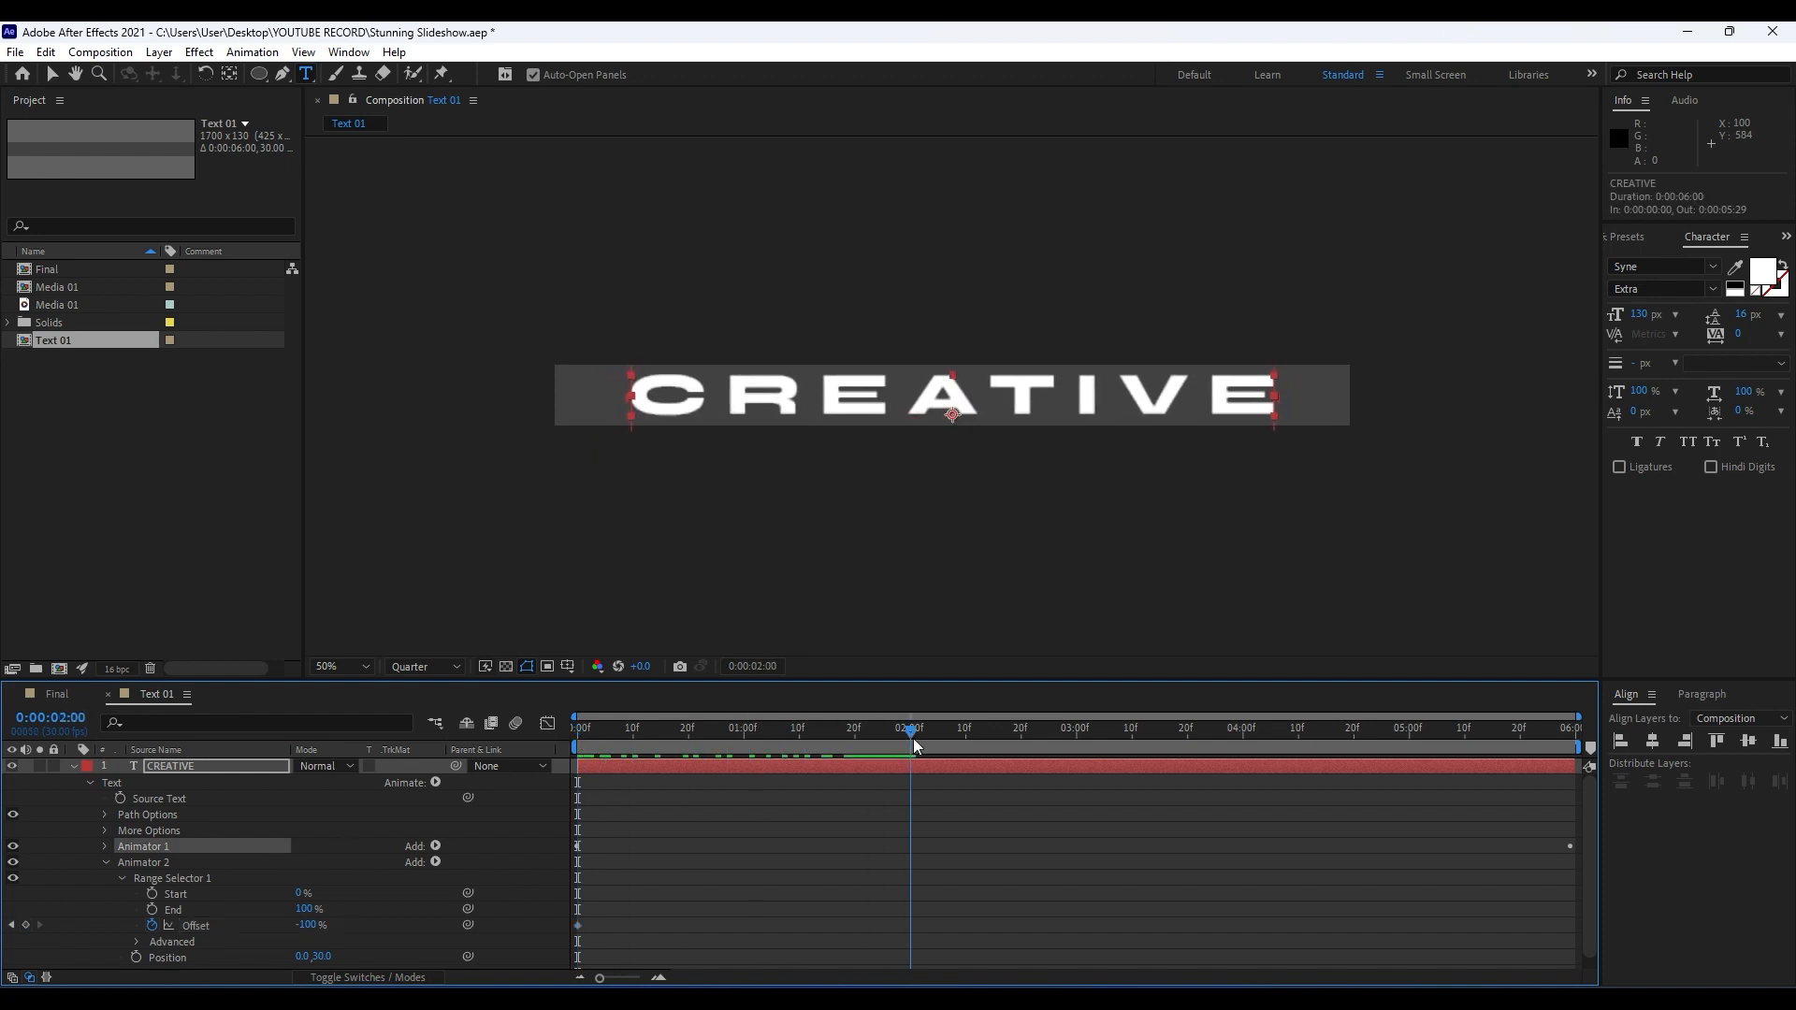
pyautogui.click(309, 925)
pyautogui.write('1')
pyautogui.click(213, 879)
# In the Range Selector's Advanced options, set Shape to Ramp Up and both Ease High and Ease Low to 50%.
pyautogui.click(136, 942)
pyautogui.scroll(-2, 135, 950)
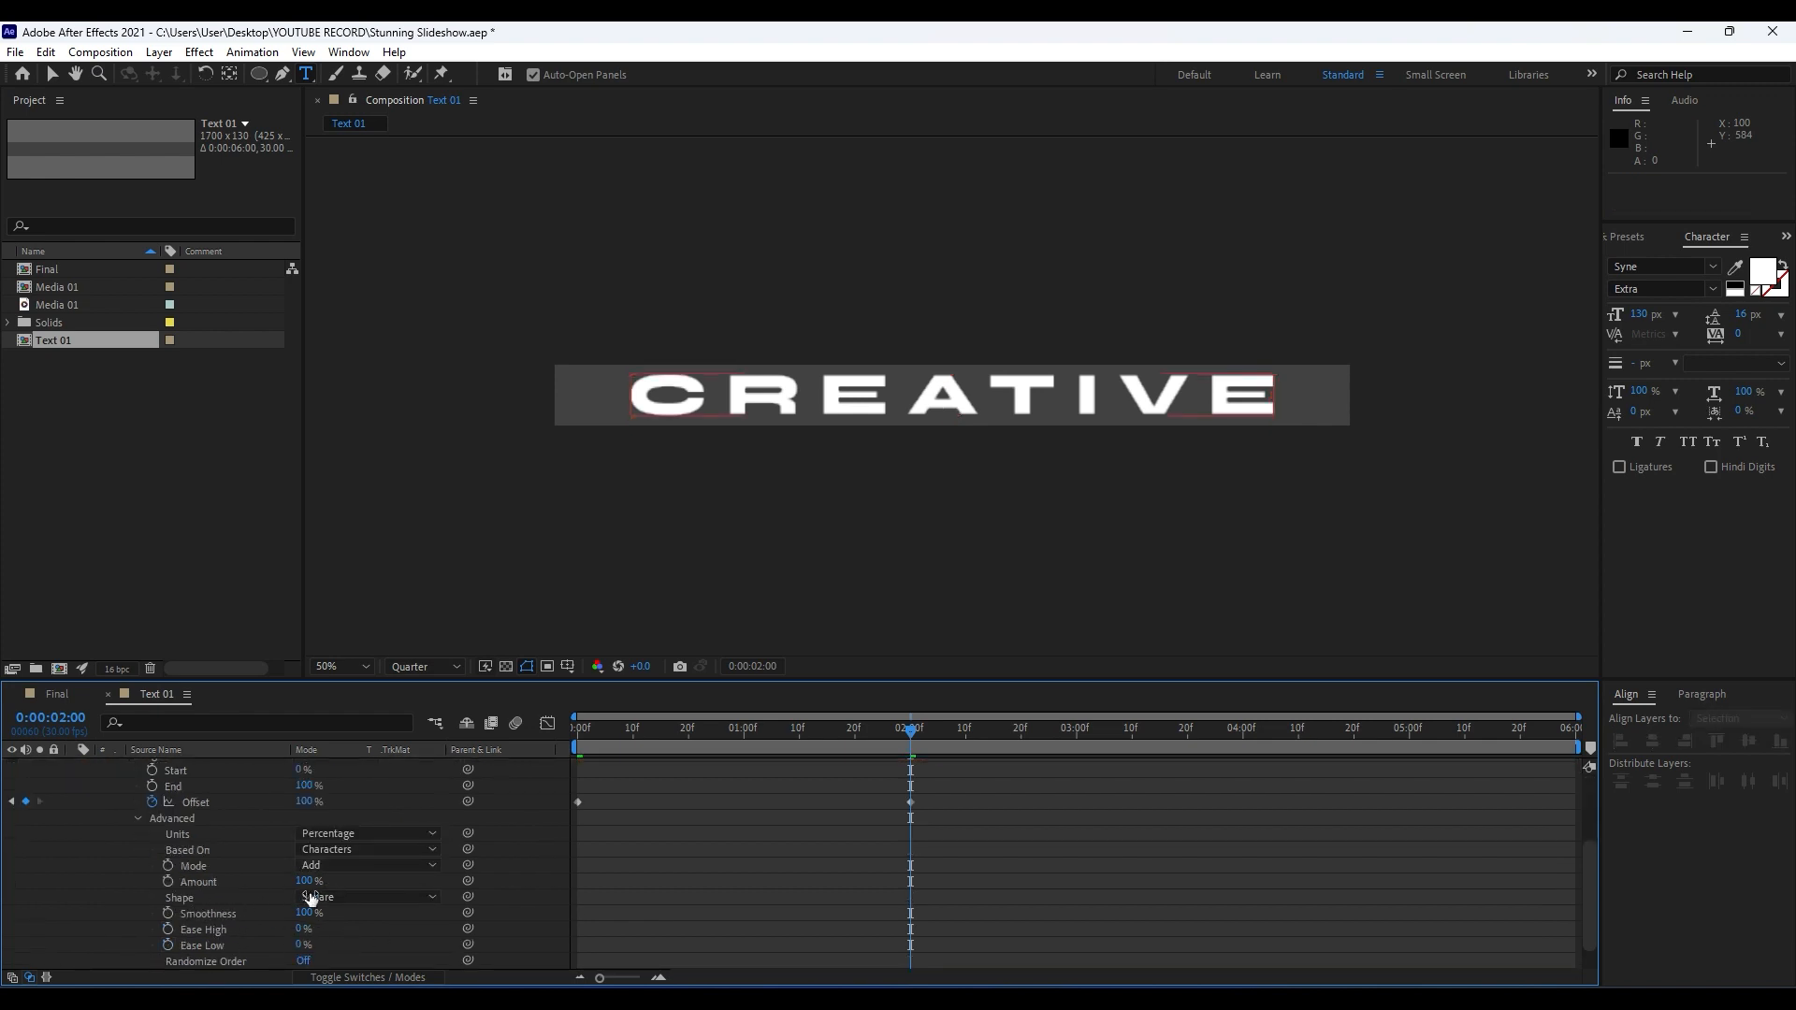
pyautogui.click(344, 899)
pyautogui.click(374, 801)
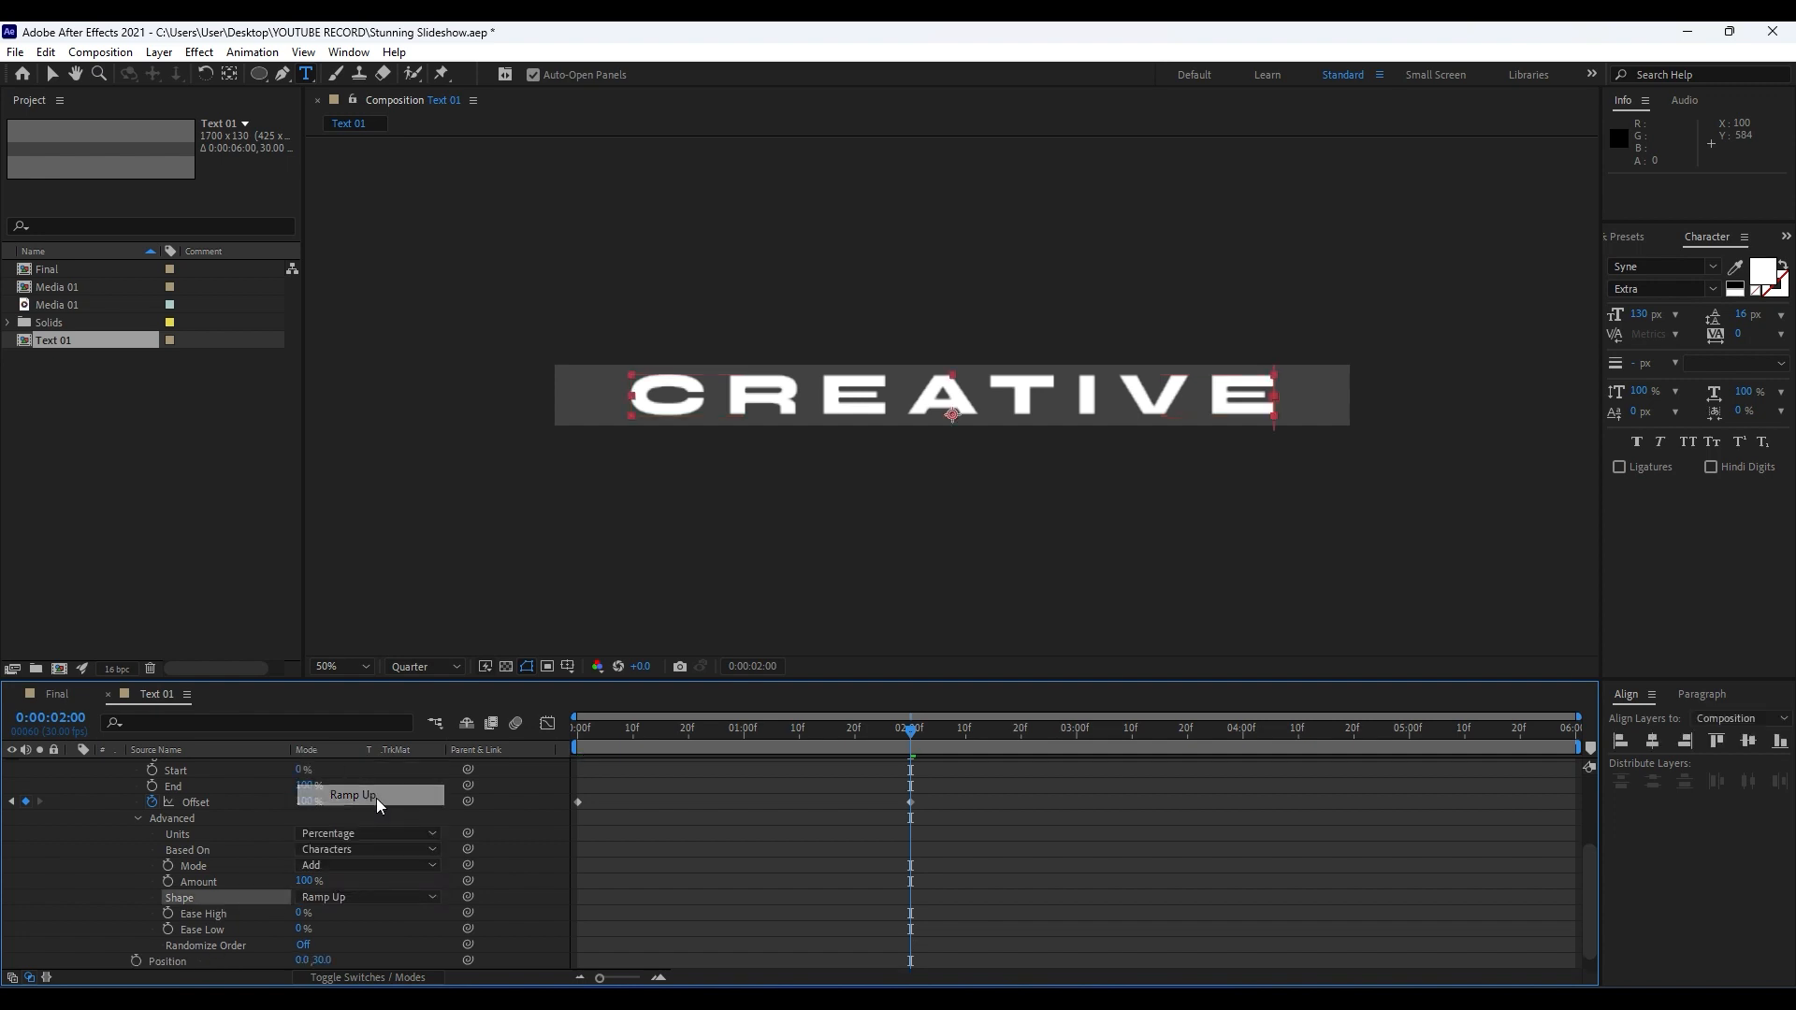
pyautogui.click(300, 914)
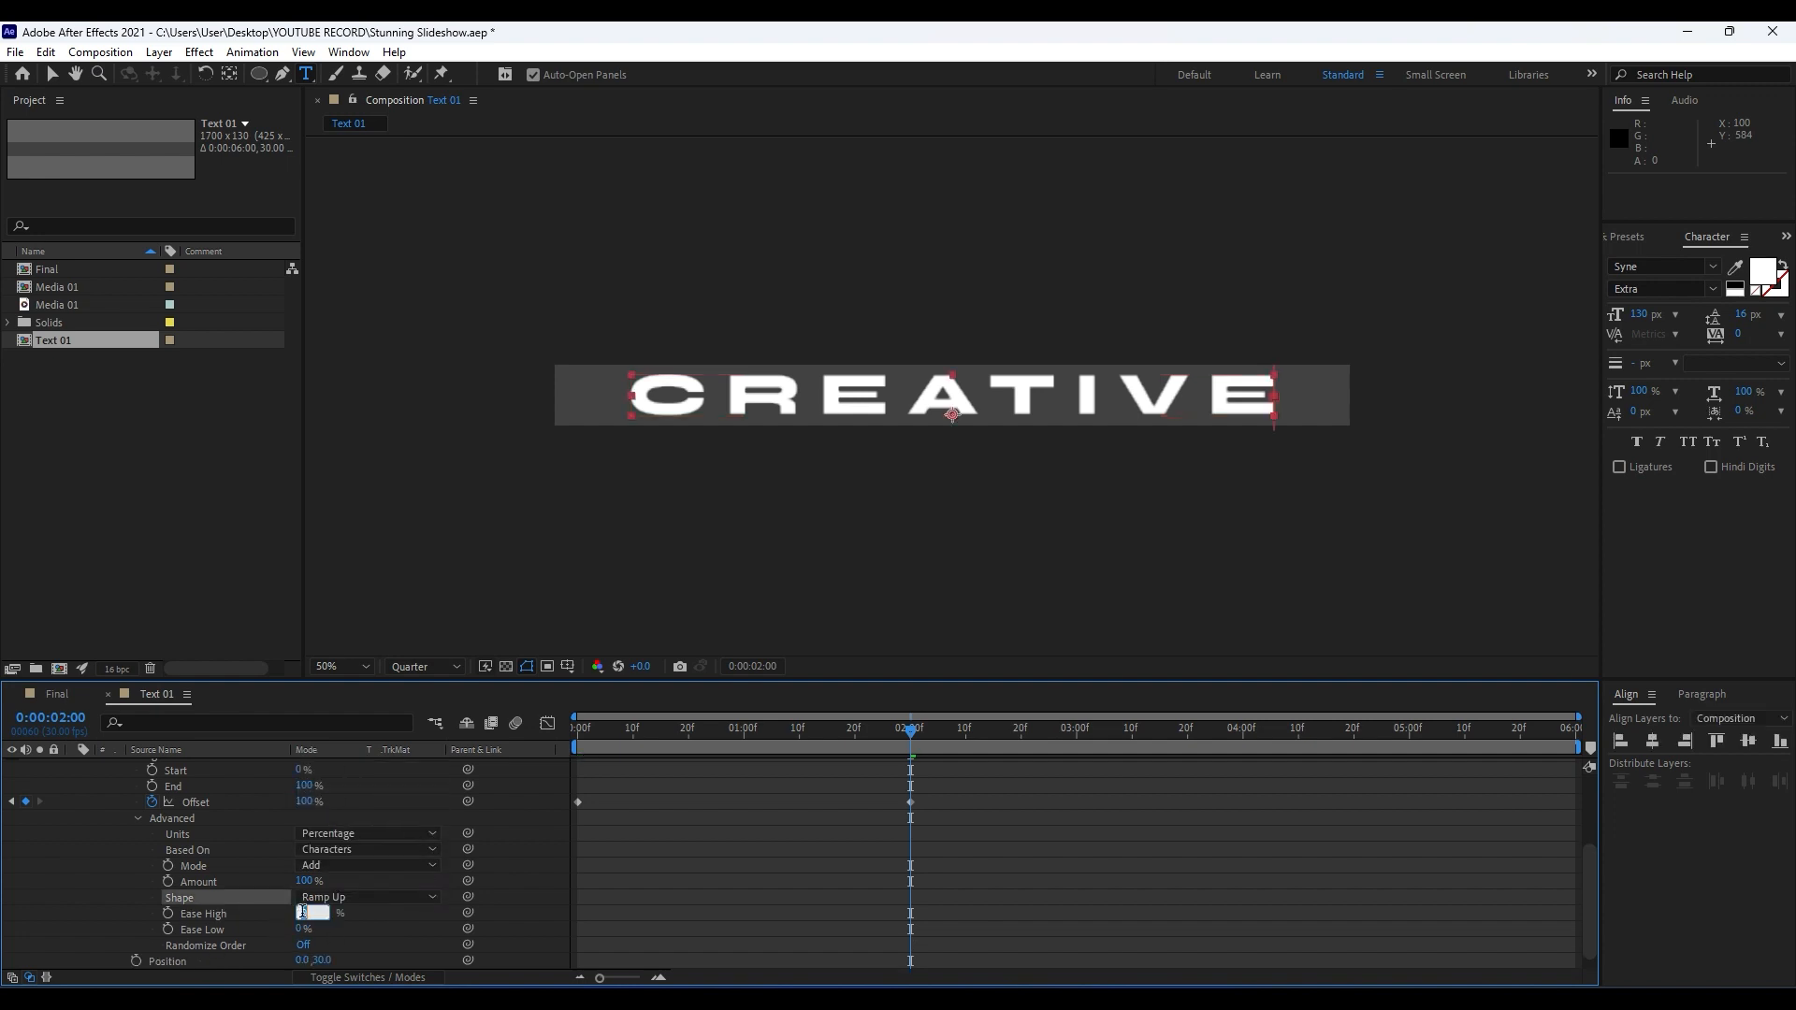
pyautogui.write('50')
pyautogui.click(301, 929)
pyautogui.write('50')
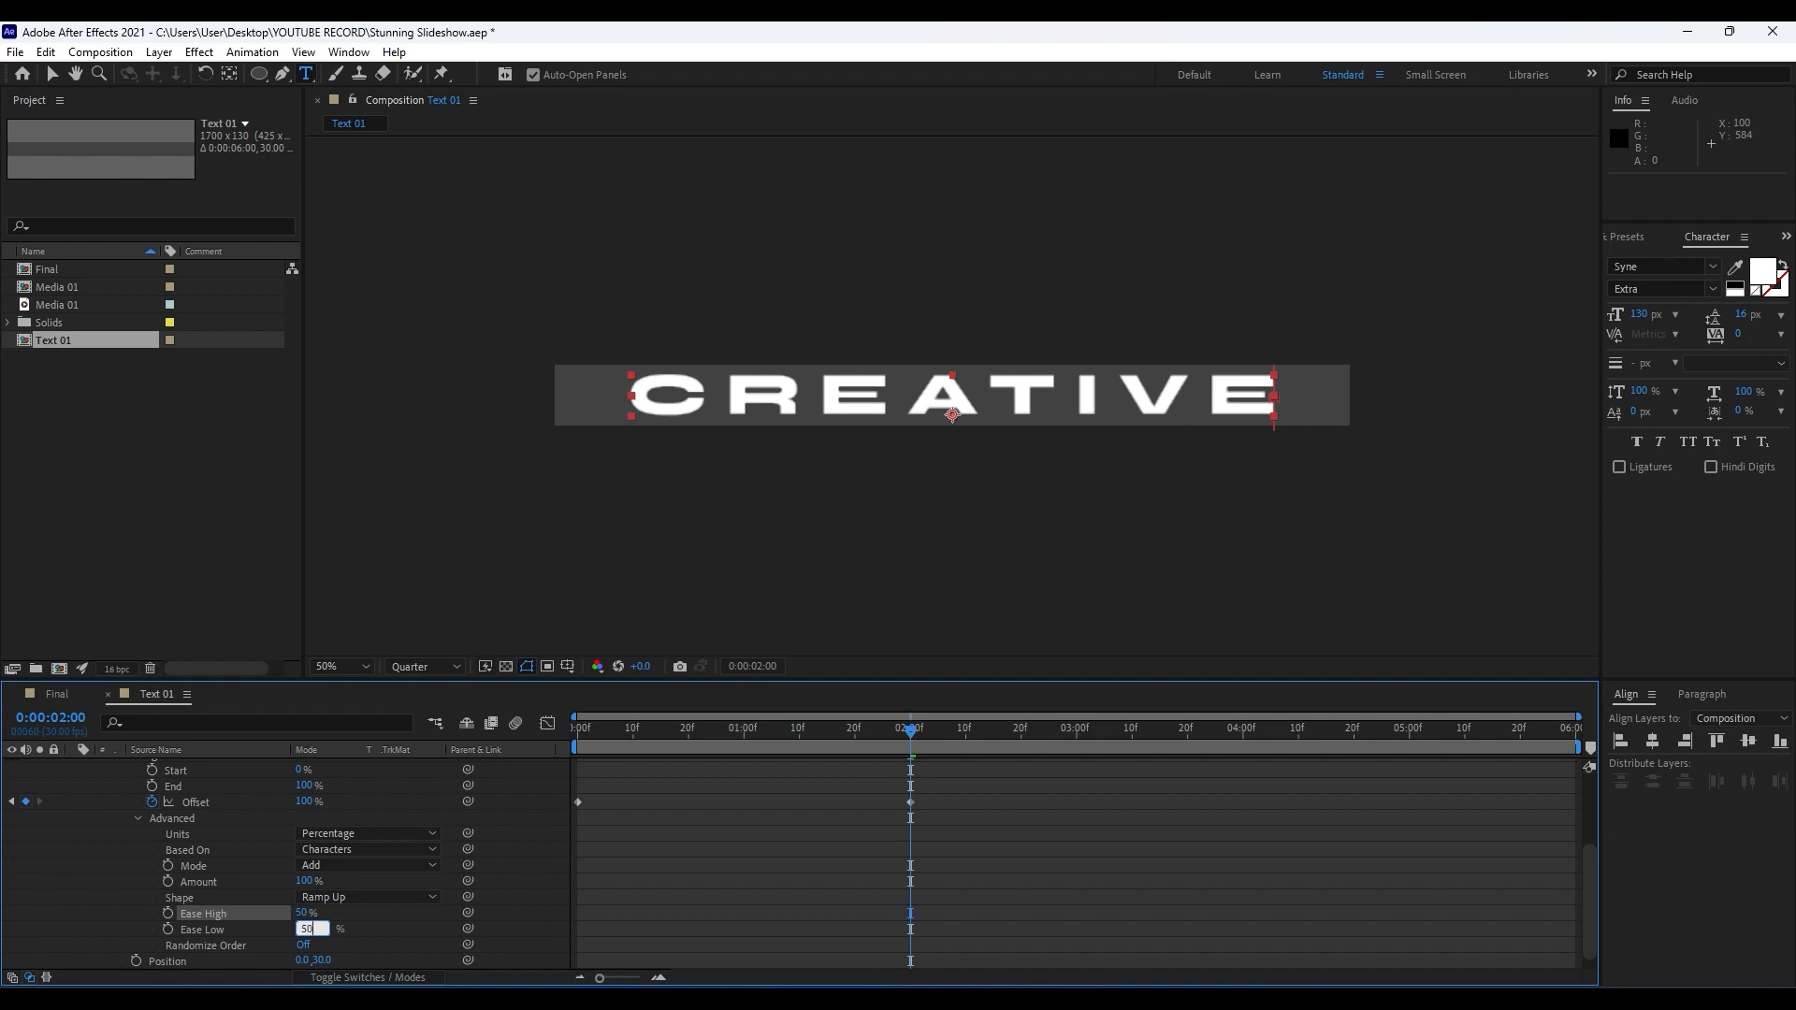
pyautogui.click(119, 872)
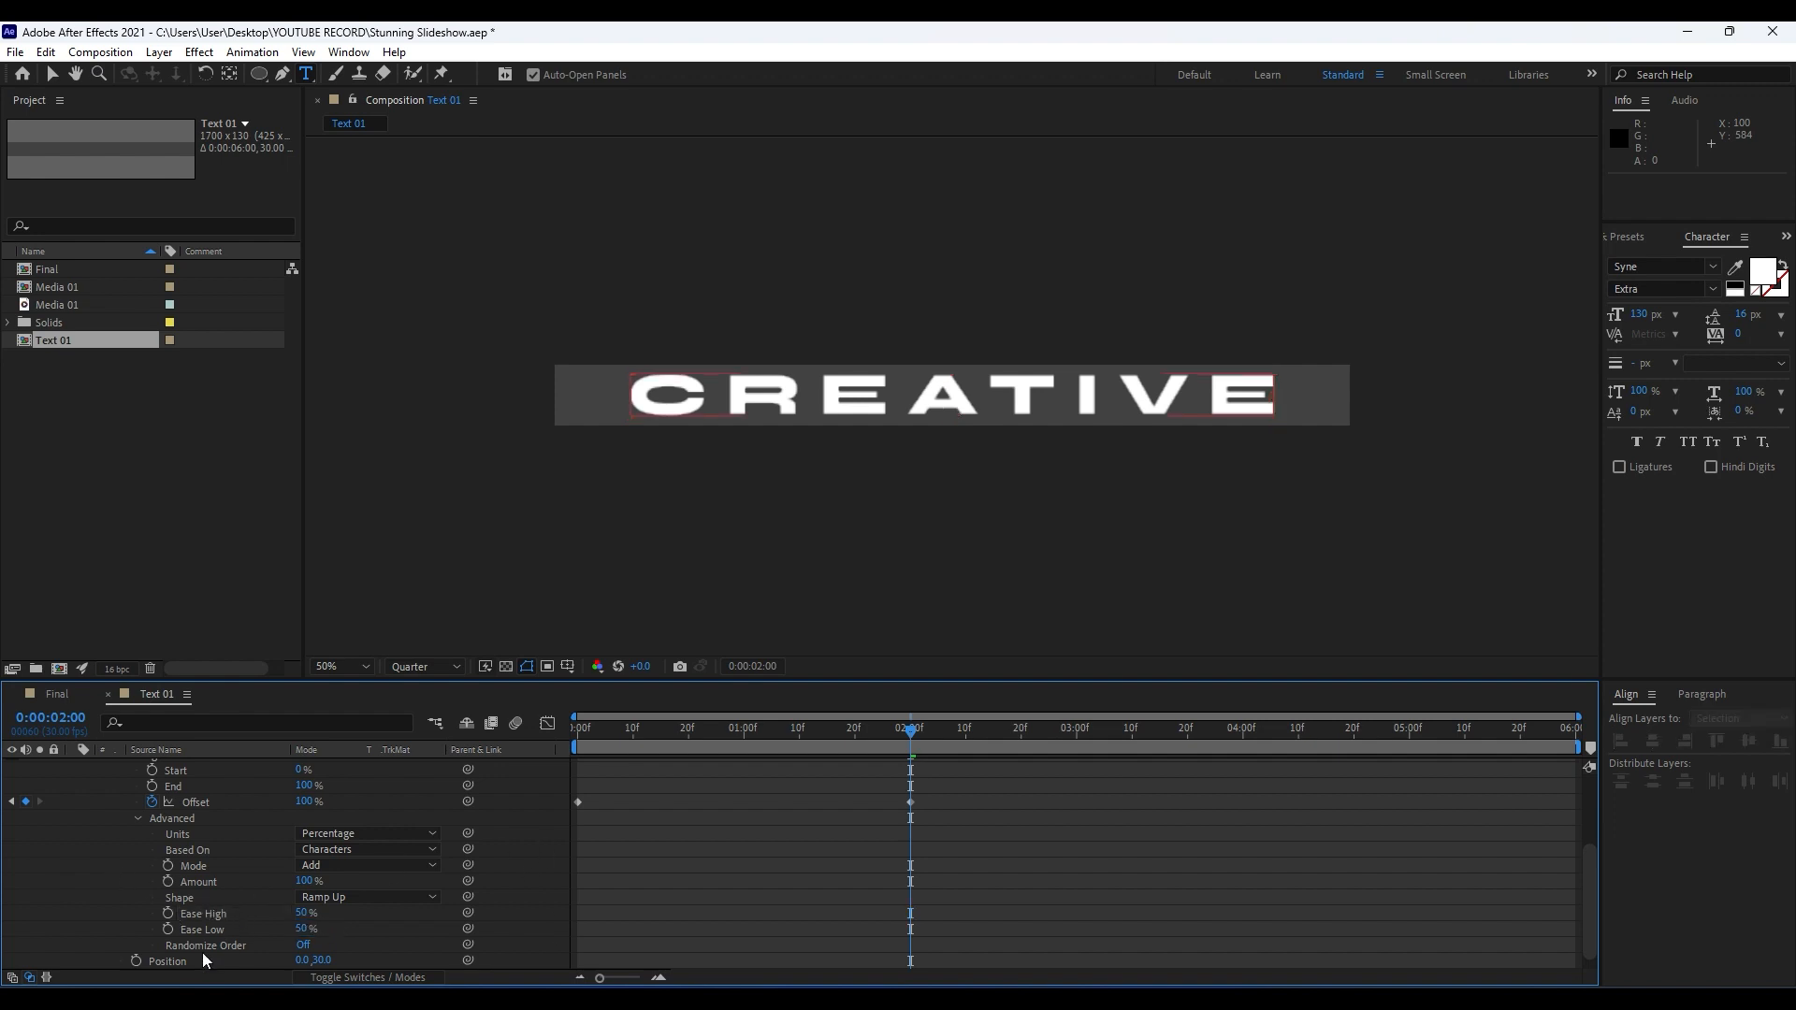
# Preview the text animation and turn on Randomize Order for the Range Selector.
pyautogui.click(628, 753)
pyautogui.press('space')
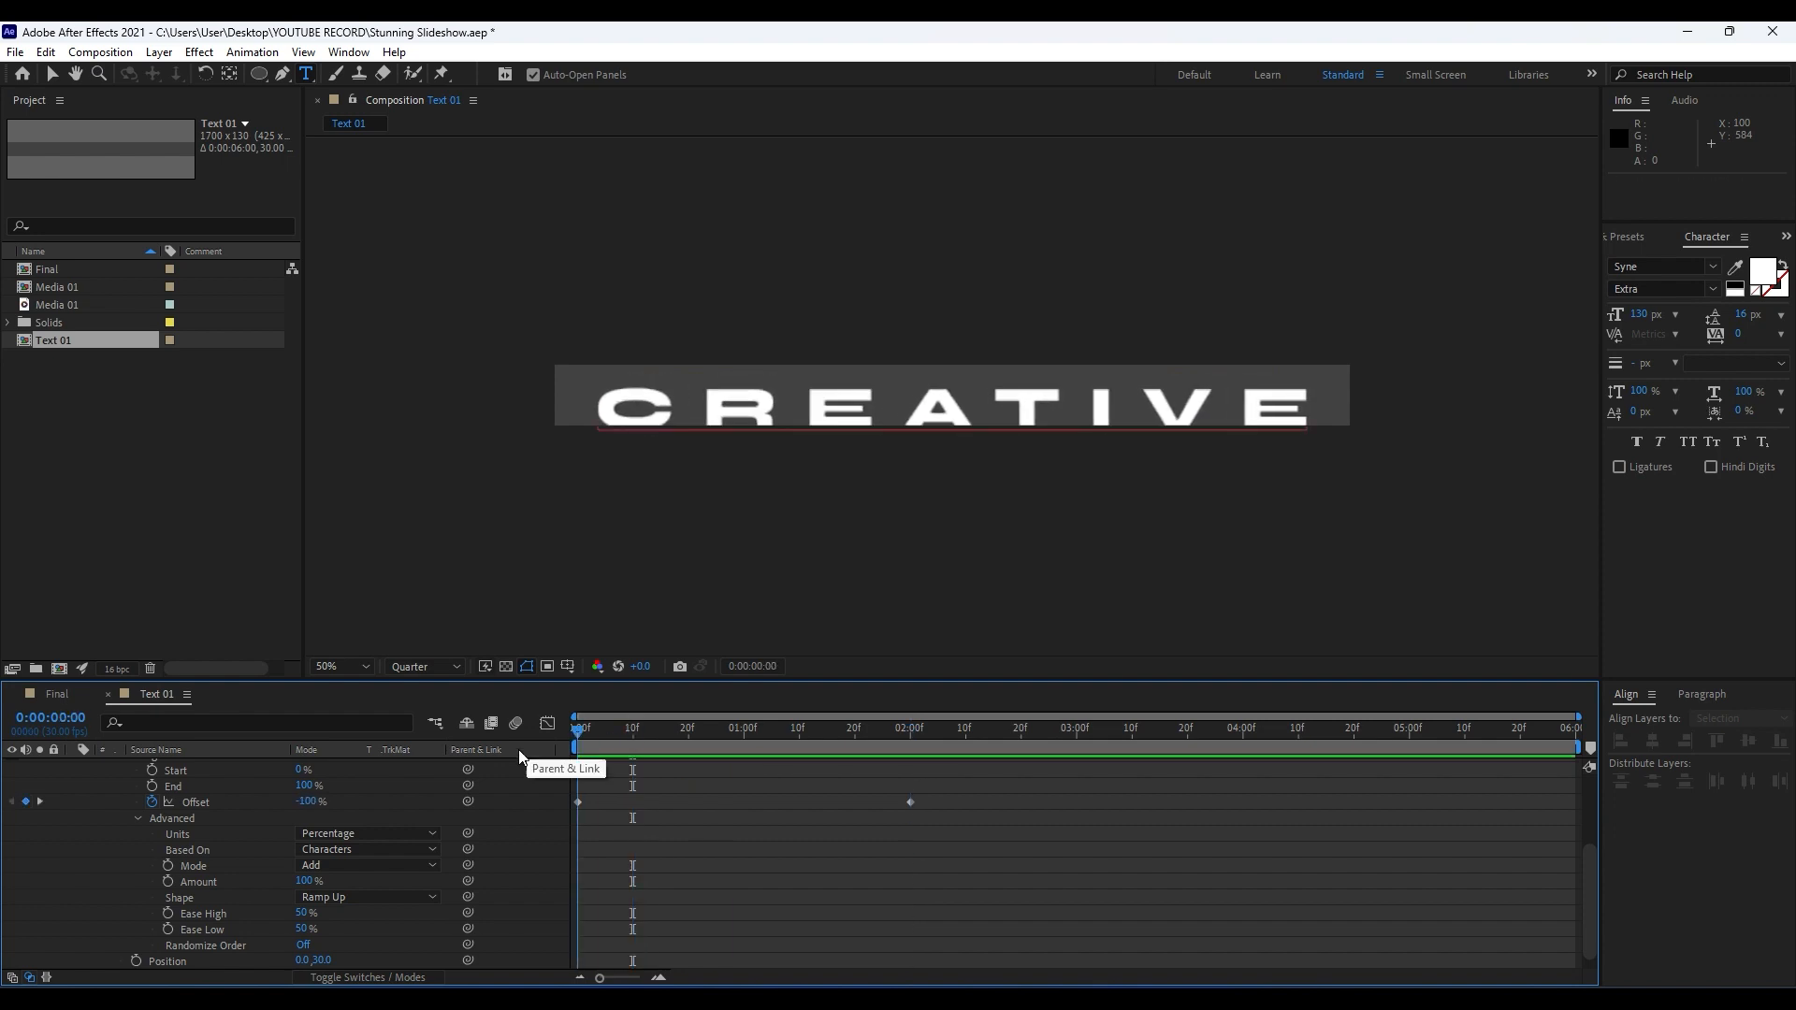
pyautogui.click(303, 945)
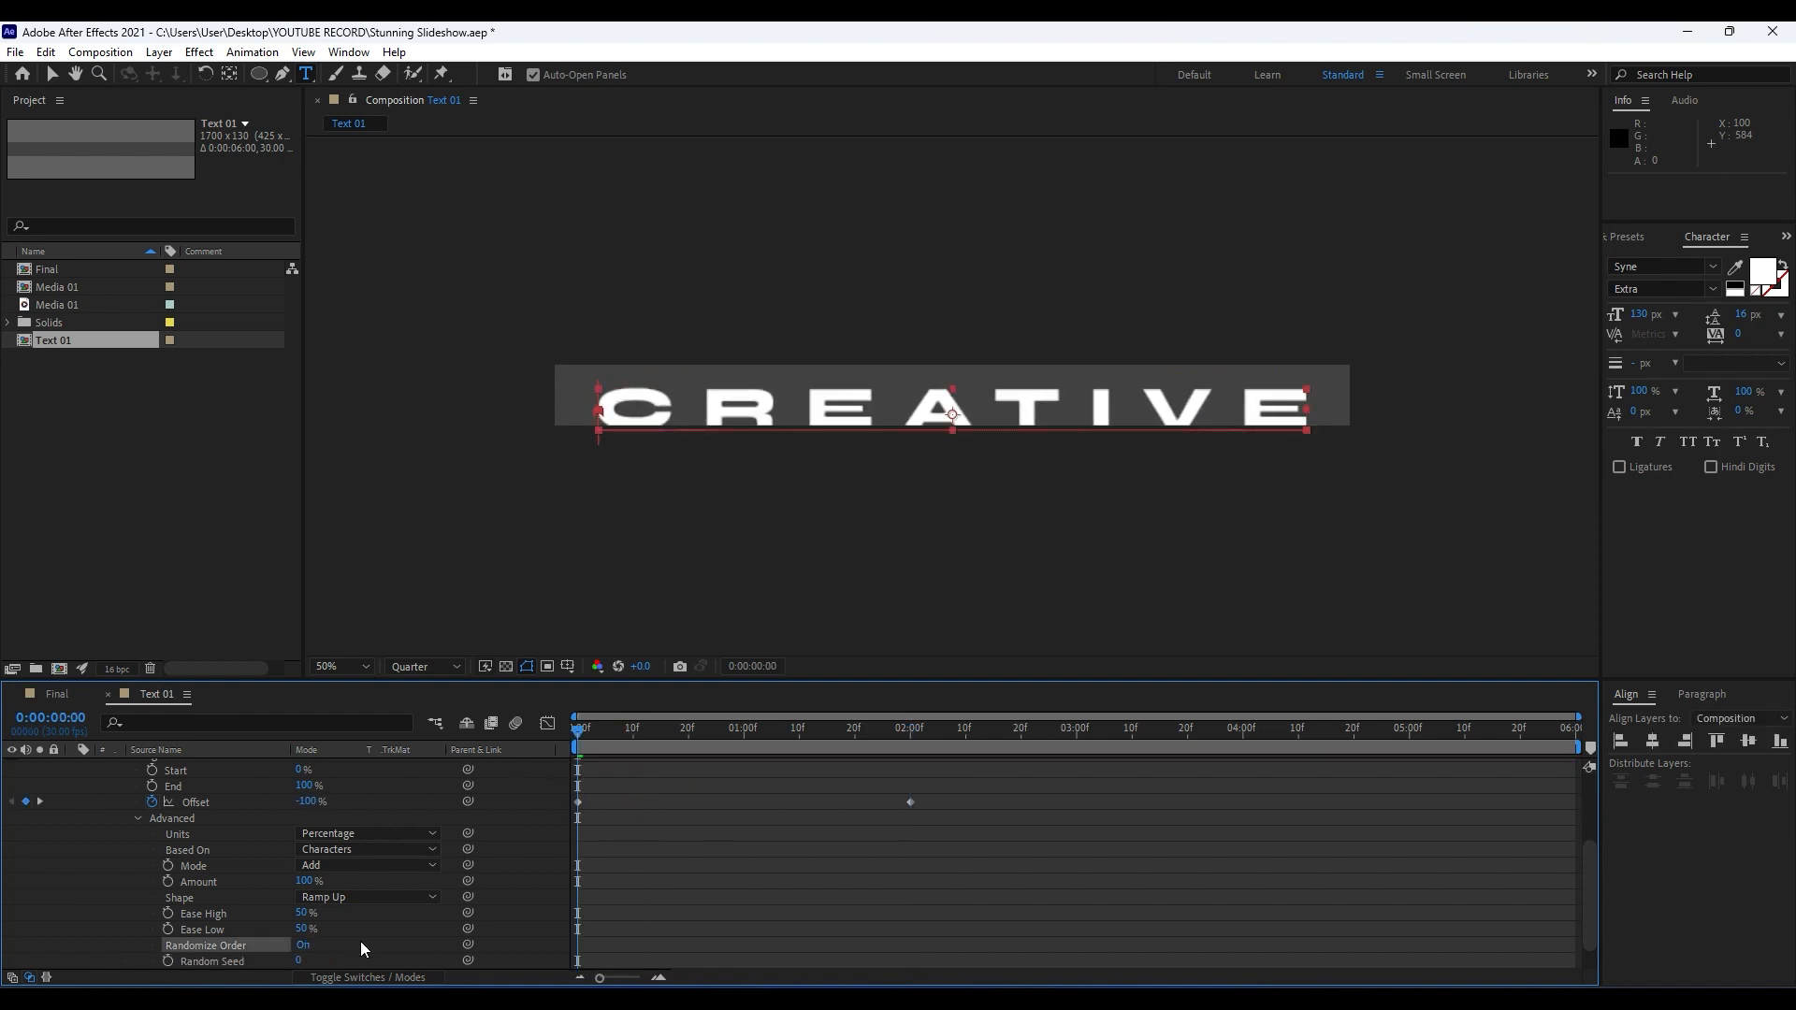
# Set the Position animator's vertical value to 300 and preview the text reveal.
pyautogui.scroll(-1, 400, 947)
pyautogui.scroll(3, 402, 947)
pyautogui.scroll(-3, 402, 947)
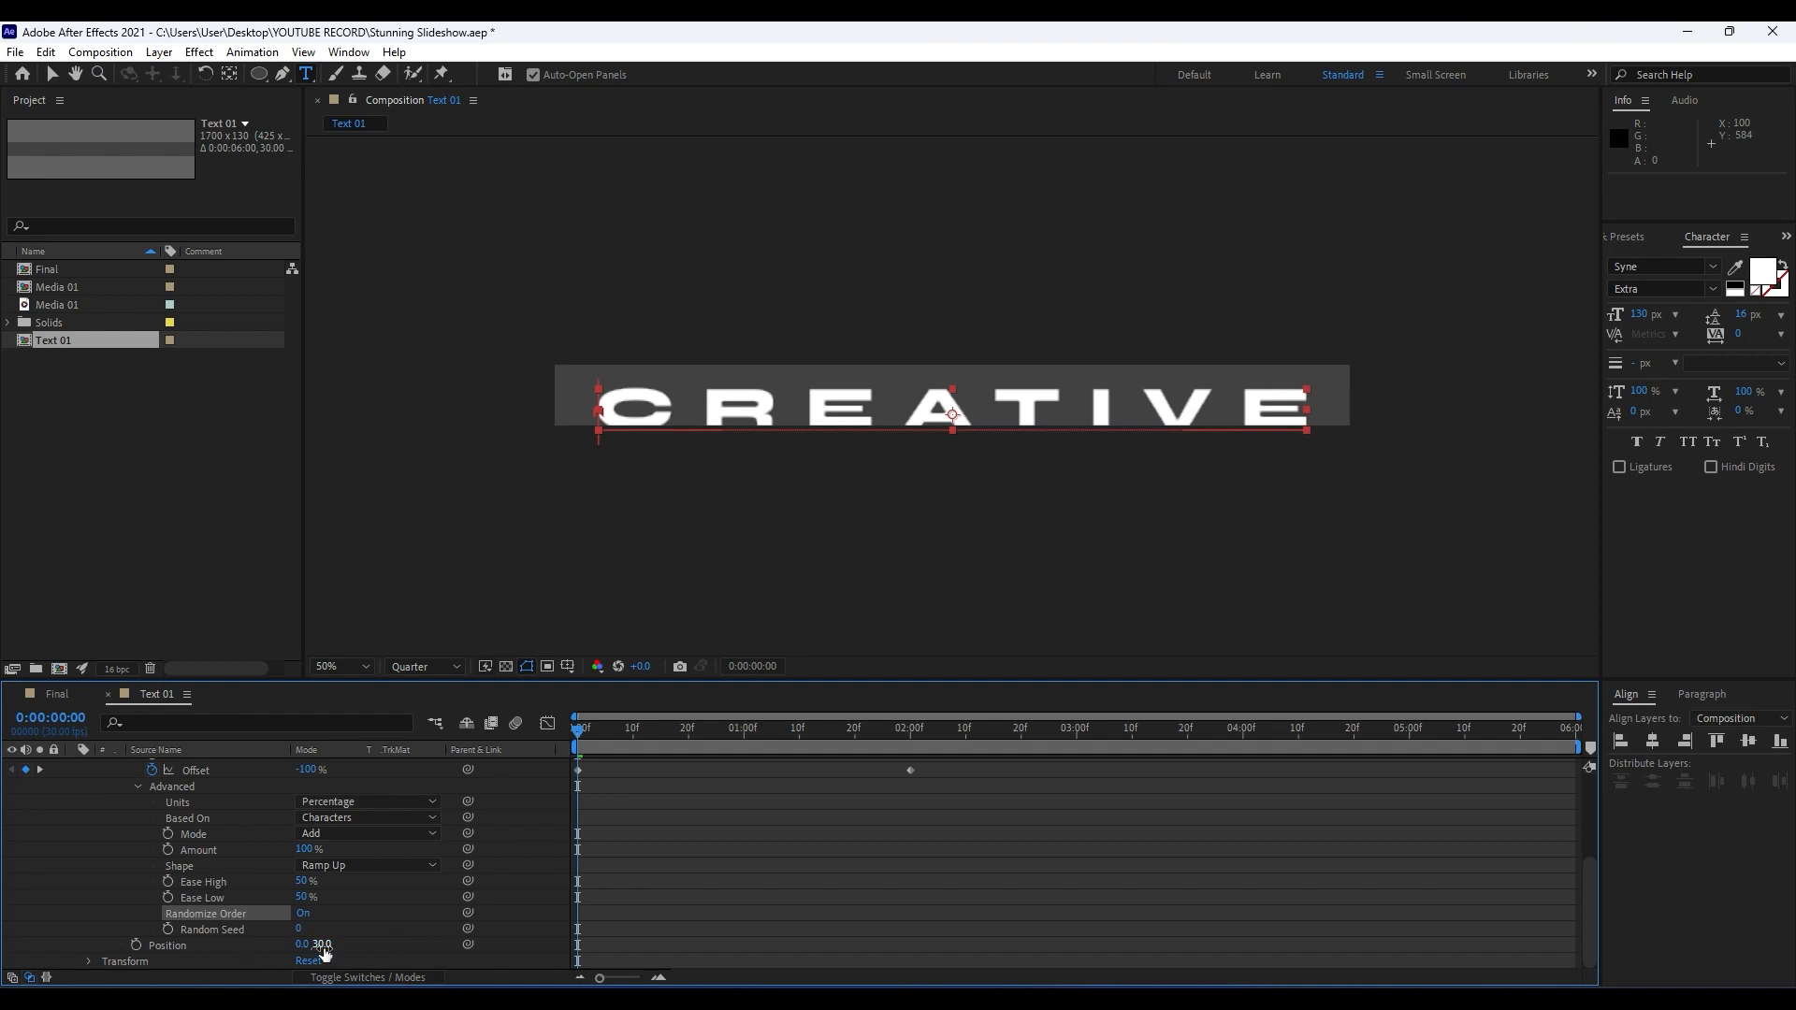
pyautogui.moveTo(323, 953)
pyautogui.mouseDown()
pyautogui.moveTo(341, 936)
pyautogui.moveTo(322, 948)
pyautogui.mouseUp()
pyautogui.write('300')
pyautogui.press('Return')
pyautogui.press('space')
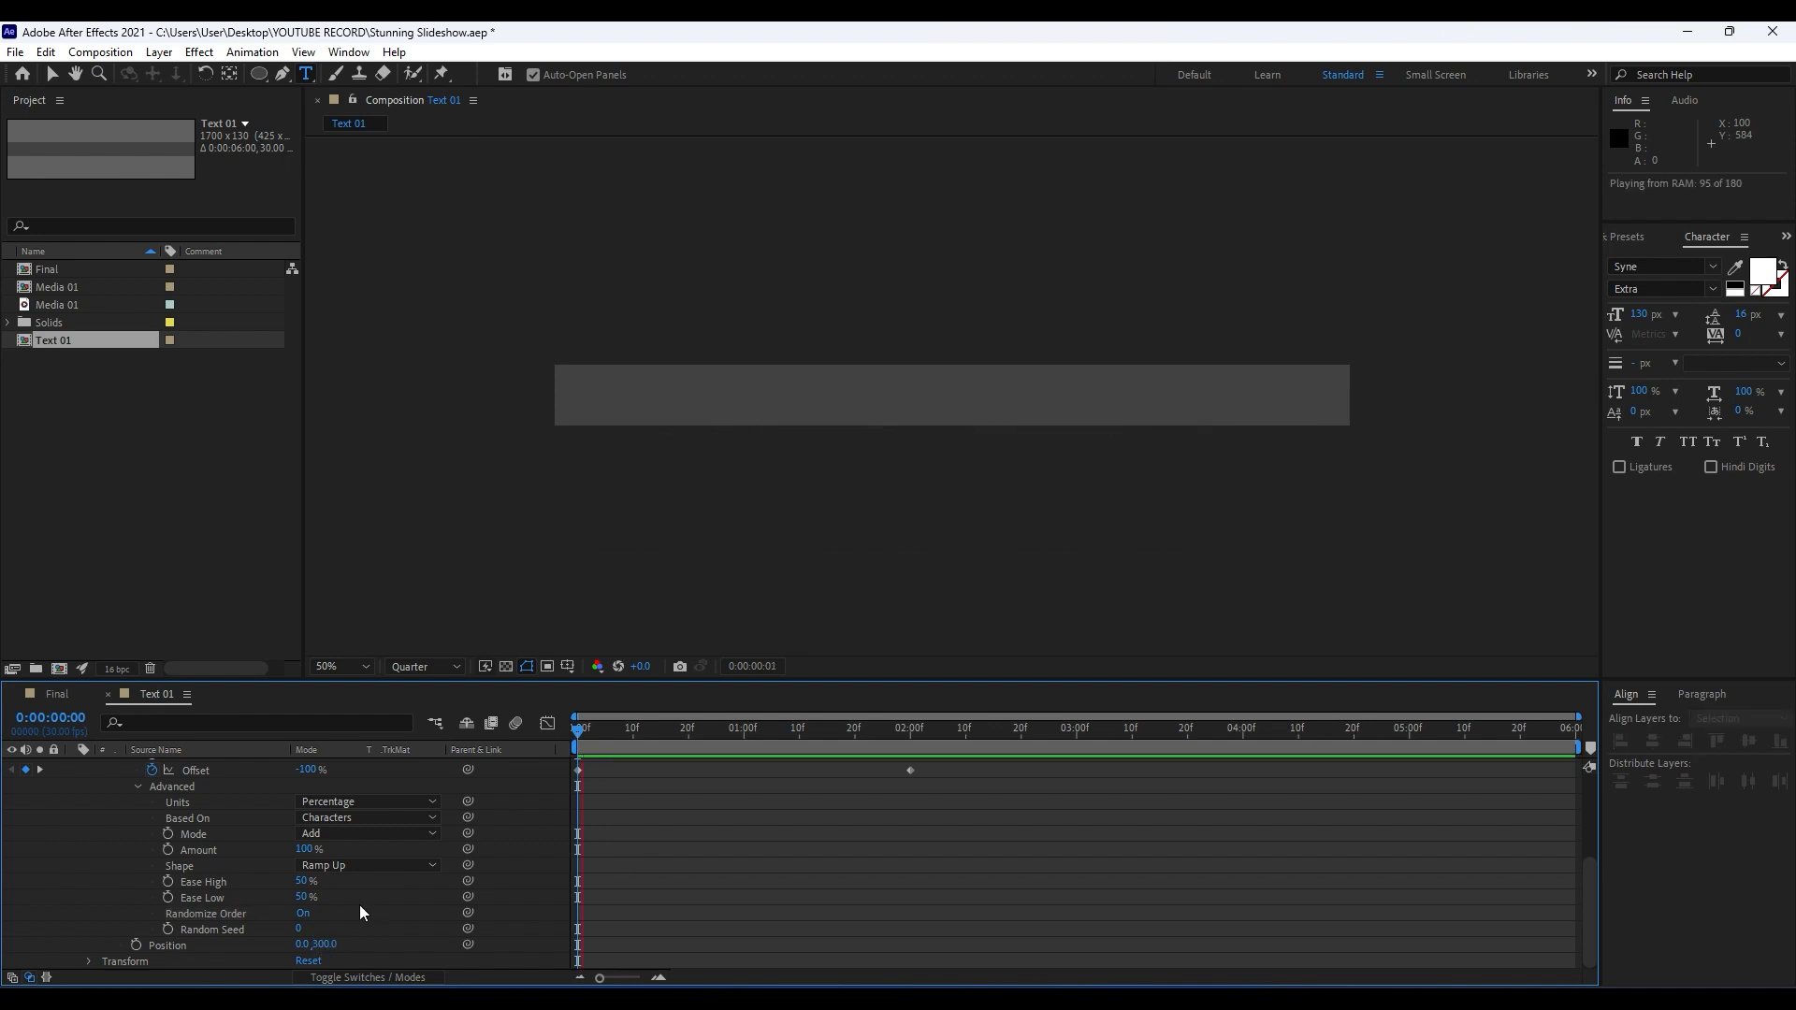
pyautogui.click(595, 729)
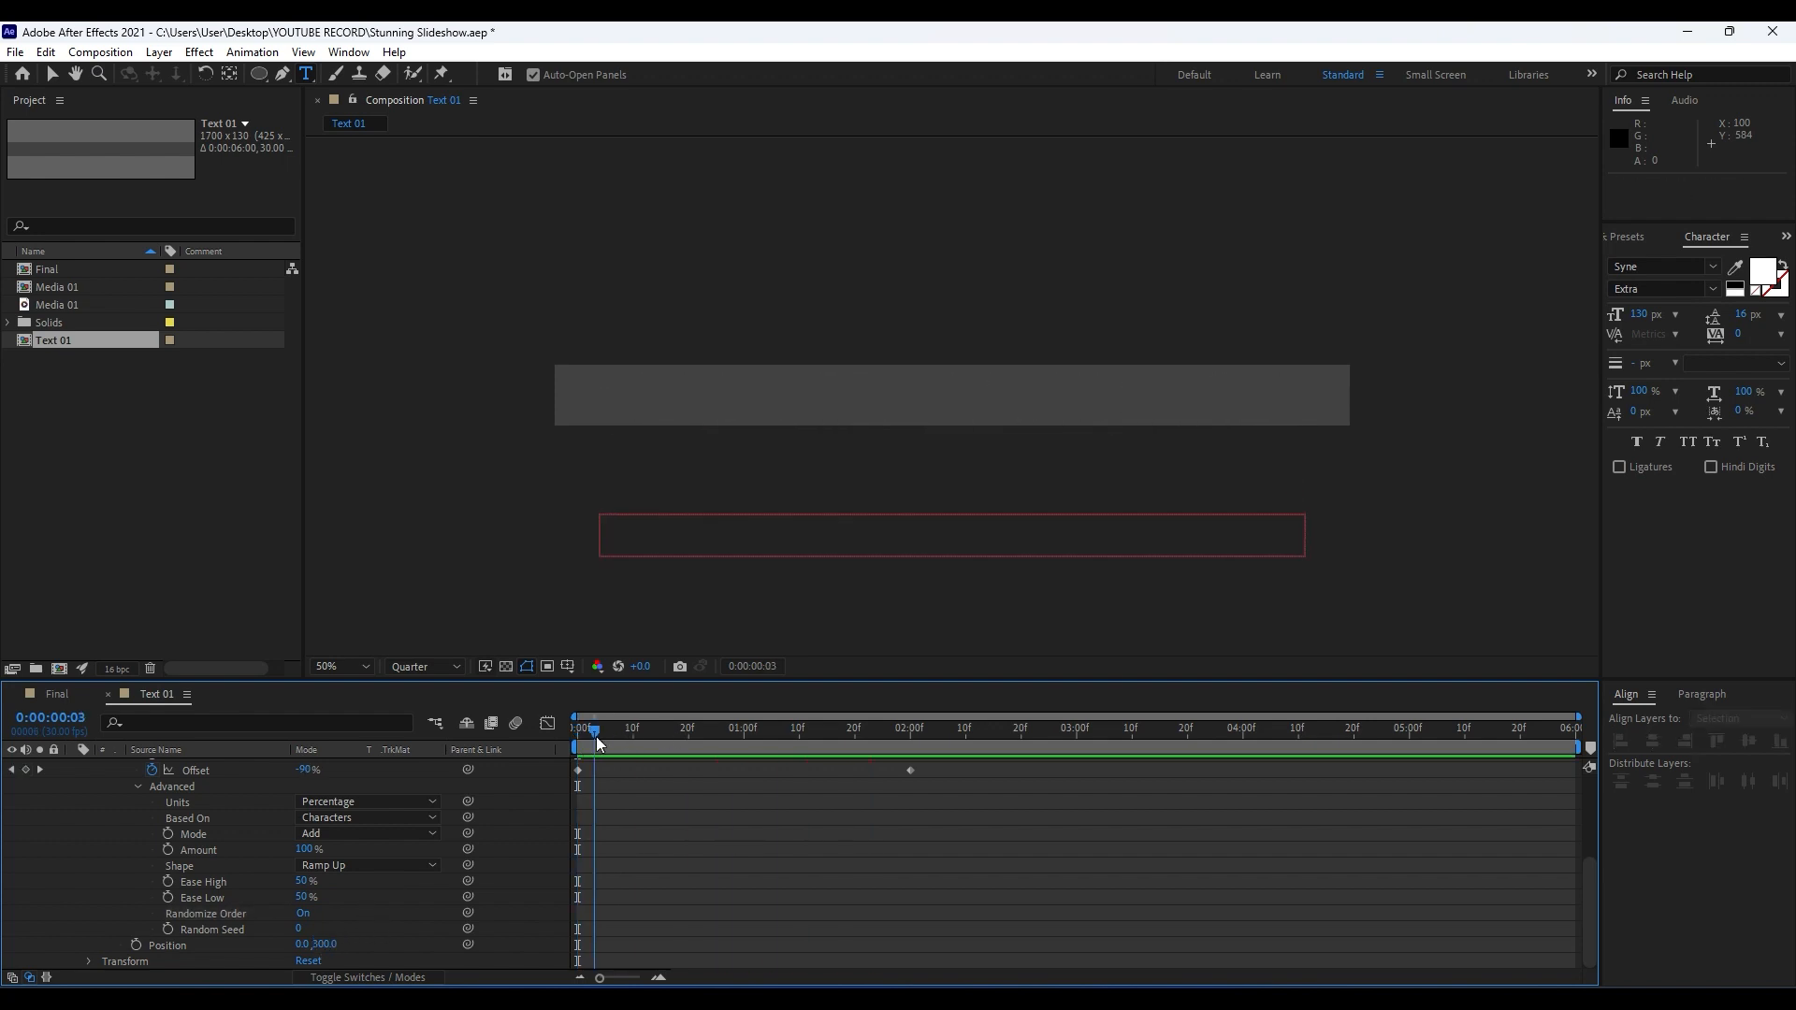
# Show only the keyframed properties of the CREATIVE text layer.
pyautogui.scroll(3, 338, 830)
pyautogui.scroll(1, 178, 797)
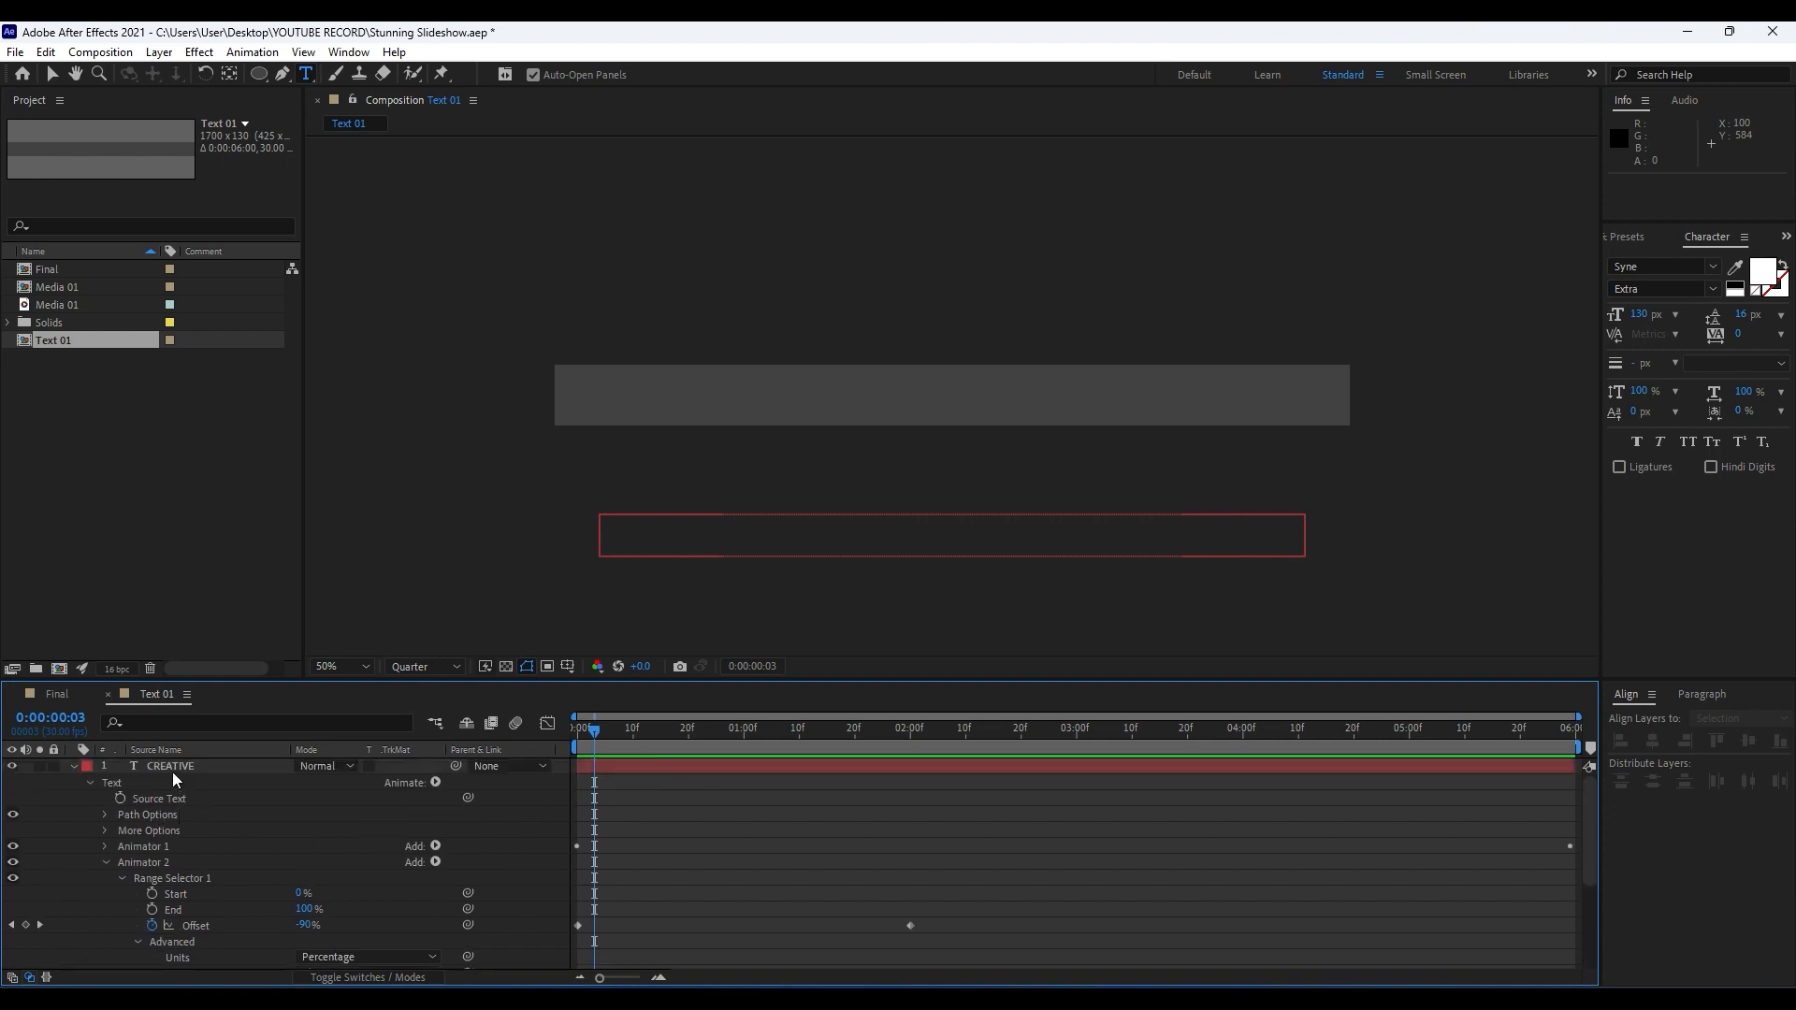
pyautogui.click(172, 772)
pyautogui.press('u')
pyautogui.click(232, 901)
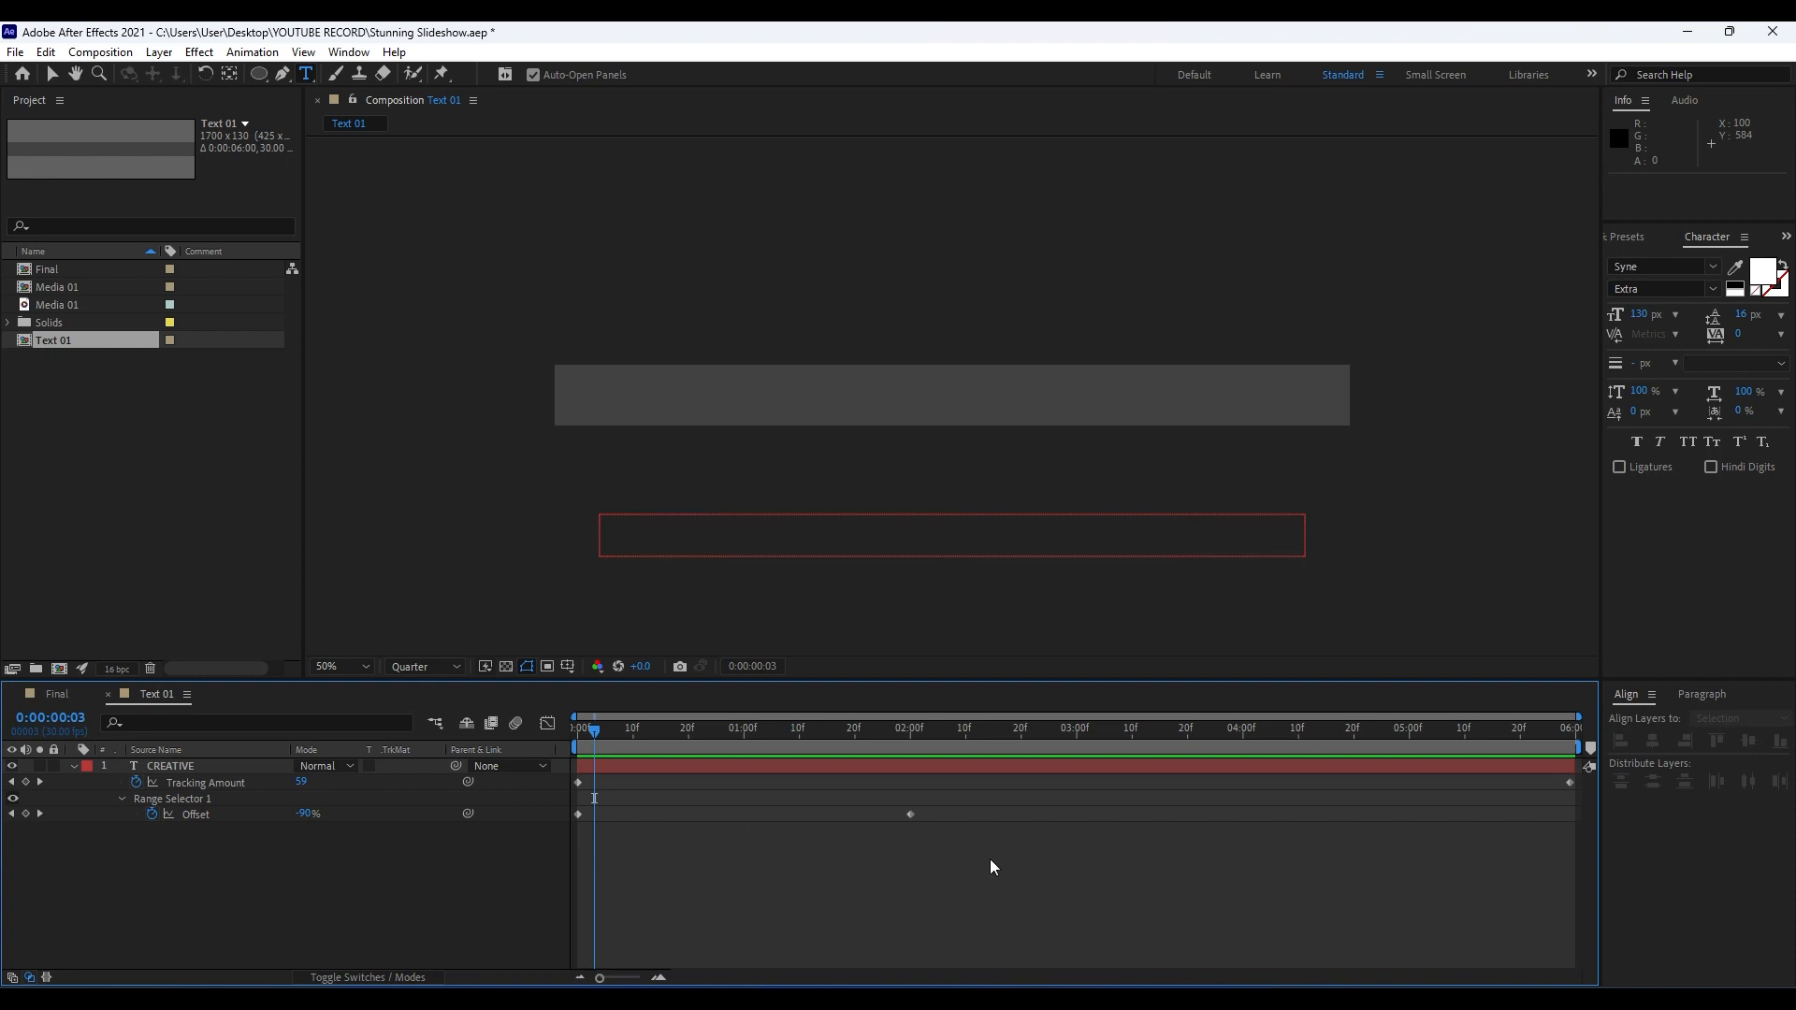
# Ease both Offset keyframes and lengthen their influence handles in the speed graph to form a sharp peak around 0:00:01:00.
pyautogui.moveTo(991, 859); pyautogui.dragTo(549, 803)
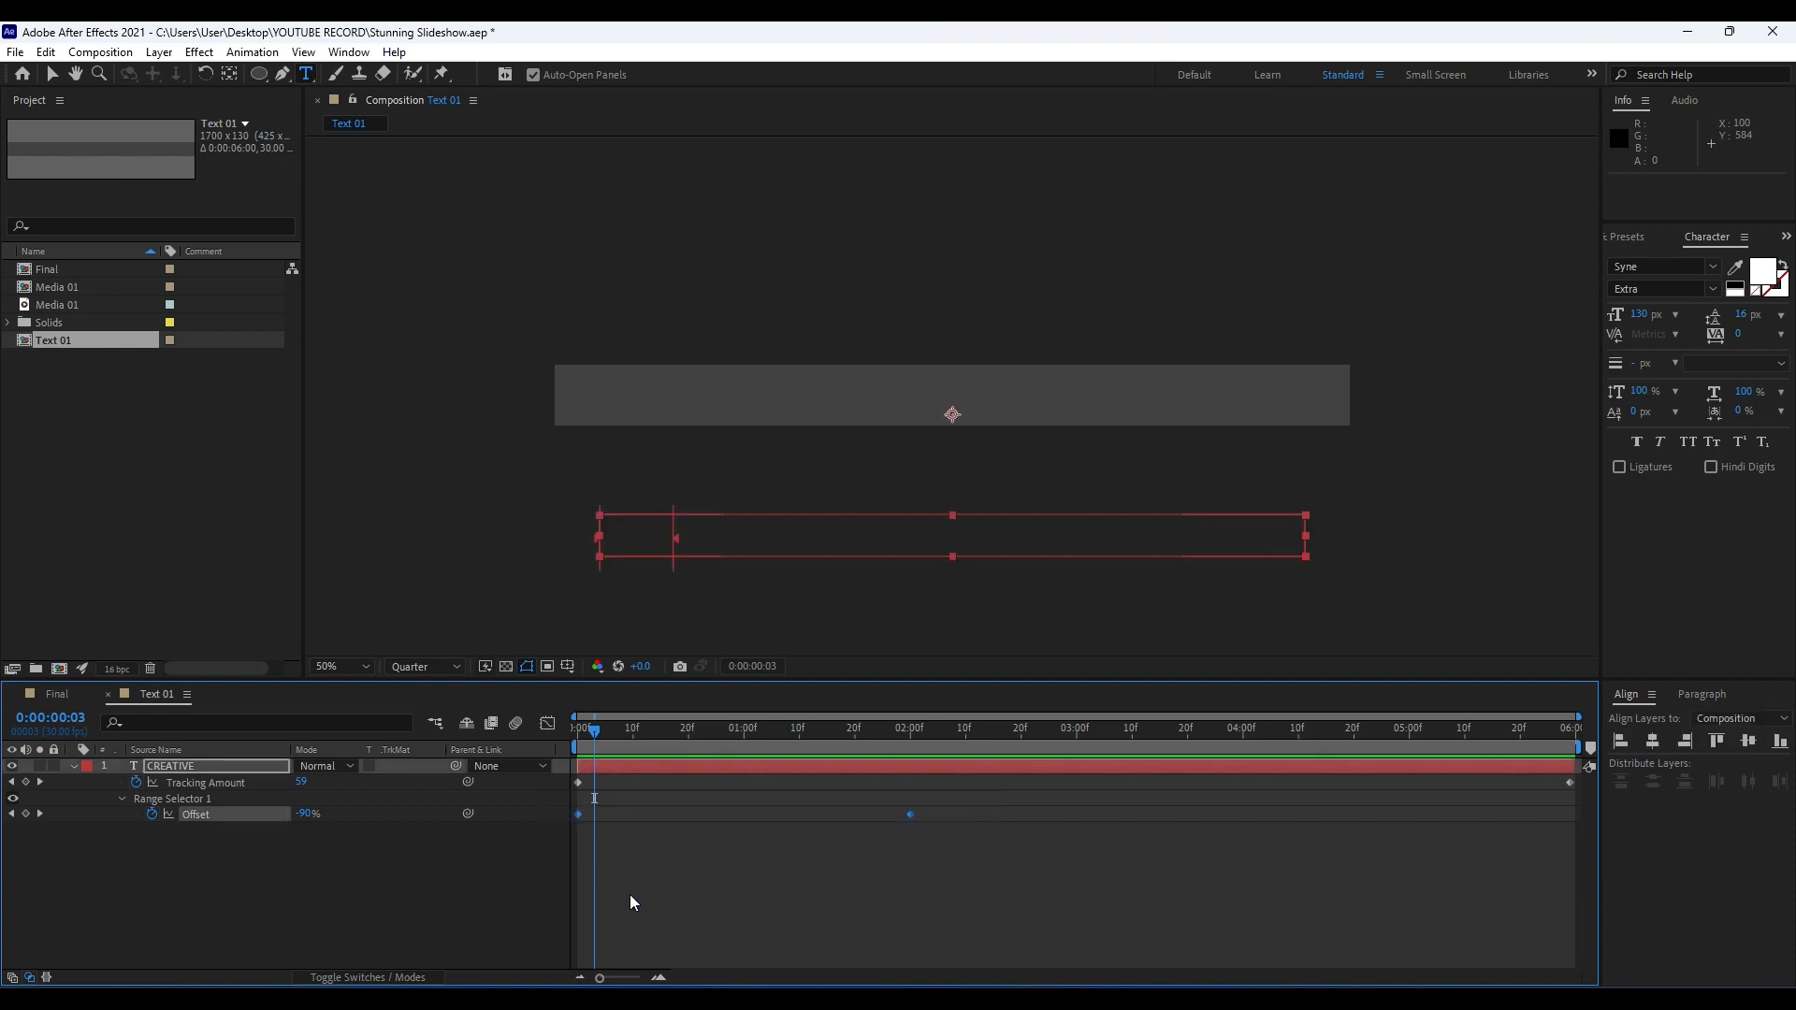
pyautogui.click(547, 723)
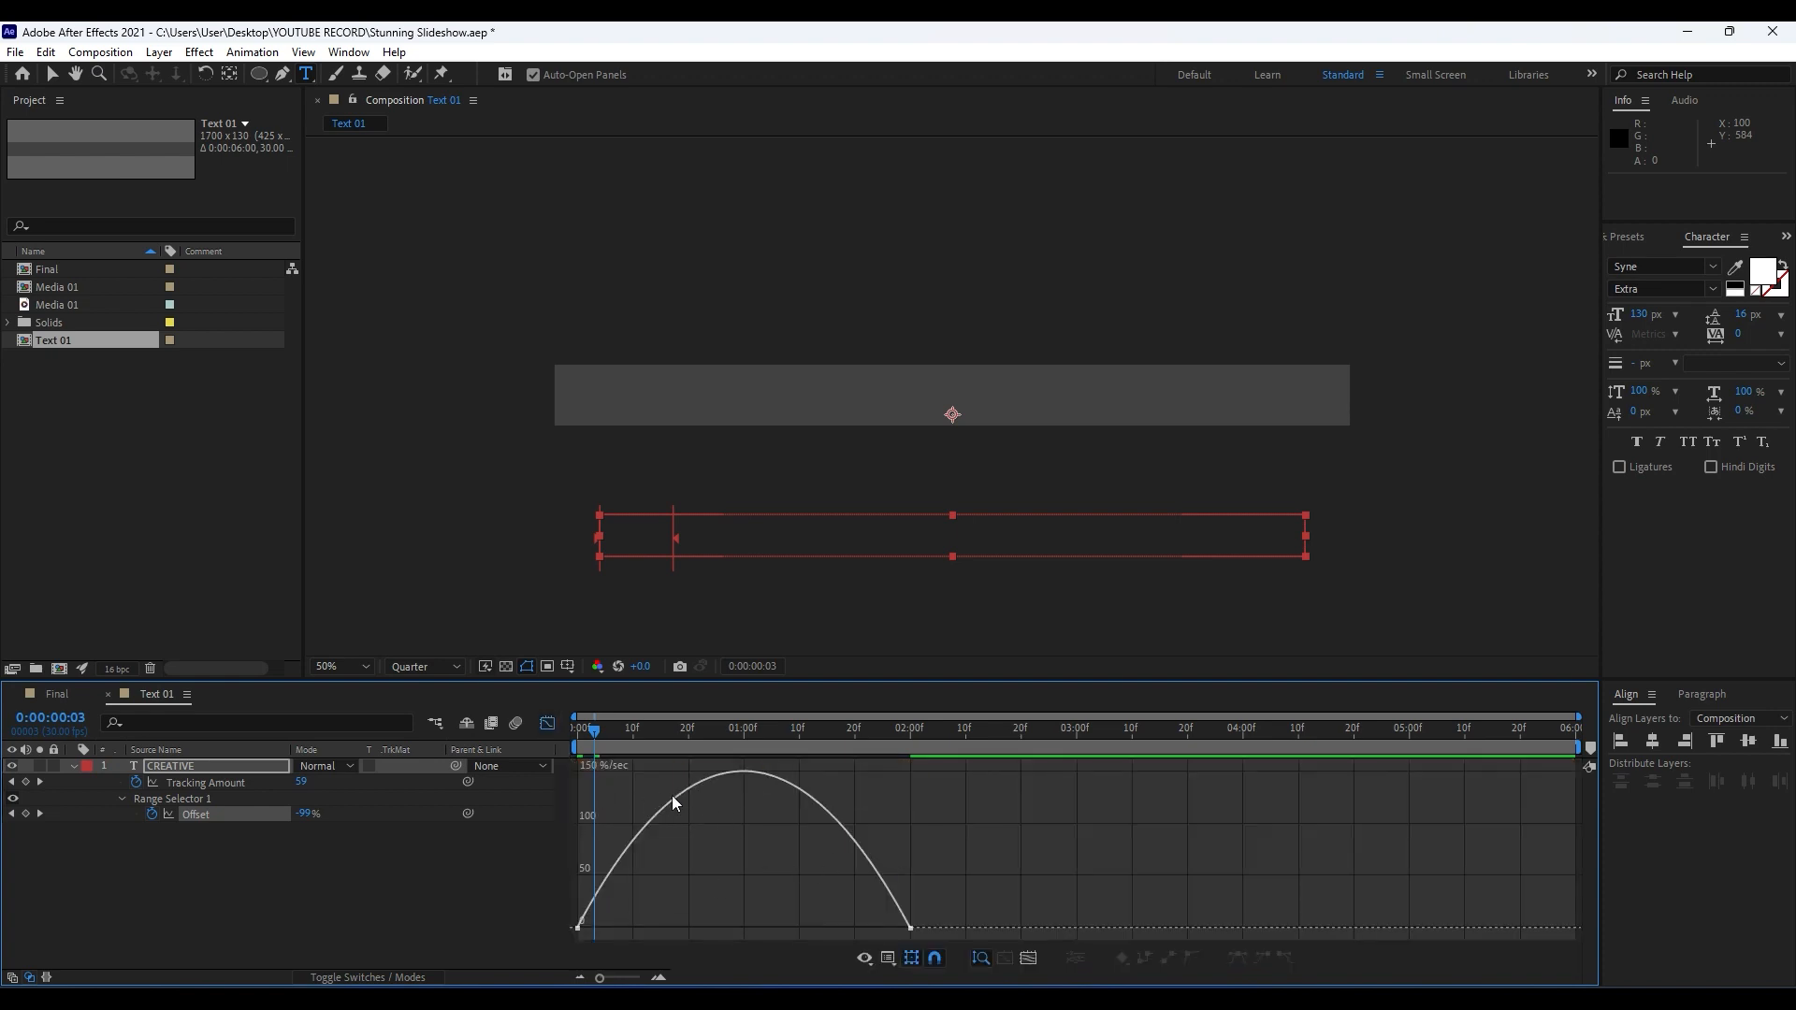
pyautogui.rightClick(894, 813)
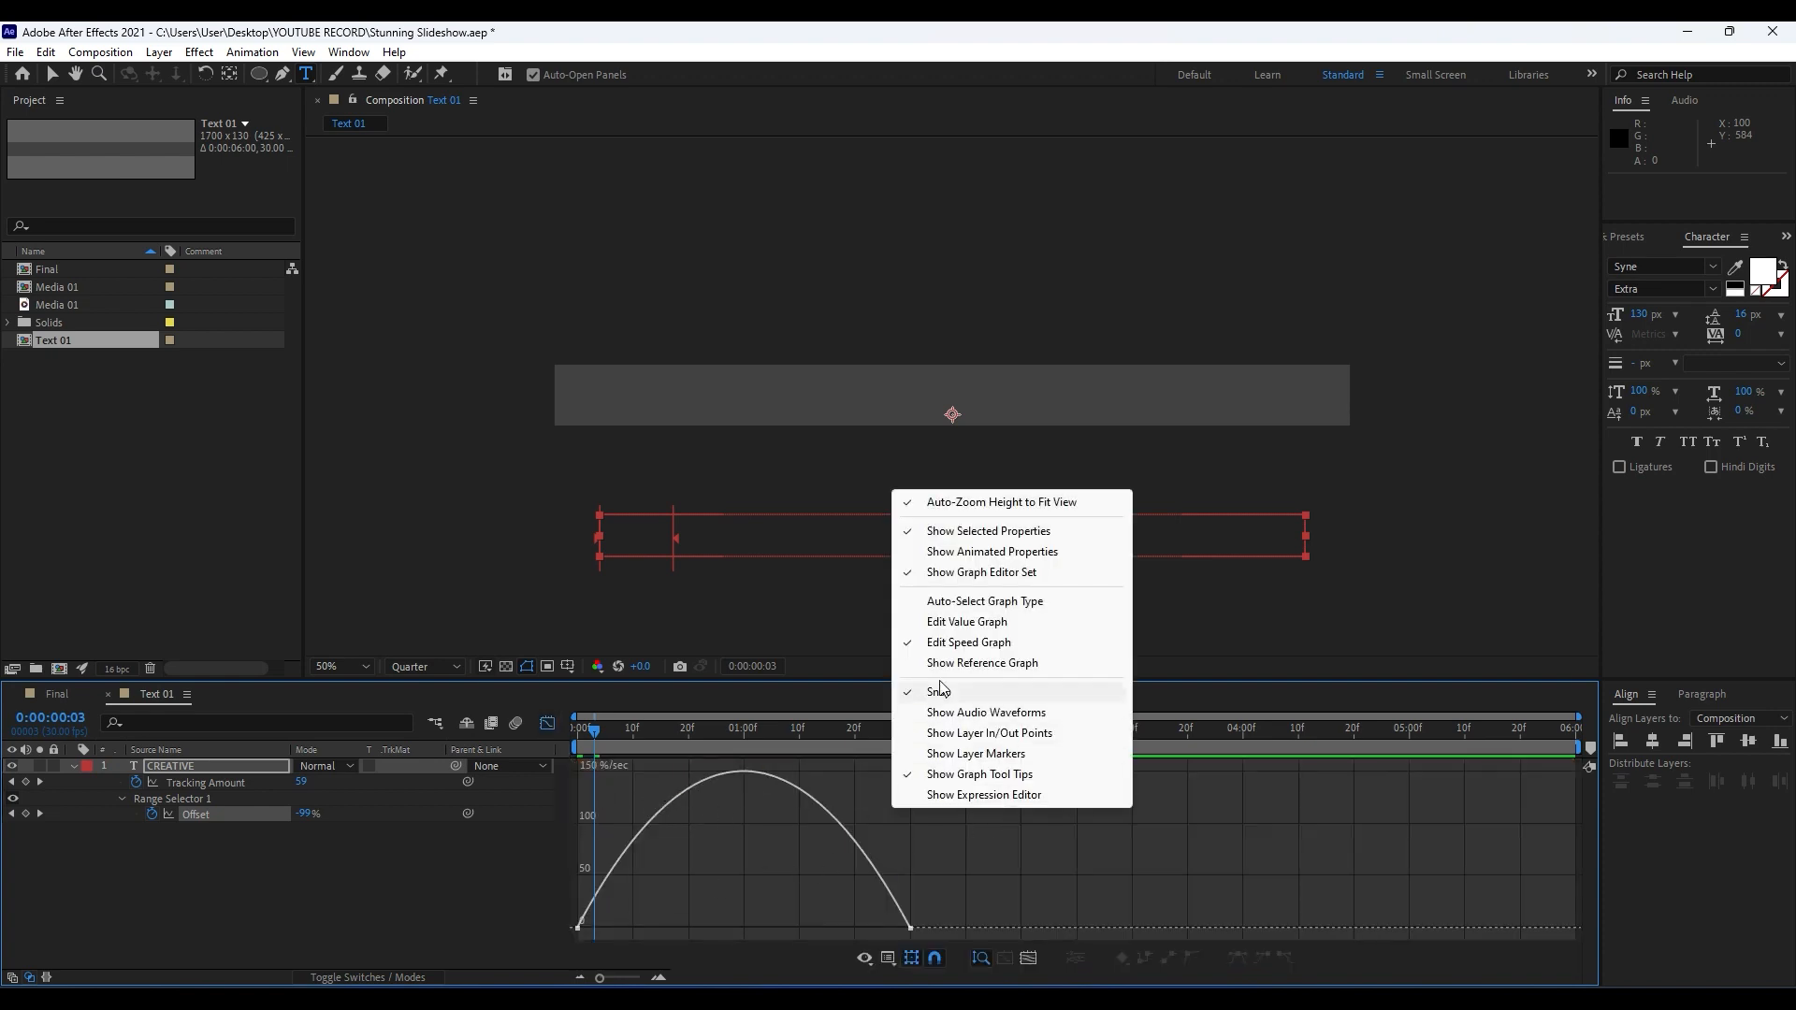
pyautogui.click(941, 874)
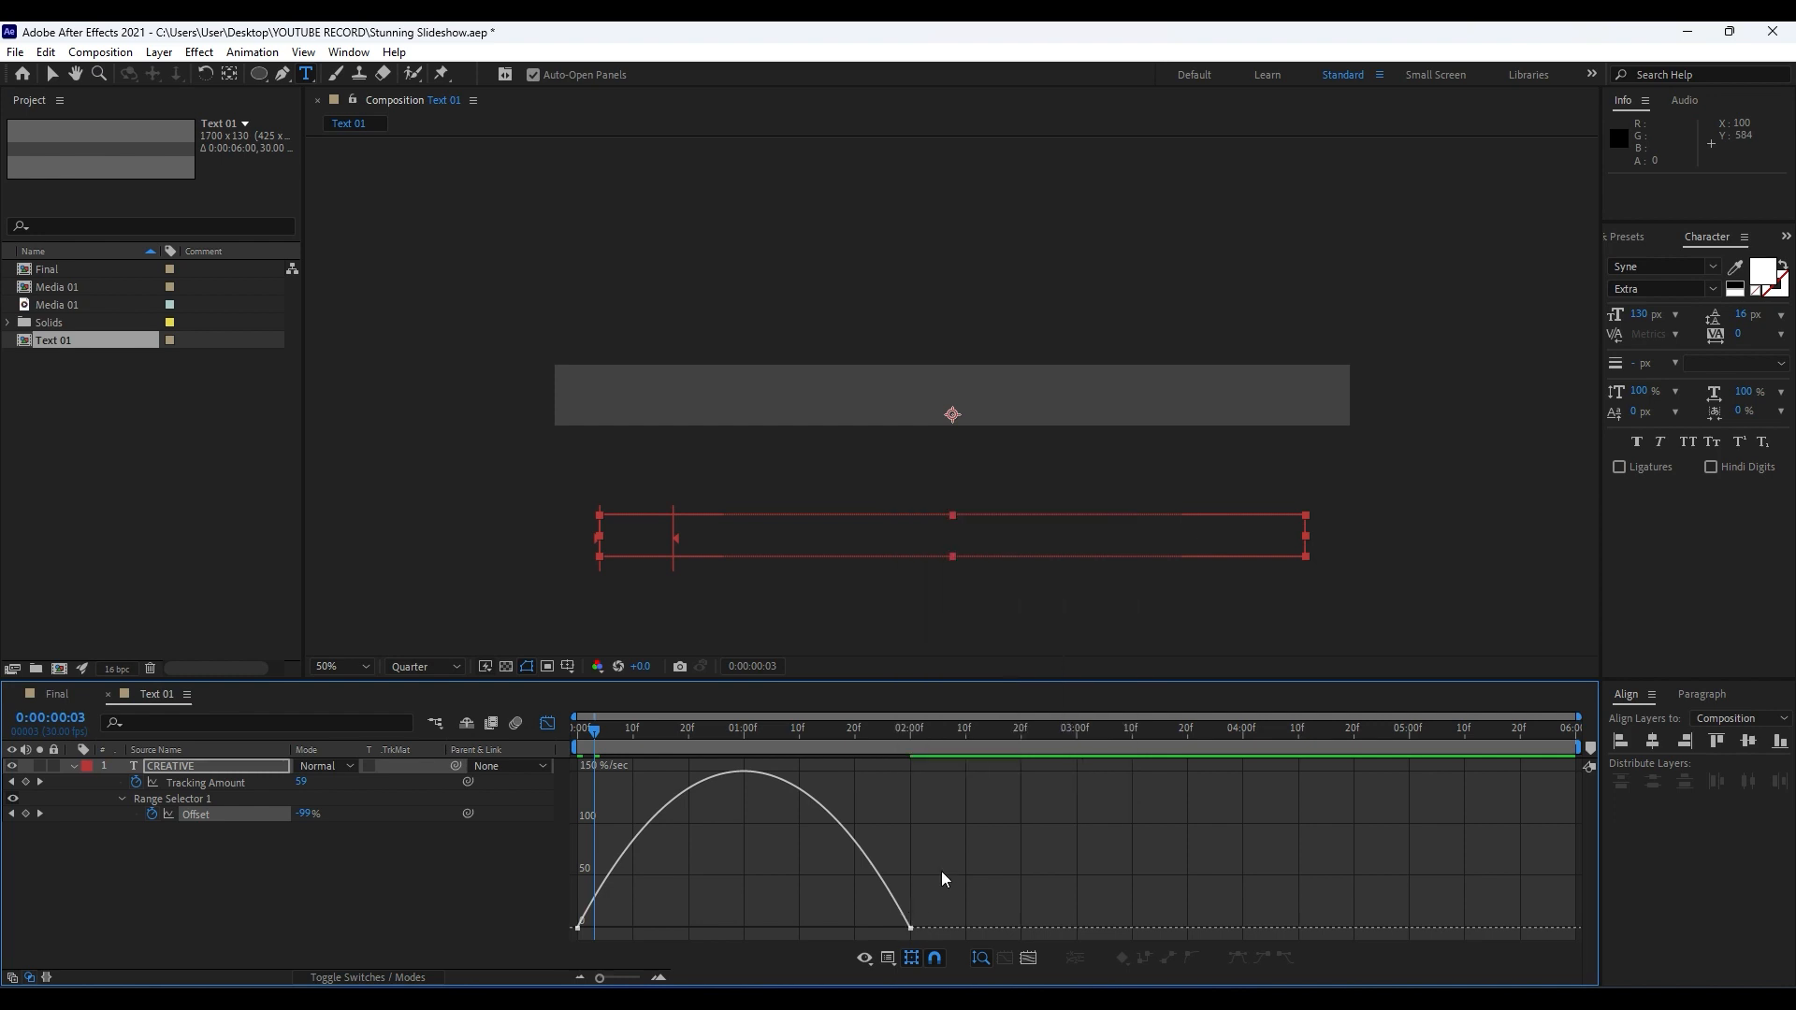
pyautogui.moveTo(967, 861); pyautogui.dragTo(770, 928)
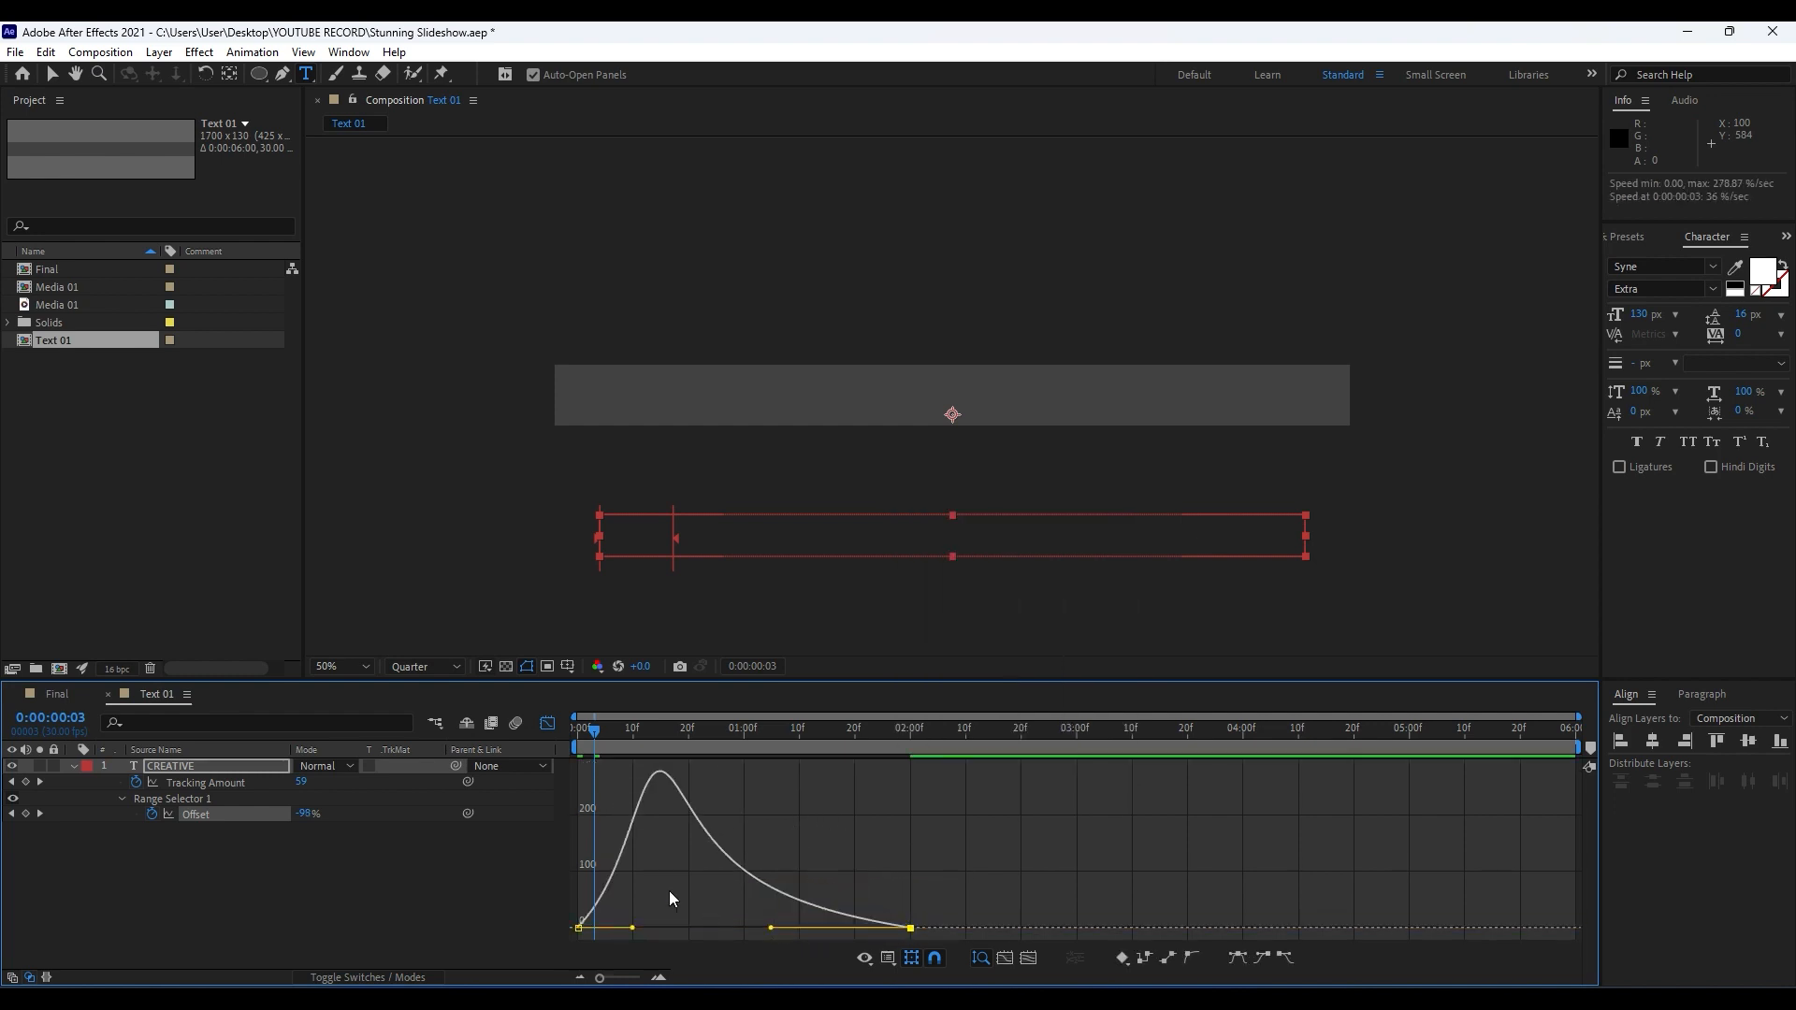
pyautogui.click(577, 929)
pyautogui.moveTo(630, 932); pyautogui.dragTo(718, 933)
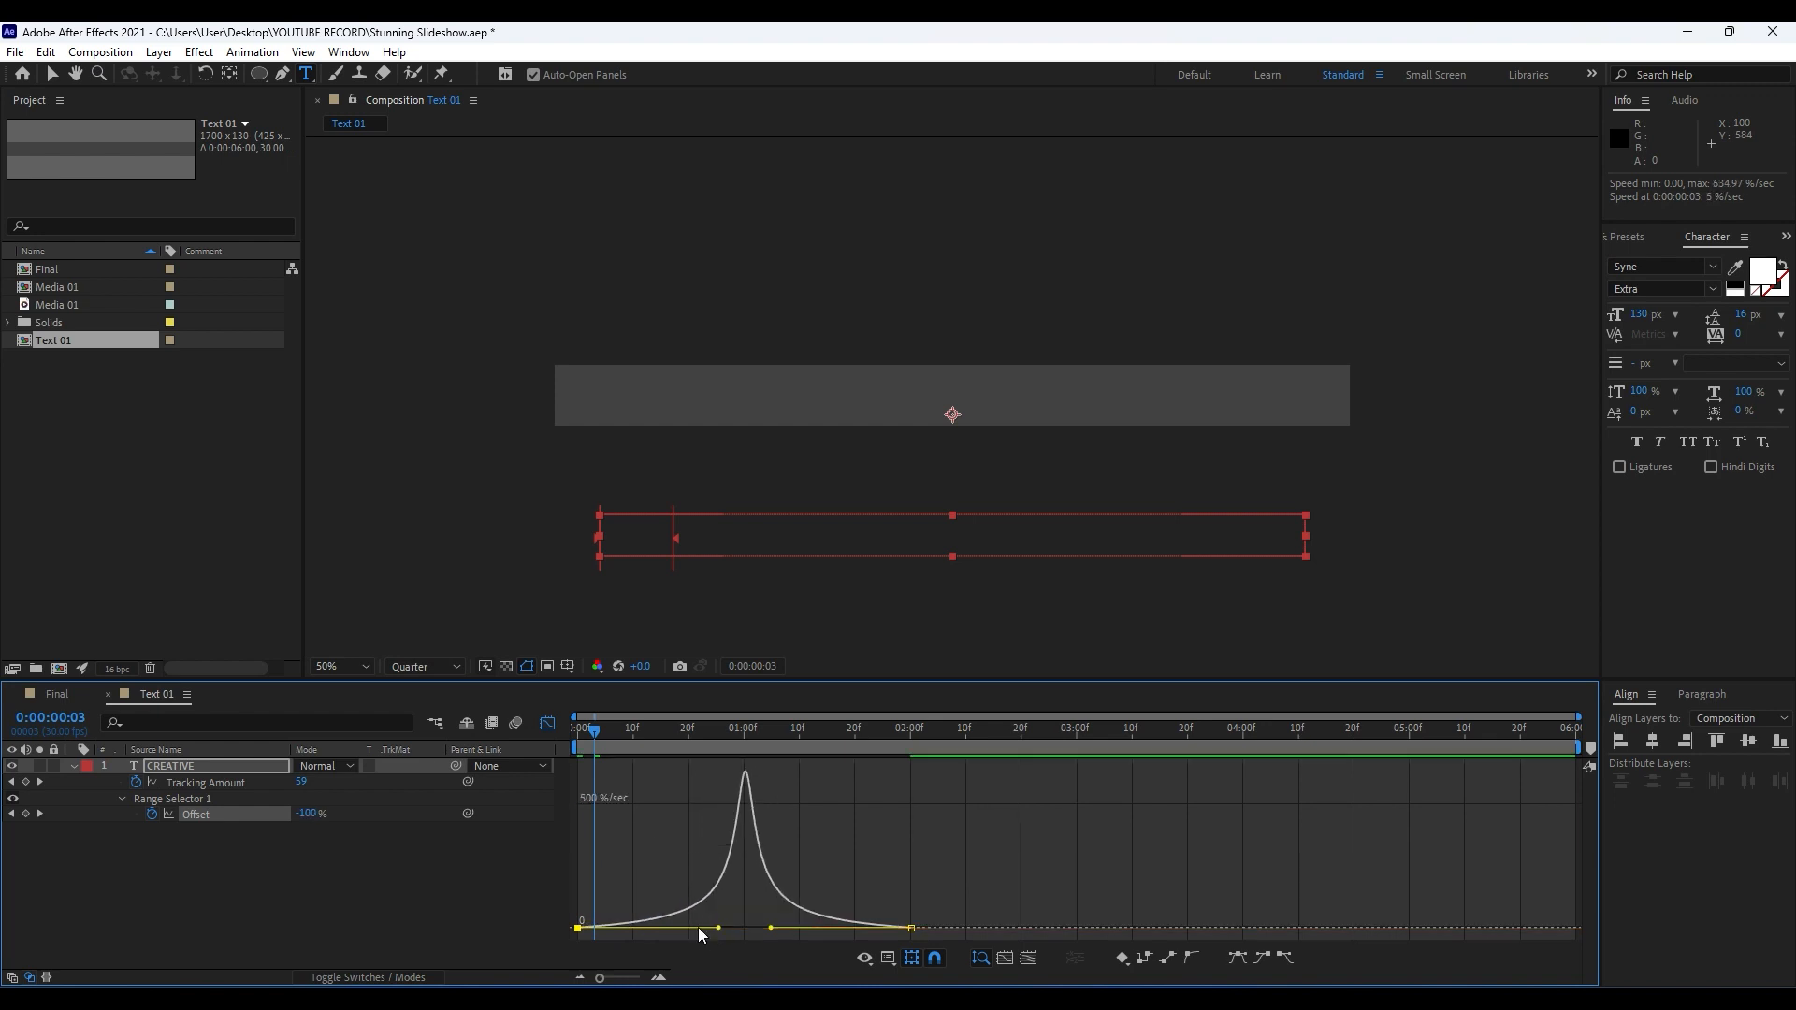
# Preview the reveal and soften the Offset speed curve, reducing the first keyframe's influence to 71.98% and shortening the second keyframe's handle.
pyautogui.press('space')
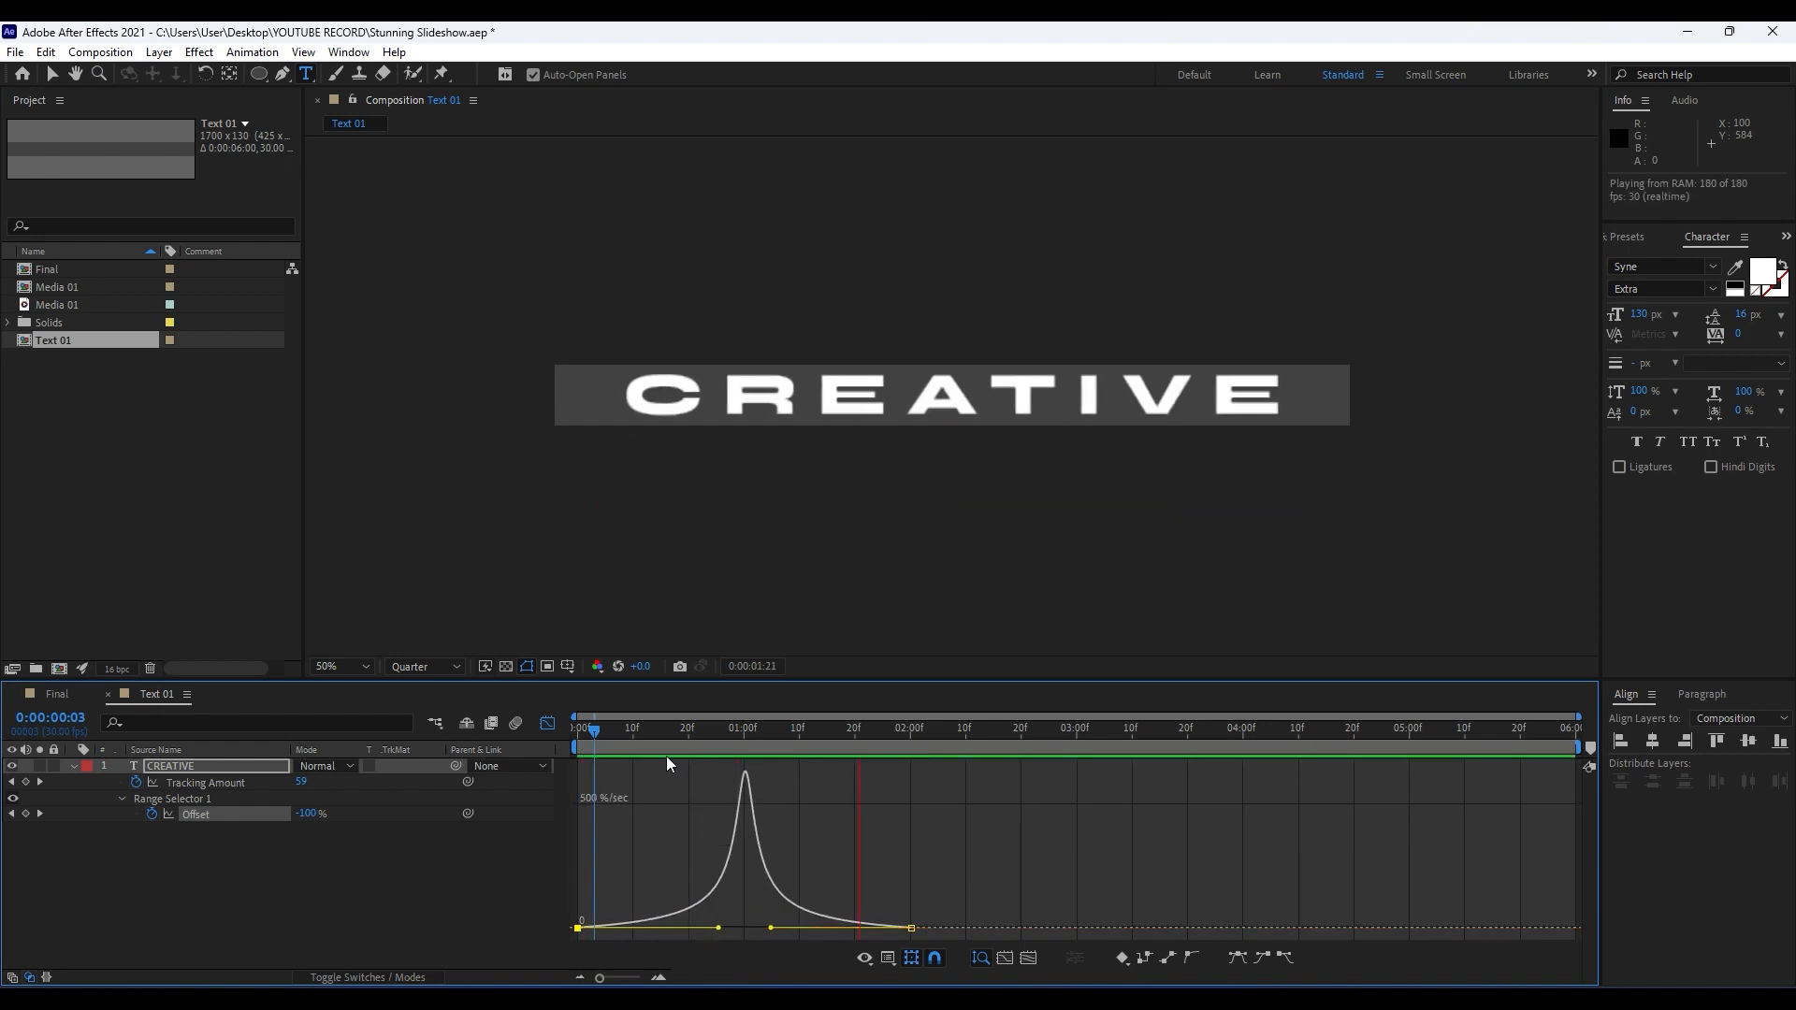
pyautogui.click(672, 729)
pyautogui.moveTo(719, 929); pyautogui.dragTo(699, 931)
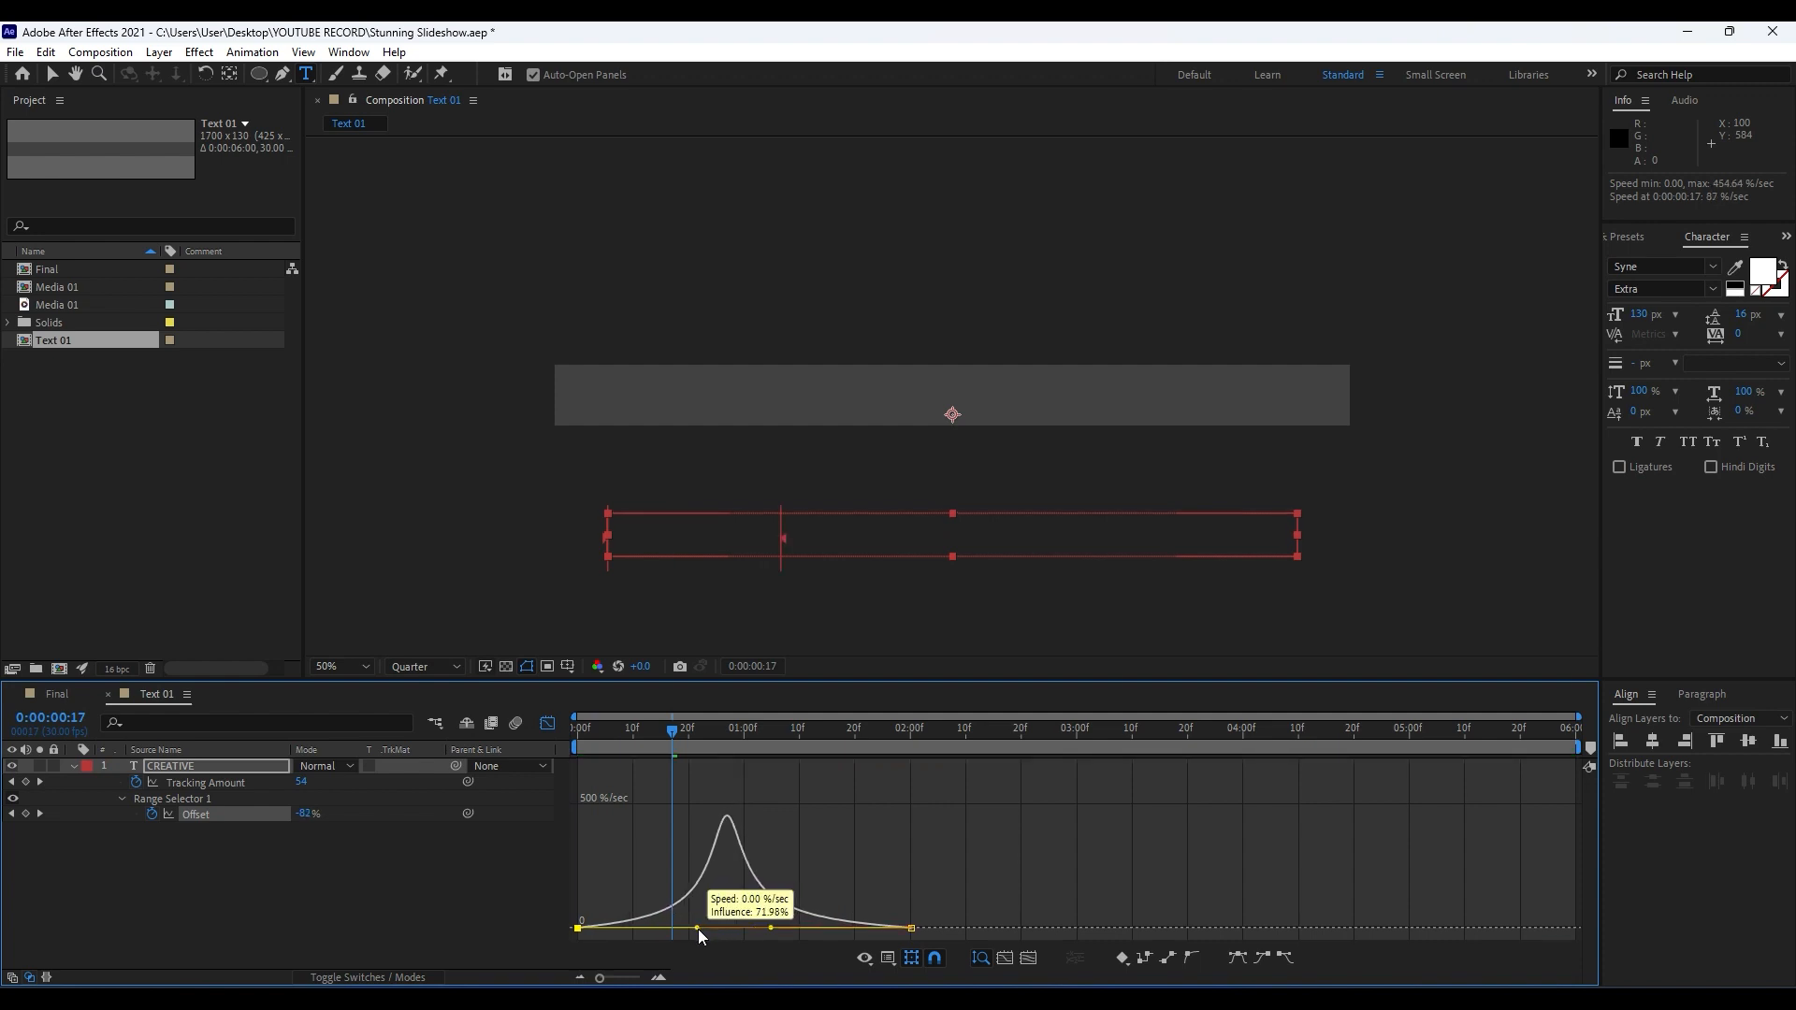
pyautogui.moveTo(988, 915); pyautogui.dragTo(798, 933)
pyautogui.press('space')
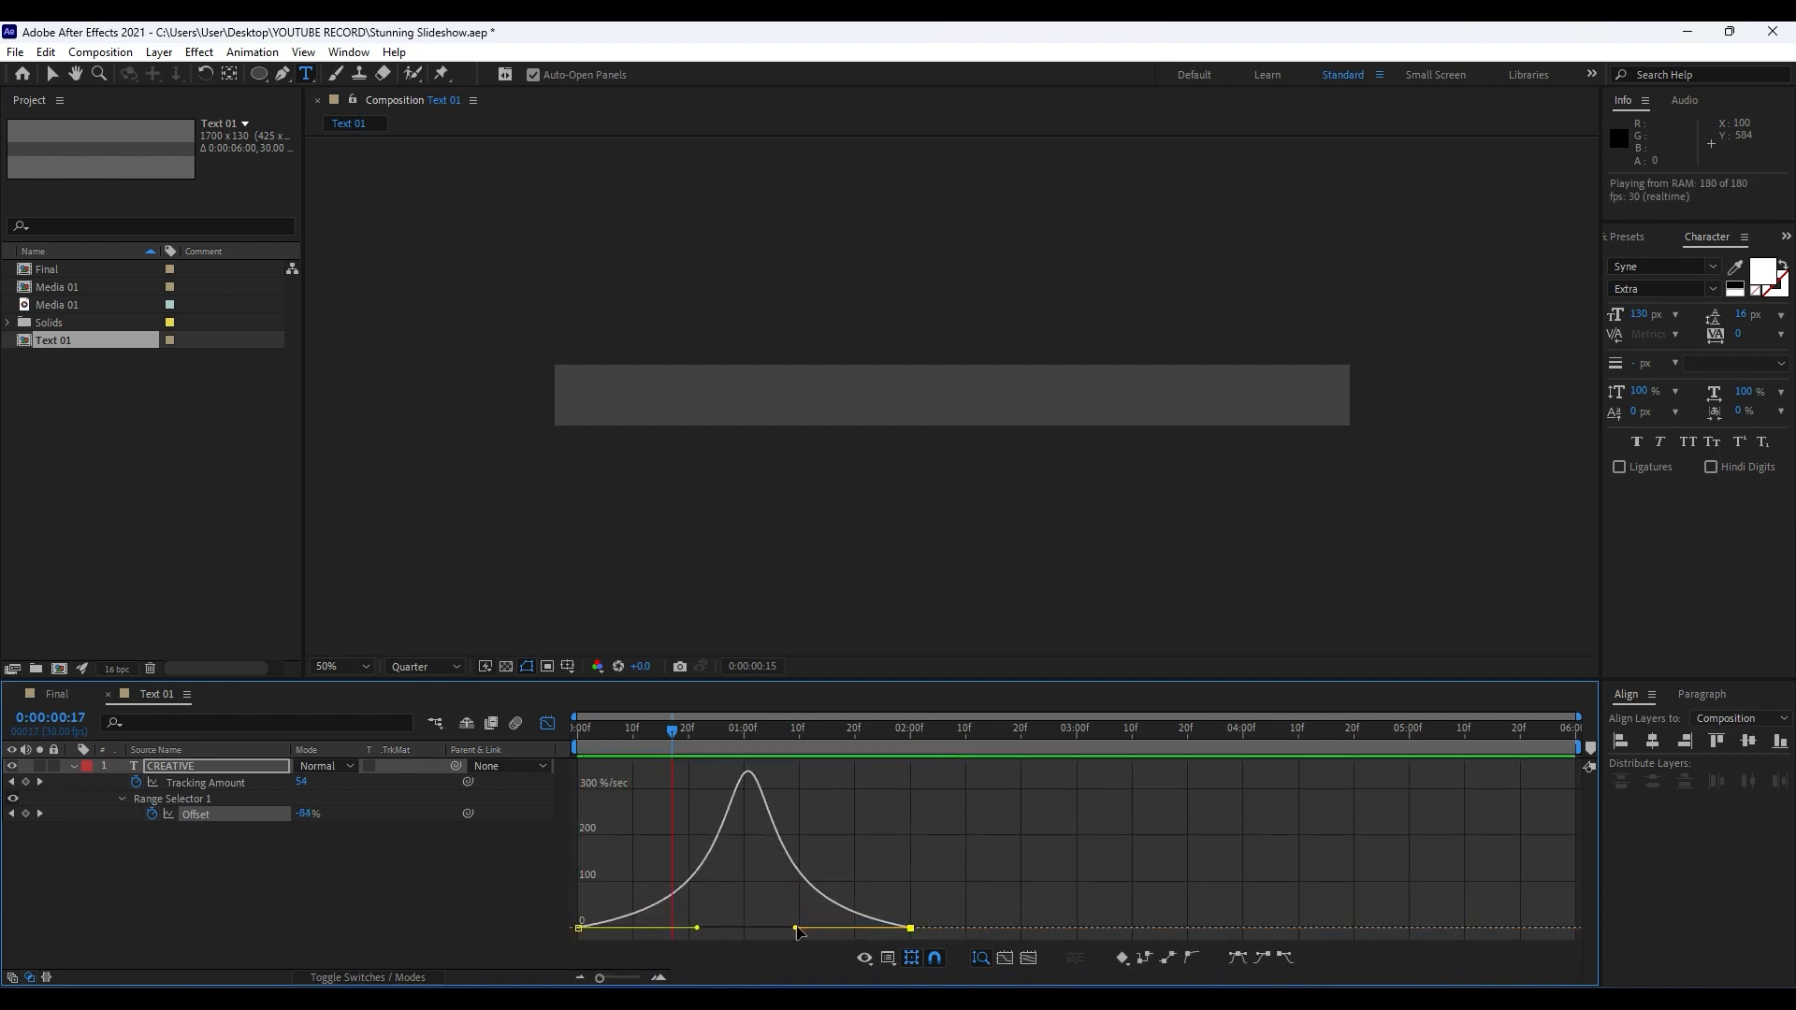
# Leave the Graph Editor and close the Text 01 composition to return to the Final composition.
pyautogui.click(548, 724)
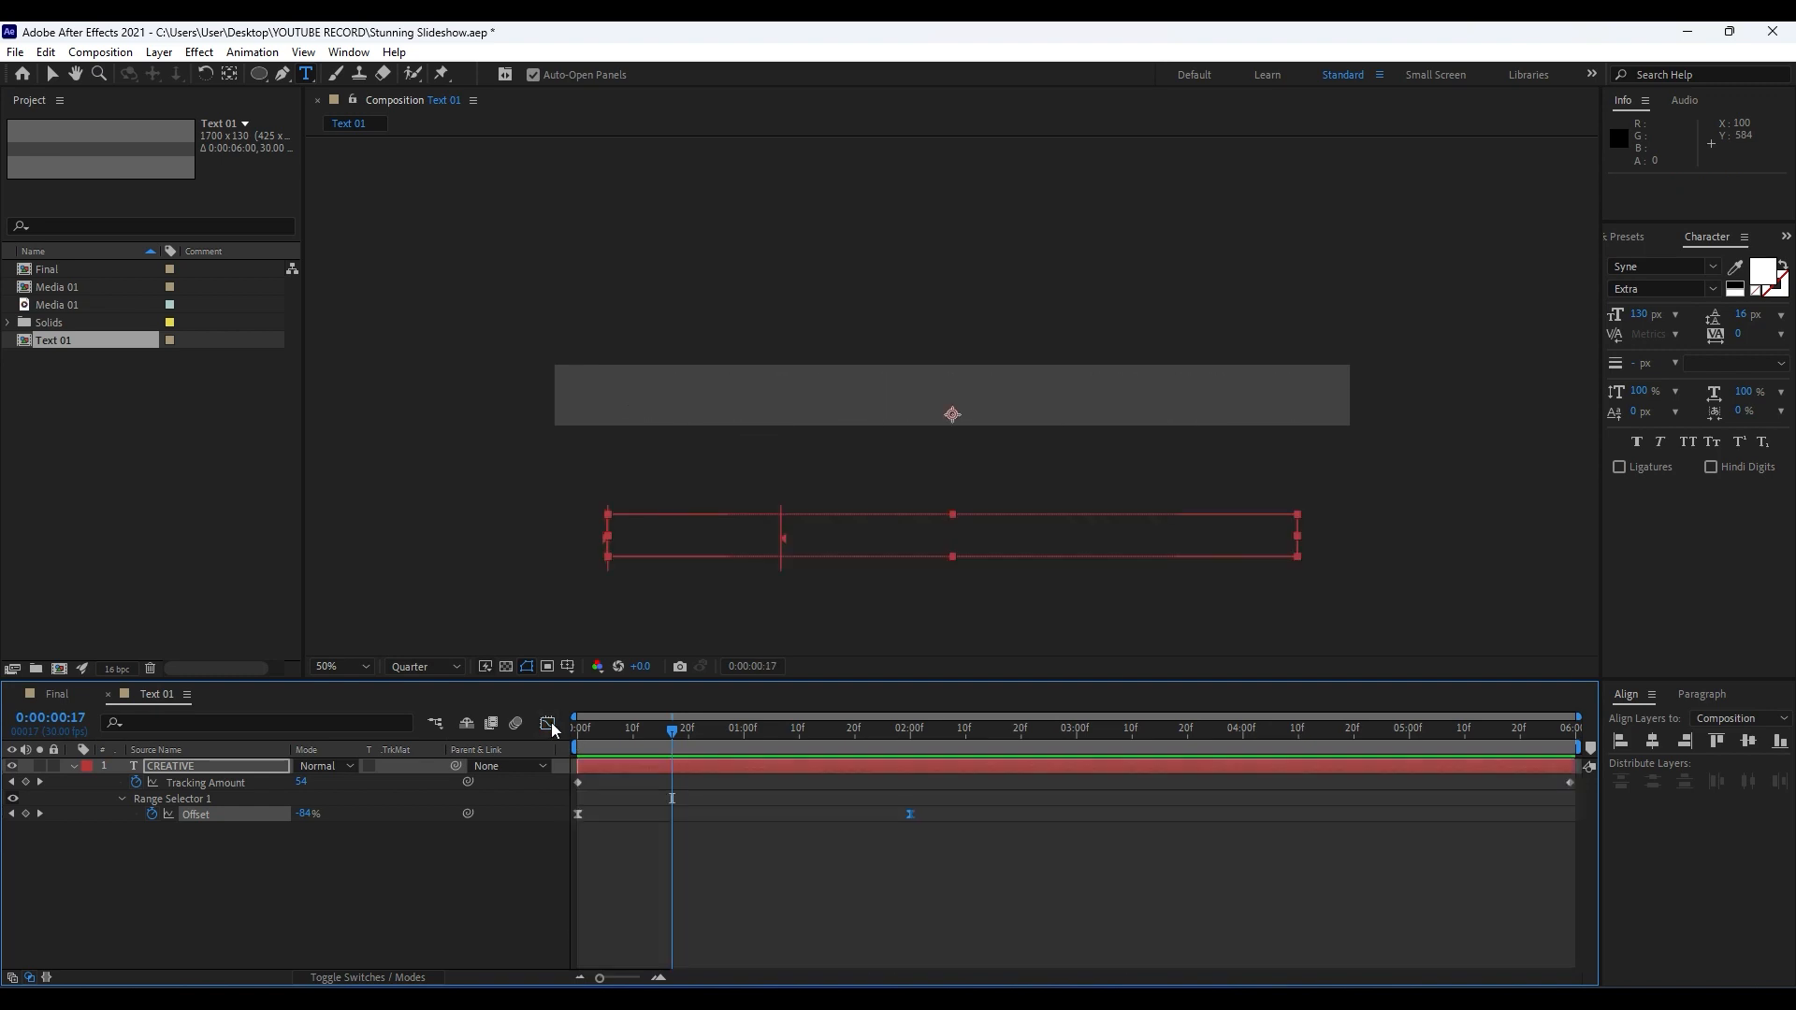
pyautogui.click(109, 694)
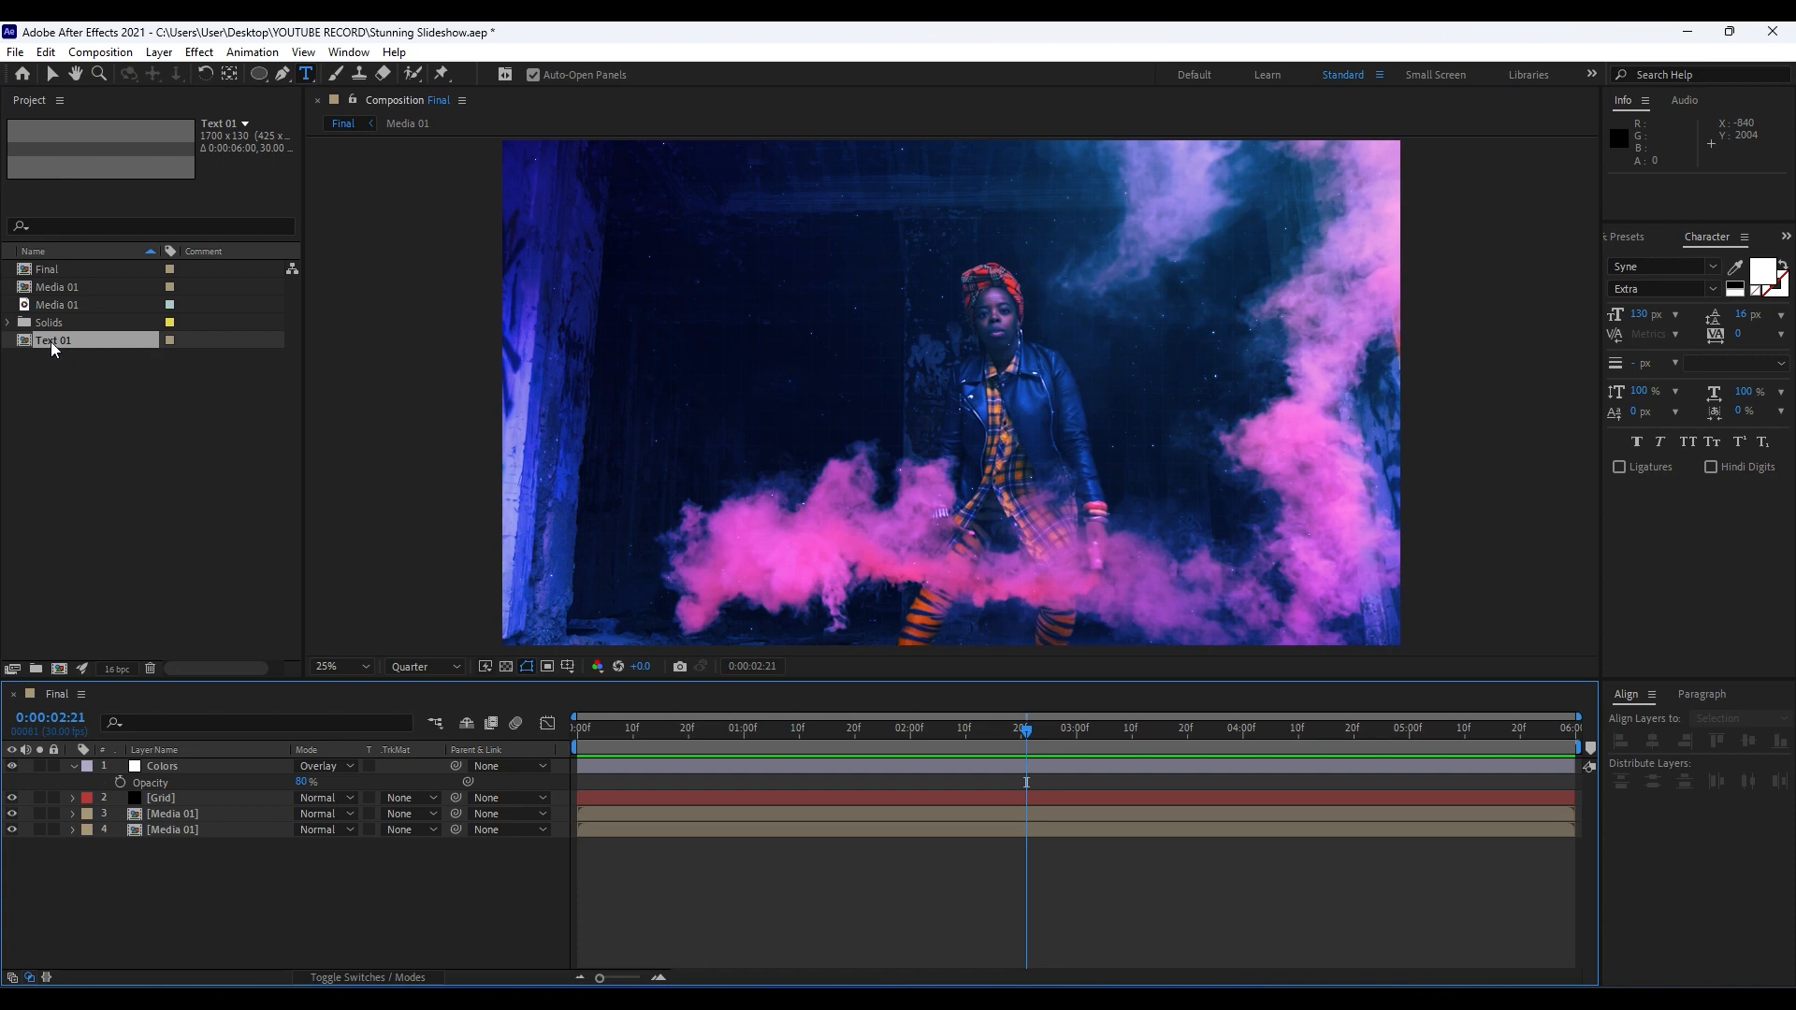
# Place the Text 01 composition directly below the Colors layer in the Final timeline and preview the title over the video.
pyautogui.moveTo(47, 340); pyautogui.dragTo(199, 782)
pyautogui.press('space')
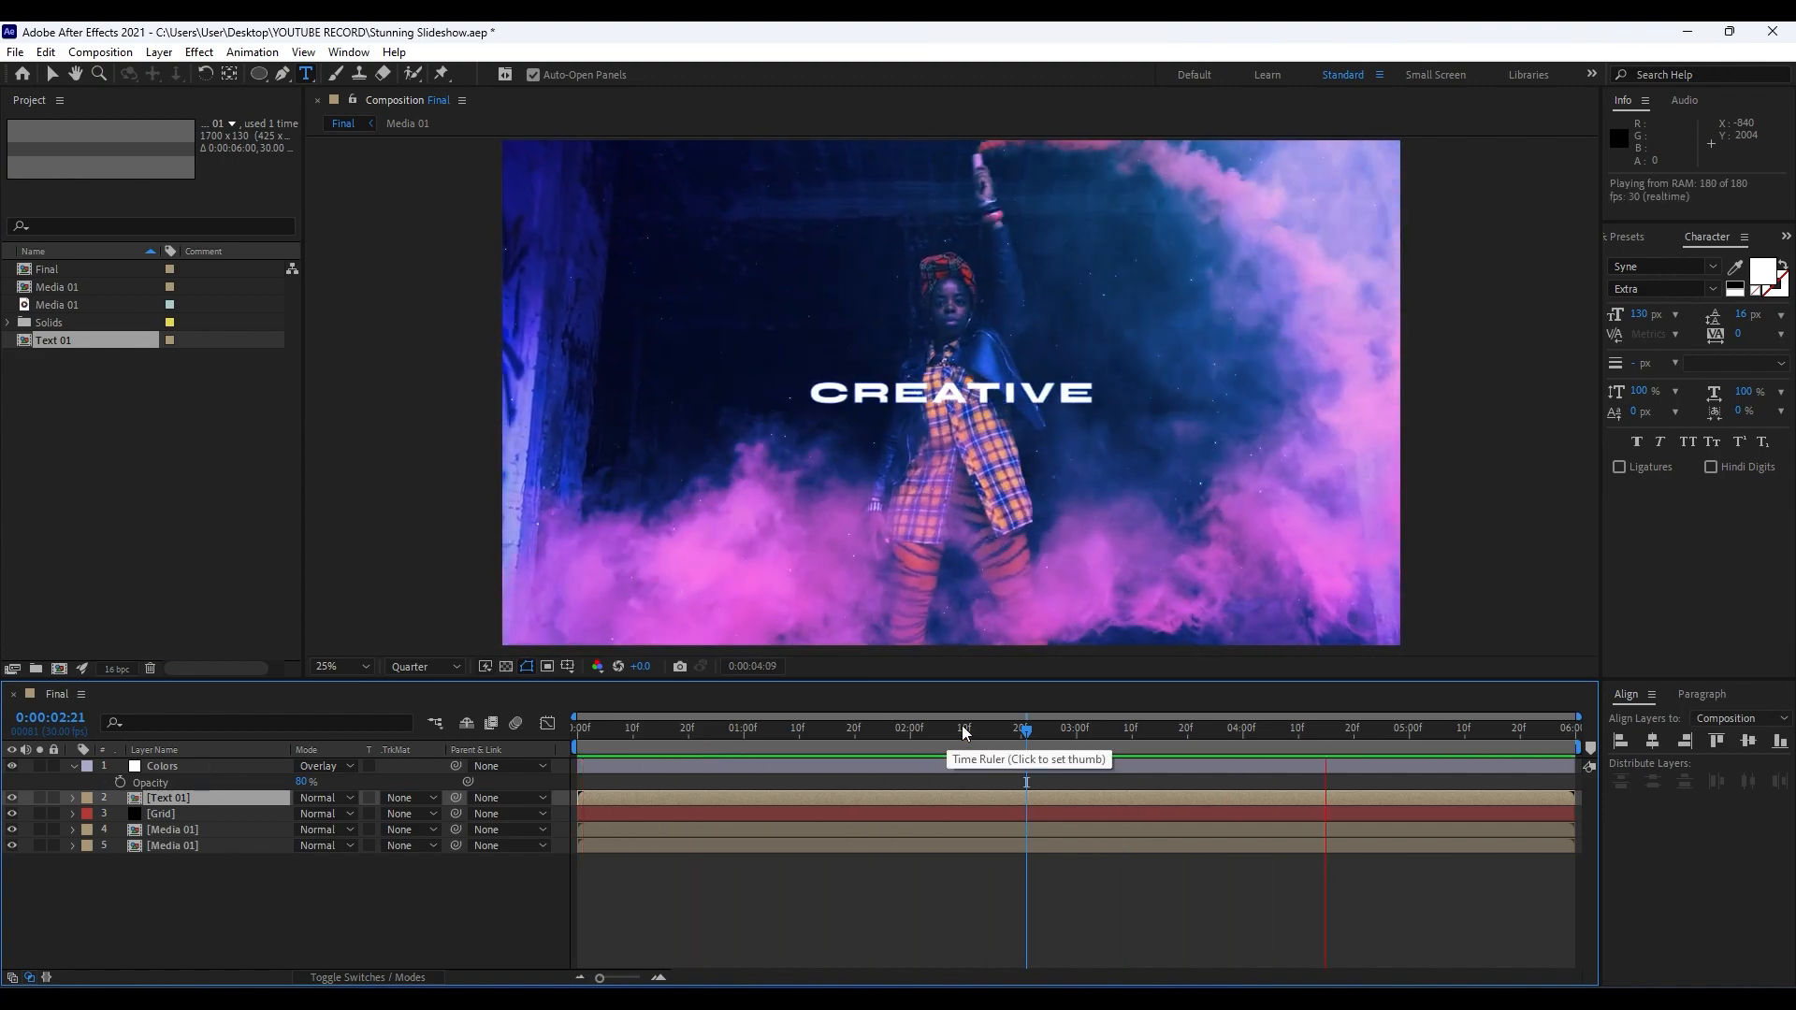
pyautogui.click(1025, 744)
pyautogui.moveTo(1026, 743); pyautogui.dragTo(1032, 744)
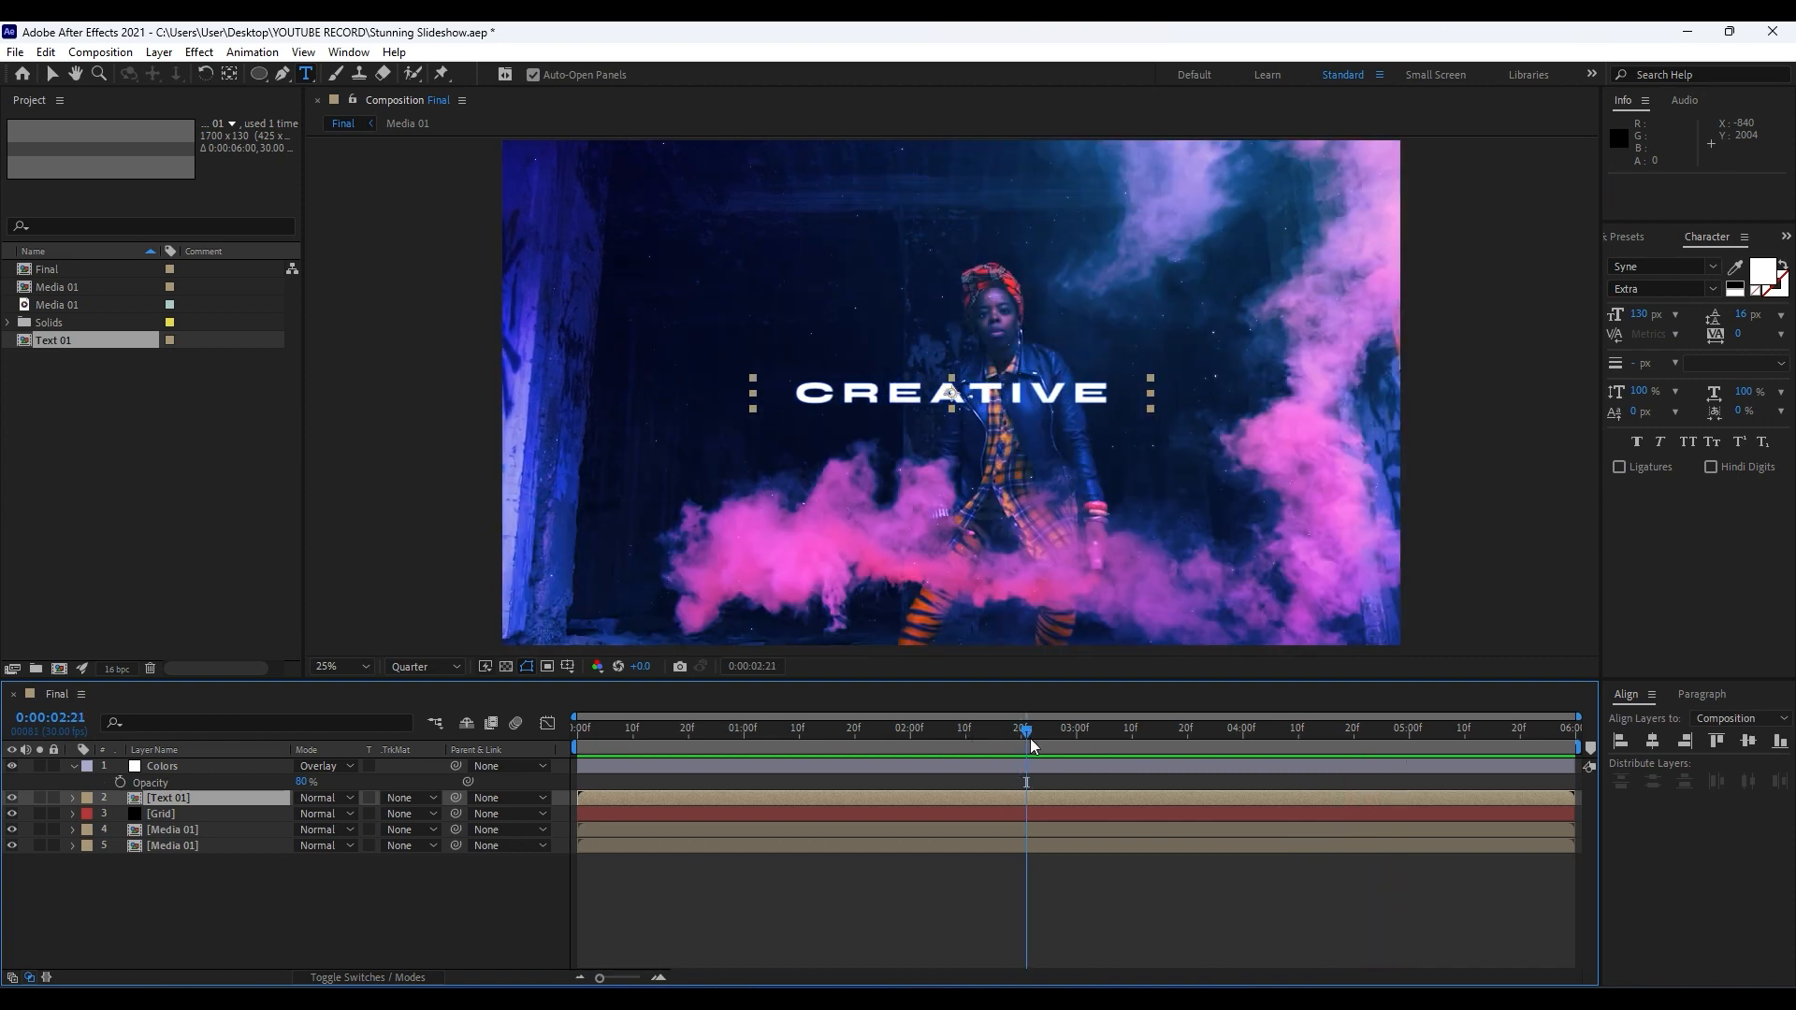
# Apply the Fill effect to the Text 01 layer and set its colour to yellow F6FF00.
pyautogui.click(1641, 234)
pyautogui.hotkey('ctrl', 'f')
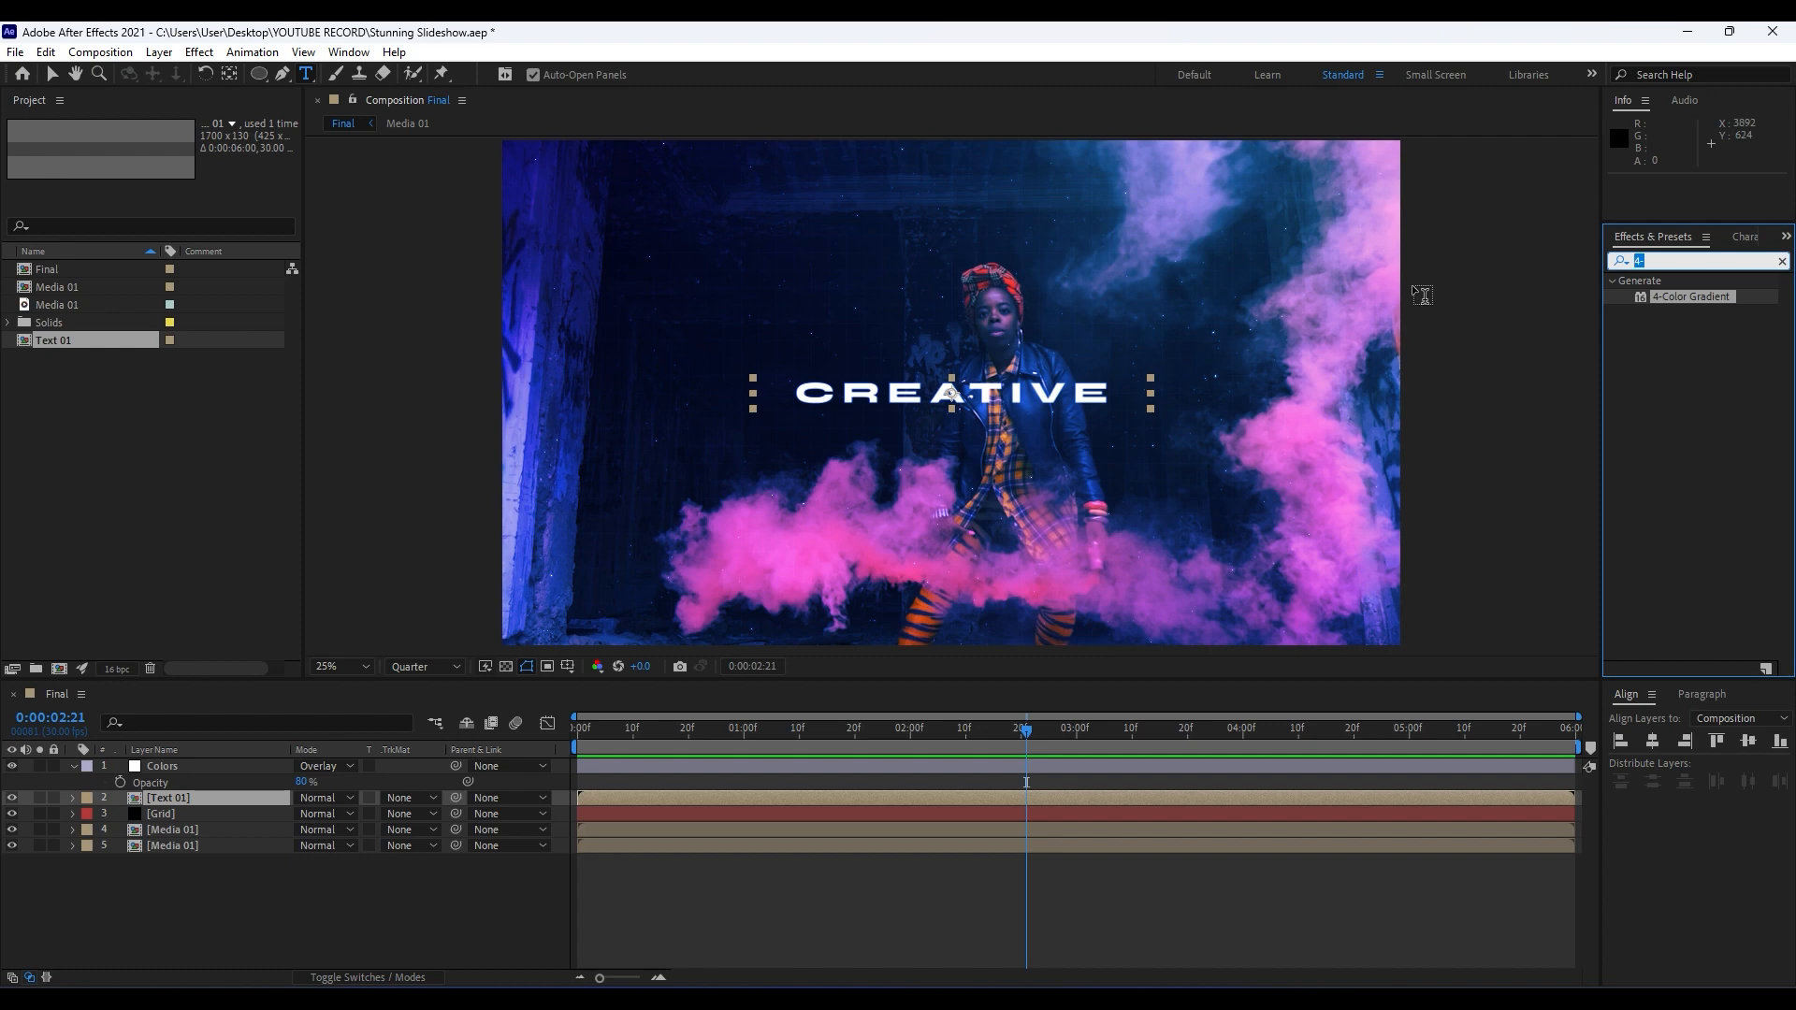
pyautogui.write('fill')
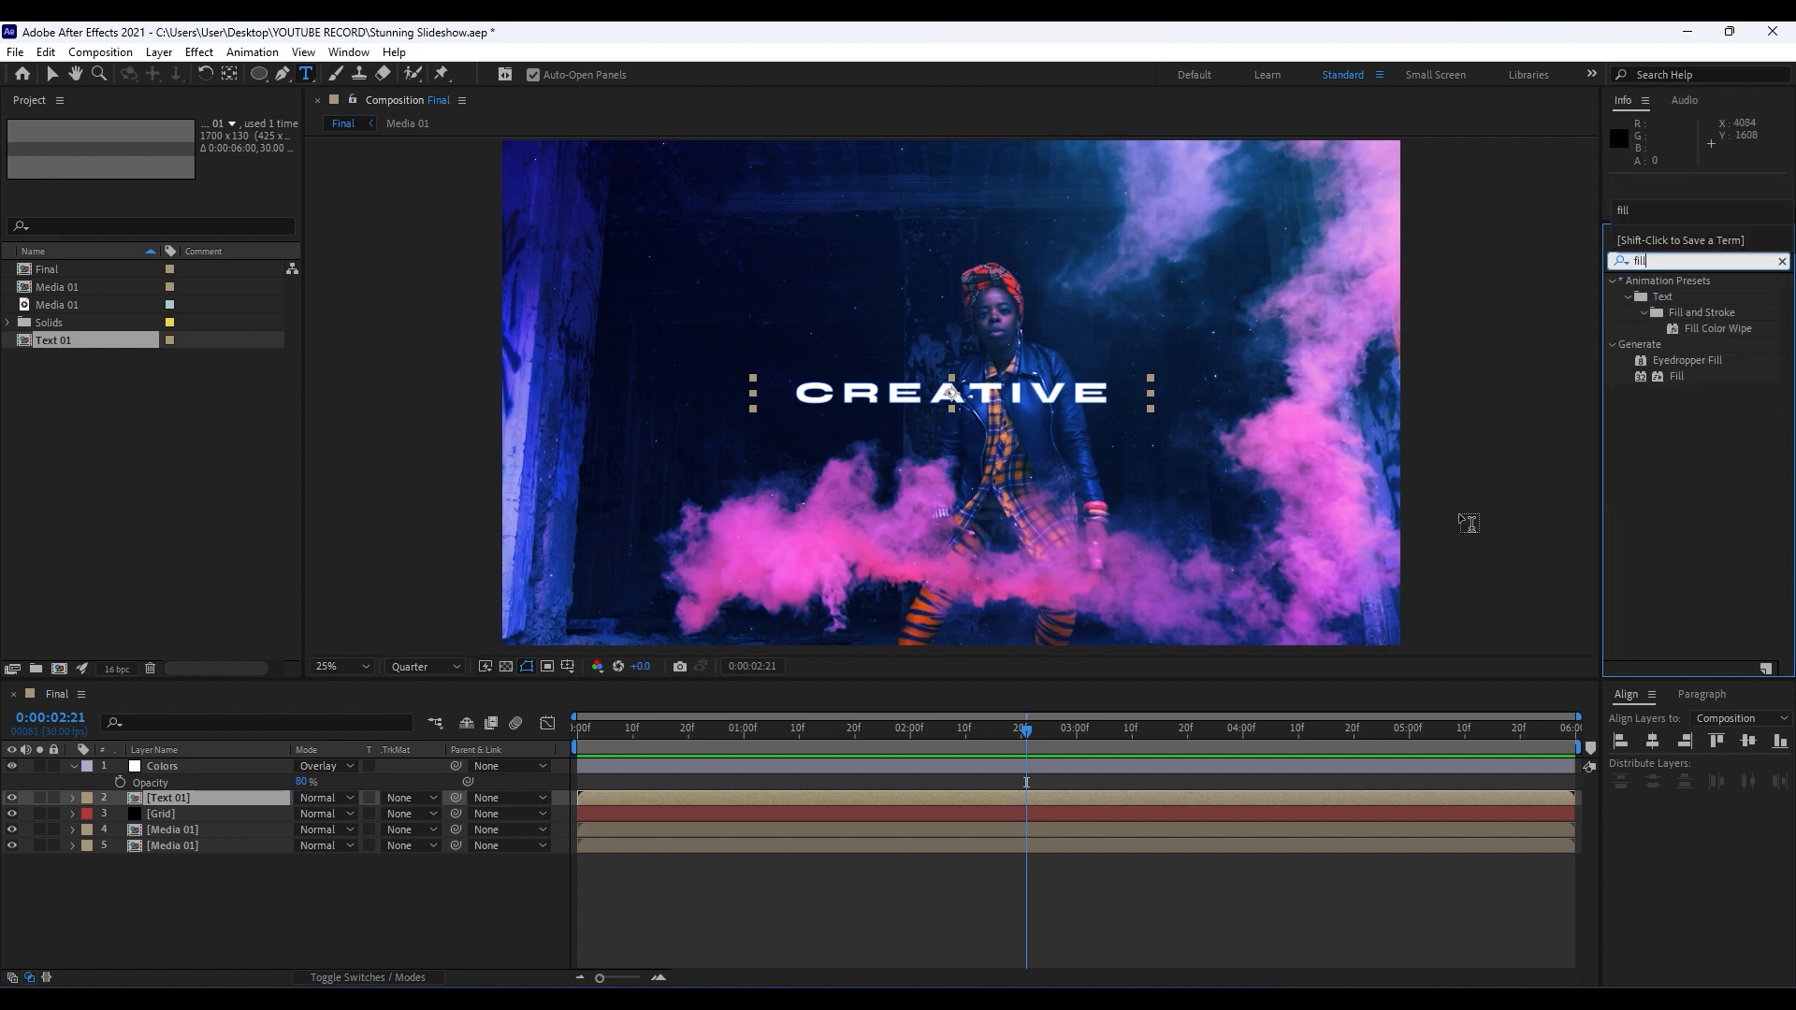
pyautogui.moveTo(1675, 376); pyautogui.dragTo(193, 795)
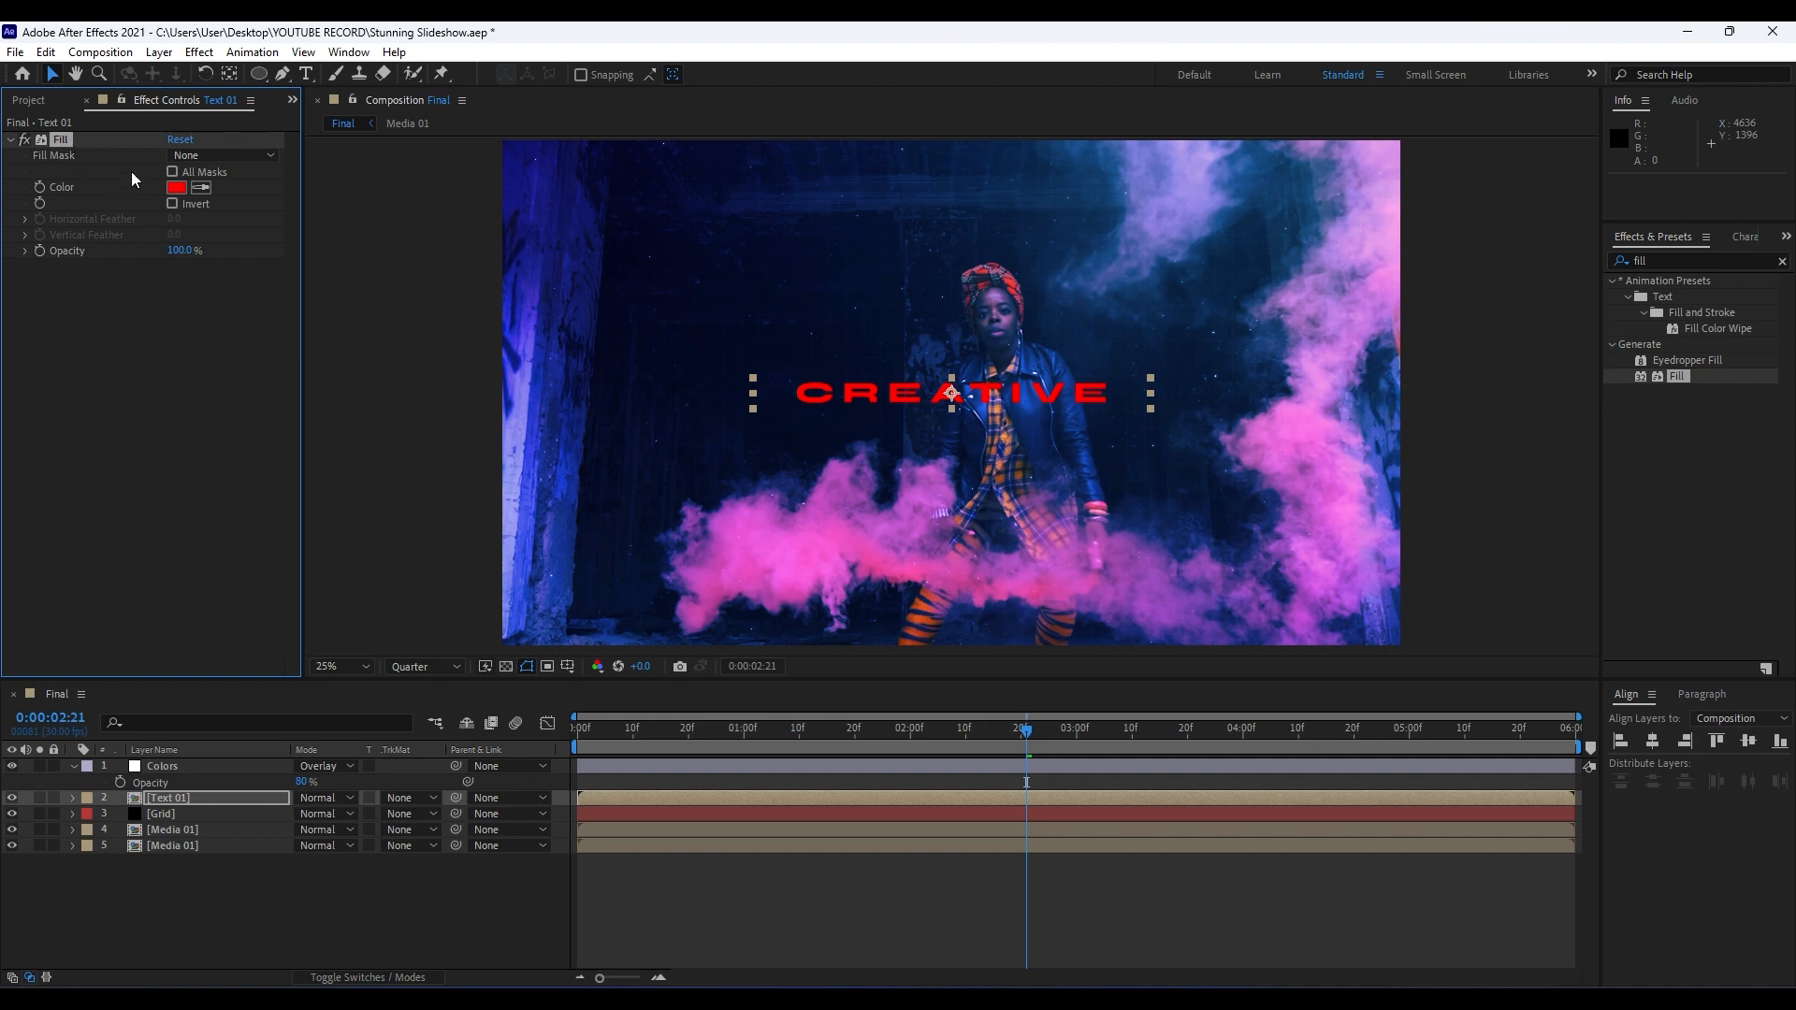
pyautogui.click(174, 191)
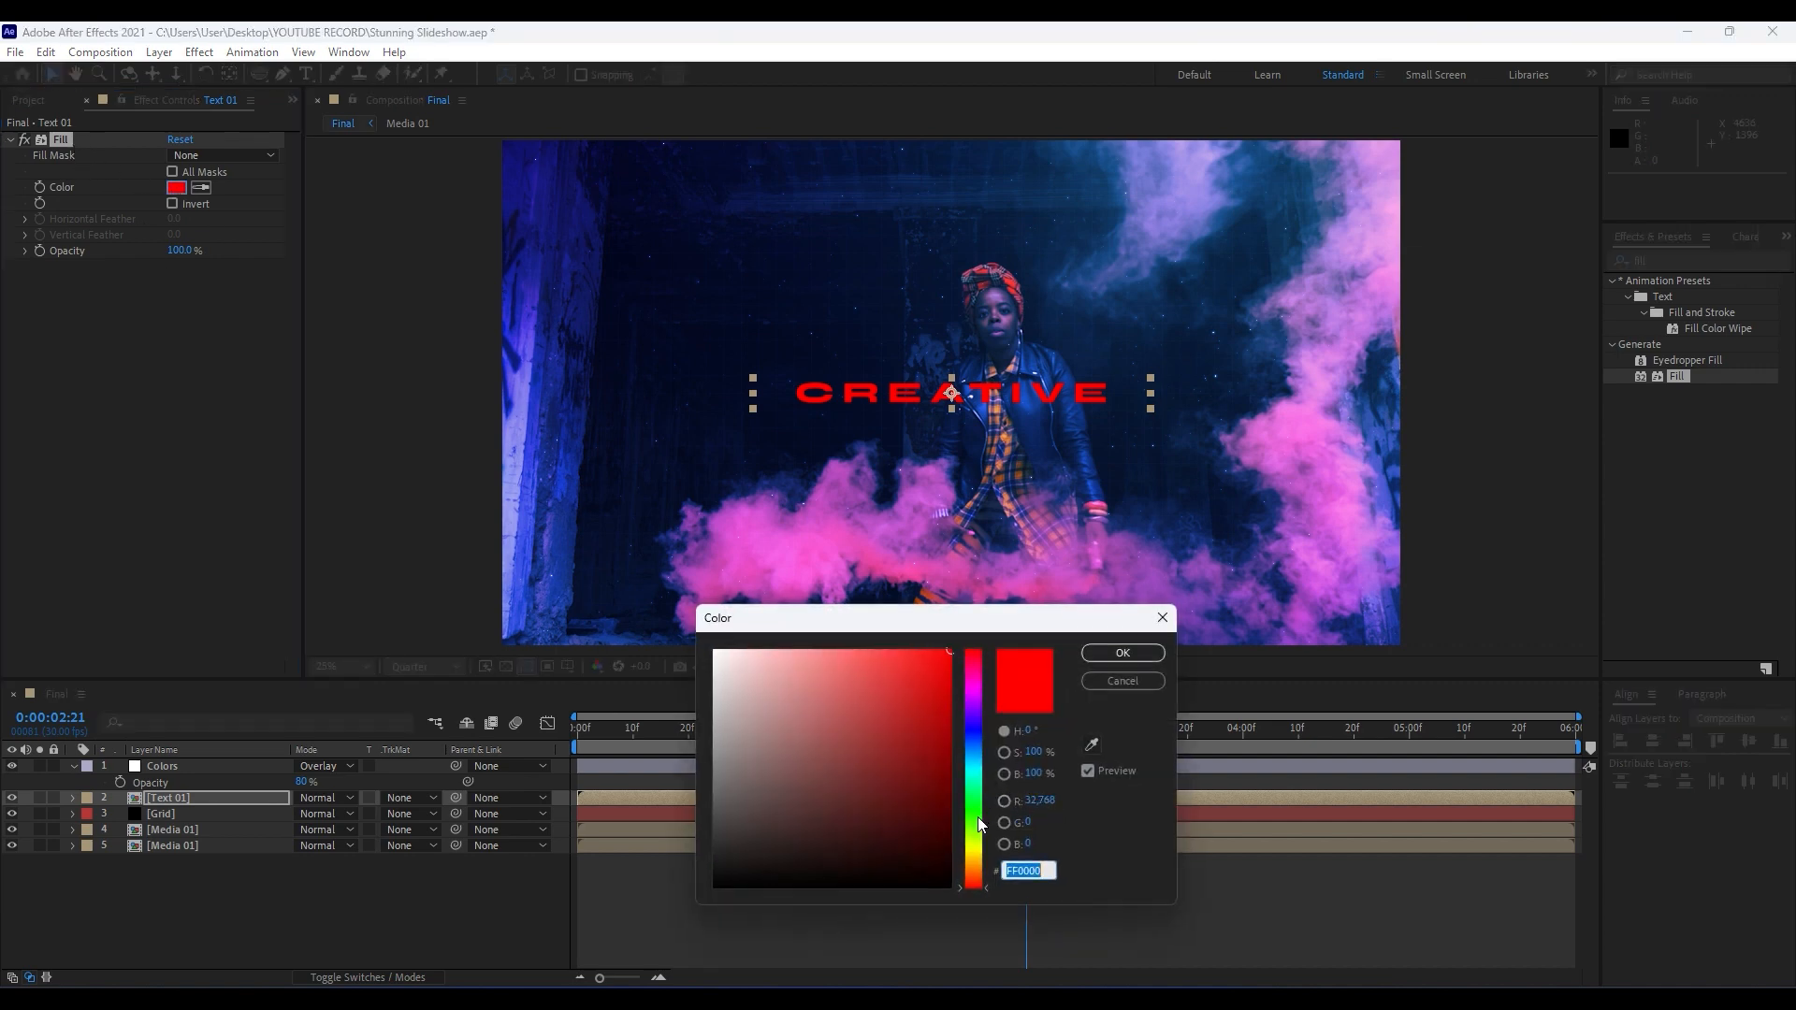
pyautogui.click(979, 847)
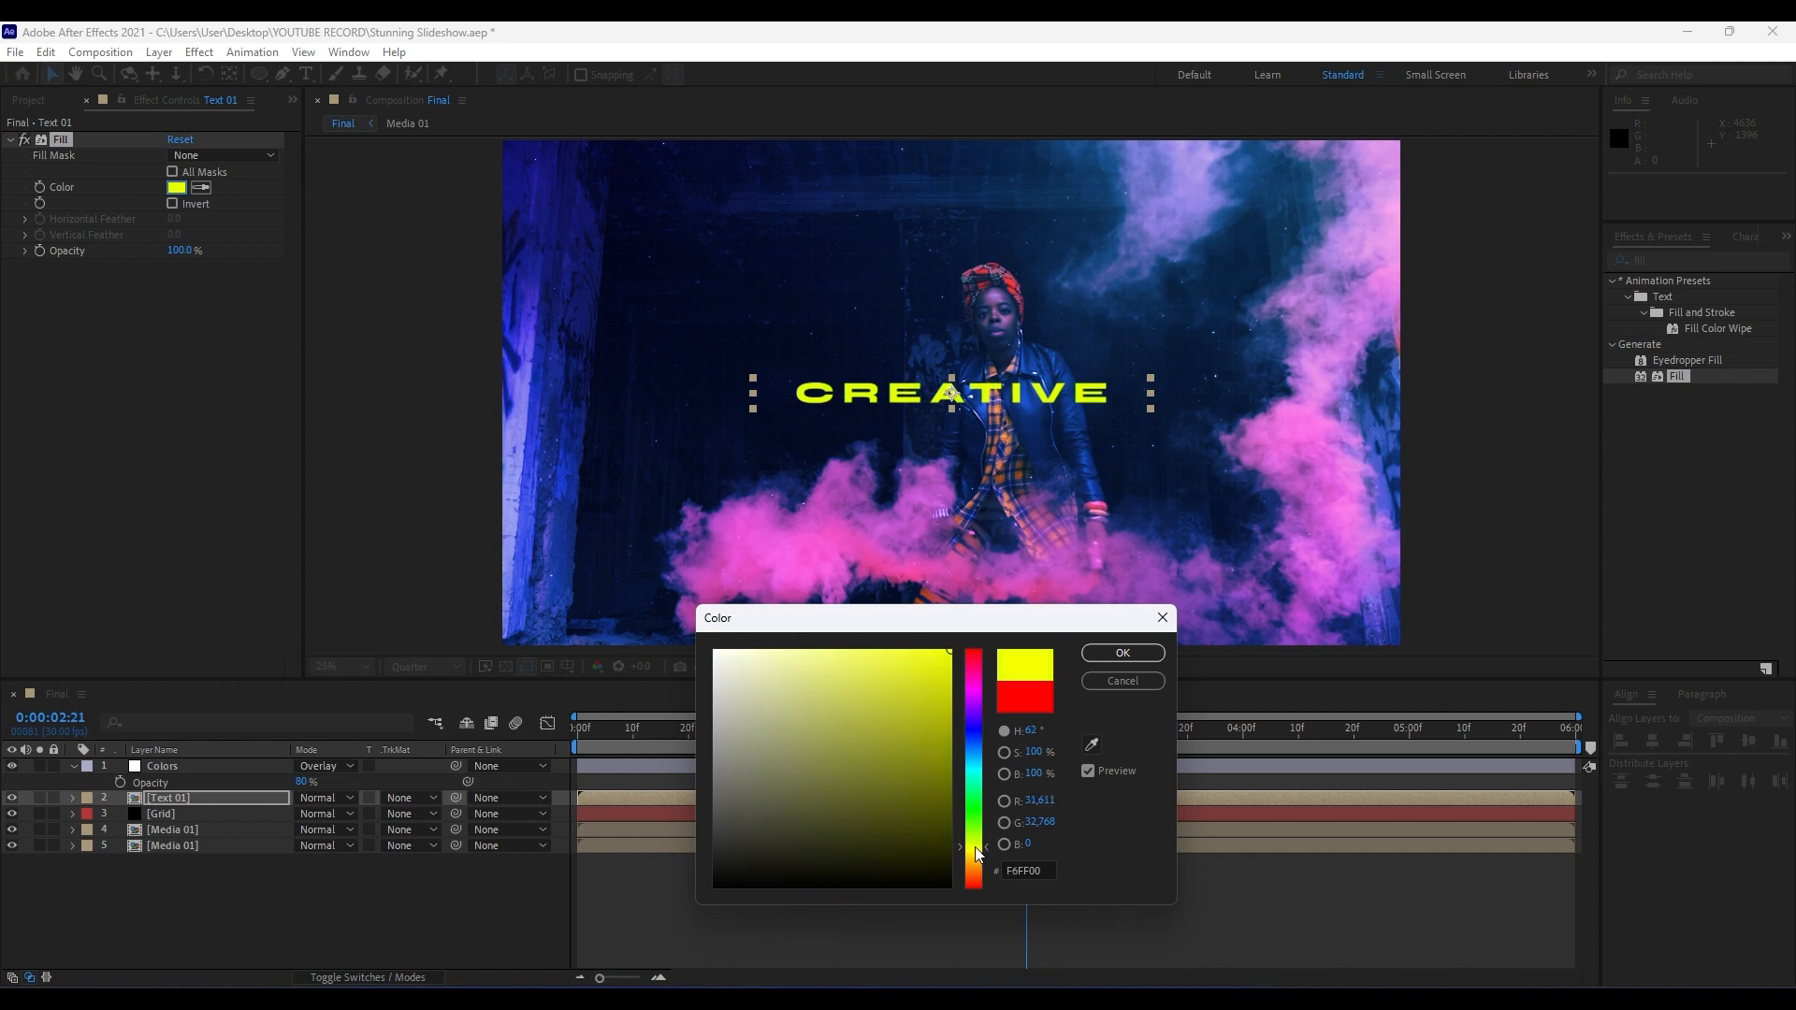
pyautogui.click(1124, 653)
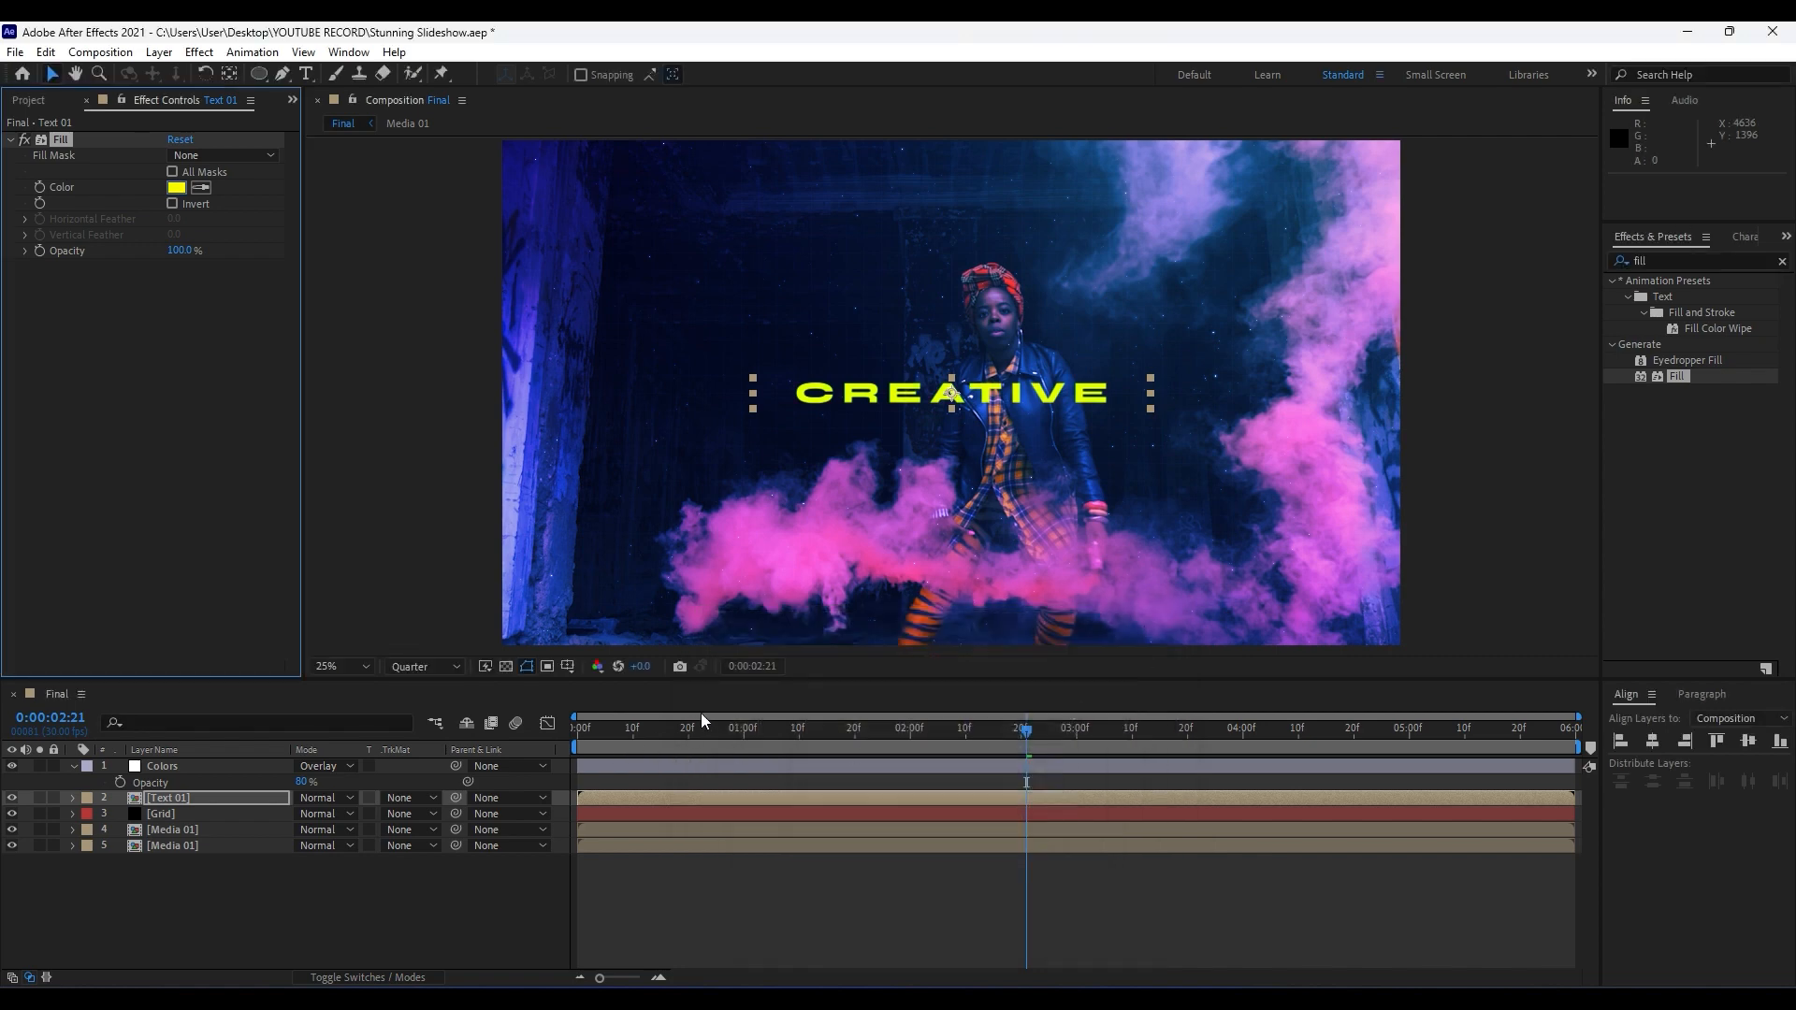
# Preview the coloured title's reveal from 0:00:00:09 and check frames up to 0:00:01:28.
pyautogui.click(627, 729)
pyautogui.press('space')
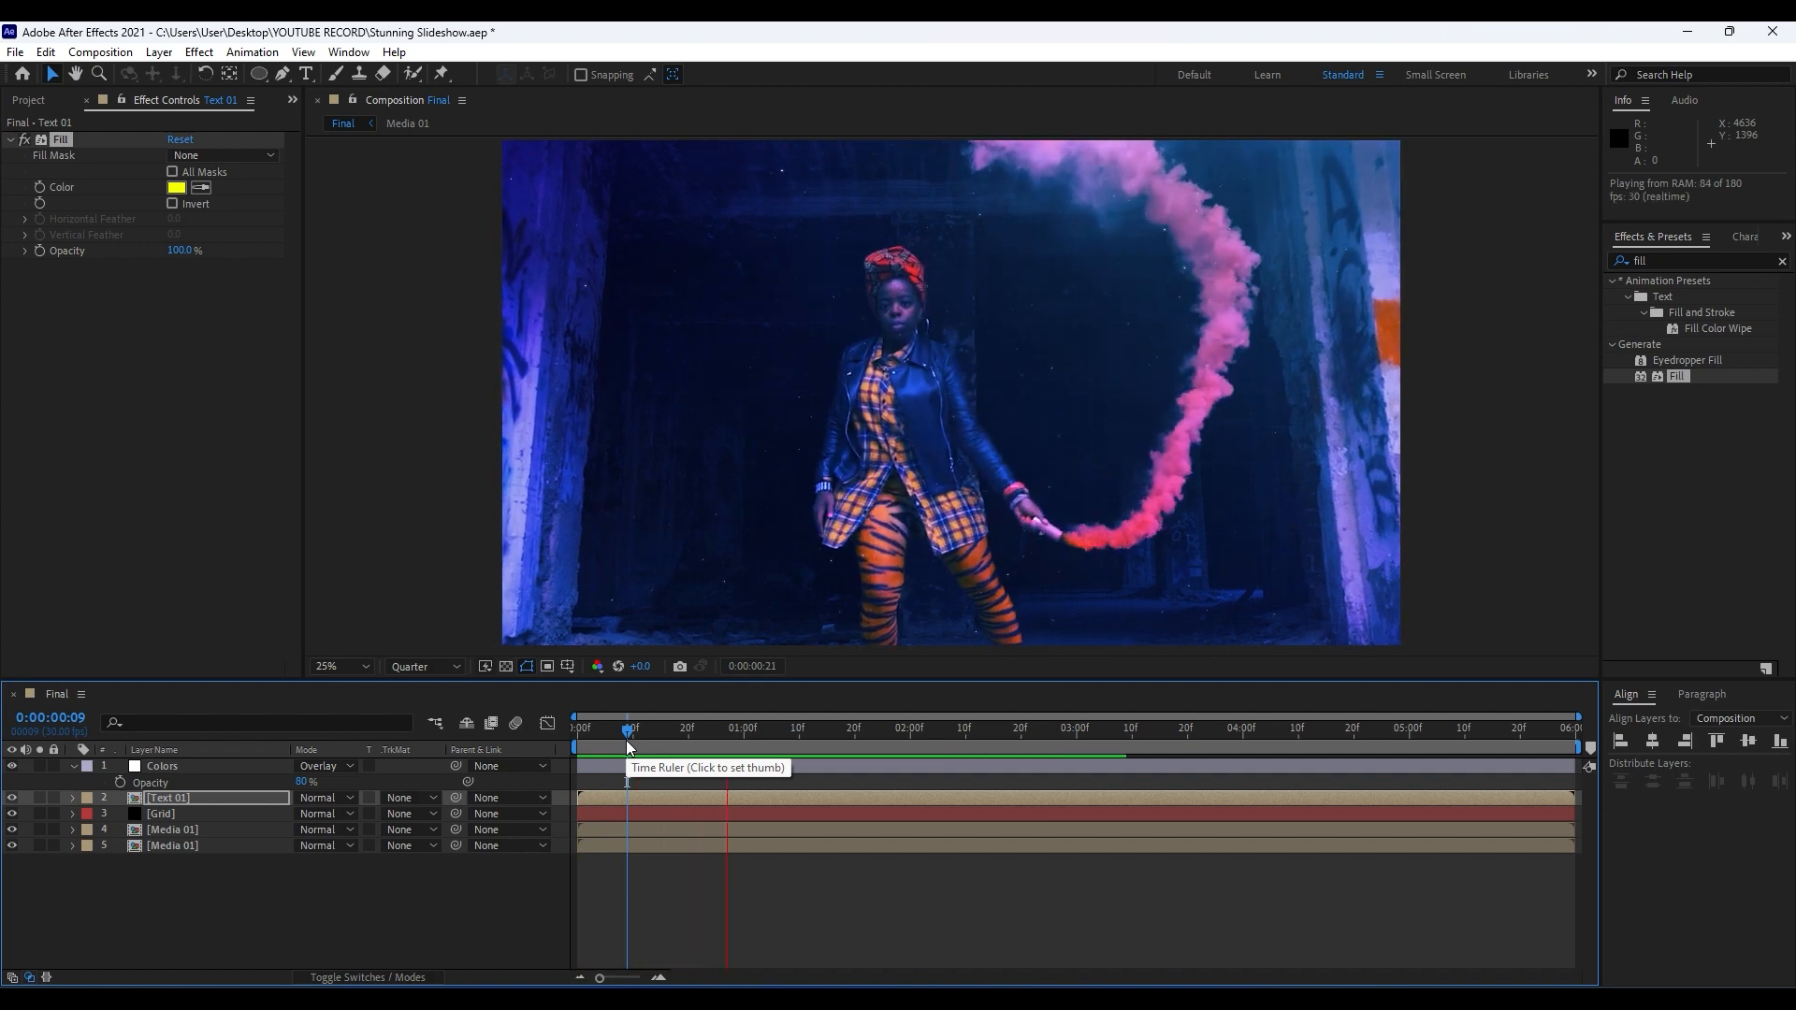
pyautogui.click(729, 730)
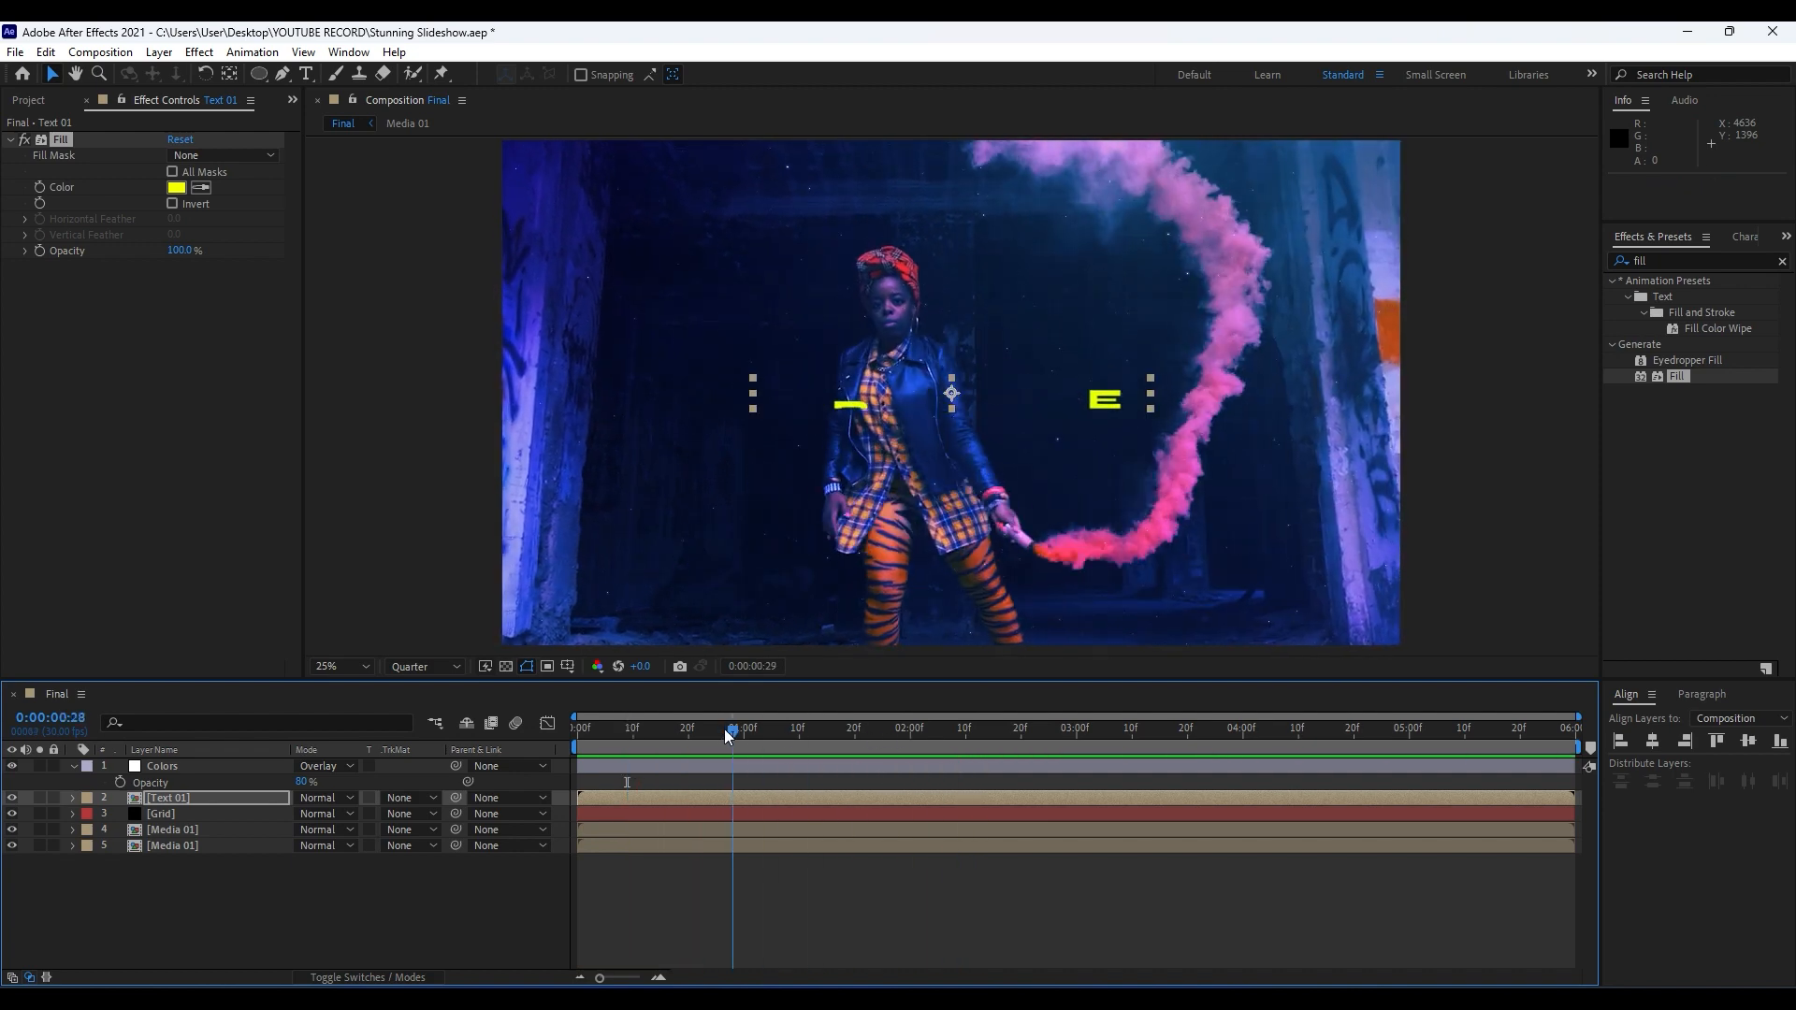
pyautogui.click(900, 729)
# Collapse the Colors layer and pre-compose all five layers of the Final composition as Part 01.
pyautogui.click(74, 766)
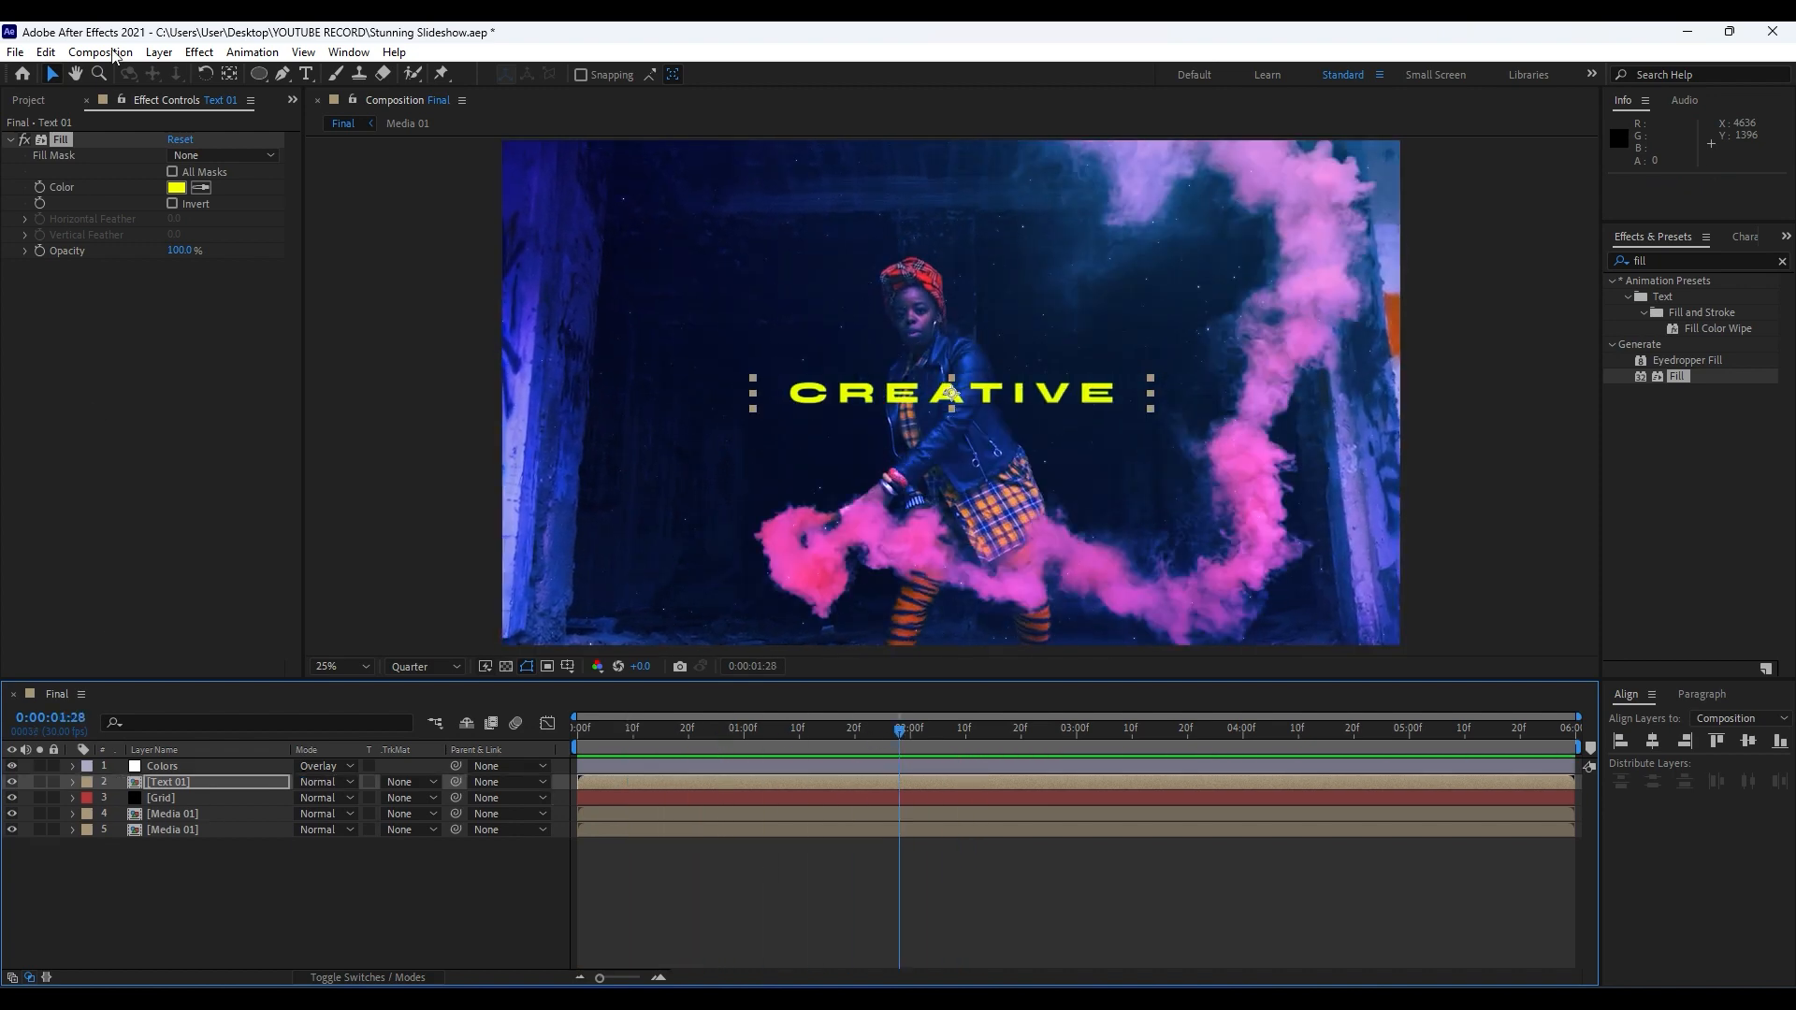
pyautogui.click(86, 100)
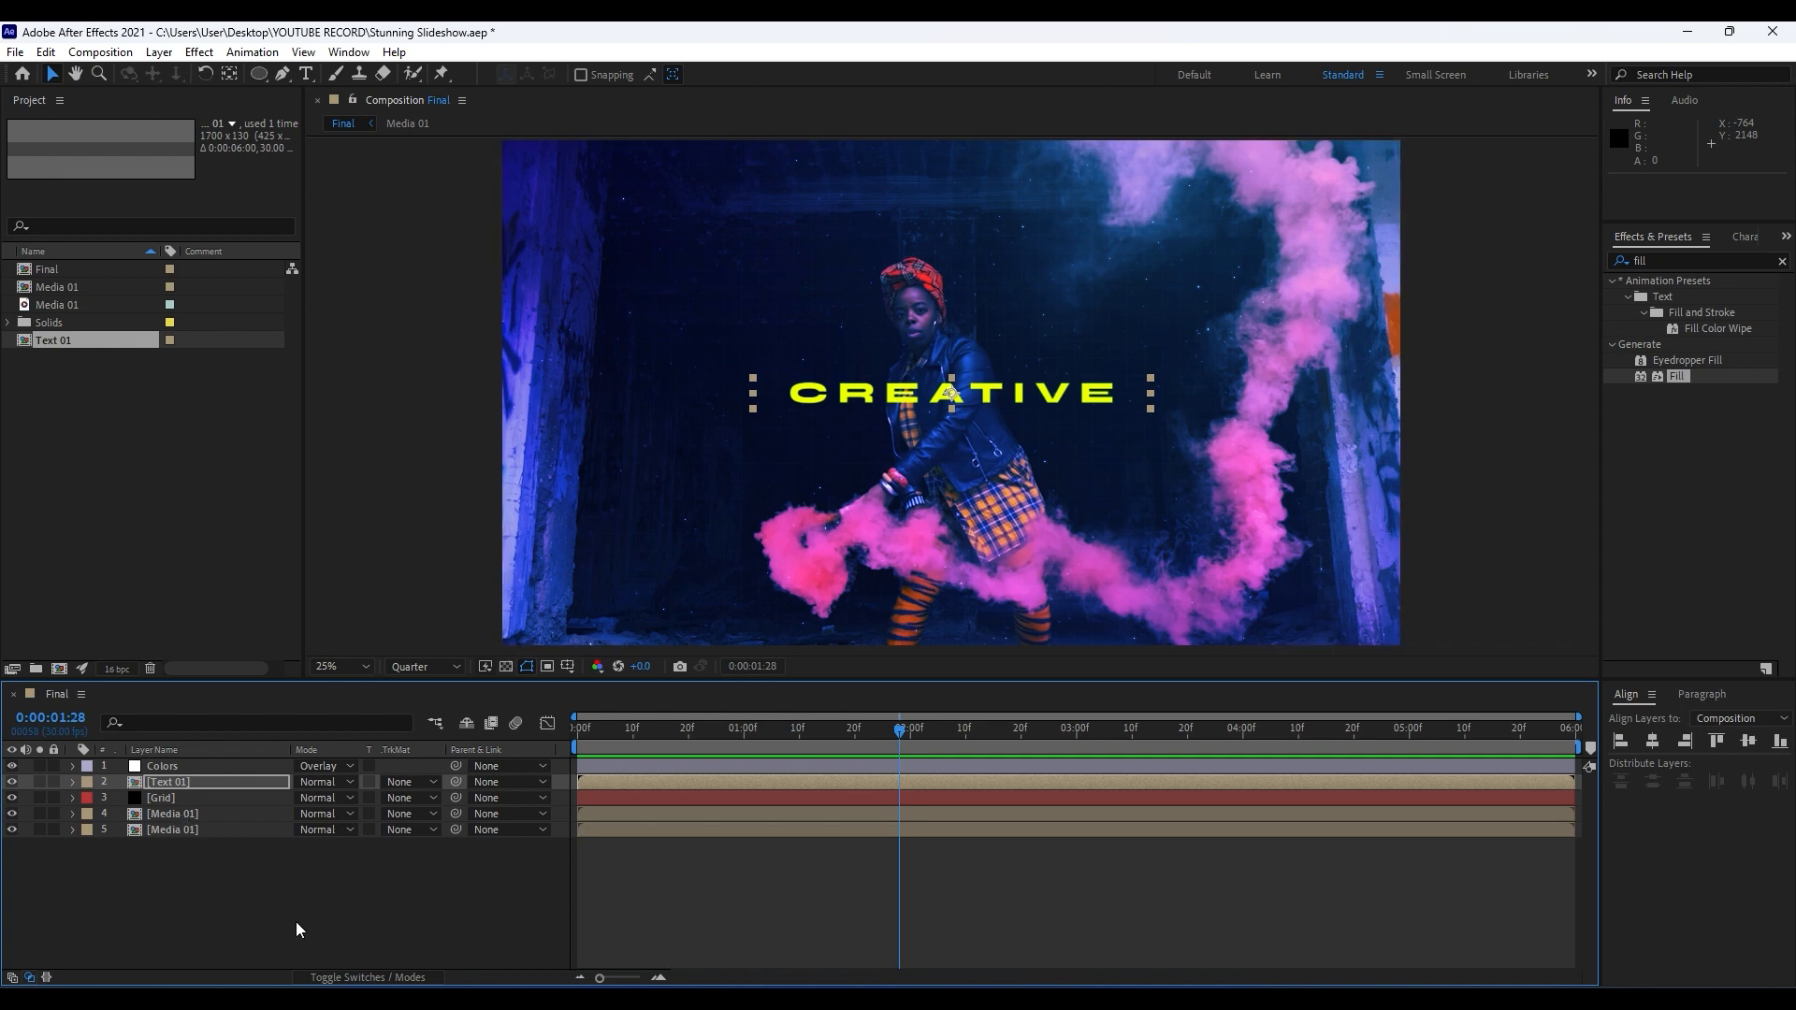
pyautogui.hotkey('ctrl', 'a')
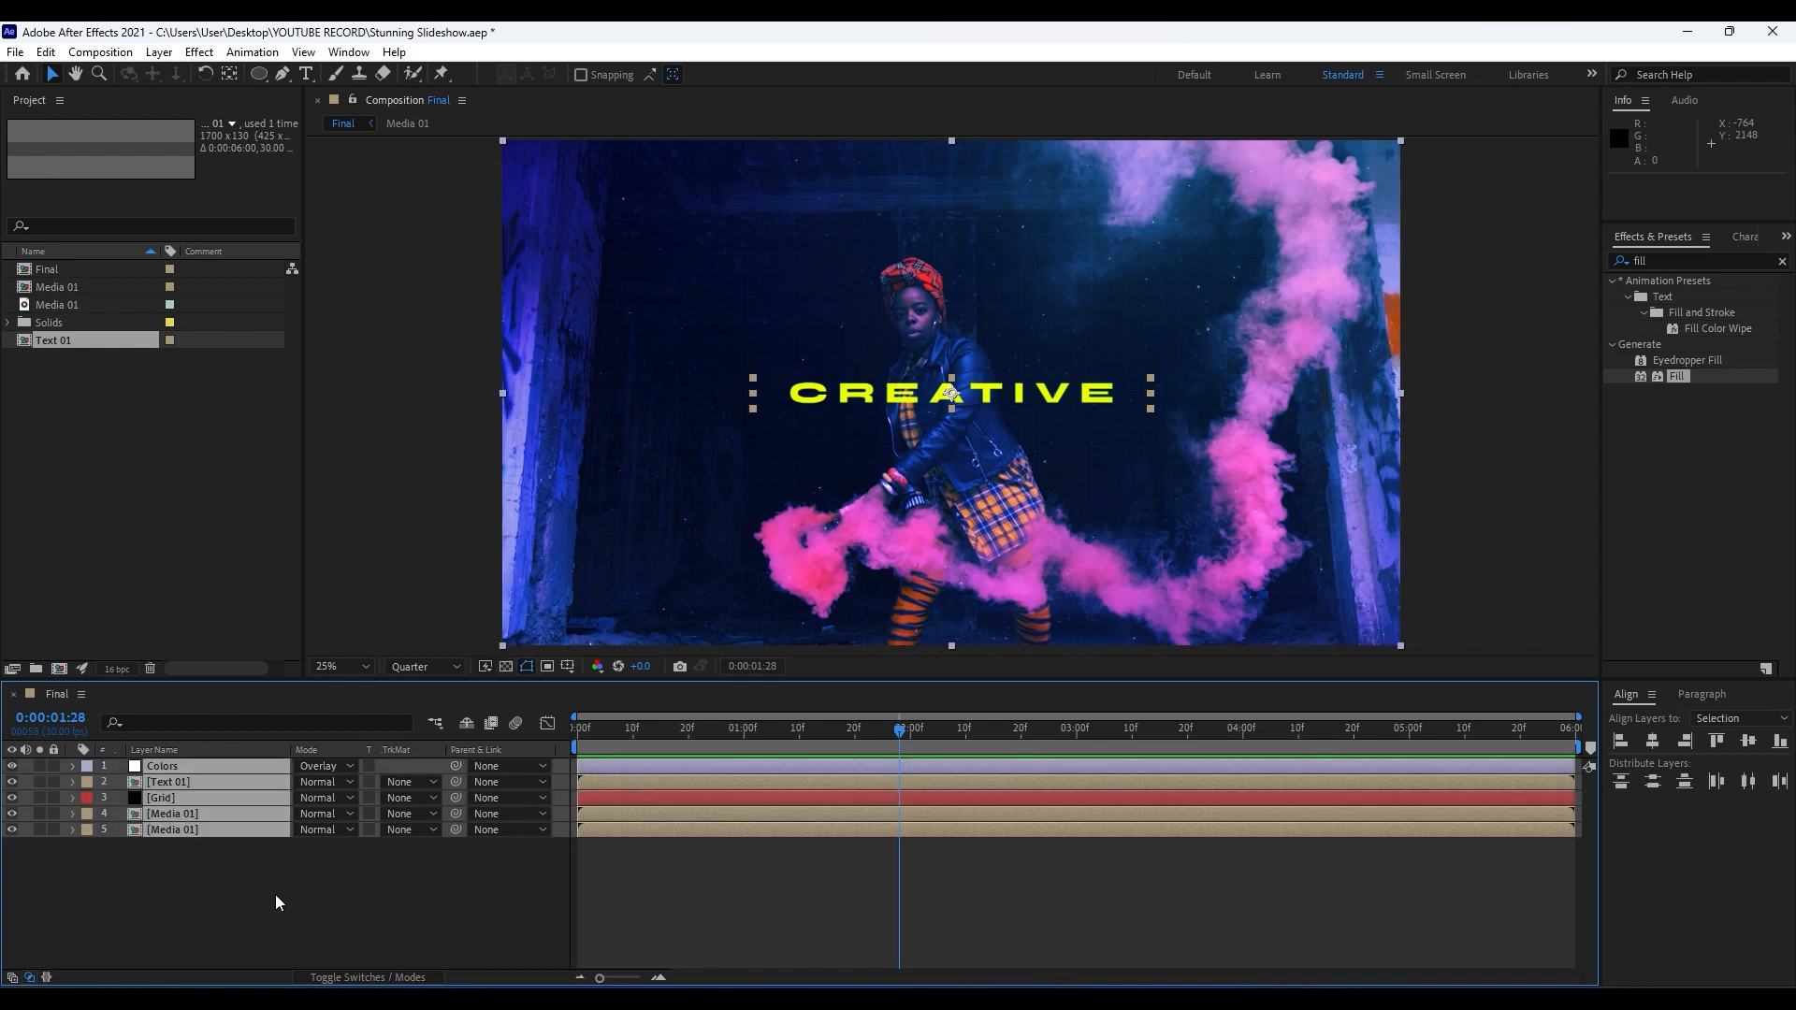
pyautogui.rightClick(178, 819)
pyautogui.click(284, 709)
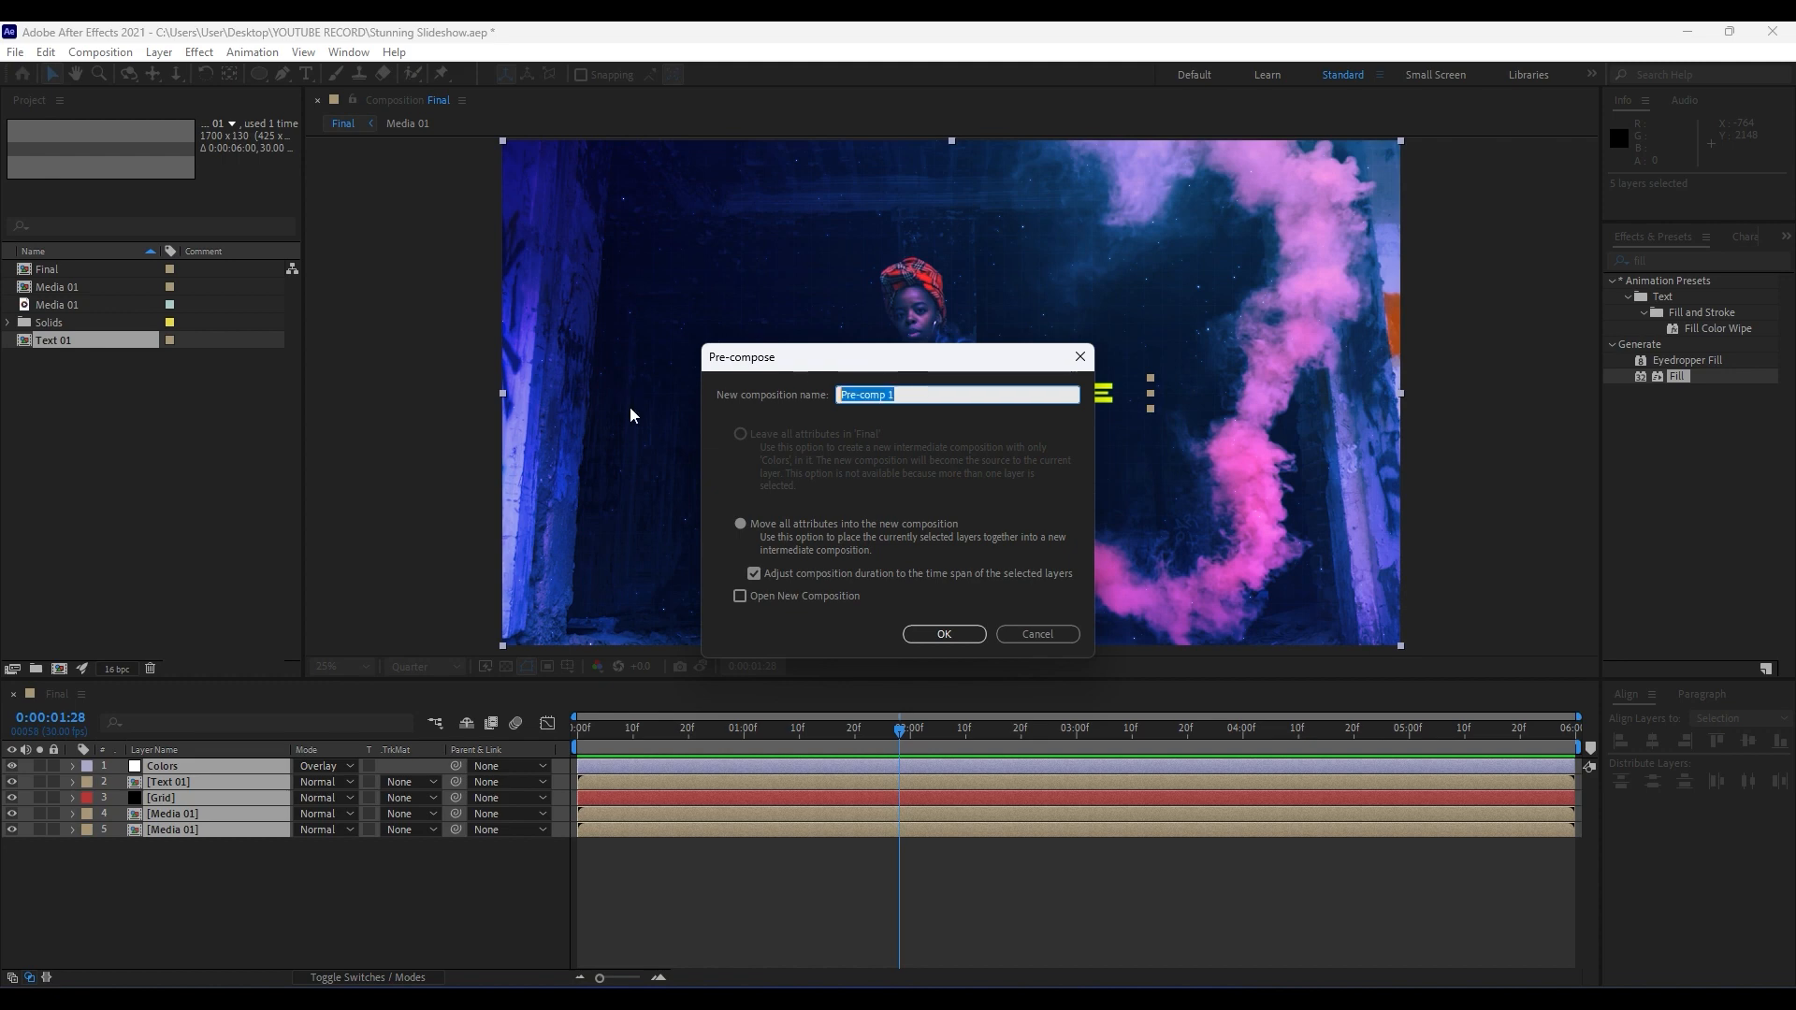
pyautogui.write('Part 01')
pyautogui.click(943, 634)
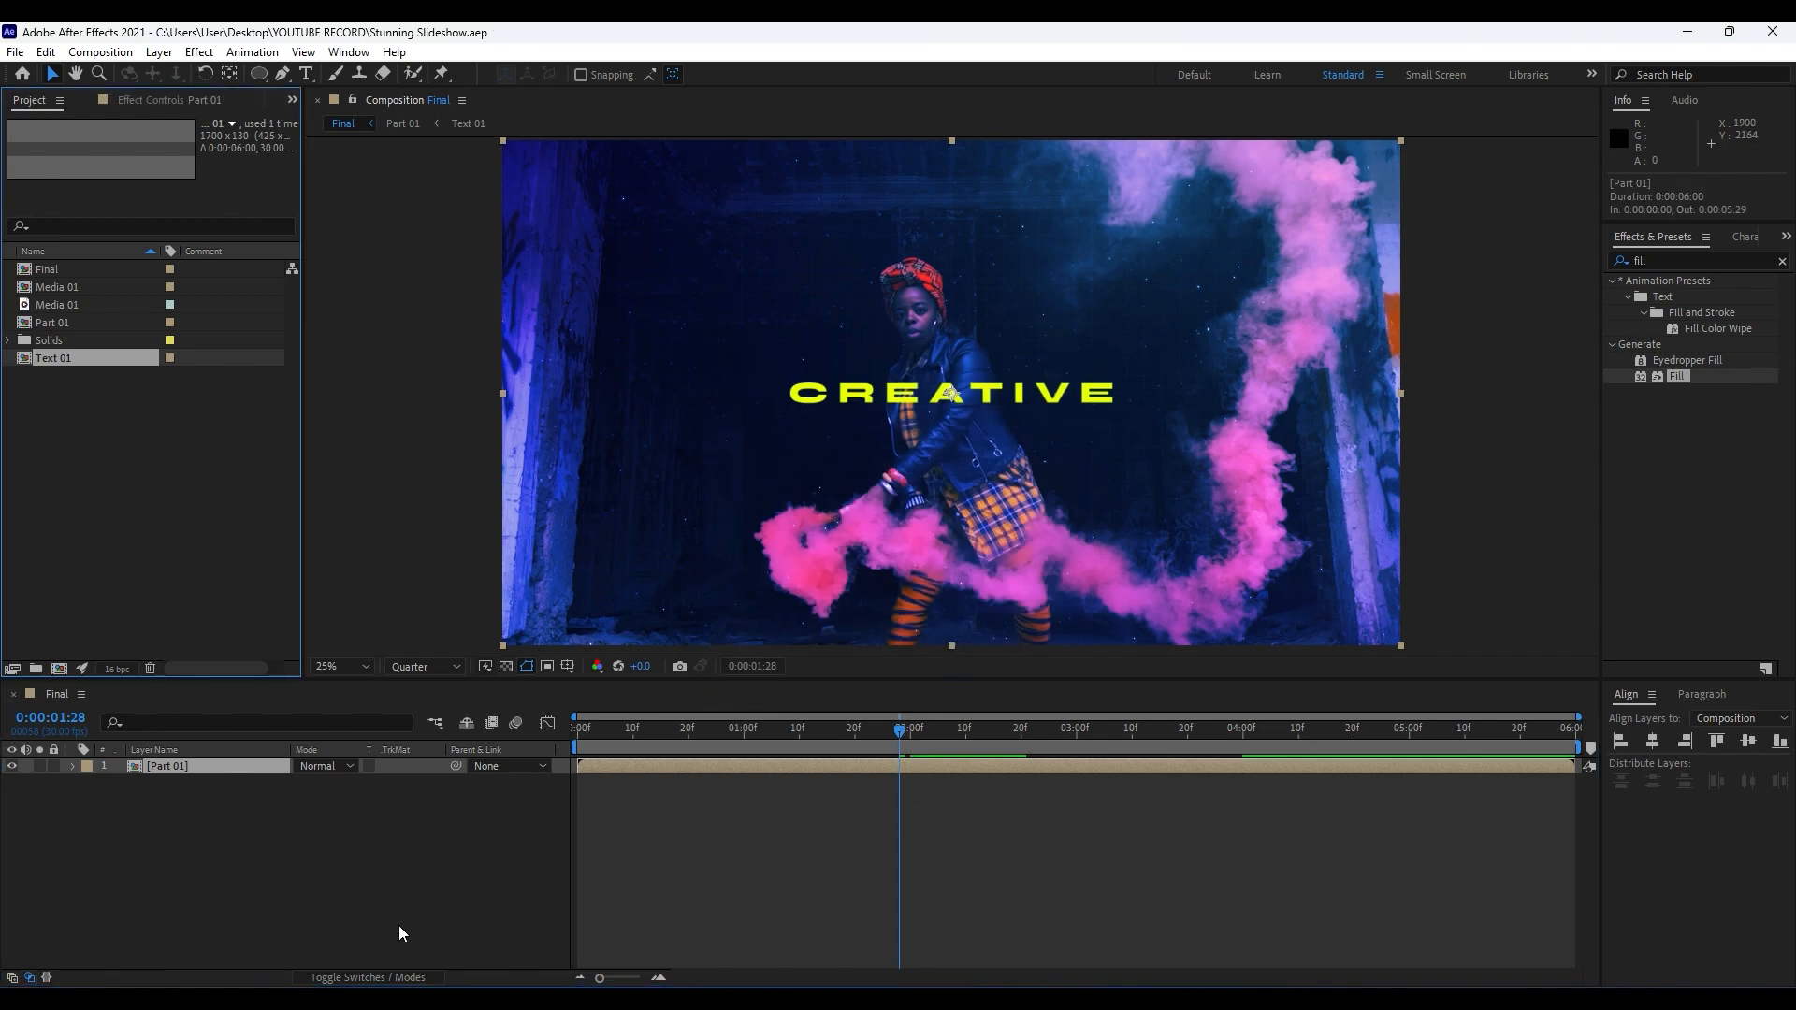
# Add an adjustment layer above Part 01 and rename it Motion.
pyautogui.rightClick(303, 861)
pyautogui.moveTo(416, 636)
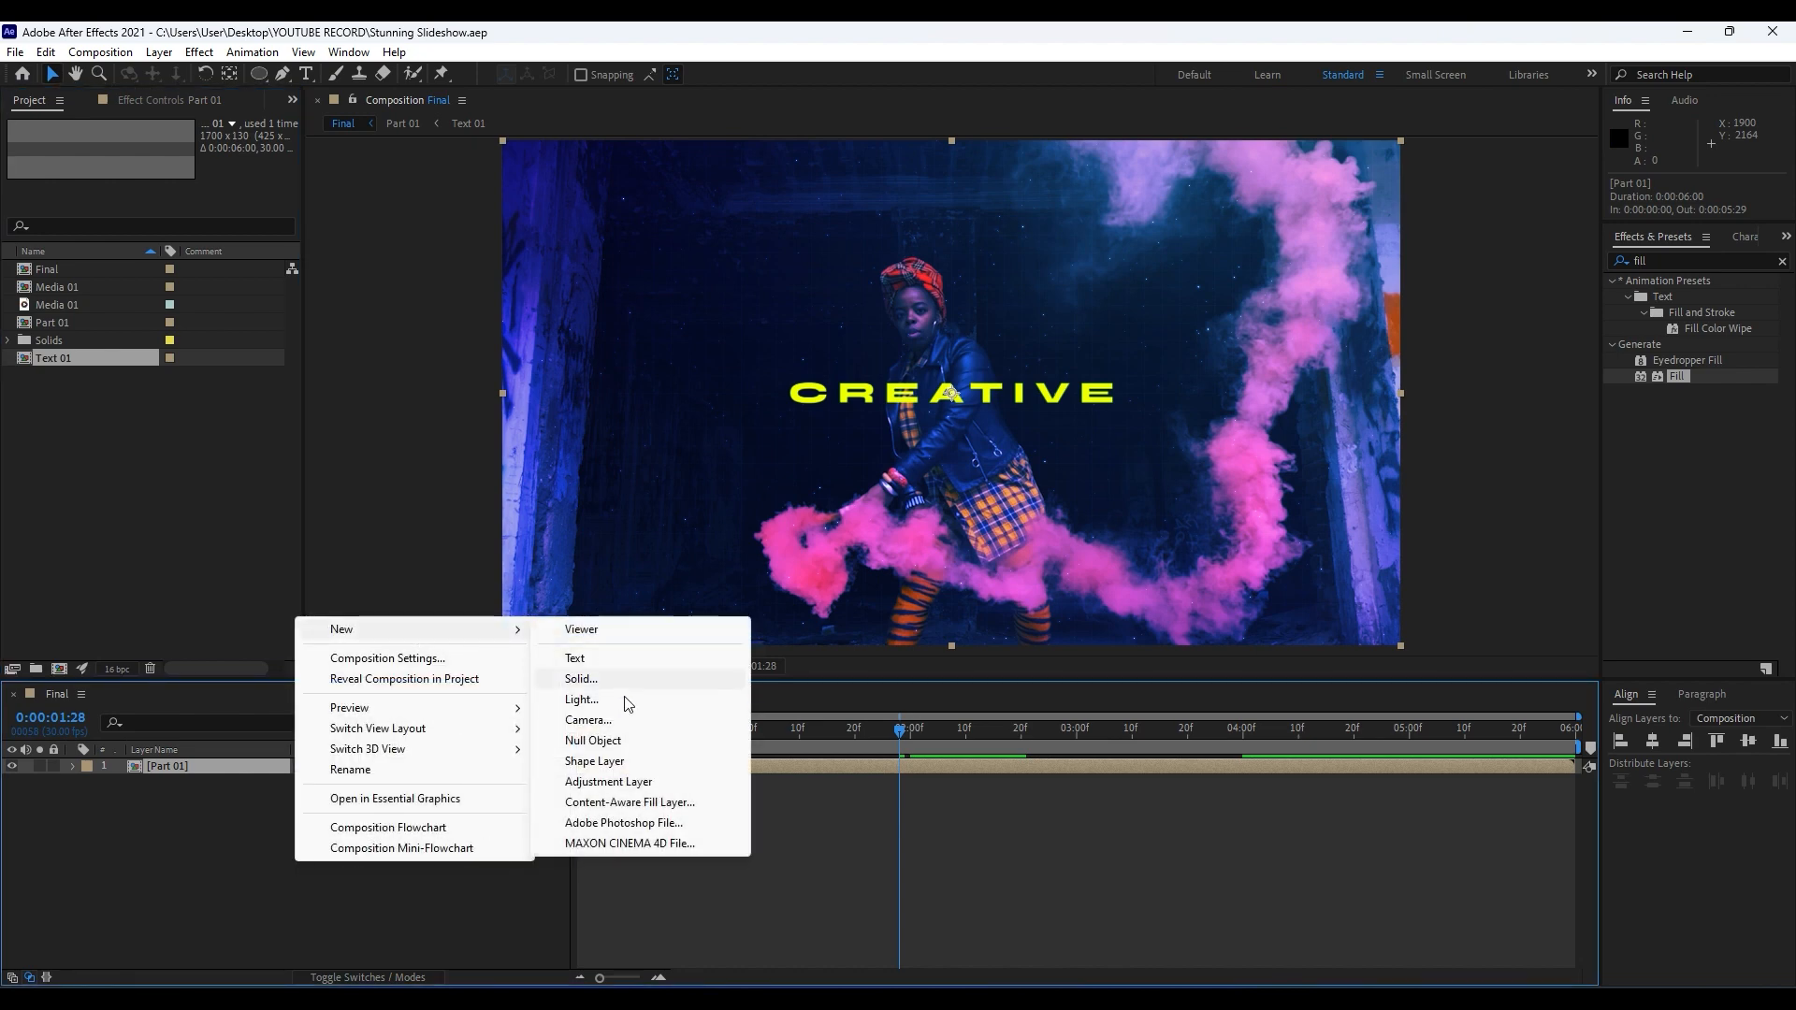
pyautogui.click(608, 782)
pyautogui.click(234, 769)
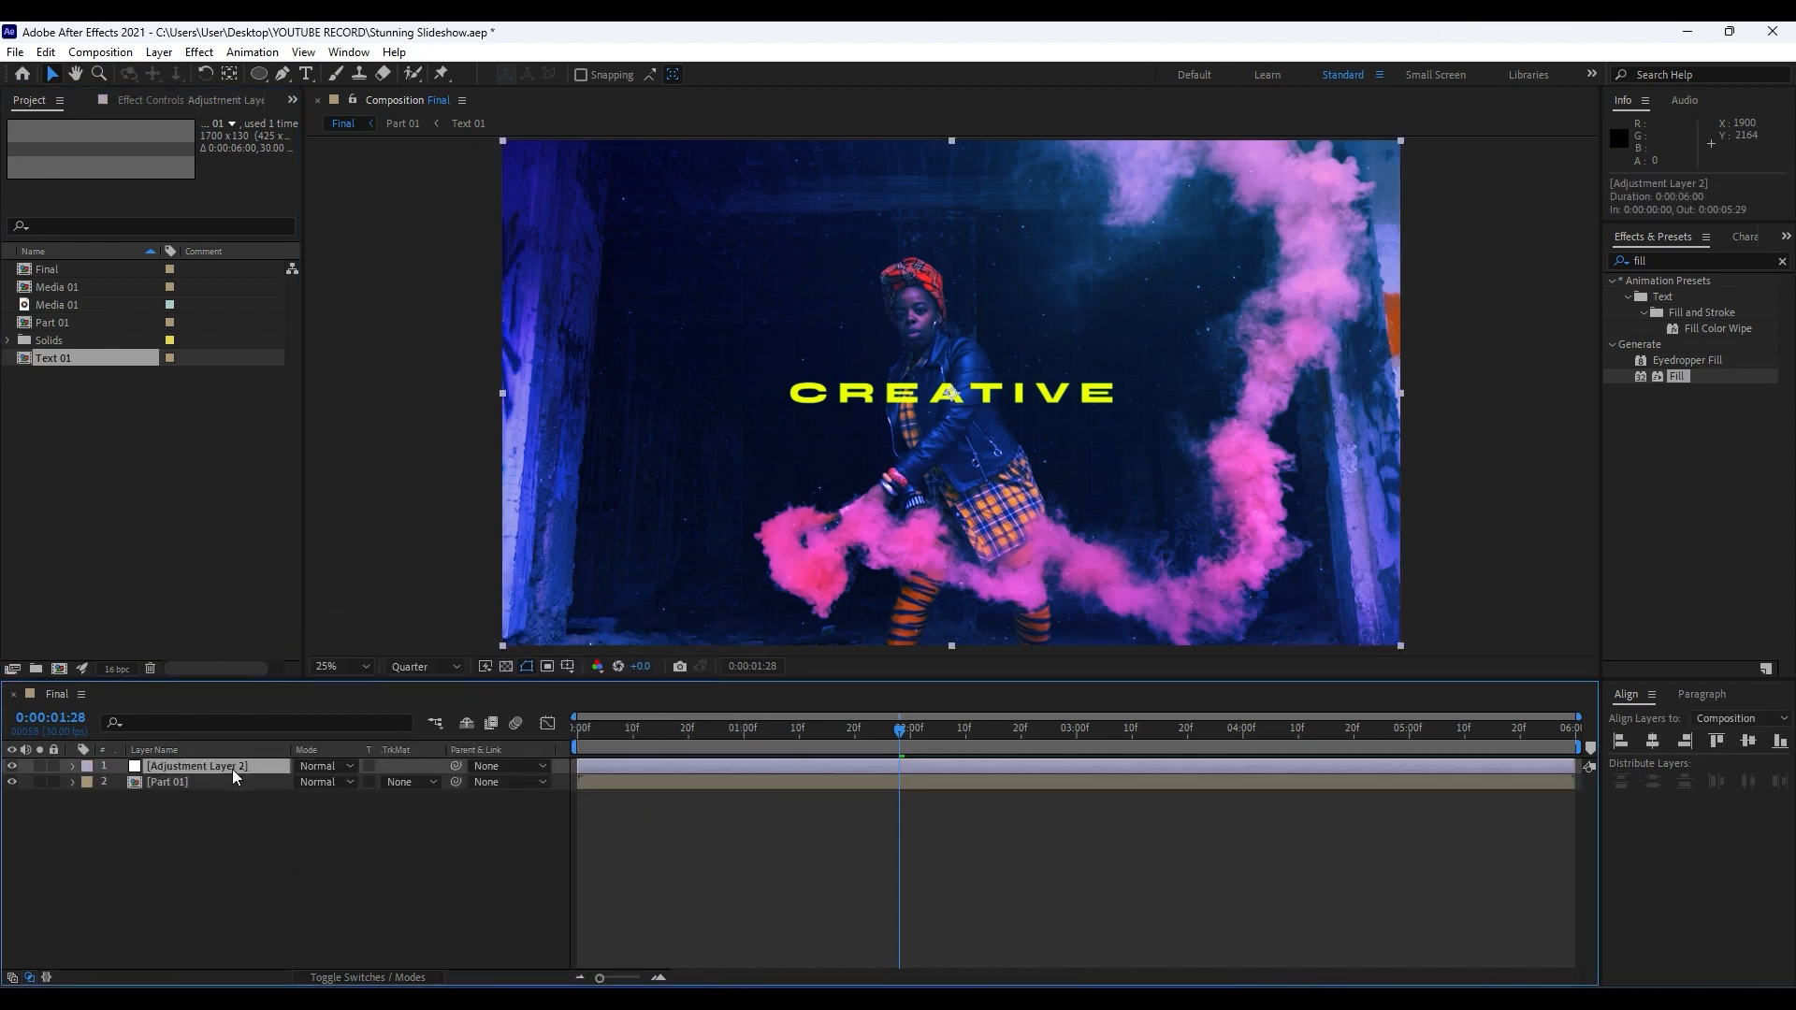
pyautogui.press('Return')
pyautogui.write('Motion')
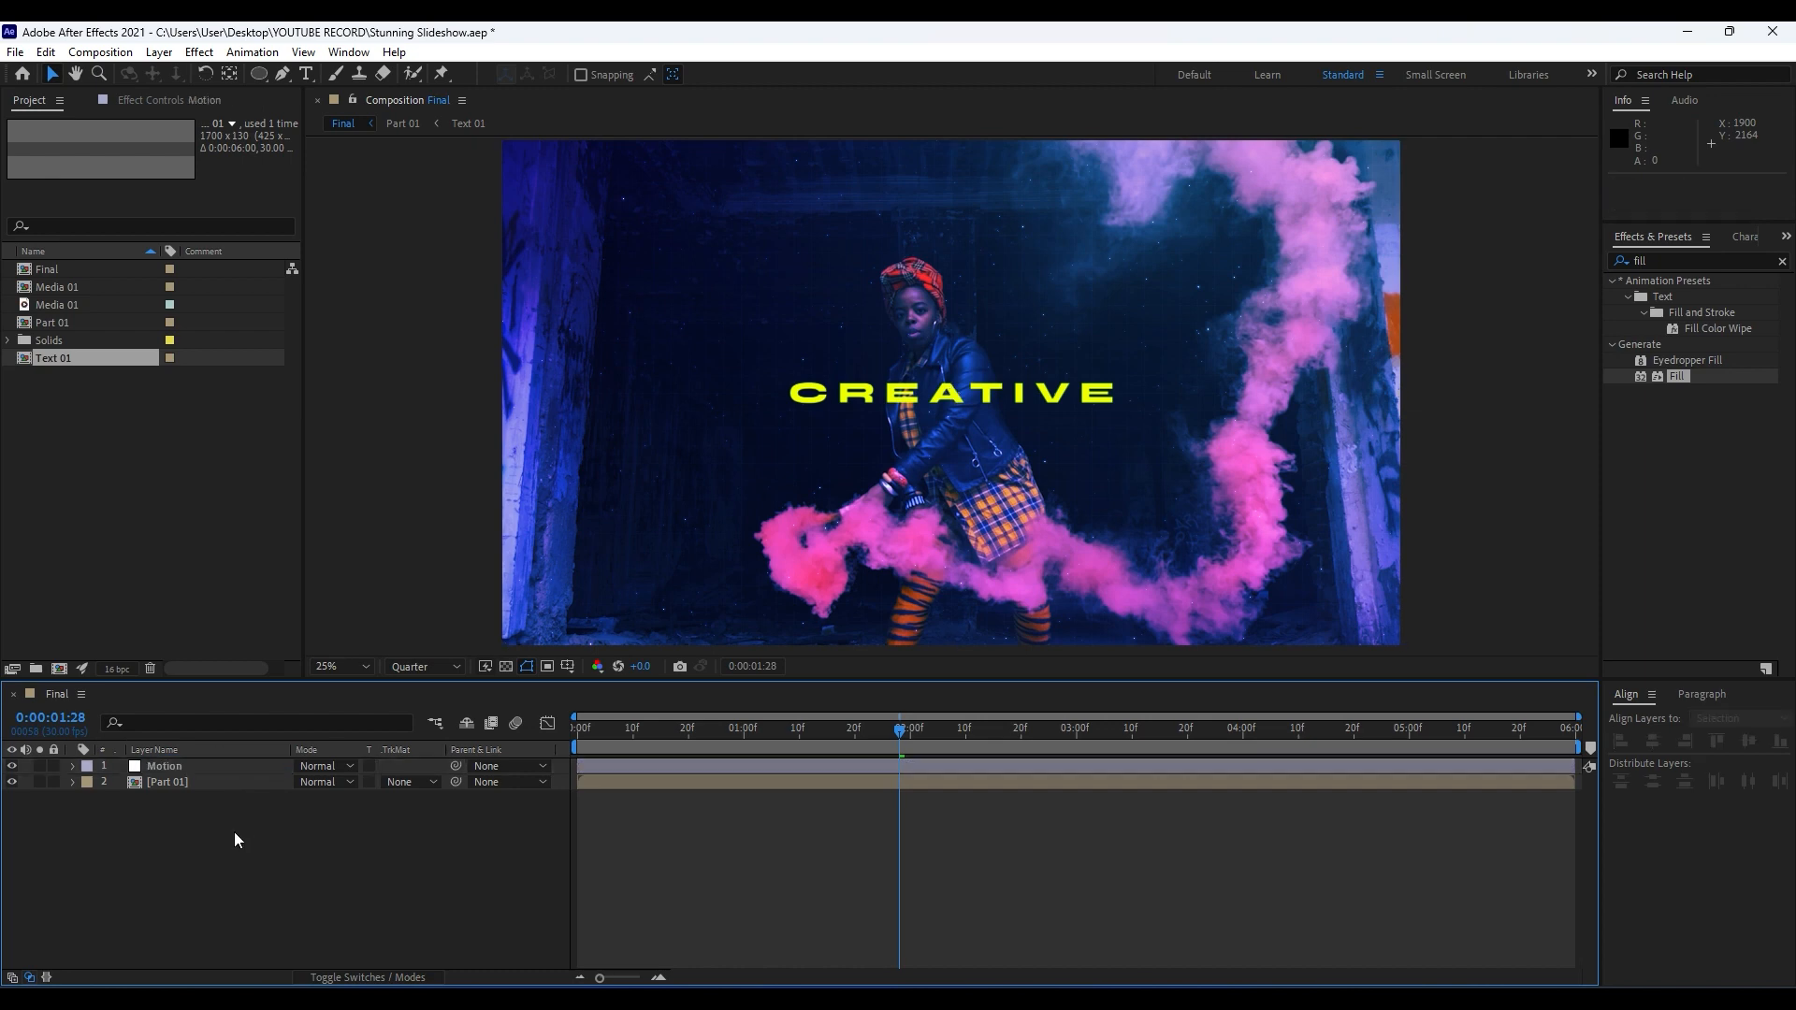
pyautogui.click(236, 839)
# Apply the Motion Tile effect and the Transform effect to the Motion adjustment layer.
pyautogui.click(1675, 260)
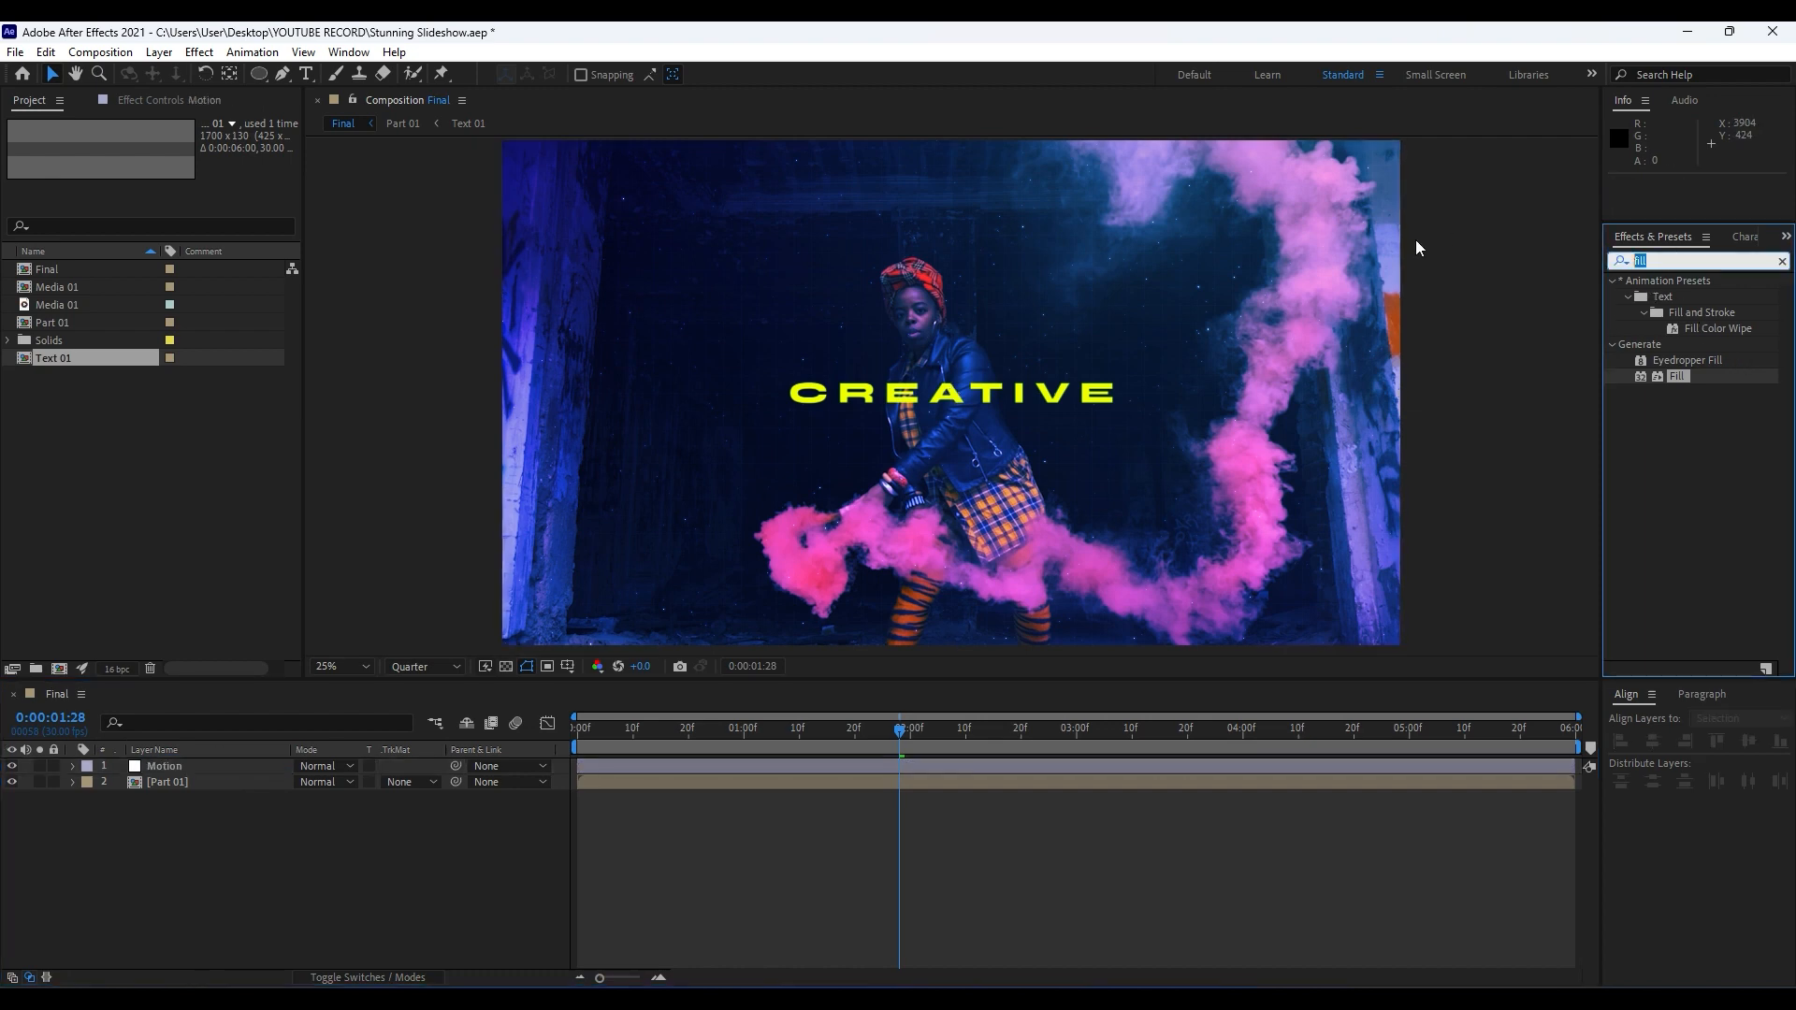
pyautogui.write('motion')
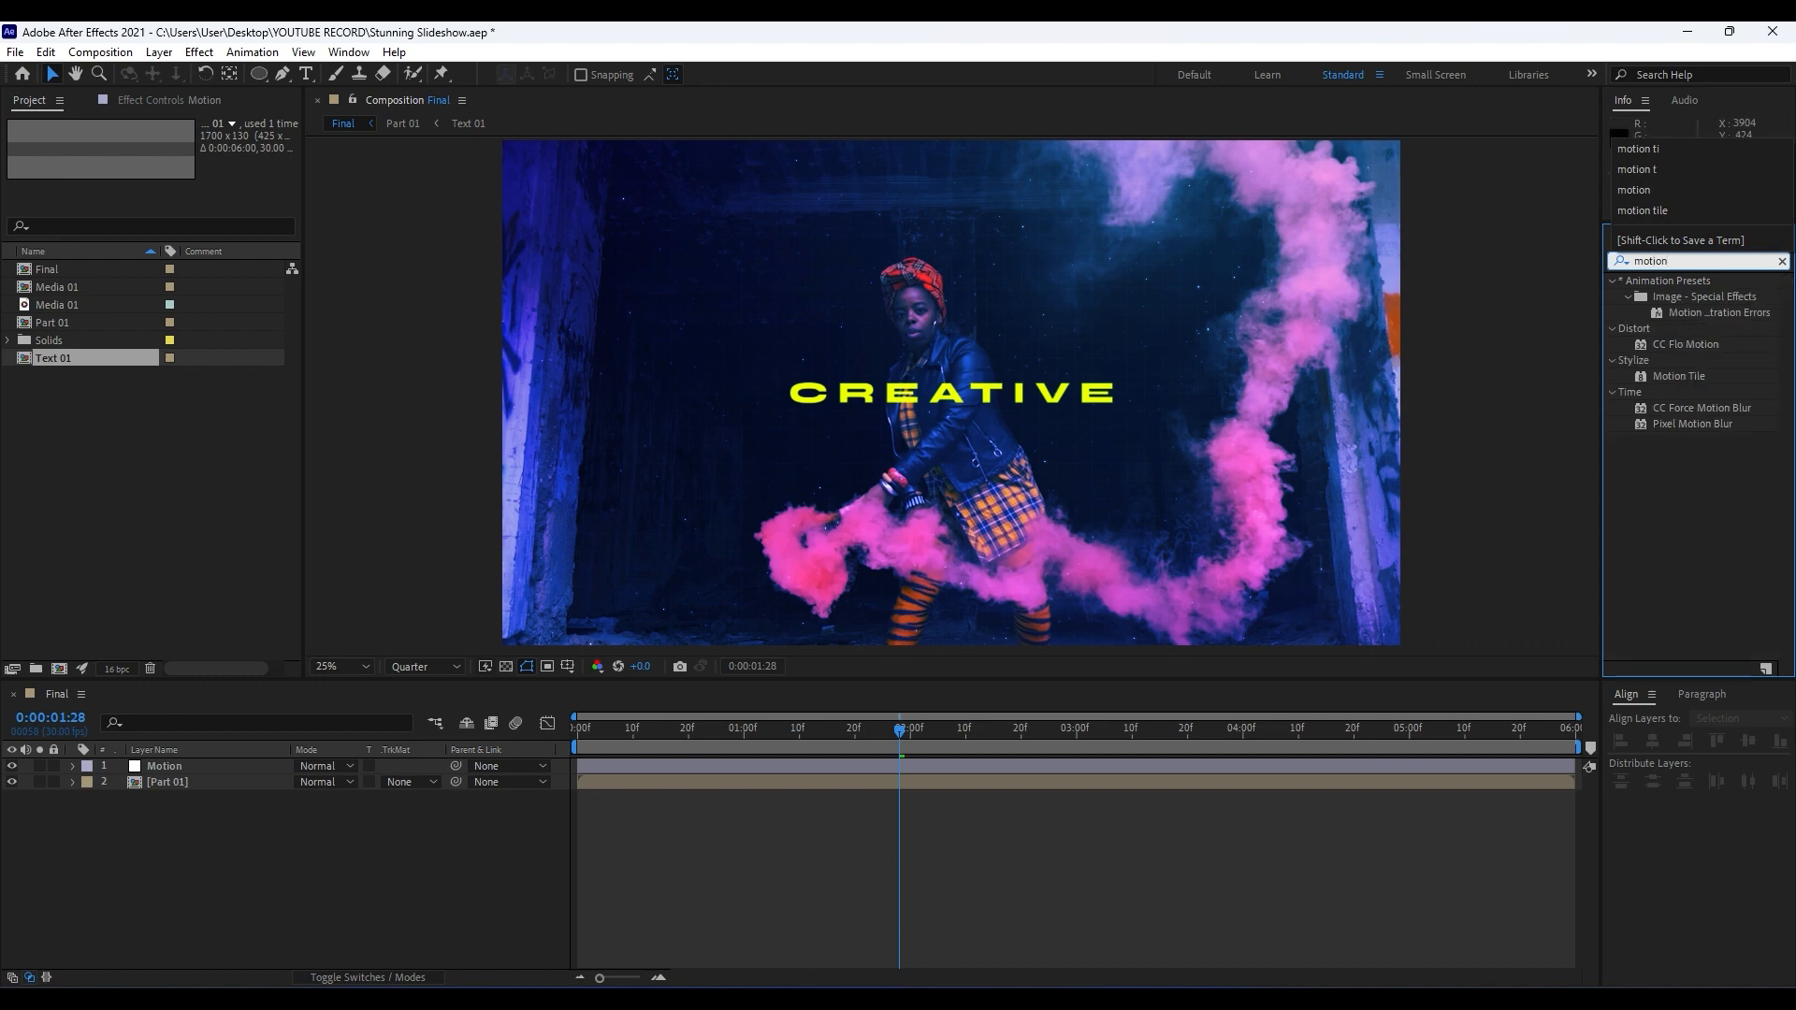
pyautogui.moveTo(1681, 376); pyautogui.dragTo(167, 762)
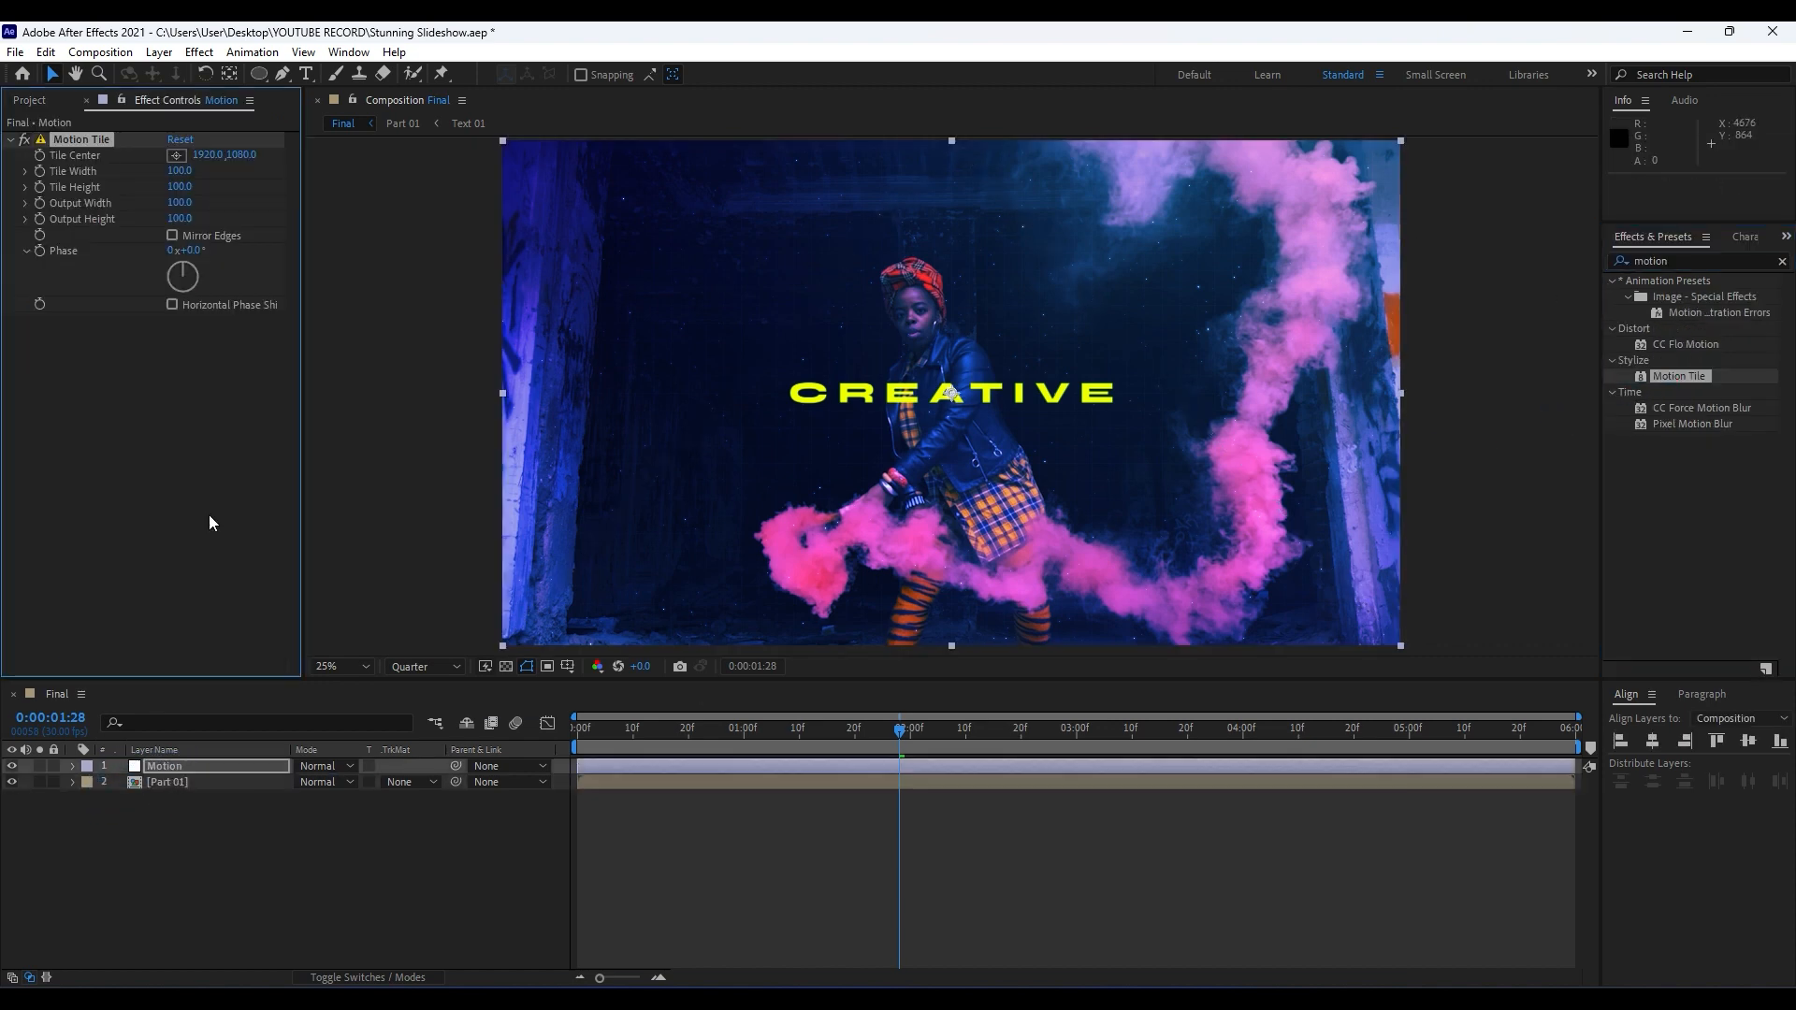
pyautogui.click(1618, 266)
pyautogui.write('trans')
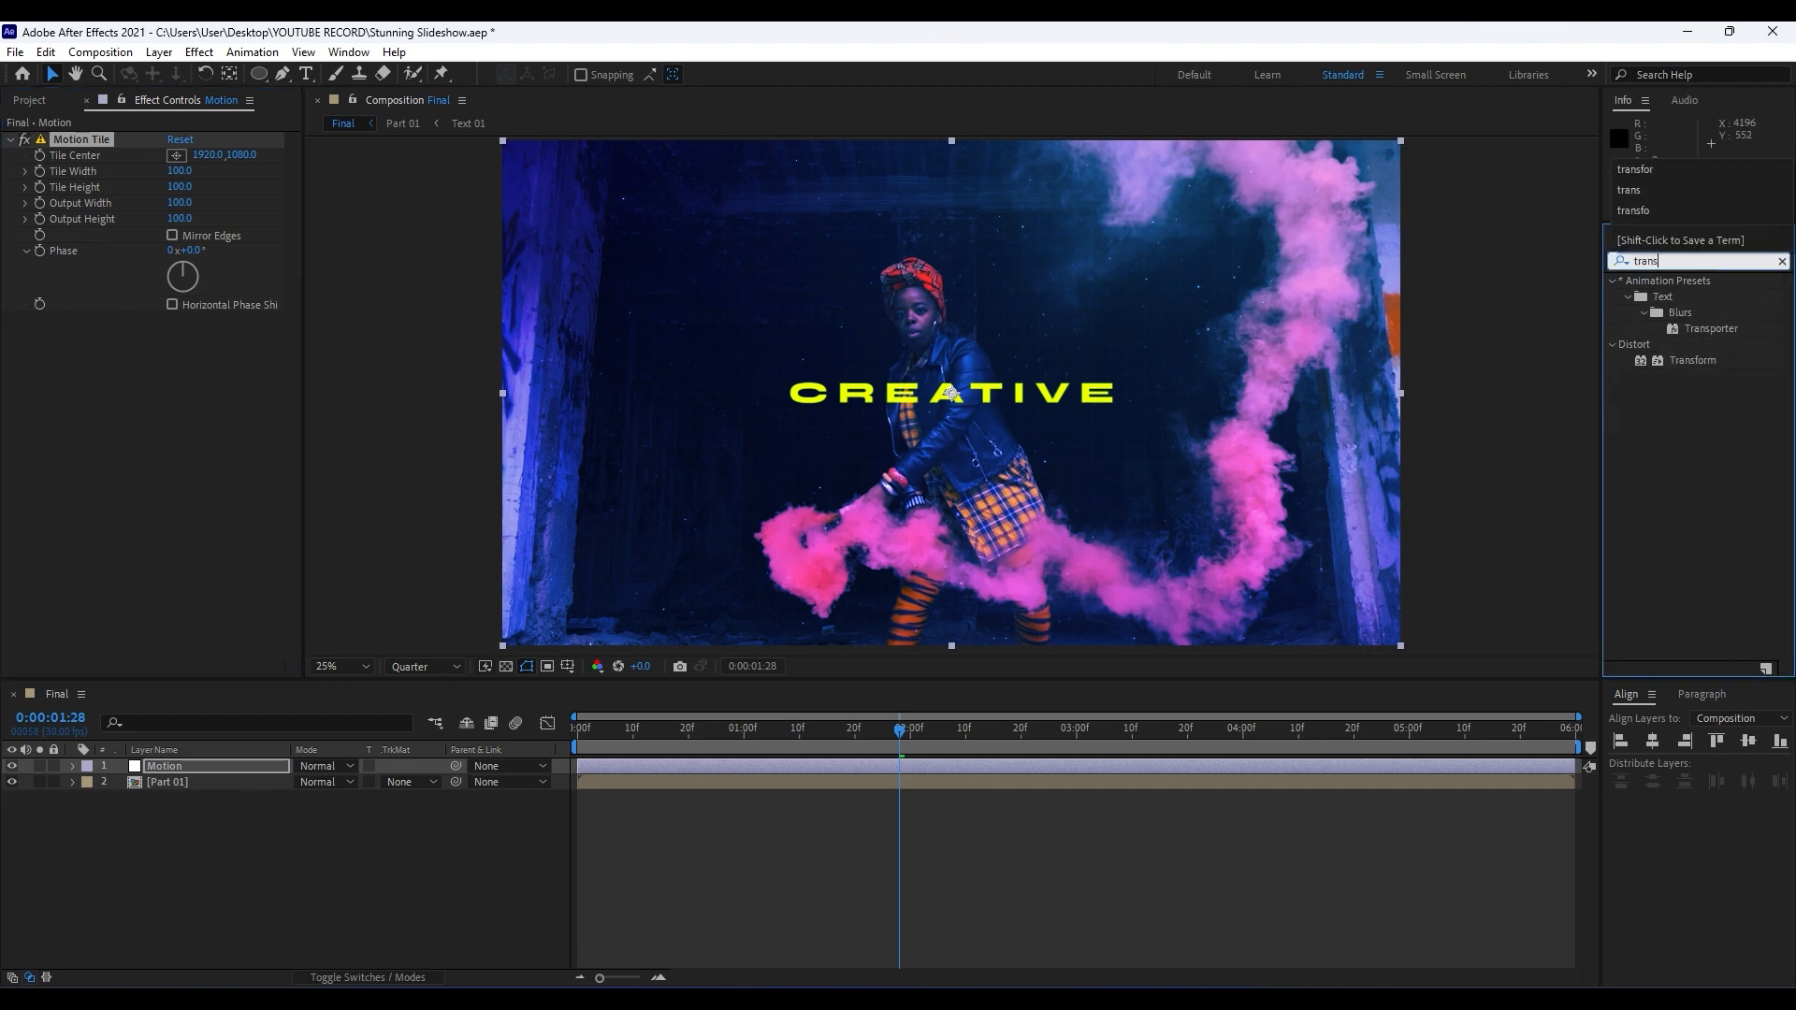
pyautogui.write('for')
pyautogui.moveTo(1684, 296); pyautogui.dragTo(187, 767)
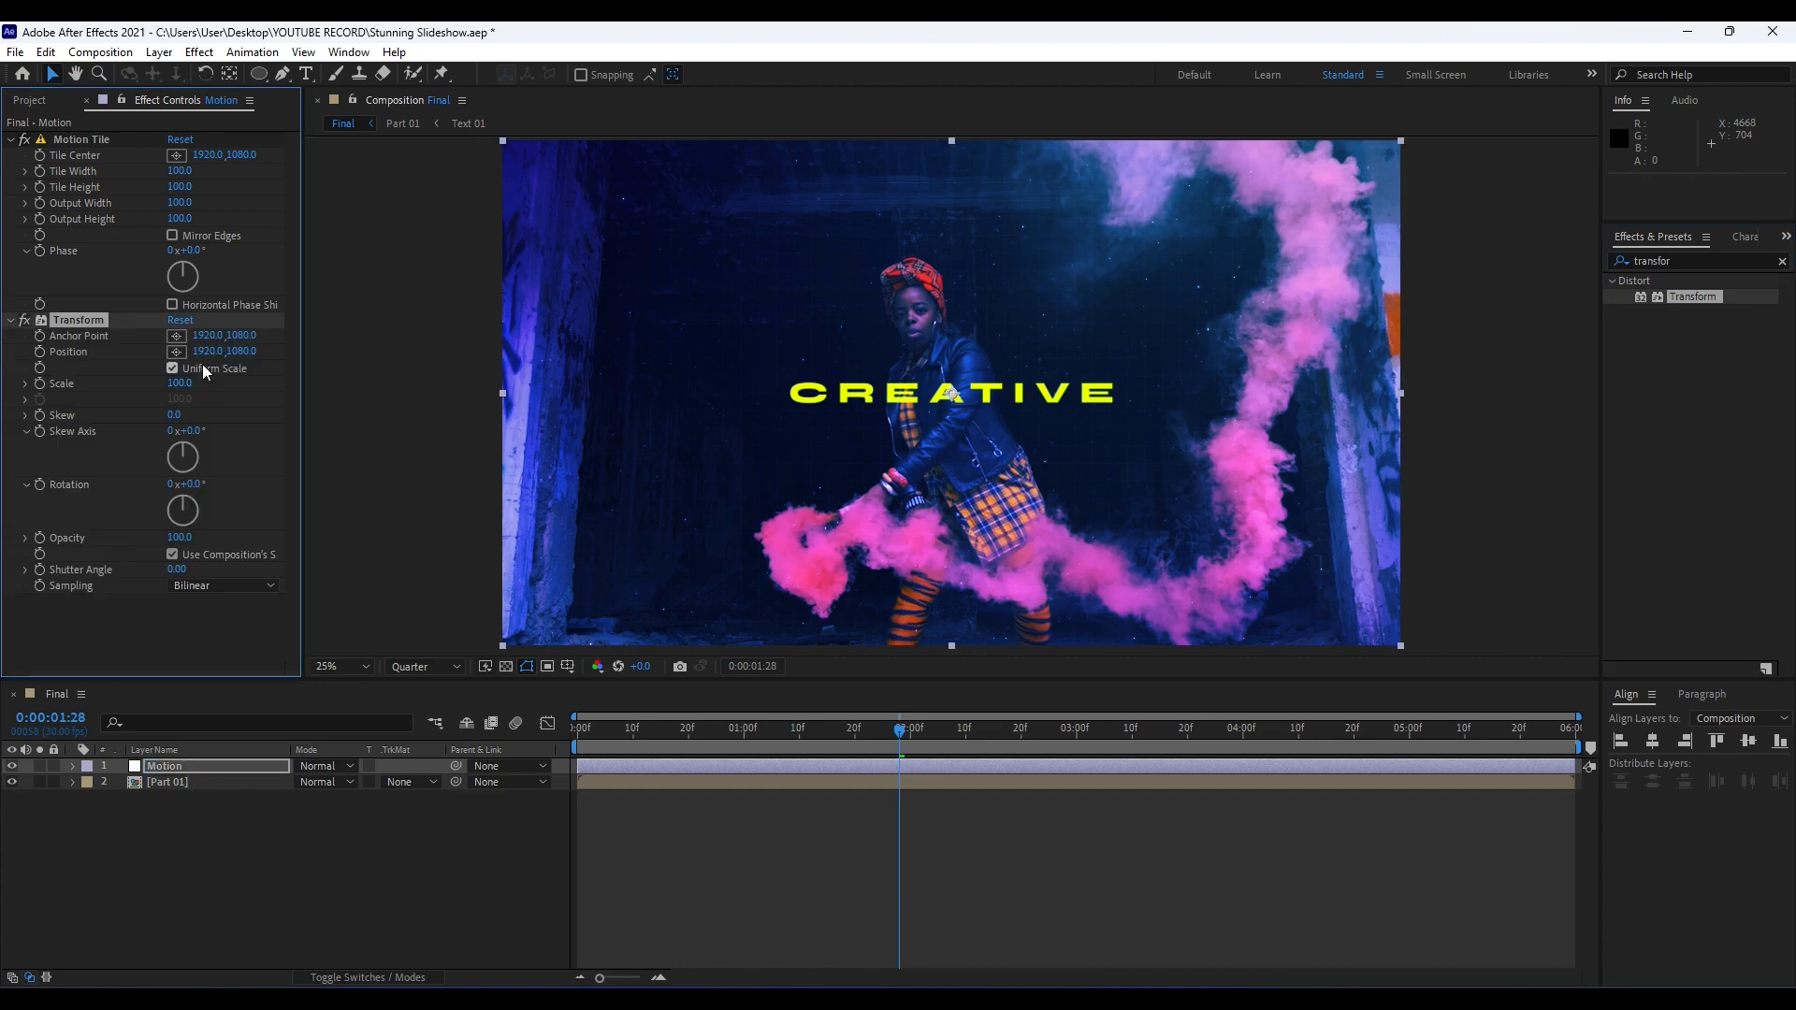
# Set the Motion Tile effect's Output Width and Output Height to 300.
pyautogui.click(77, 142)
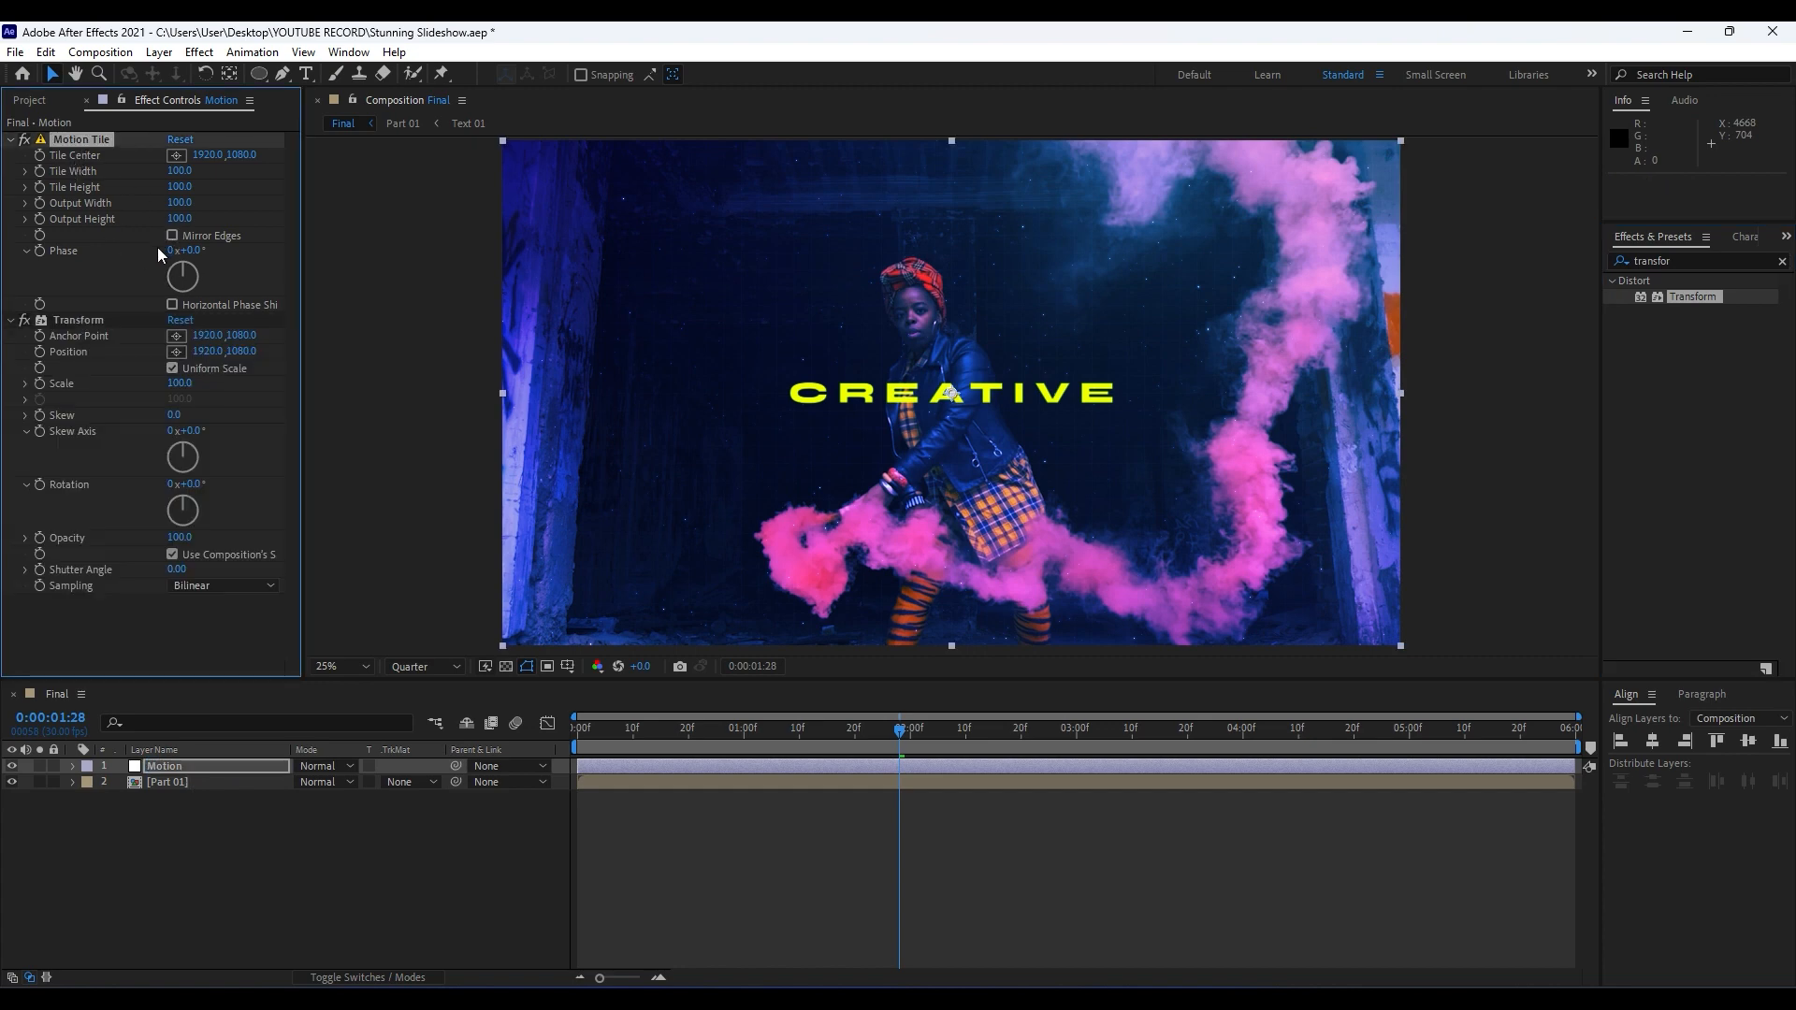
pyautogui.click(178, 203)
pyautogui.write('300')
pyautogui.click(146, 247)
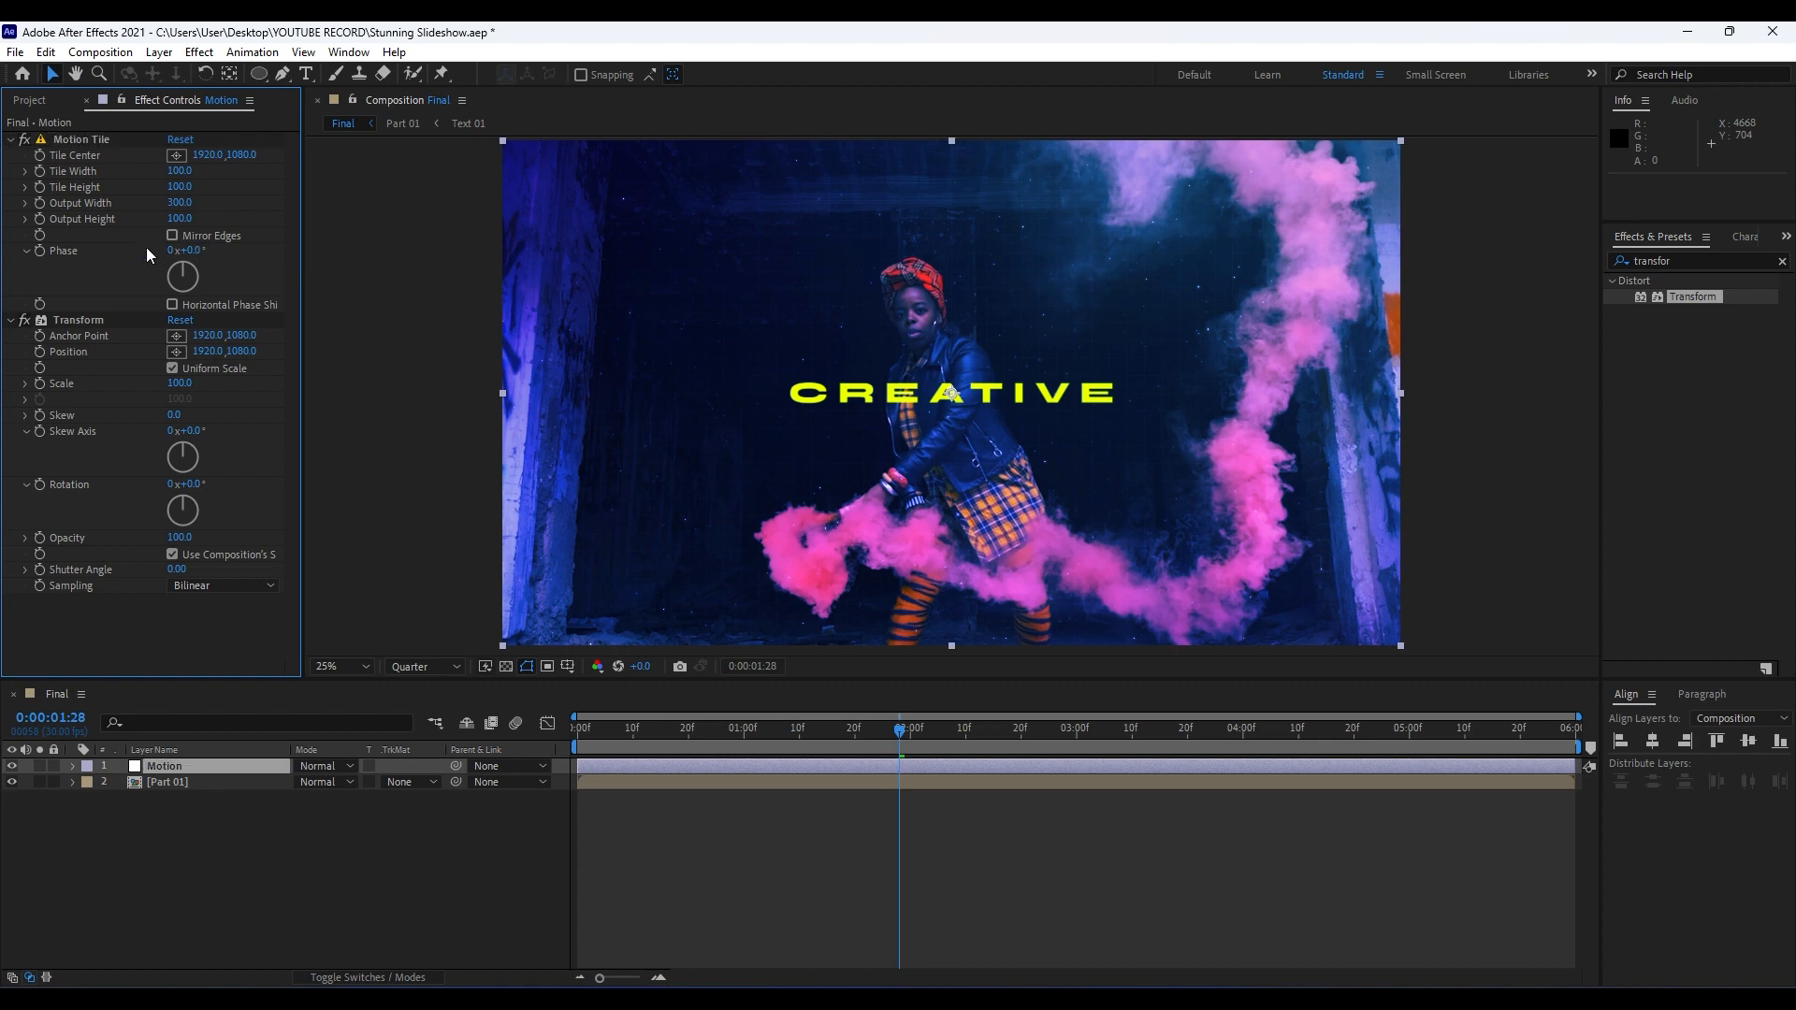
pyautogui.click(178, 219)
pyautogui.write('300')
pyautogui.press('Return')
# Set the Transform effect's Scale to 40 on the Motion layer.
pyautogui.click(179, 385)
pyautogui.write('40')
pyautogui.press('Return')
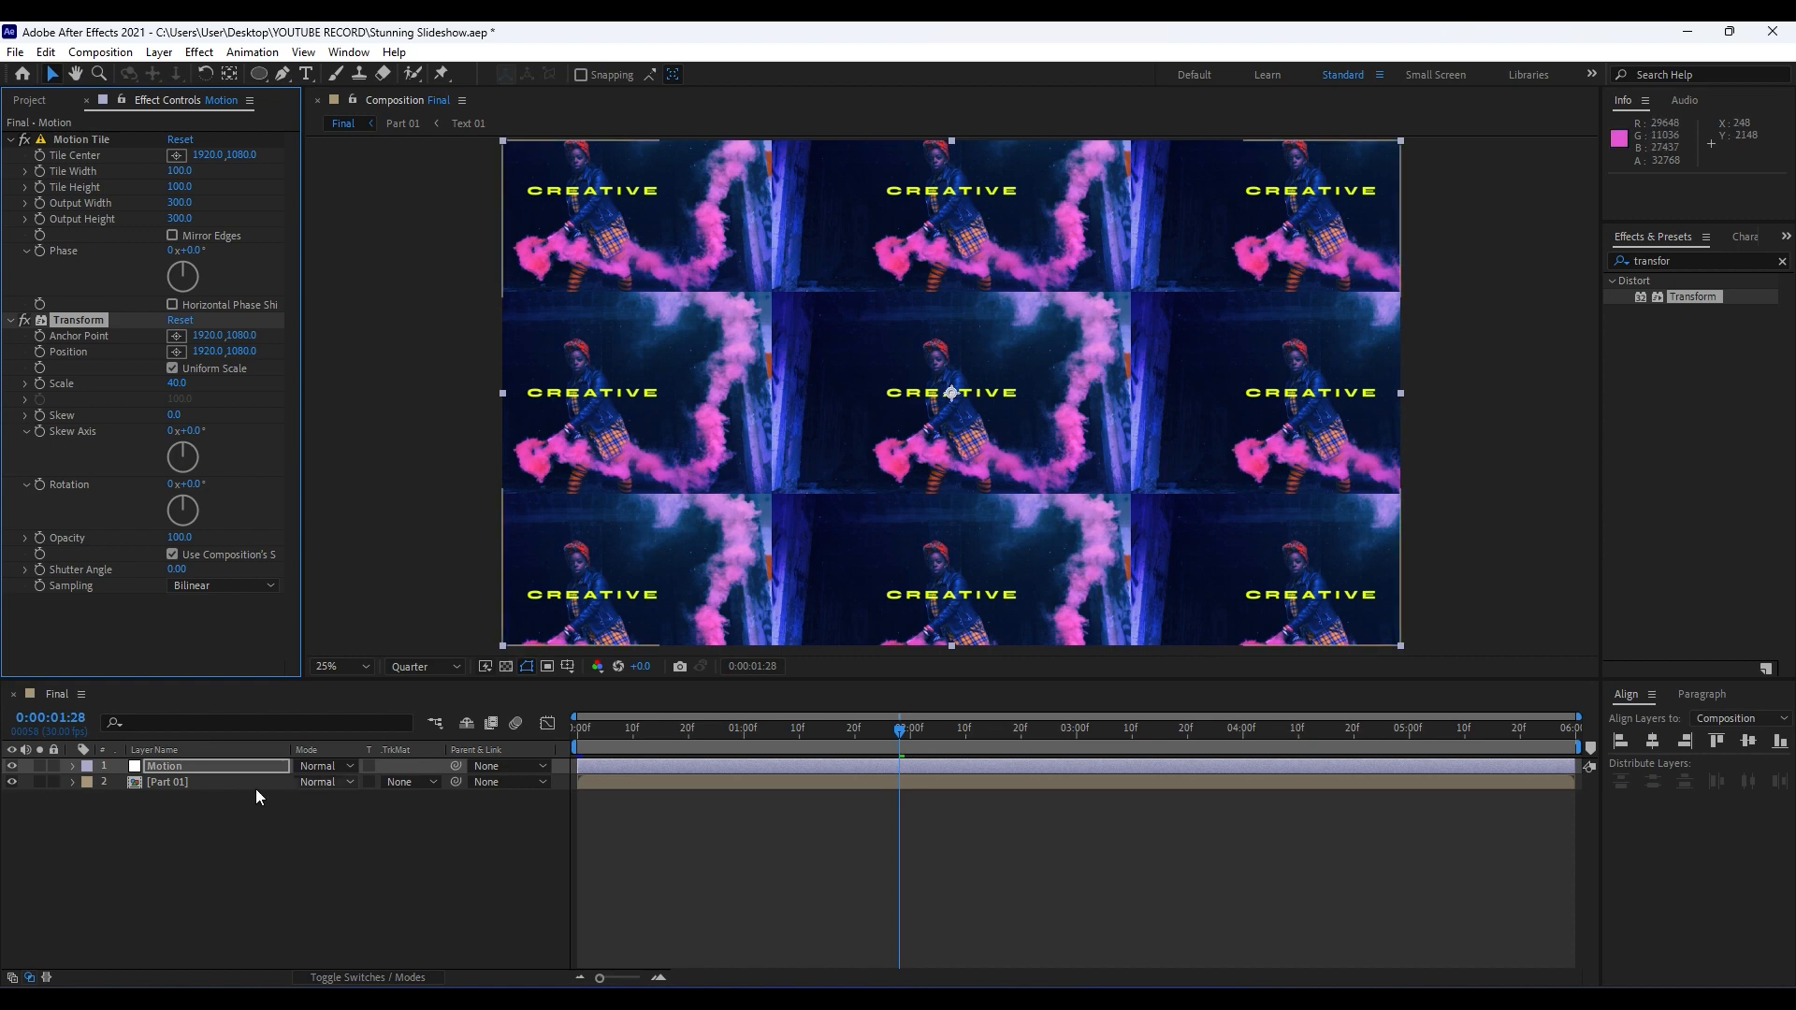
# Keyframe the Motion Tile Phase from 0° at 0:00:00:00 to 2x+270° at 0:00:01:15.
pyautogui.moveTo(700, 745); pyautogui.dragTo(457, 746)
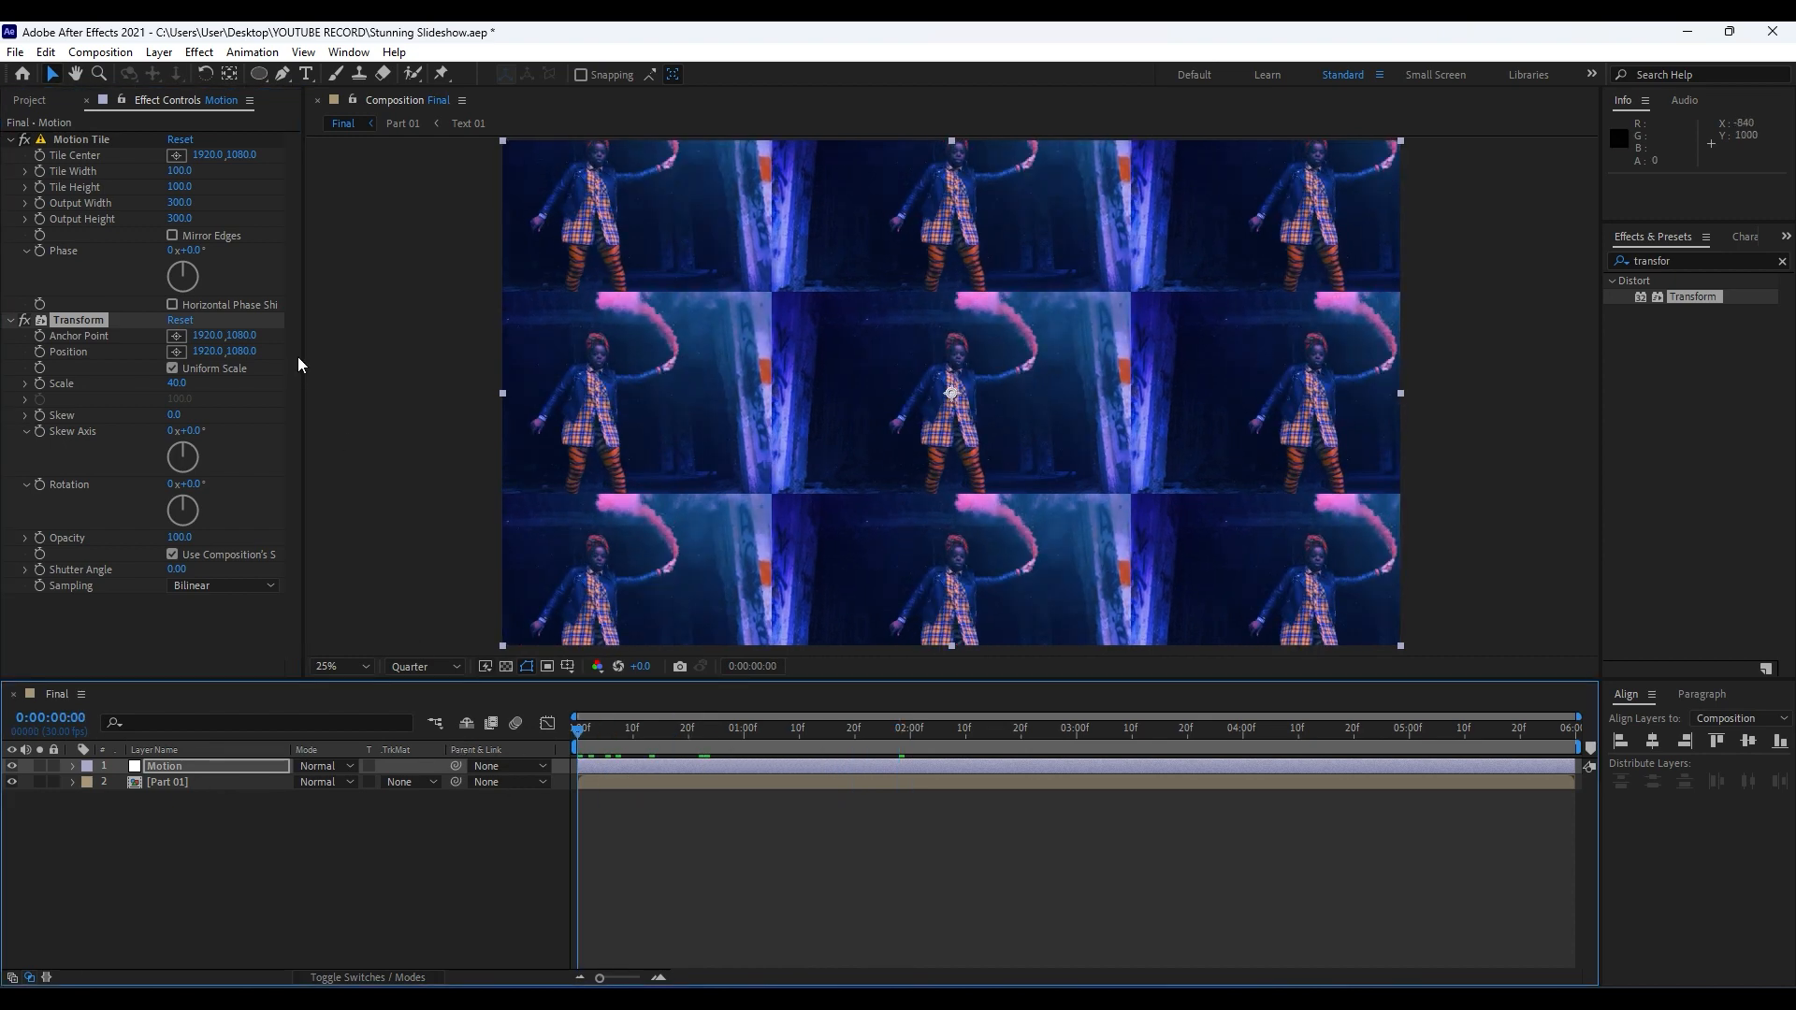
pyautogui.click(42, 251)
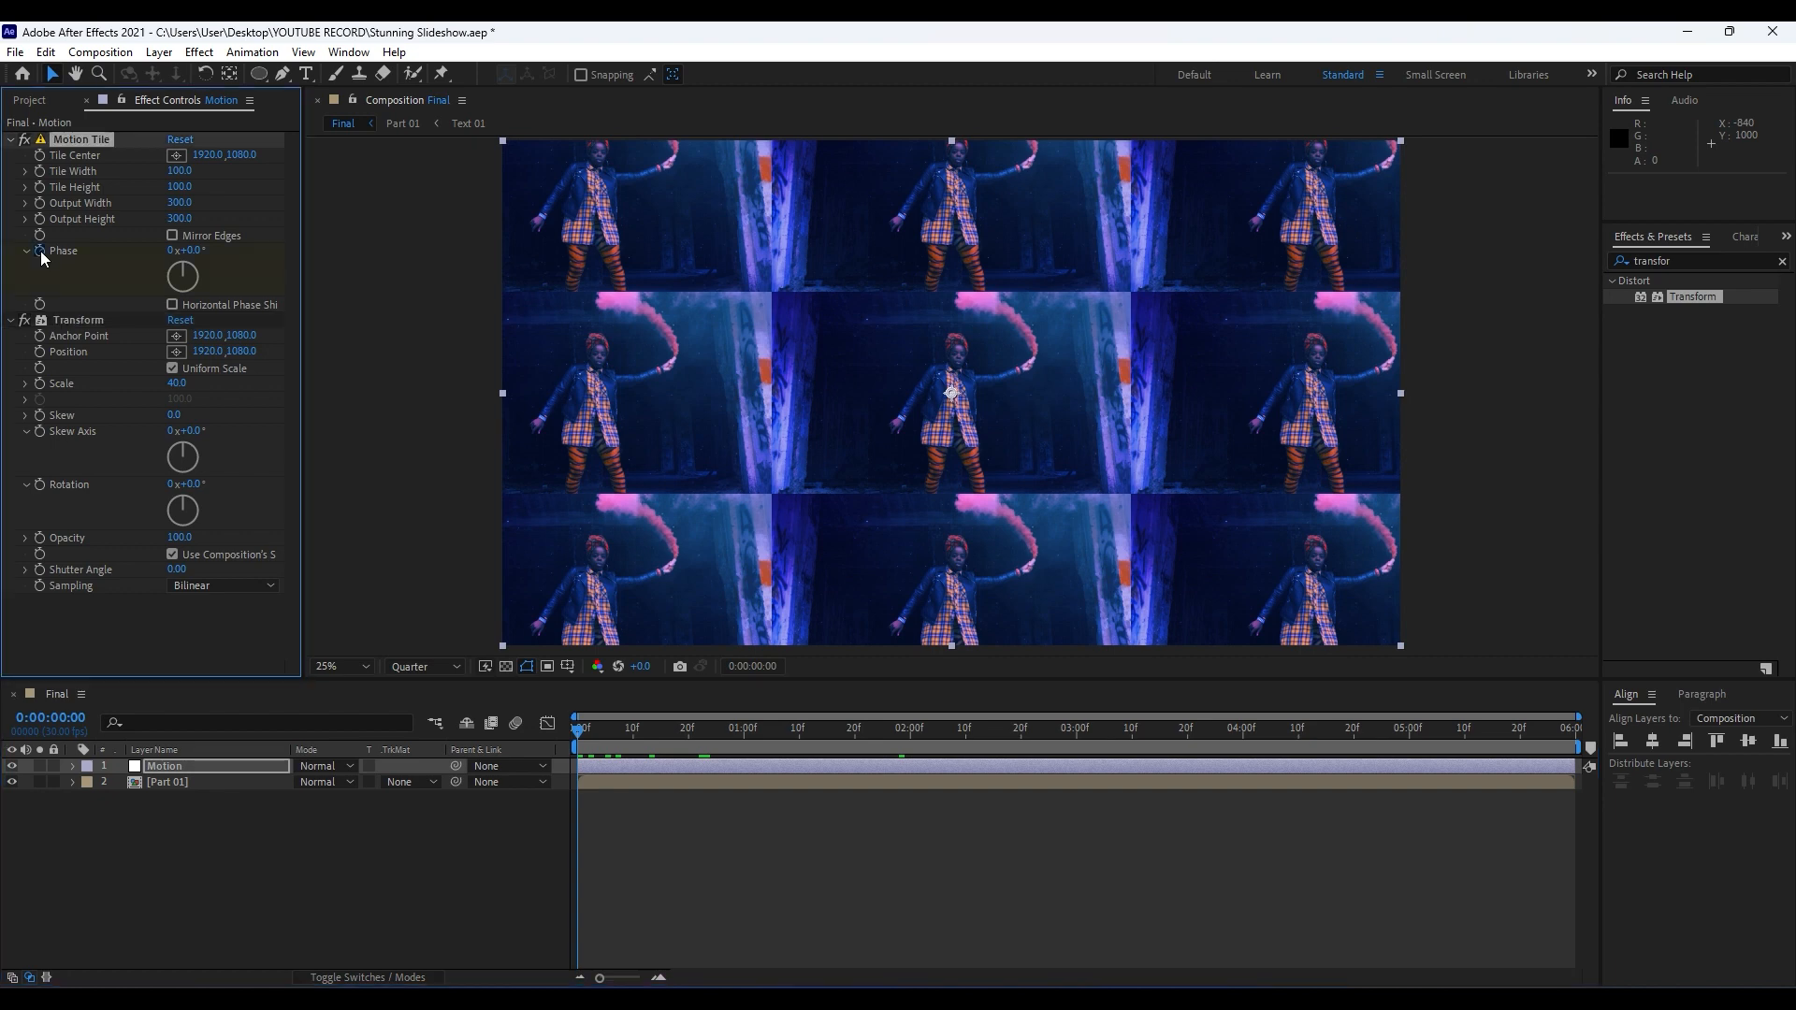
pyautogui.moveTo(635, 737); pyautogui.dragTo(829, 758)
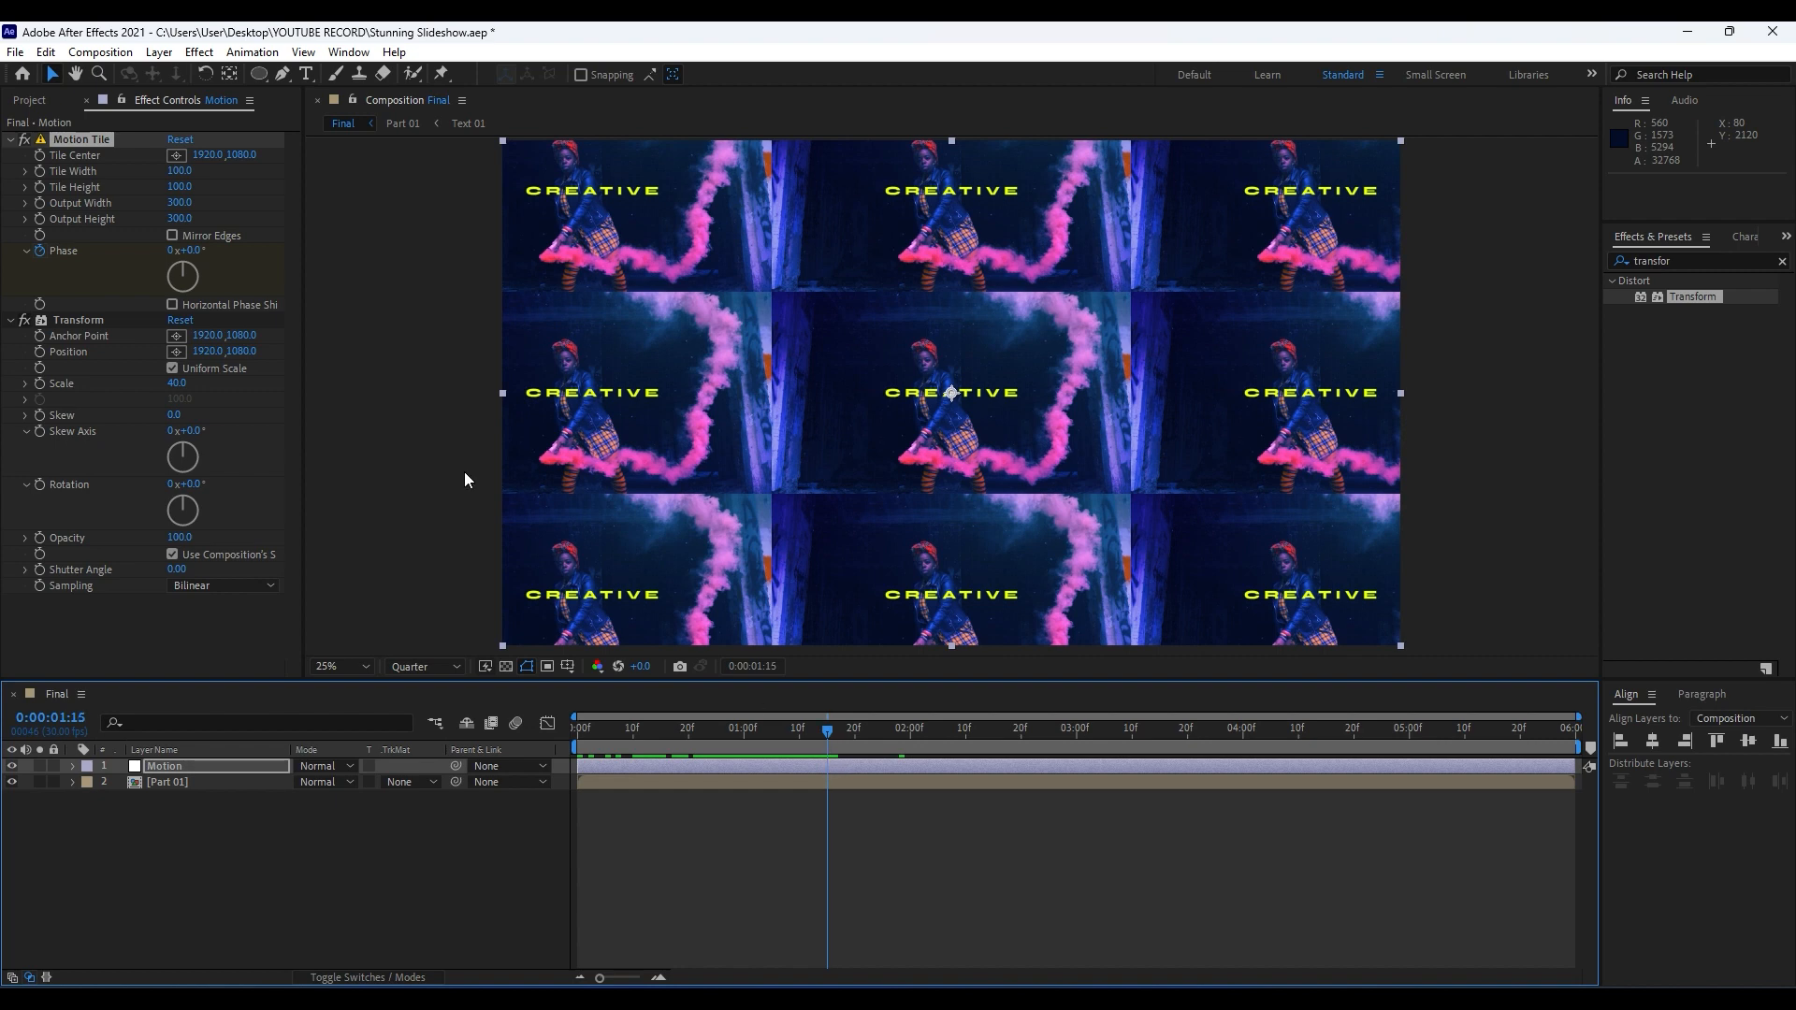
pyautogui.click(193, 250)
pyautogui.write('270')
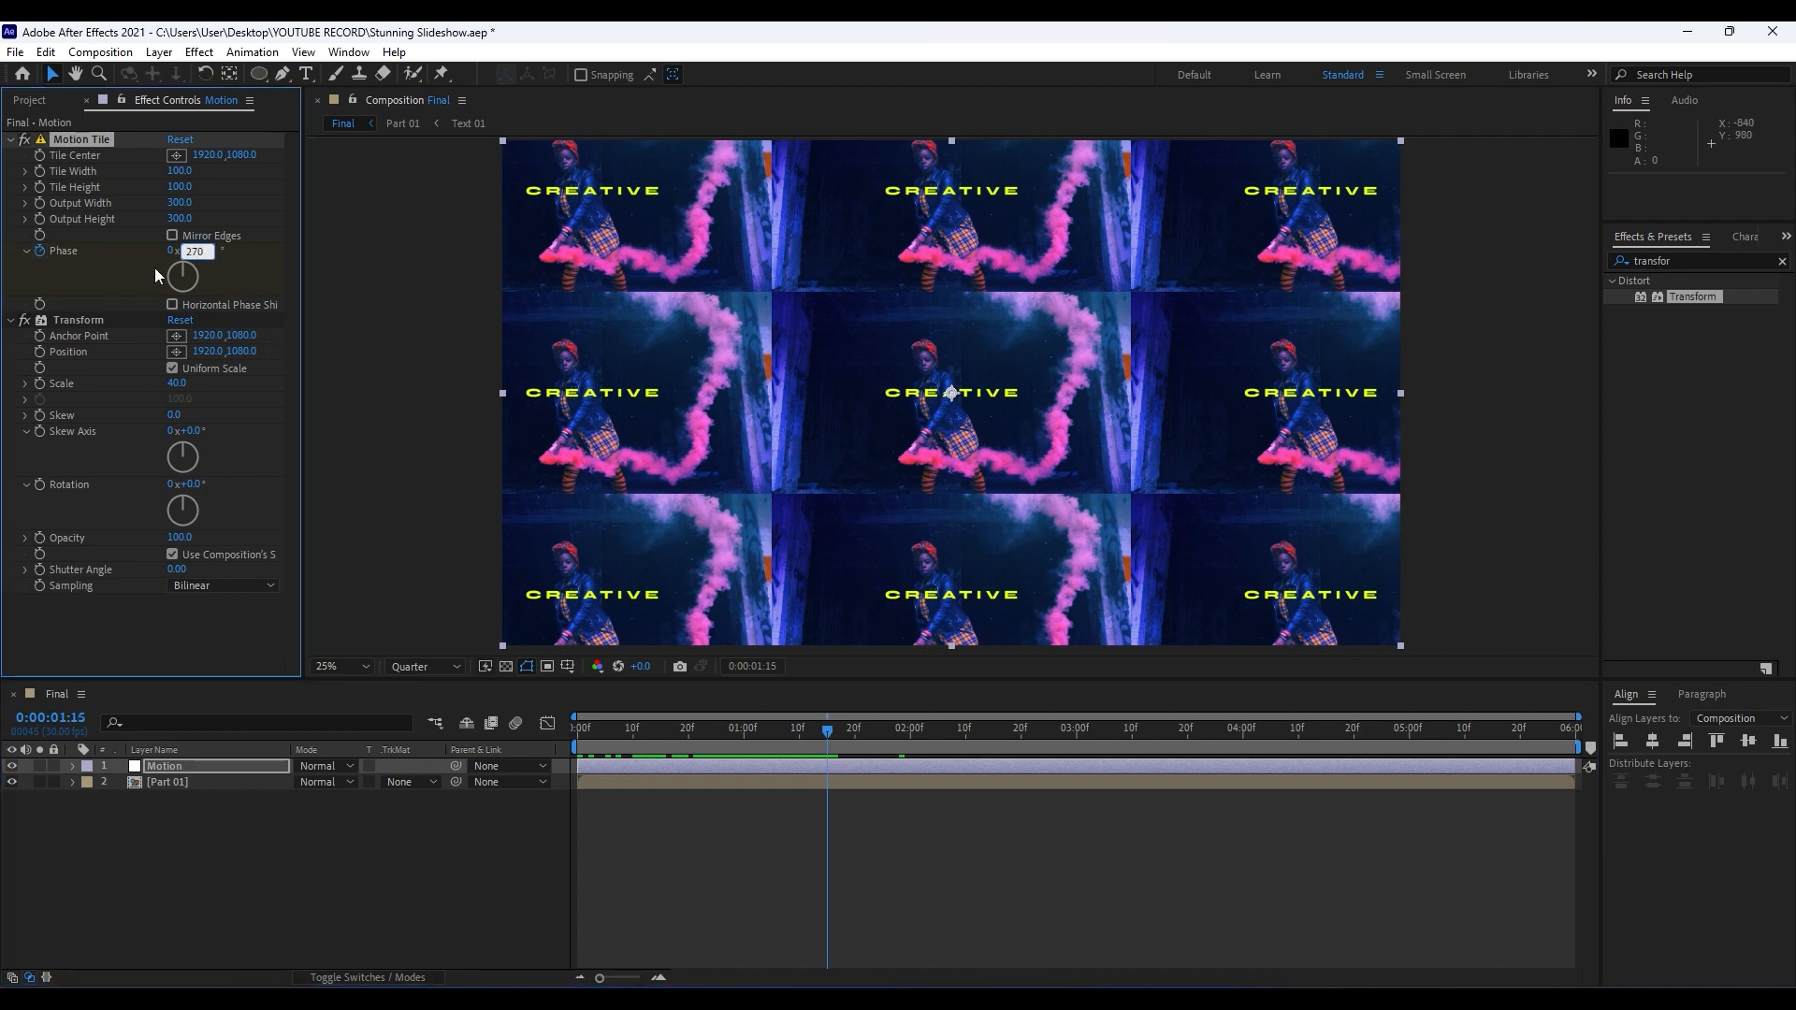
pyautogui.press('Return')
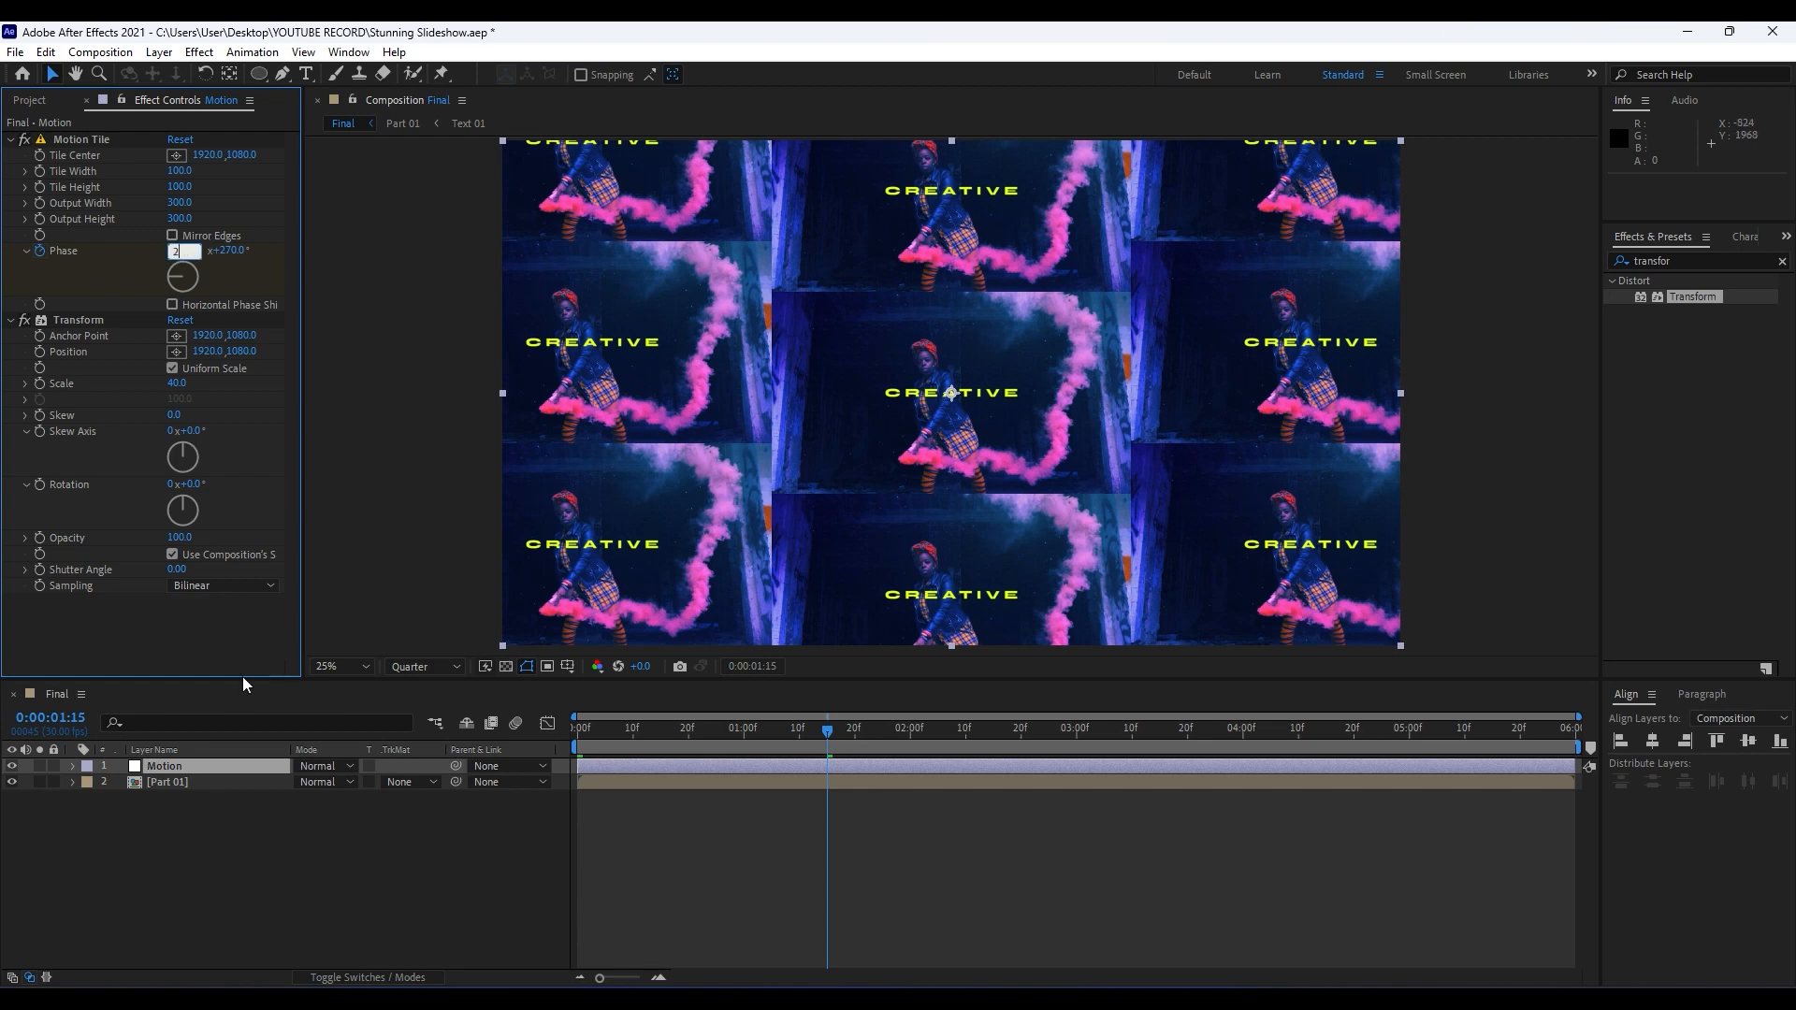
pyautogui.write('2')
pyautogui.press('Return')
# Preview the sliding tile animation and stop at 0:00:00:24.
pyautogui.click(215, 835)
pyautogui.press('space')
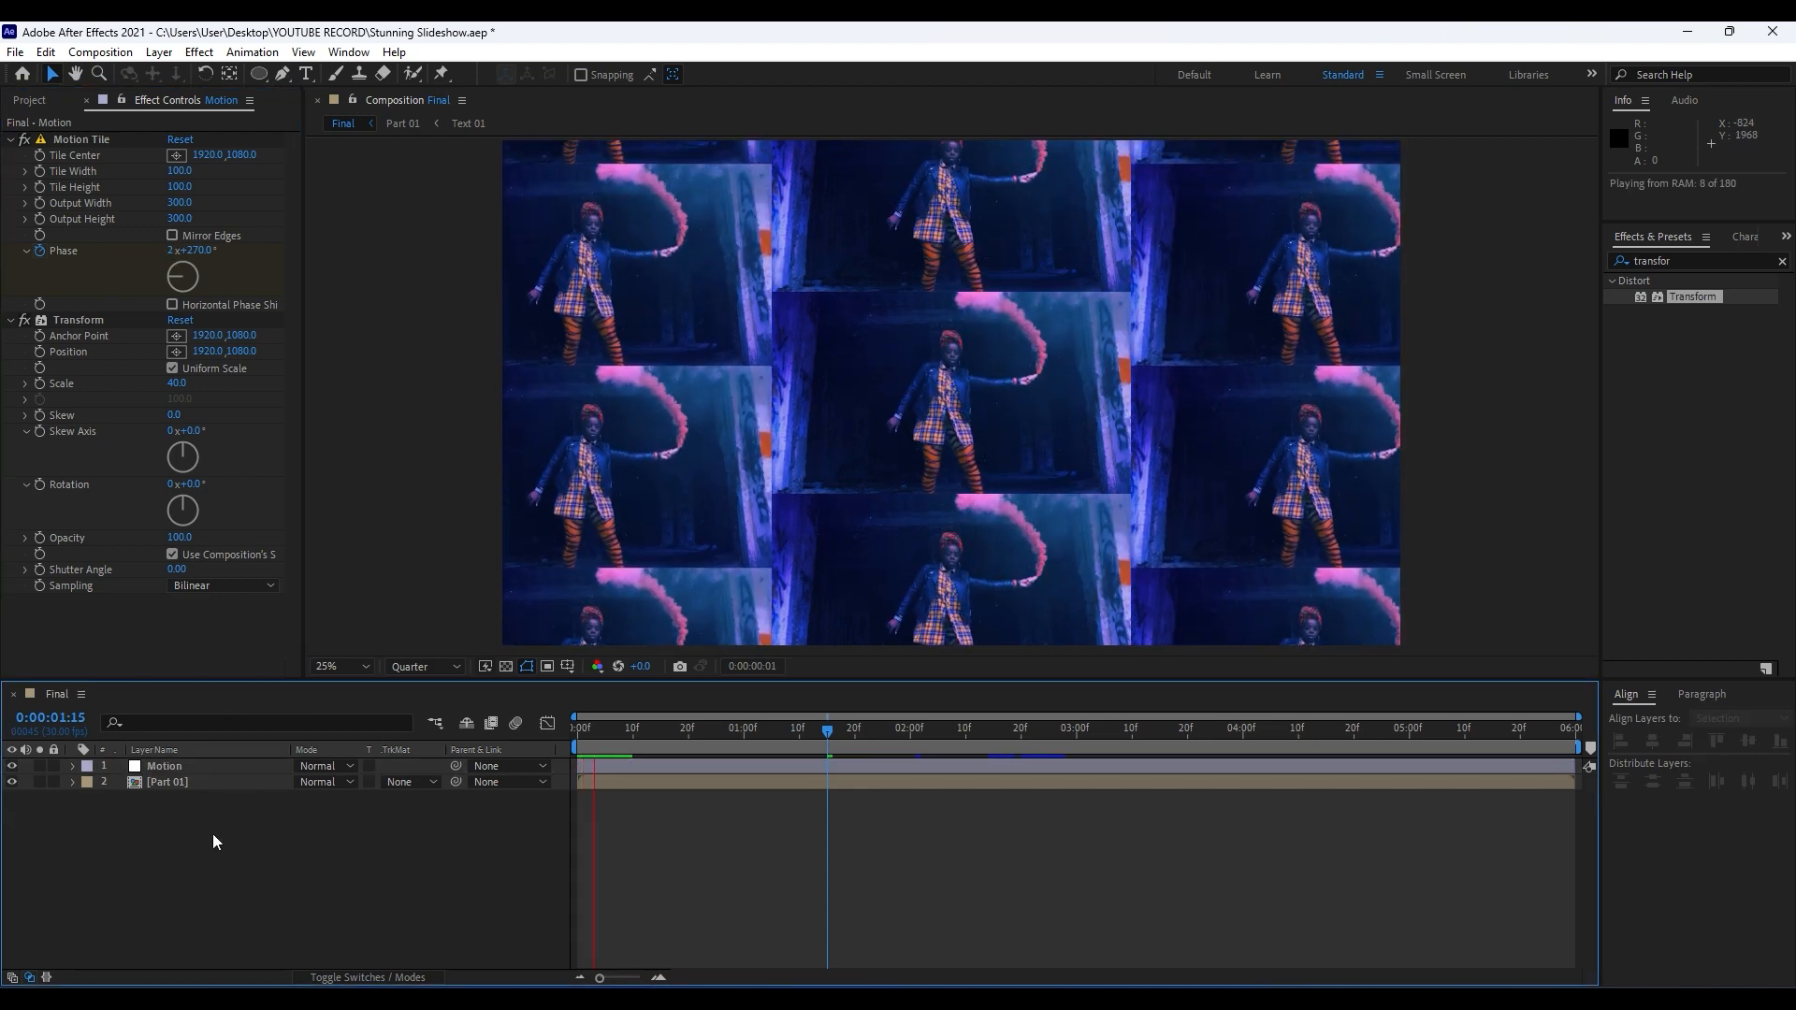
pyautogui.moveTo(687, 734)
pyautogui.mouseDown()
pyautogui.moveTo(620, 733)
pyautogui.moveTo(711, 733)
pyautogui.mouseUp()
# Easy-ease the Motion layer's Phase keyframes, pull the end keyframe's speed influence toward the start for an early peak, and preview it.
pyautogui.click(177, 766)
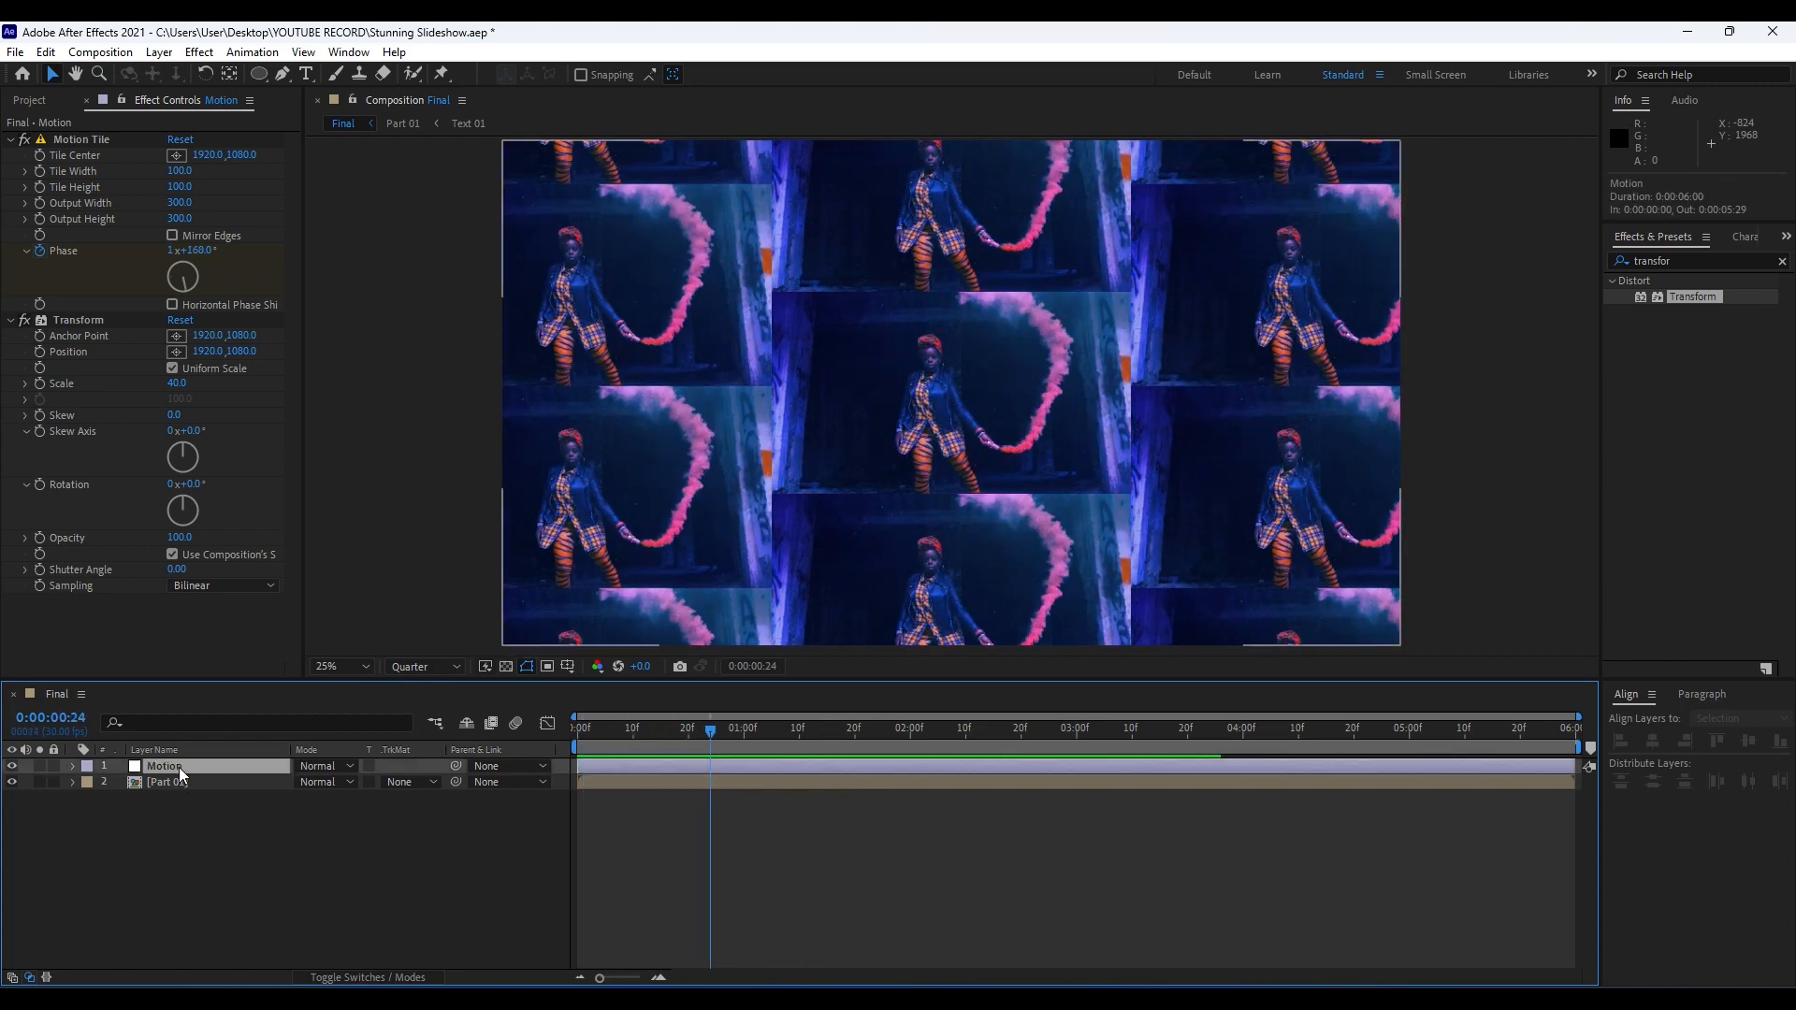
pyautogui.press('u')
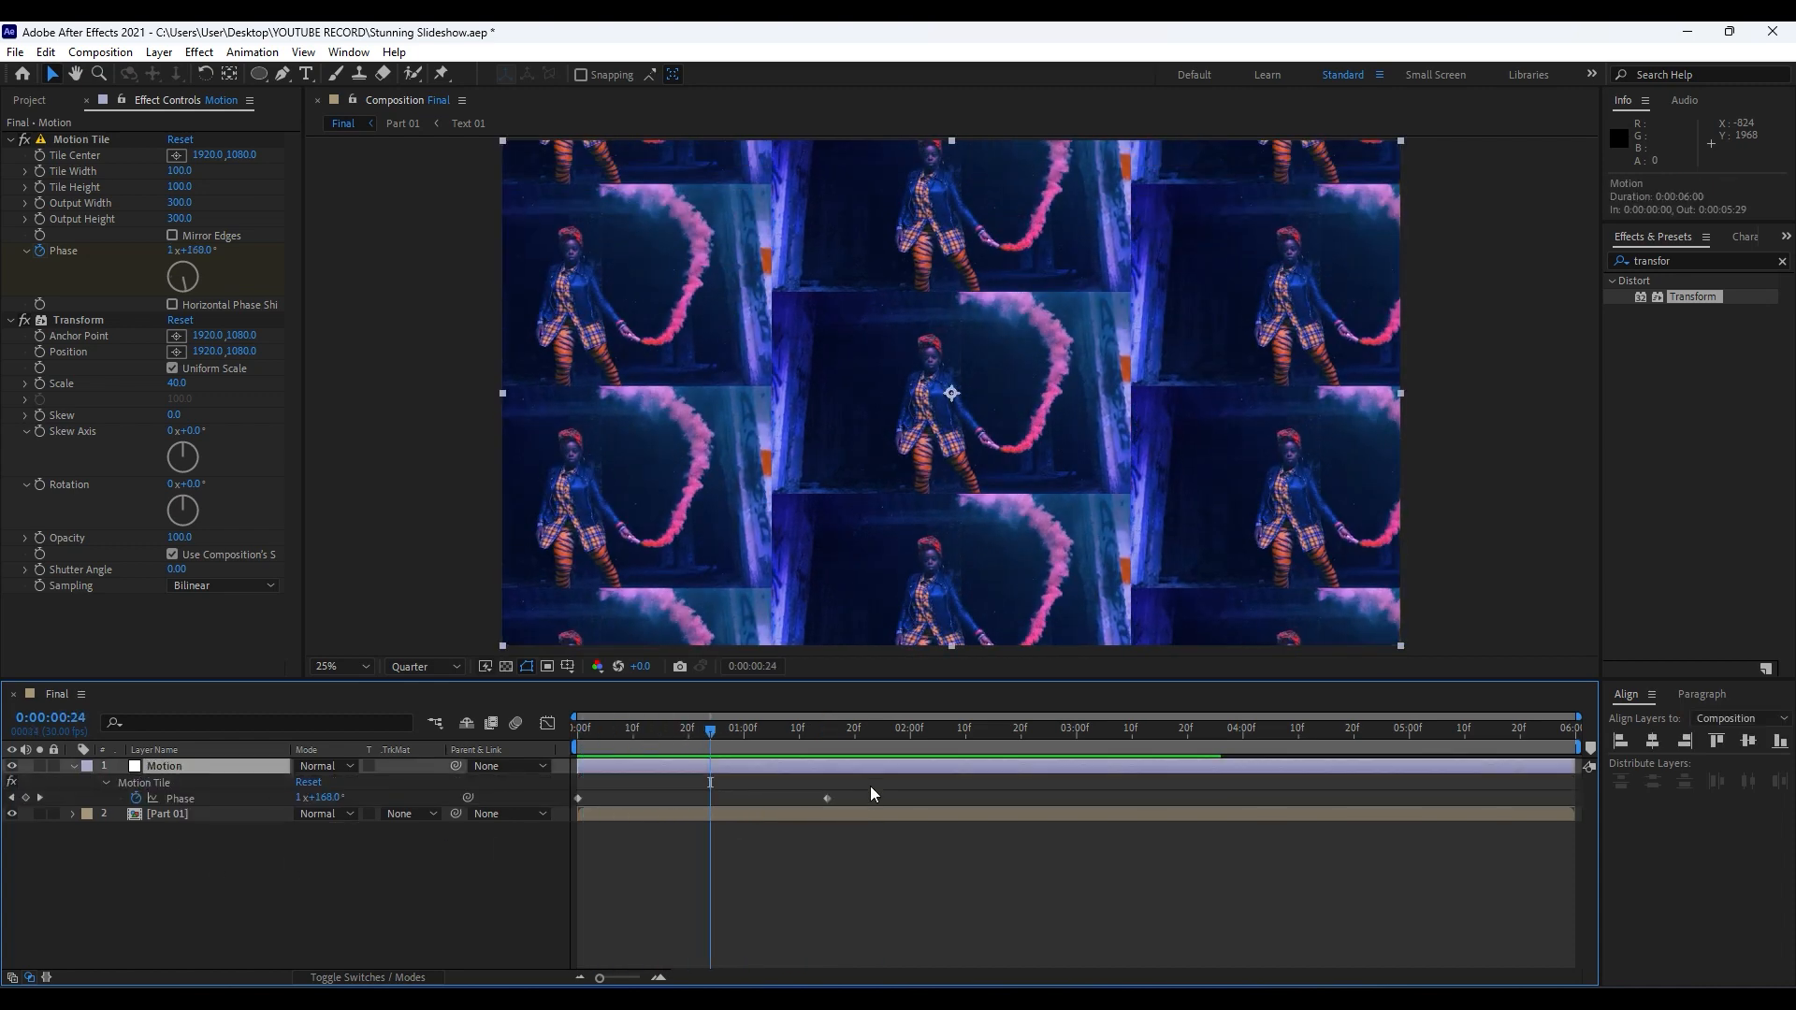
pyautogui.moveTo(870, 786); pyautogui.dragTo(514, 863)
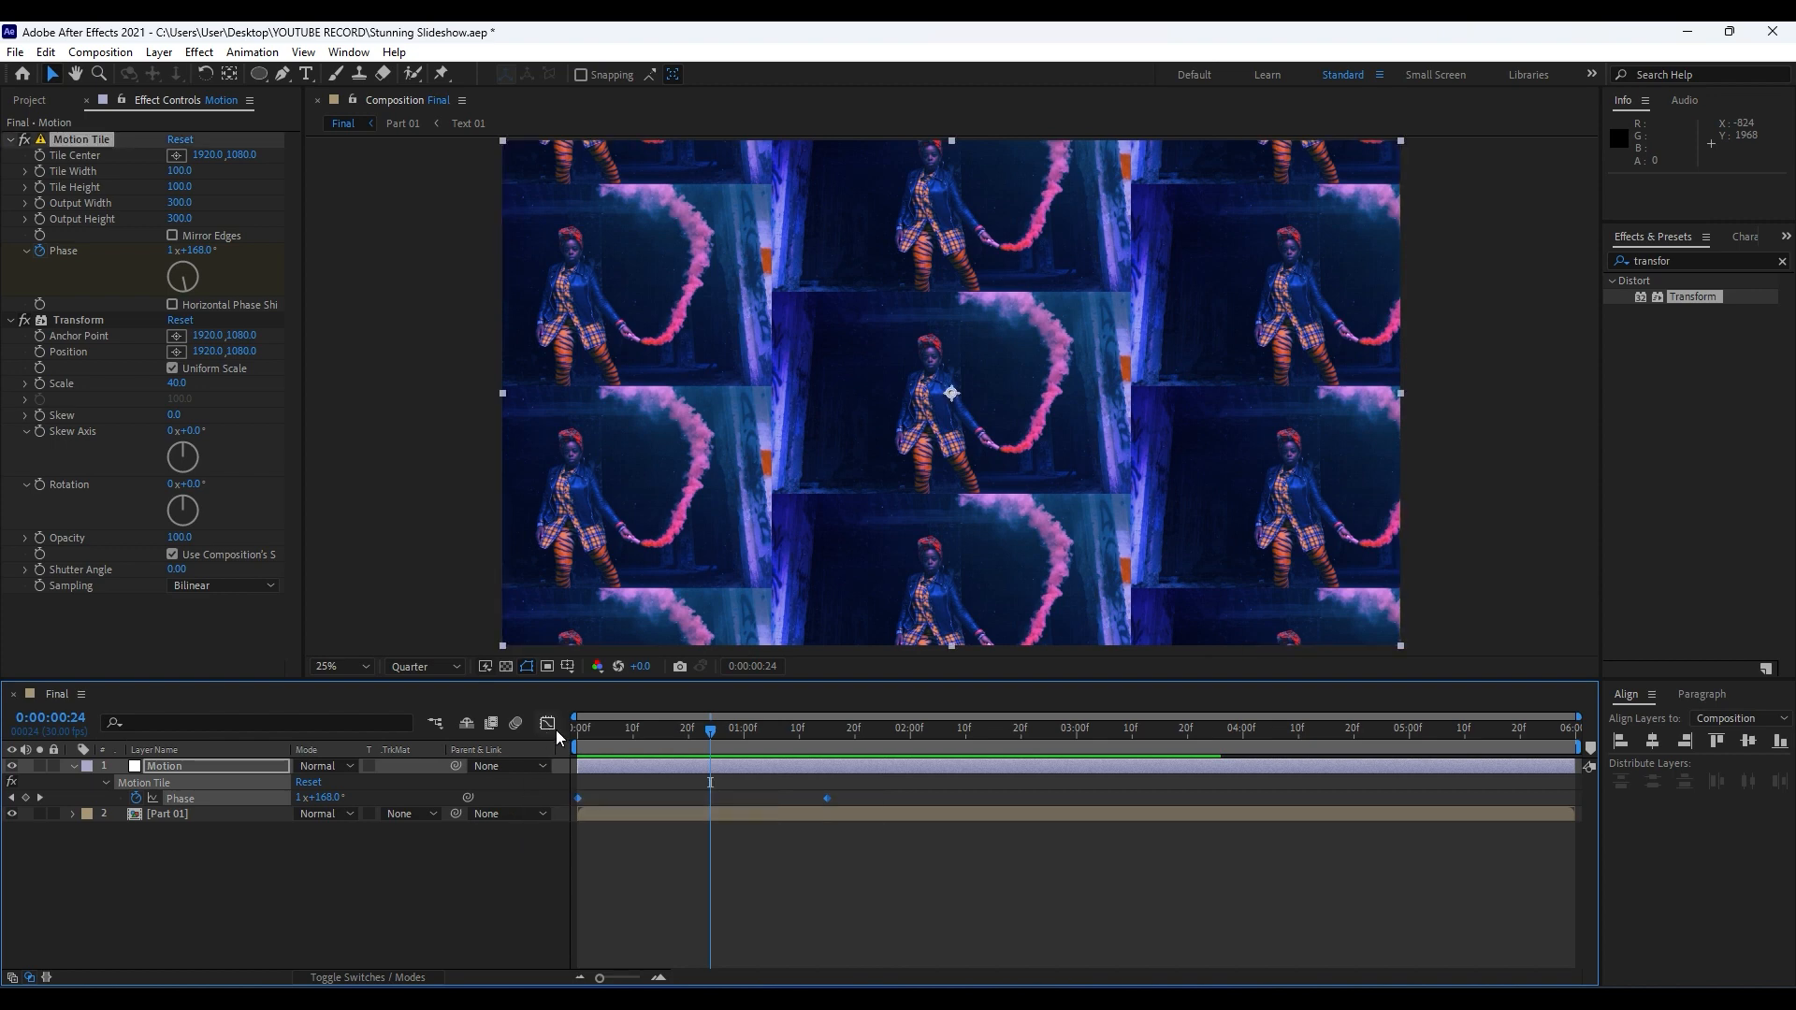
pyautogui.press('F9')
pyautogui.click(548, 723)
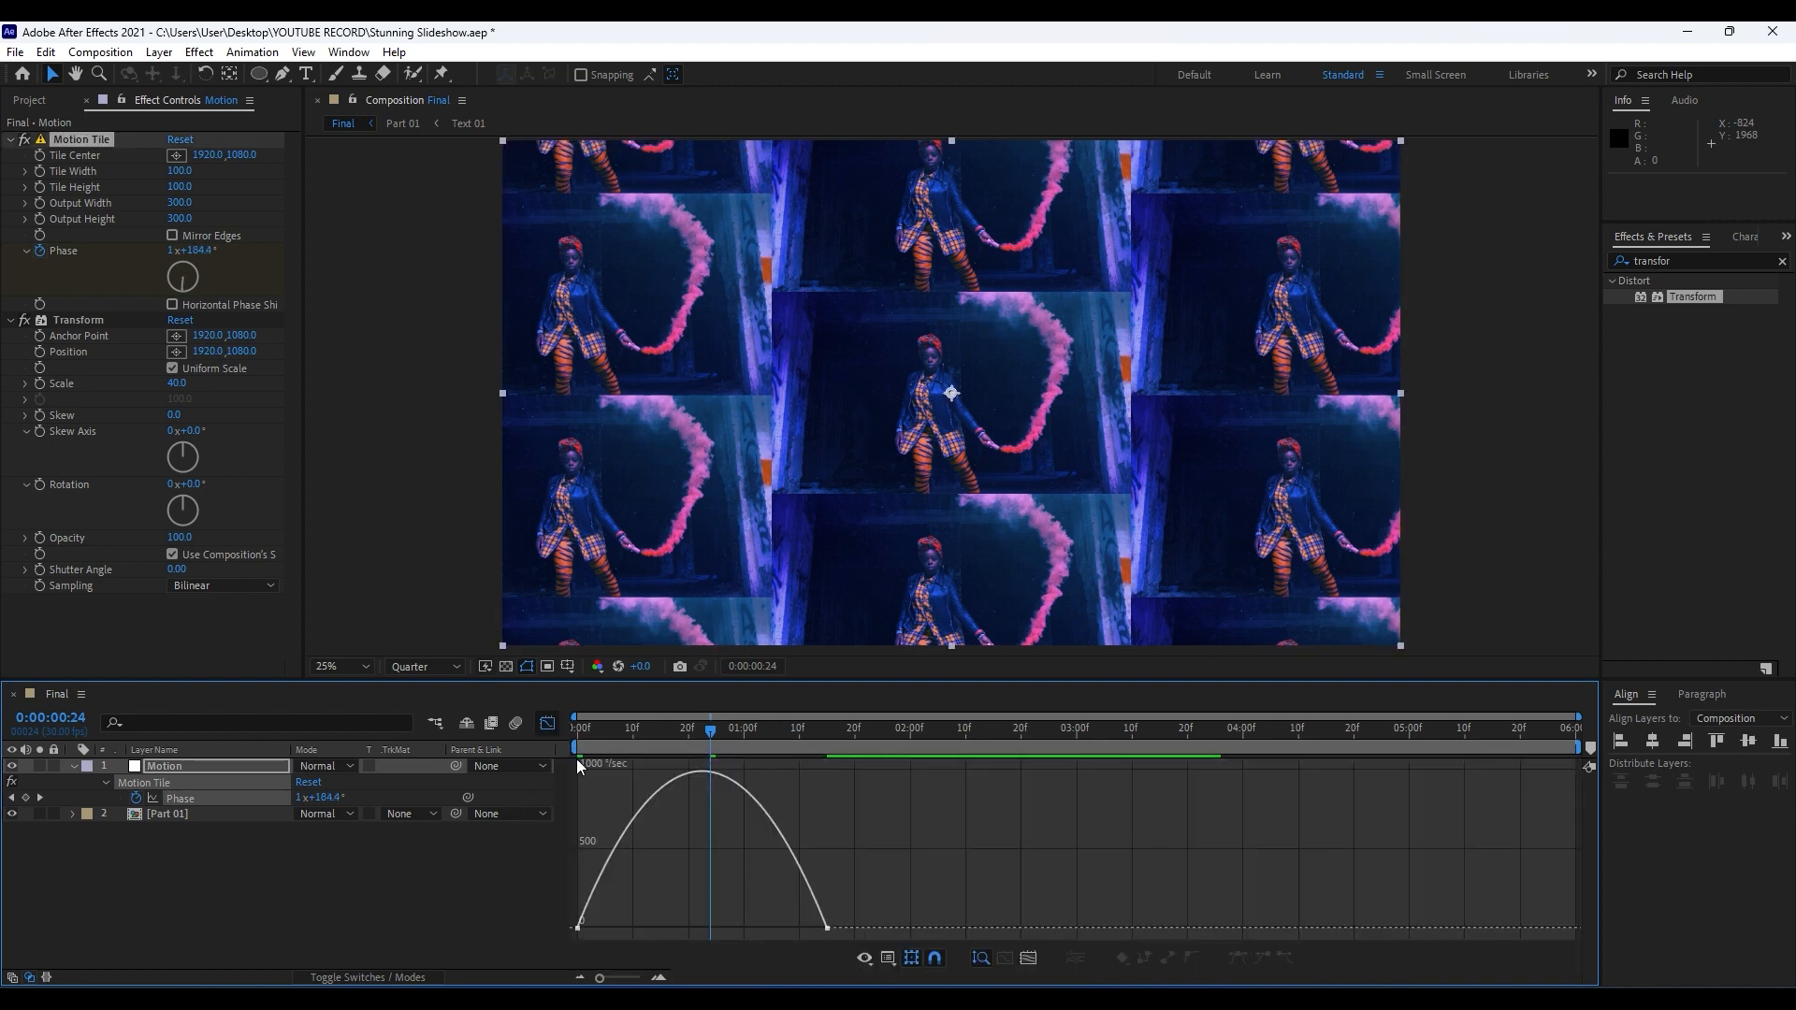
pyautogui.moveTo(870, 828); pyautogui.dragTo(688, 927)
pyautogui.click(552, 726)
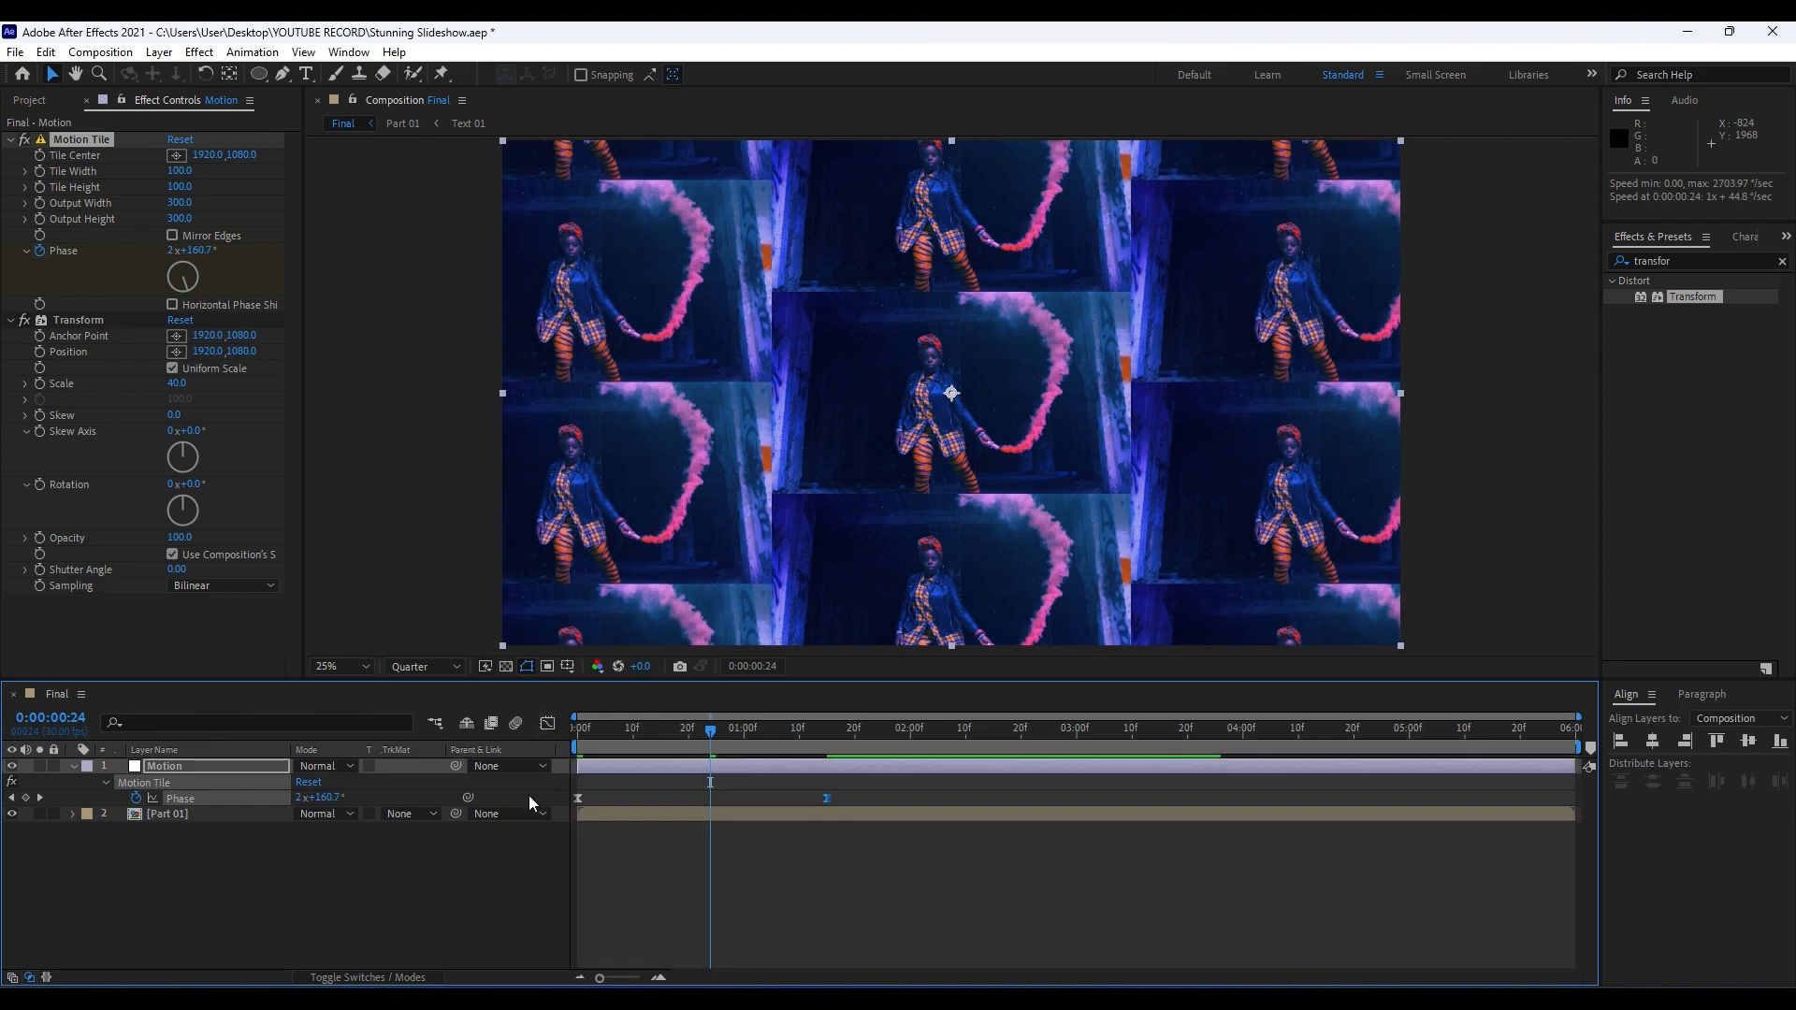
pyautogui.press('space')
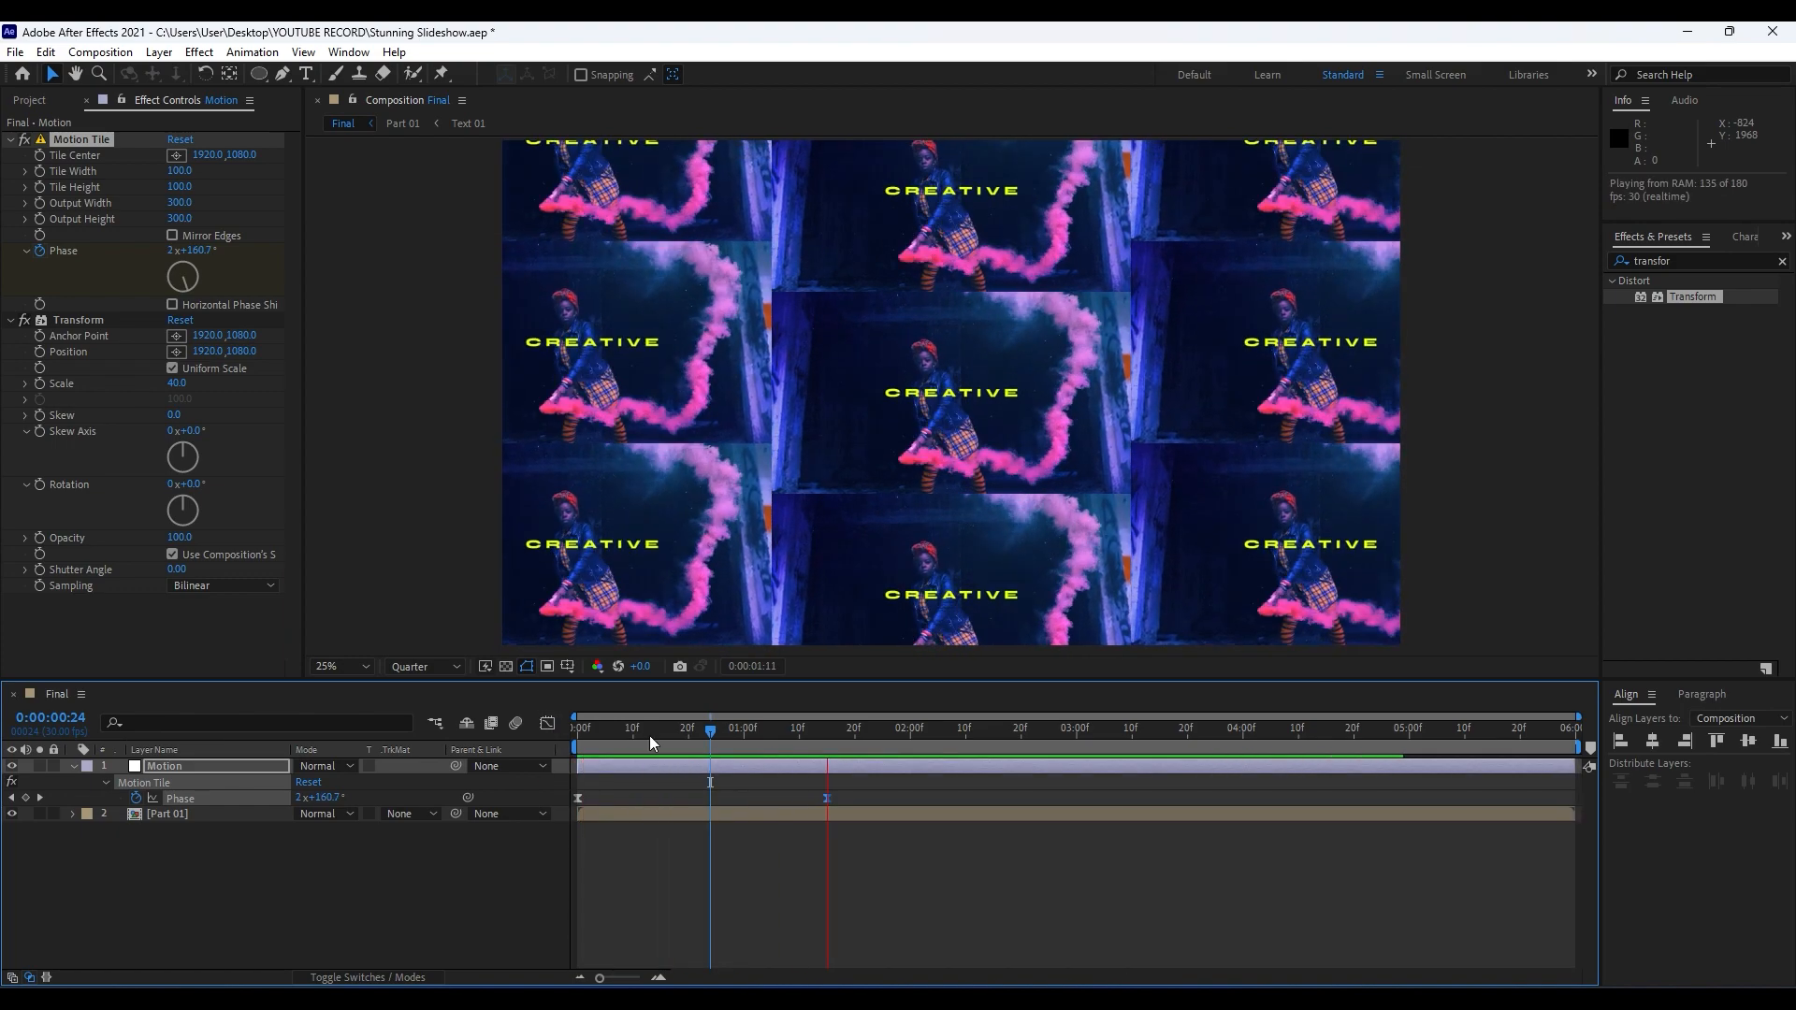
pyautogui.press('space')
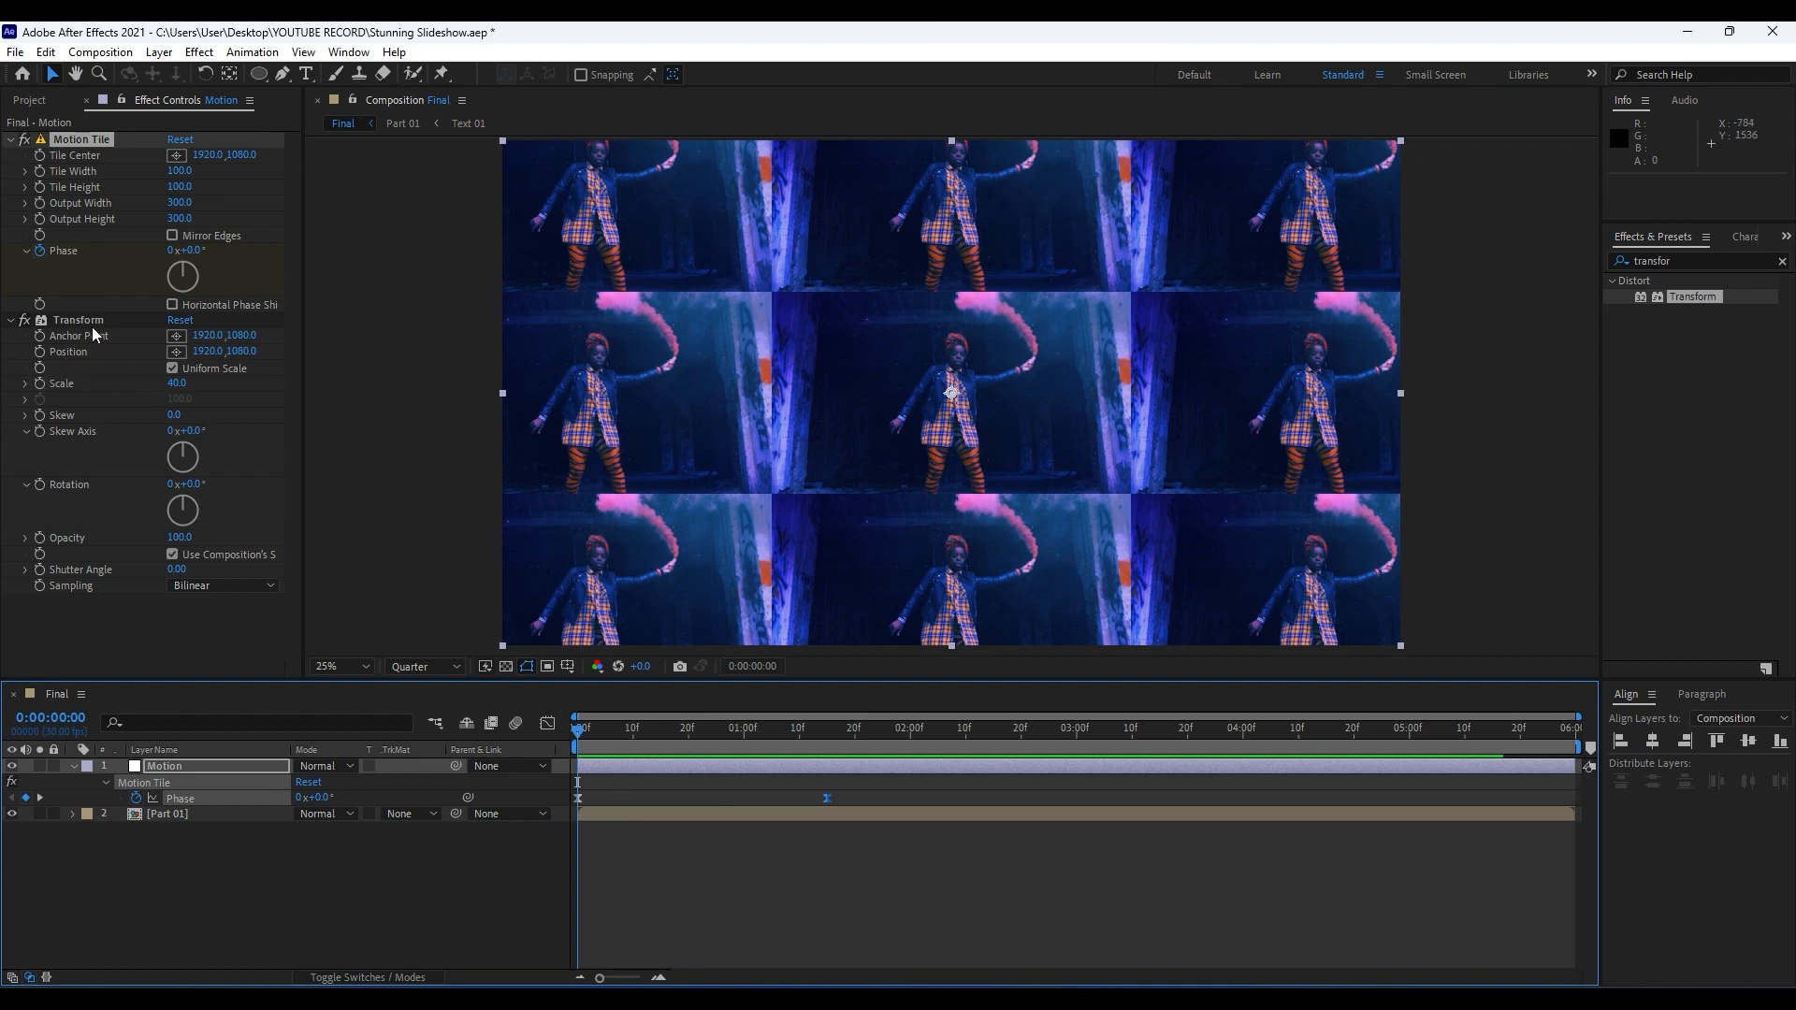
# Keyframe the Transform effect's Scale on the Motion layer from 40 at 0:00:00:10 to 100 at 0:00:02:00.
pyautogui.moveTo(638, 739)
pyautogui.mouseDown()
pyautogui.moveTo(660, 739)
pyautogui.moveTo(633, 739)
pyautogui.mouseUp()
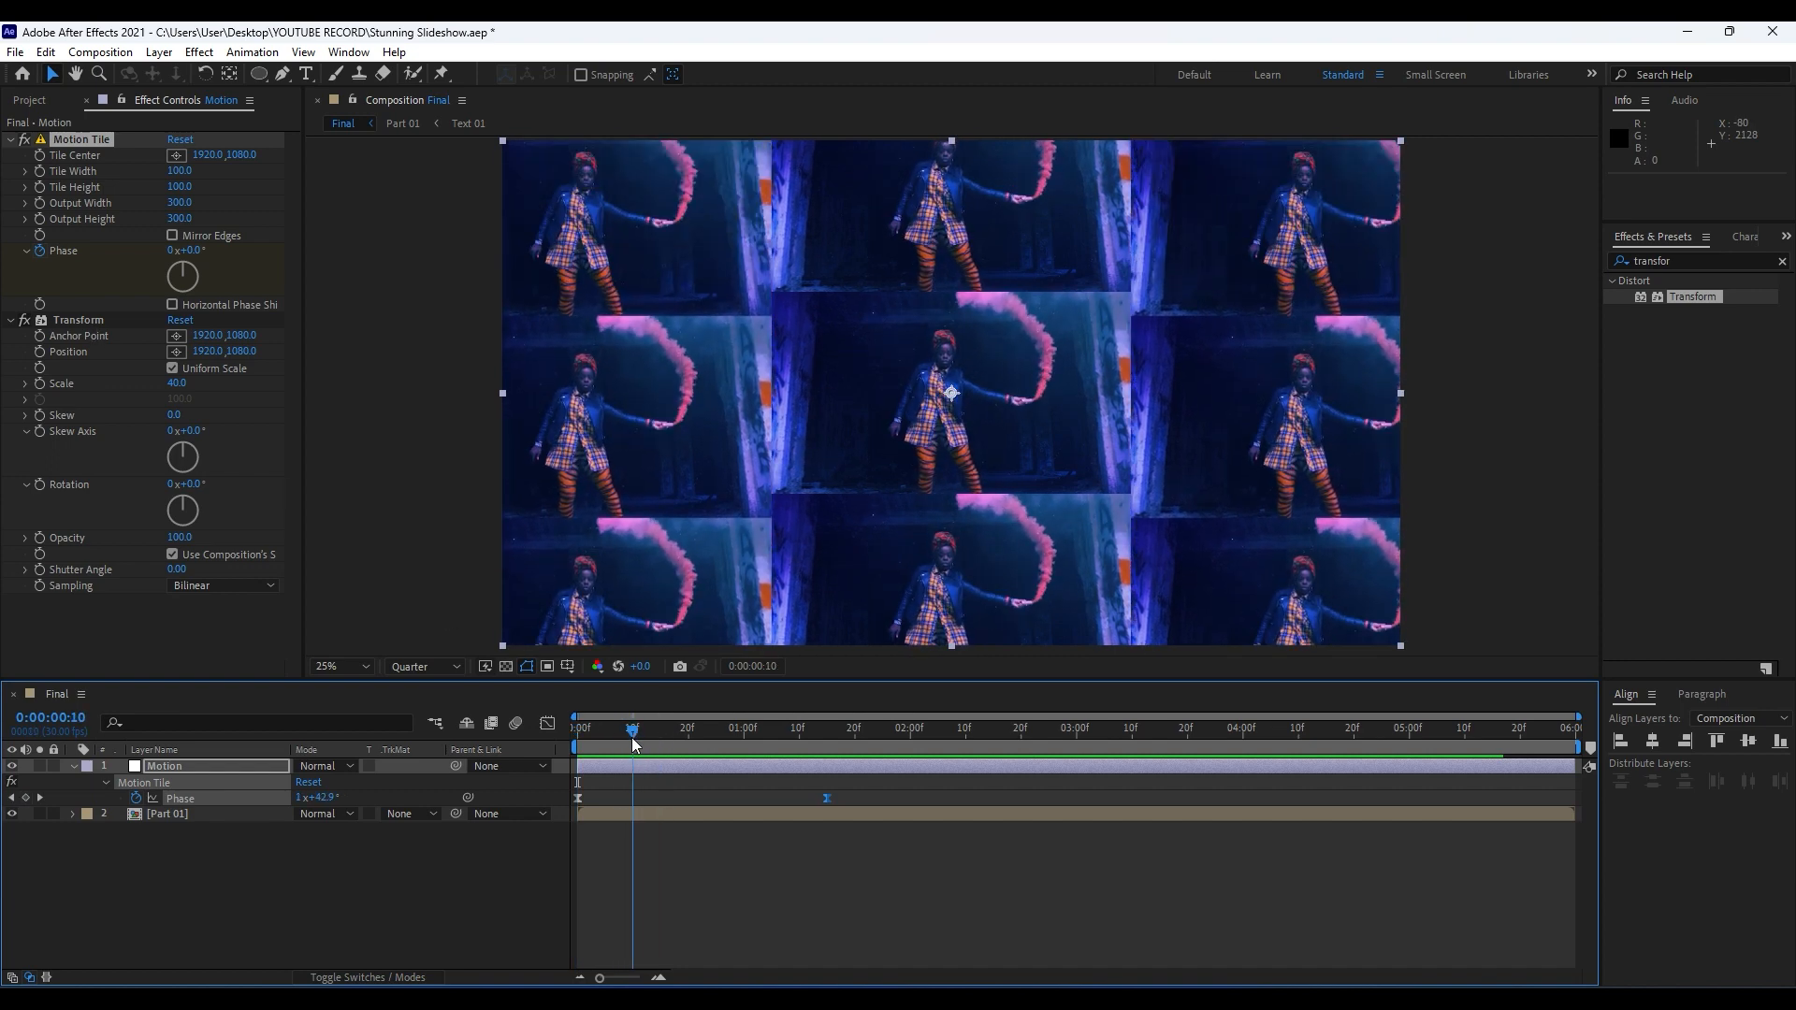
pyautogui.click(37, 382)
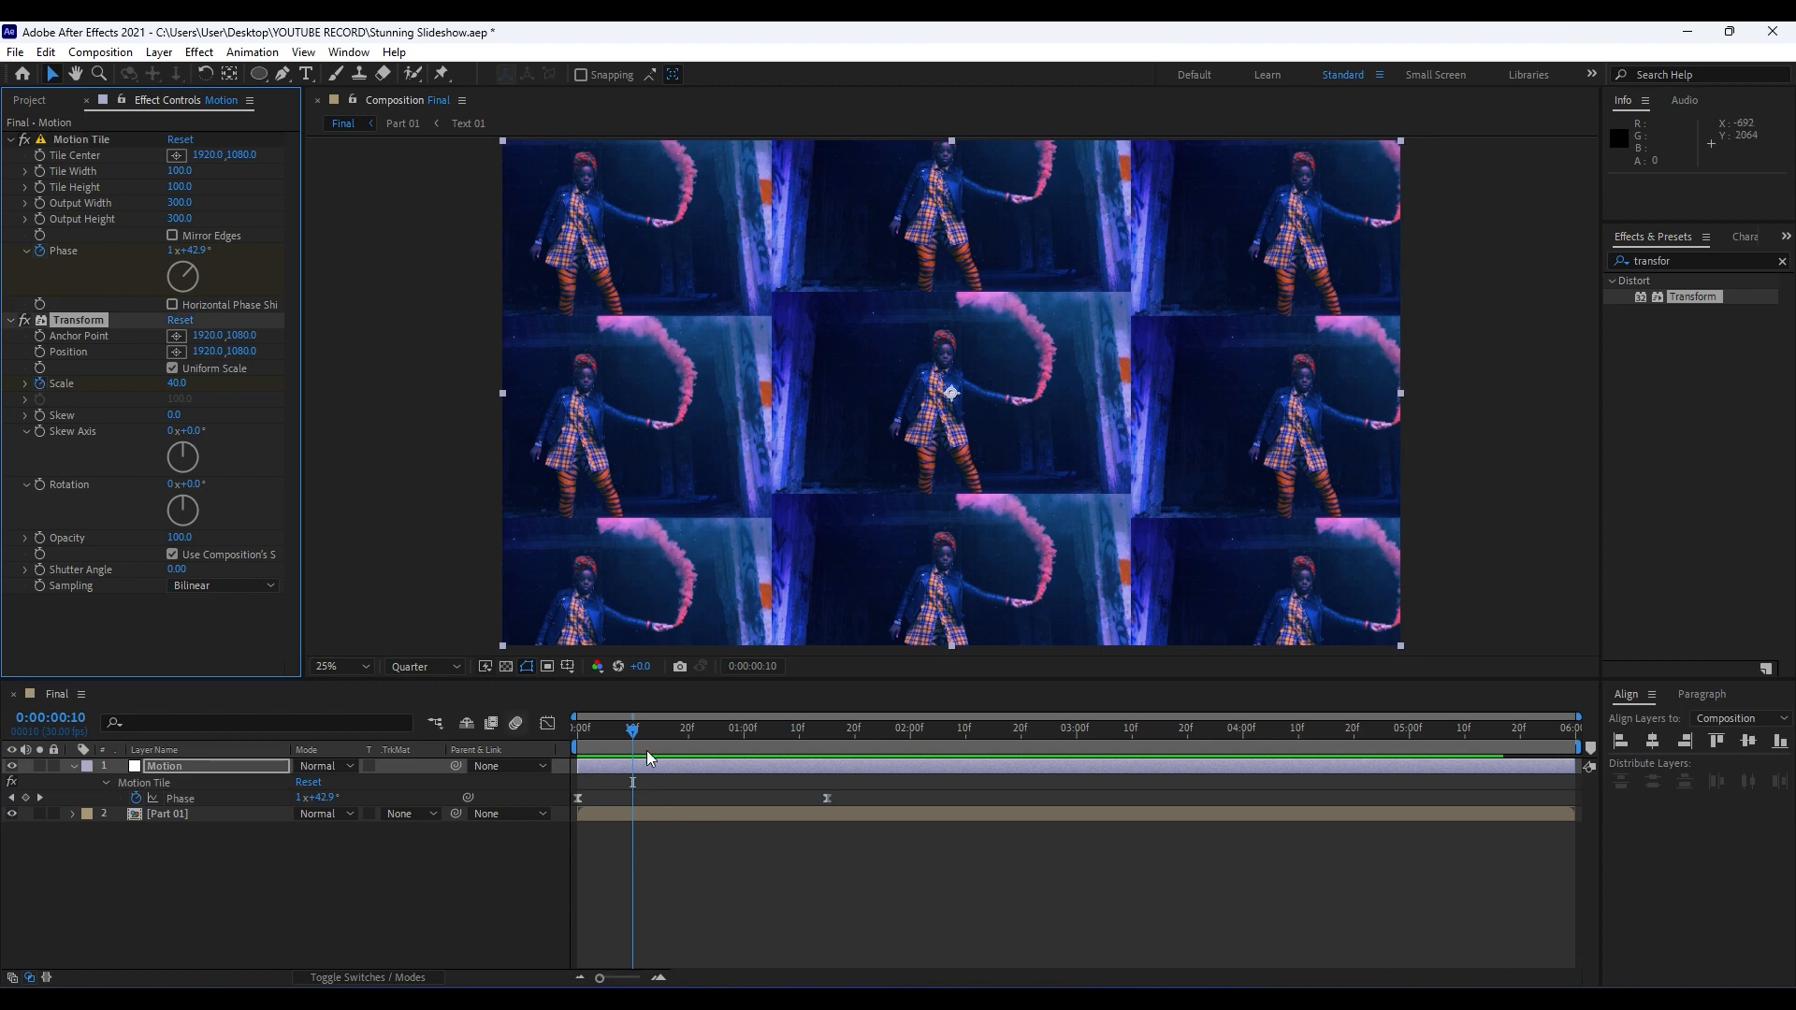
pyautogui.moveTo(632, 729); pyautogui.dragTo(911, 735)
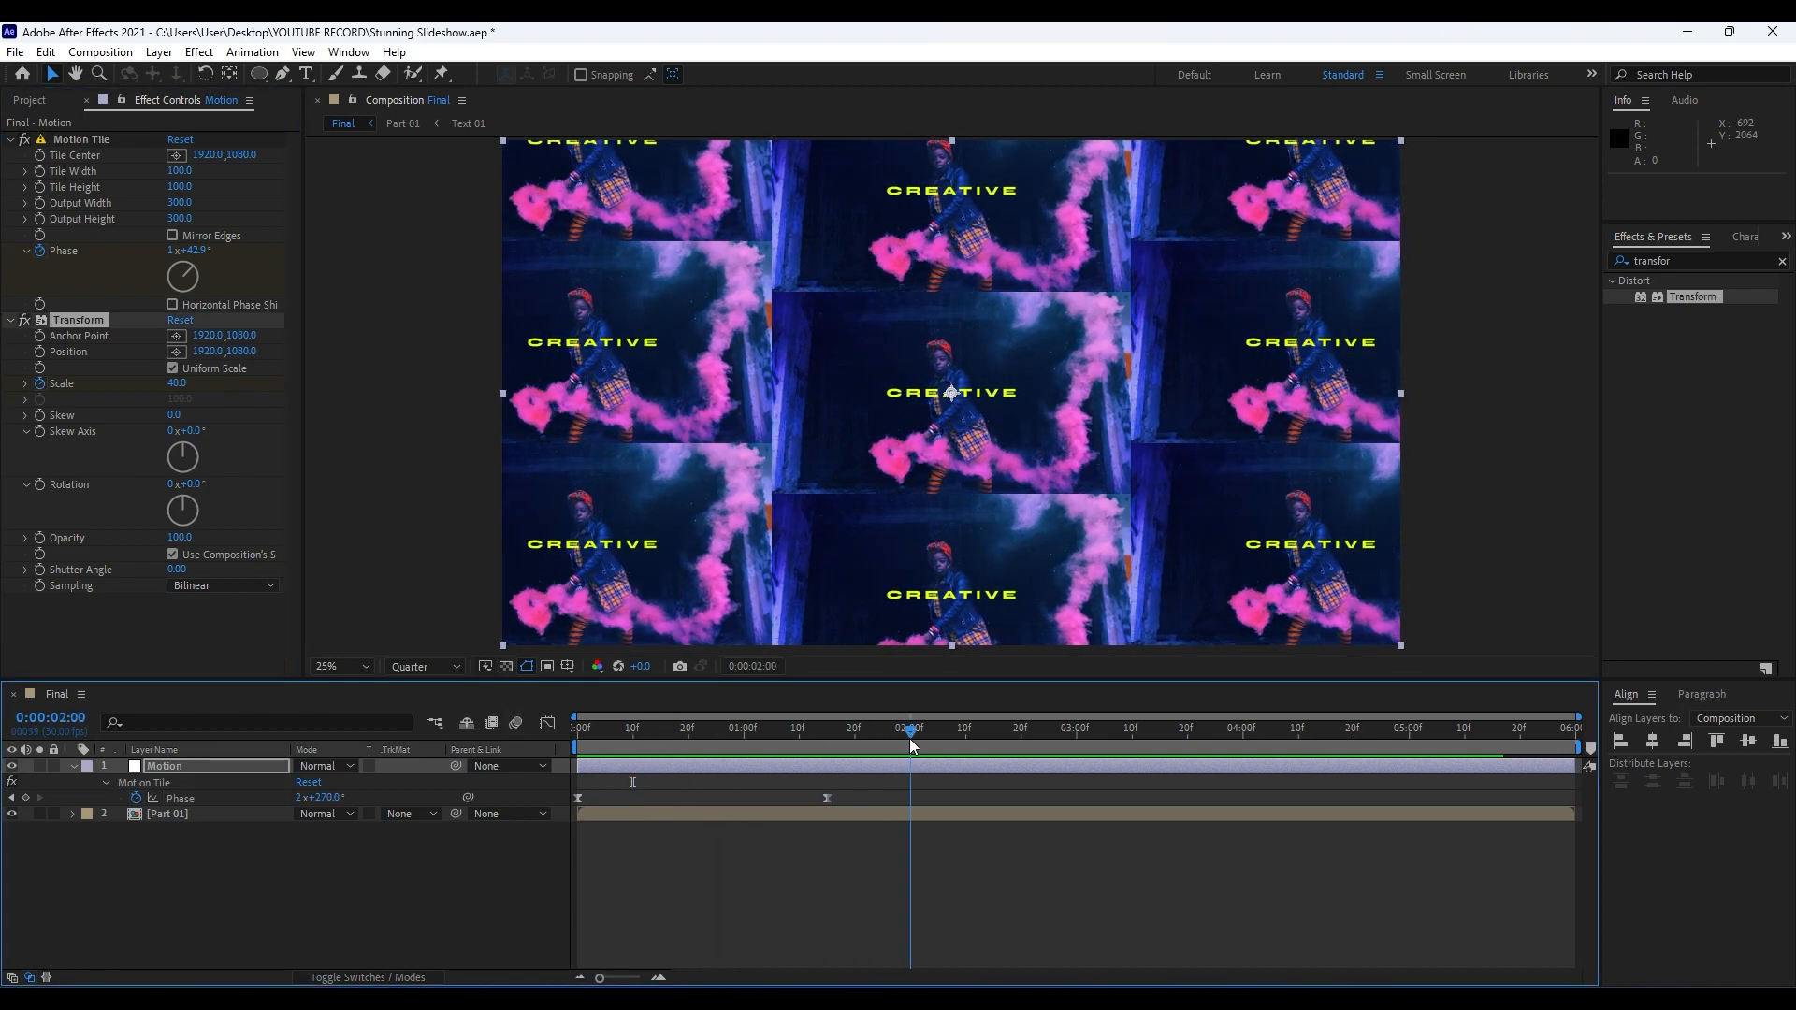
pyautogui.click(175, 385)
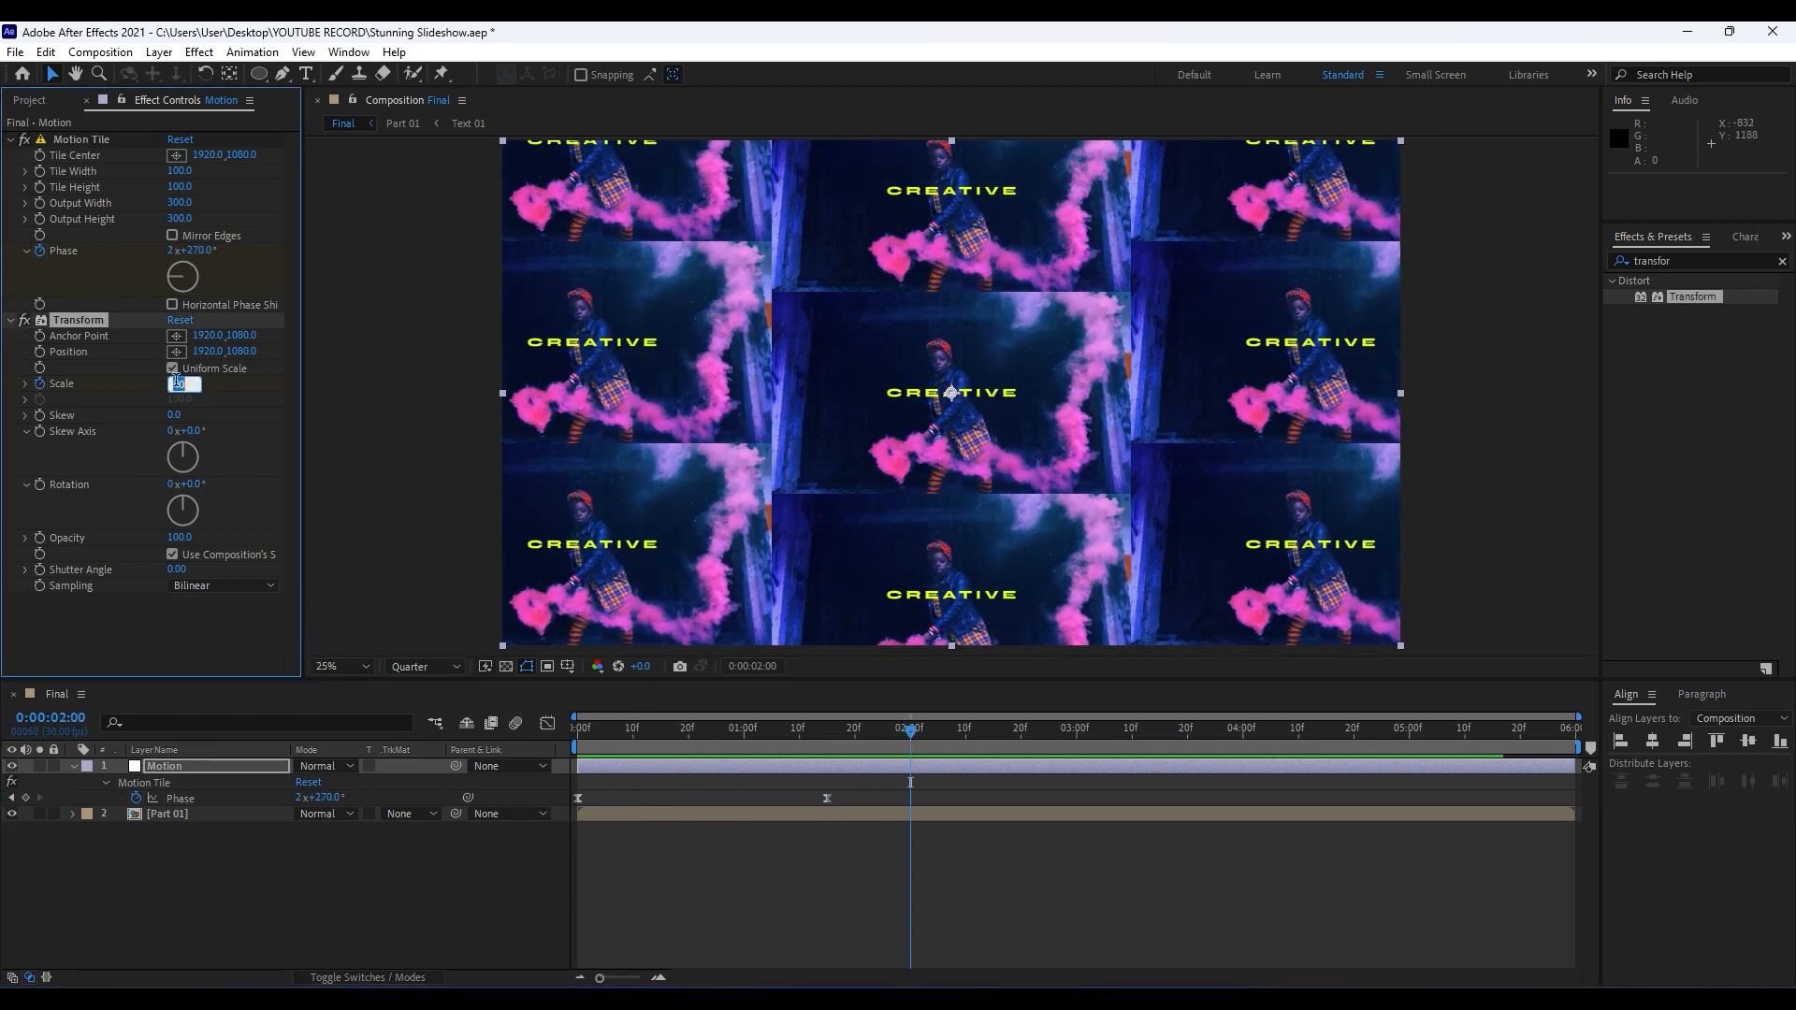
pyautogui.write('100')
pyautogui.click(211, 642)
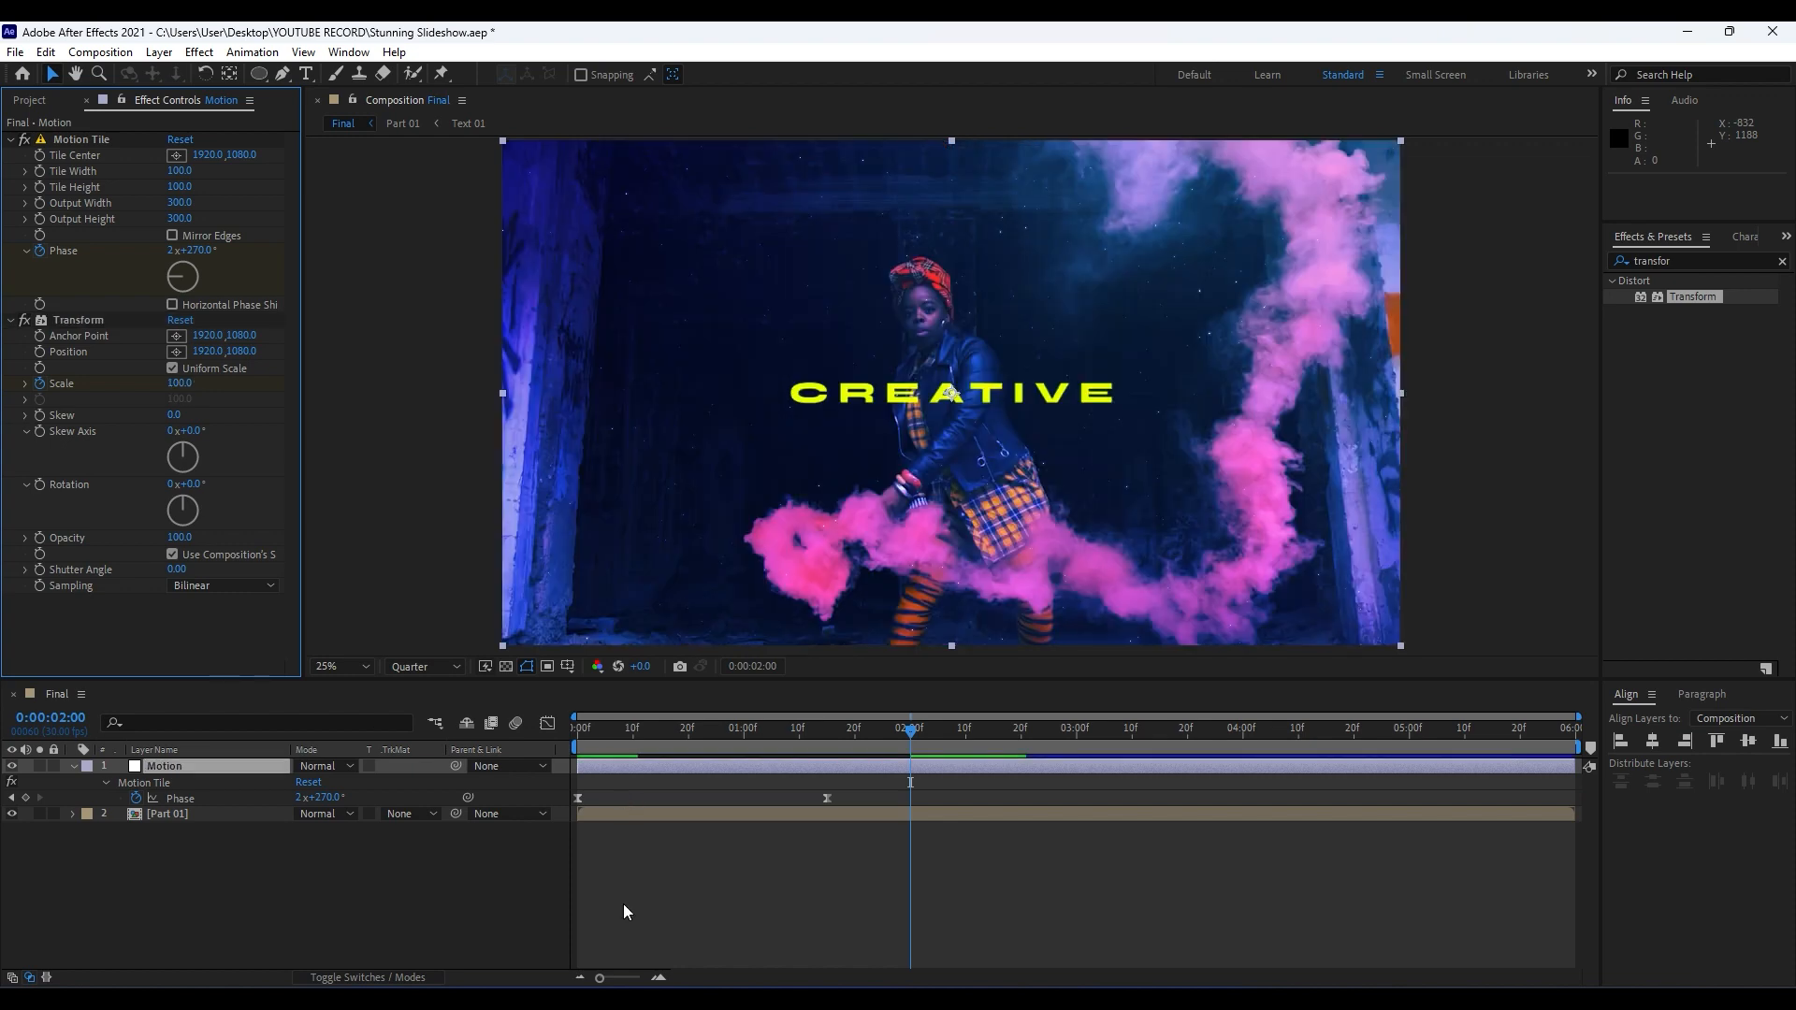
# Easy-ease the two Transform Scale keyframes and extend the end keyframe's speed influence back toward the first for an early peak.
pyautogui.press('u')
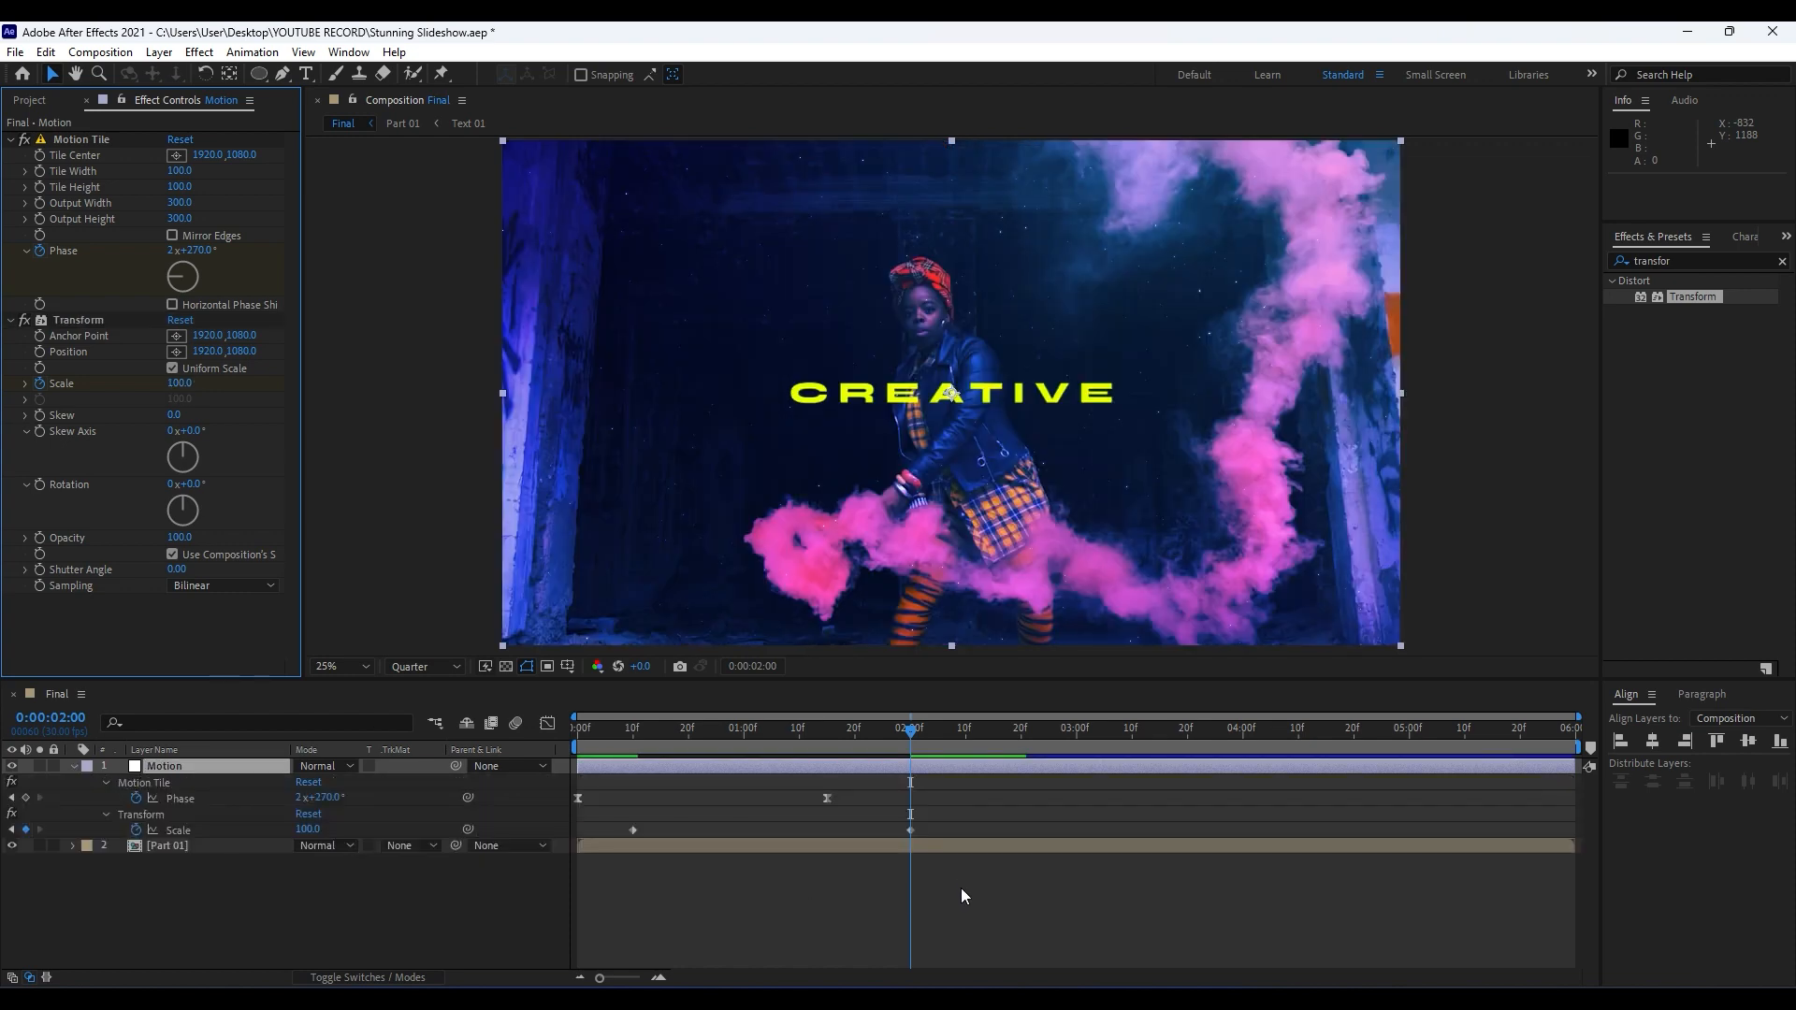
pyautogui.moveTo(1018, 900); pyautogui.dragTo(582, 816)
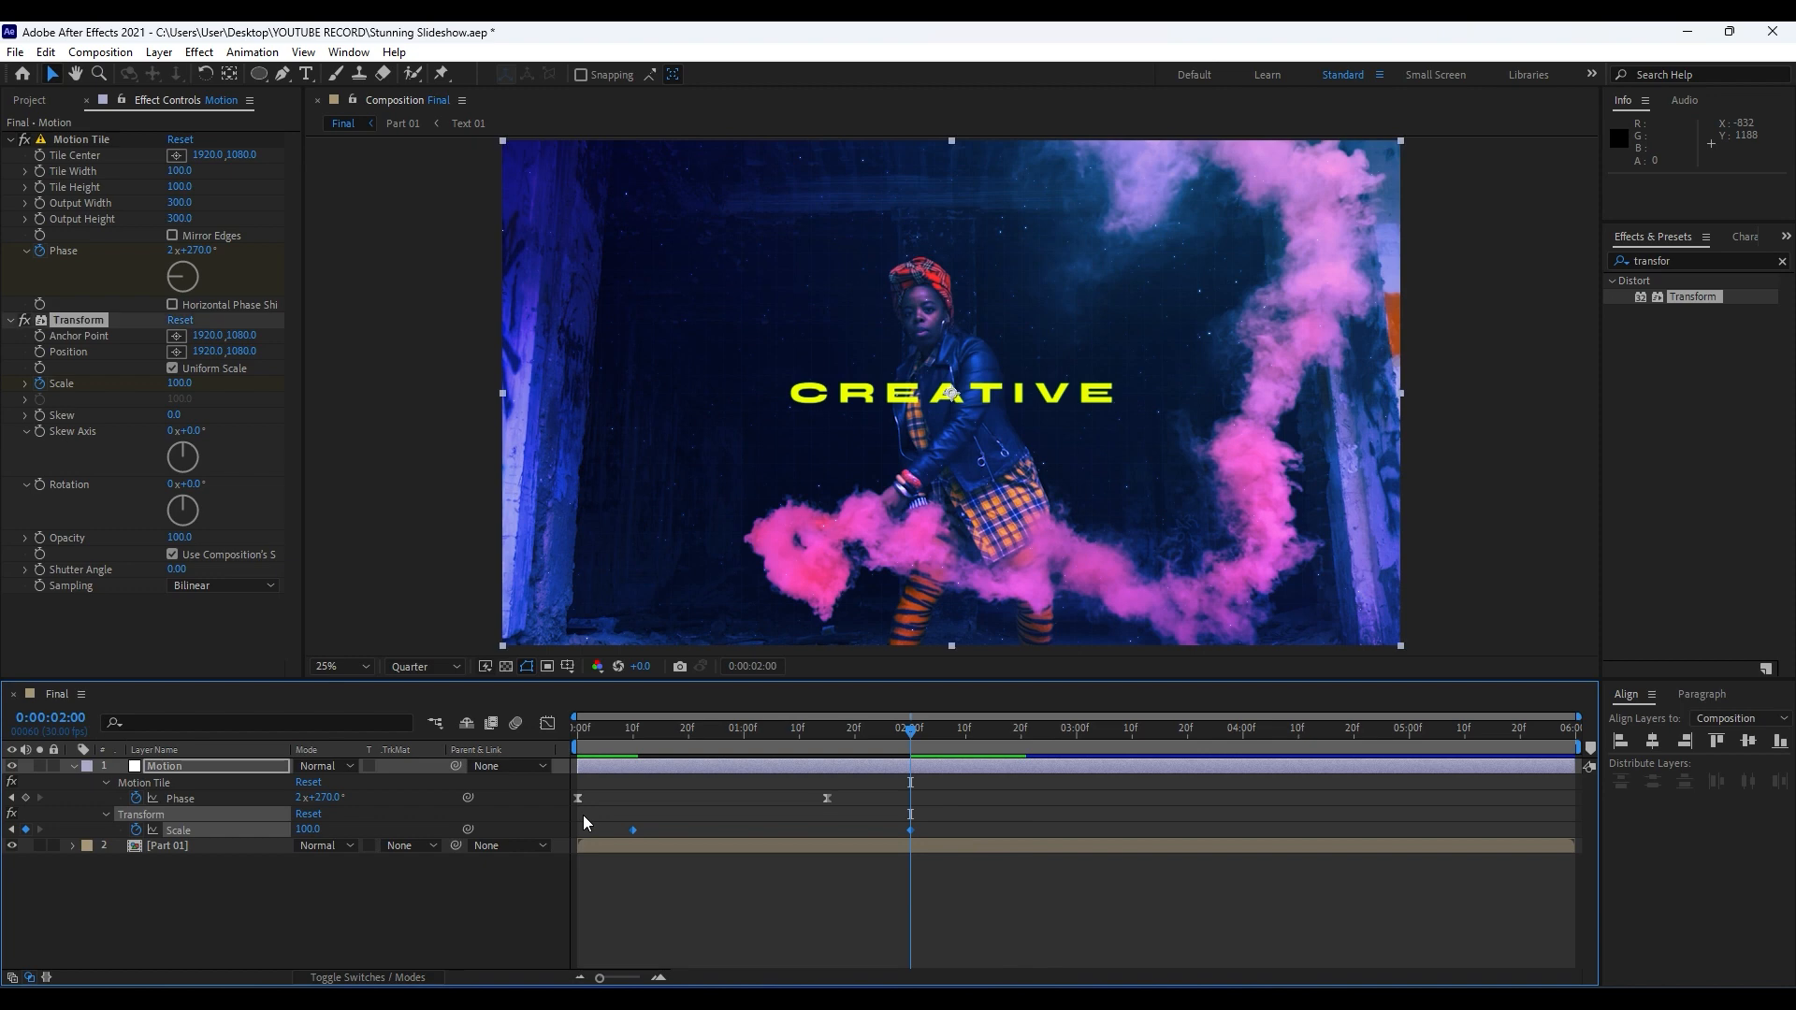
pyautogui.click(549, 724)
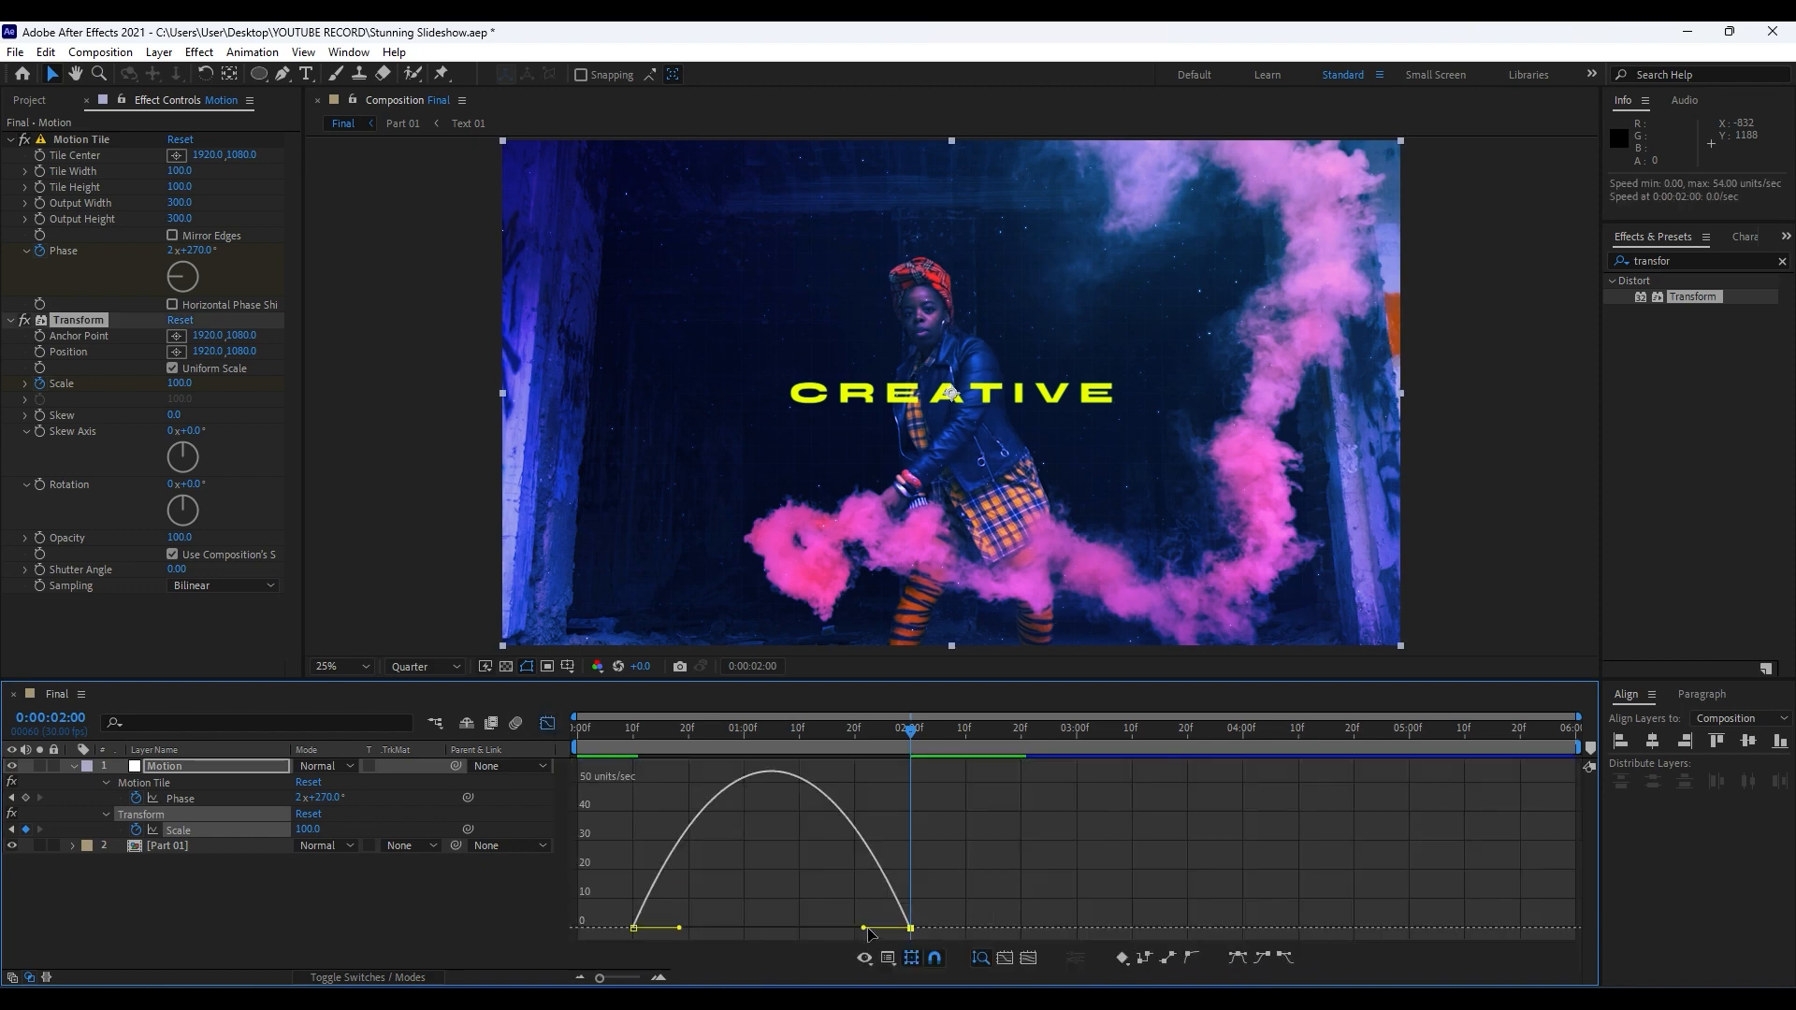
pyautogui.moveTo(866, 928); pyautogui.dragTo(721, 931)
pyautogui.click(546, 725)
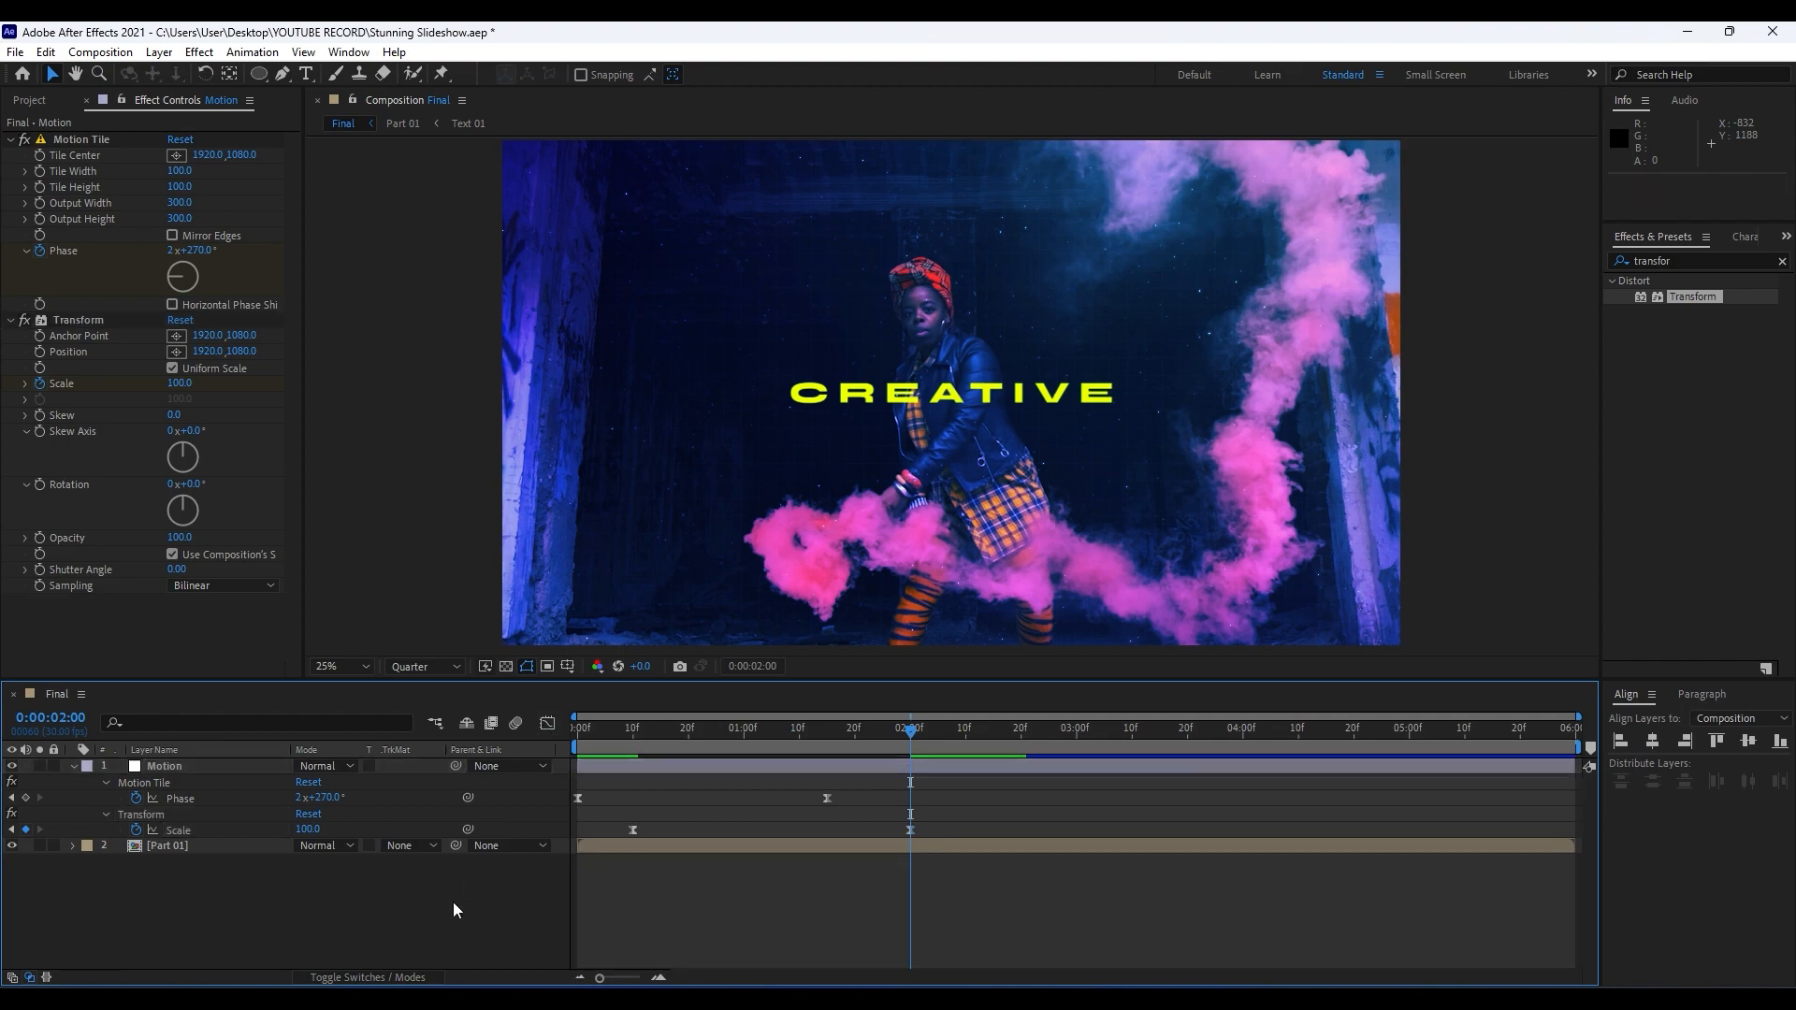
# Preview the combined tile slide and zoom animation, stop at 0:00:00:06, and collapse the Motion layer's properties.
pyautogui.press('space')
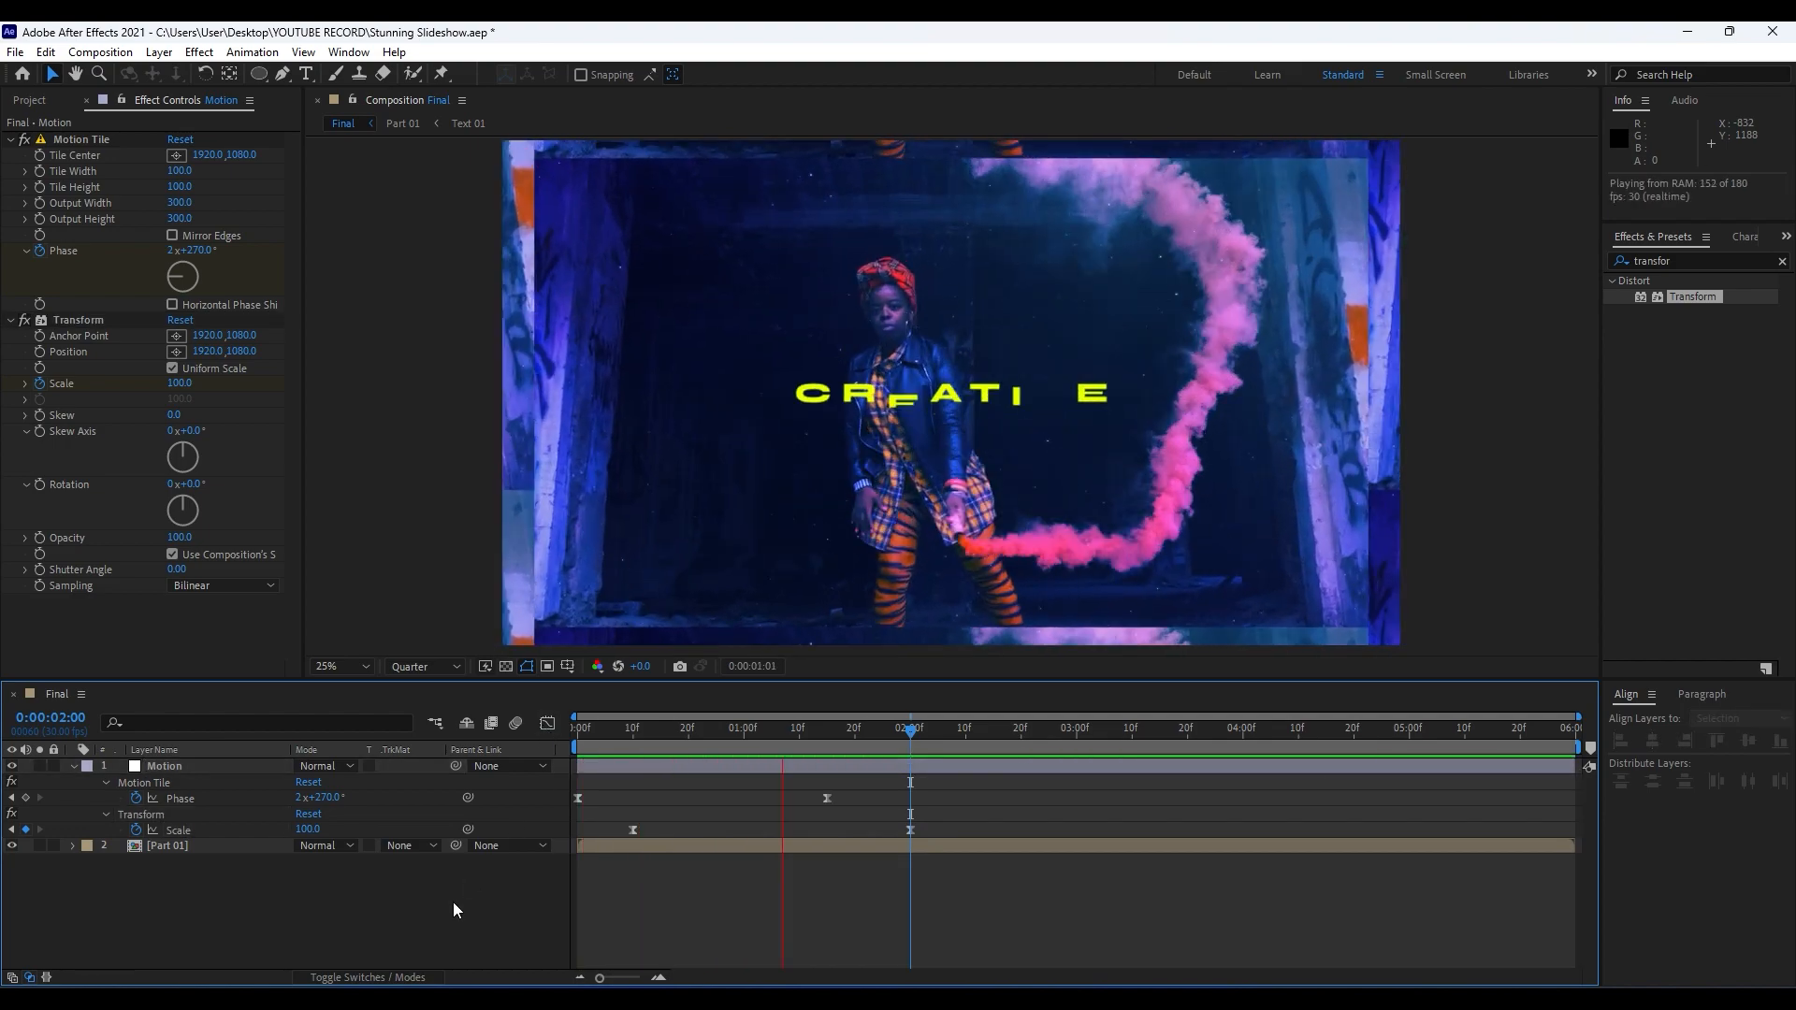
pyautogui.click(583, 739)
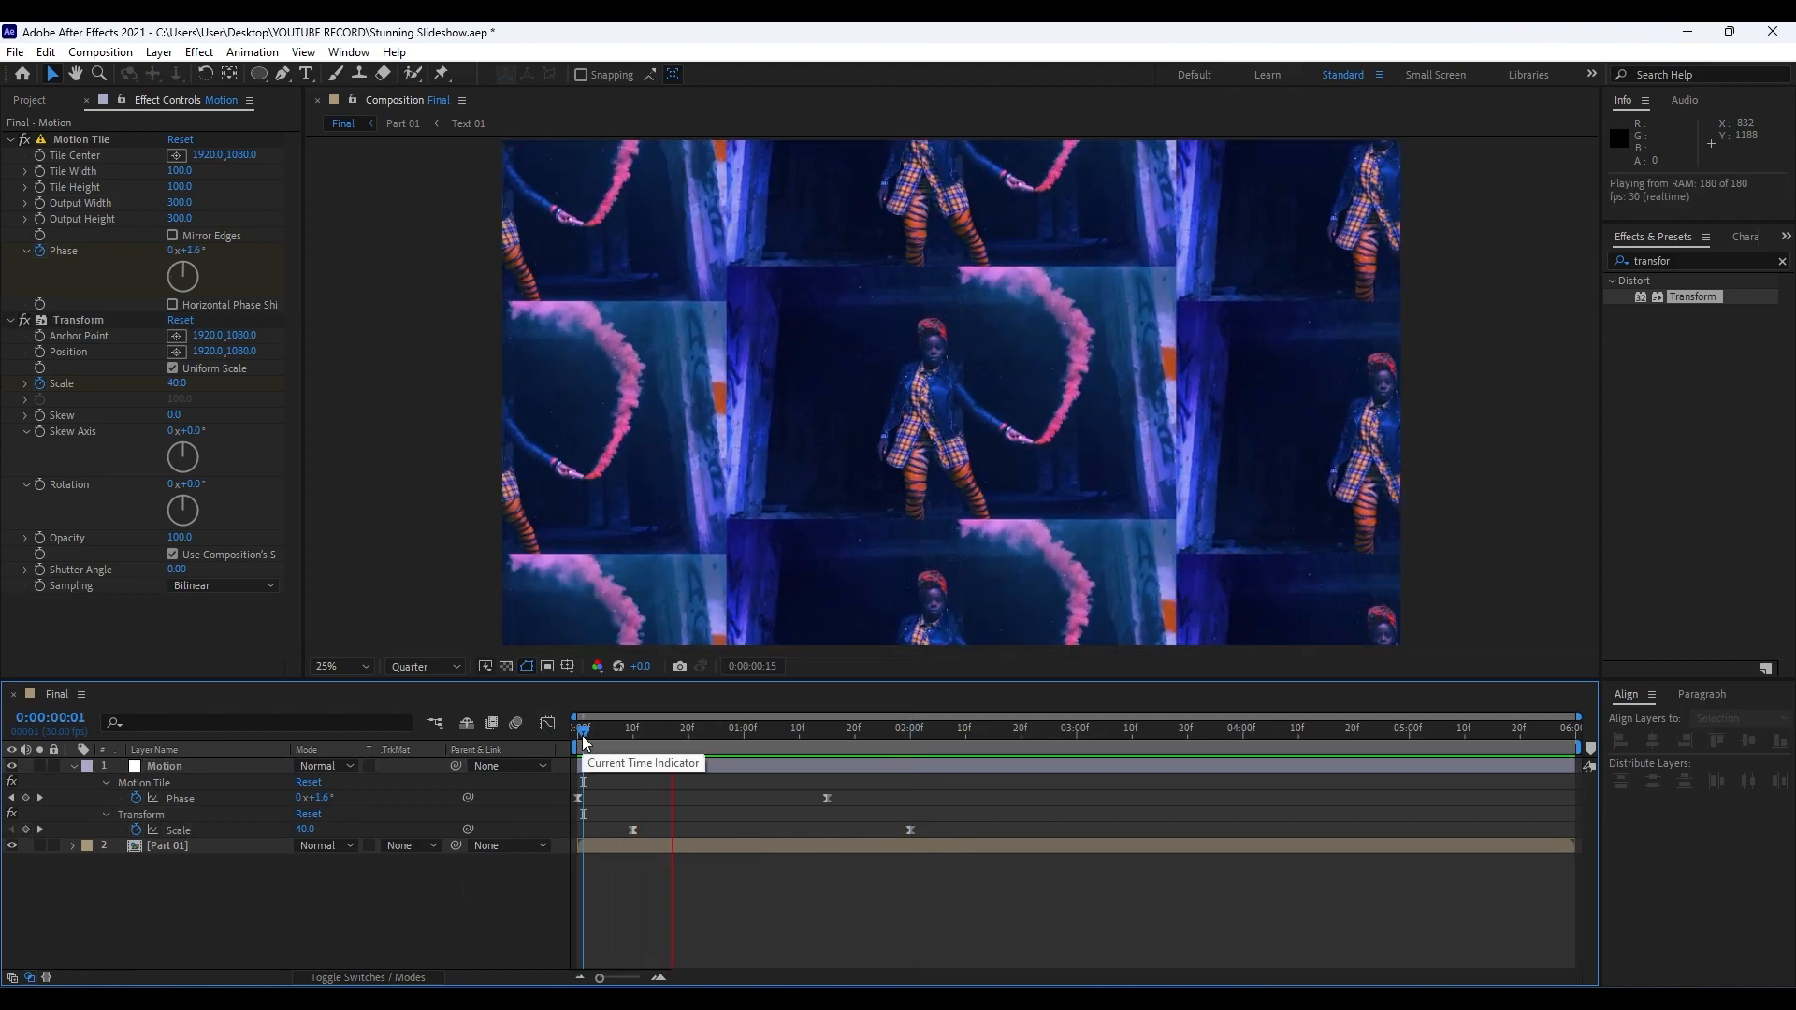
pyautogui.click(611, 730)
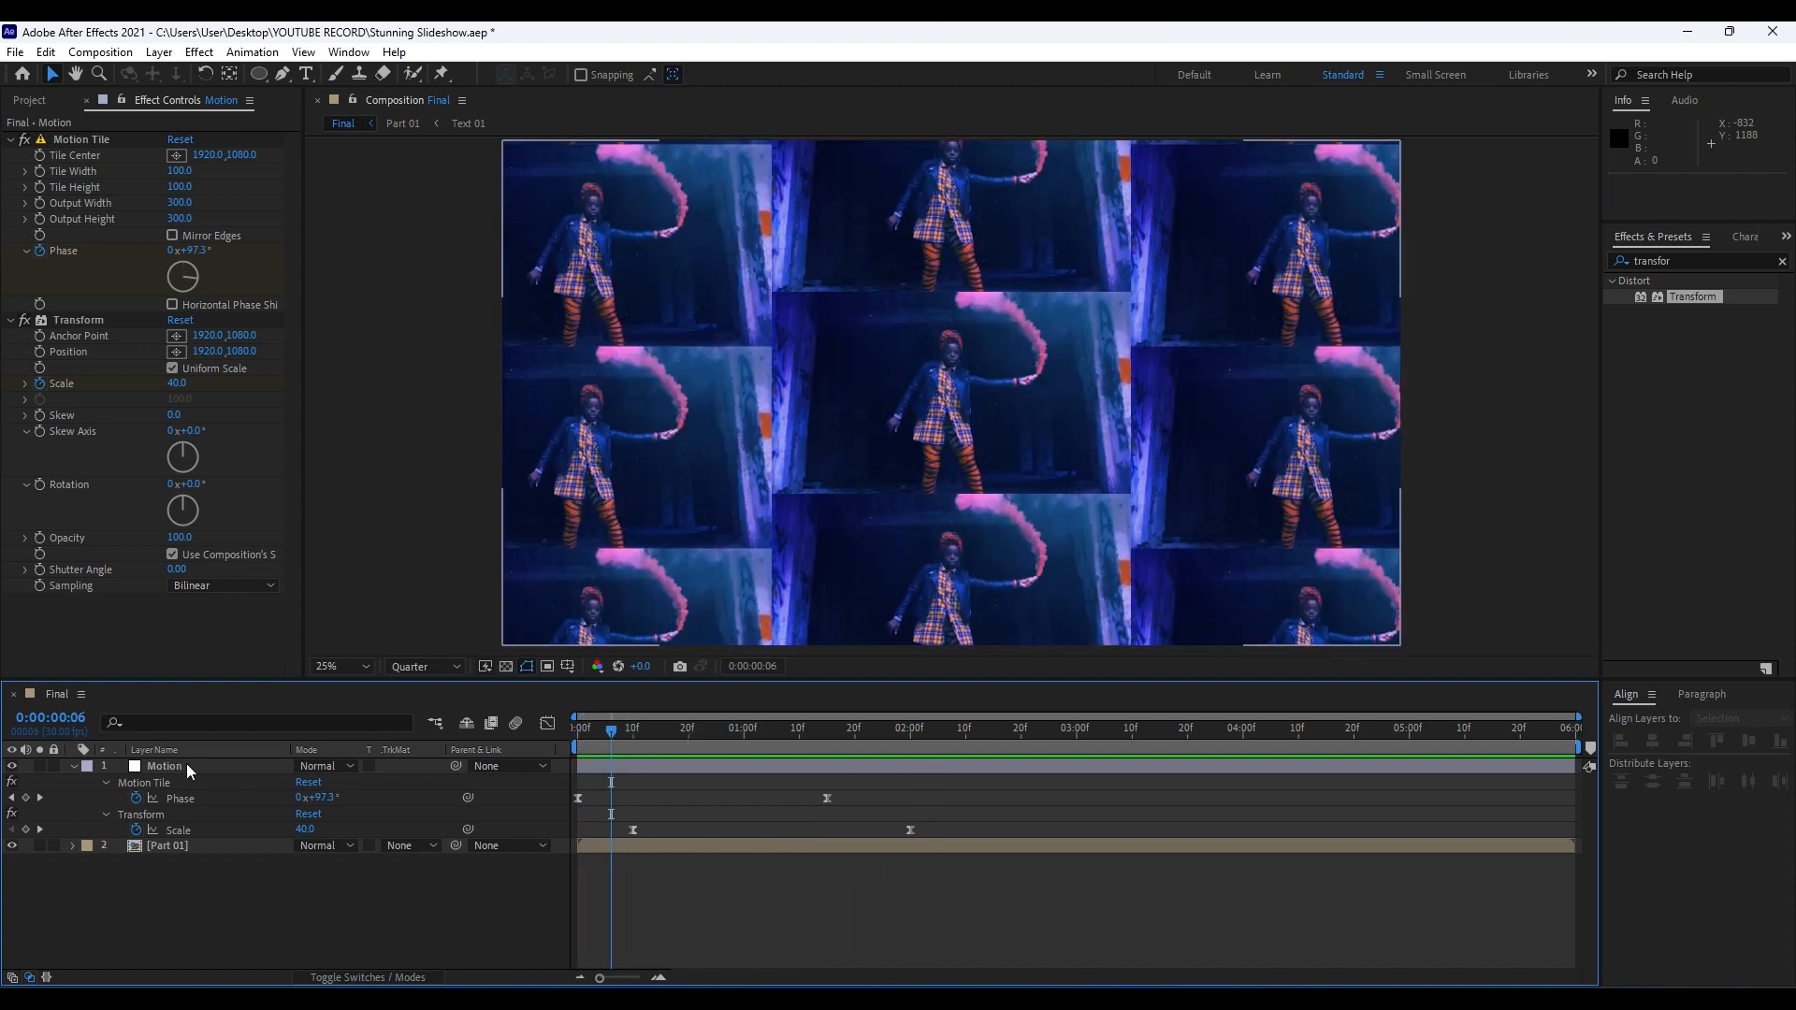
pyautogui.click(76, 767)
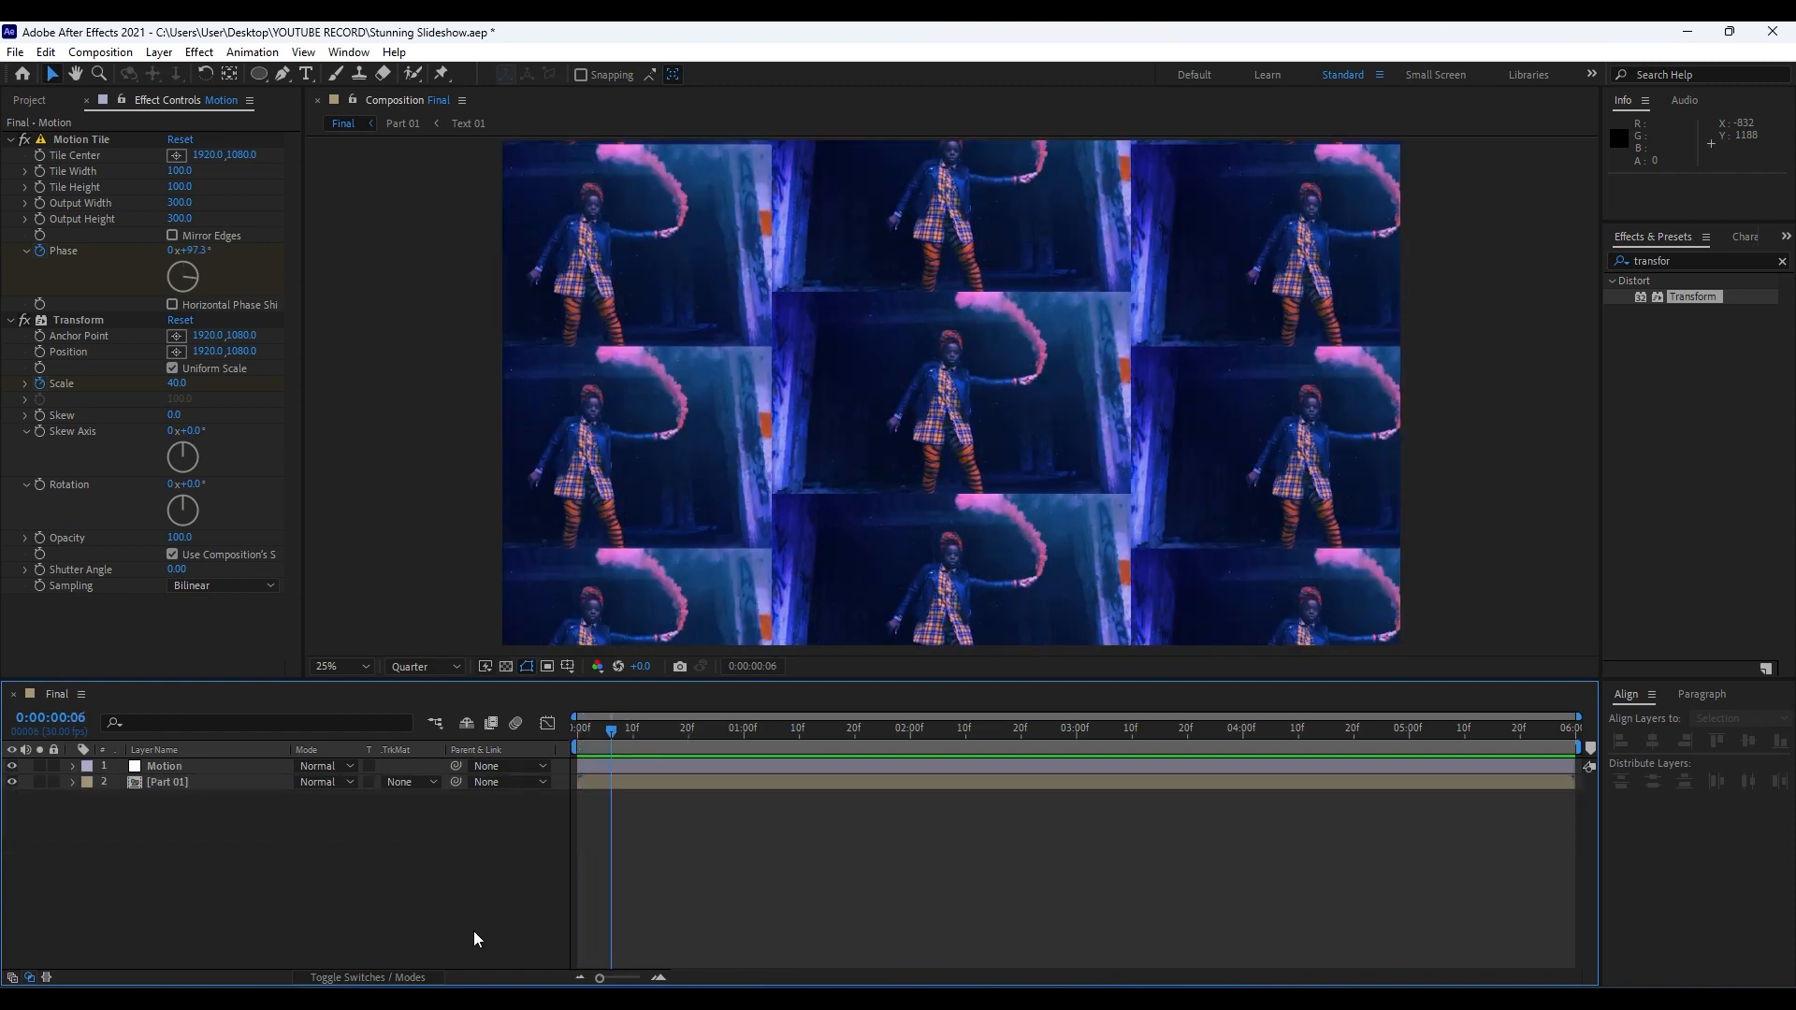
# Split the Motion layer at 0:00:02:01, just after its last Scale keyframe, and delete the later part.
pyautogui.click(181, 767)
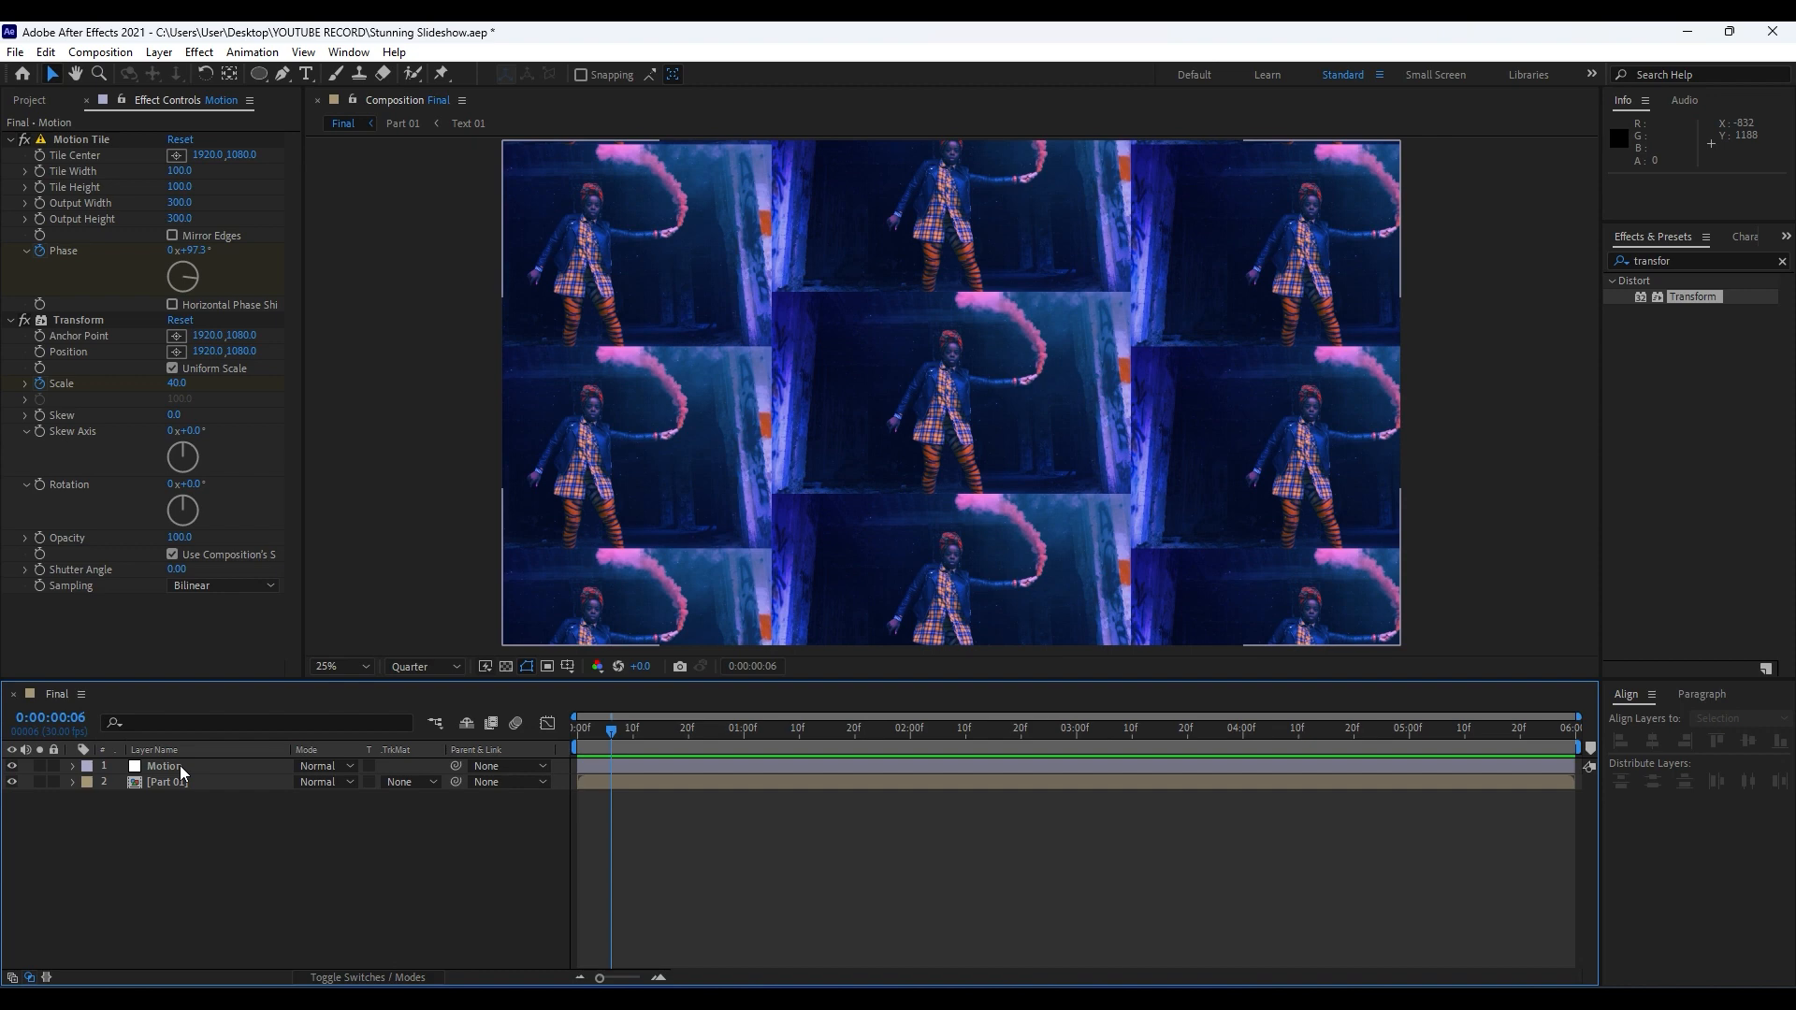
pyautogui.click(180, 765)
pyautogui.press('u')
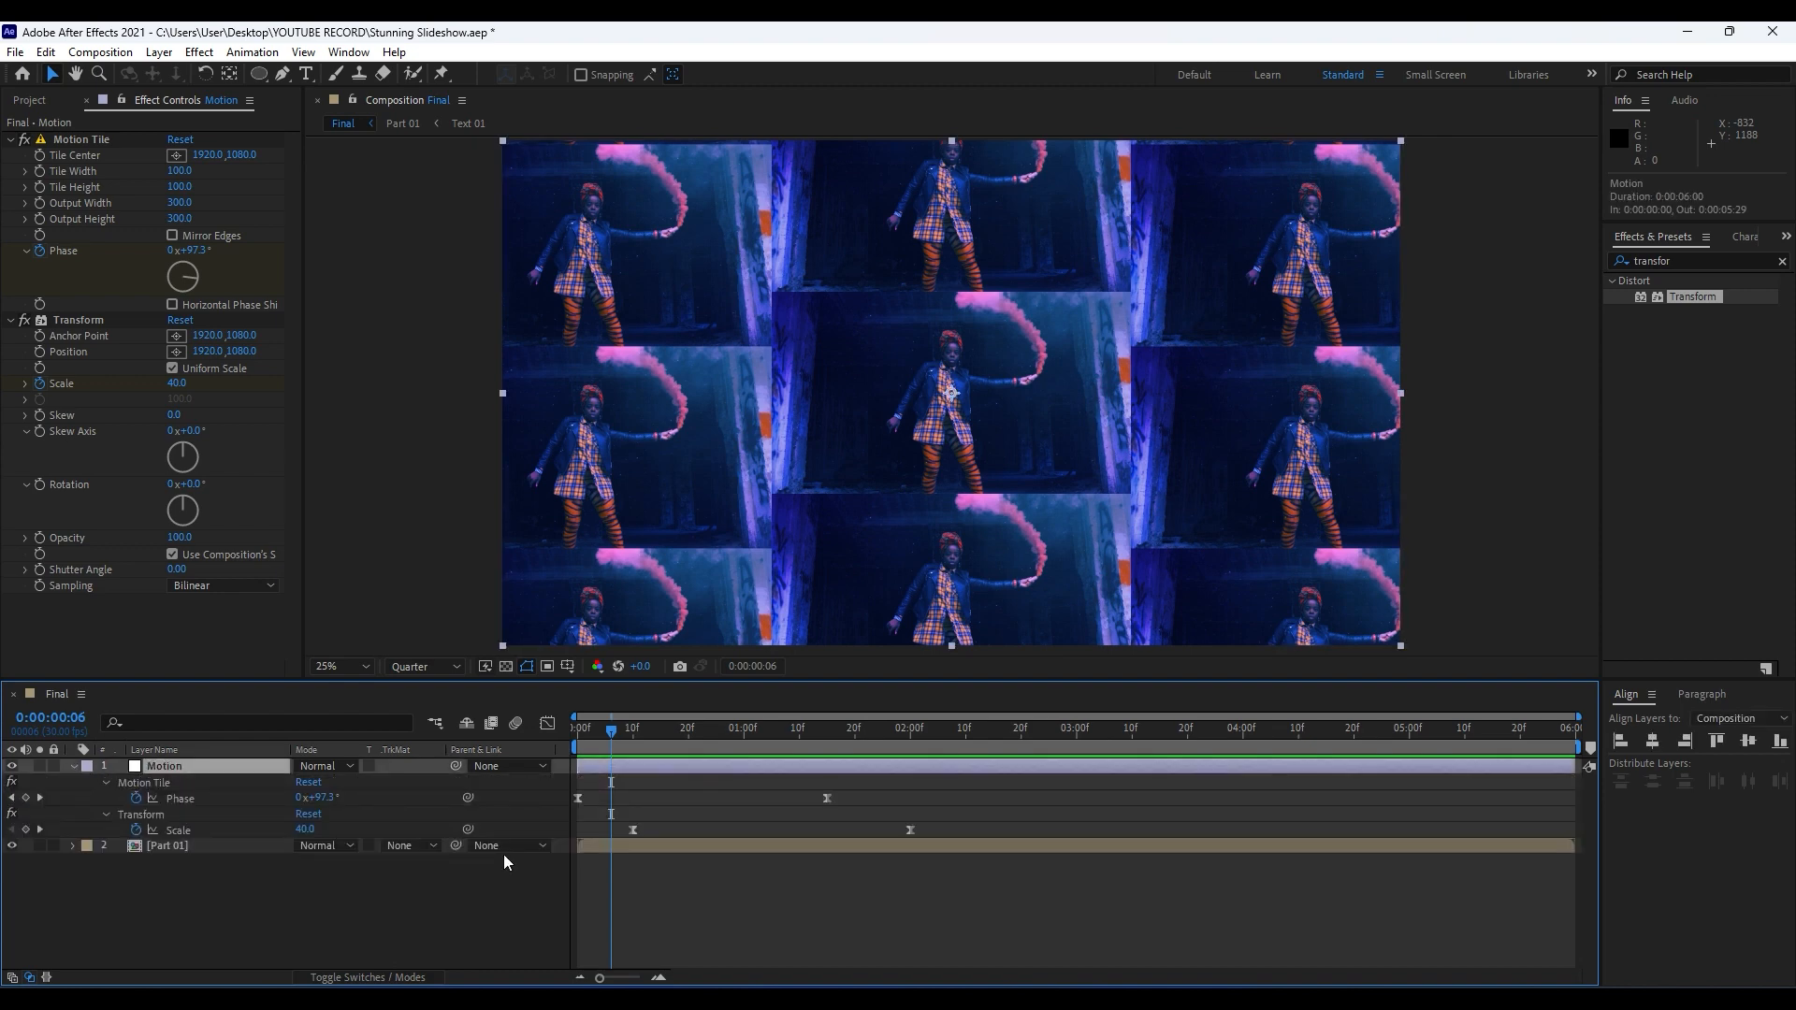
pyautogui.moveTo(767, 748); pyautogui.dragTo(917, 744)
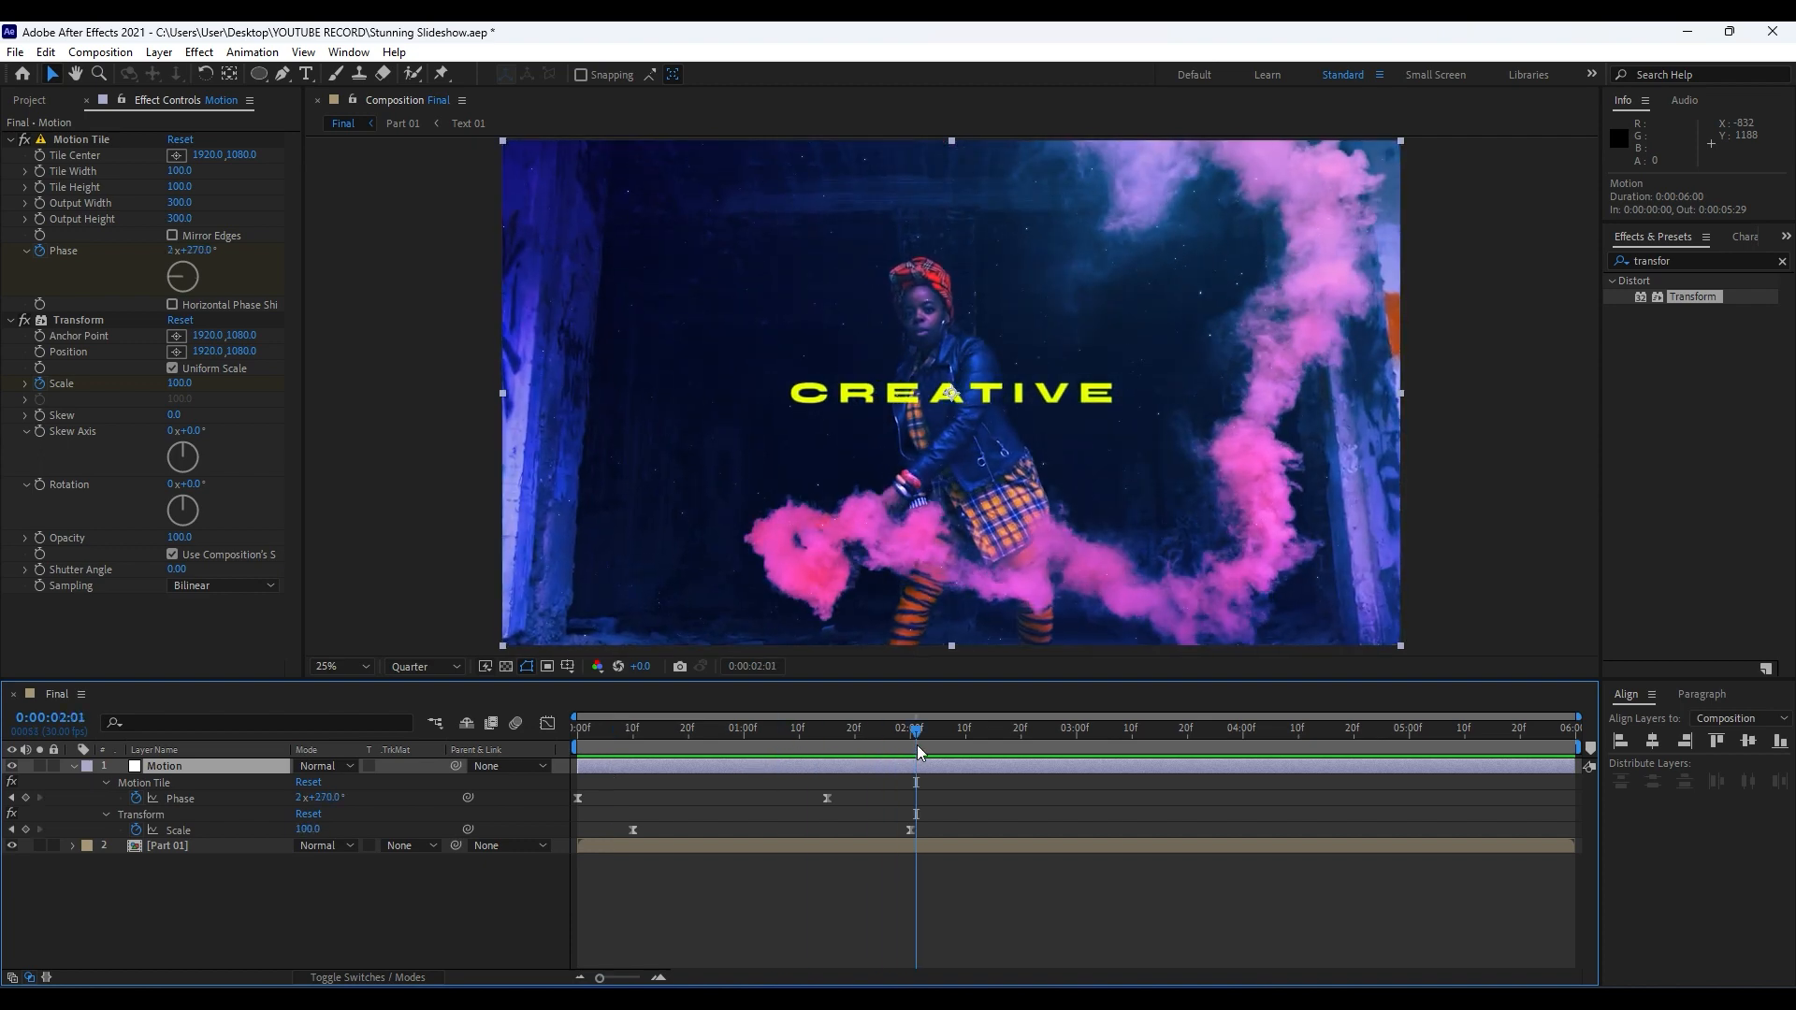
pyautogui.hotkey('ctrl', 'shift', 'd')
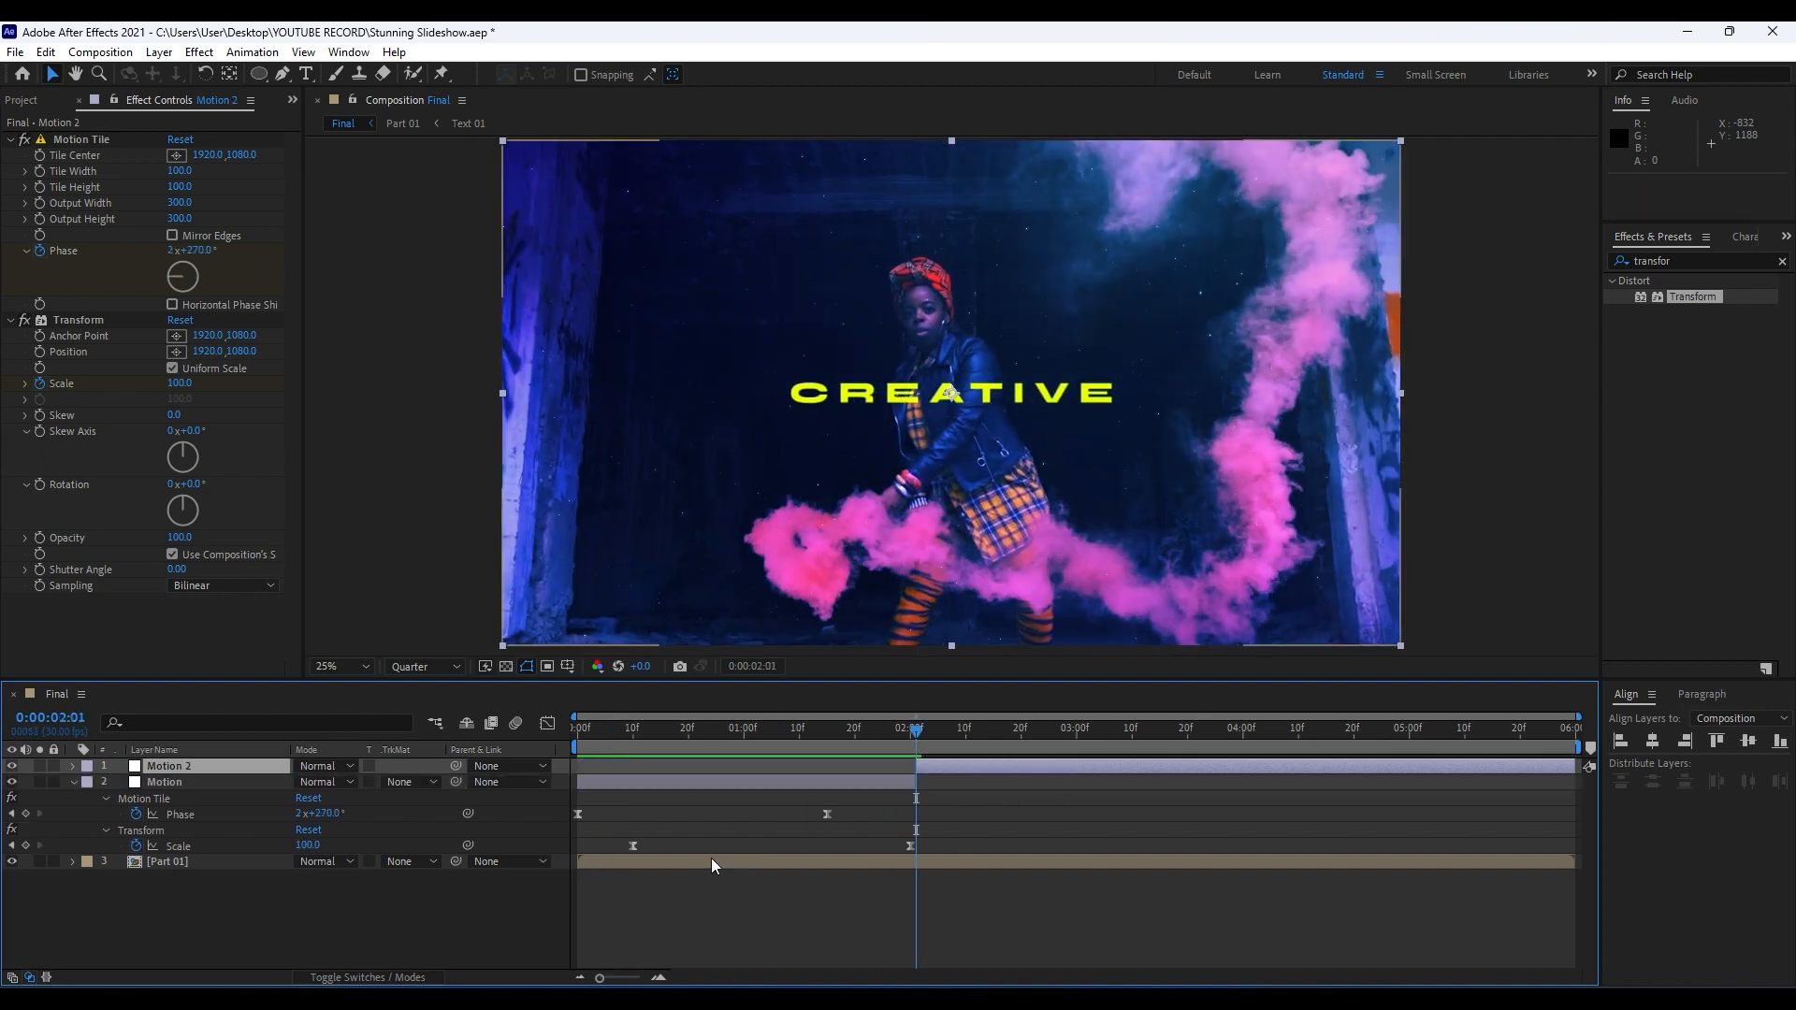
pyautogui.click(183, 764)
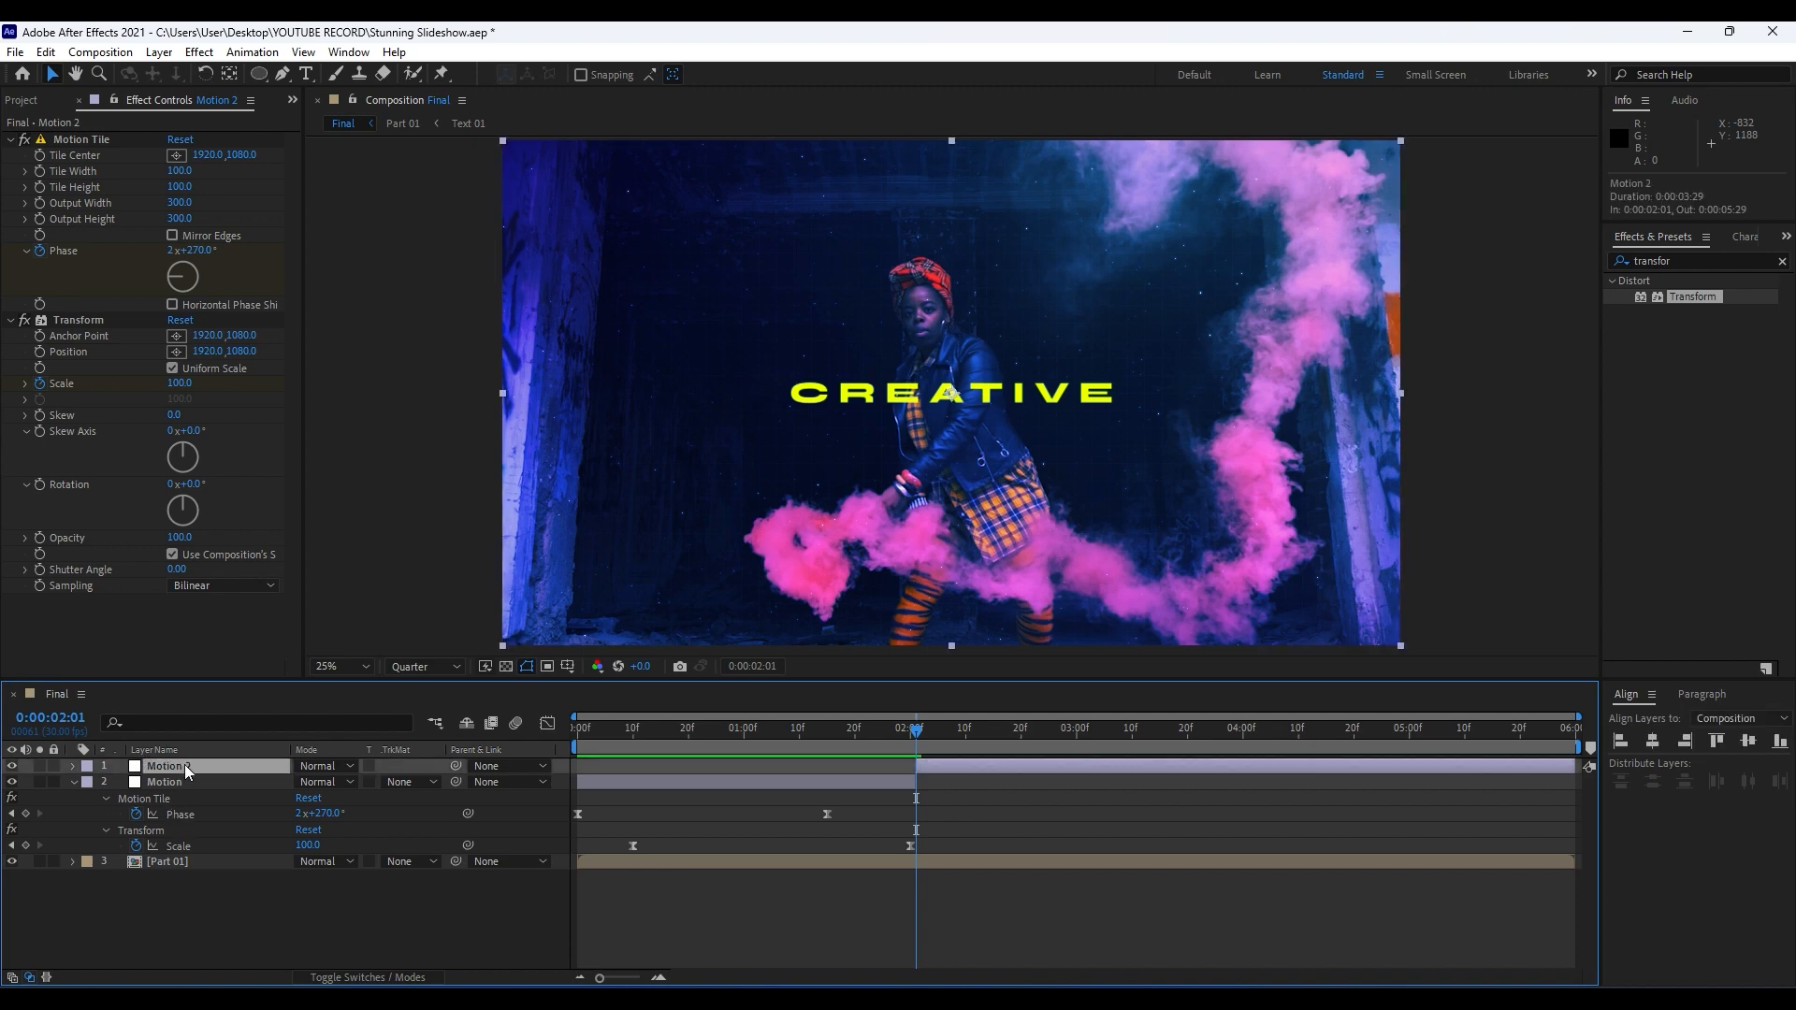
pyautogui.press('Delete')
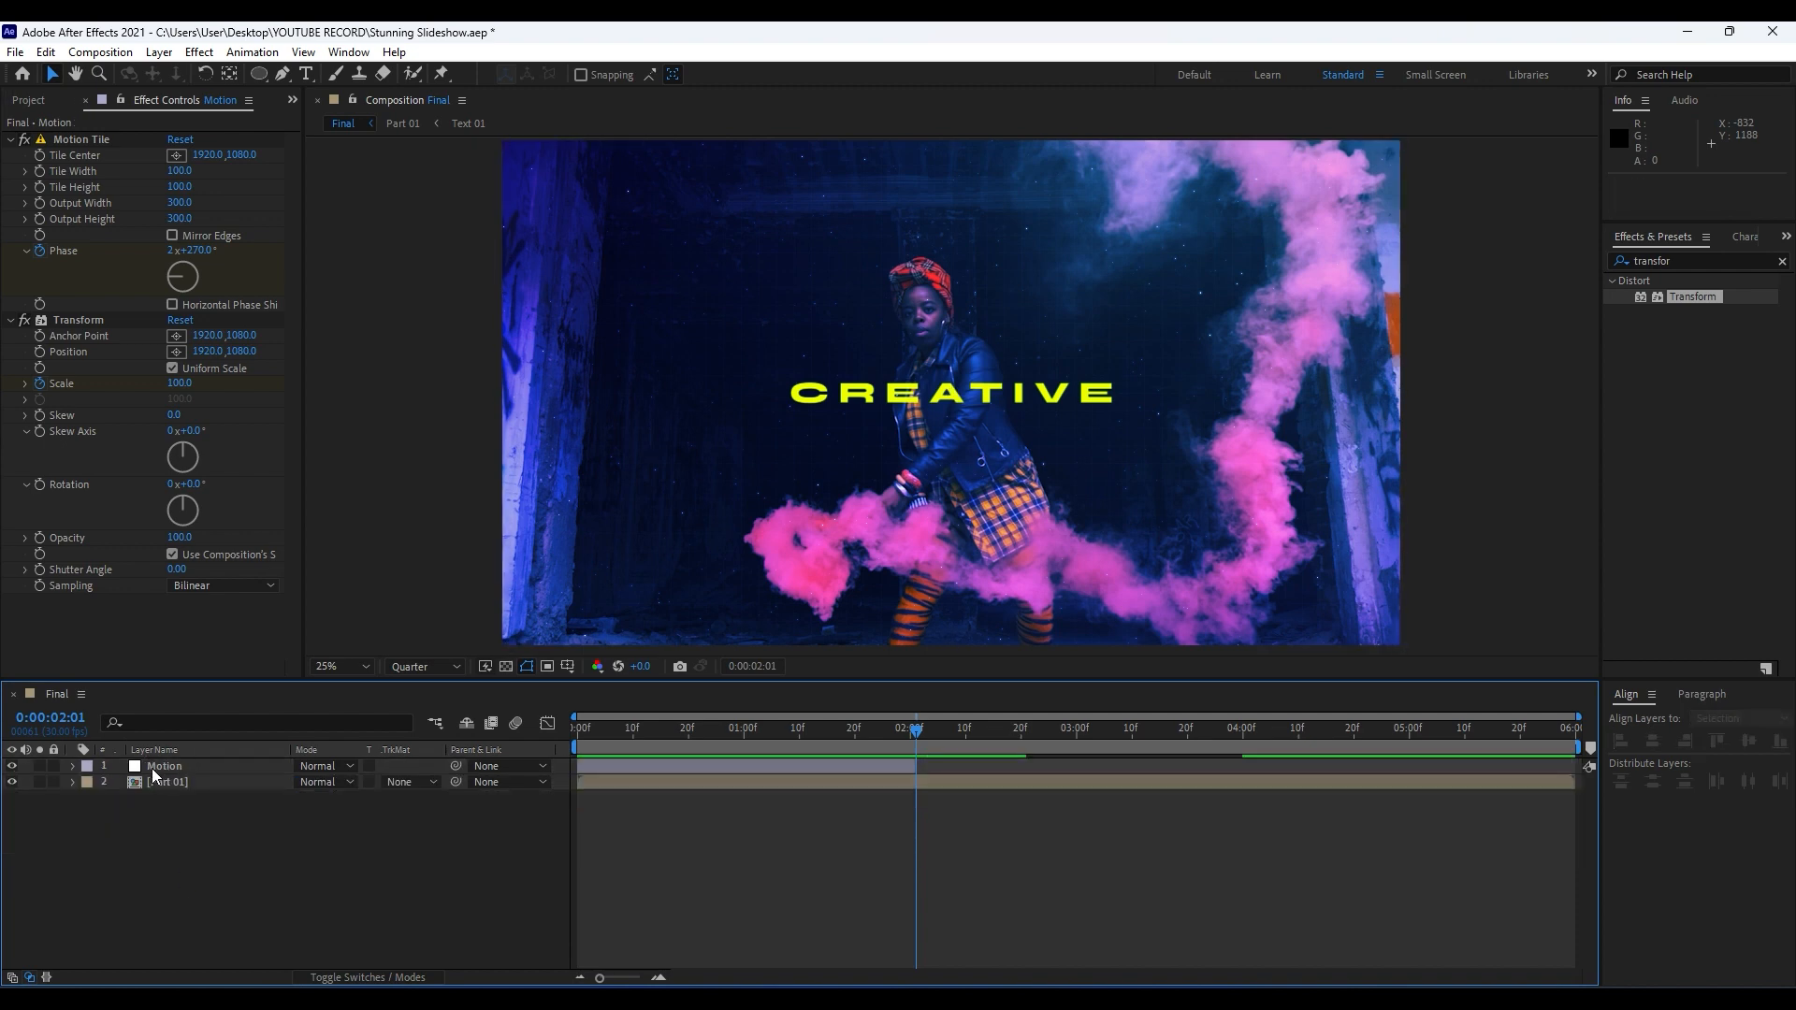
# Duplicate the Motion layer and shift the copy so it starts at 0:00:02:01, where the original ends.
pyautogui.click(165, 768)
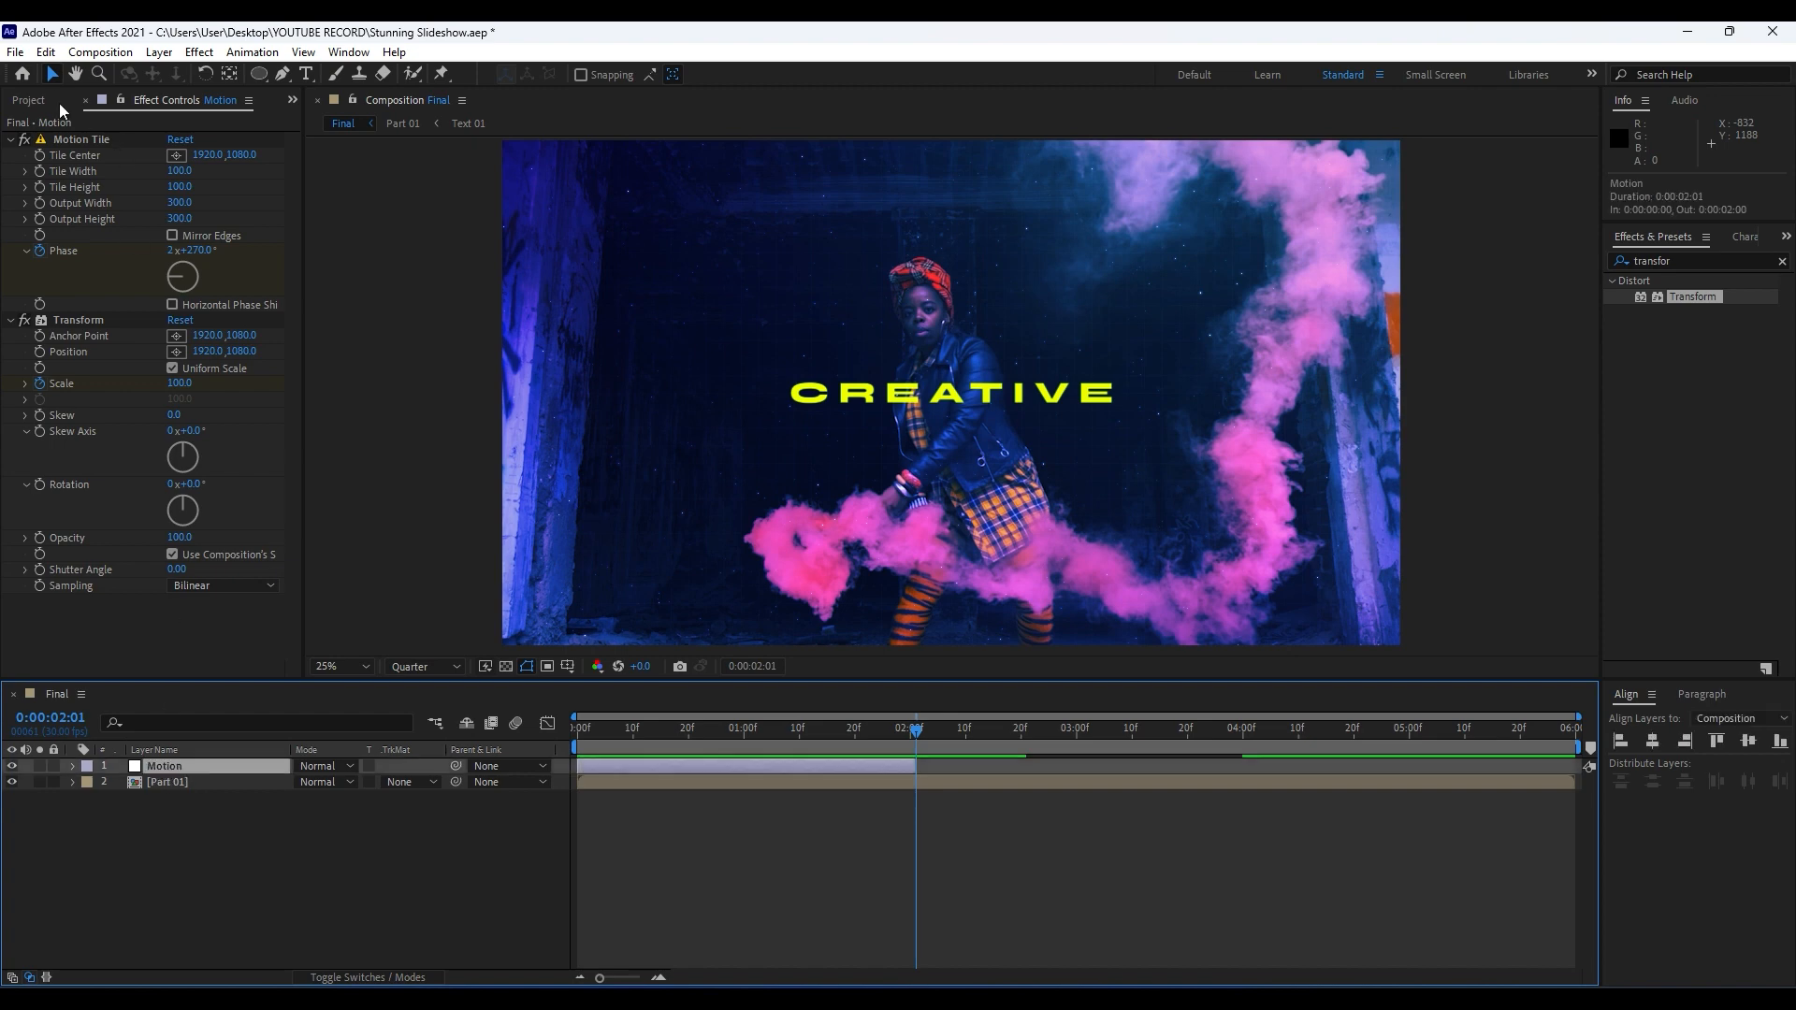
pyautogui.click(45, 53)
pyautogui.click(111, 298)
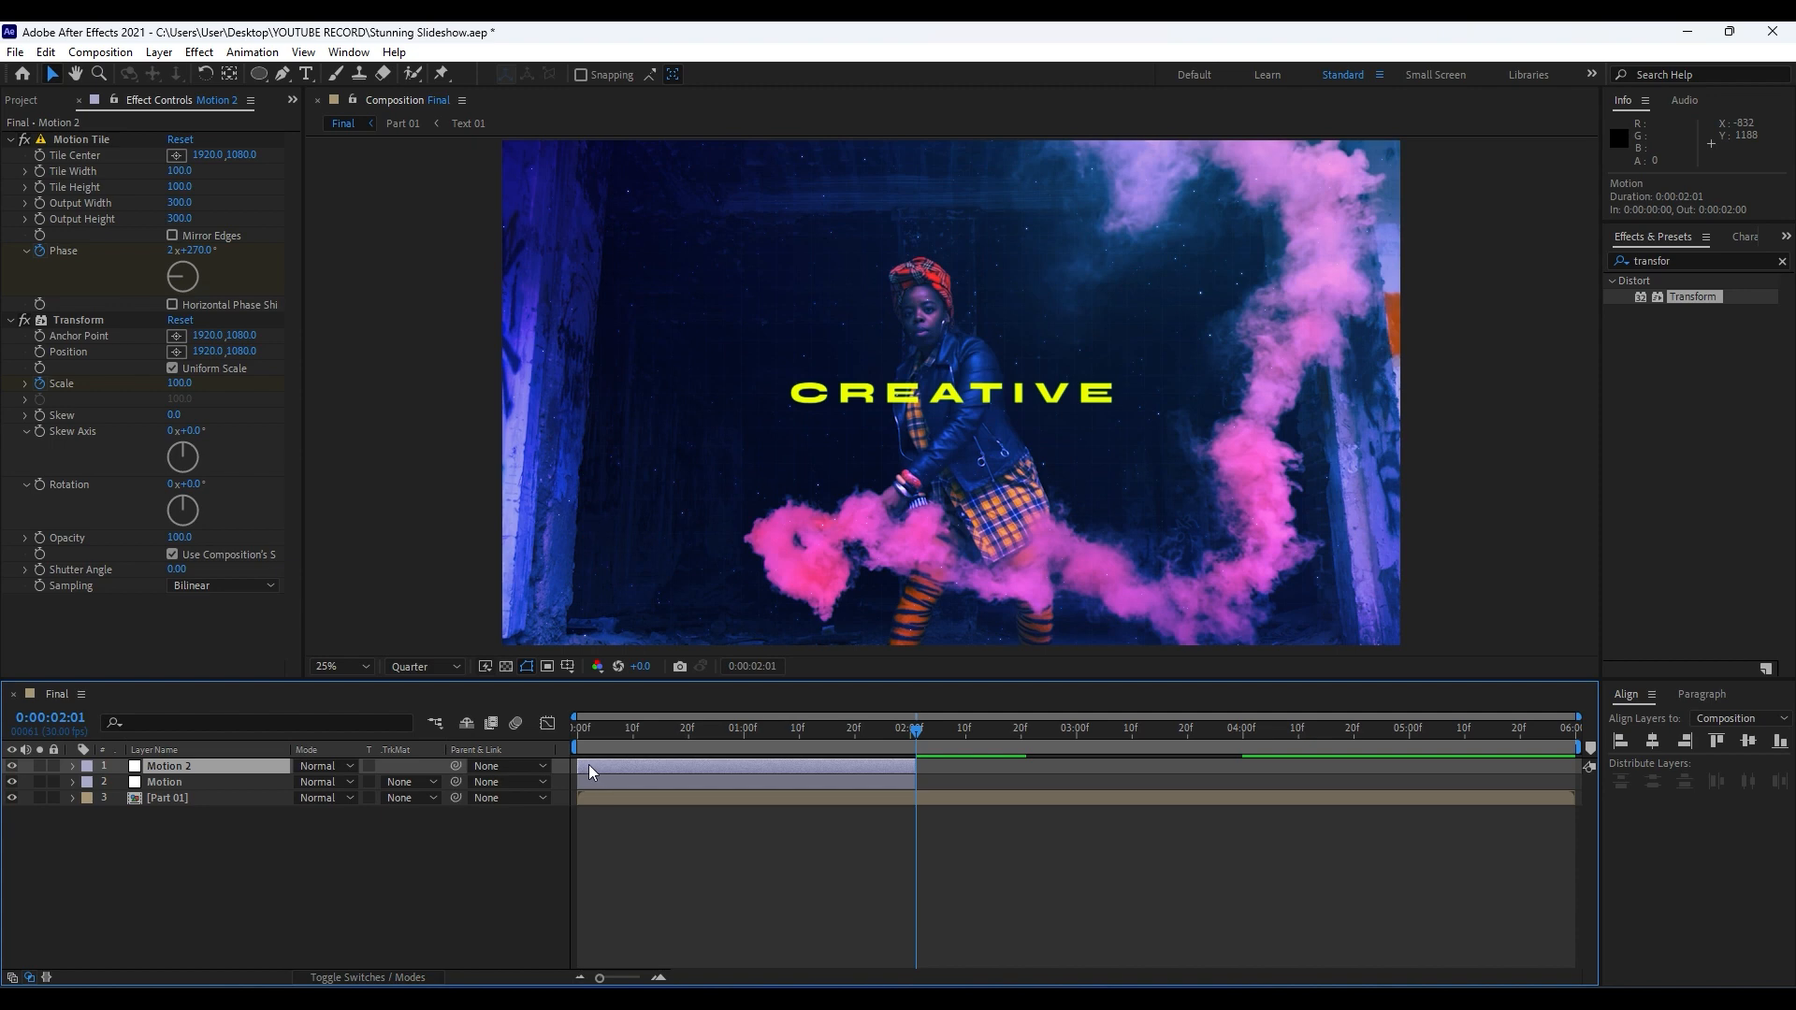
pyautogui.moveTo(588, 766); pyautogui.dragTo(924, 772)
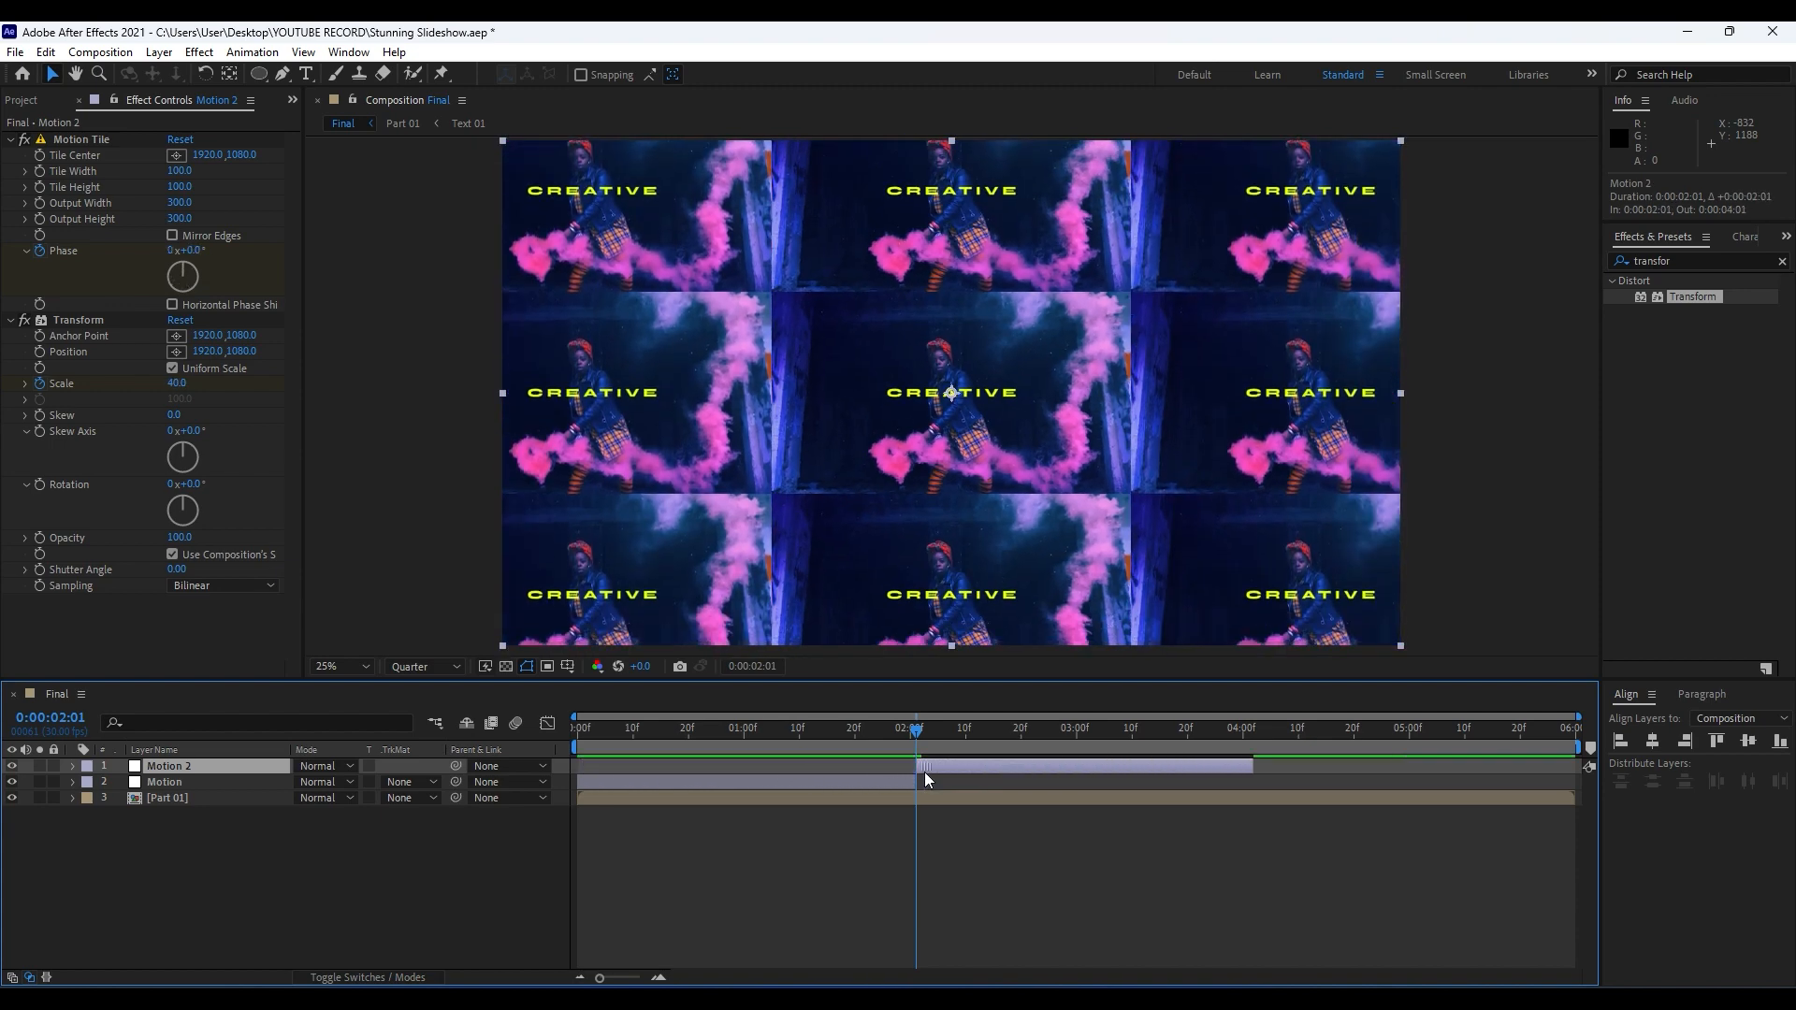
pyautogui.click(290, 902)
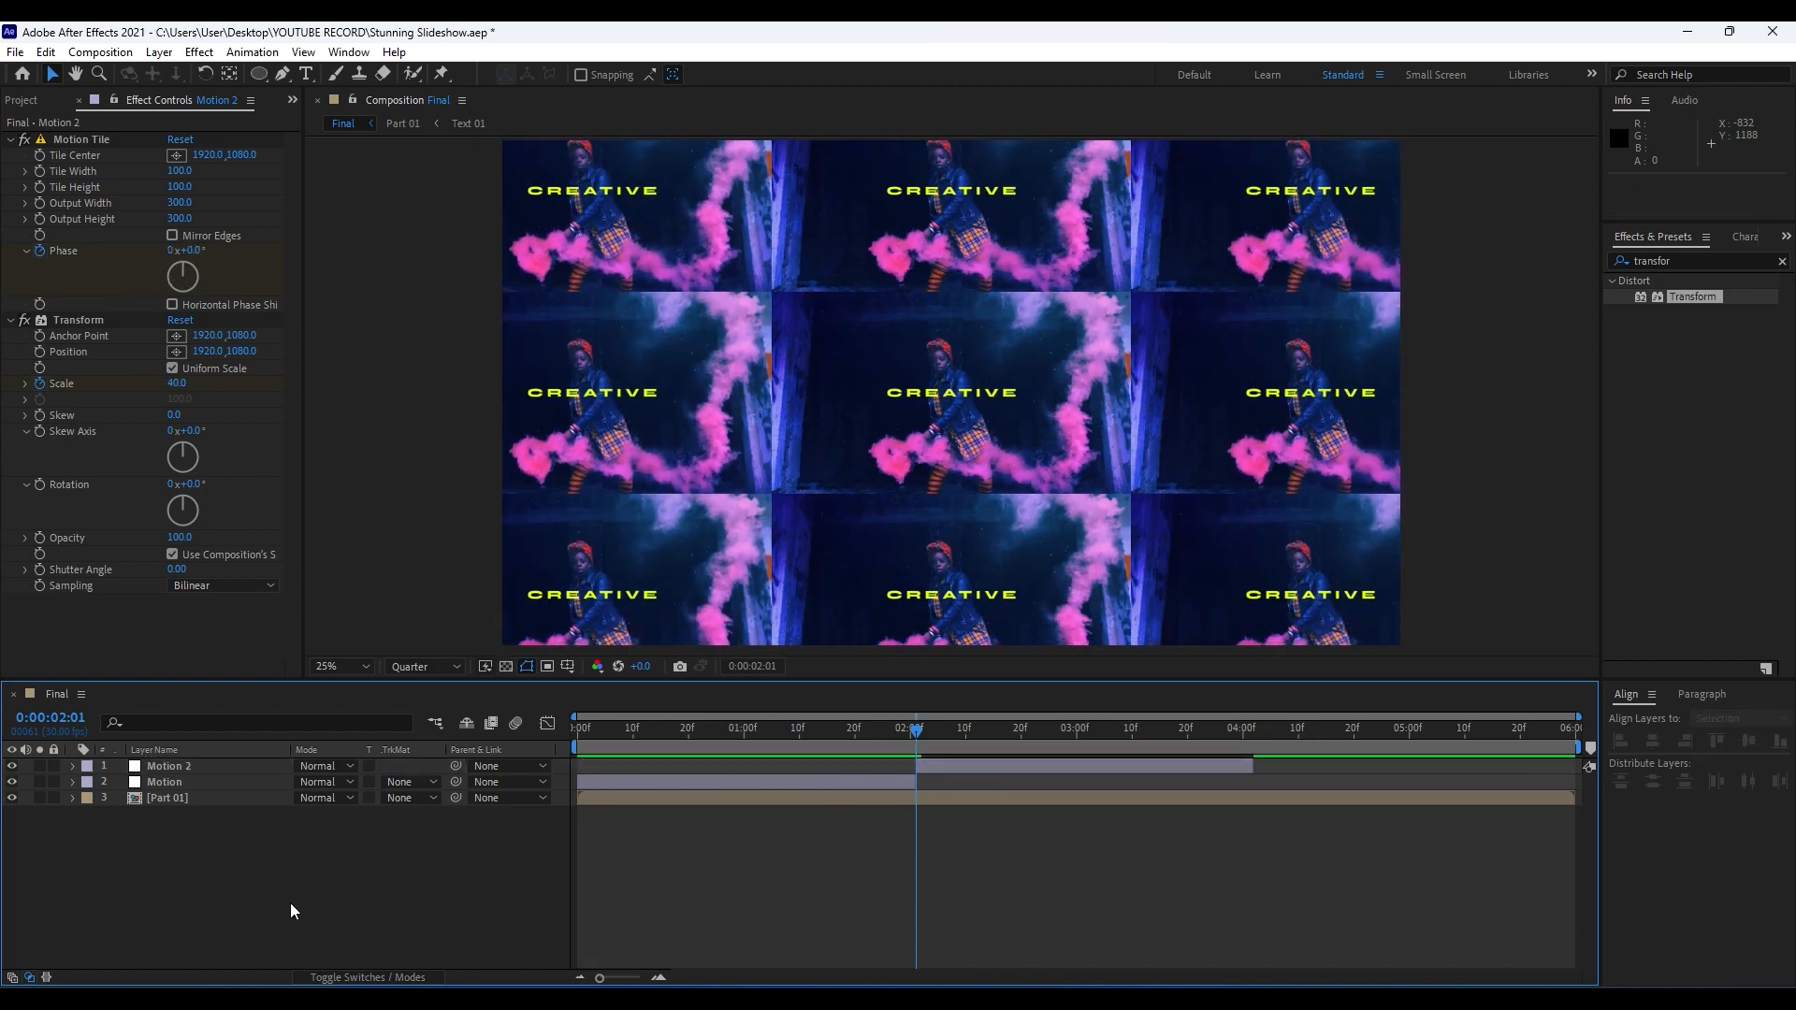
# Enable Horizontal Phase Shift in the duplicated Motion layer's Motion Tile effect and preview the sideways tile movement up to 0:00:02:22.
pyautogui.click(174, 767)
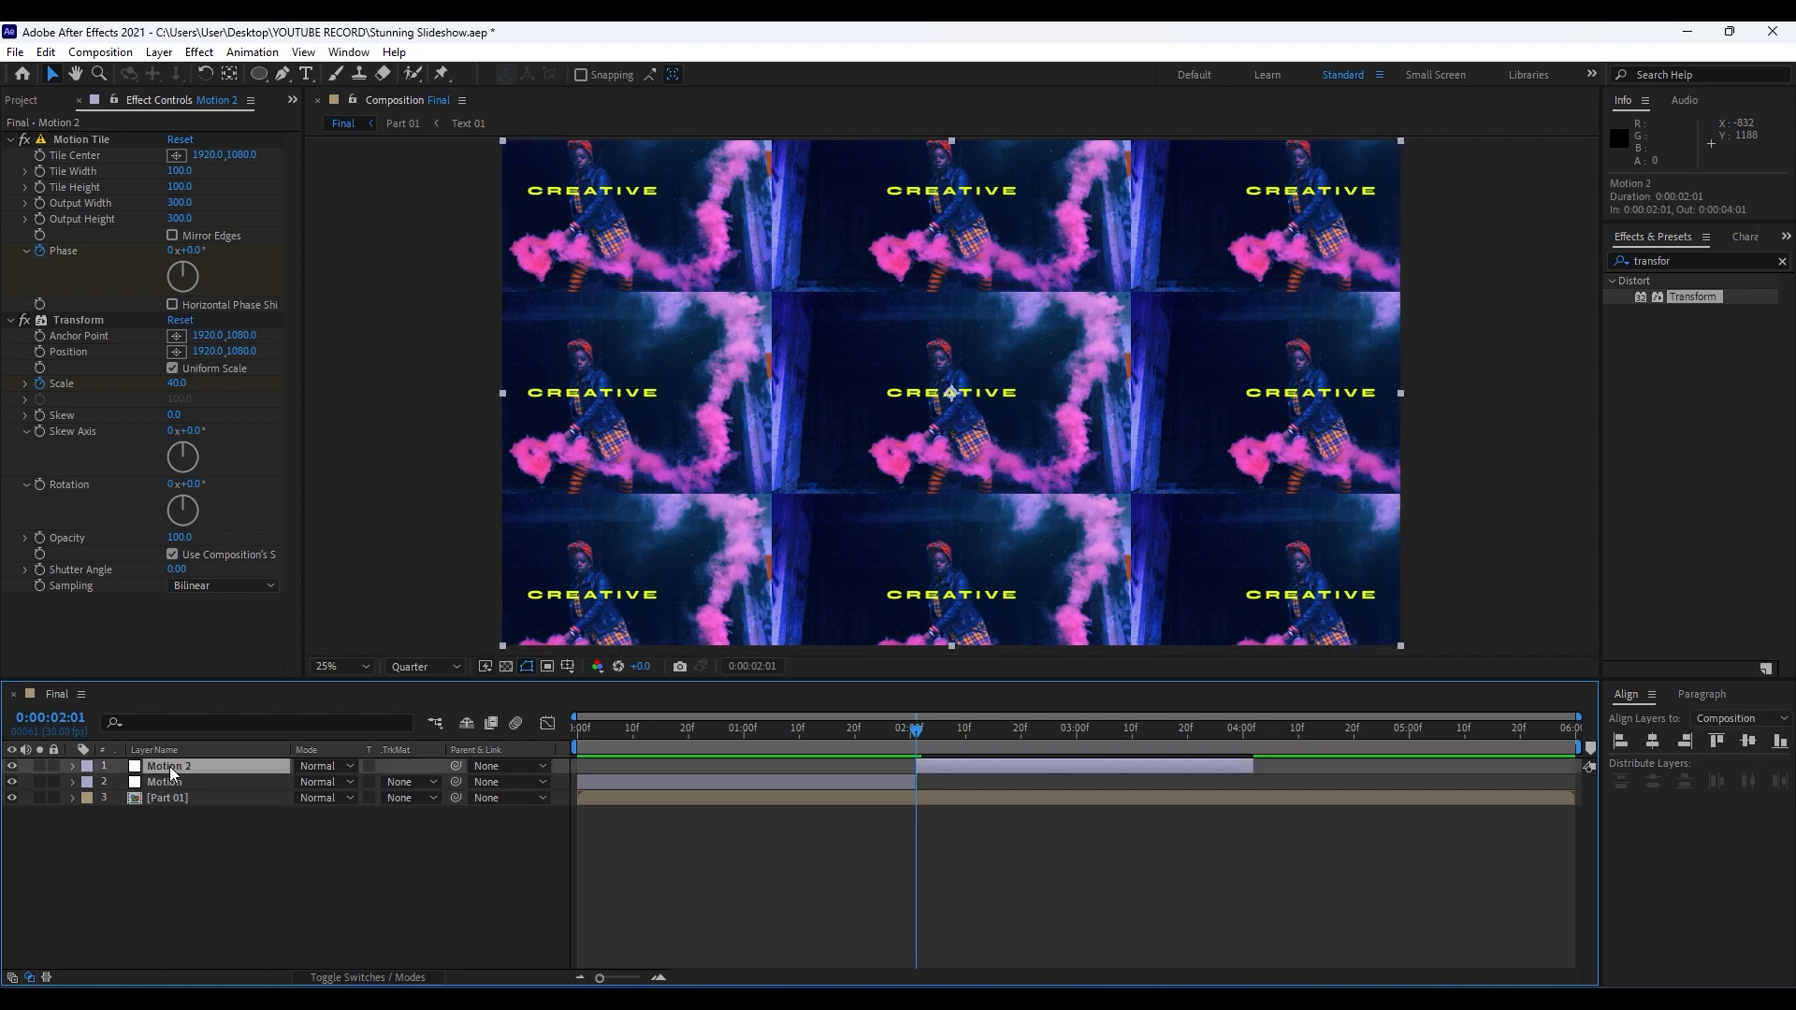
pyautogui.click(172, 305)
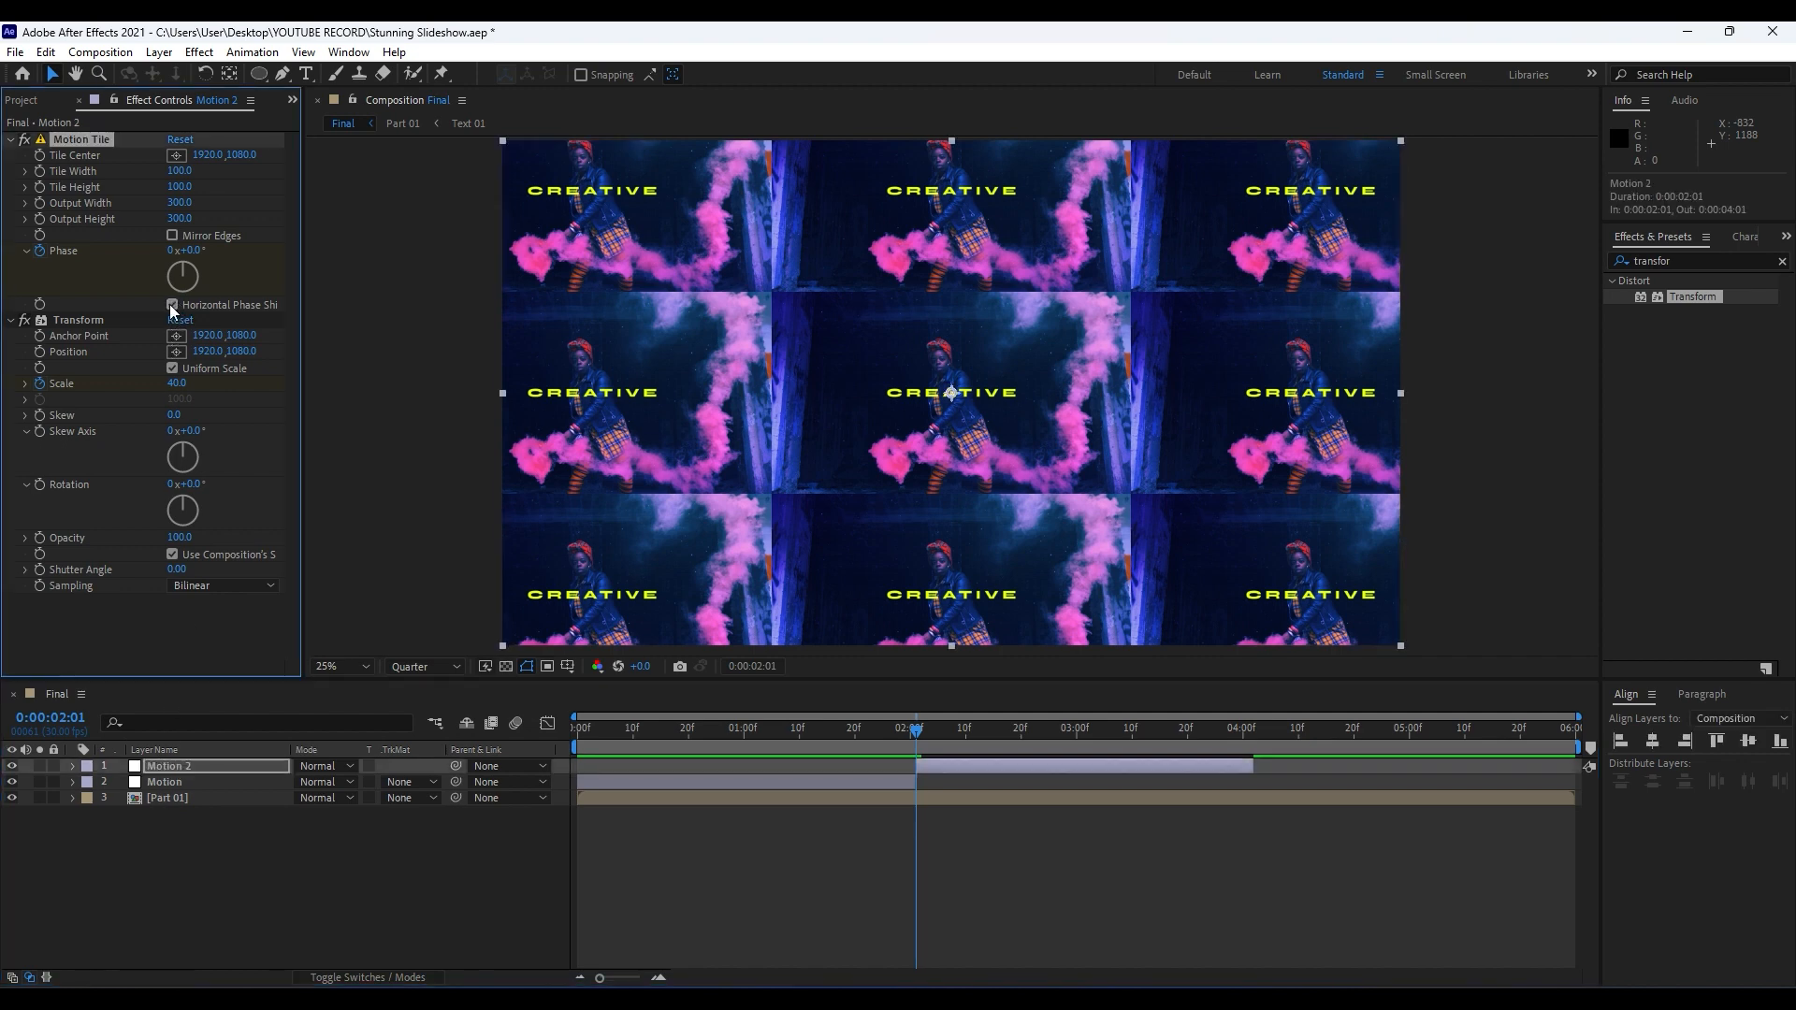
pyautogui.click(329, 865)
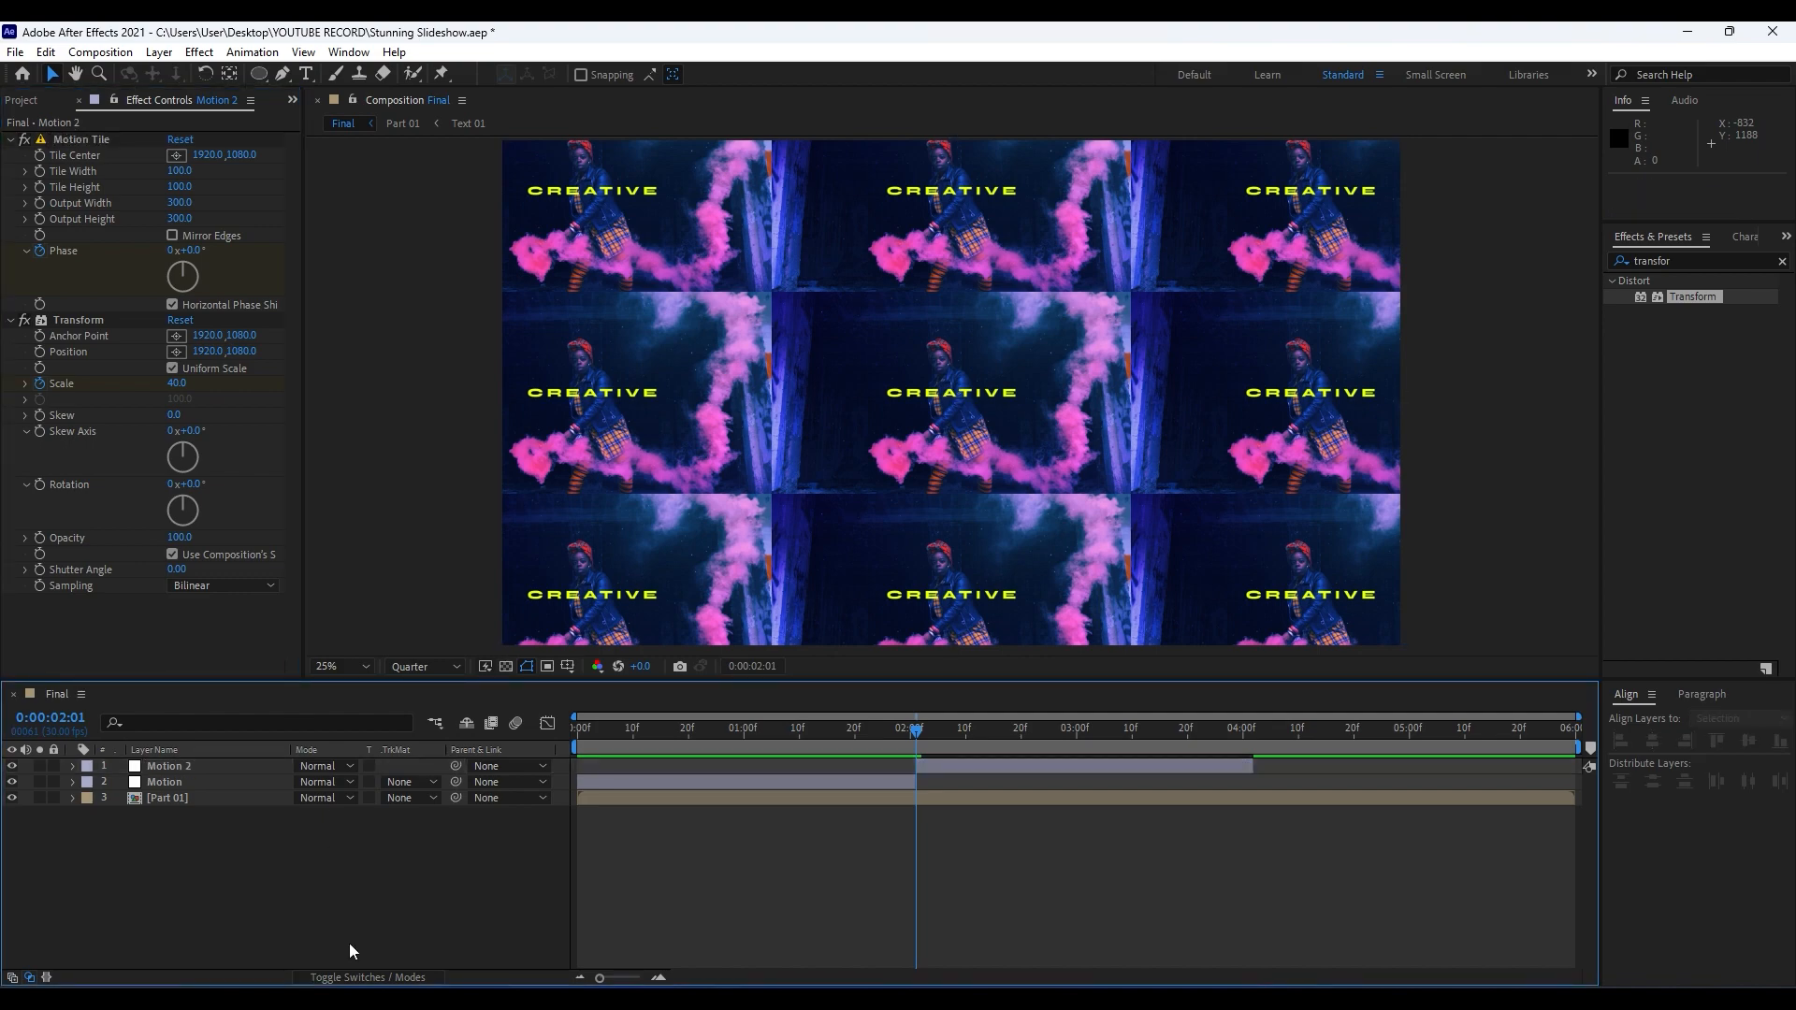
pyautogui.press('space')
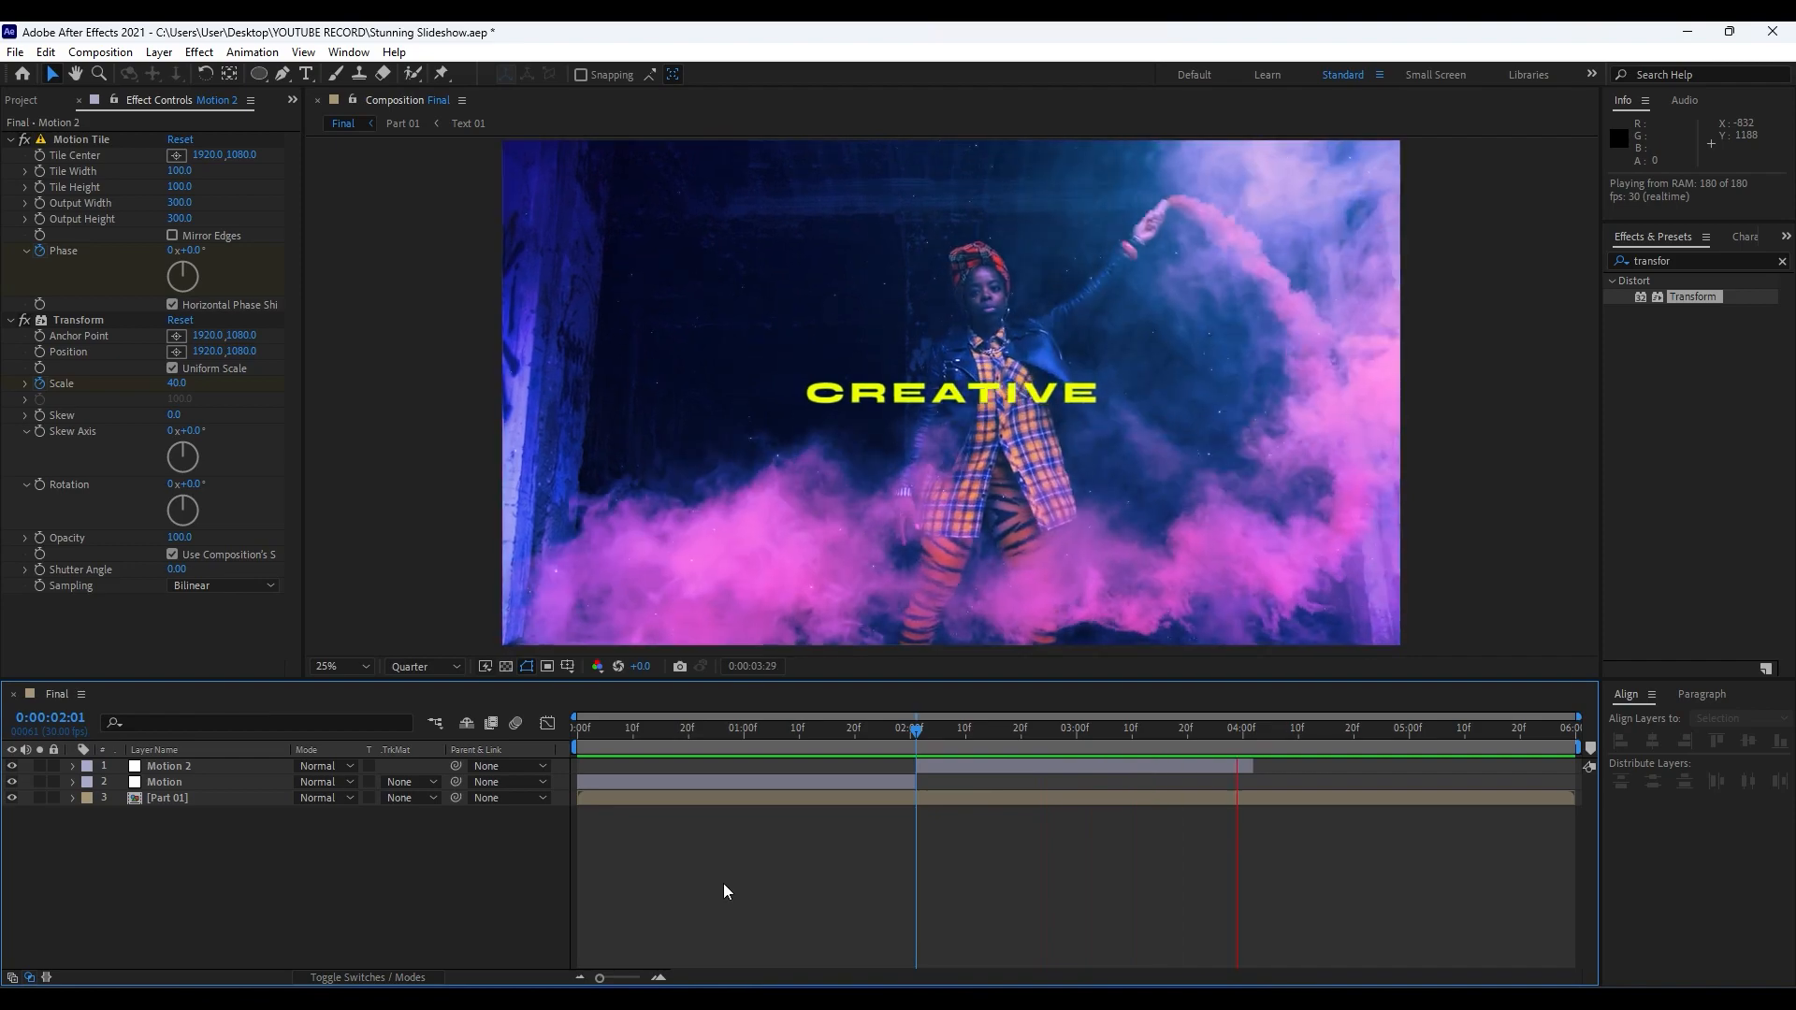
pyautogui.moveTo(926, 737); pyautogui.dragTo(1008, 741)
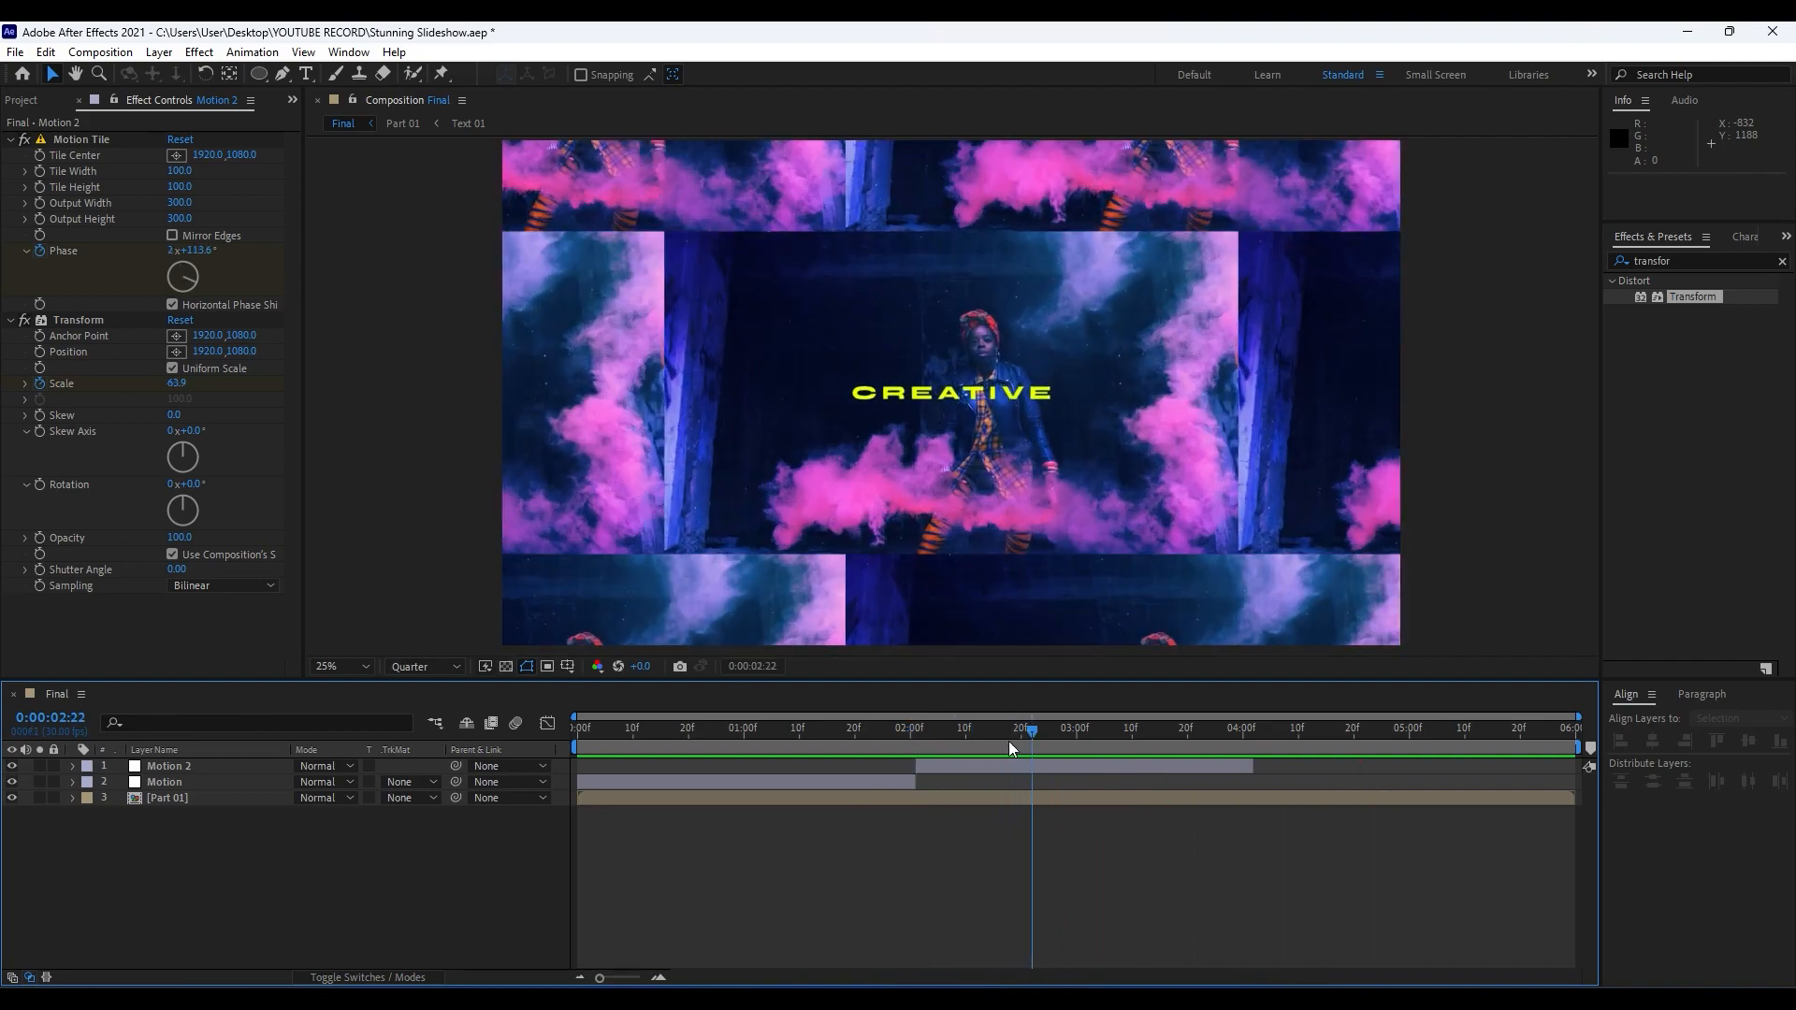
# In the Text 01 composition nested inside Part 01, set the CREATIVE text's Tracking Amount to 0 at 0:00:00:00.
pyautogui.doubleClick(161, 801)
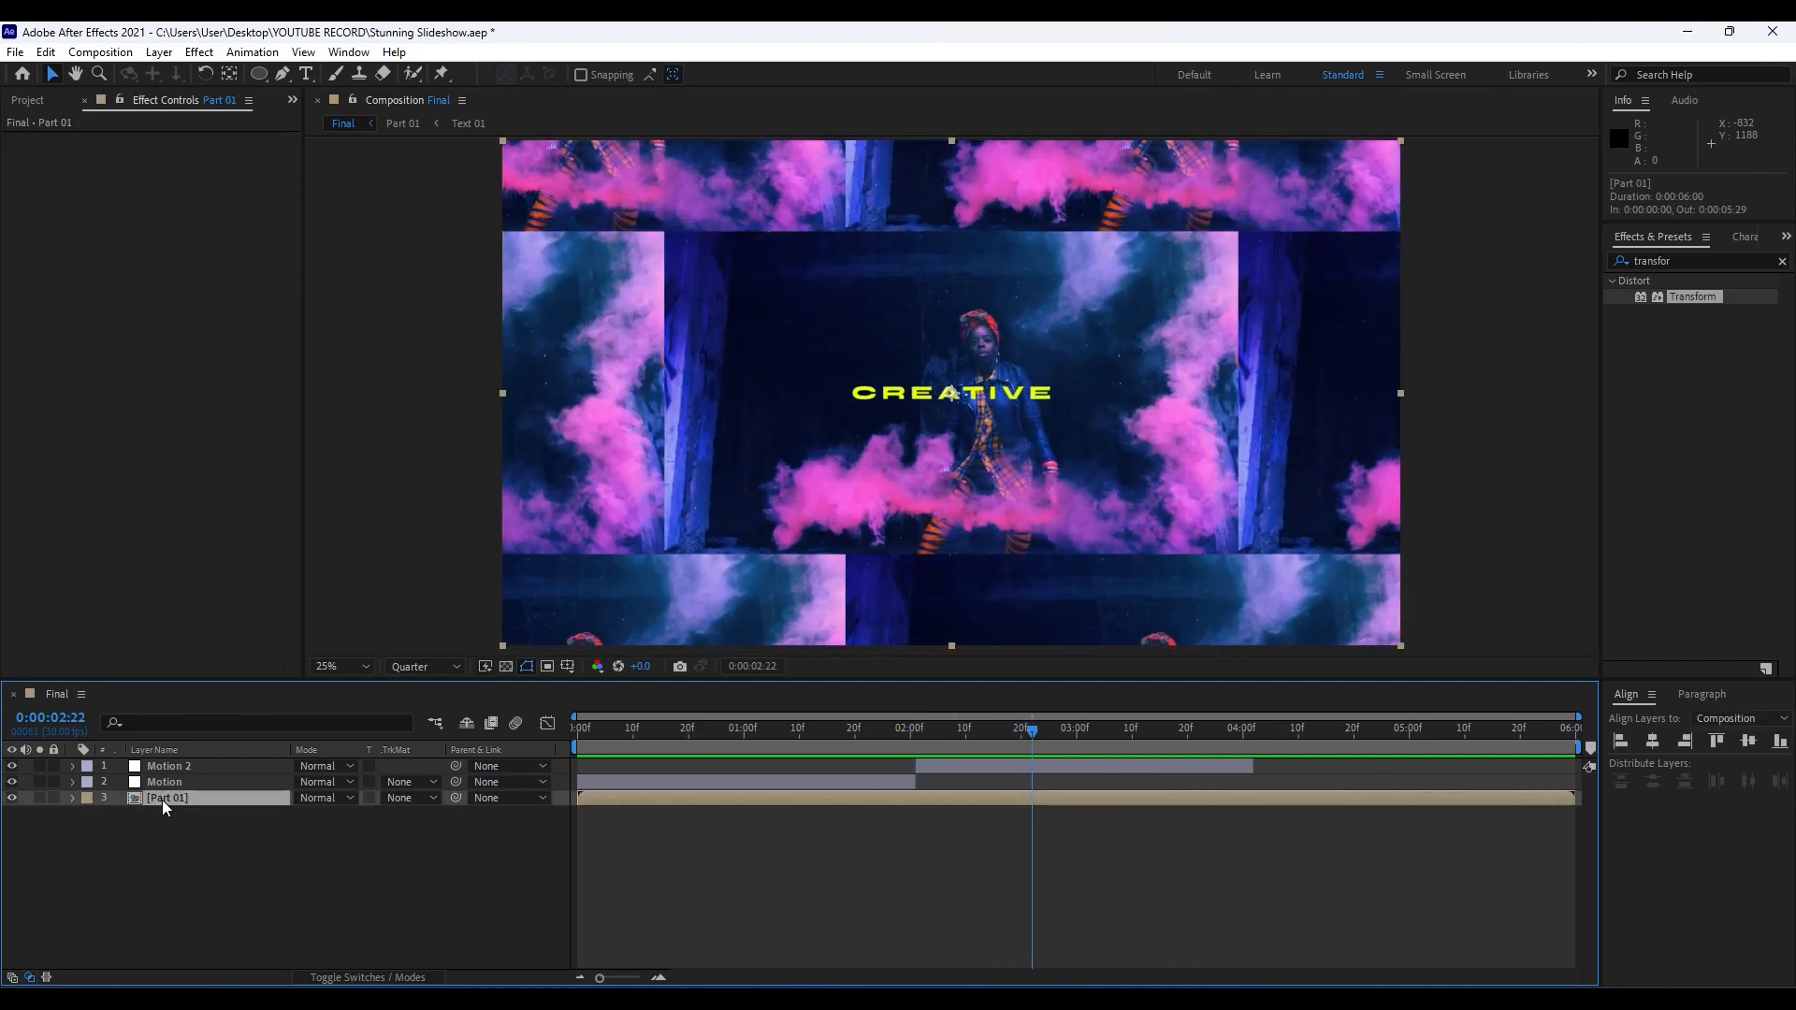
pyautogui.doubleClick(174, 783)
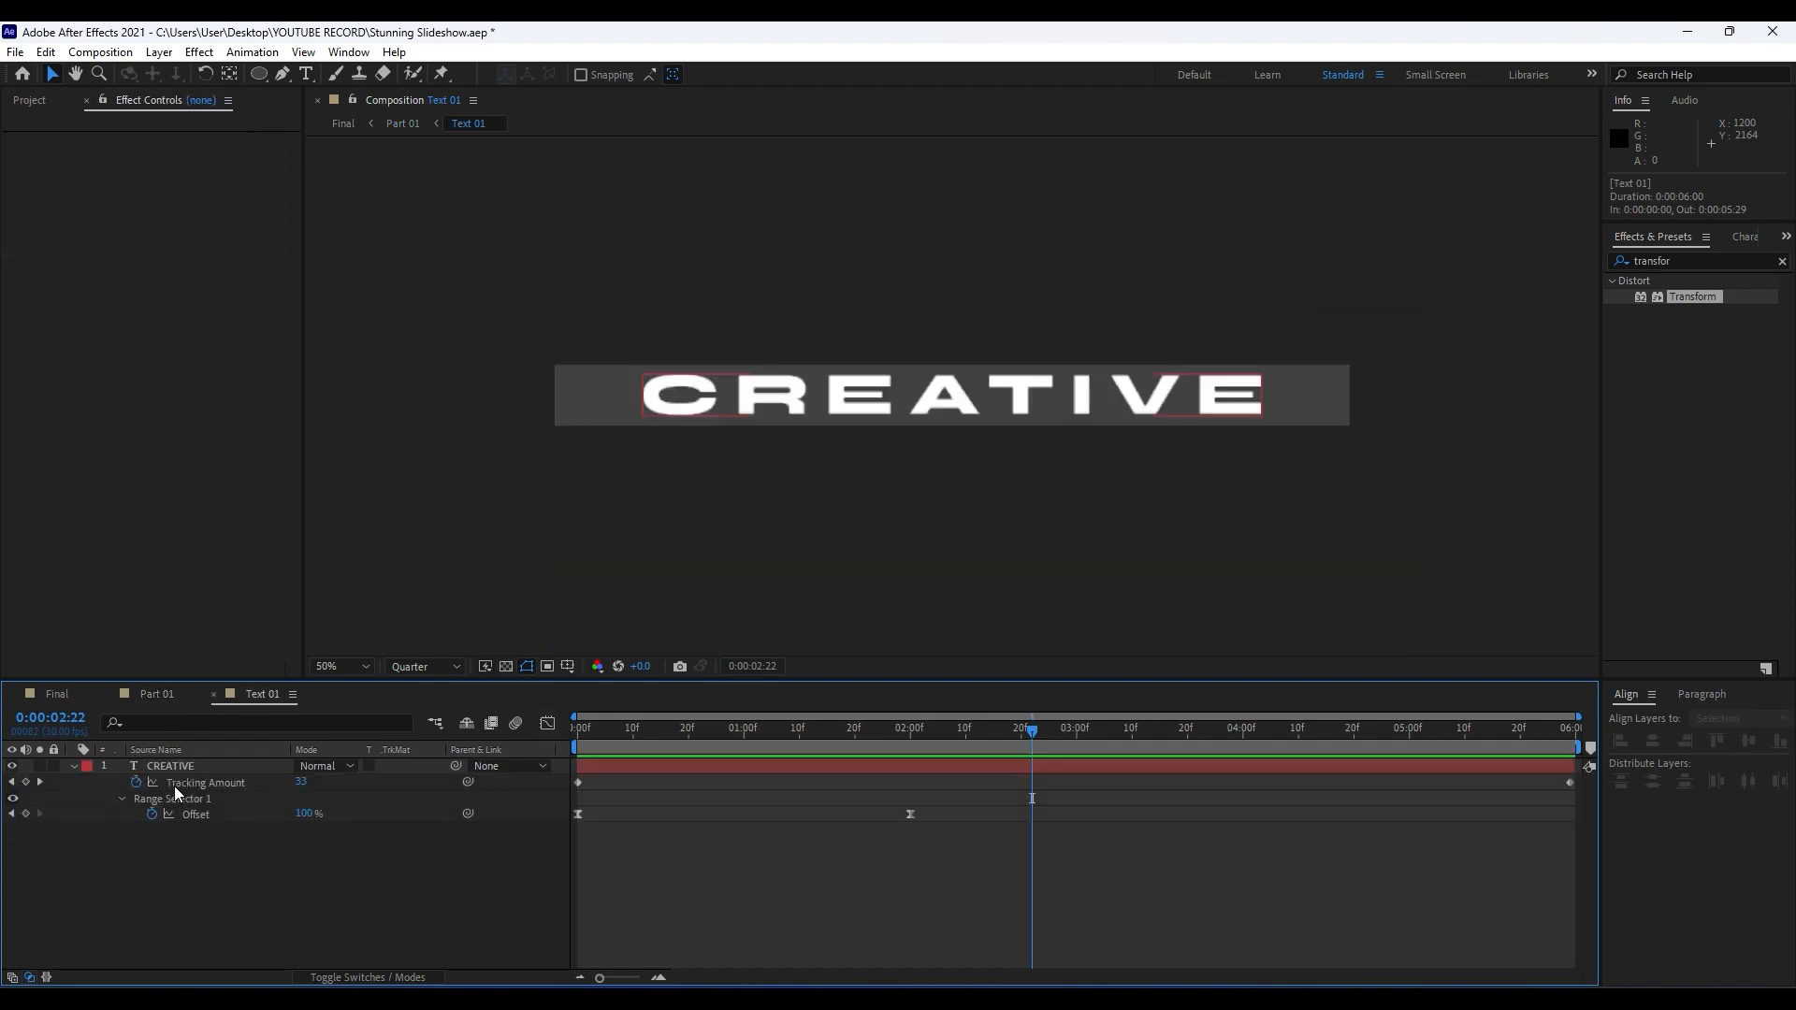
pyautogui.moveTo(655, 737); pyautogui.dragTo(486, 743)
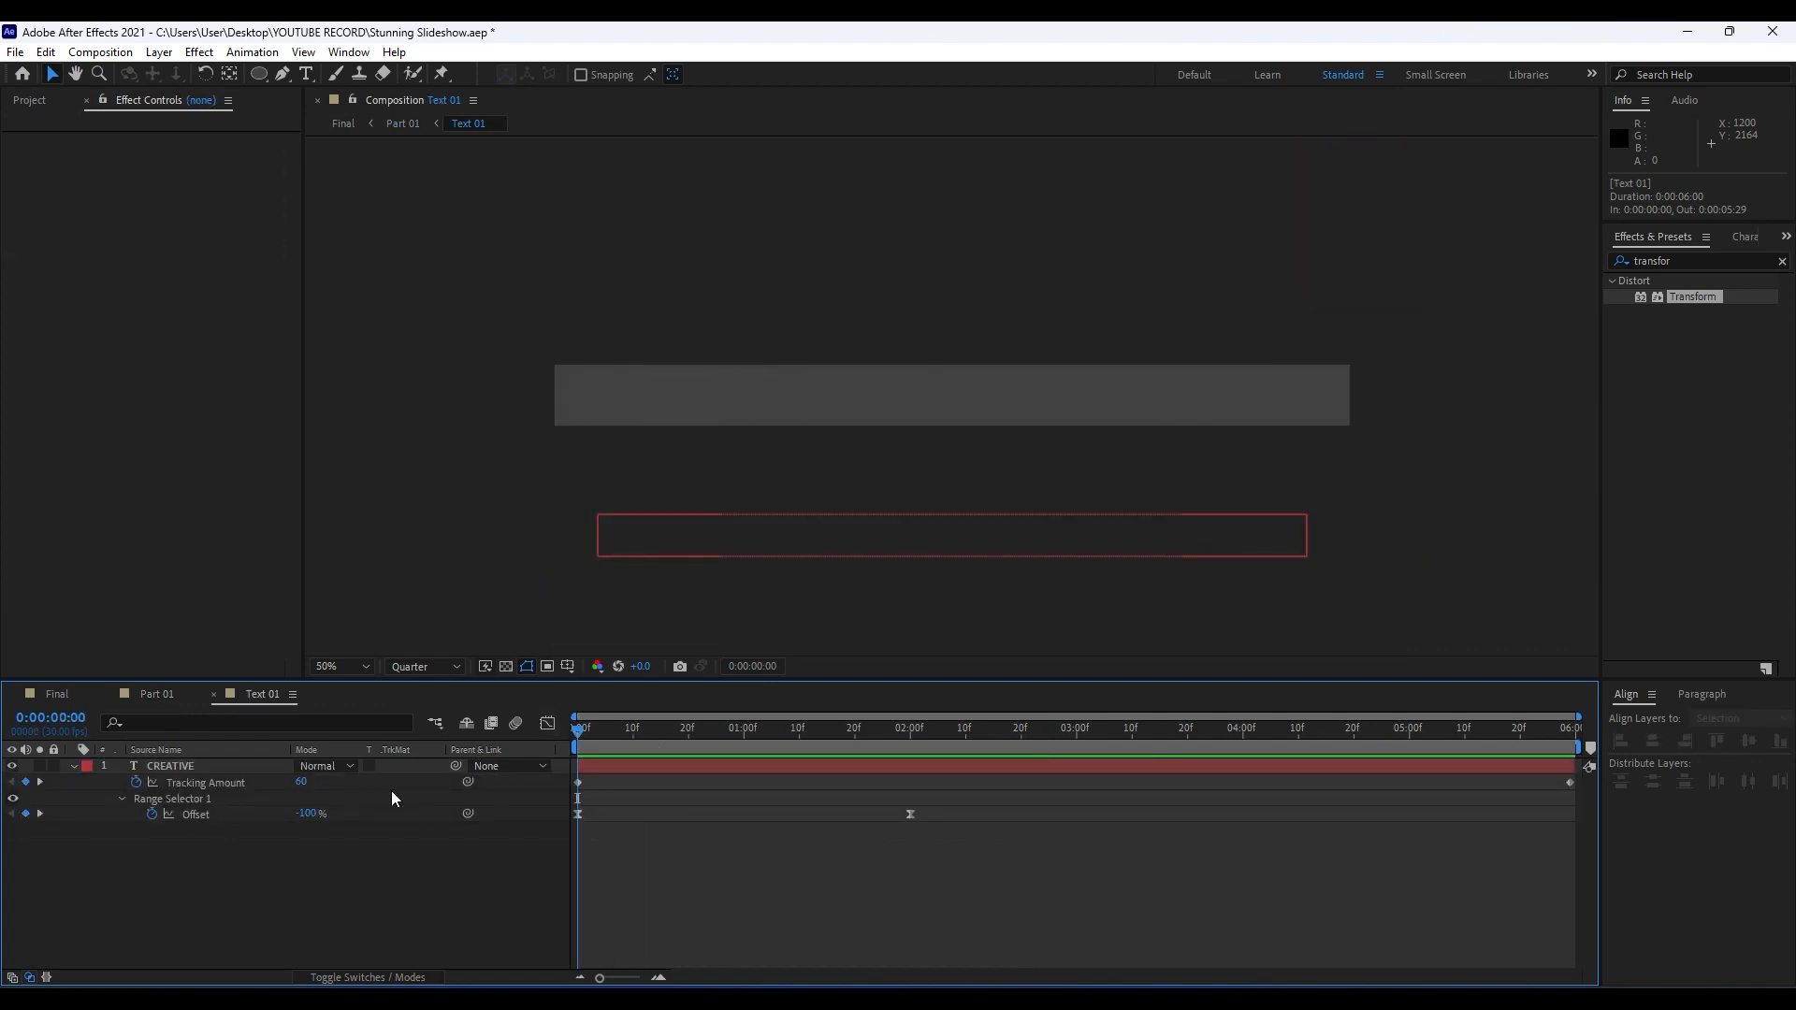
pyautogui.click(304, 783)
pyautogui.write('0')
pyautogui.click(767, 765)
# Set the CREATIVE text's Tracking Amount to 70 at the last frame, 0:00:05:29, and collapse the layer's properties.
pyautogui.moveTo(662, 751); pyautogui.dragTo(1593, 748)
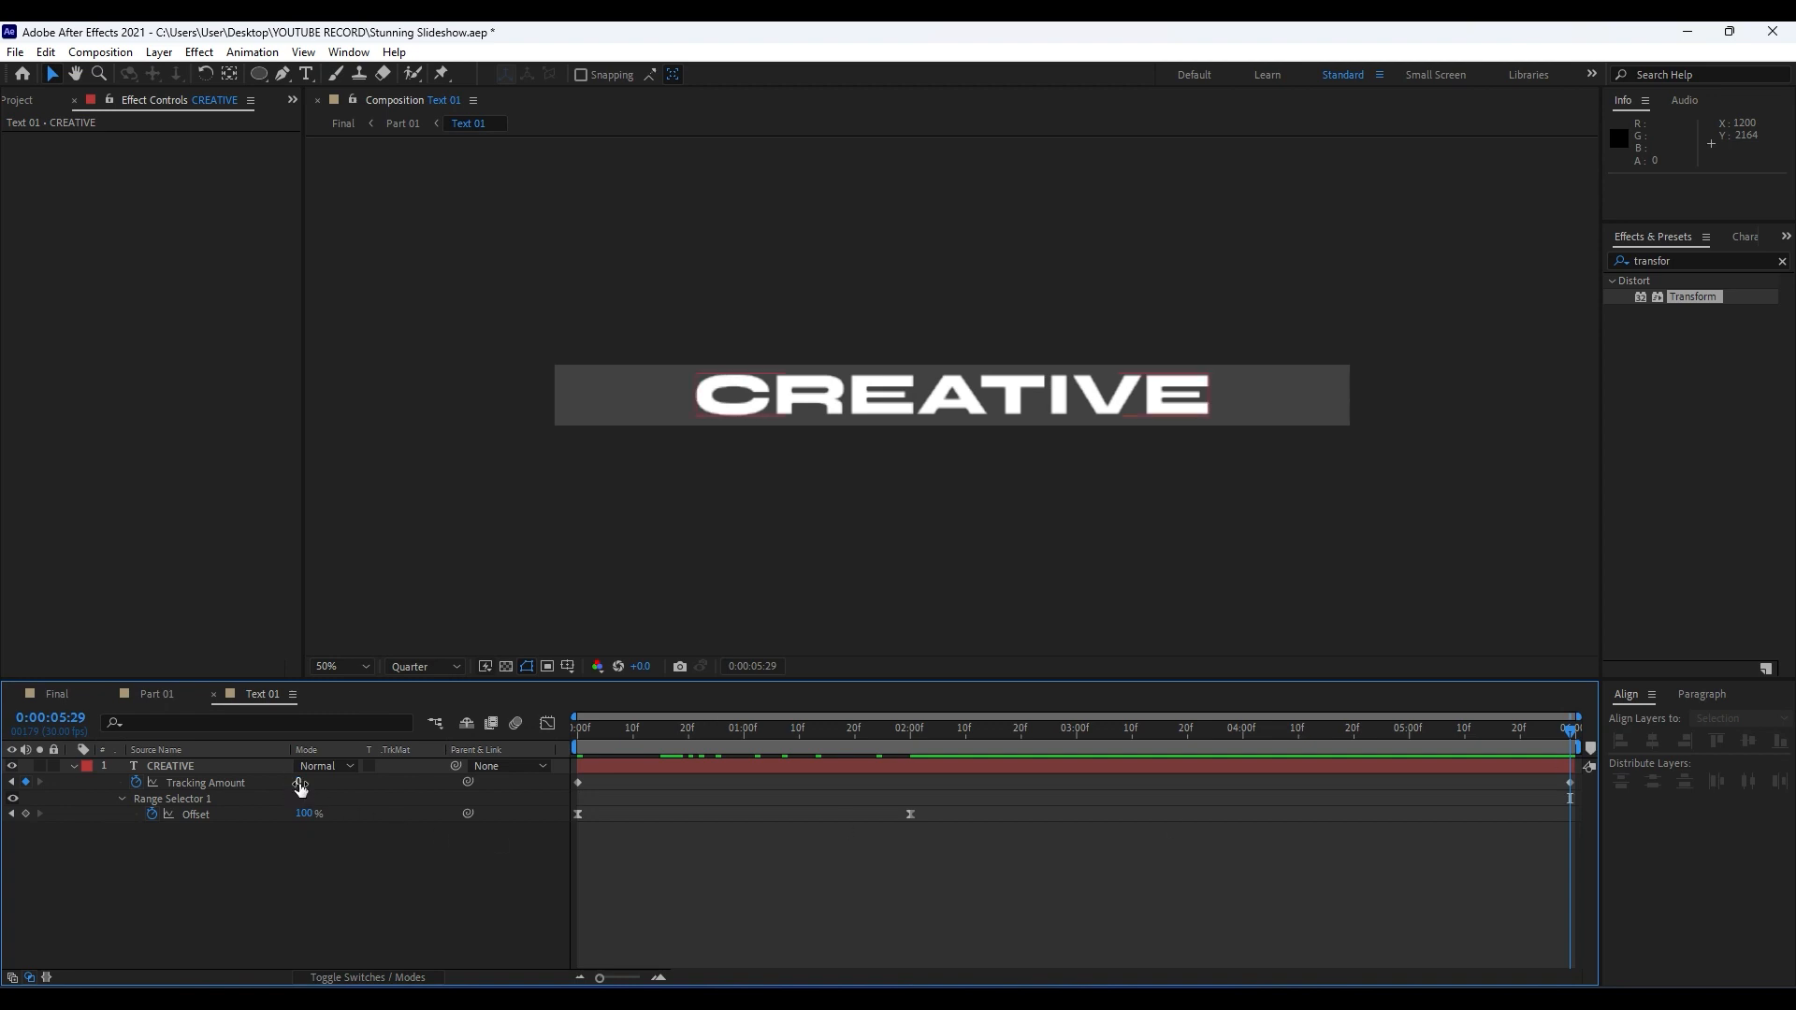
pyautogui.moveTo(300, 785); pyautogui.dragTo(367, 785)
pyautogui.click(366, 788)
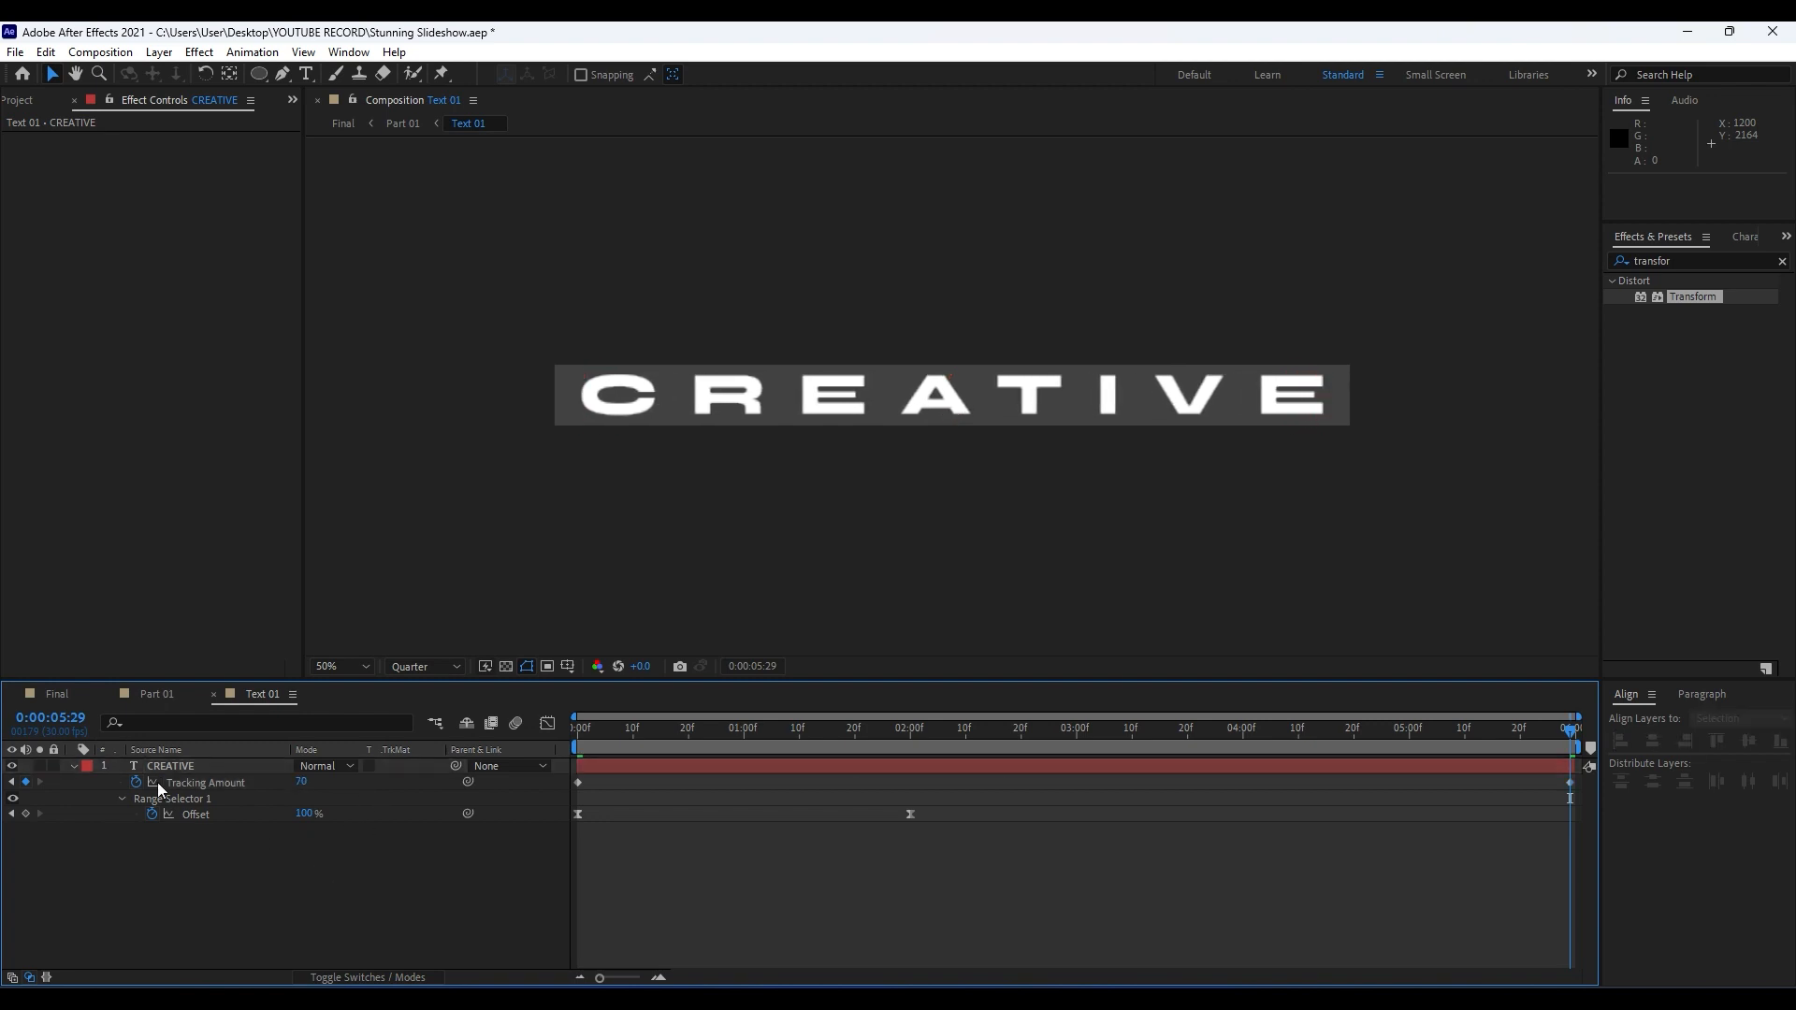
pyautogui.click(75, 767)
# Return to the Final composition, play back the animation with the widening title, and scrub through the second tile movement to 0:00:04:17.
pyautogui.click(58, 692)
pyautogui.click(227, 900)
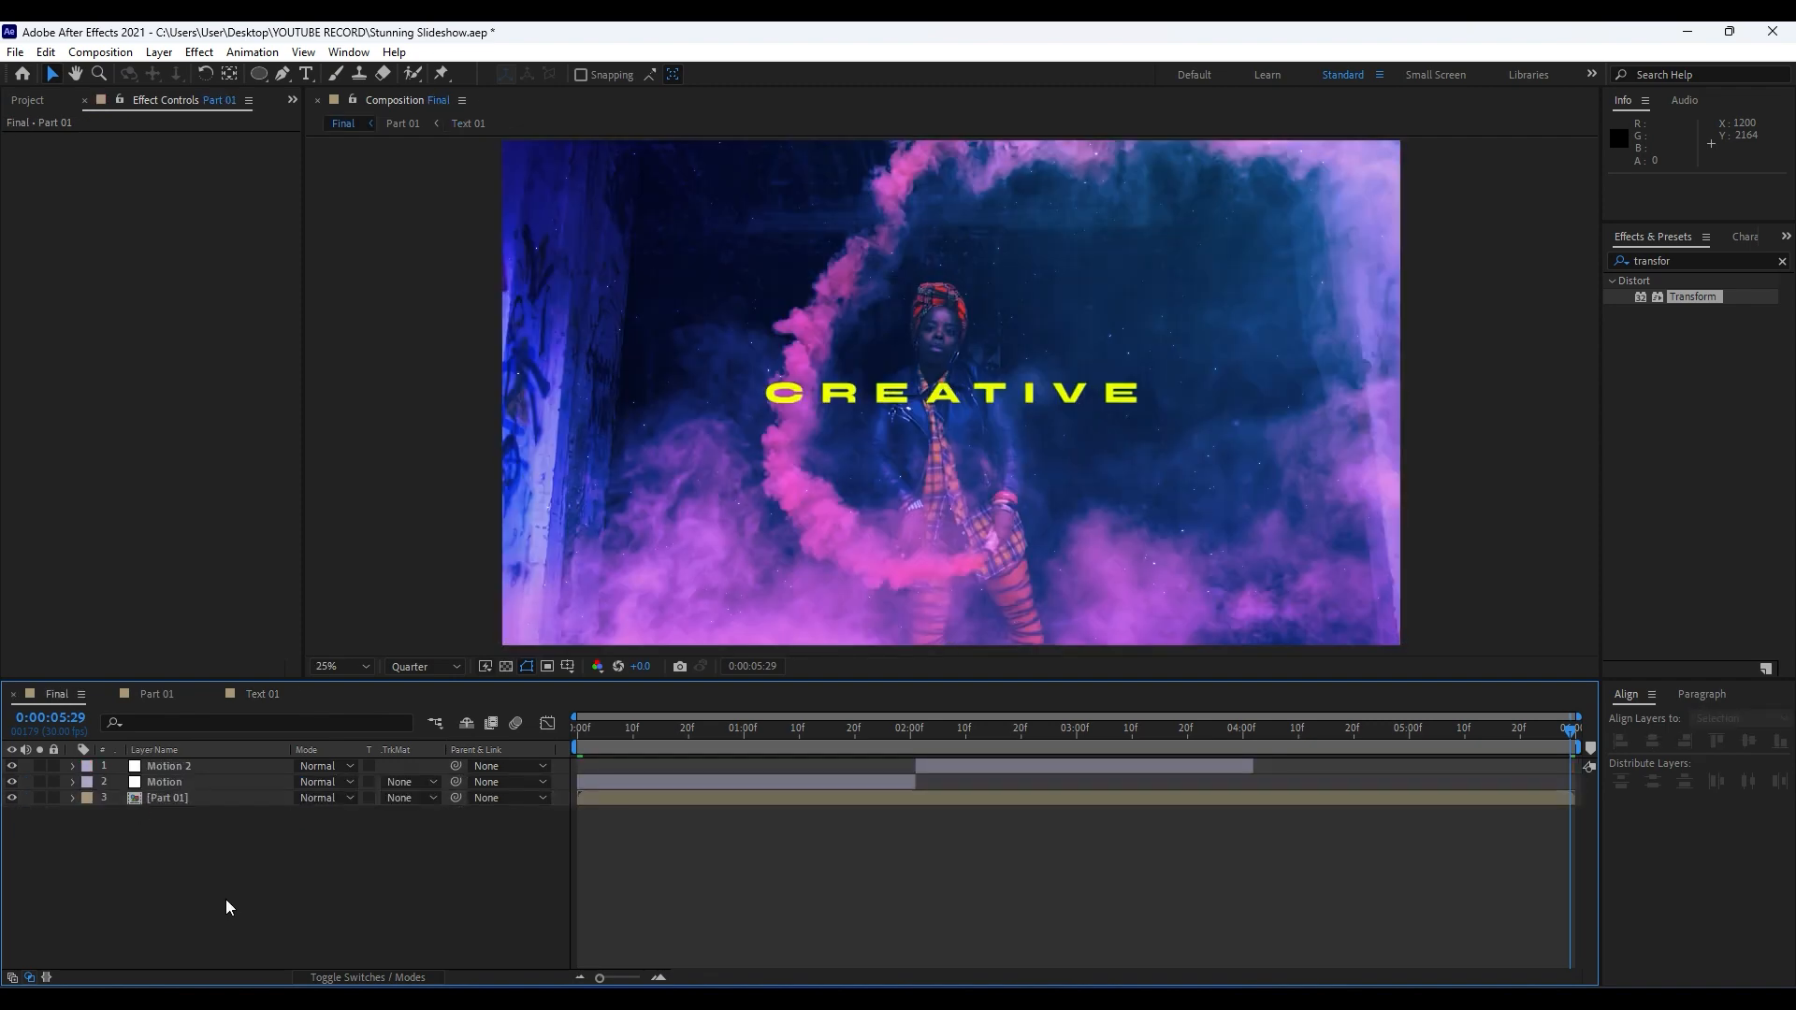
pyautogui.press('space')
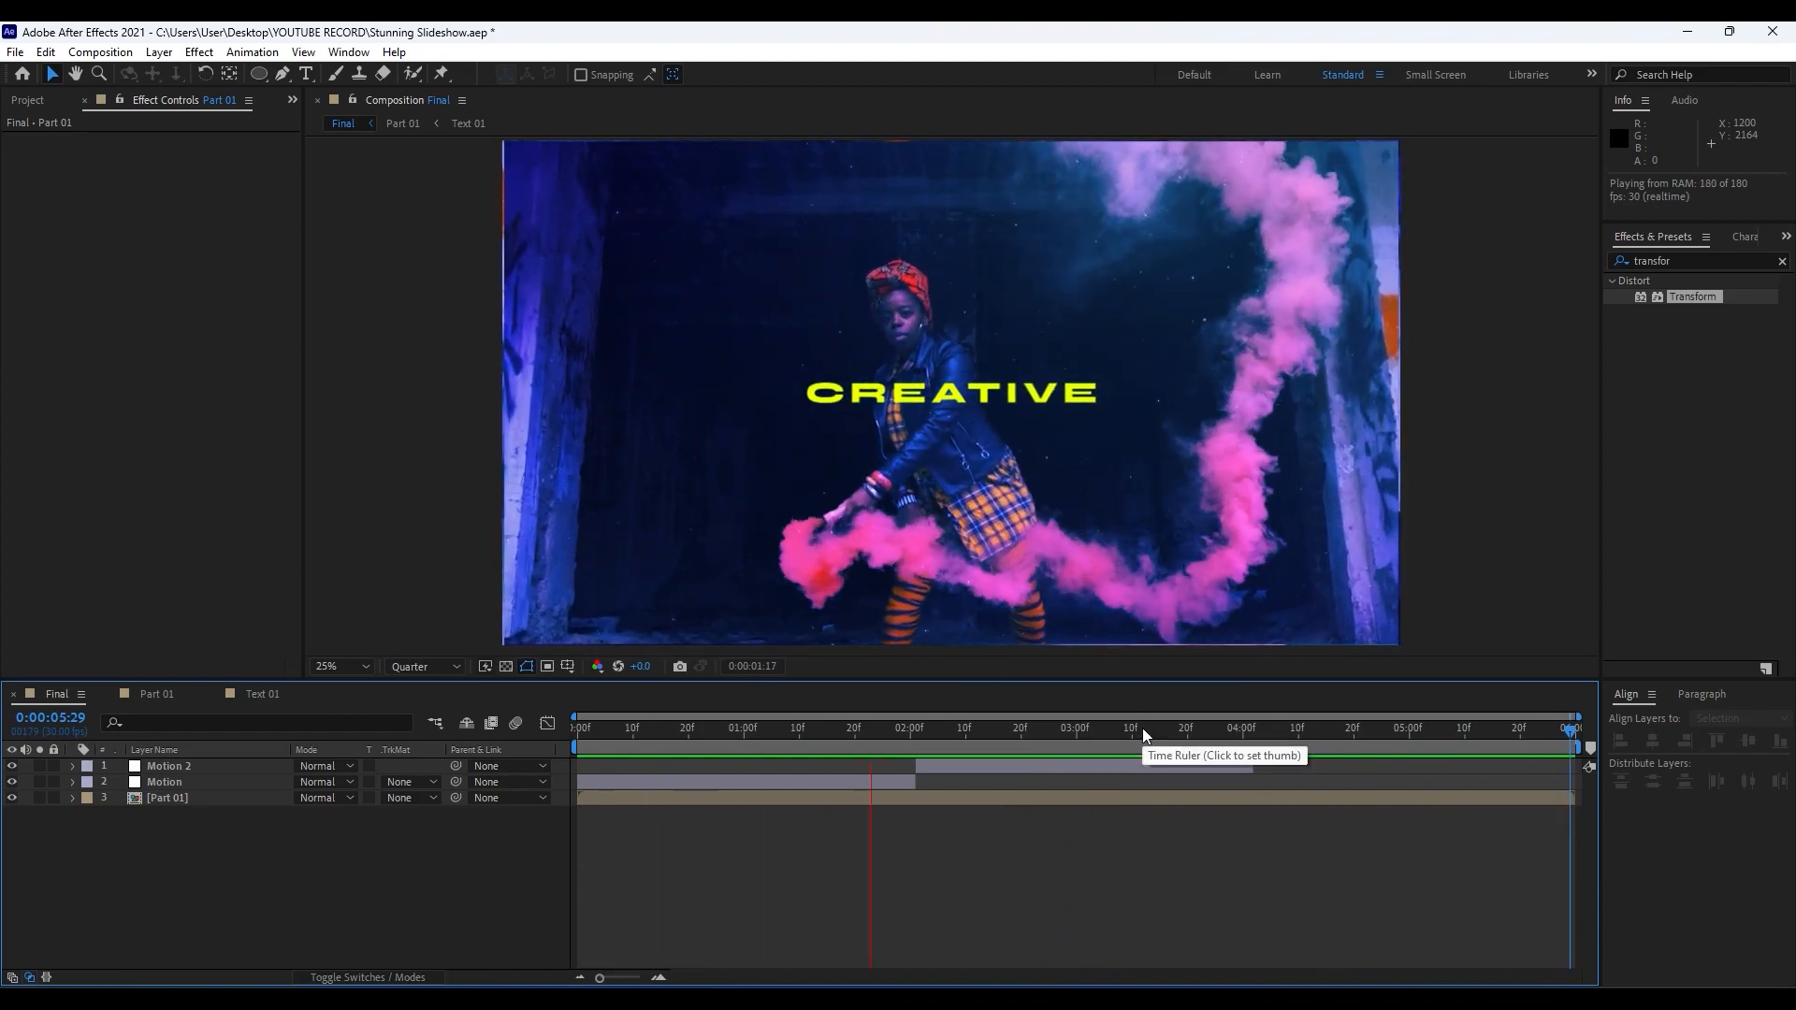
pyautogui.click(1142, 728)
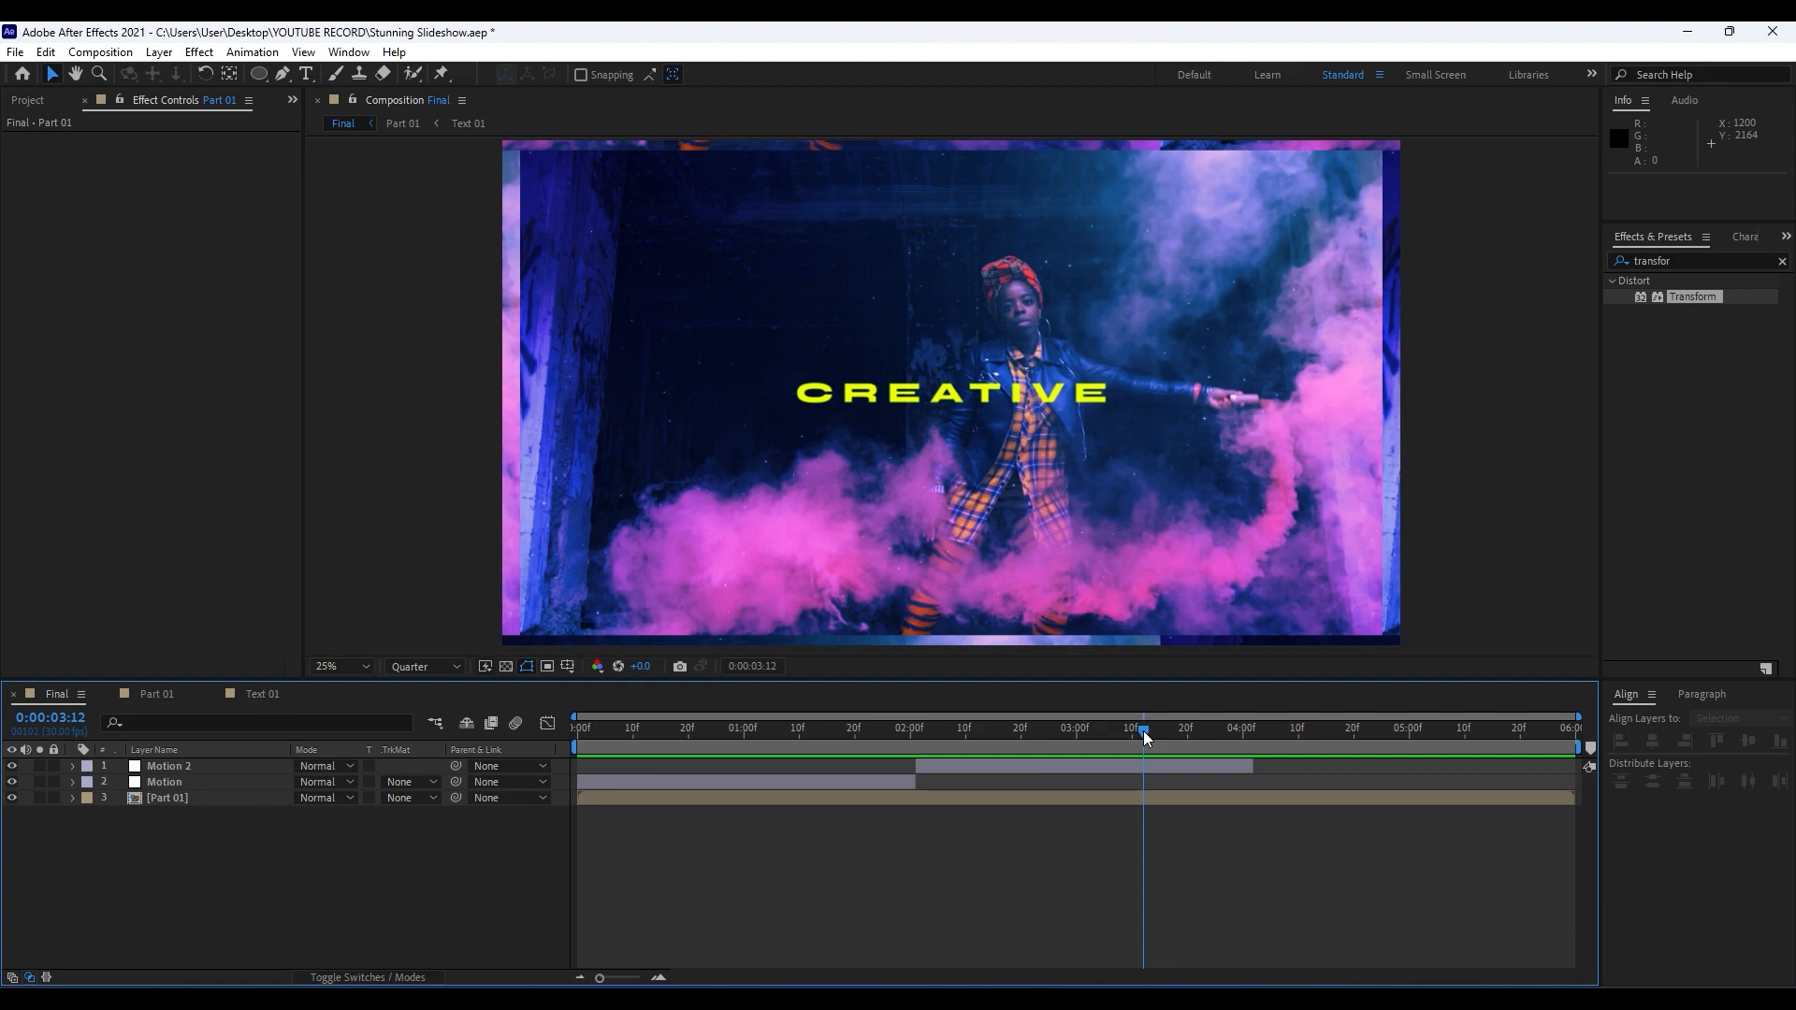
pyautogui.moveTo(1143, 731); pyautogui.dragTo(1044, 734)
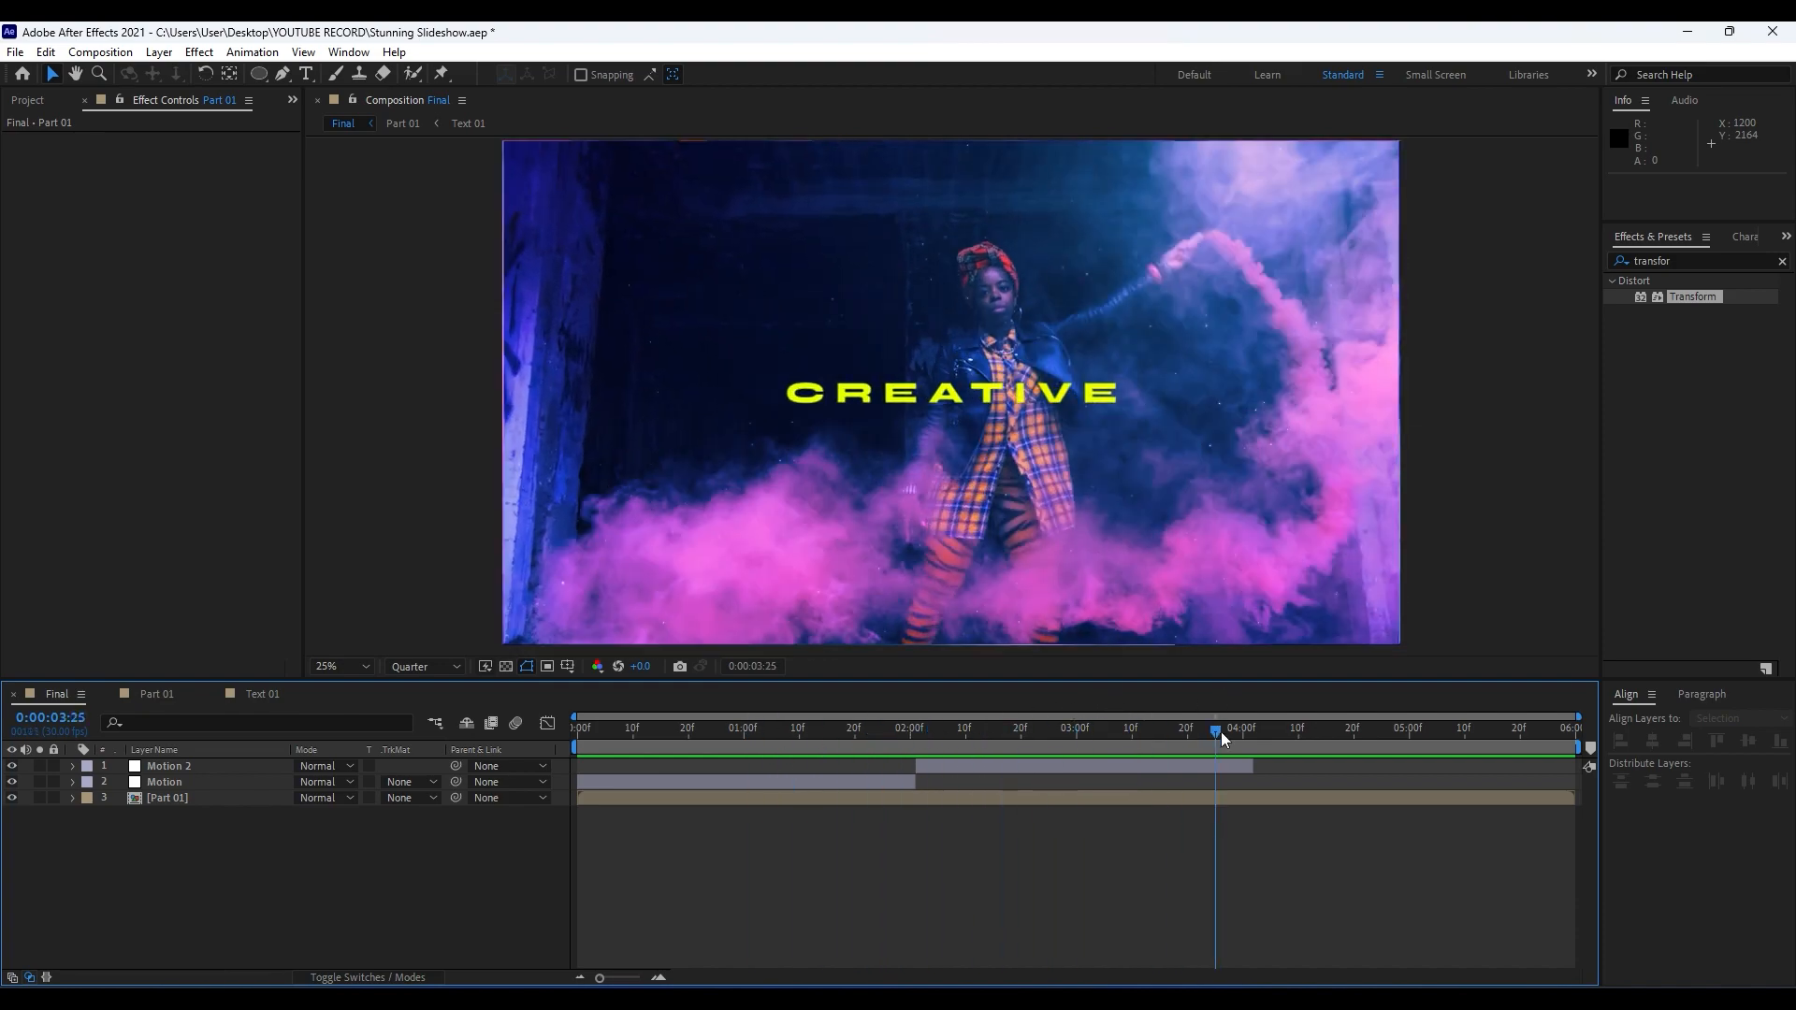
pyautogui.moveTo(1214, 735); pyautogui.dragTo(1338, 735)
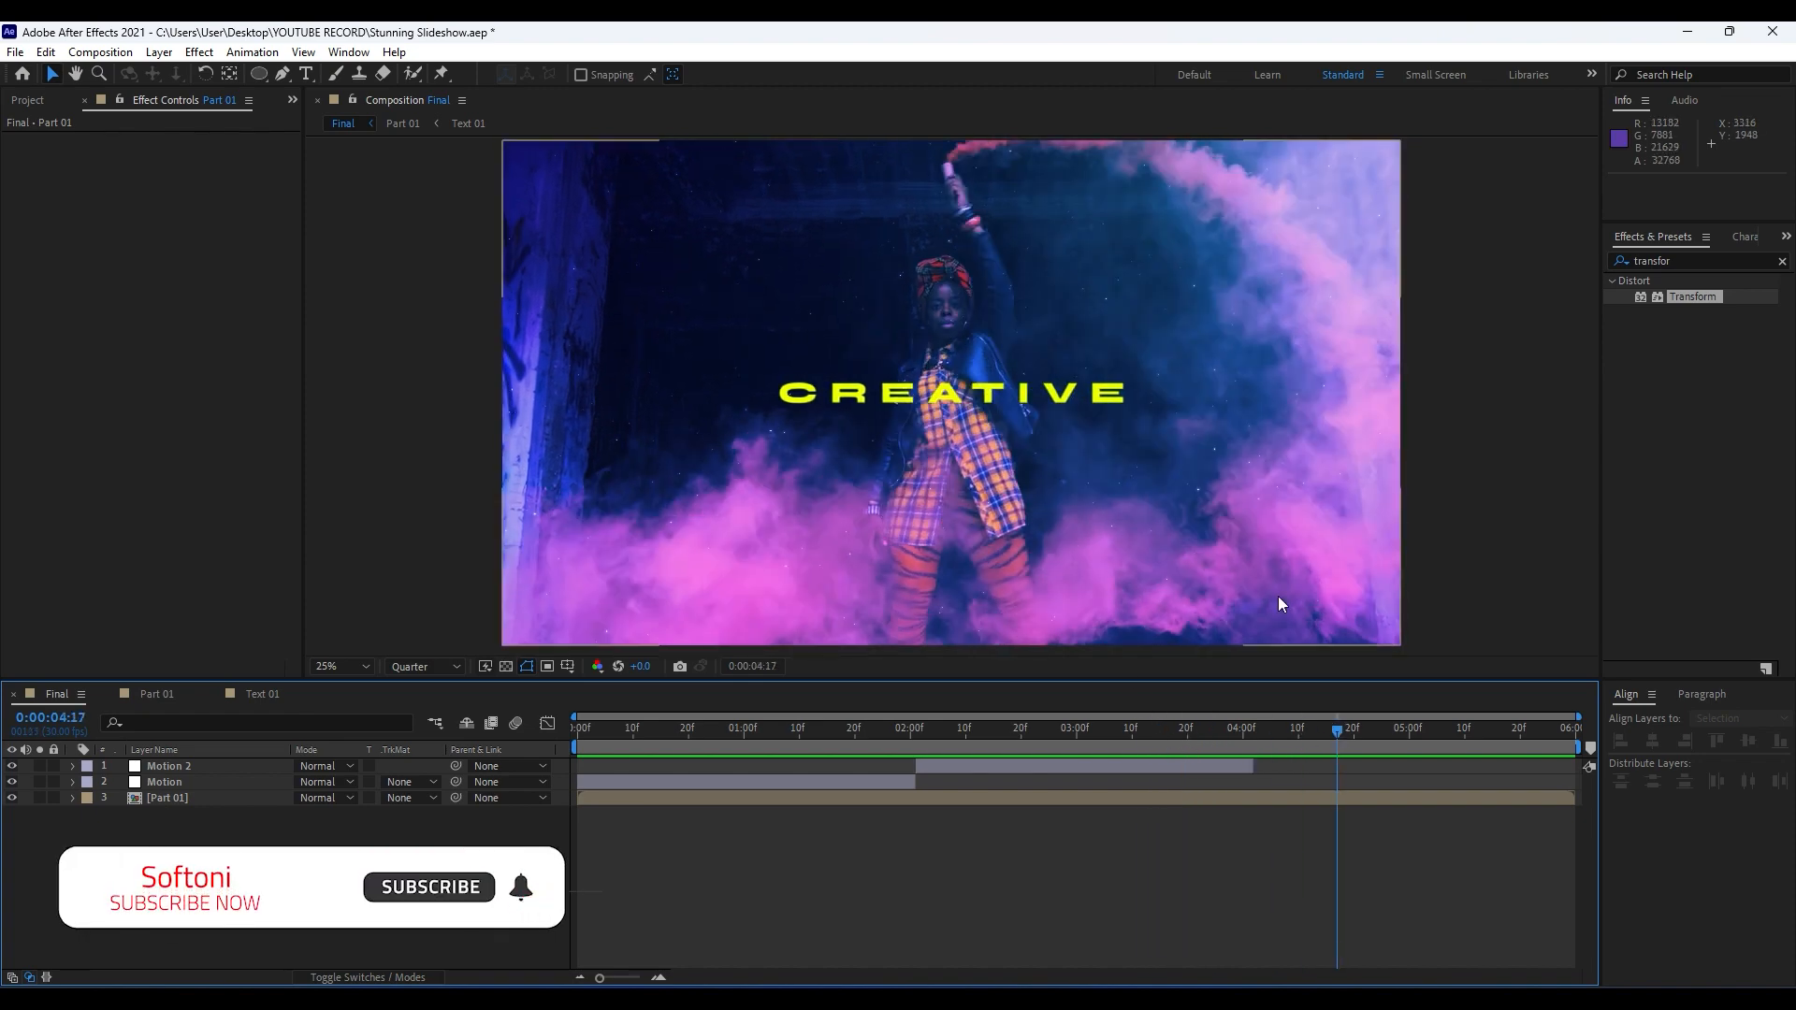